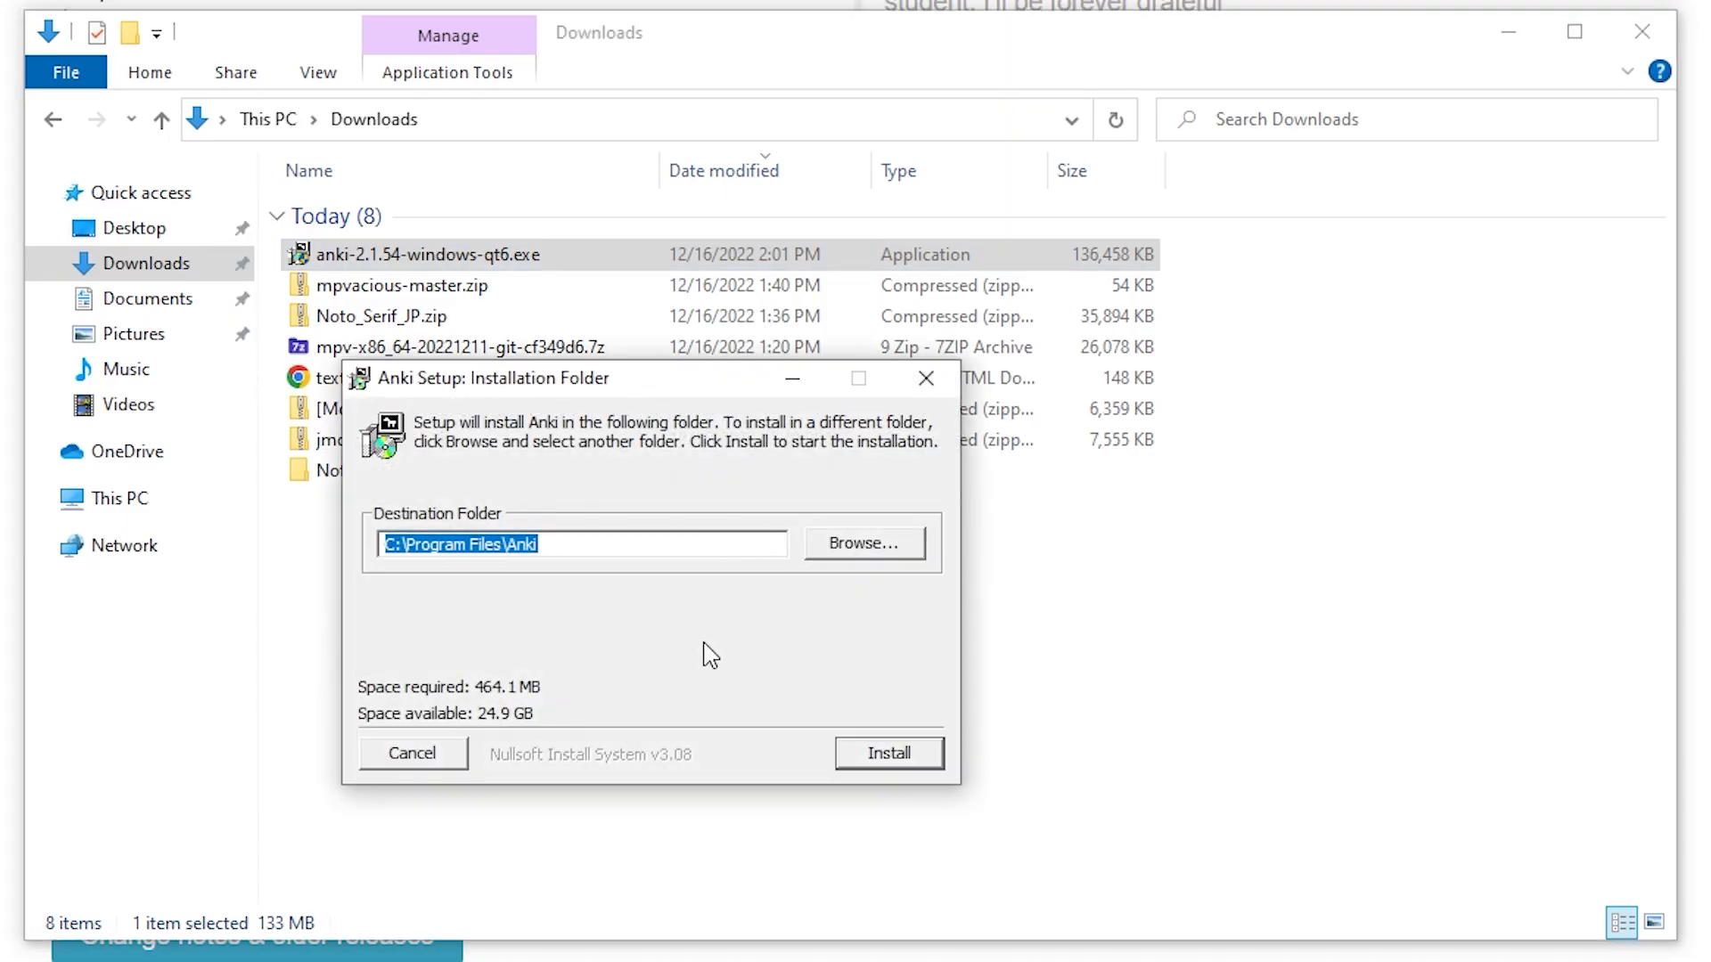
# Step: Install Anki into C:\Program Files\Anki, then close the finished installer and the Downloads folder
pyautogui.click(638, 548)
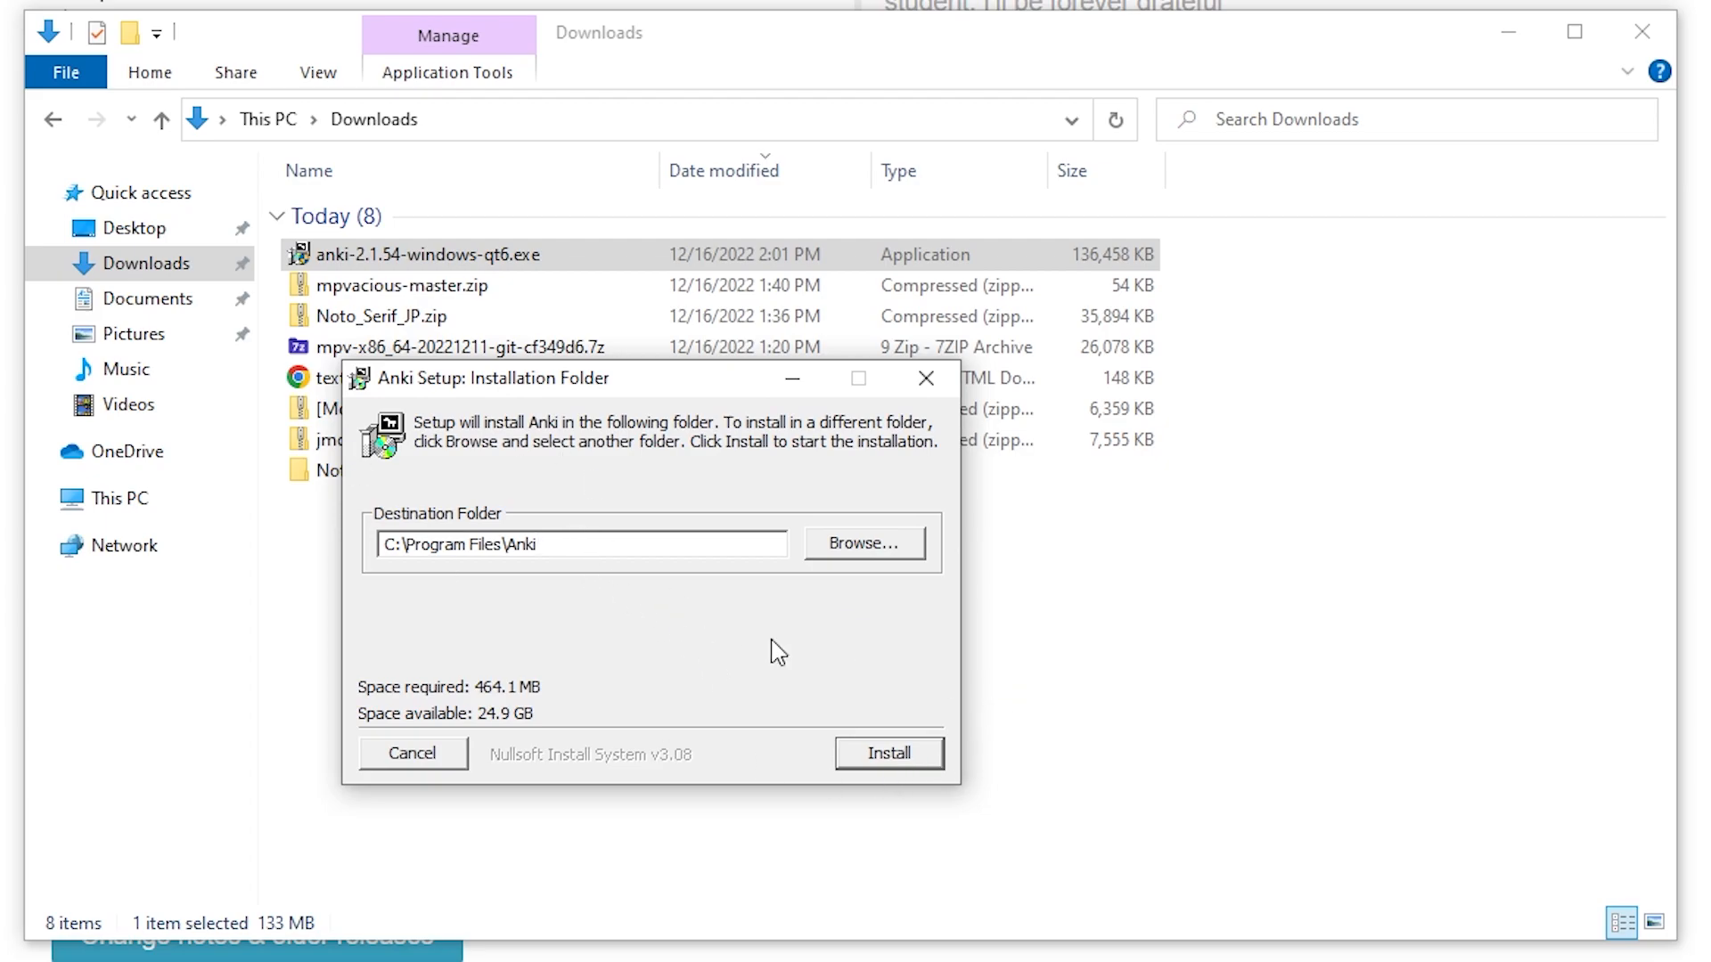
pyautogui.click(889, 754)
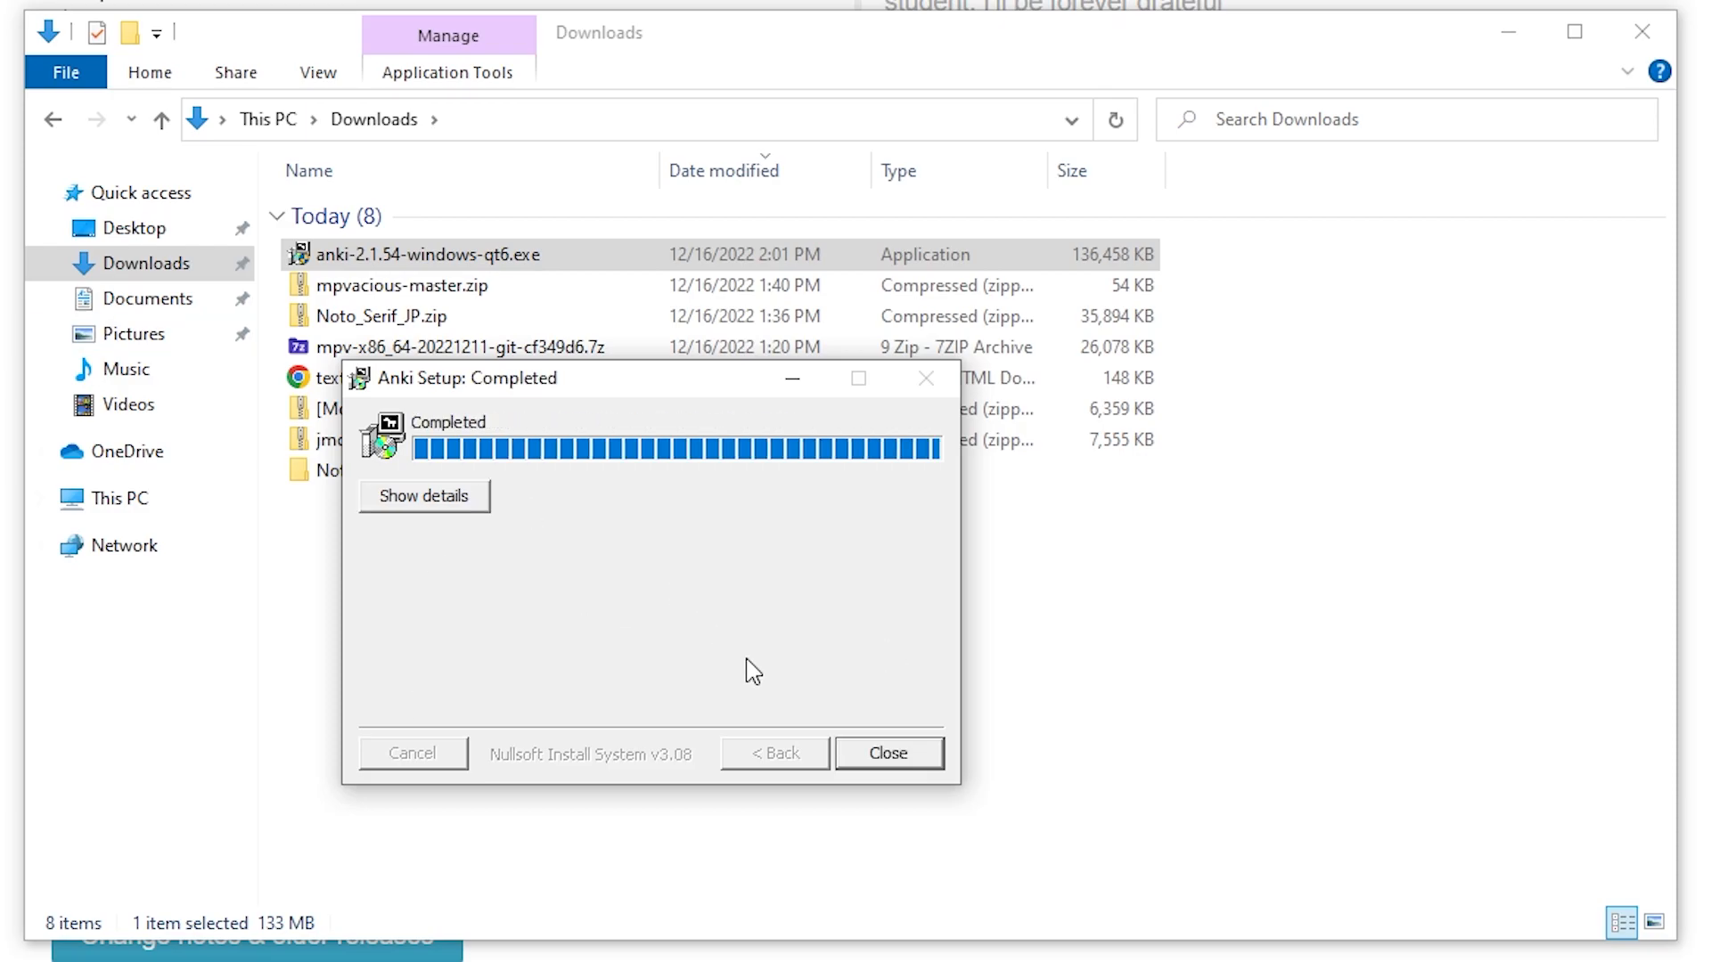
pyautogui.click(888, 754)
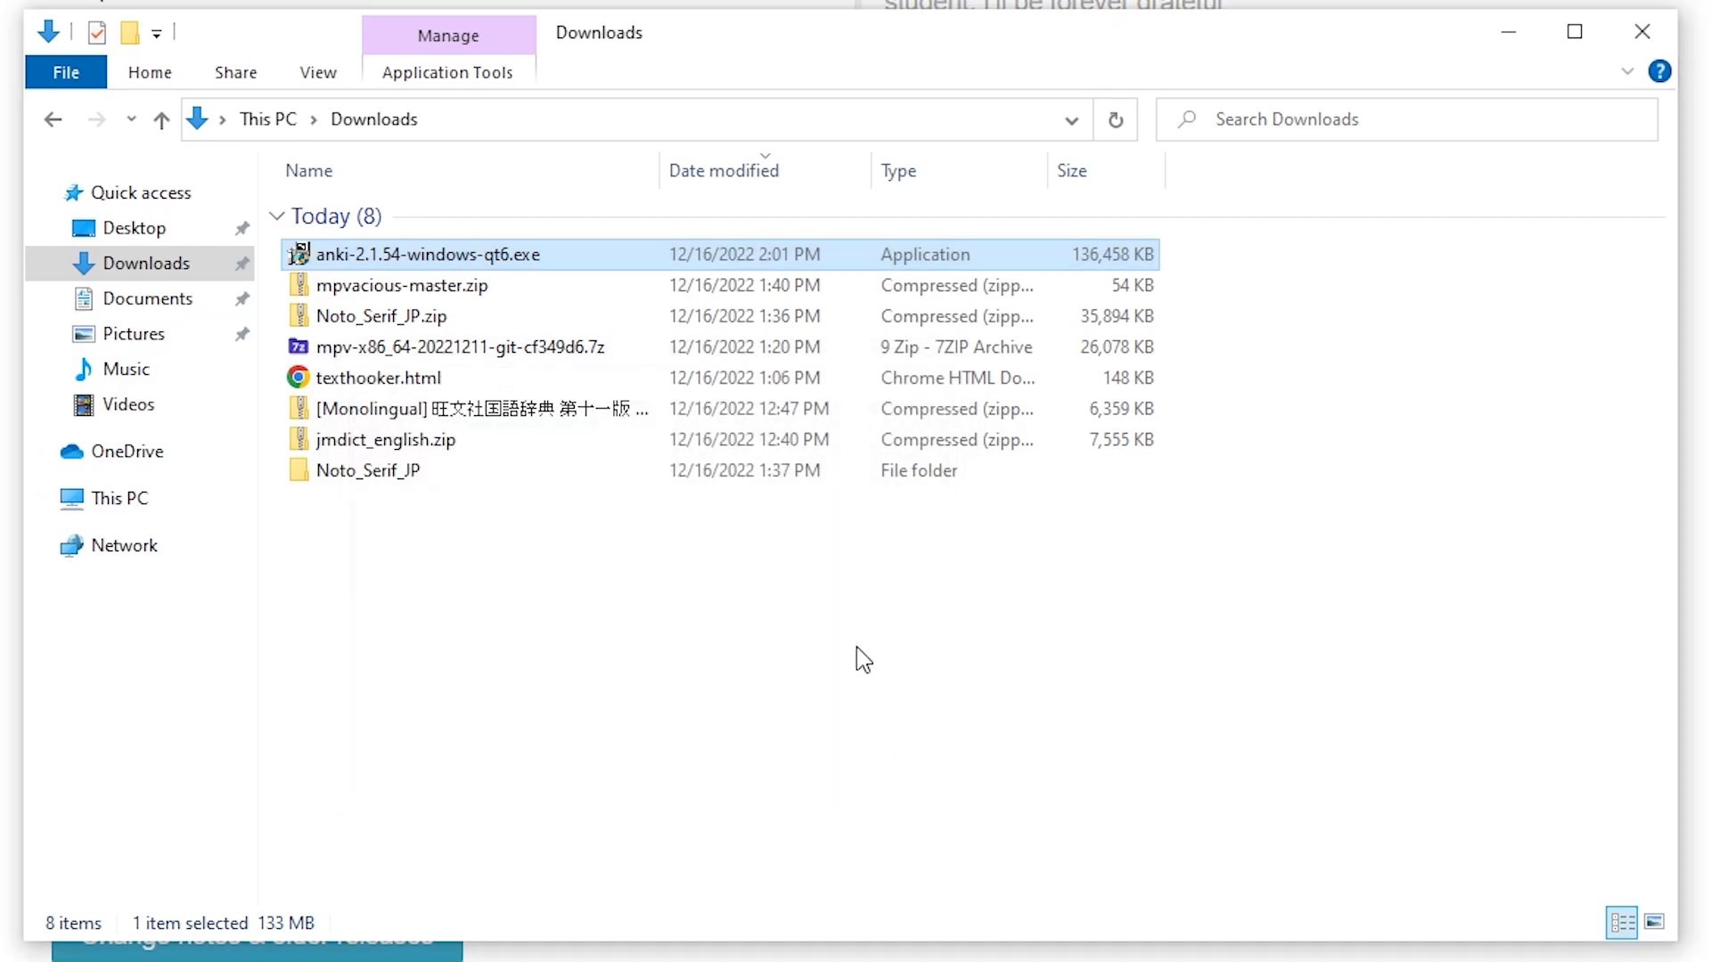
pyautogui.click(1642, 32)
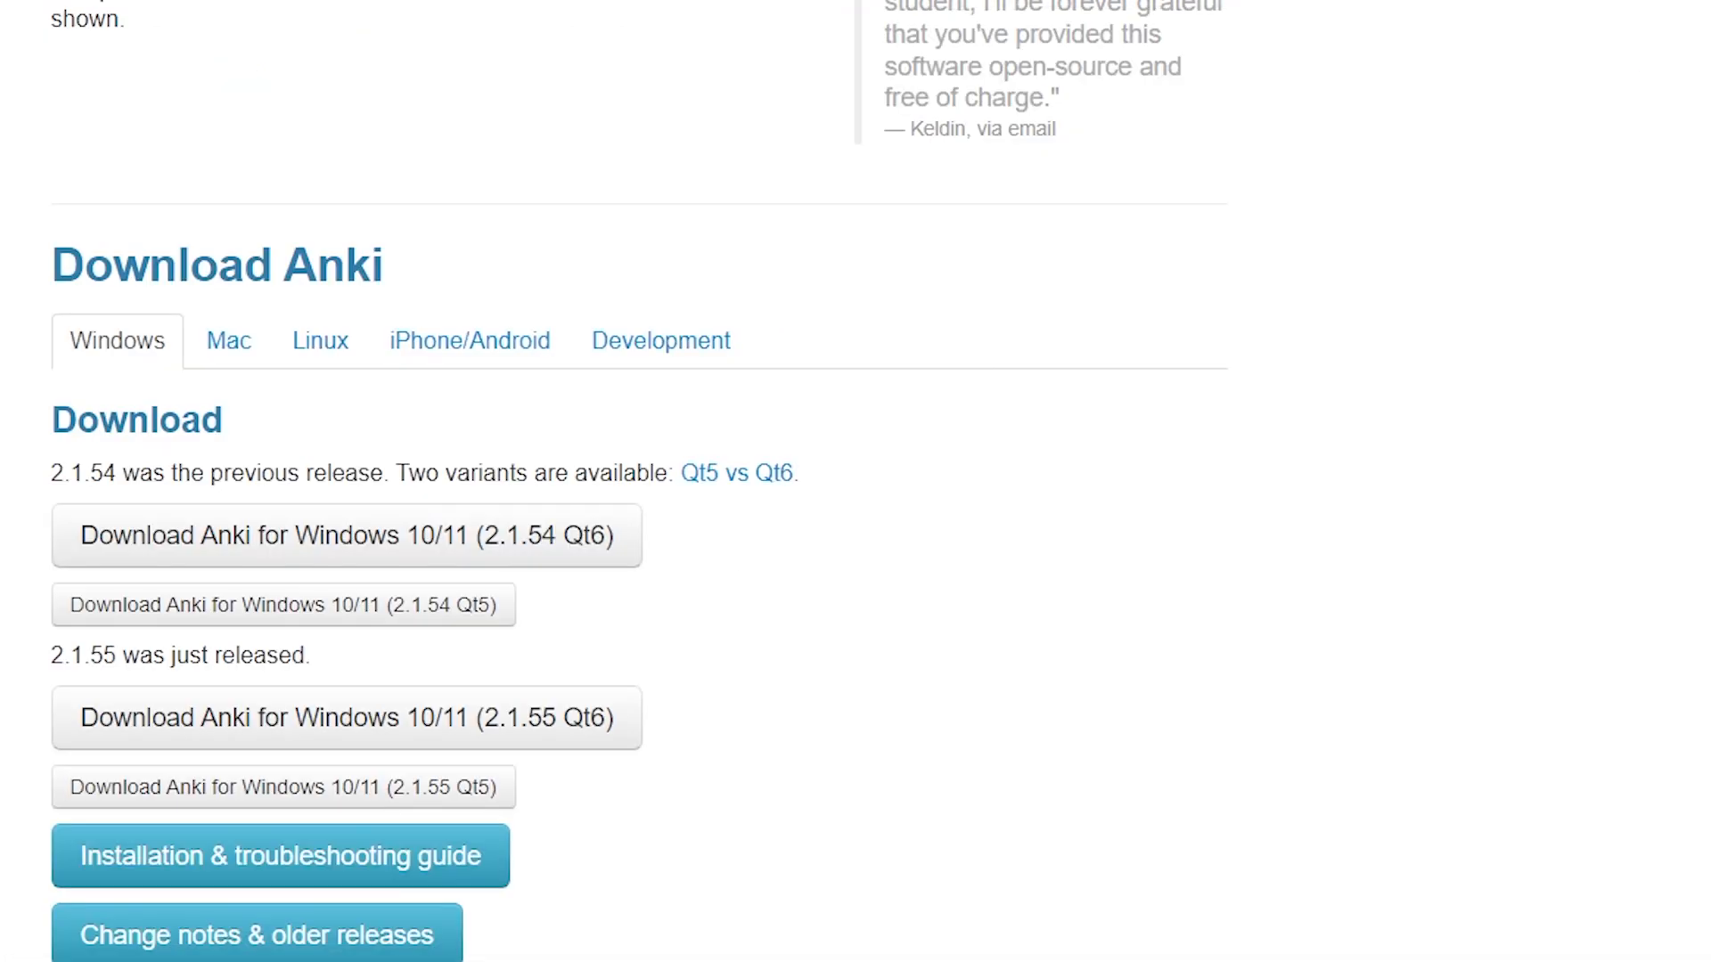
# Step: Delete the installer anki-2.1.54-windows-qt6.exe from the Downloads folder and close the folder window
pyautogui.press('super+e')
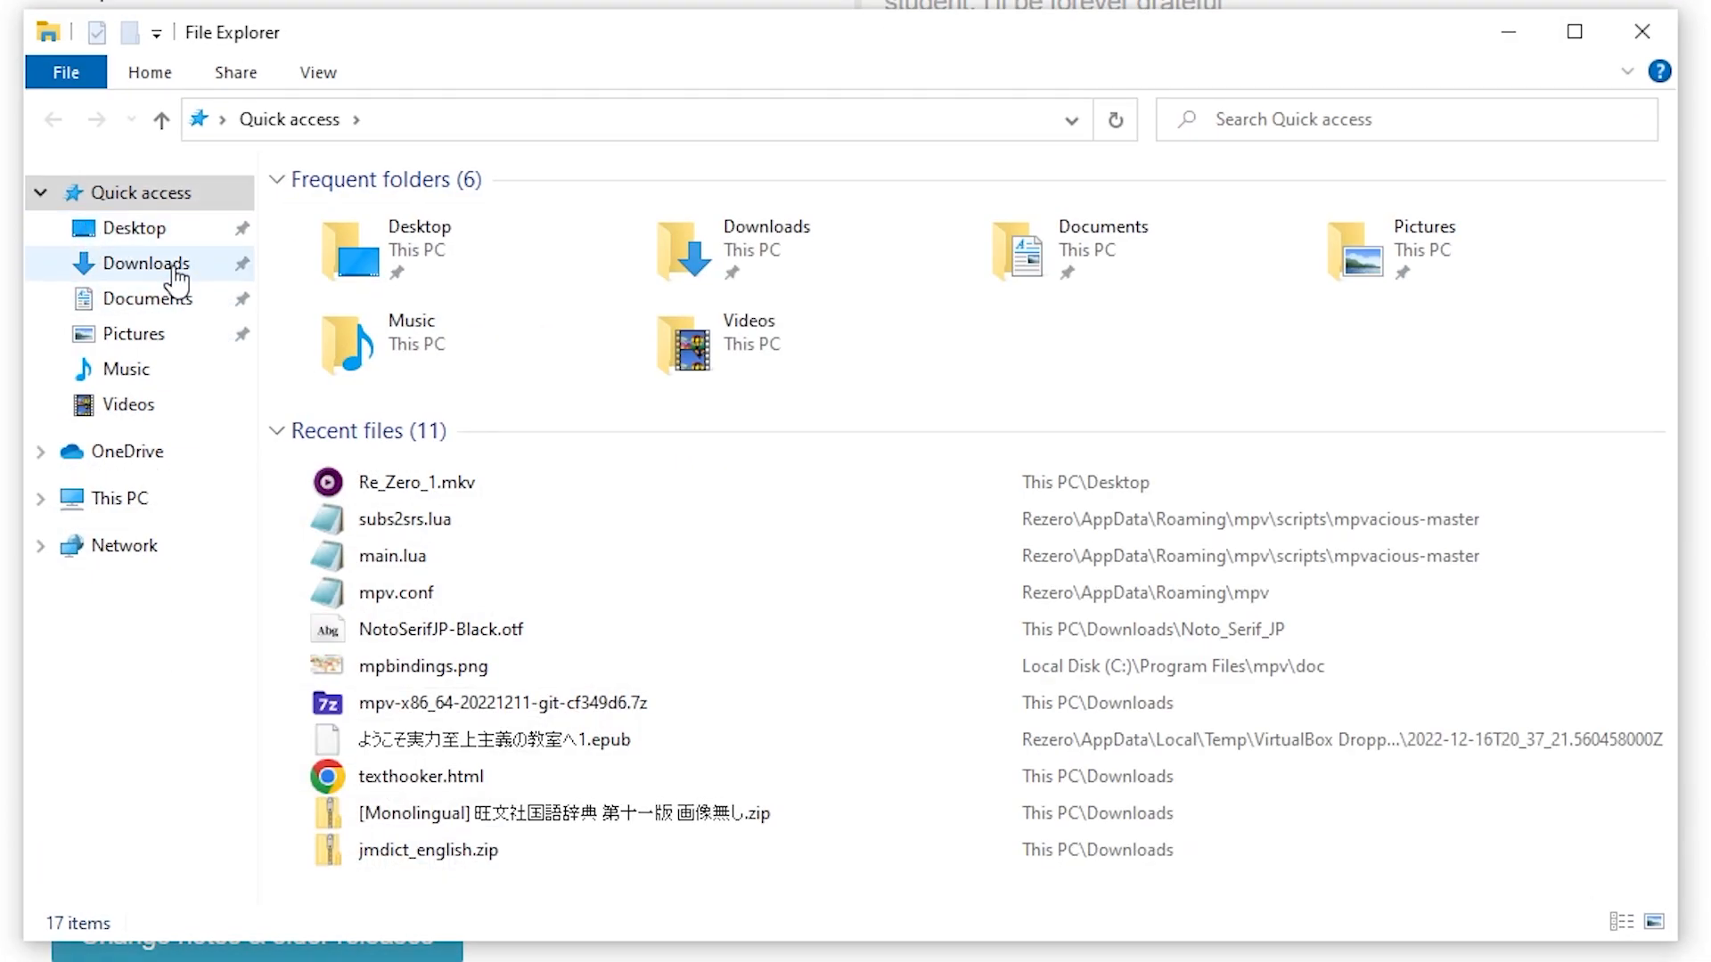
pyautogui.click(169, 269)
pyautogui.click(469, 259)
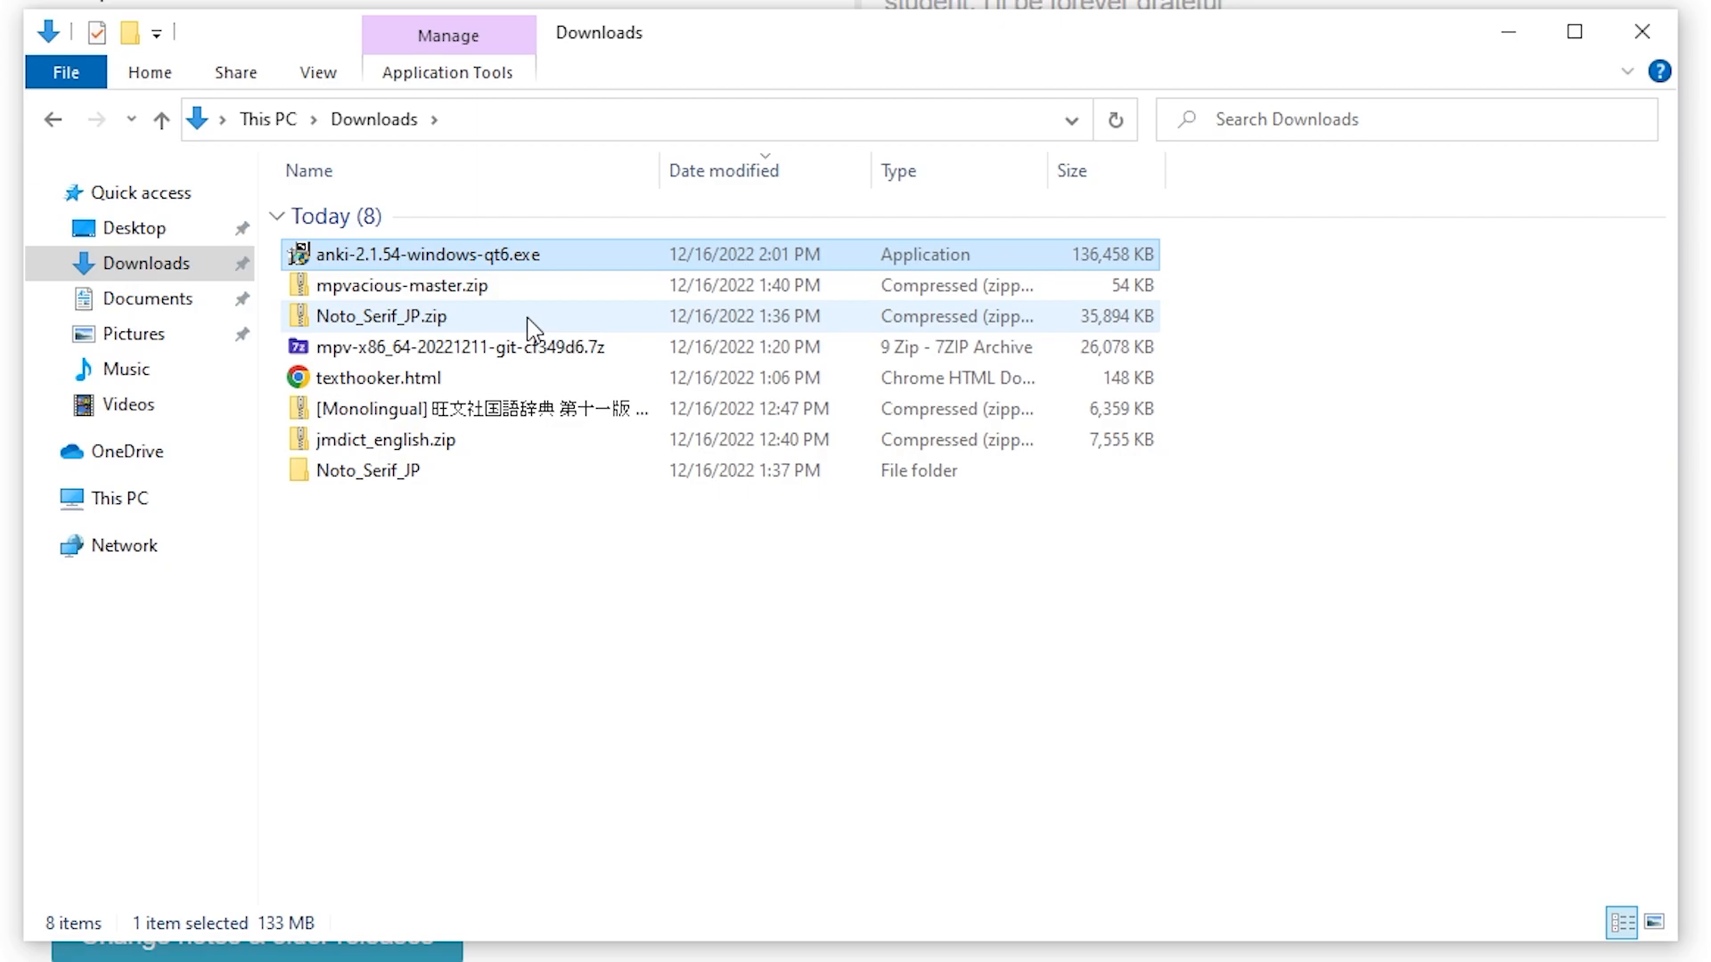
pyautogui.press('Delete')
pyautogui.click(1667, 36)
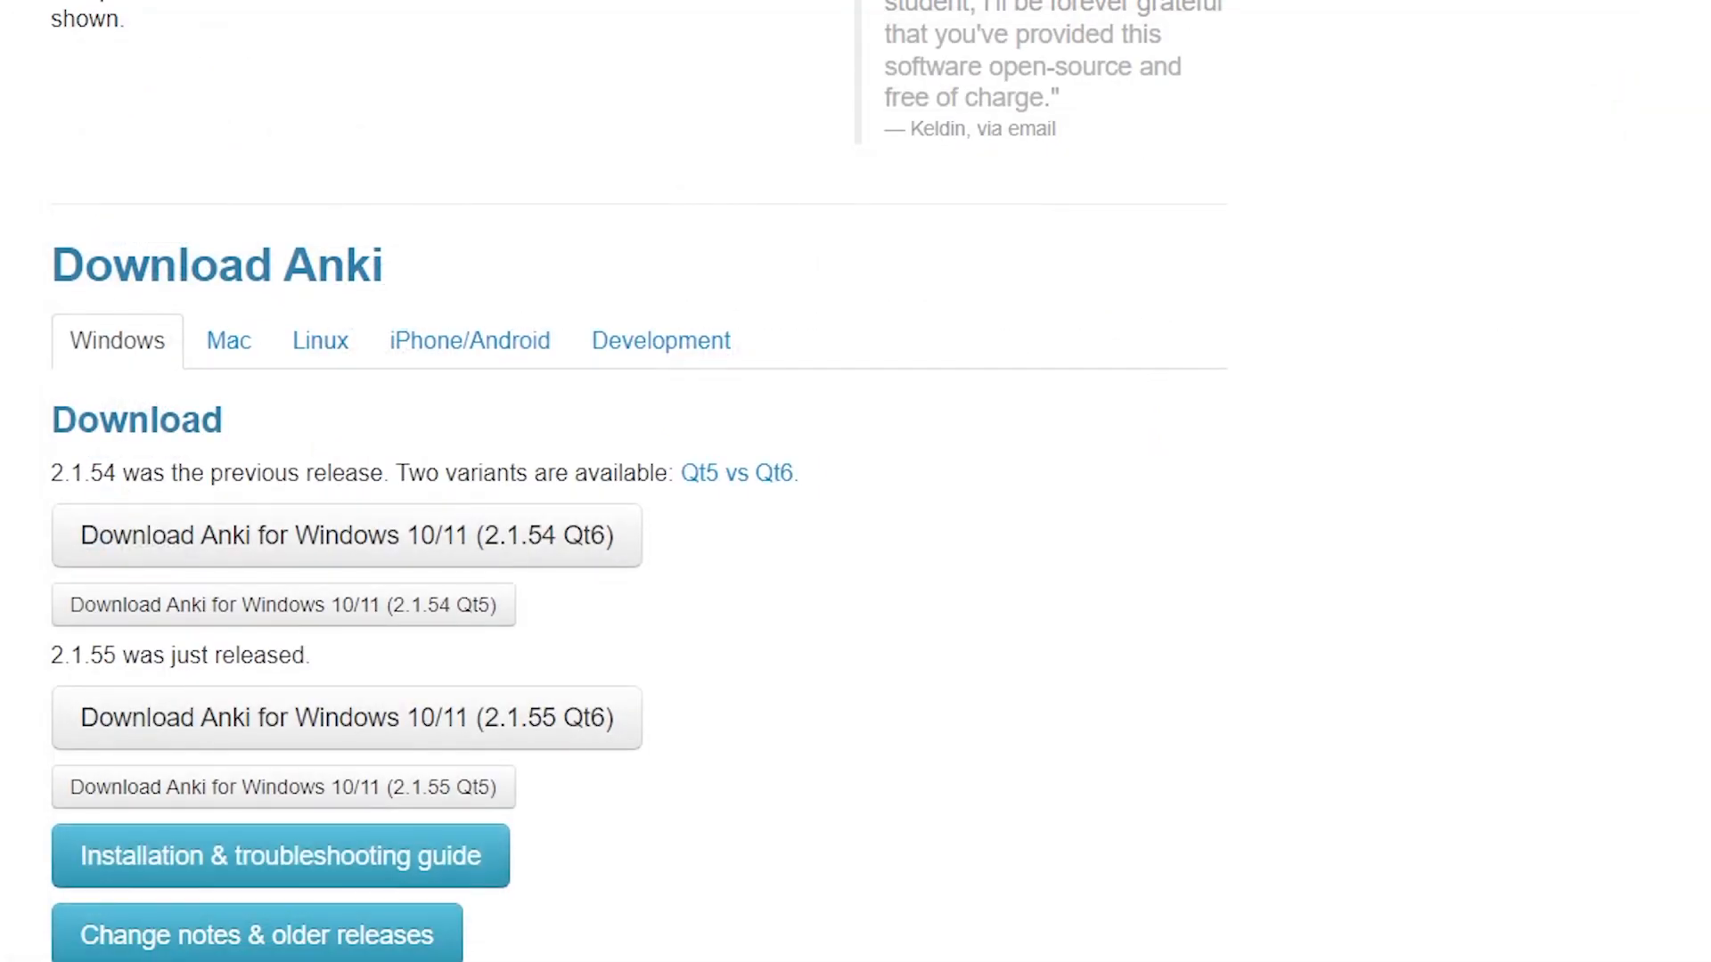
pyautogui.press('super')
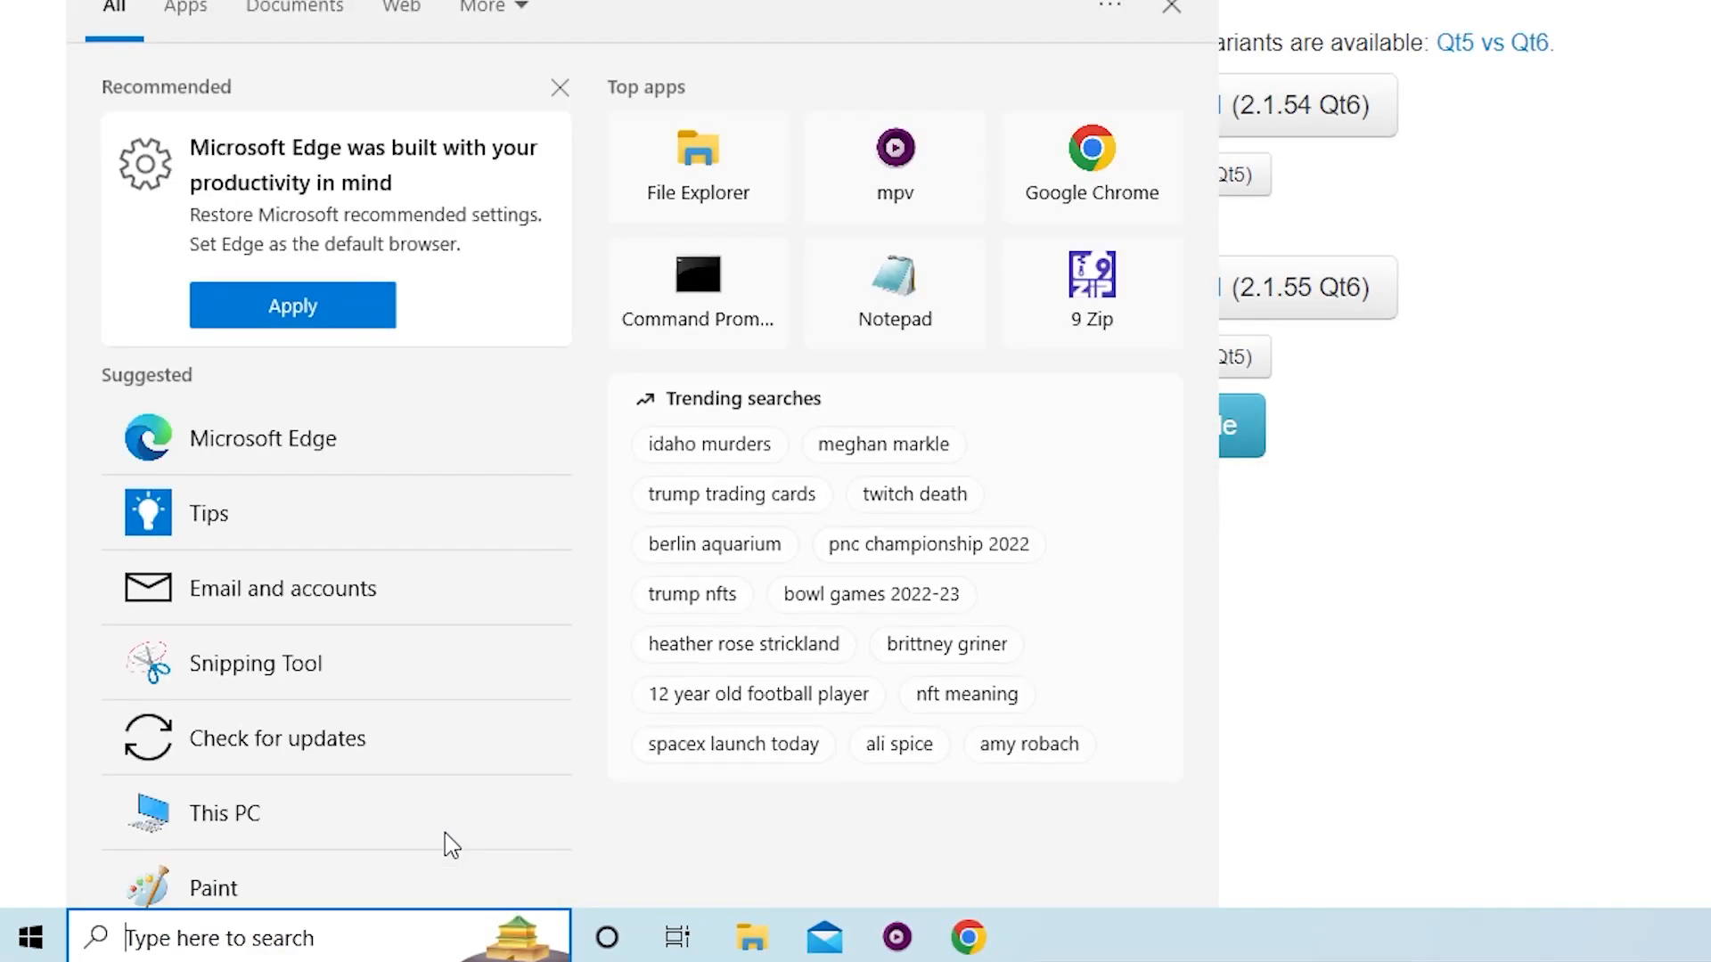
pyautogui.write('anki')
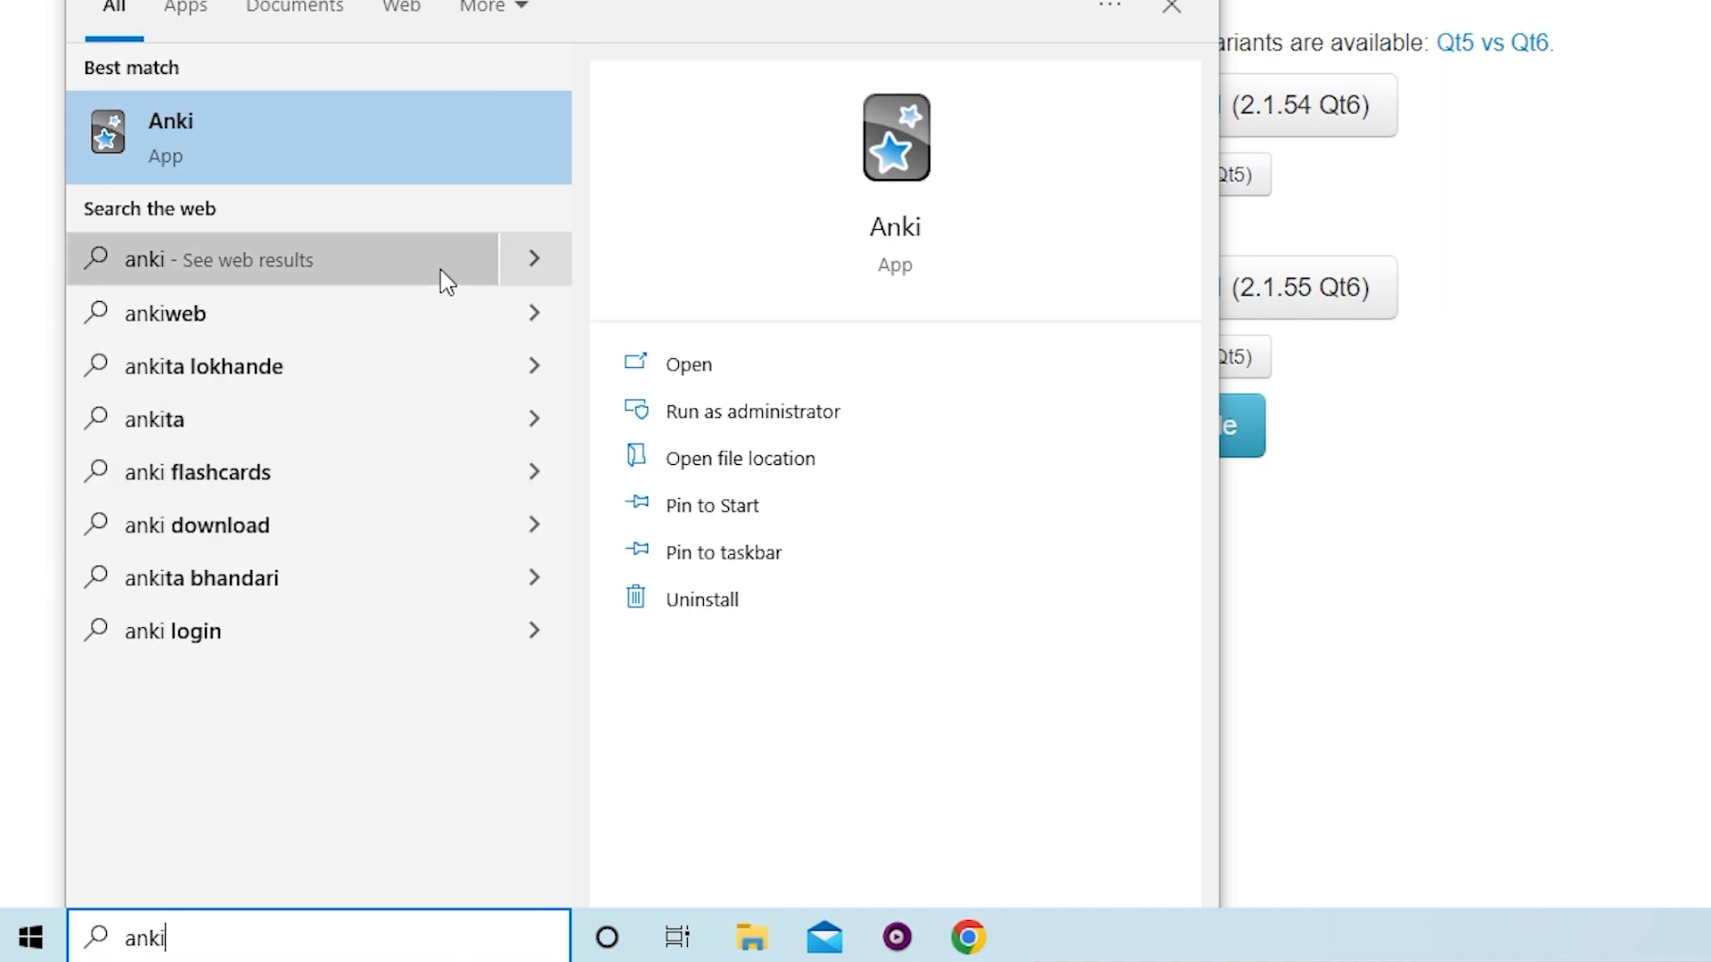
pyautogui.click(1642, 332)
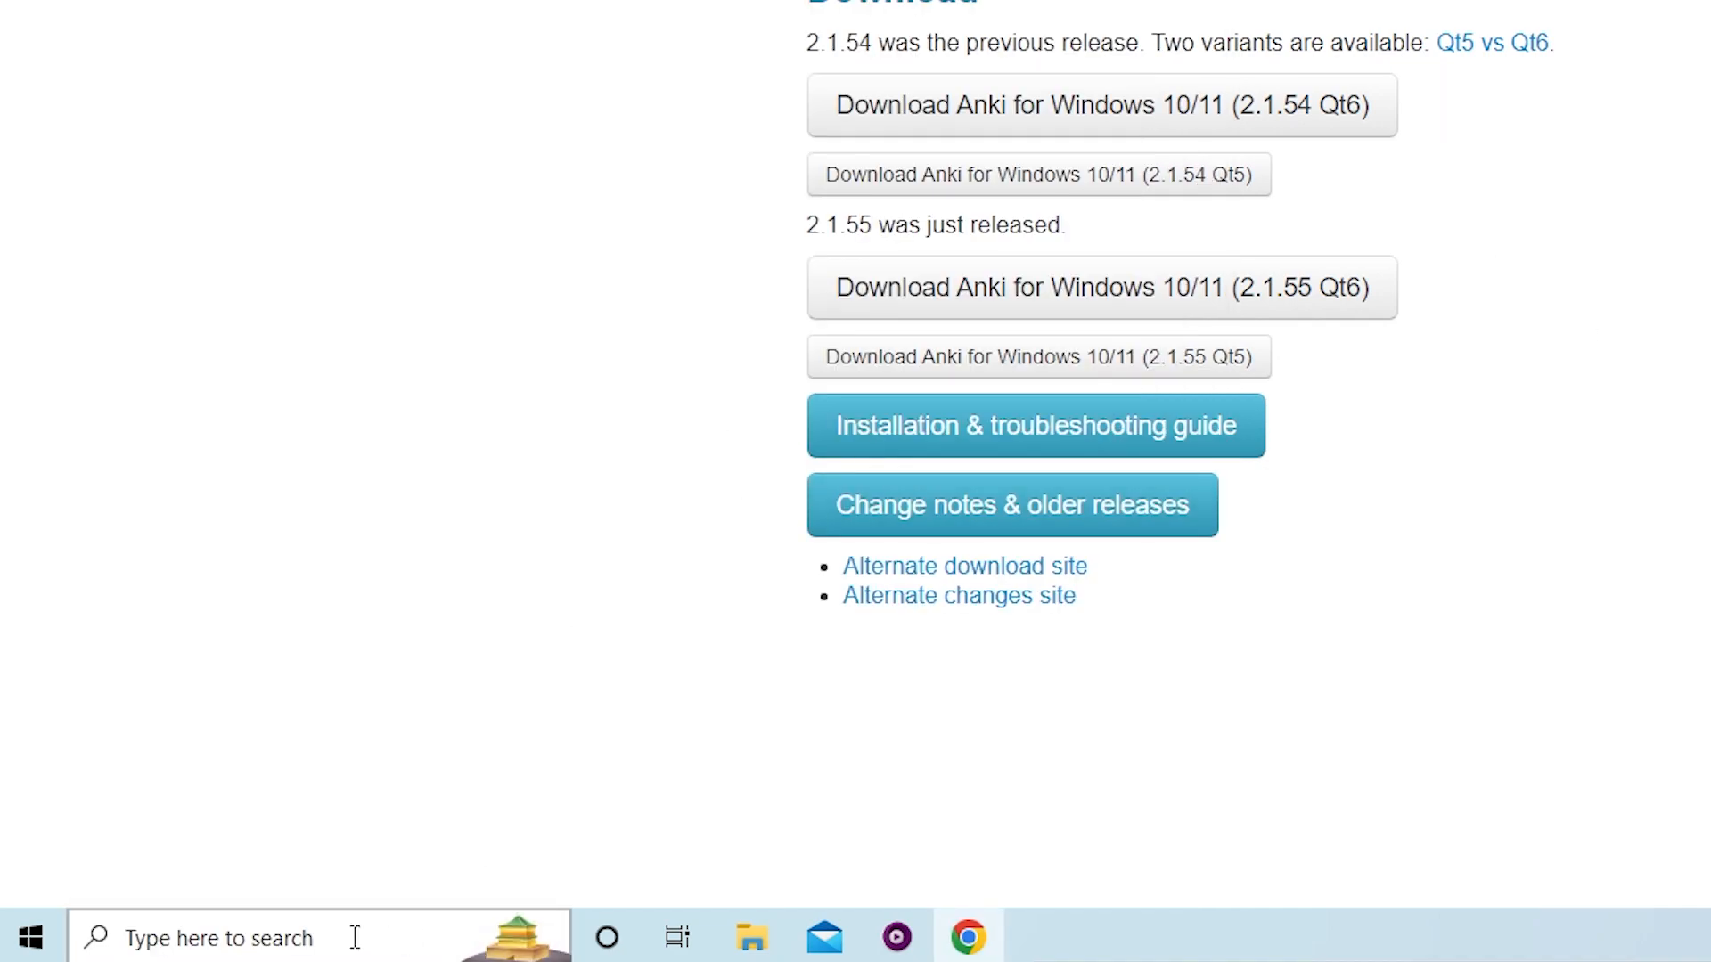
# Step: Search Windows for anki and follow its shortcut's file location to the installation folder, with the browser minimized
pyautogui.click(284, 950)
pyautogui.write('anki')
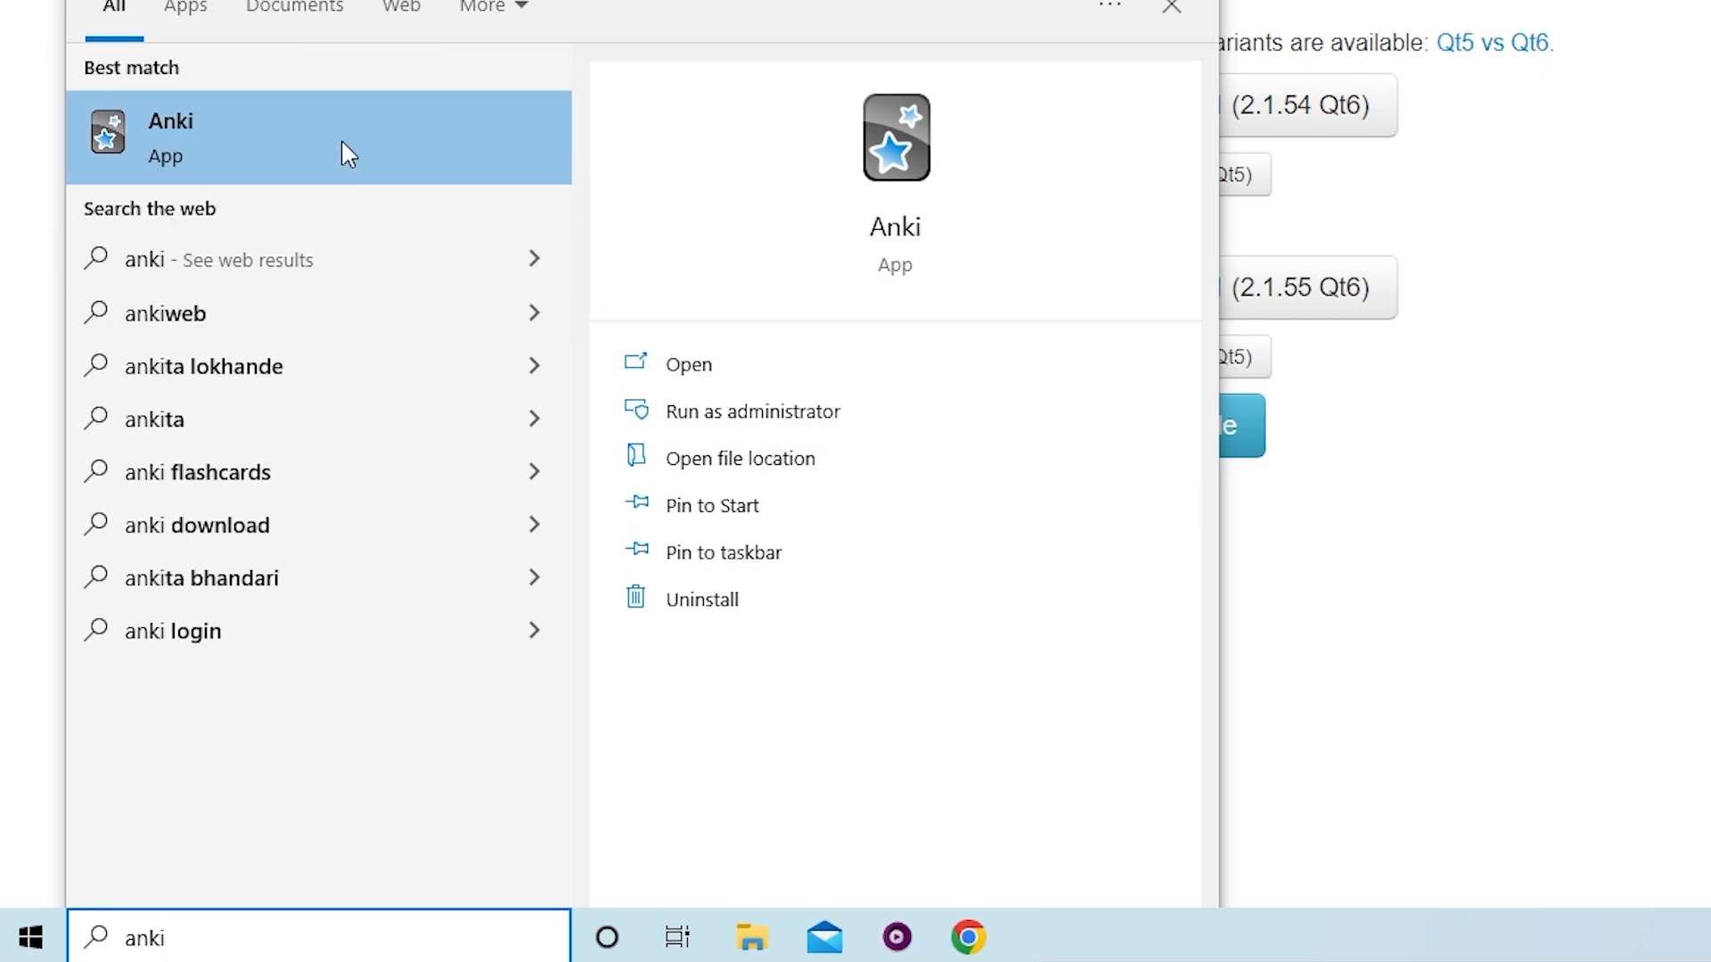
pyautogui.rightClick(356, 170)
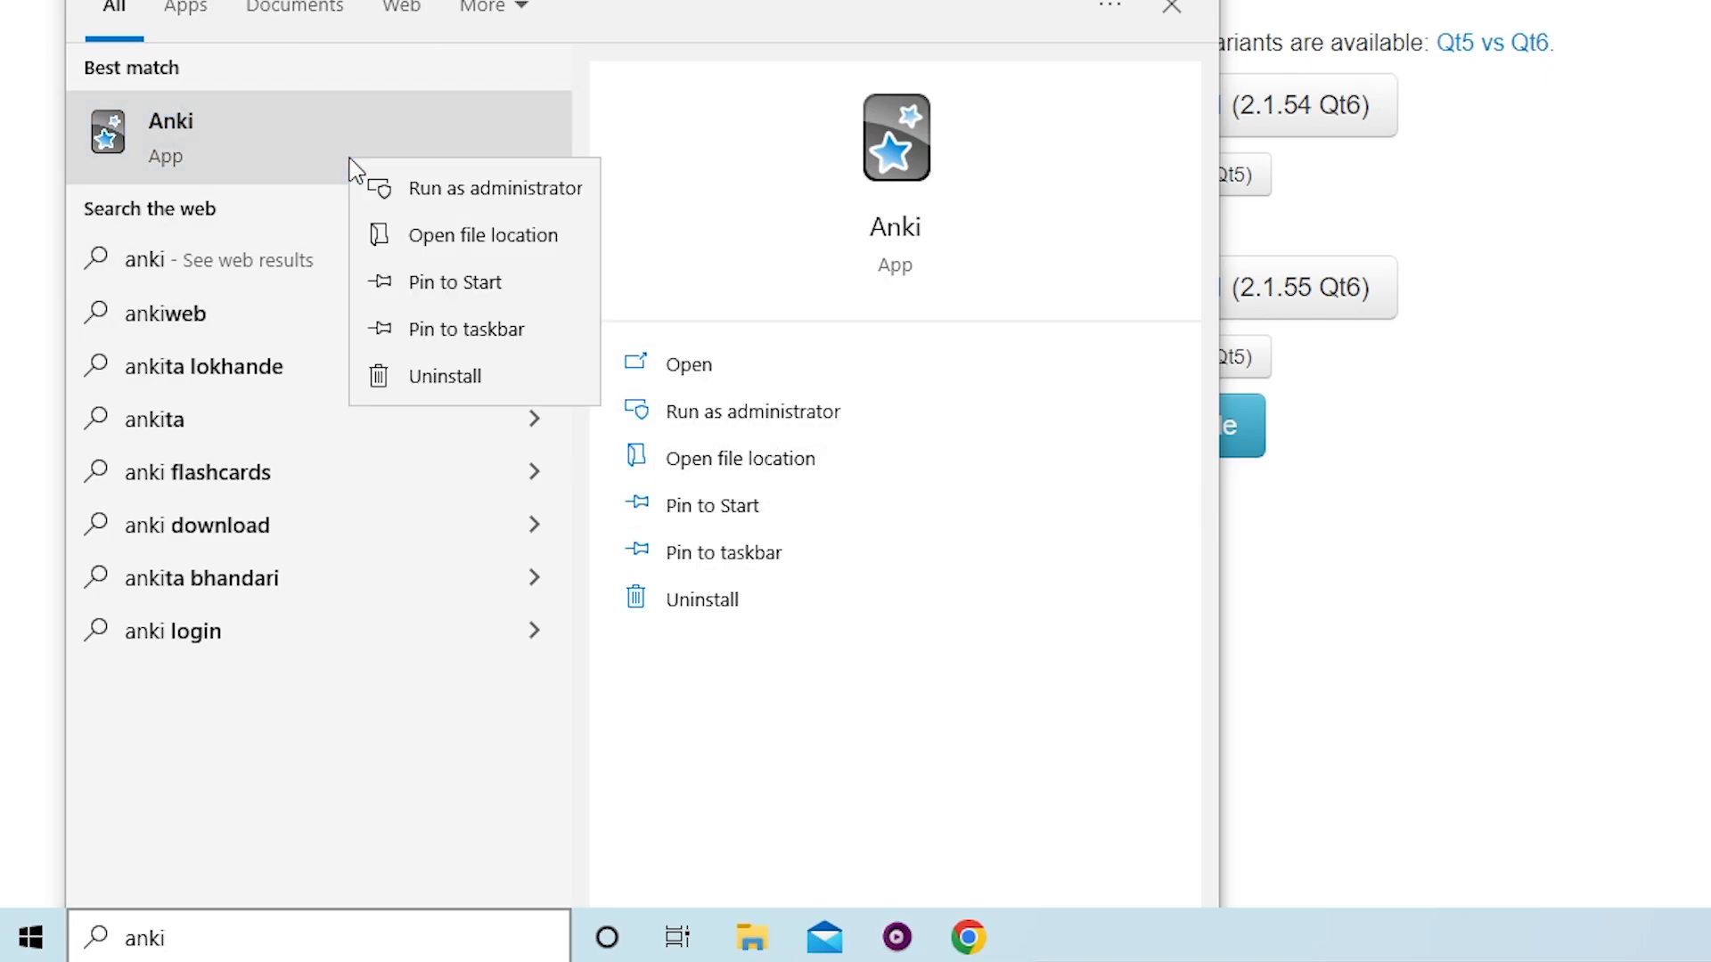
pyautogui.click(540, 245)
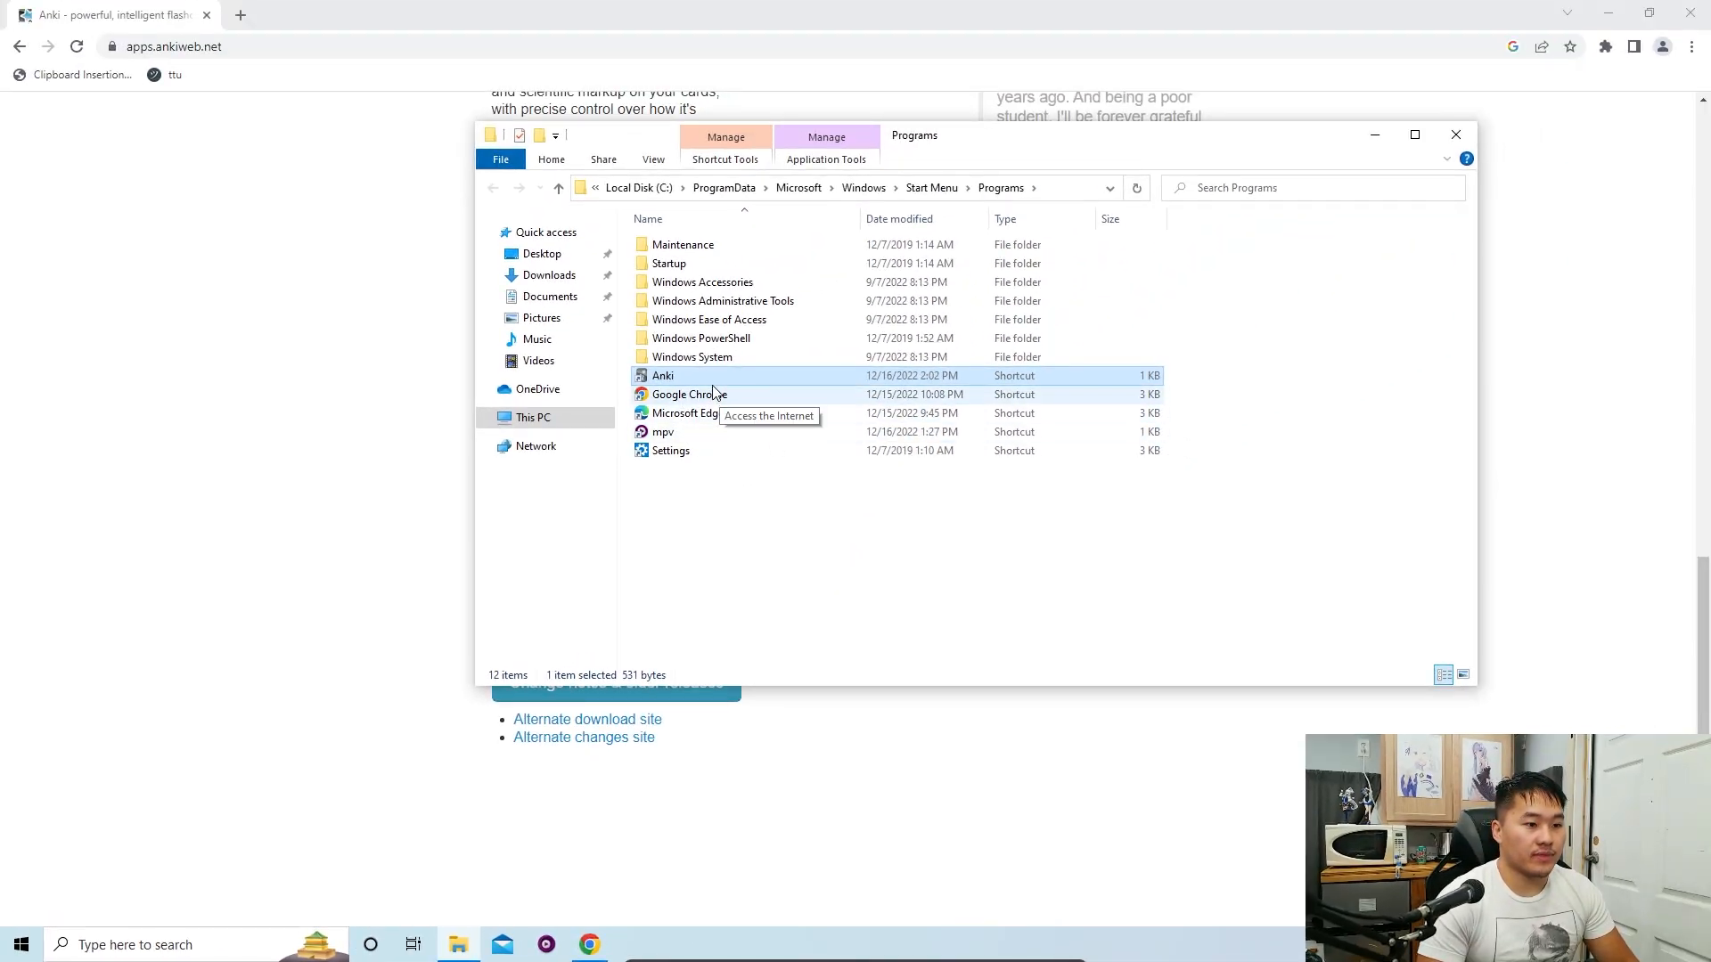
pyautogui.click(1609, 12)
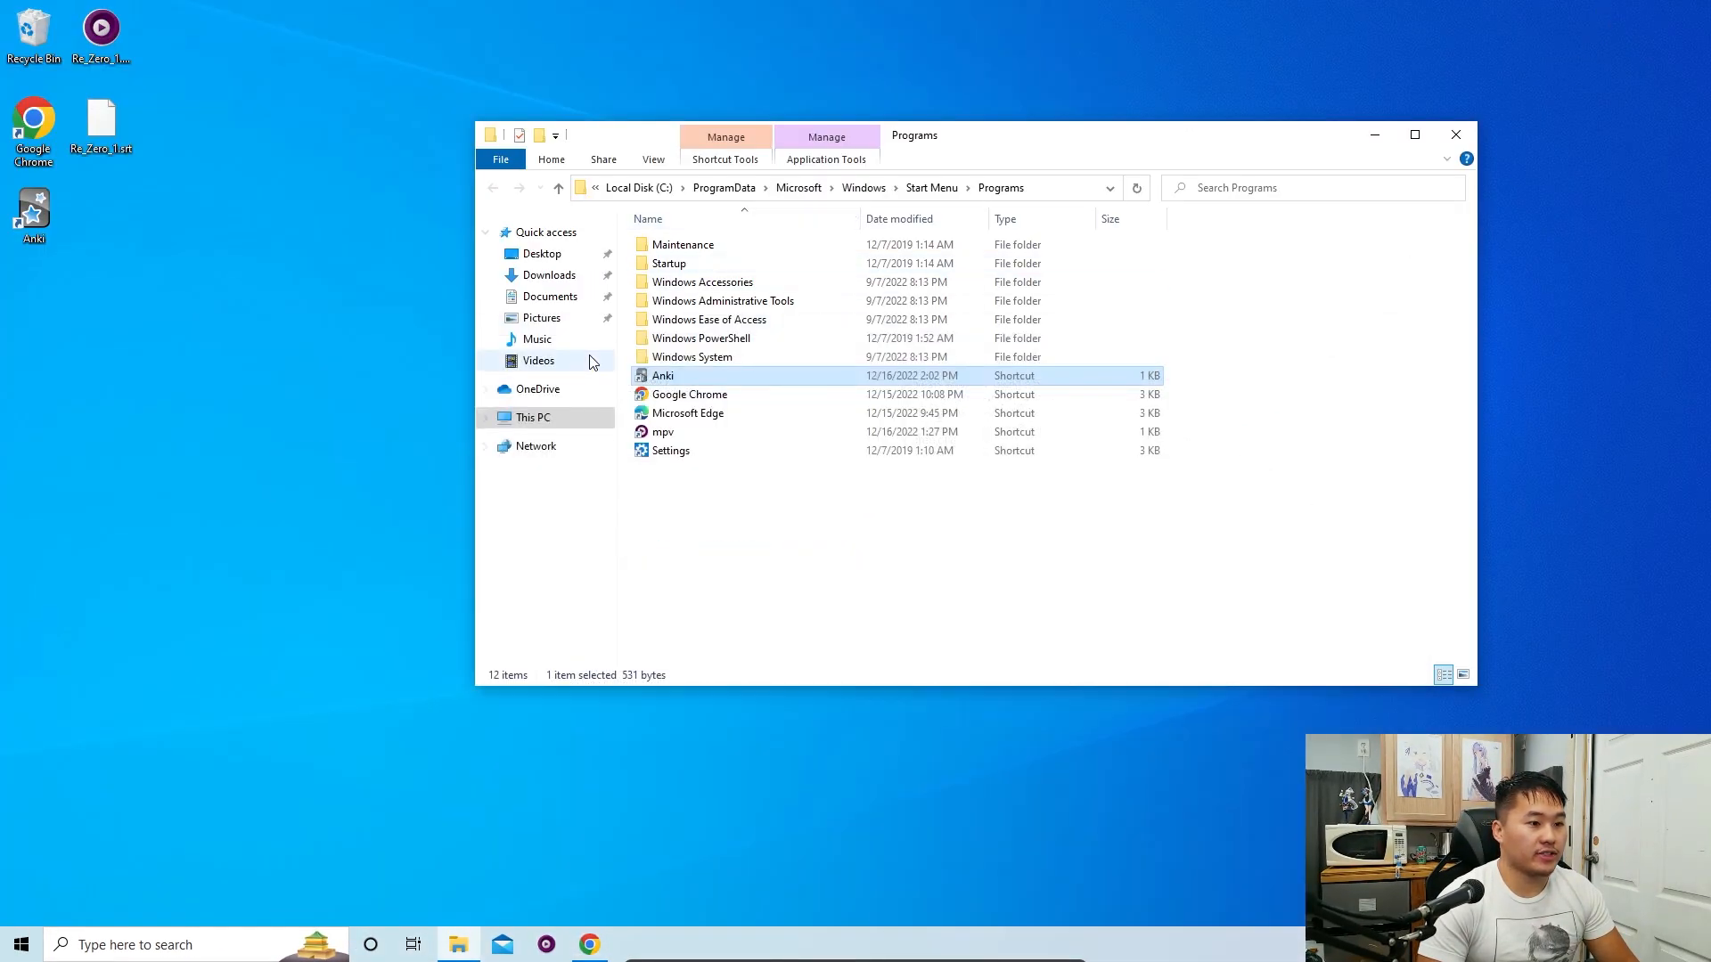
pyautogui.rightClick(690, 380)
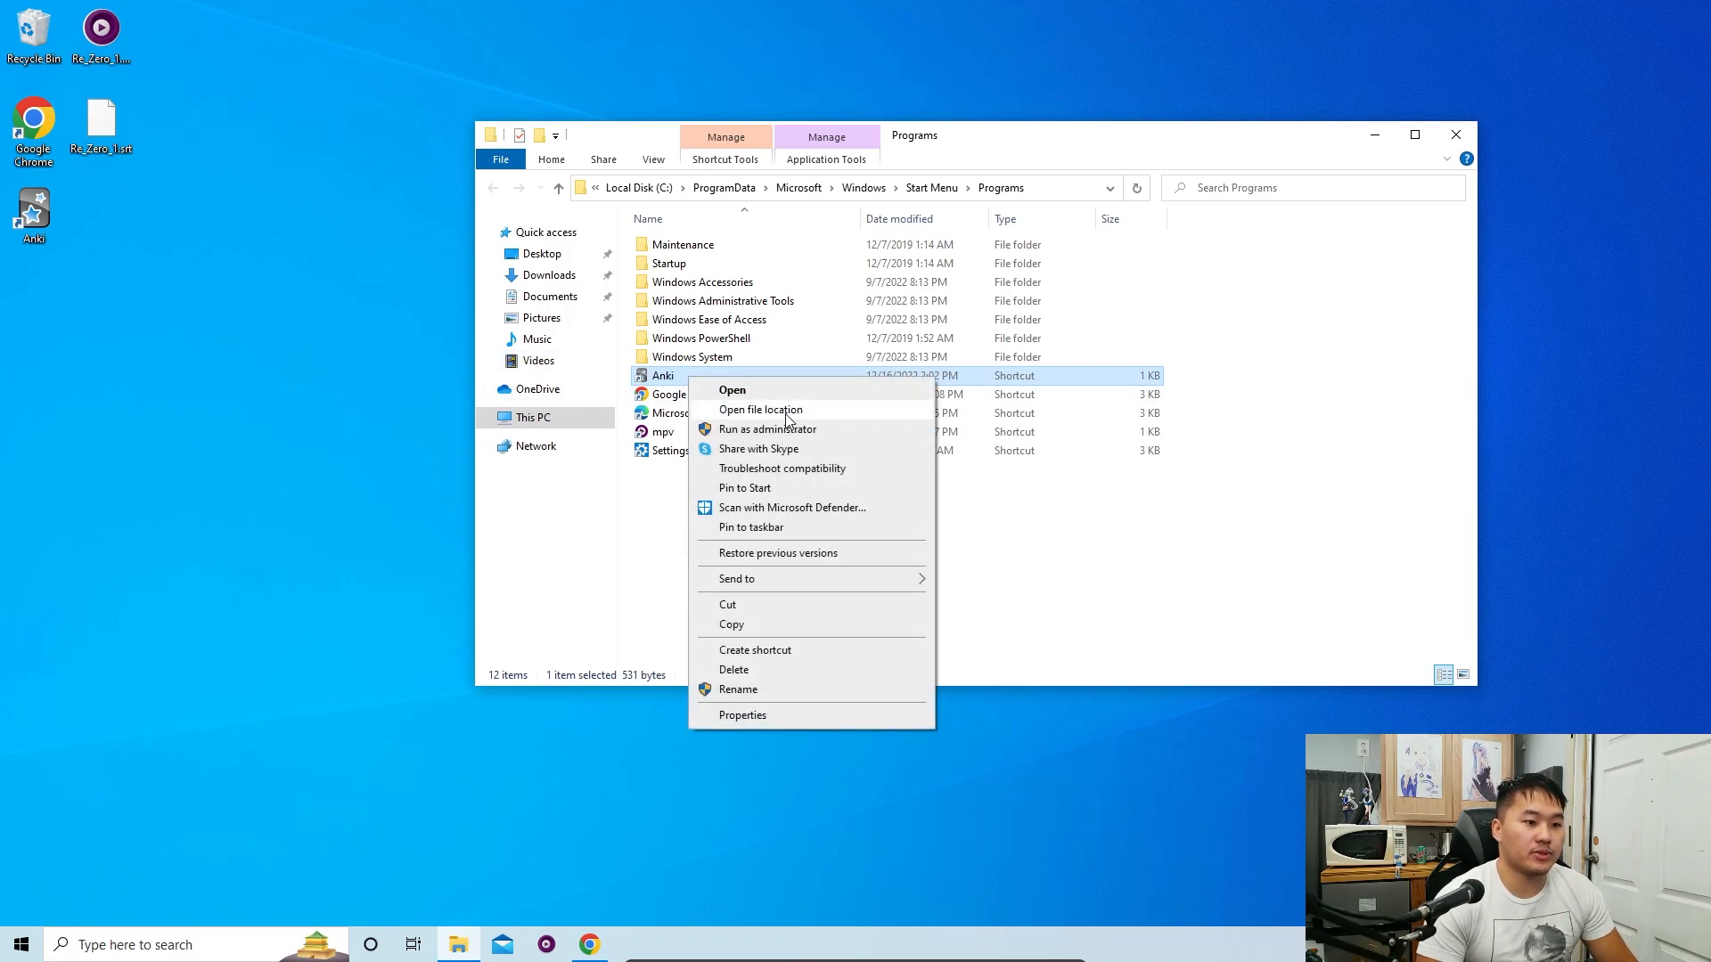
pyautogui.click(747, 413)
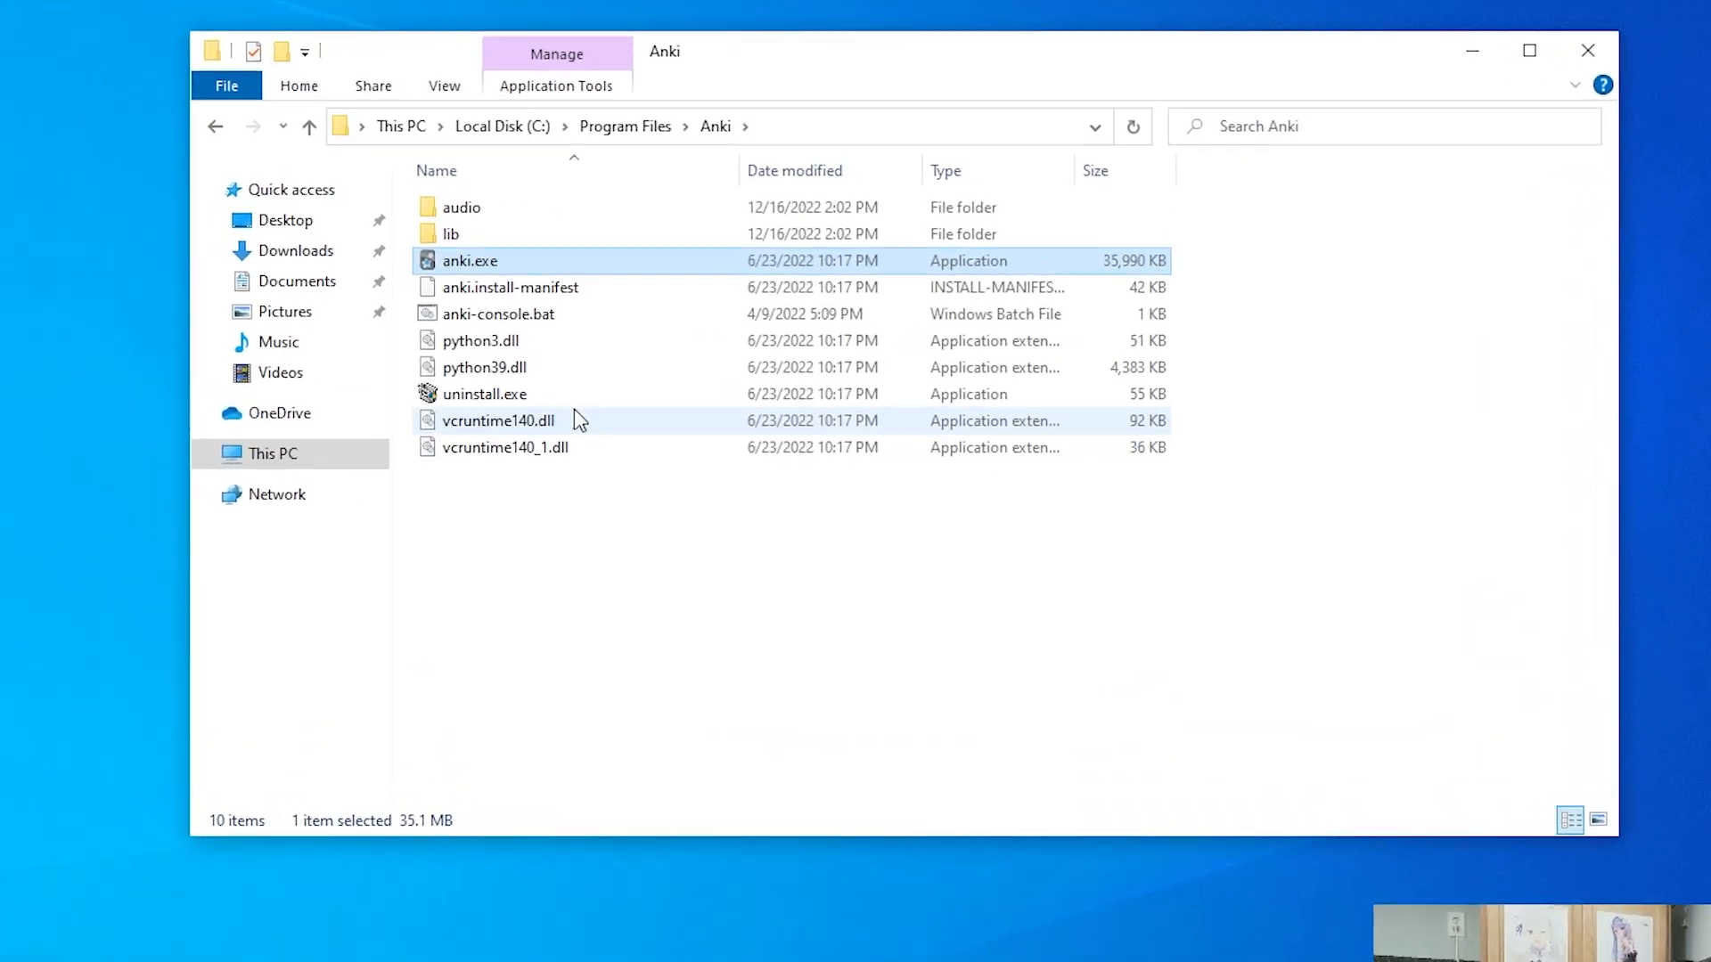
# Step: Browse from This PC through Local Disk (C:) and Program Files to the Anki folder
pyautogui.click(405, 80)
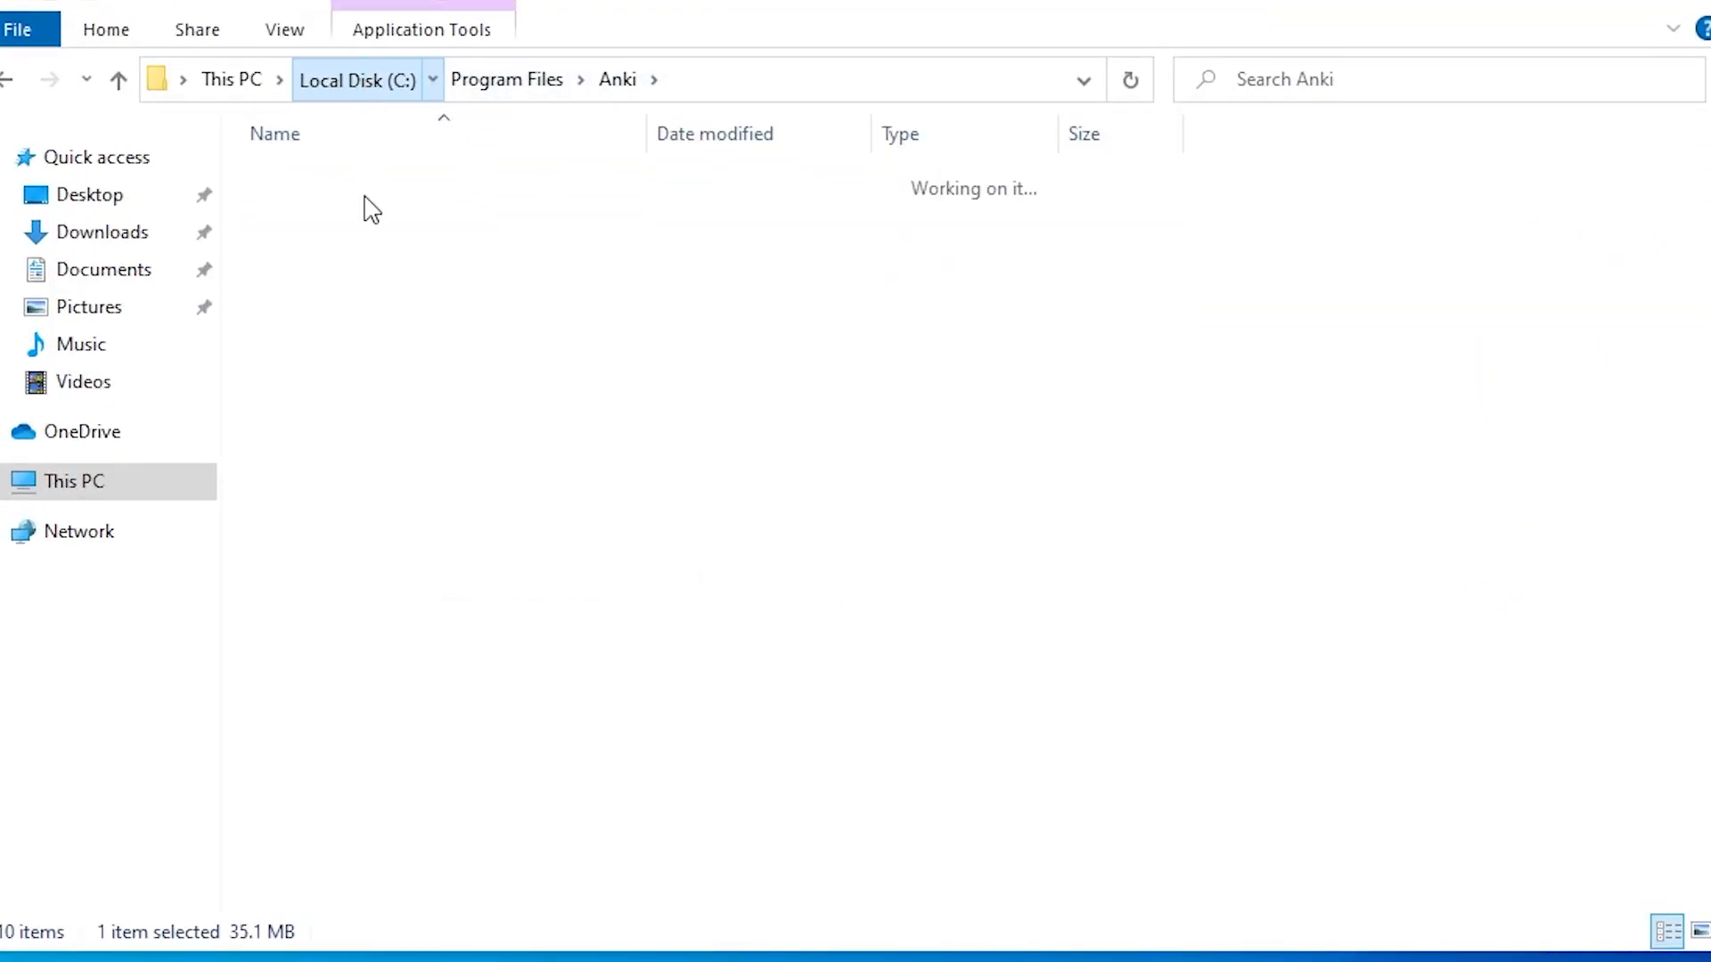
pyautogui.click(106, 482)
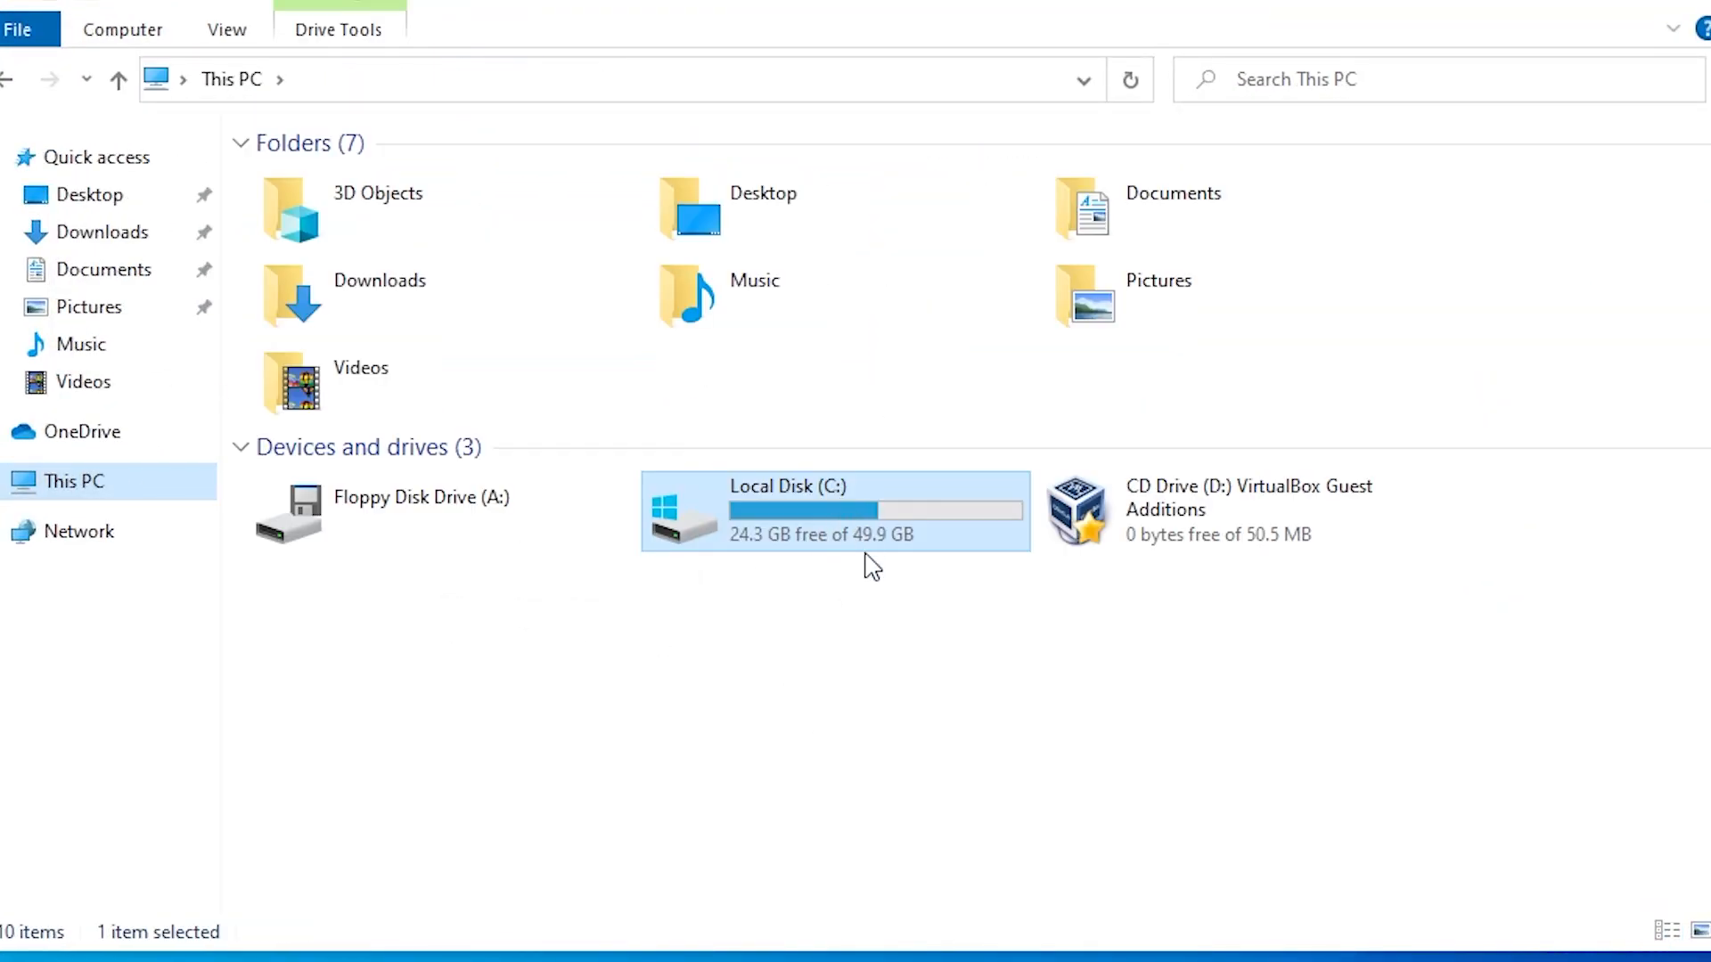
pyautogui.doubleClick(855, 545)
pyautogui.doubleClick(383, 253)
pyautogui.doubleClick(379, 183)
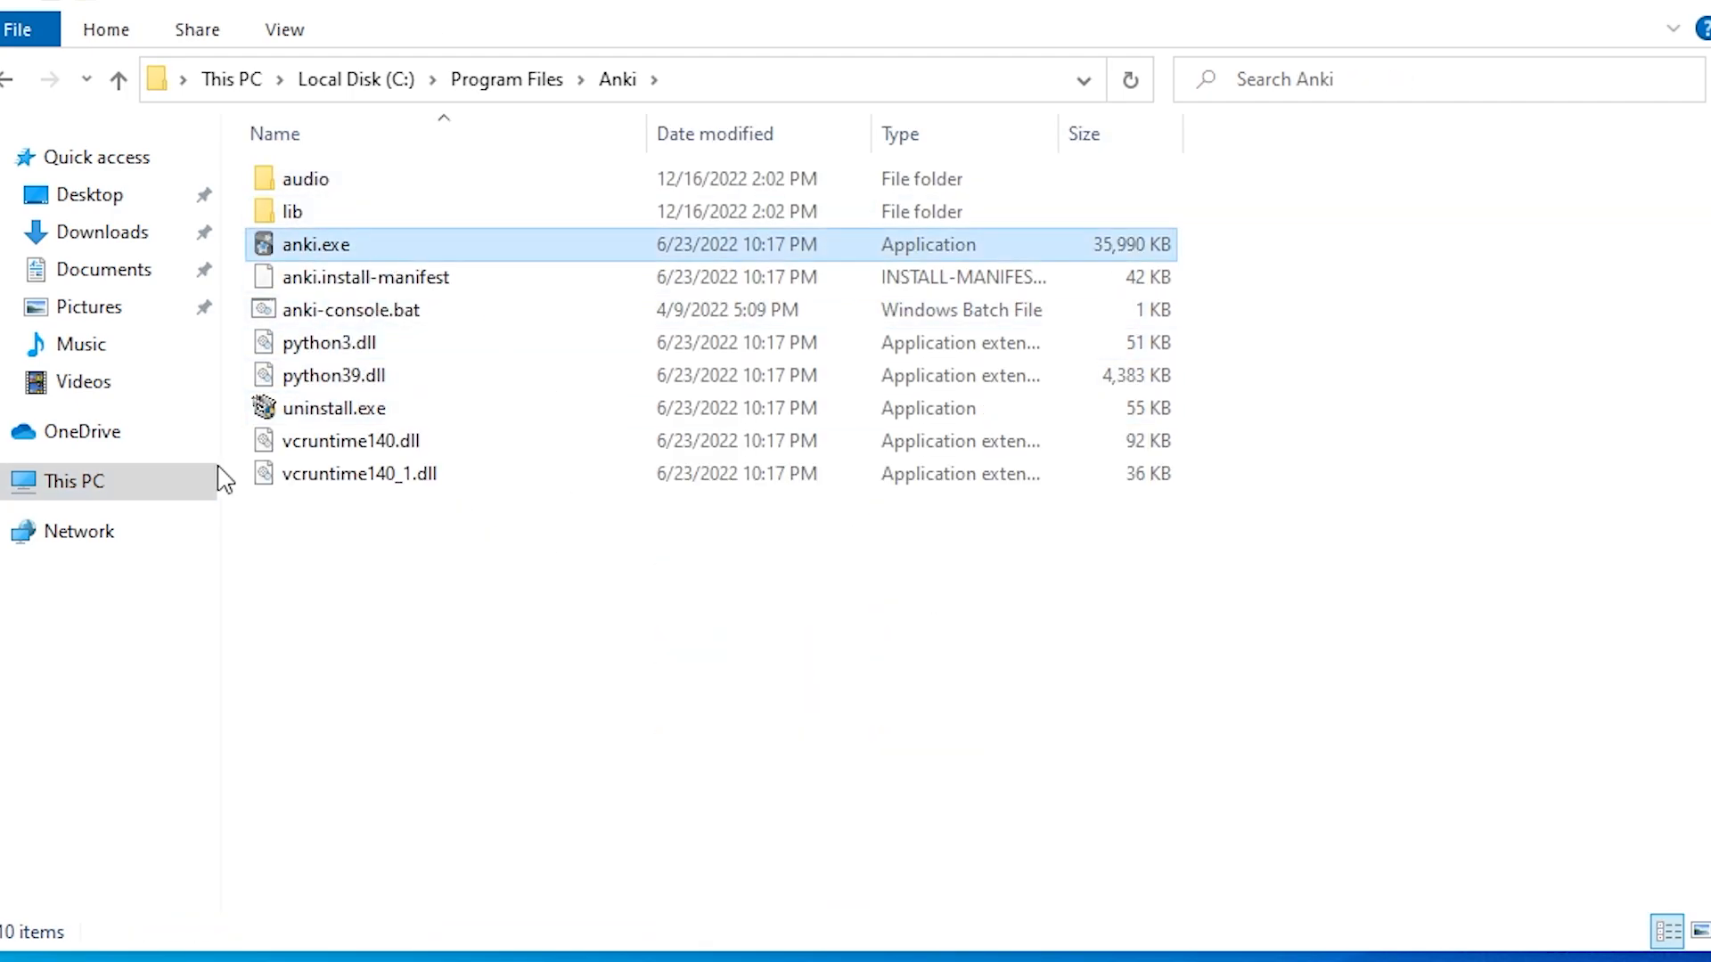
# Step: View the Send to destinations for anki.exe, including the desktop shortcut option, and close the Anki folder
pyautogui.click(385, 245)
pyautogui.rightClick(385, 240)
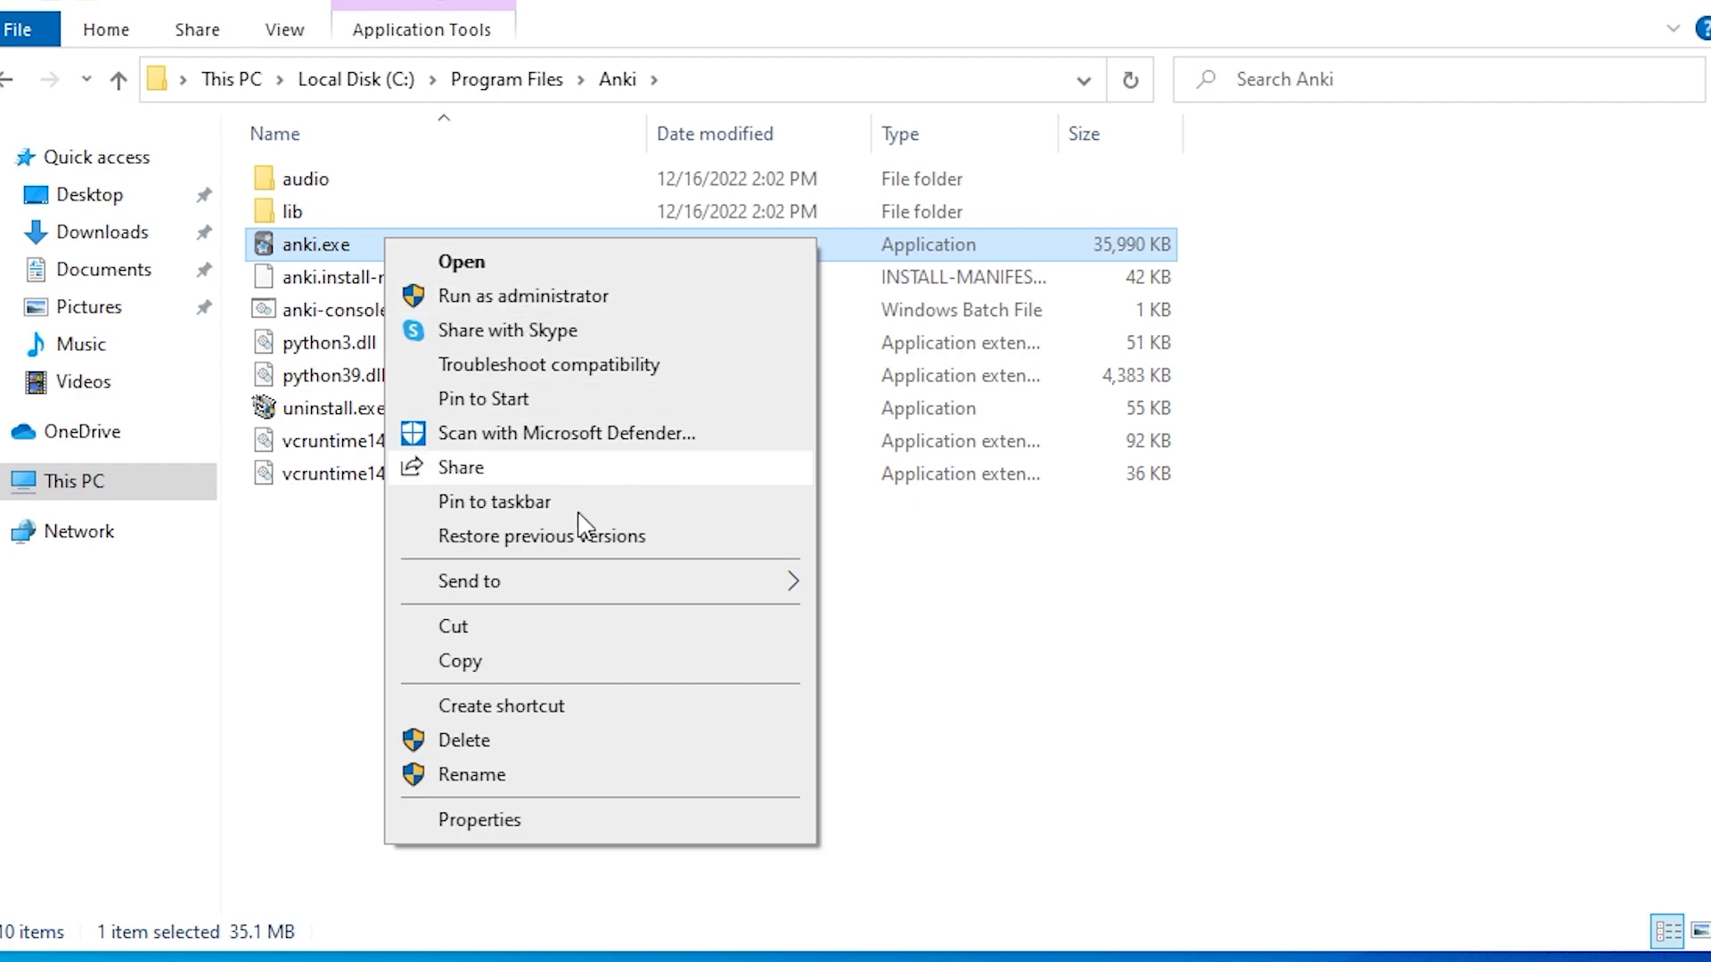
pyautogui.moveTo(575, 584)
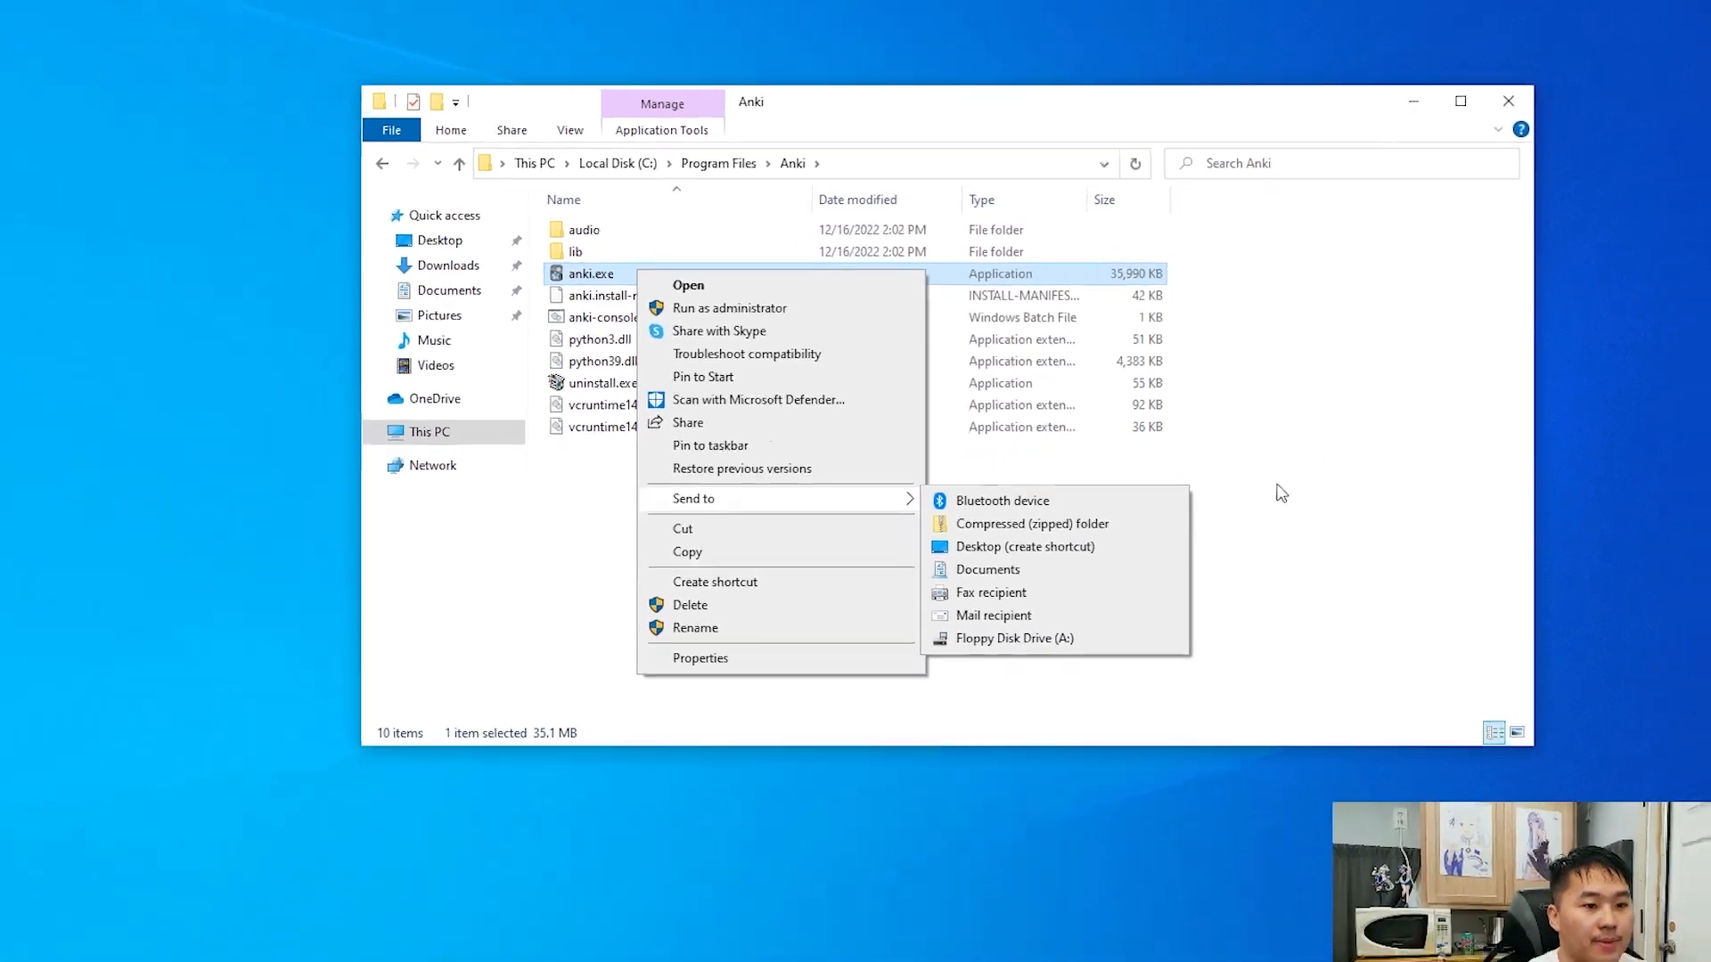
pyautogui.click(967, 653)
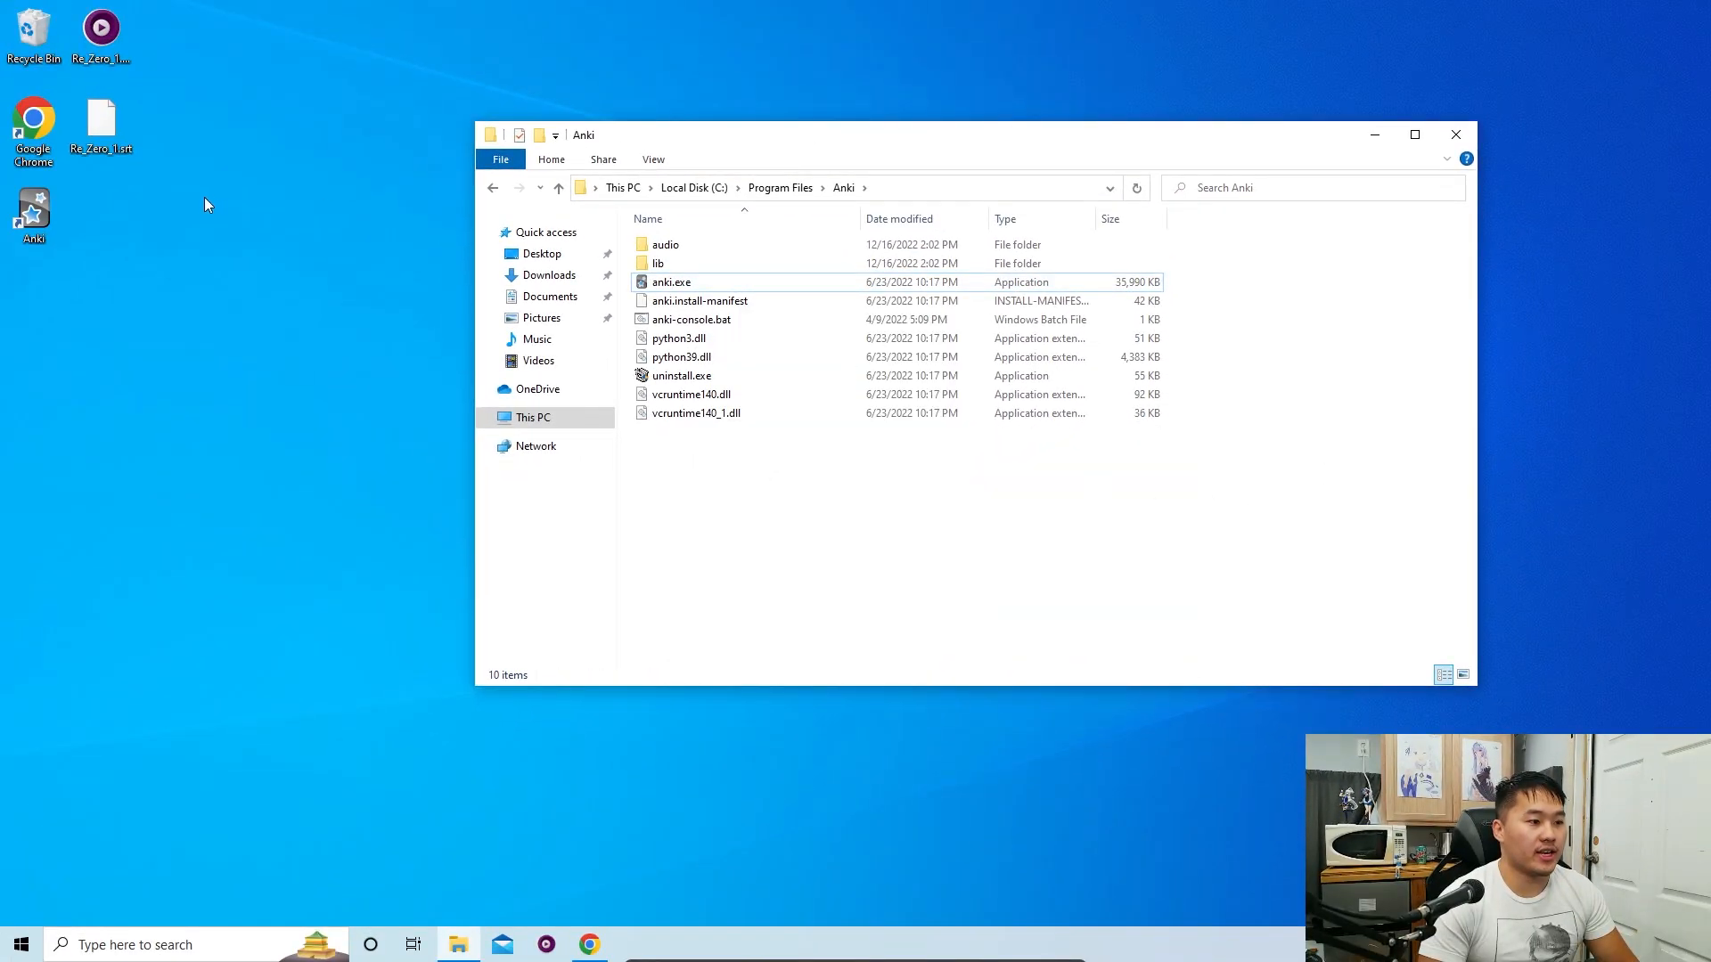
pyautogui.click(1454, 136)
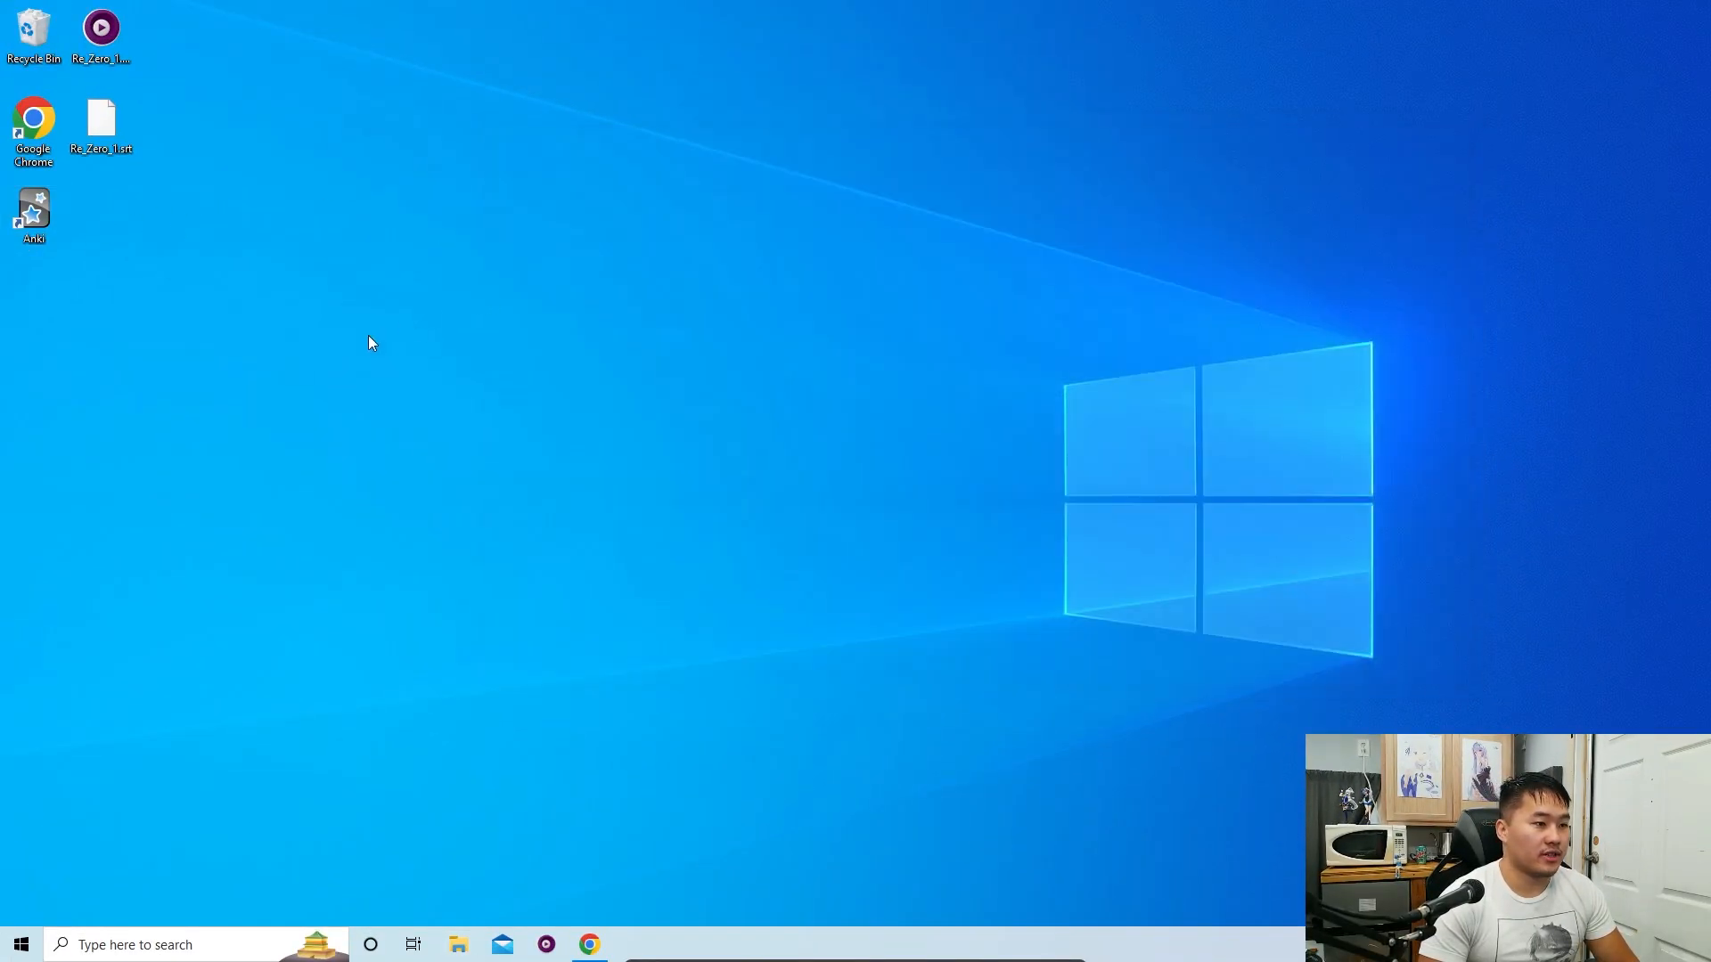
# Step: Launch Anki and confirm English (United States) as its interface language
pyautogui.click(191, 951)
pyautogui.doubleClick(34, 214)
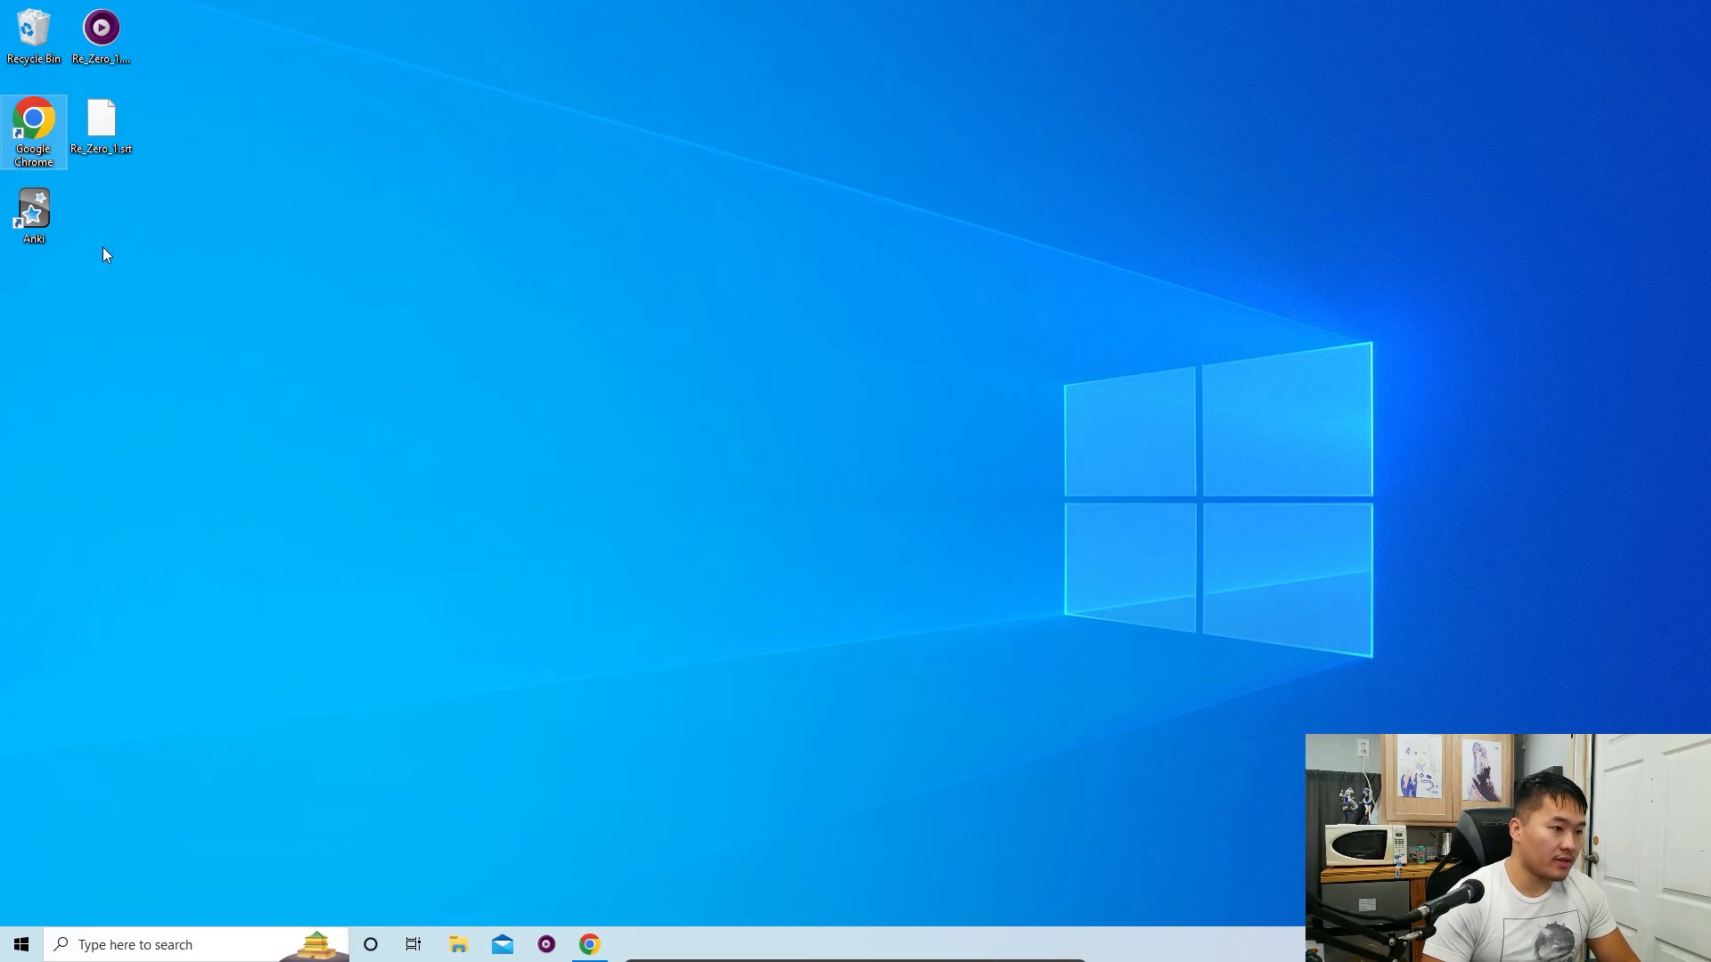
pyautogui.click(127, 946)
pyautogui.write('anki')
pyautogui.press('Return')
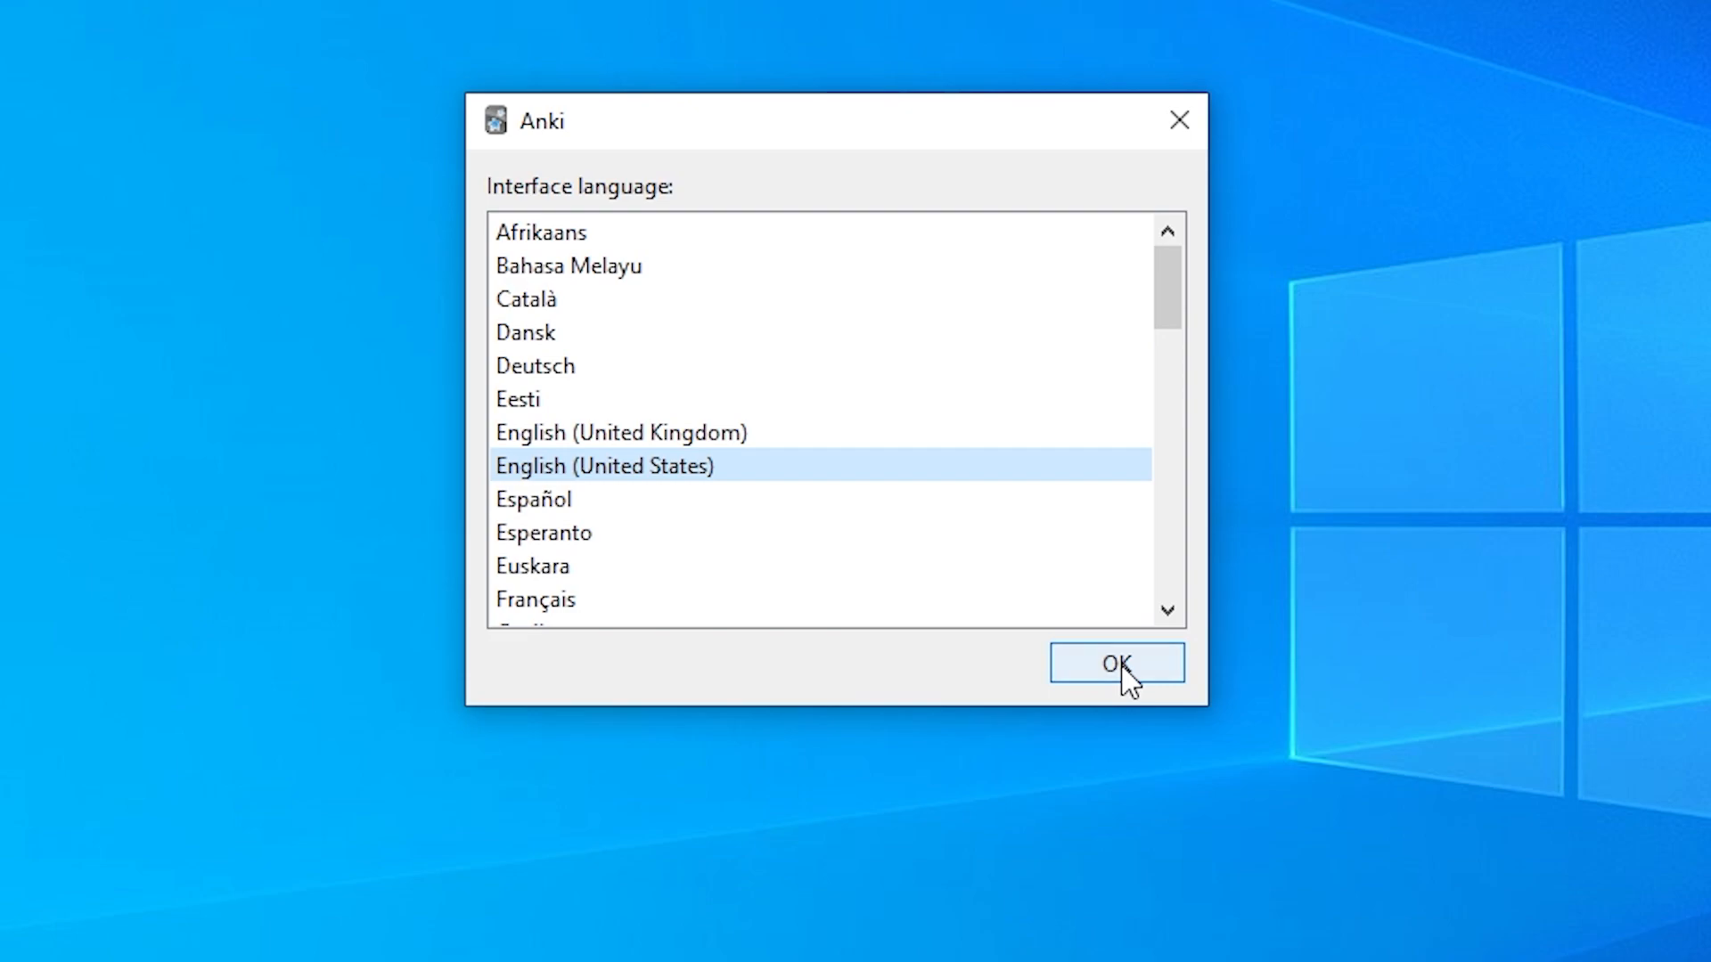
pyautogui.click(1117, 665)
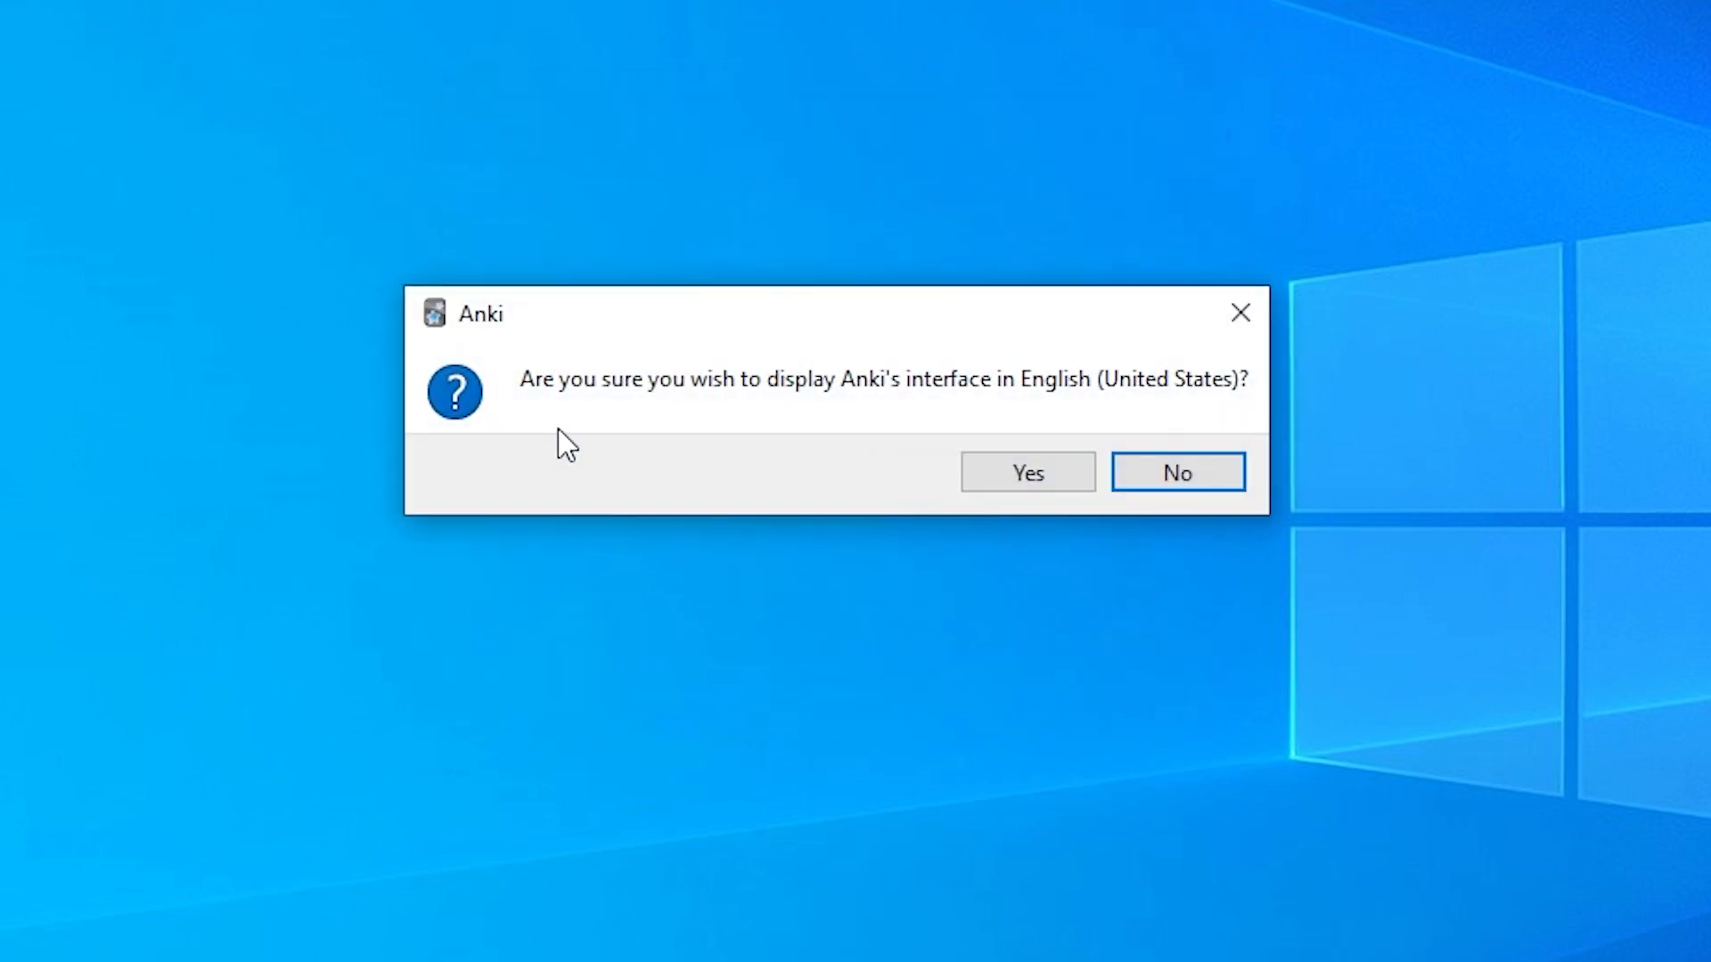
pyautogui.click(1033, 477)
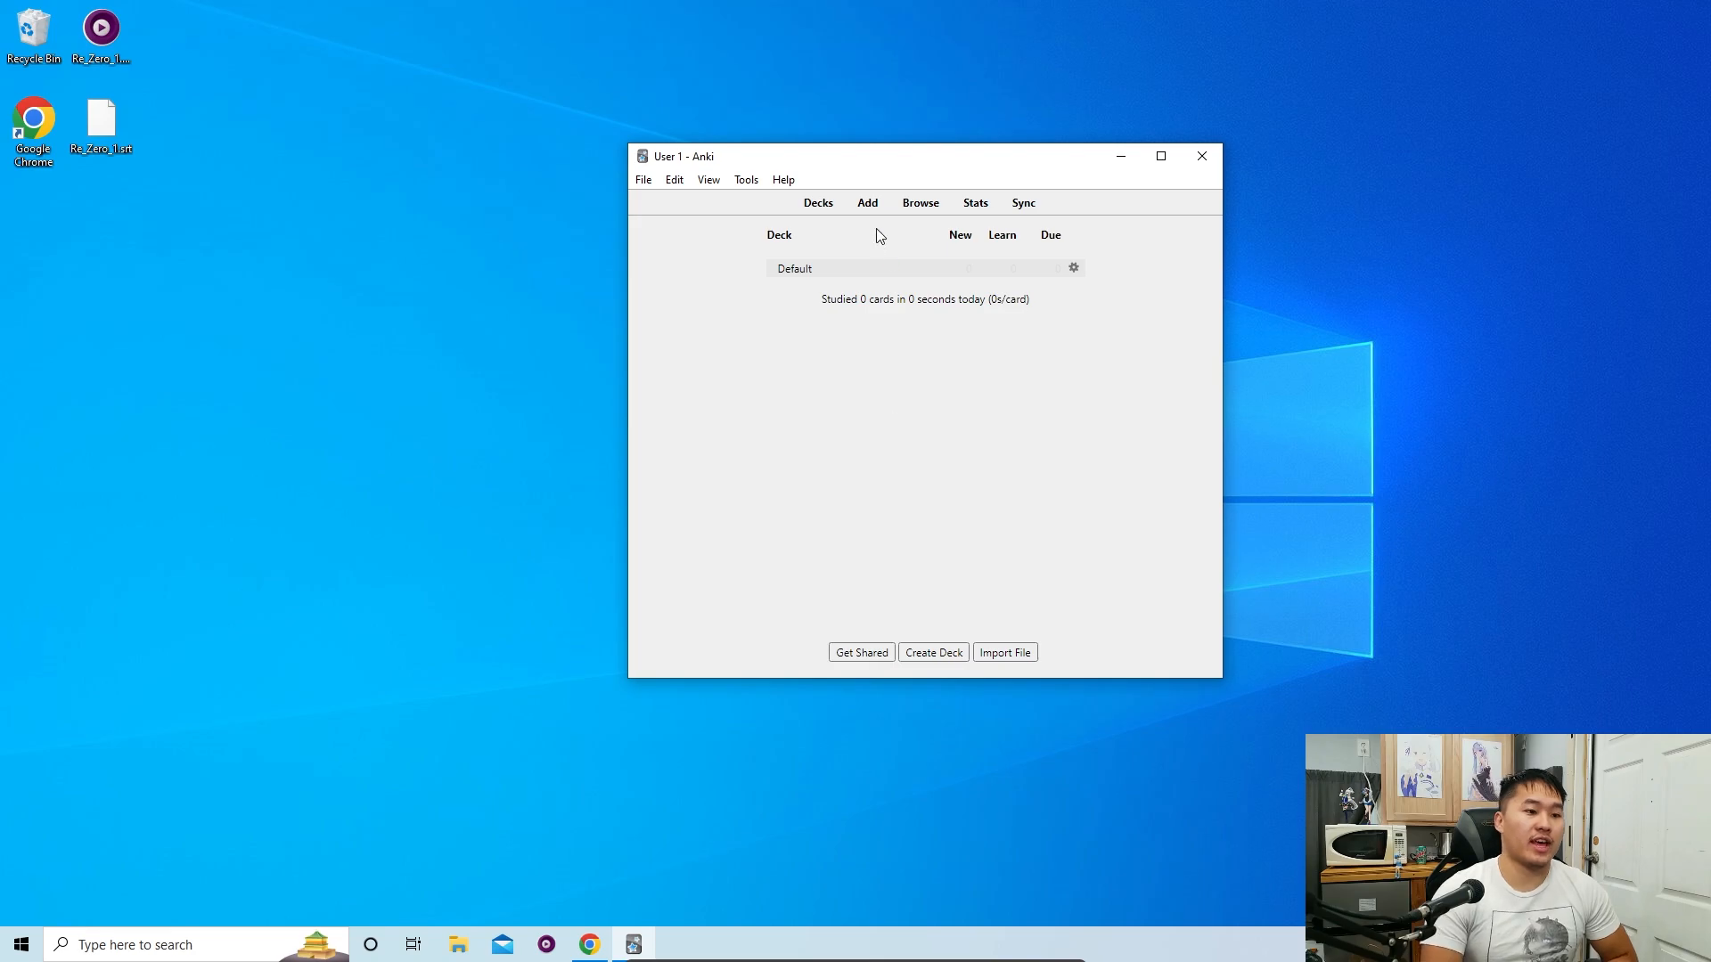
# Step: Sign up for a free AnkiWeb account through Anki's sync prompt and agree to the Terms & Conditions
pyautogui.click(1038, 208)
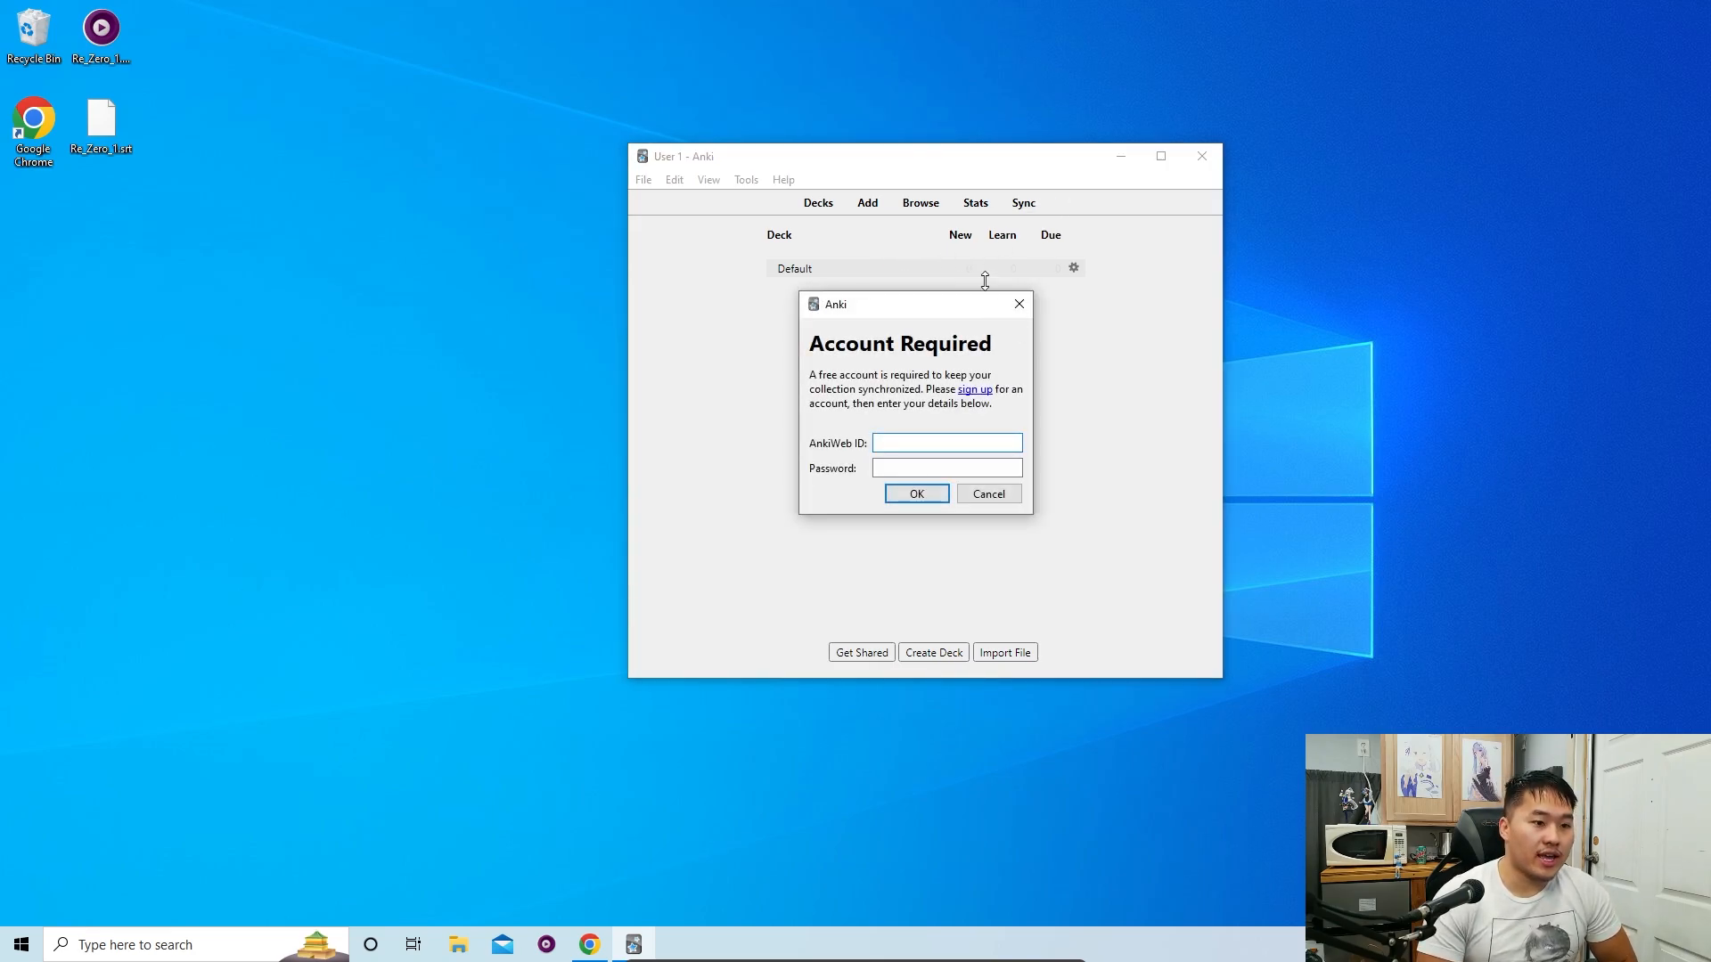
pyautogui.click(975, 391)
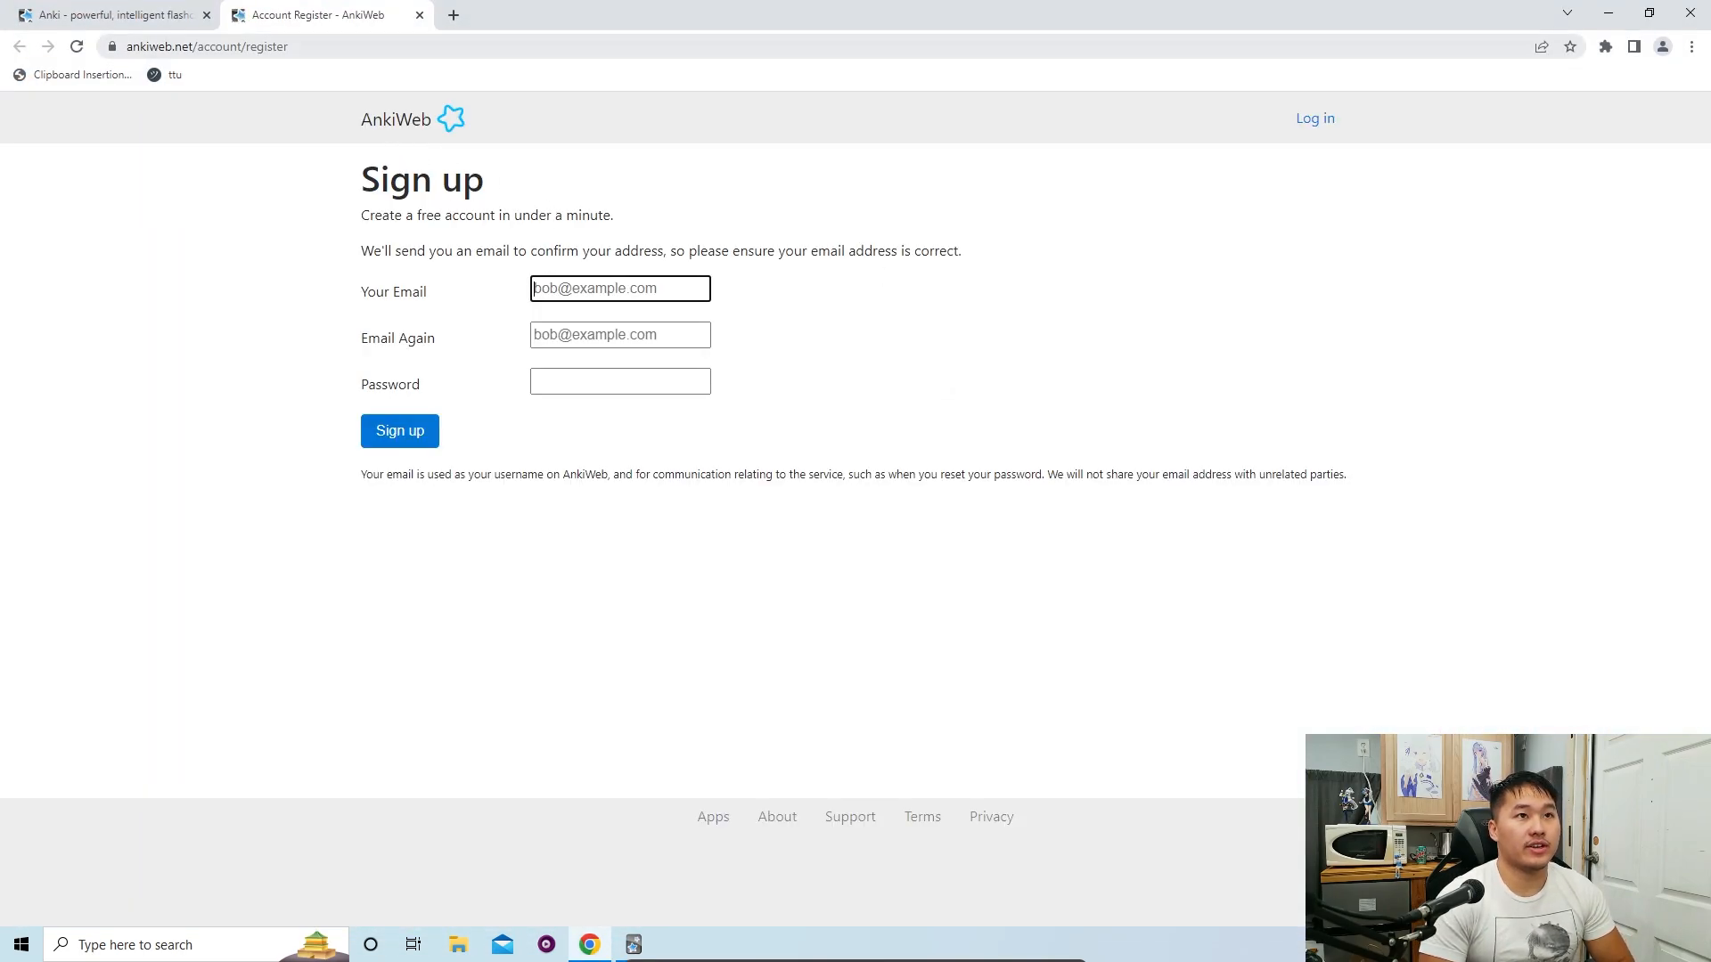
pyautogui.scroll(-15, 729, 528)
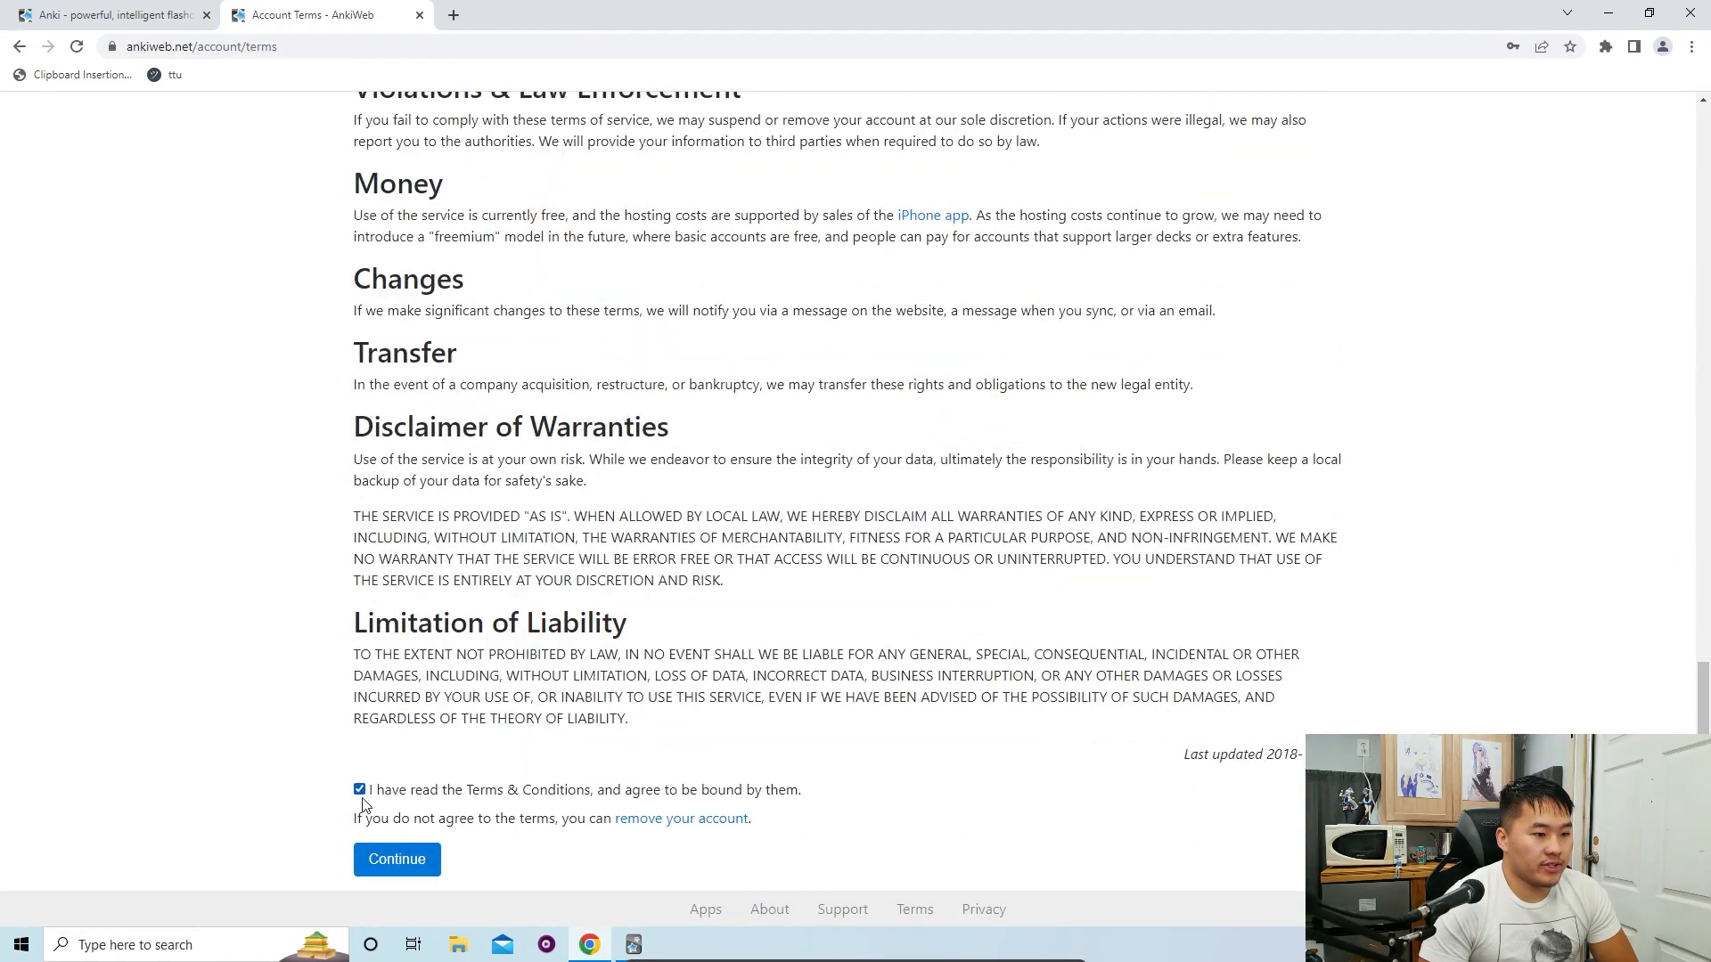
pyautogui.click(390, 862)
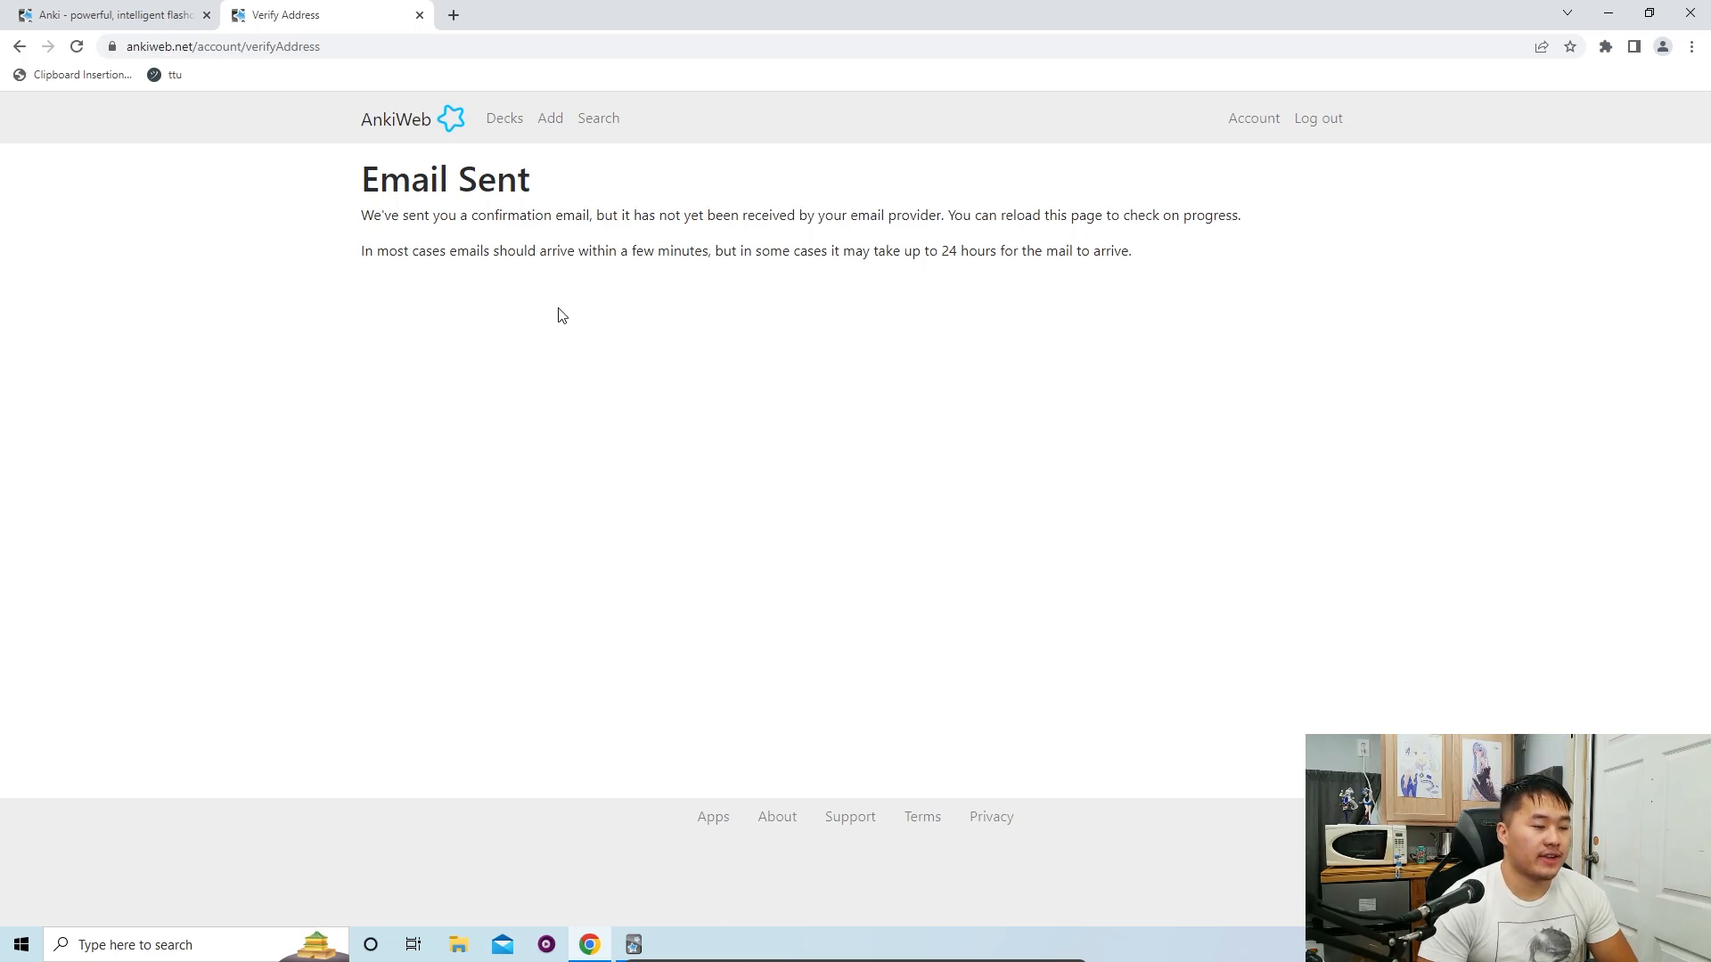
pyautogui.click(420, 15)
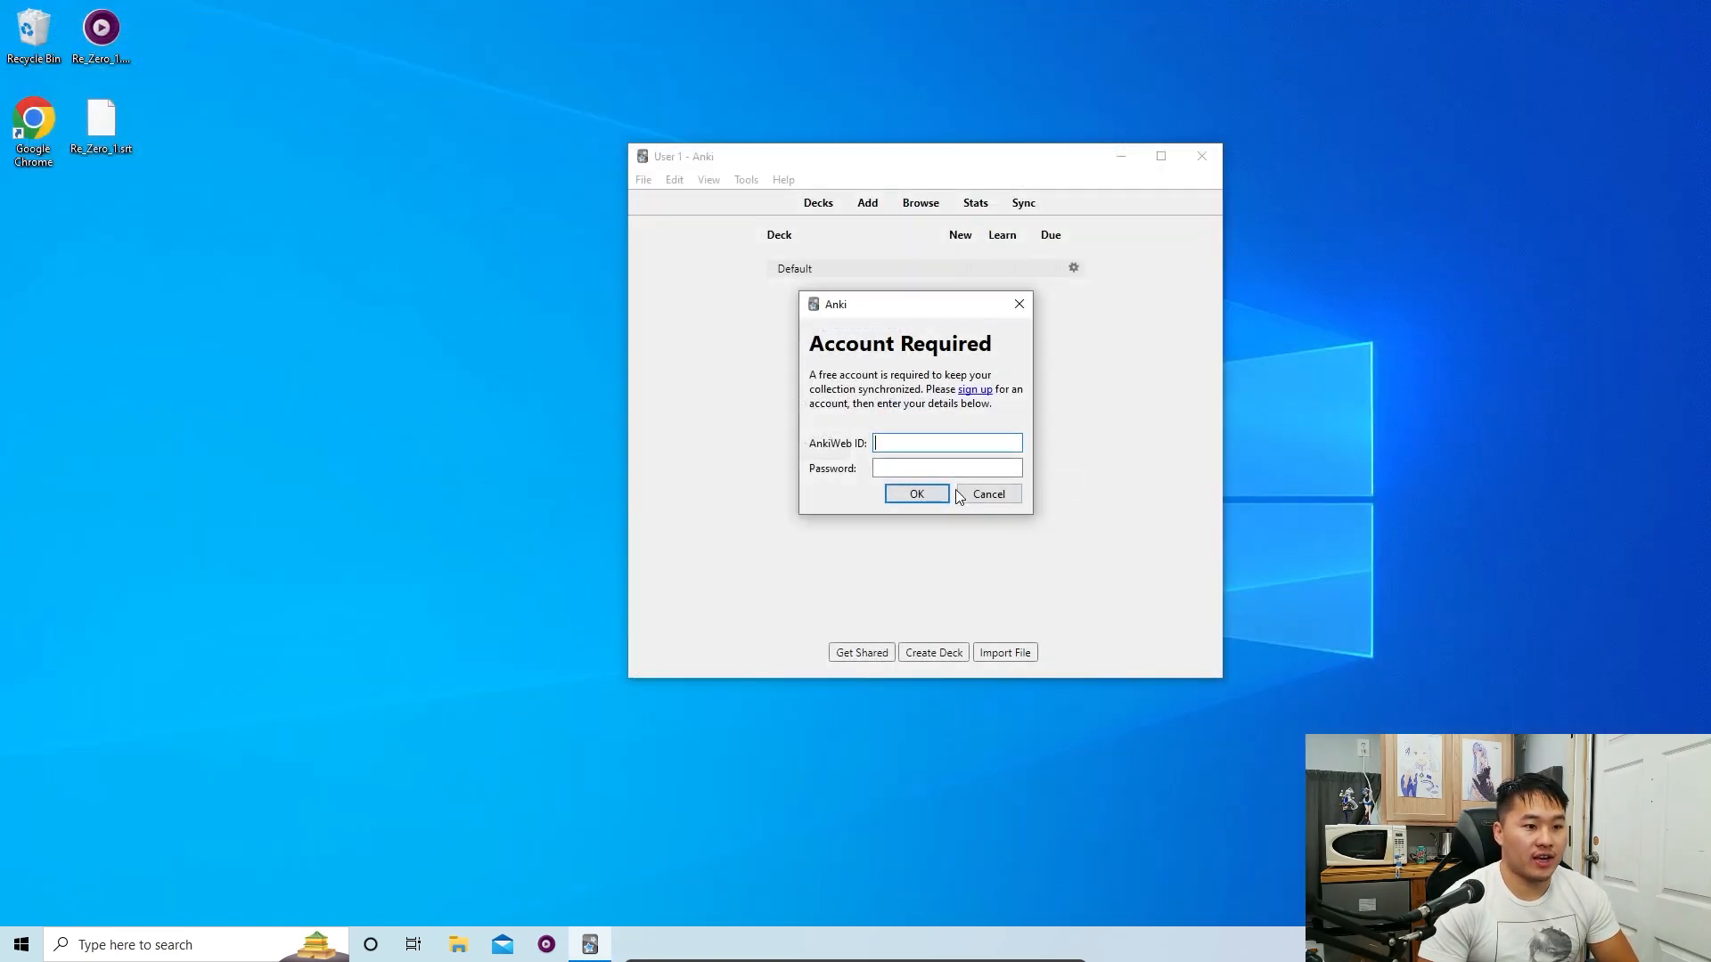
# Step: Dismiss the Account Required prompt and request a sync again from the deck overview
pyautogui.click(1013, 495)
pyautogui.click(1023, 207)
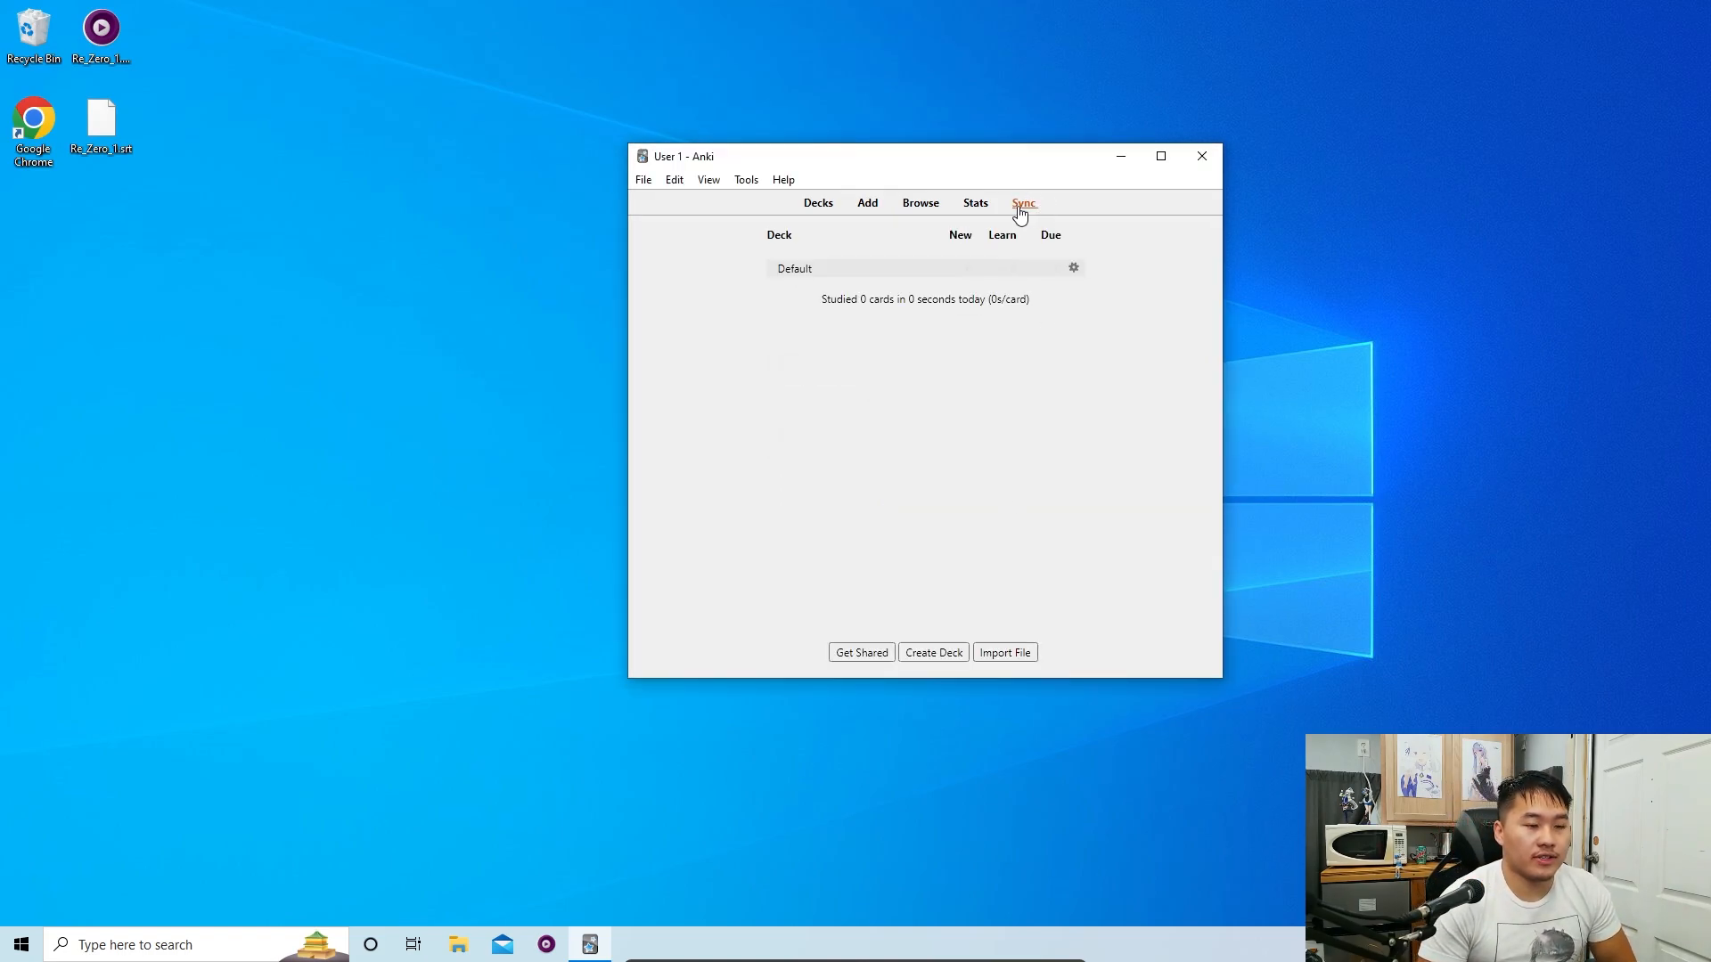
pyautogui.moveTo(998, 158); pyautogui.dragTo(998, 80)
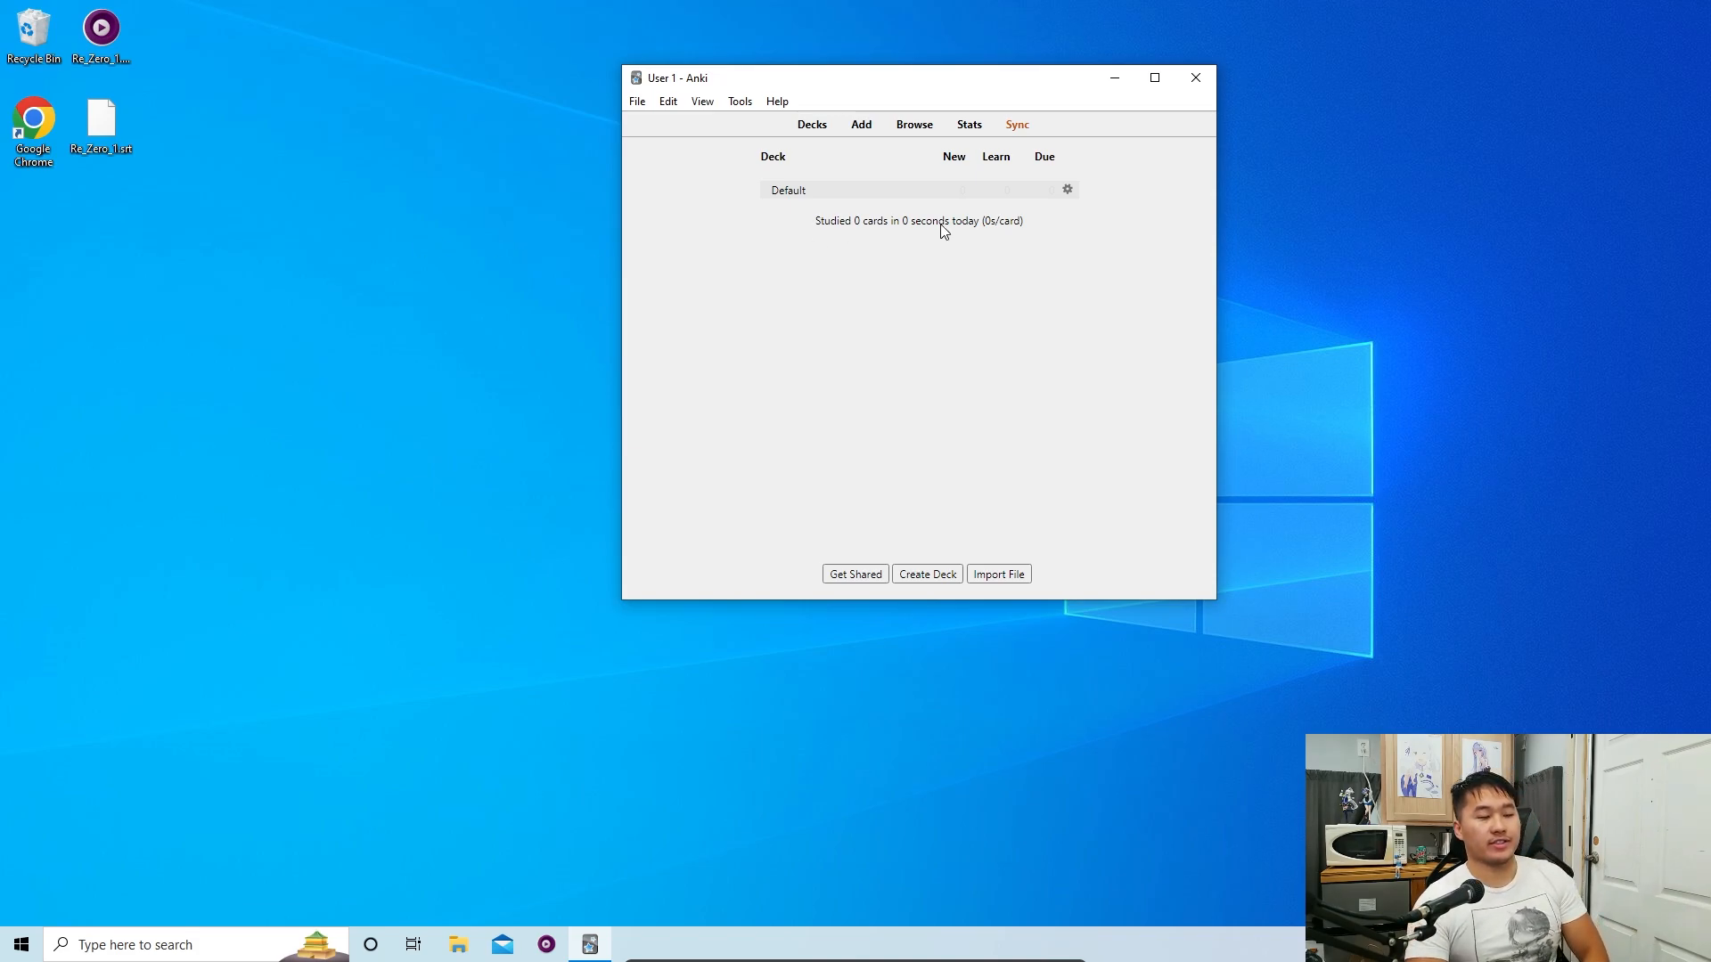
pyautogui.click(732, 107)
pyautogui.click(733, 346)
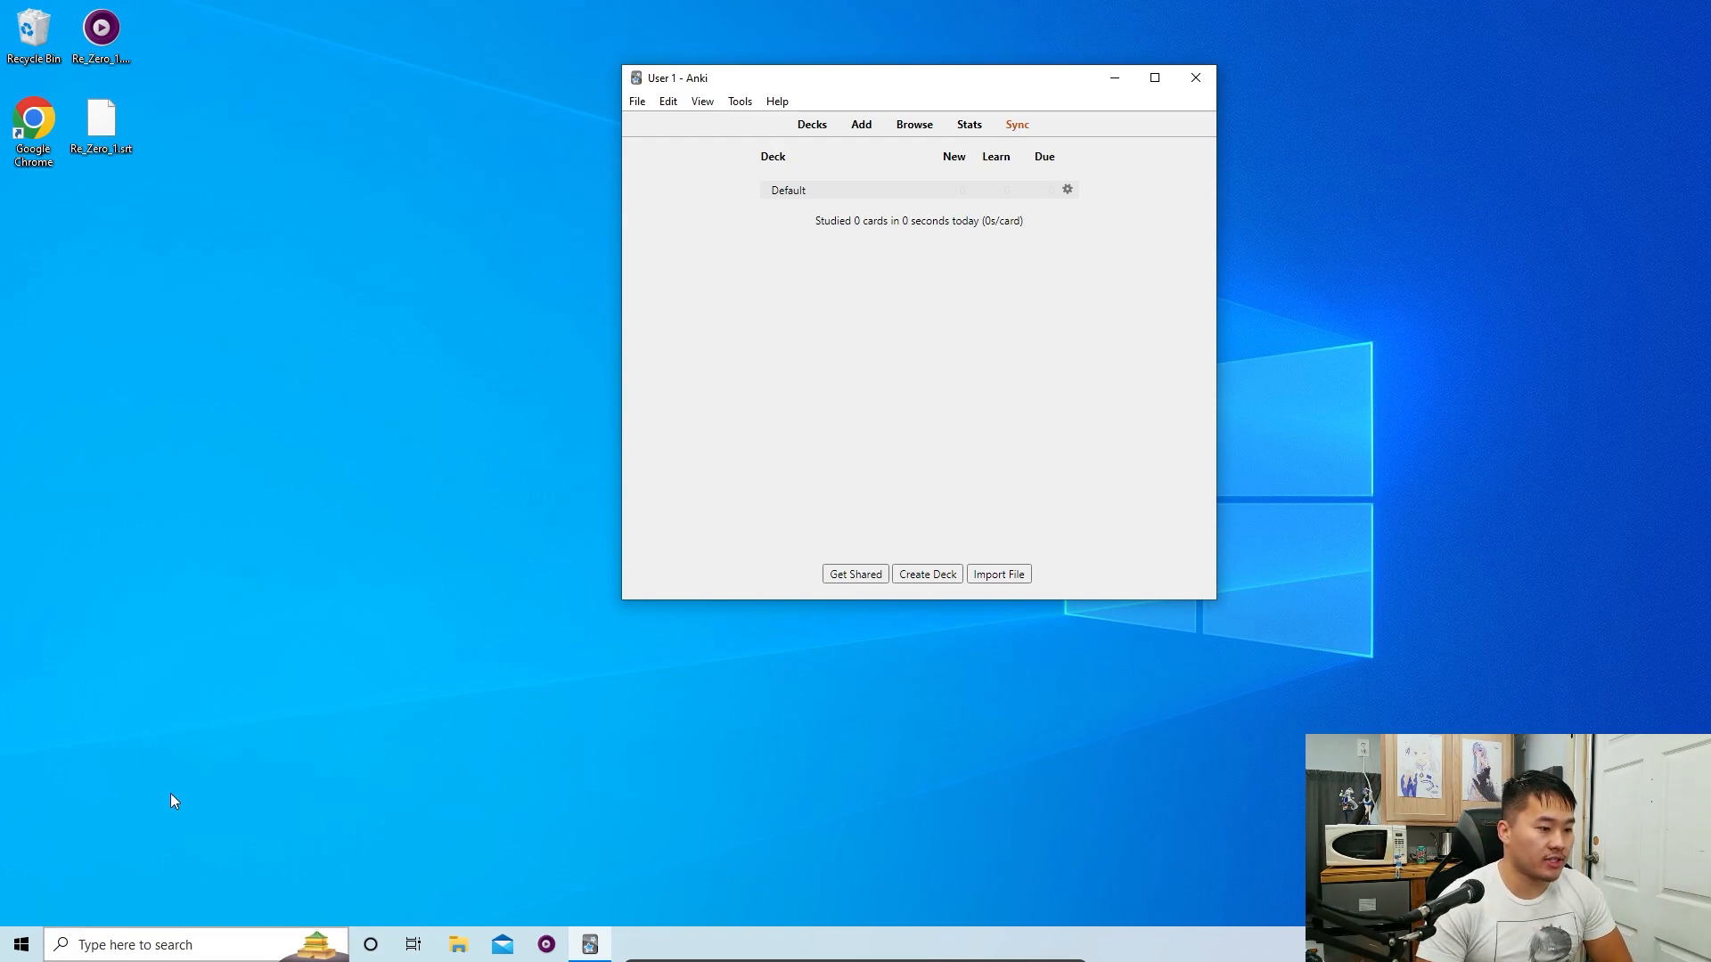
# Step: Open Google Chrome and arrange it side by side with the Anki window, with Chrome filling the left half
pyautogui.doubleClick(33, 123)
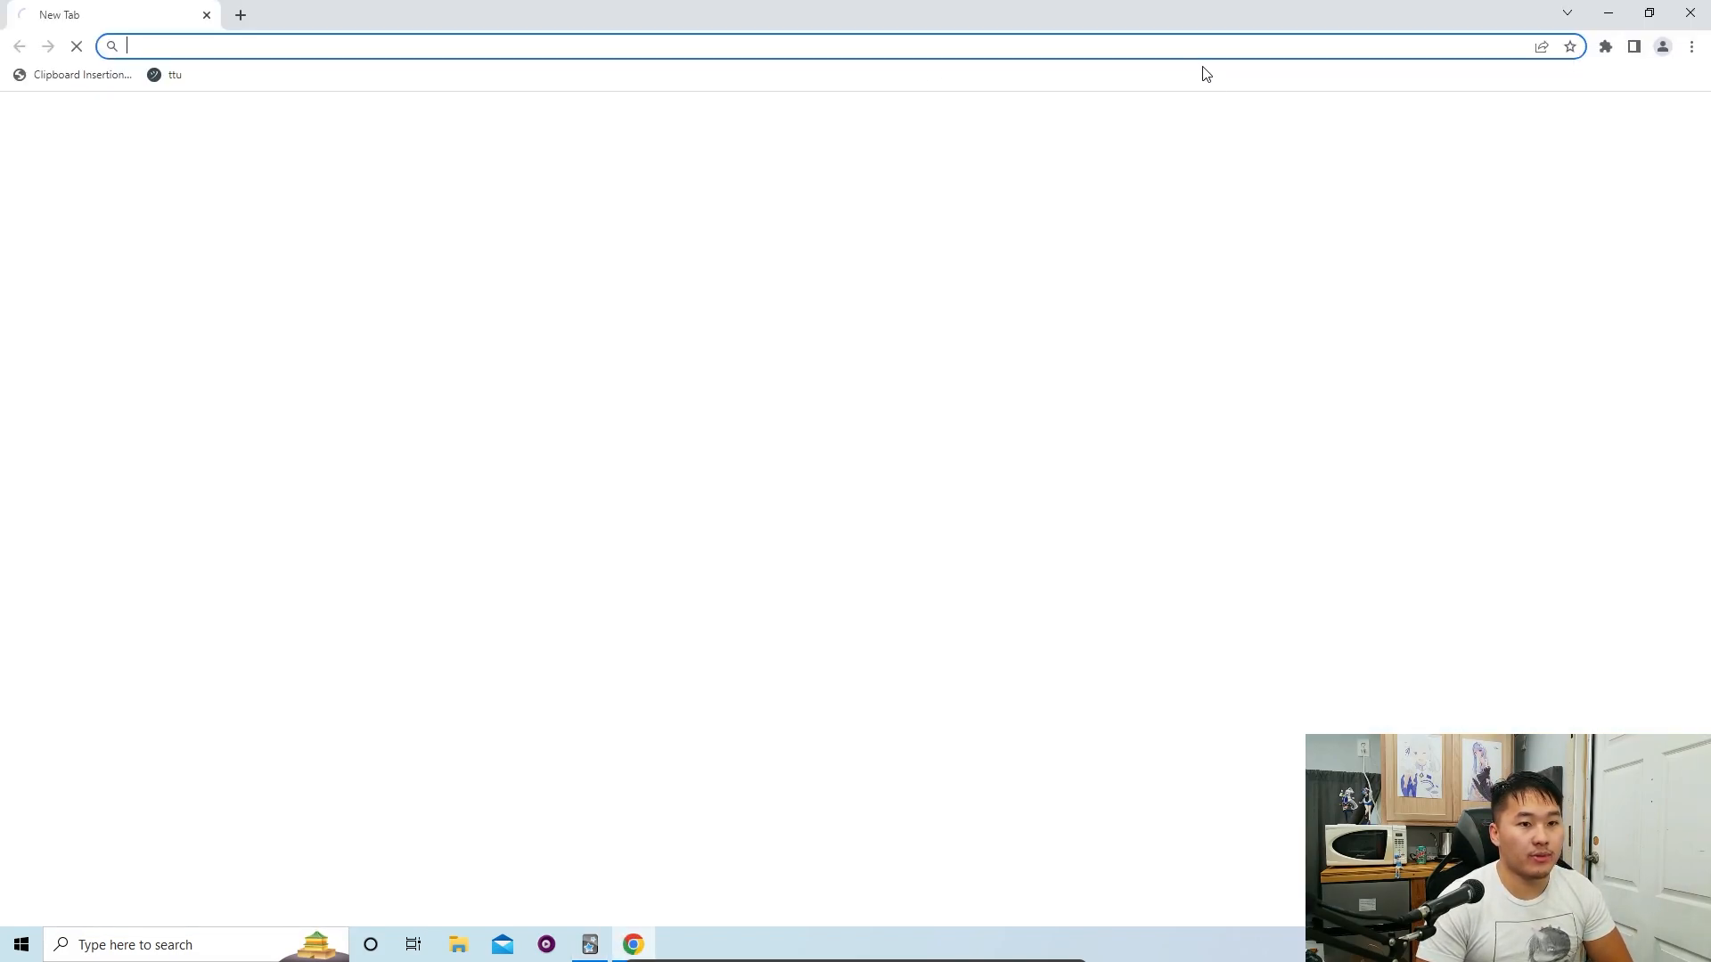
pyautogui.moveTo(1172, 26); pyautogui.dragTo(0, 322)
pyautogui.click(687, 293)
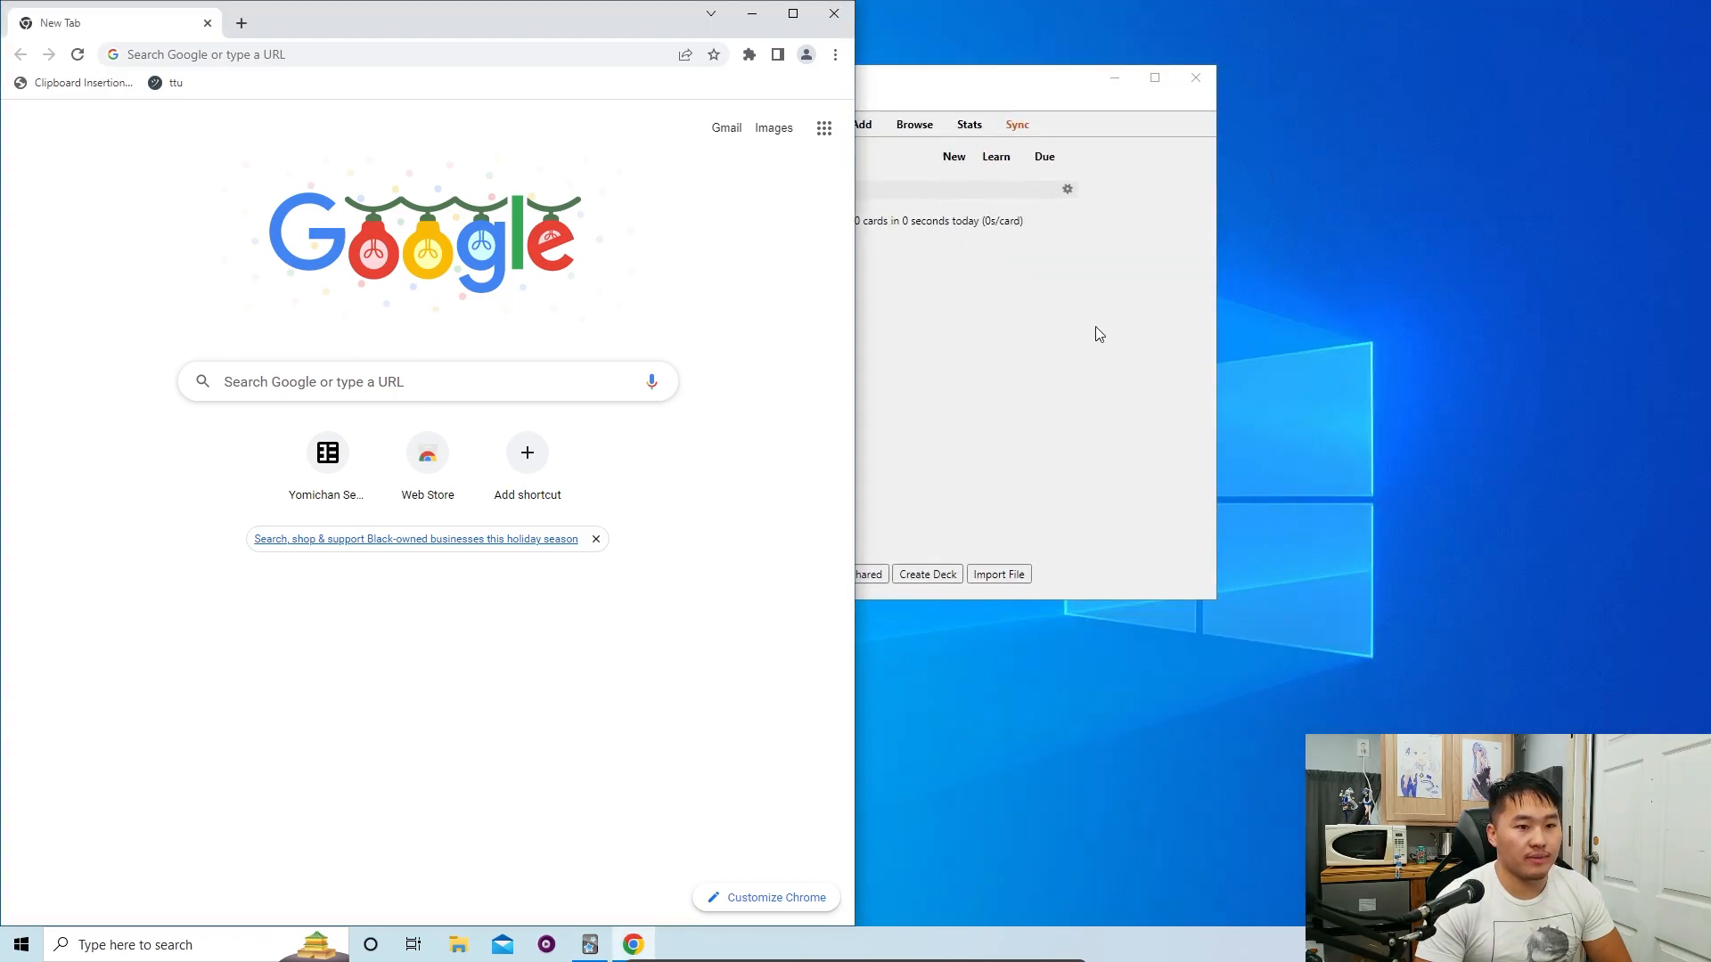
pyautogui.moveTo(945, 75); pyautogui.dragTo(1214, 77)
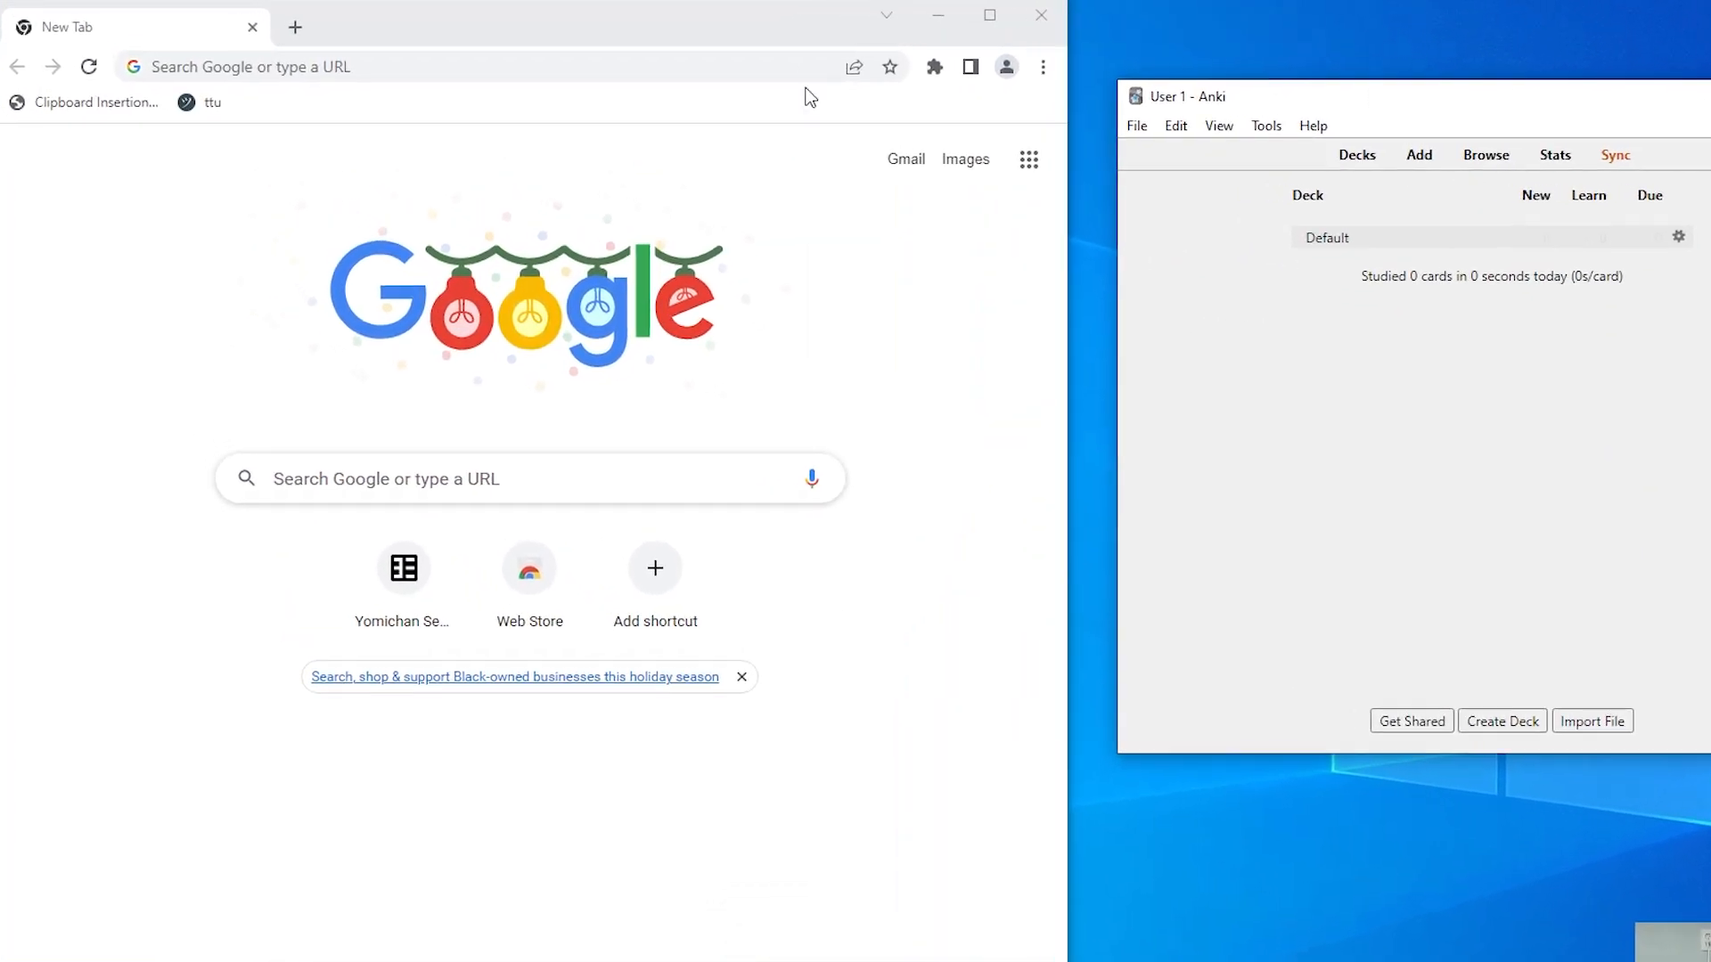
# Step: Search the web for "japanese support anki" and open the Japanese Support page on AnkiWeb
pyautogui.click(568, 64)
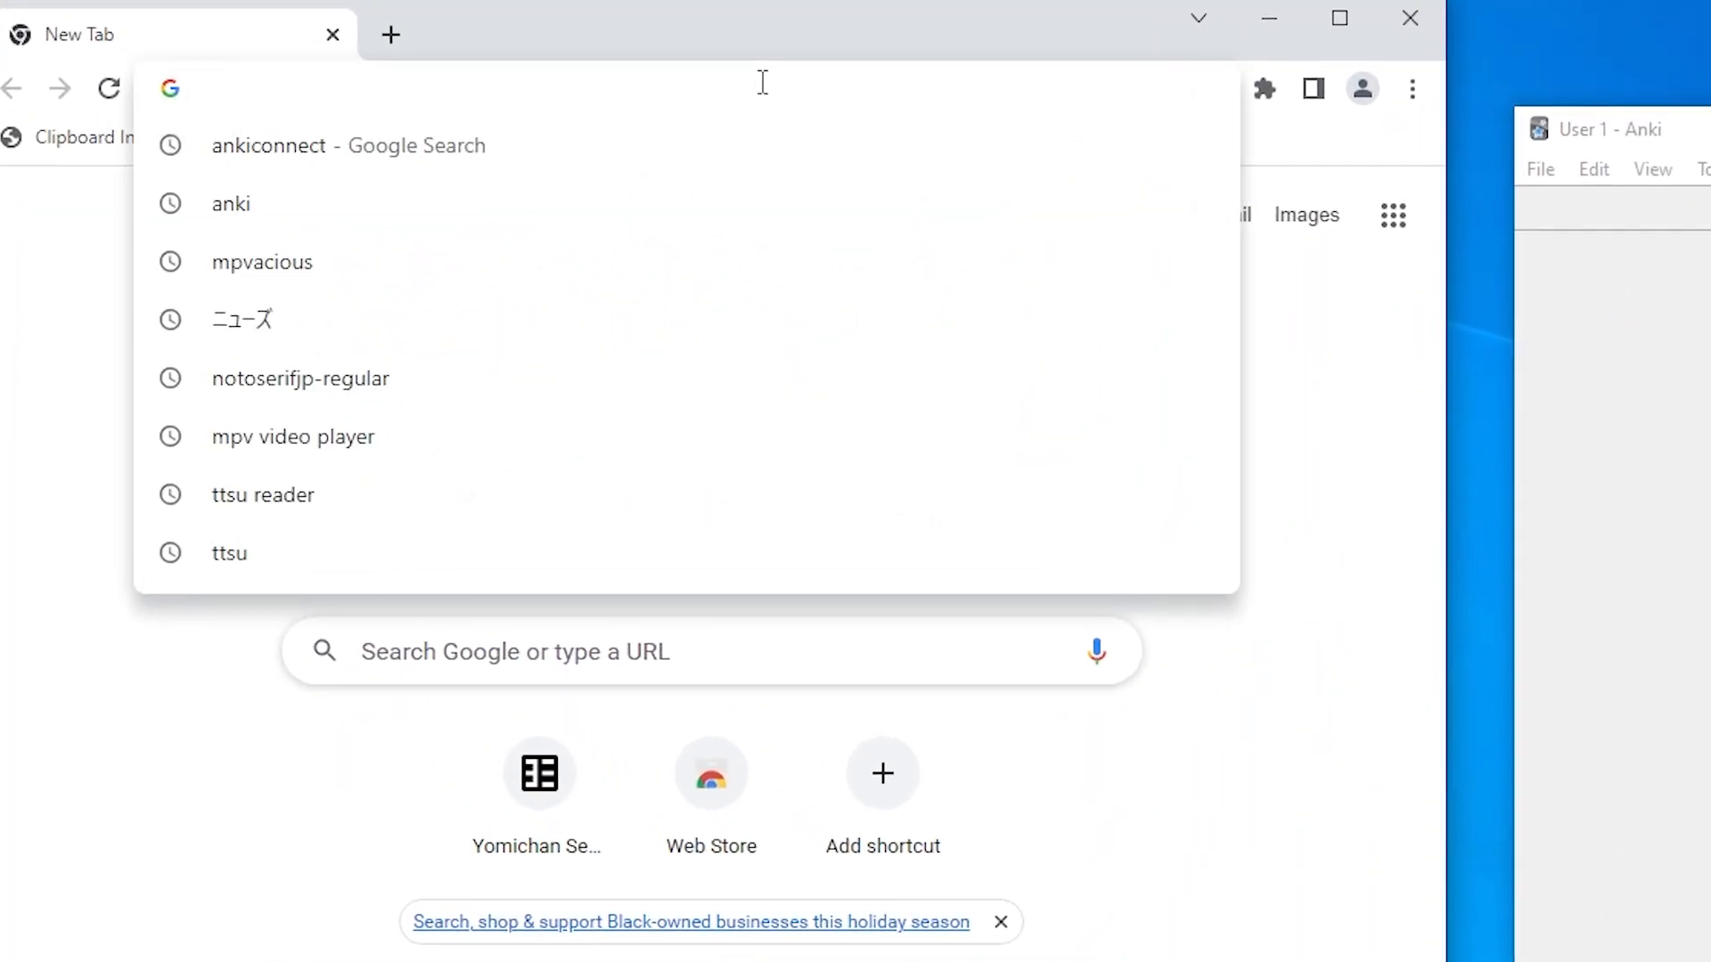
pyautogui.write('japanes')
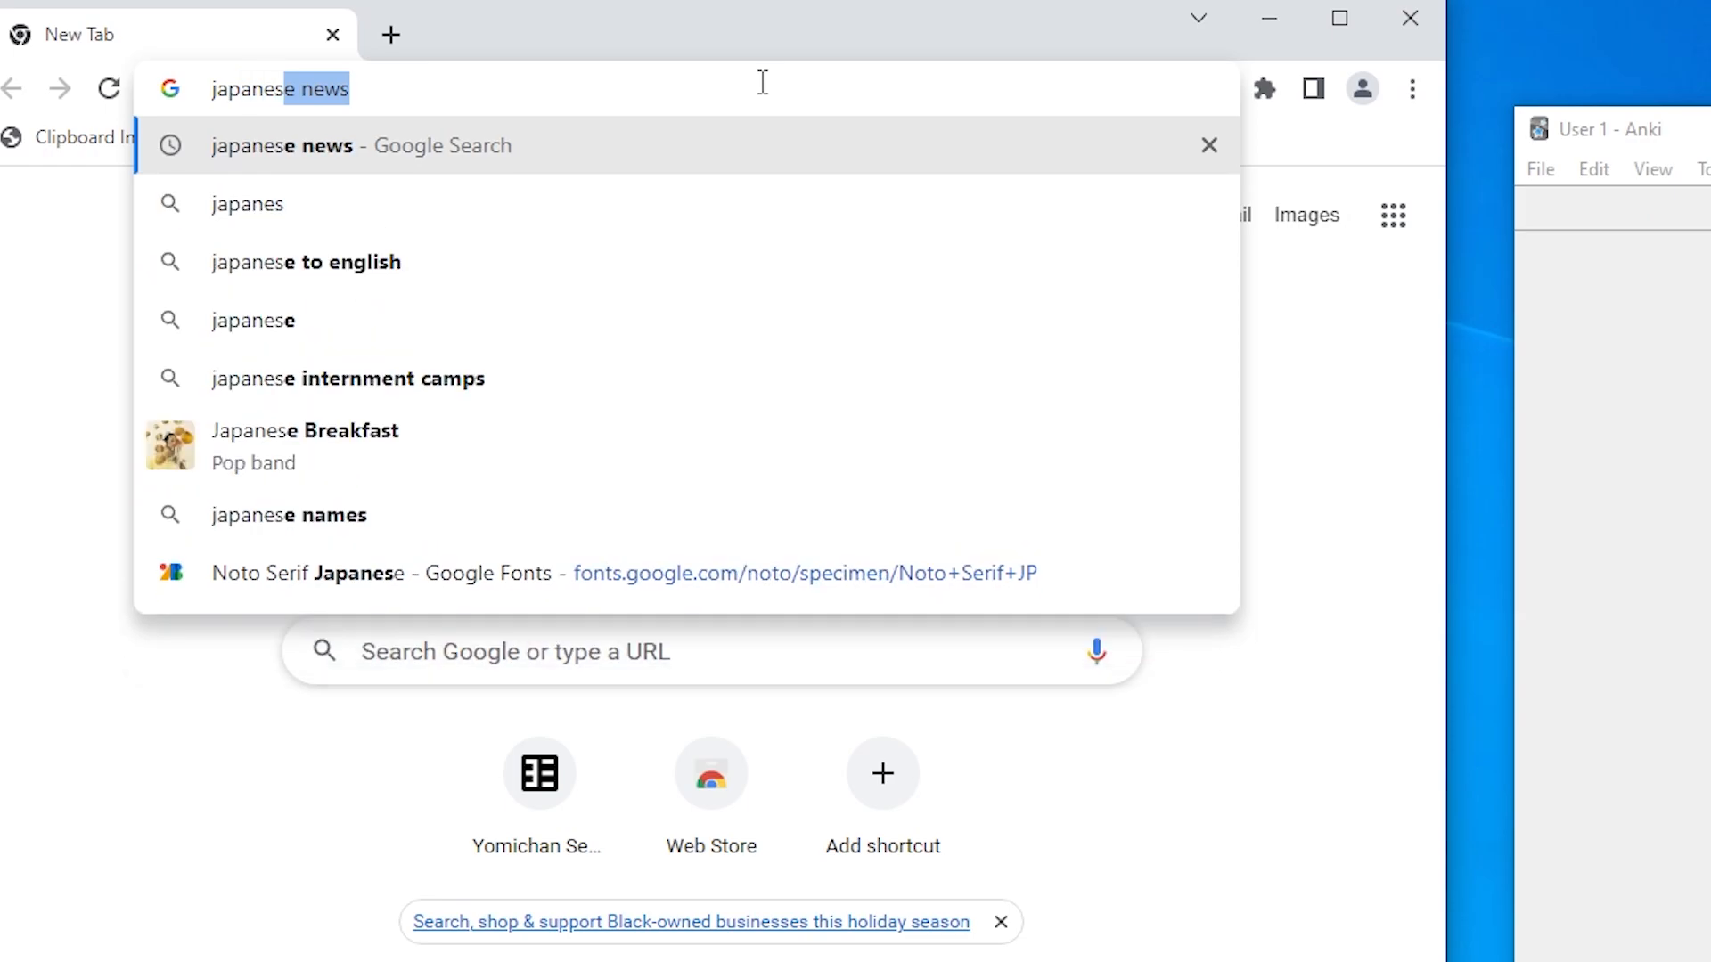
pyautogui.write('e support anki')
pyautogui.press('Return')
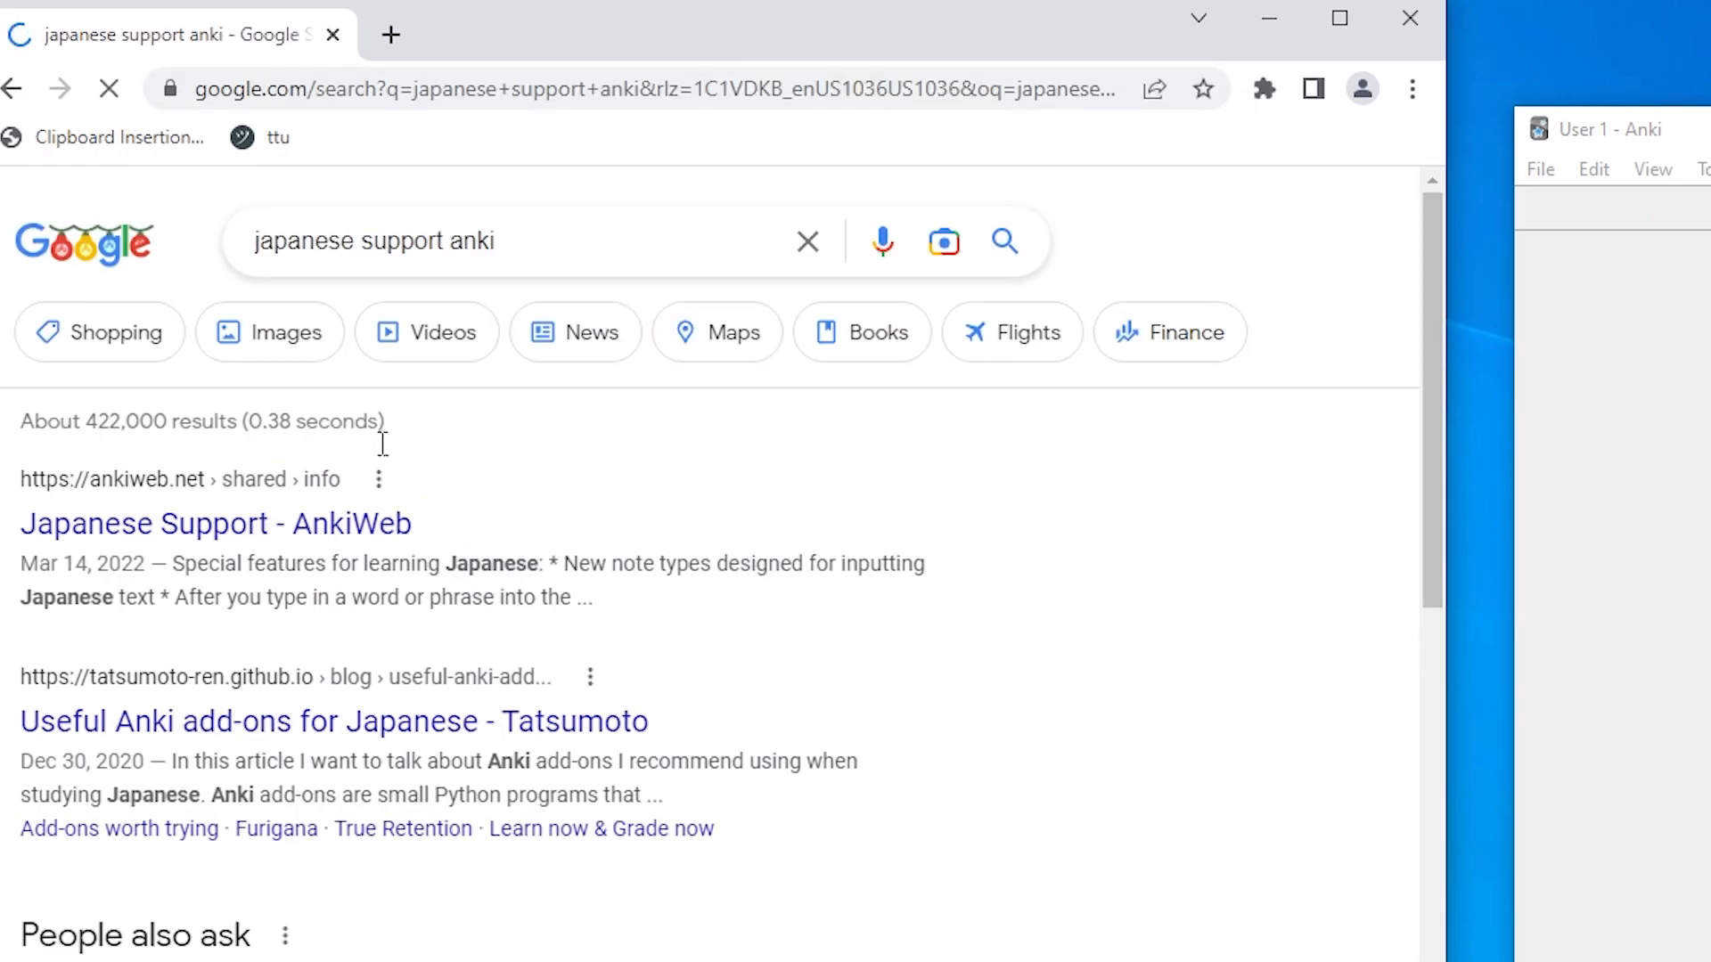
pyautogui.click(321, 532)
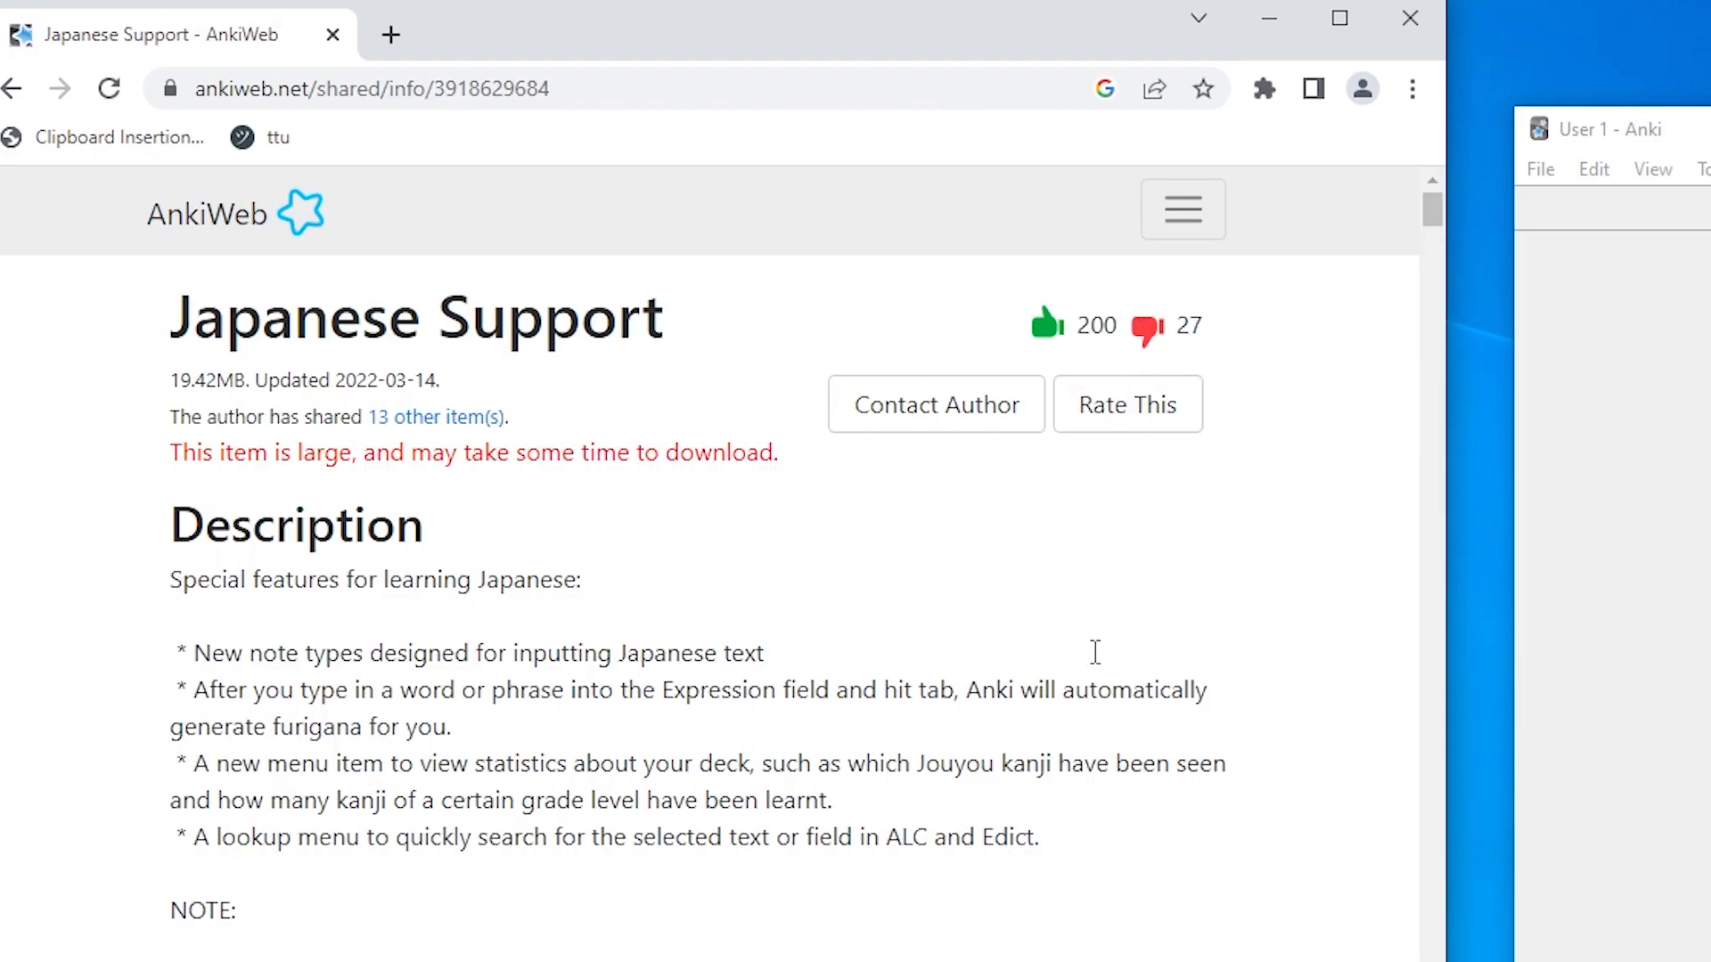
pyautogui.scroll(-20, 1103, 658)
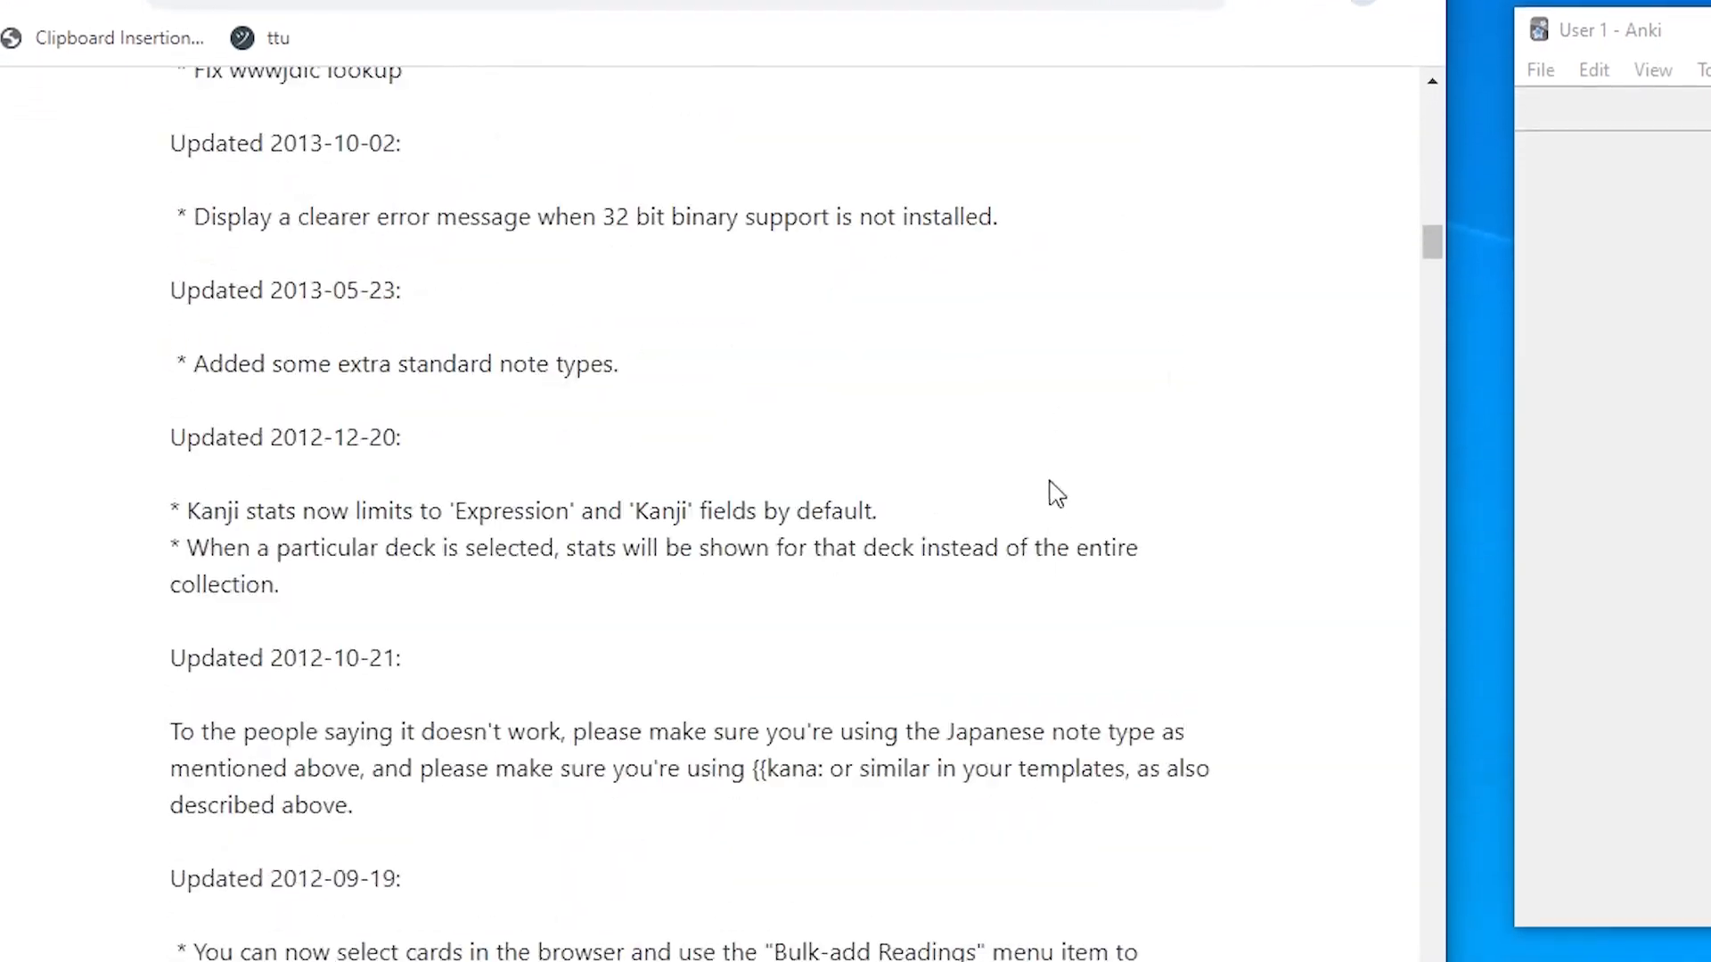
pyautogui.scroll(-5, 981, 485)
pyautogui.moveTo(356, 565); pyautogui.dragTo(223, 552)
pyautogui.rightClick(282, 562)
pyautogui.click(397, 587)
pyautogui.click(758, 45)
pyautogui.click(675, 83)
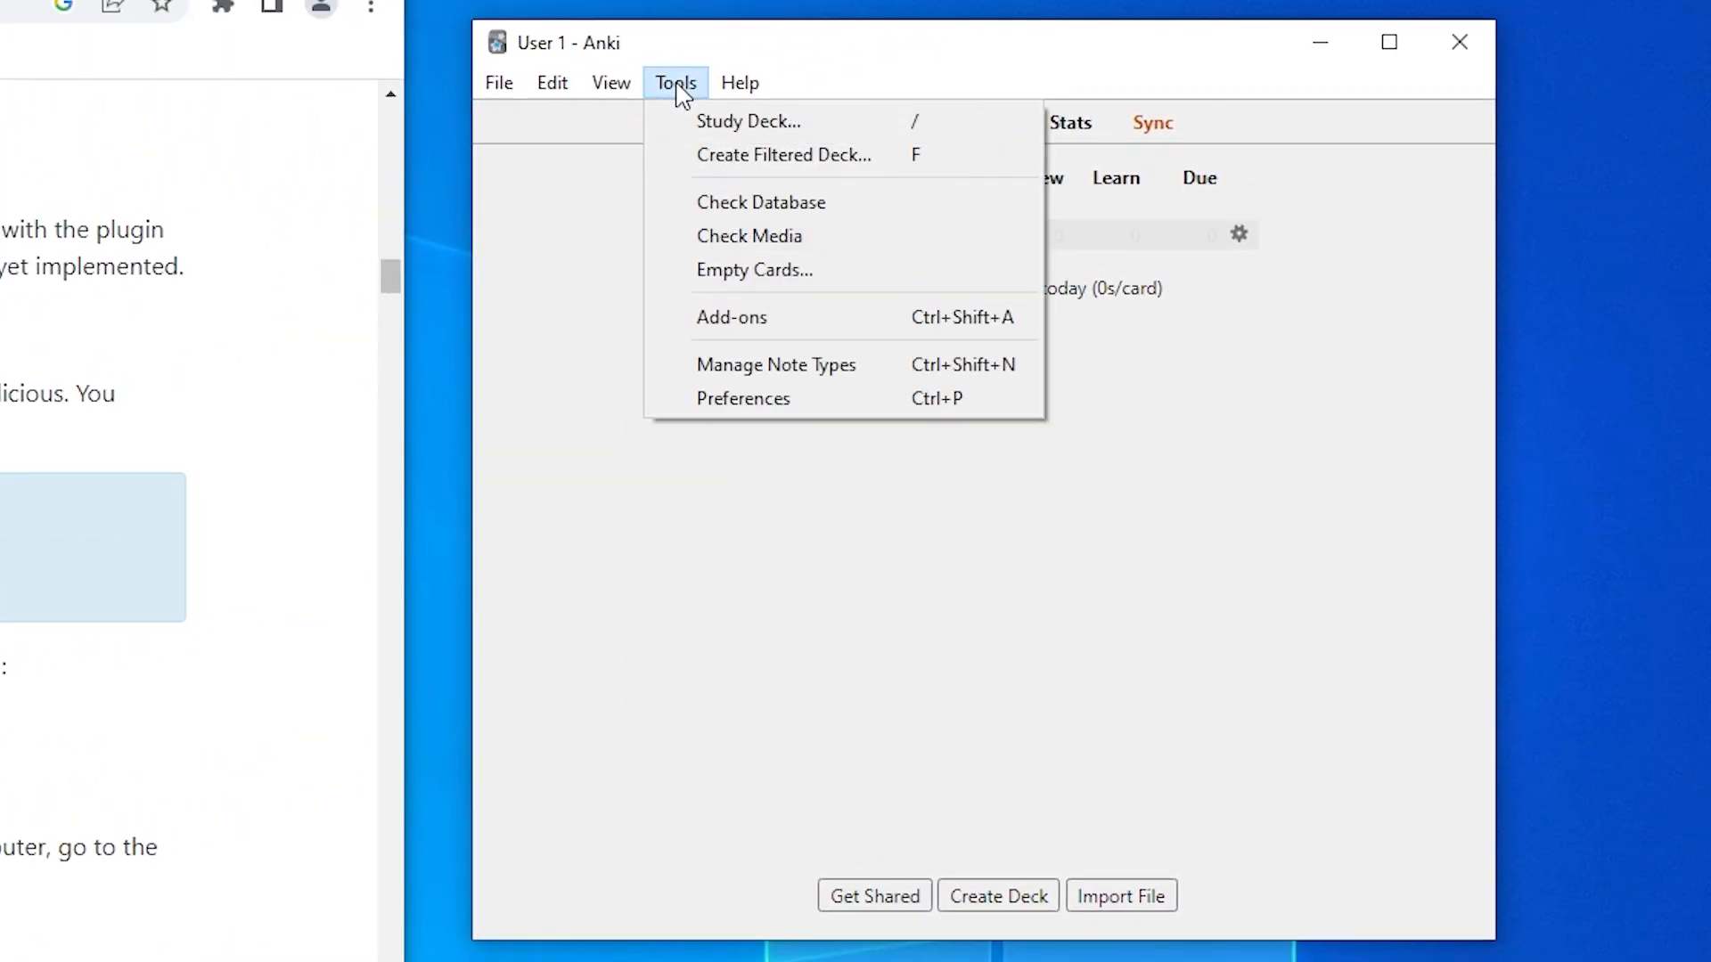
pyautogui.click(747, 319)
pyautogui.click(1310, 240)
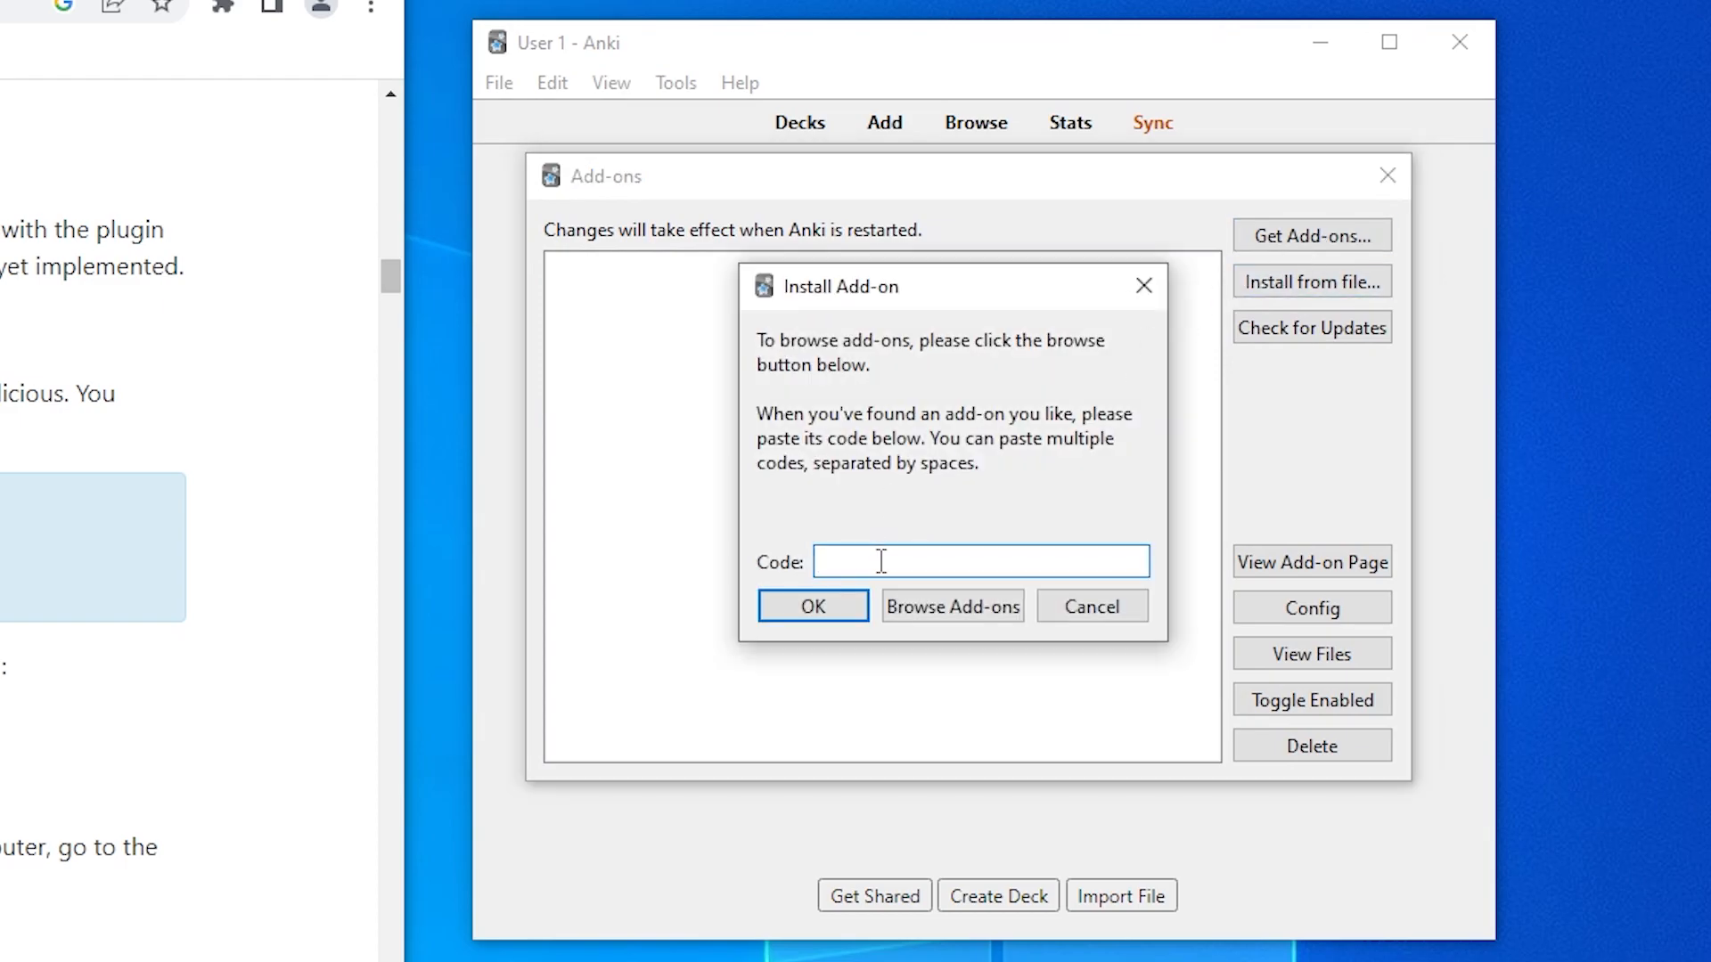
pyautogui.hotkey('ctrl', 'v')
pyautogui.click(830, 613)
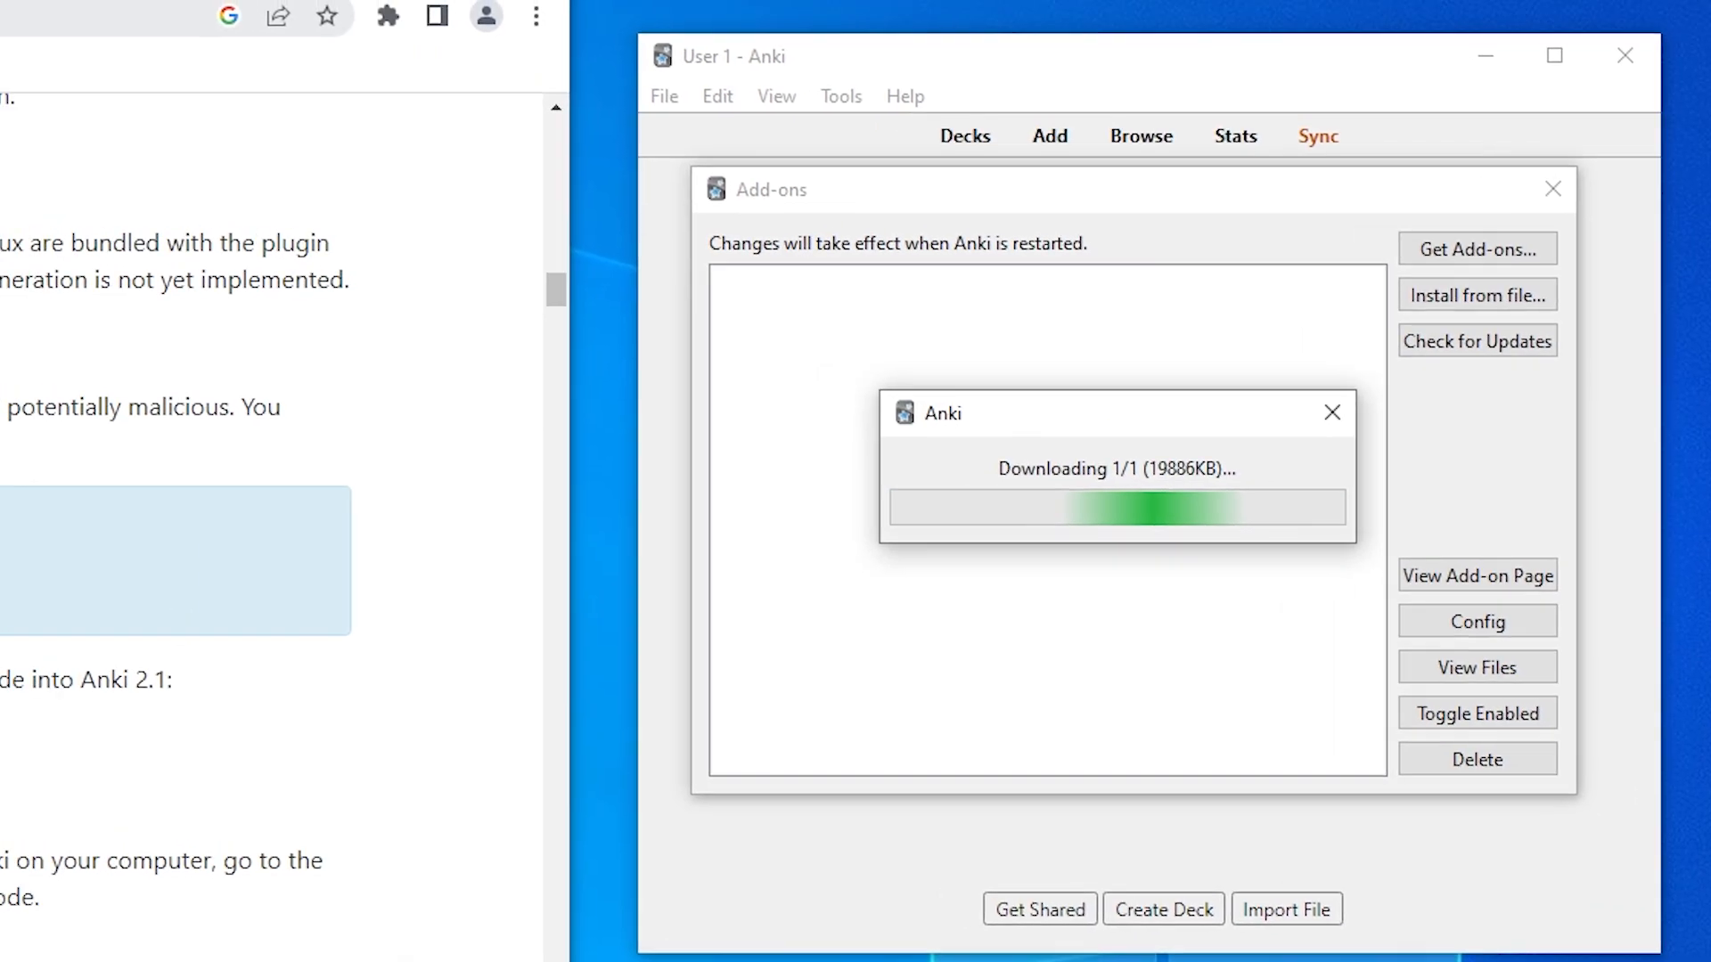
# Step: Switch to Chrome, search the web for "ankiconnect" and open the AnkiConnect page on AnkiWeb
pyautogui.click(27, 7)
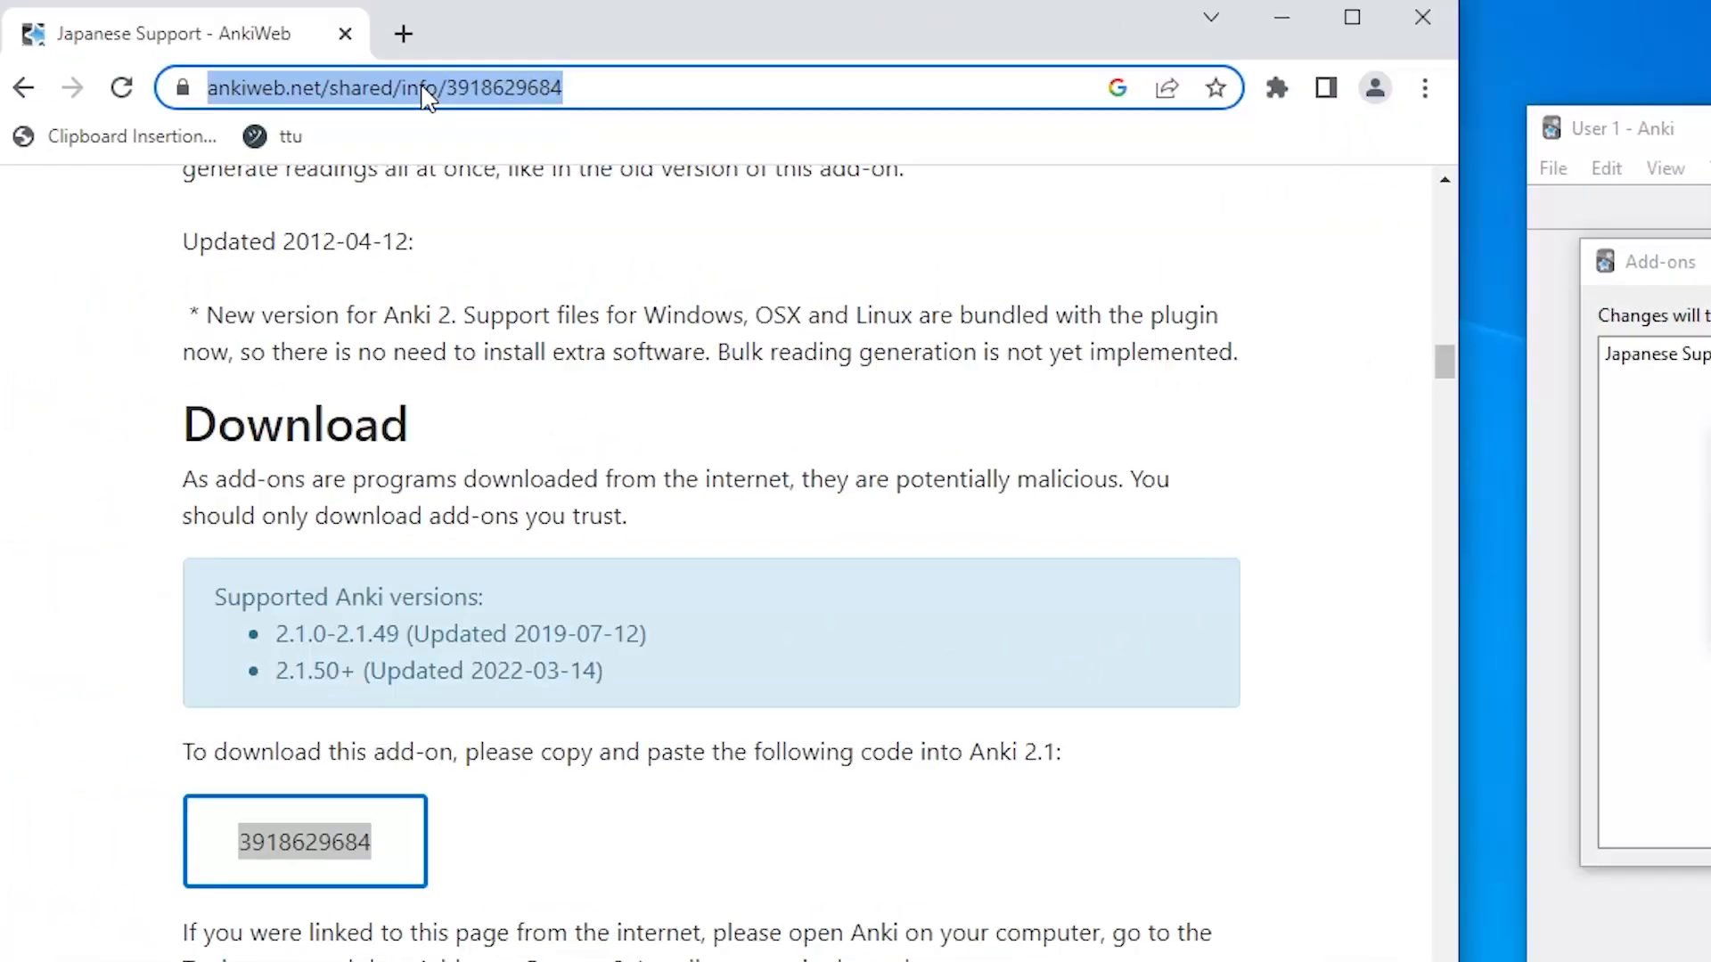
pyautogui.write('ankiconnect')
pyautogui.press('Return')
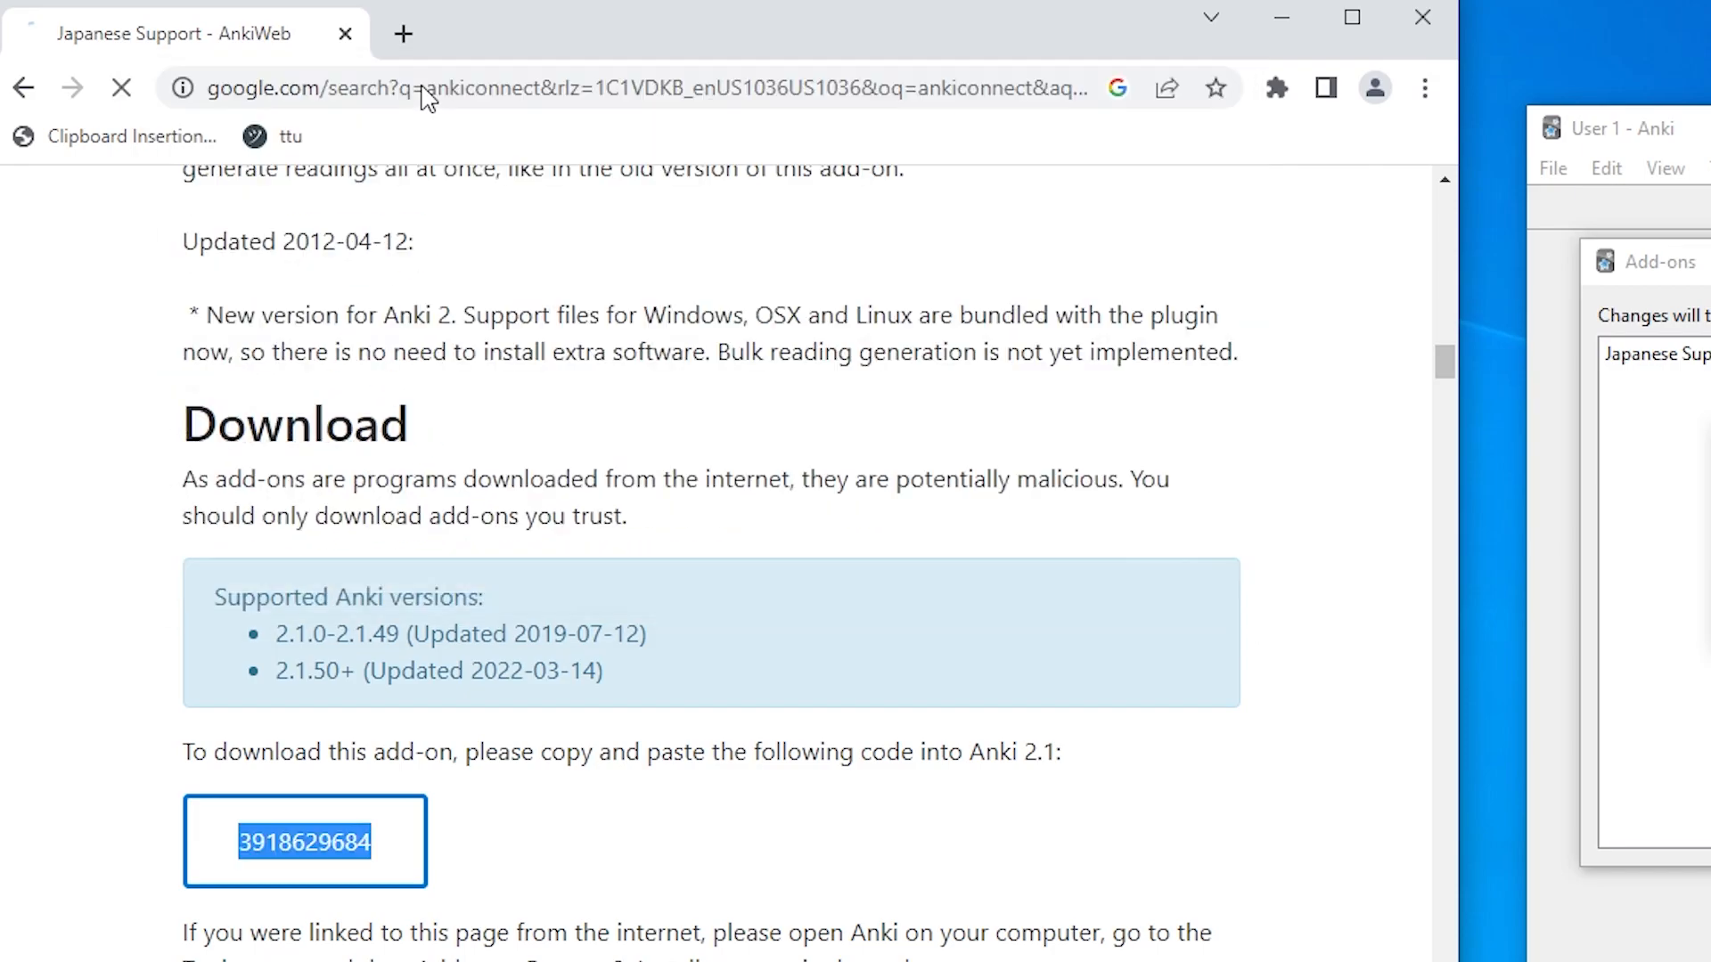
pyautogui.click(296, 526)
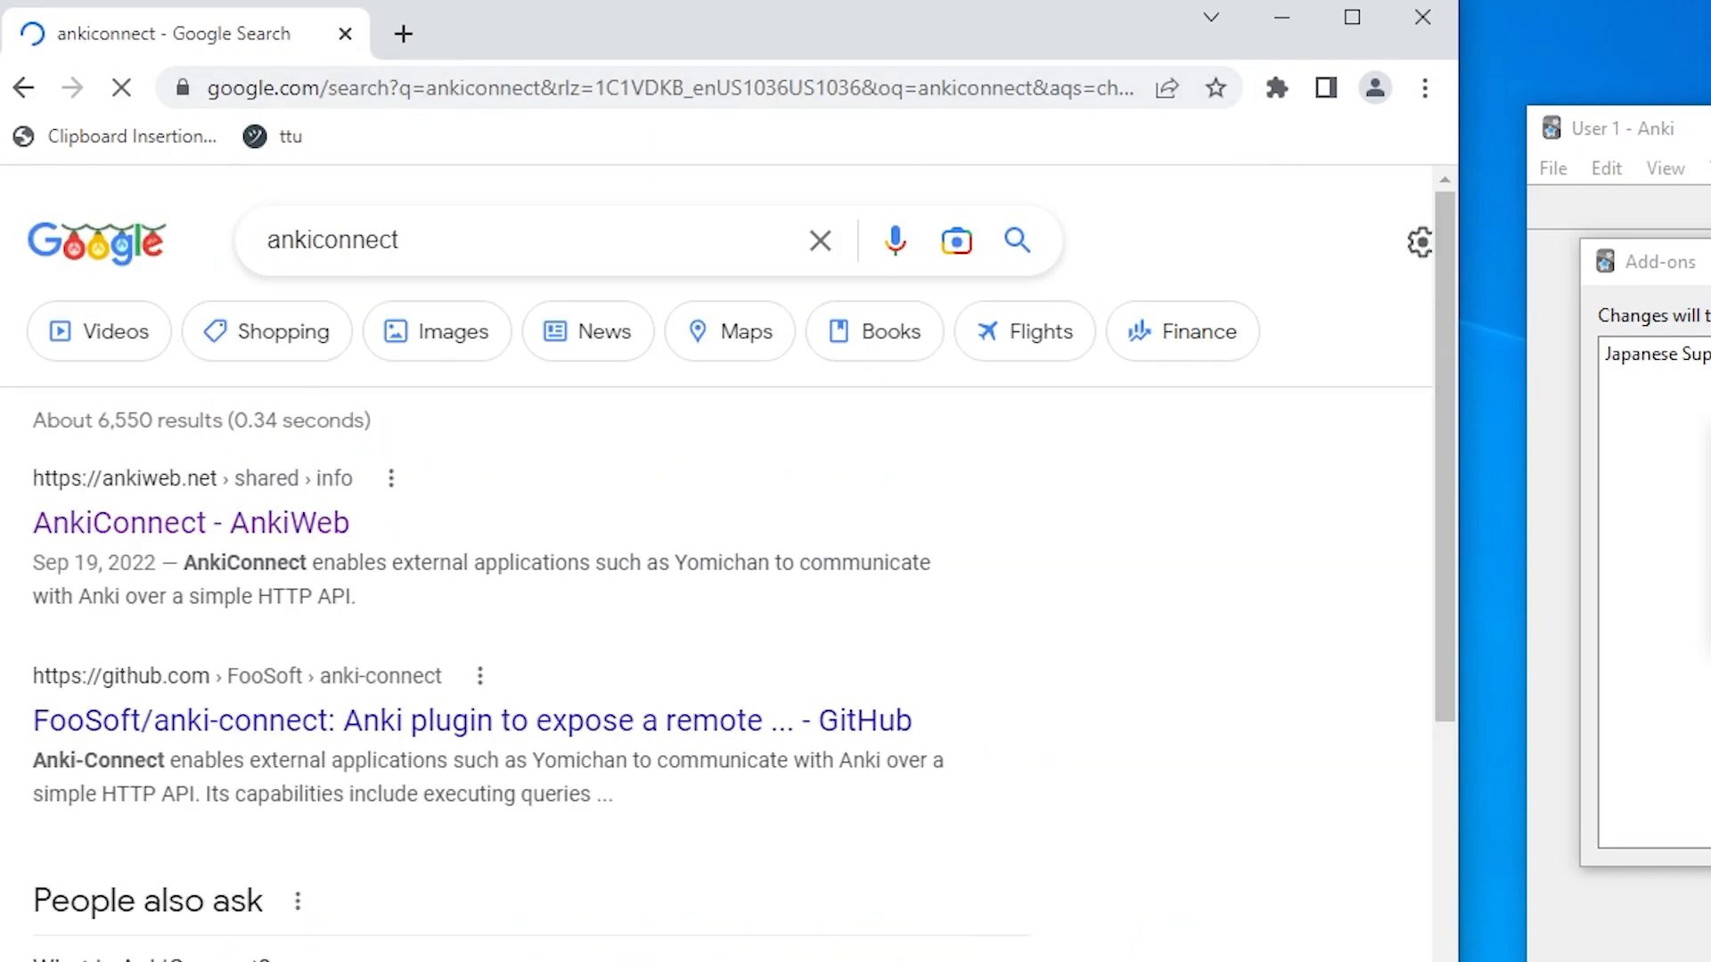
pyautogui.scroll(-6, 376, 695)
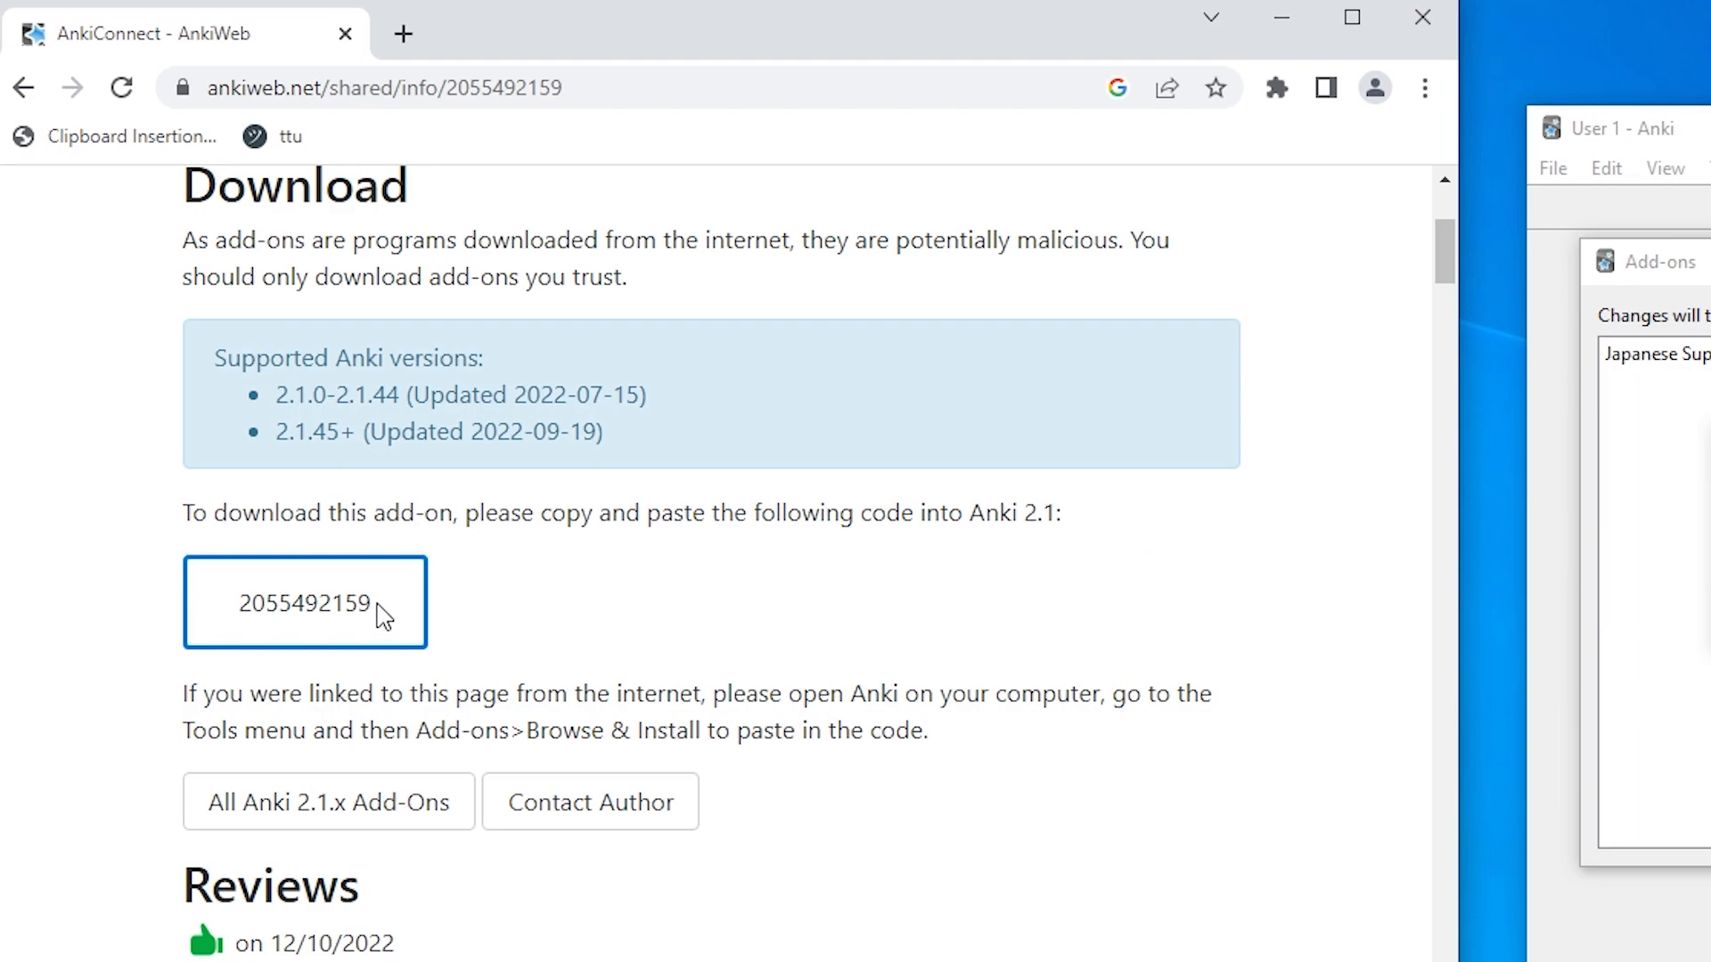
pyautogui.moveTo(383, 614); pyautogui.dragTo(243, 614)
pyautogui.rightClick(310, 613)
pyautogui.click(370, 626)
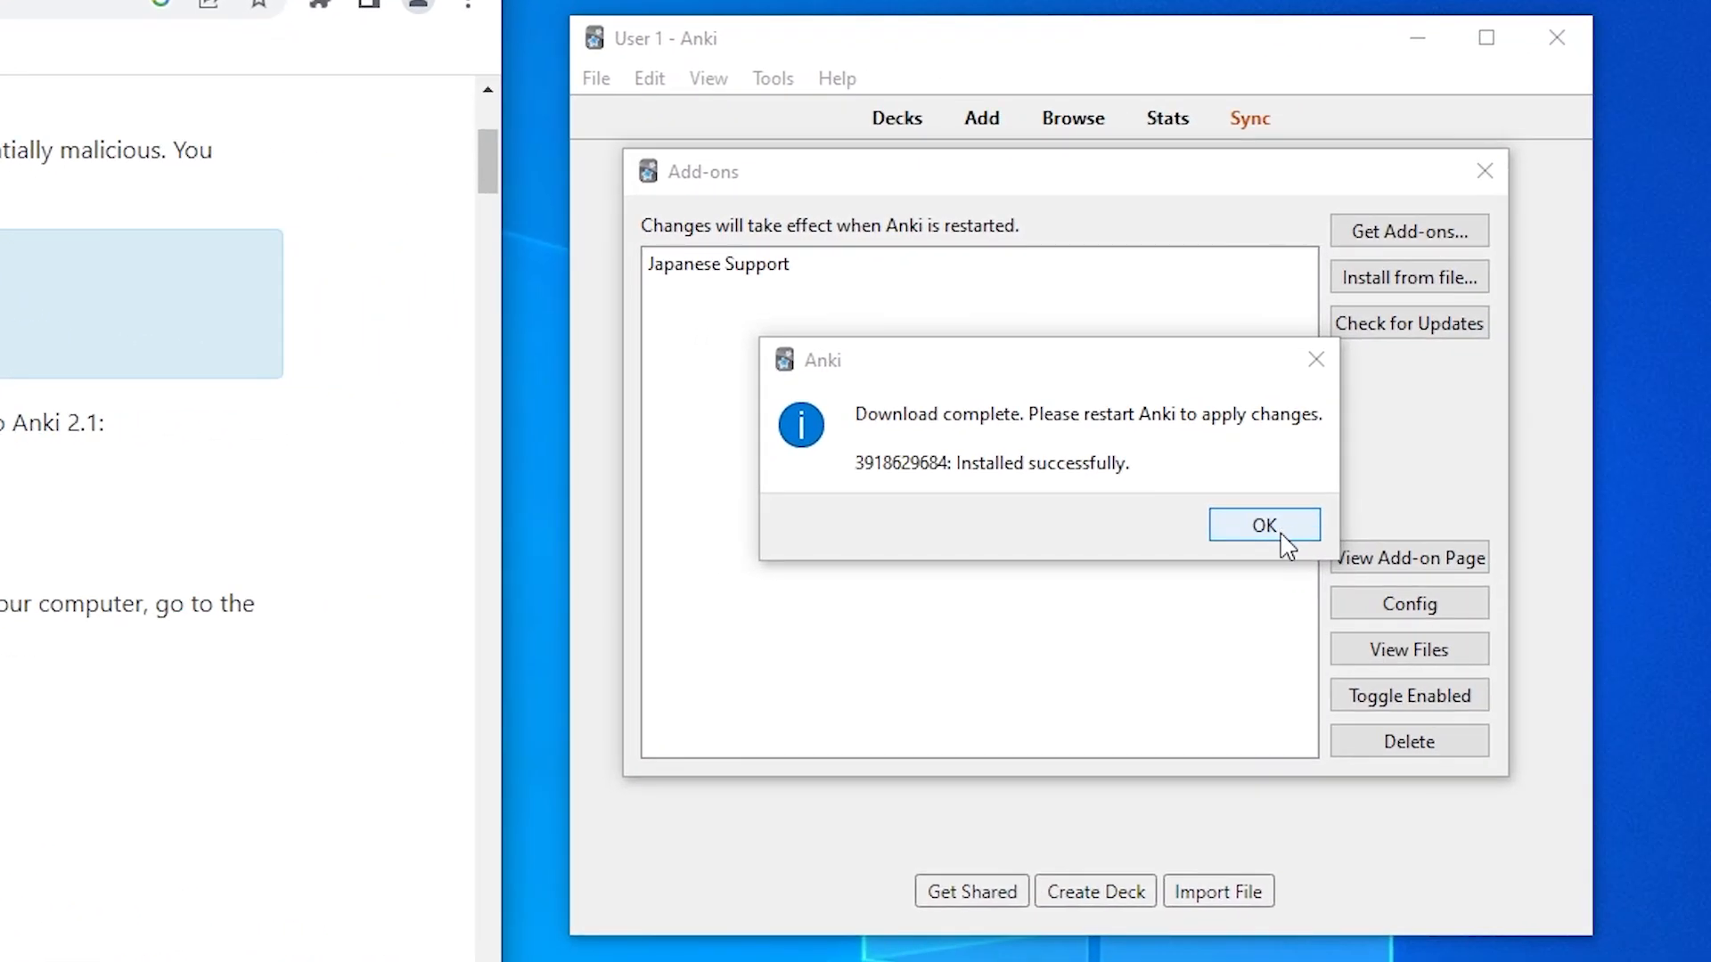
pyautogui.click(1283, 538)
pyautogui.click(1401, 229)
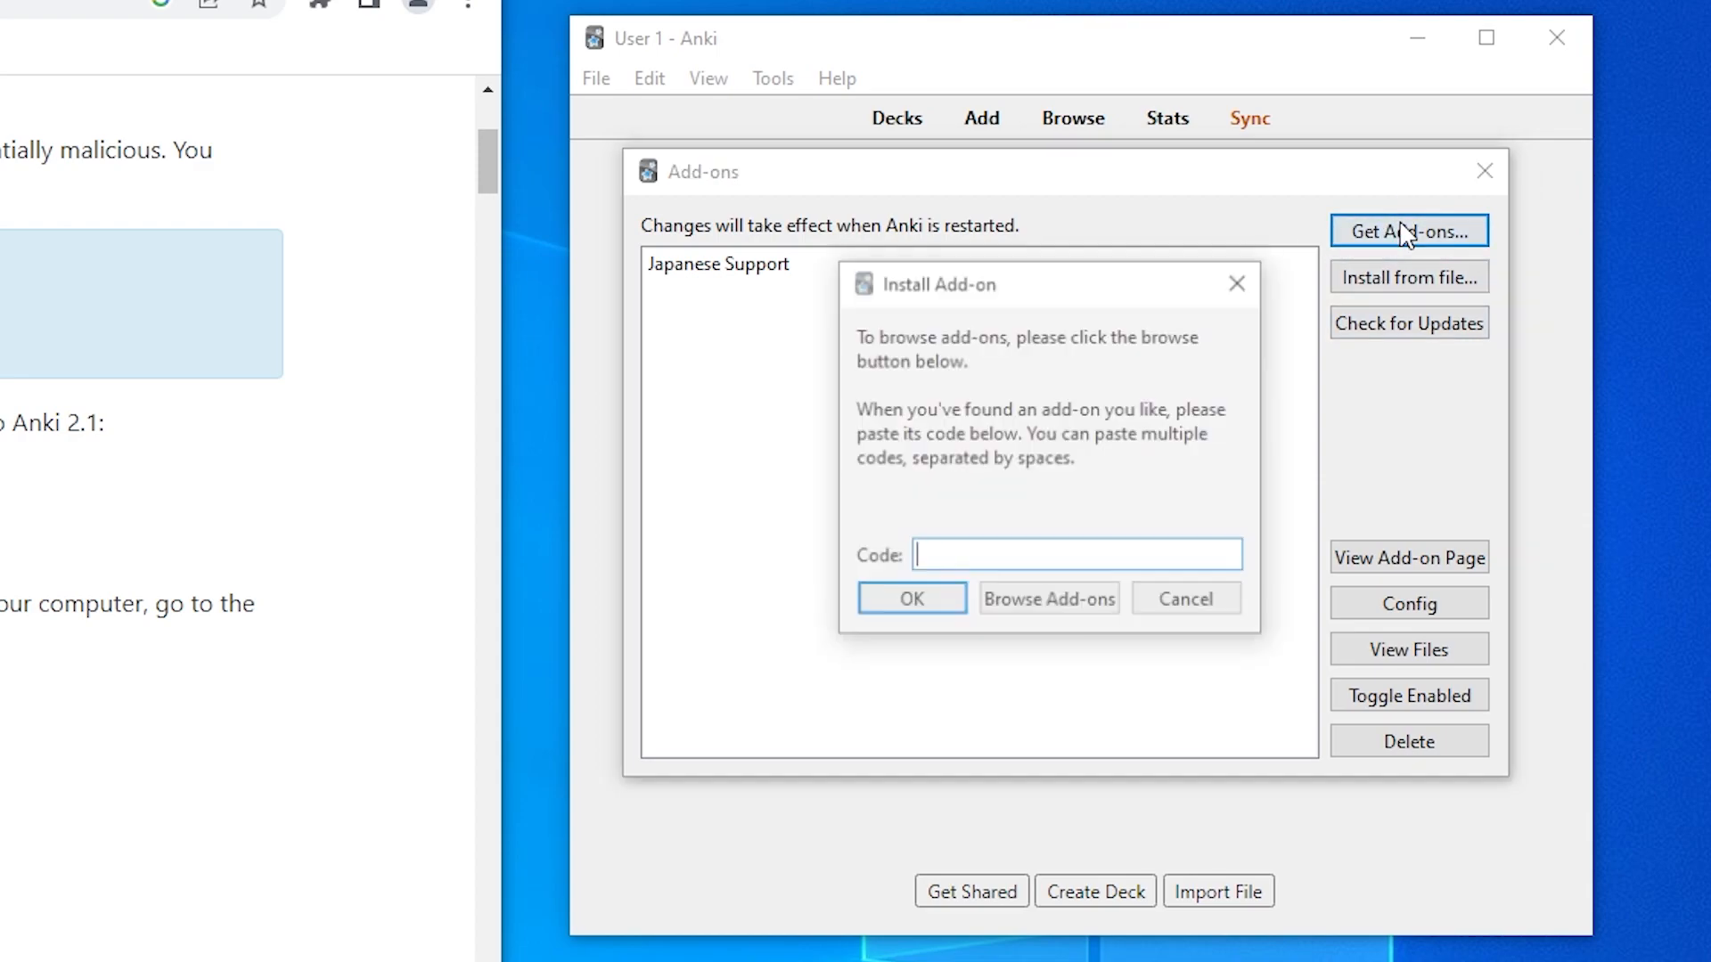
pyautogui.hotkey('ctrl', 'v')
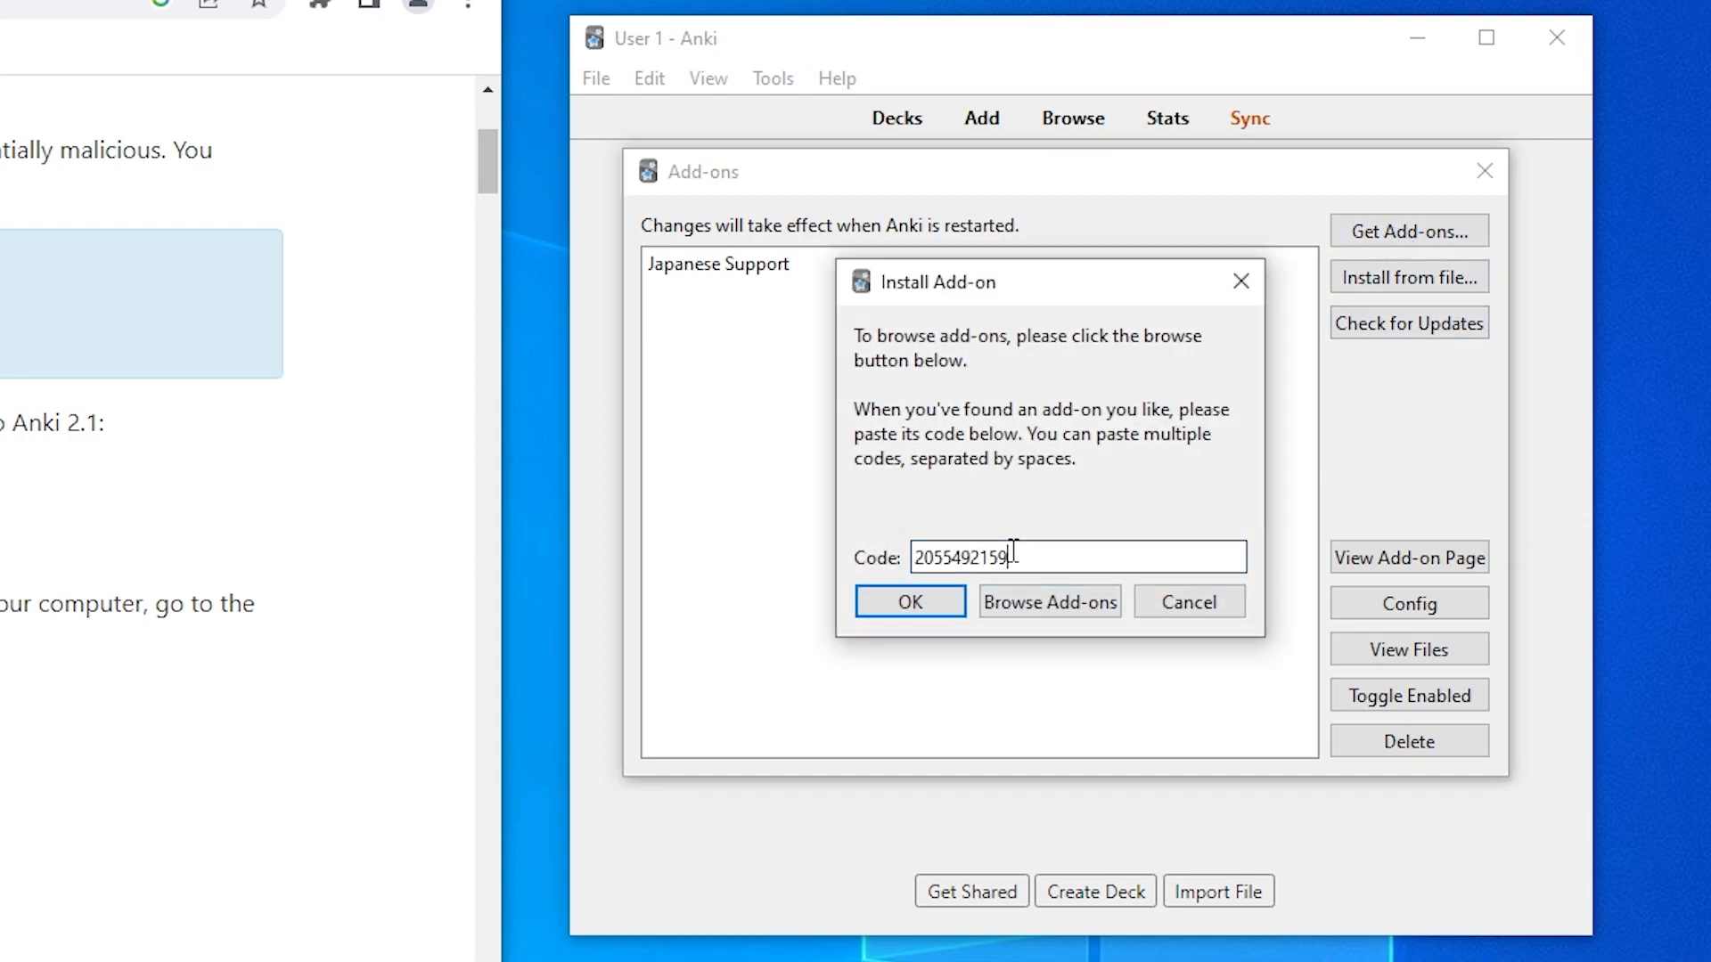
pyautogui.click(947, 601)
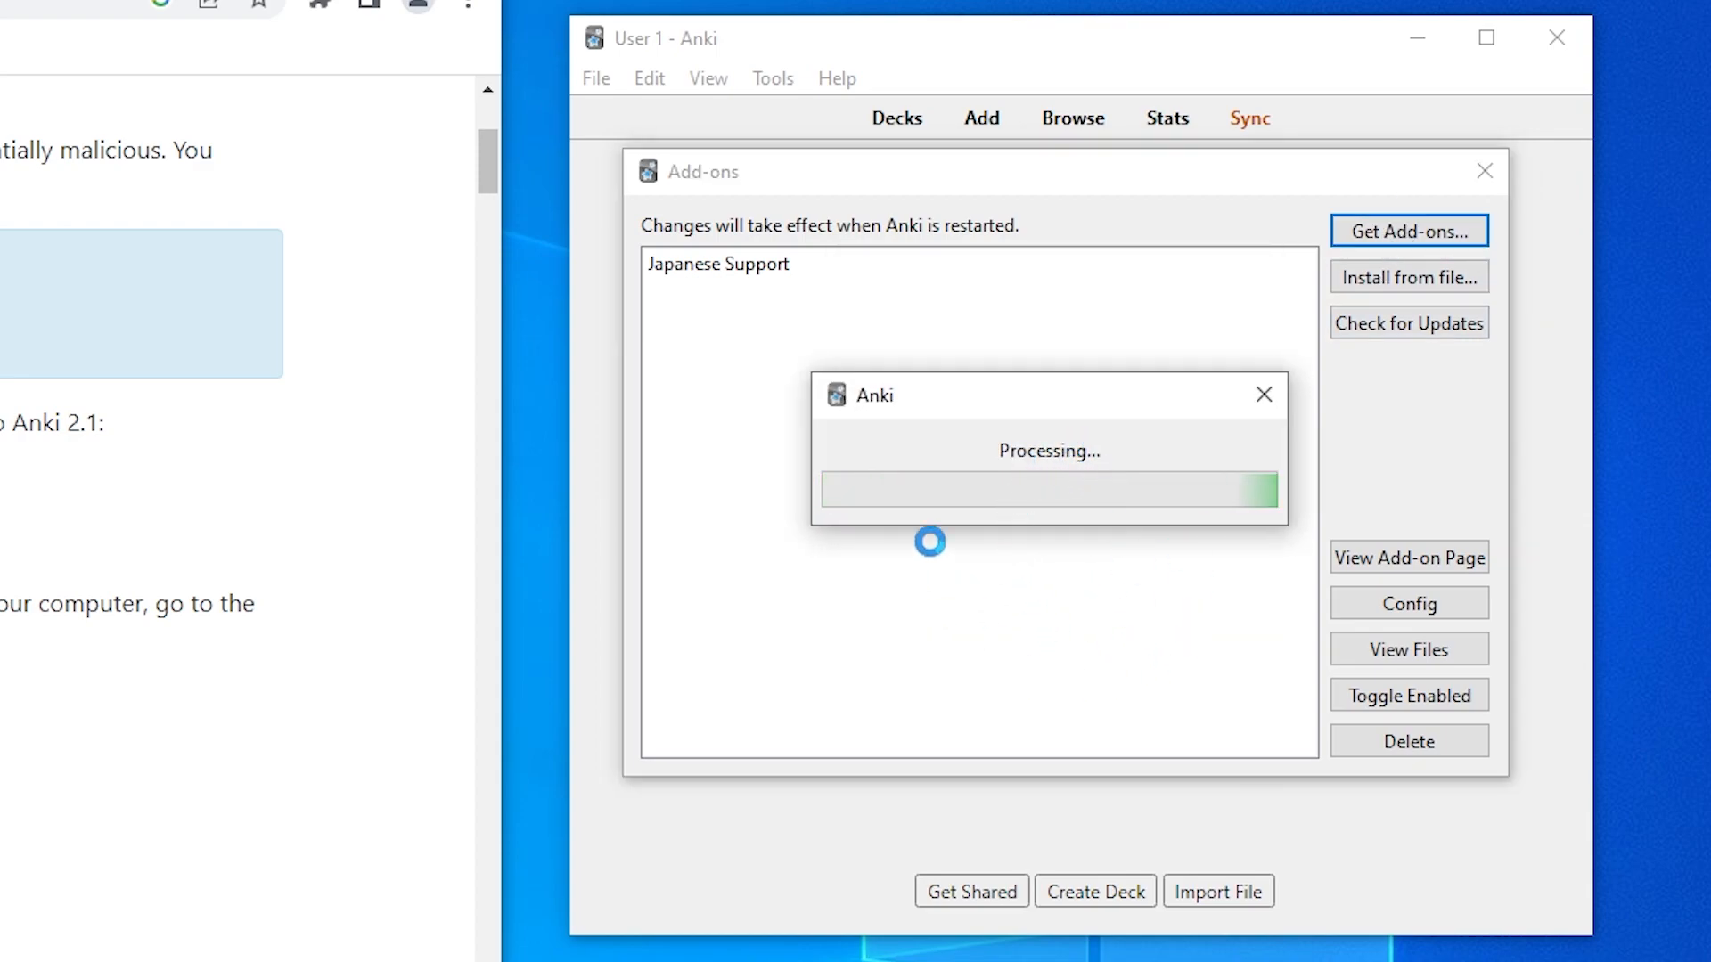
pyautogui.click(1265, 525)
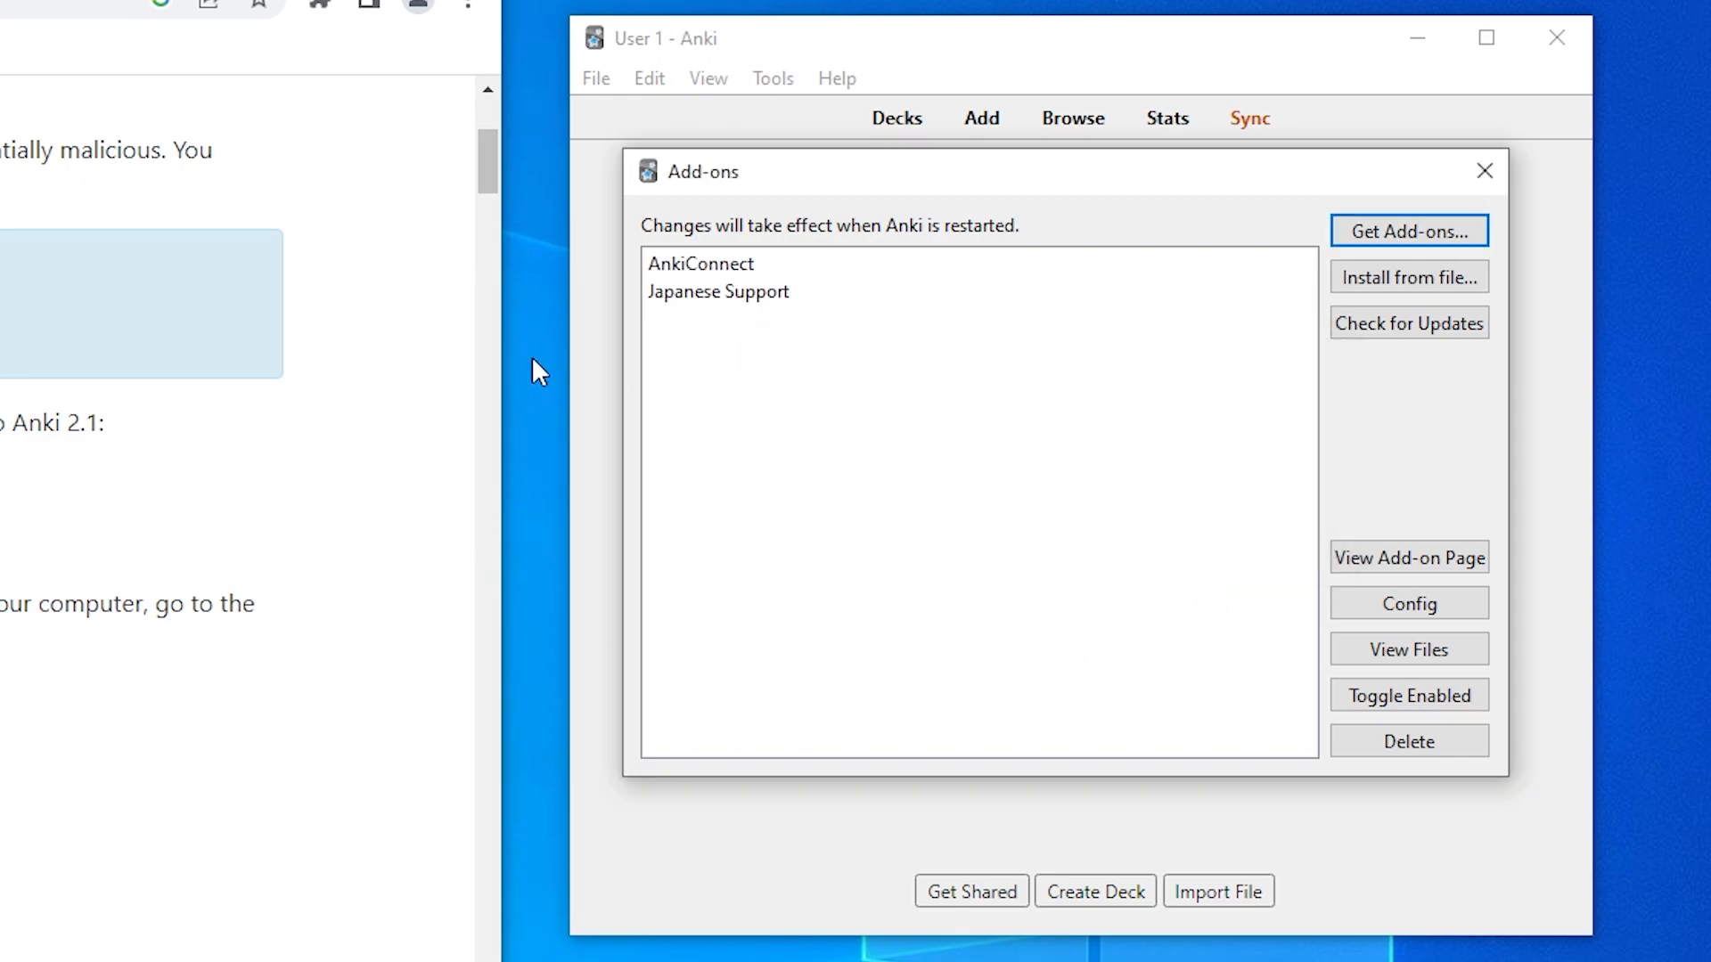
# Step: Switch to Chrome, search the web for "straight rewards anki" and open the Straight Reward page on AnkiWeb
pyautogui.click(332, 75)
pyautogui.write('straight r')
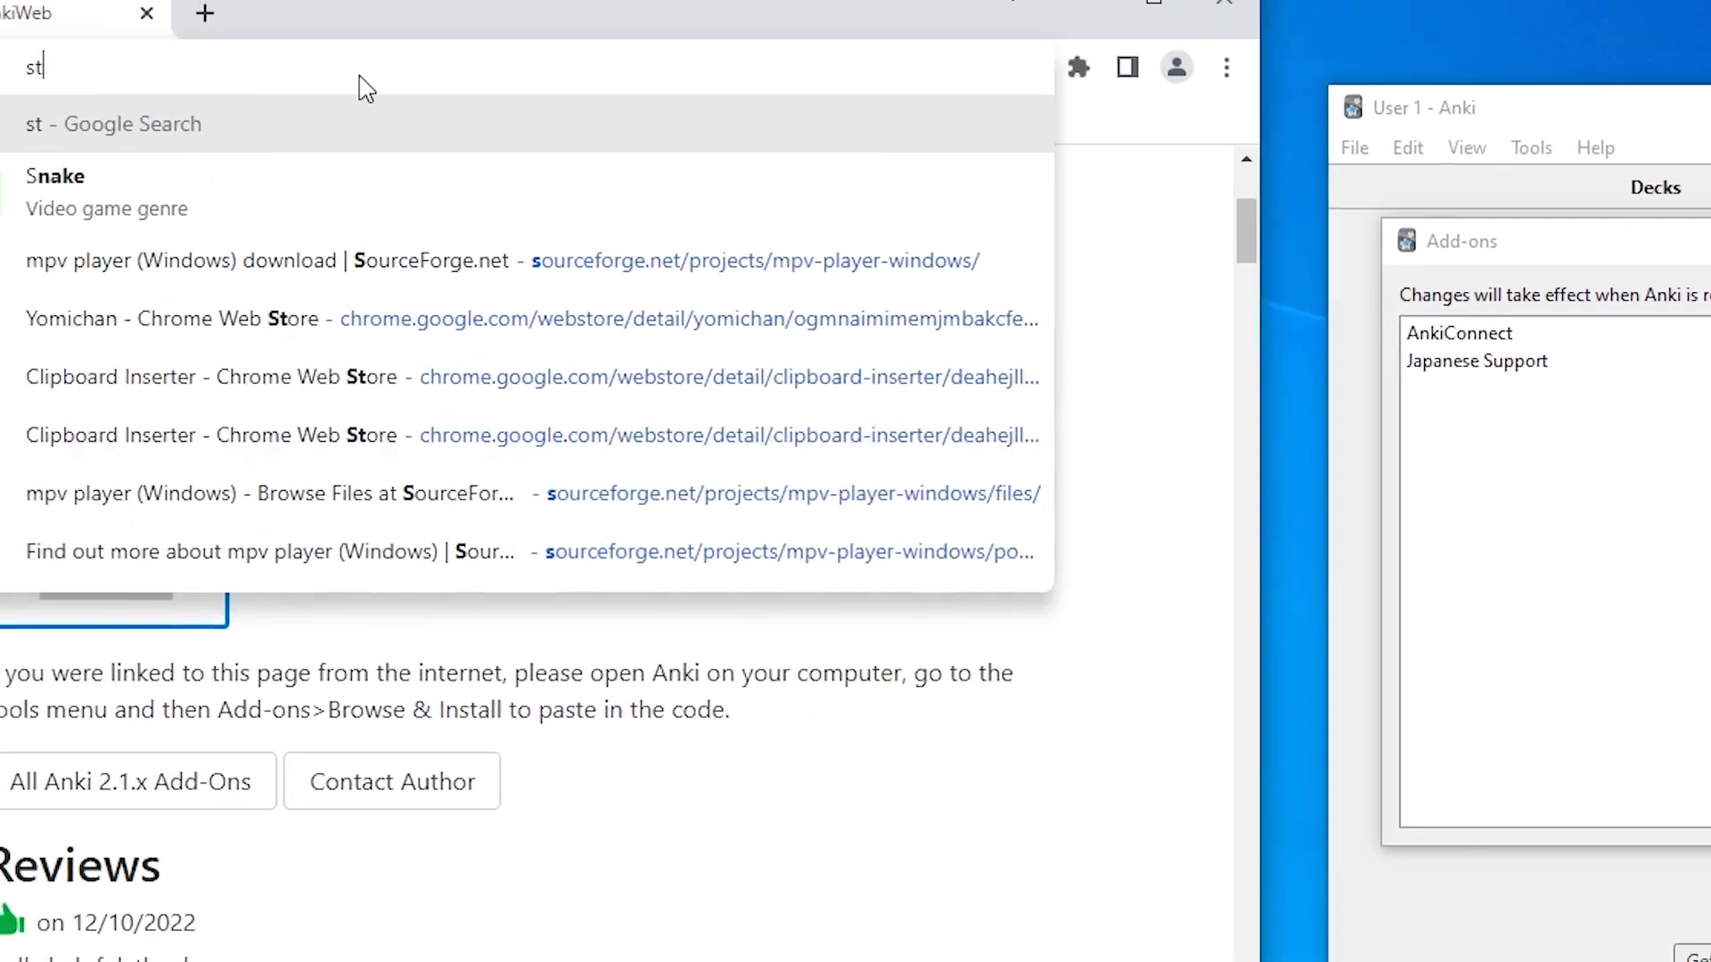
pyautogui.write('ewards')
pyautogui.press('Return')
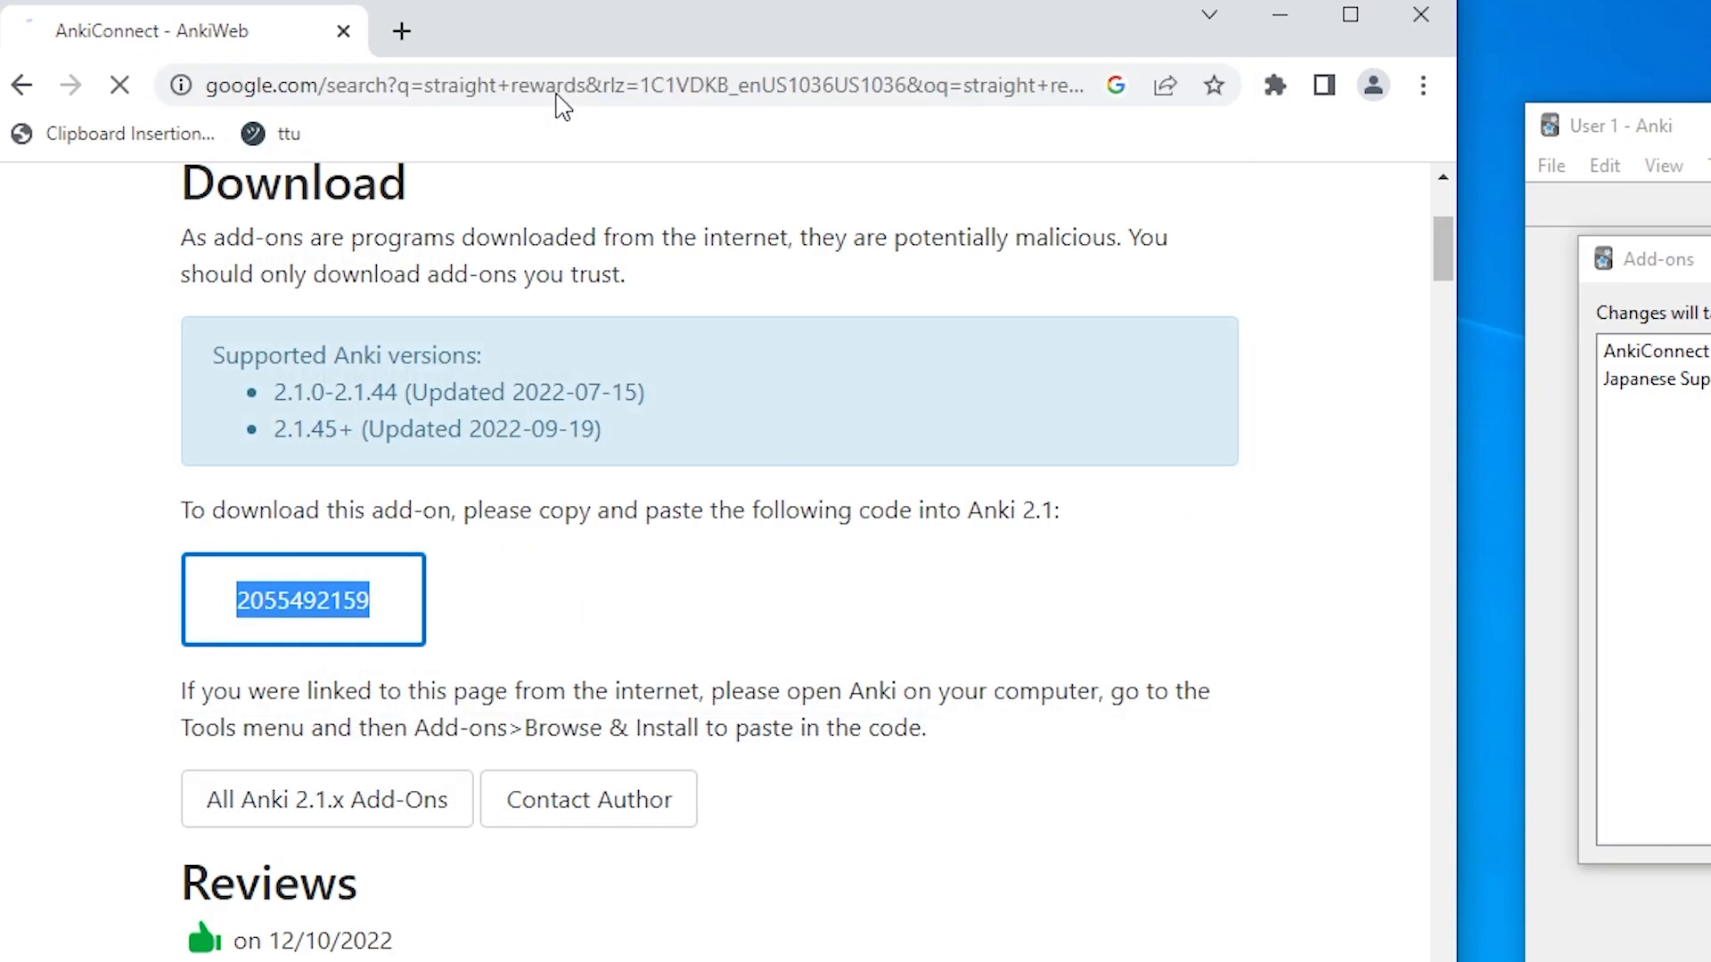
pyautogui.write('anki')
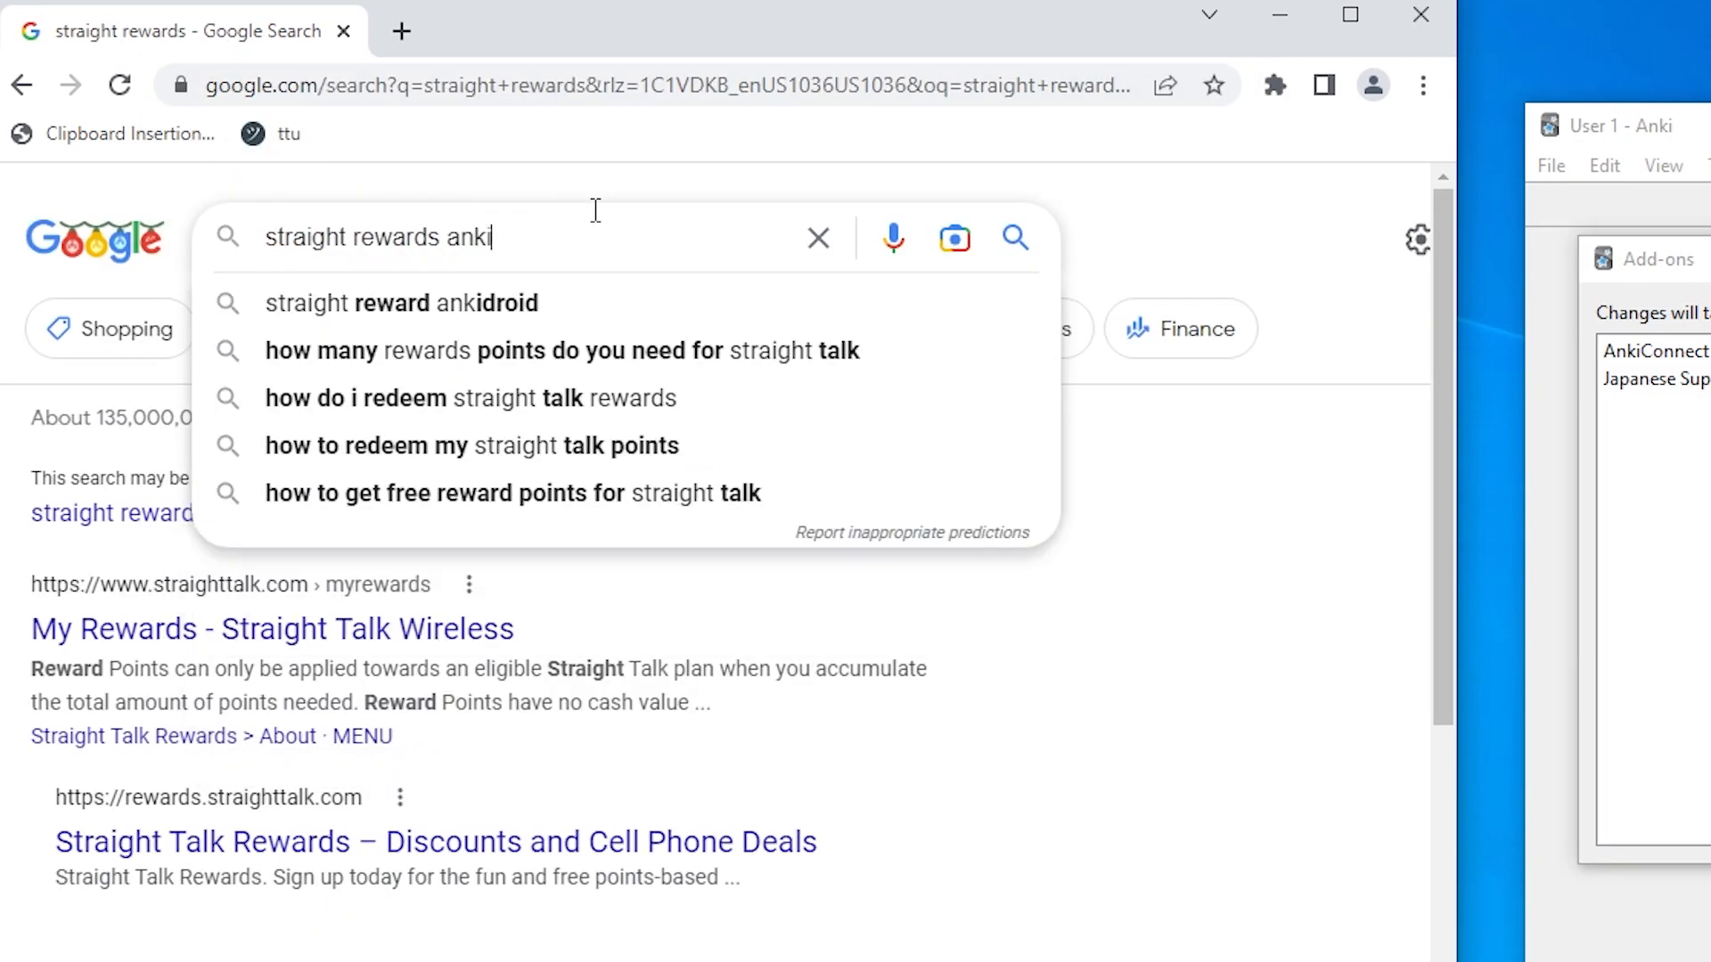
pyautogui.press('Return')
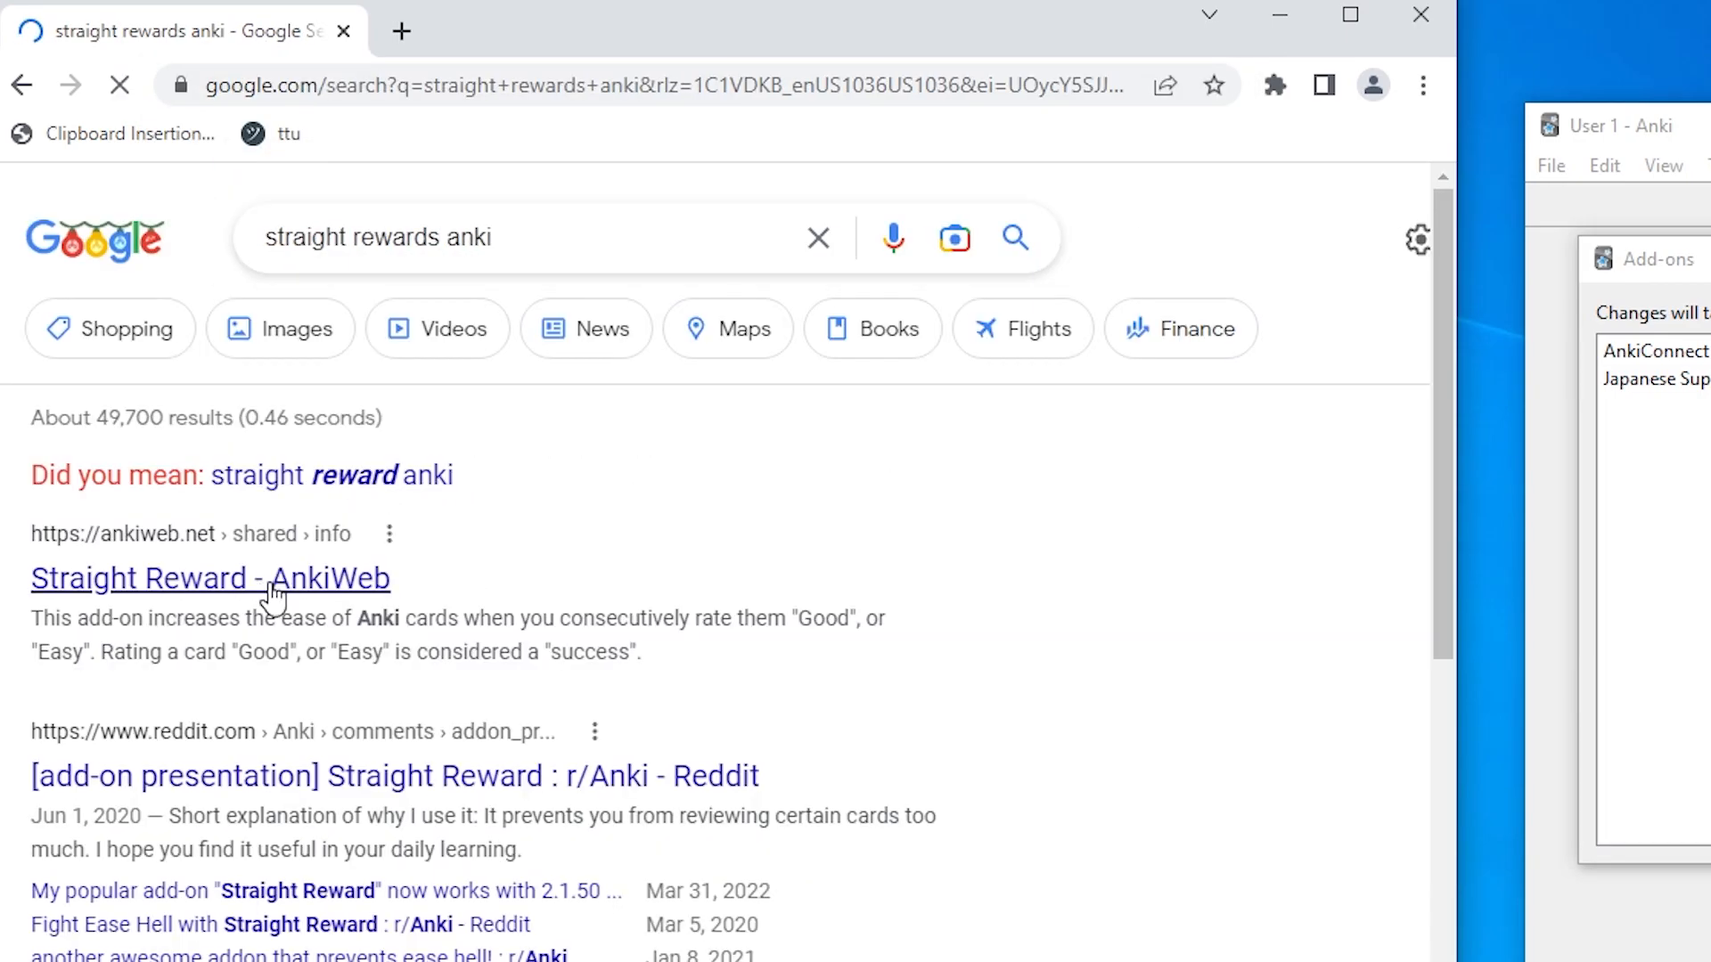
pyautogui.click(272, 595)
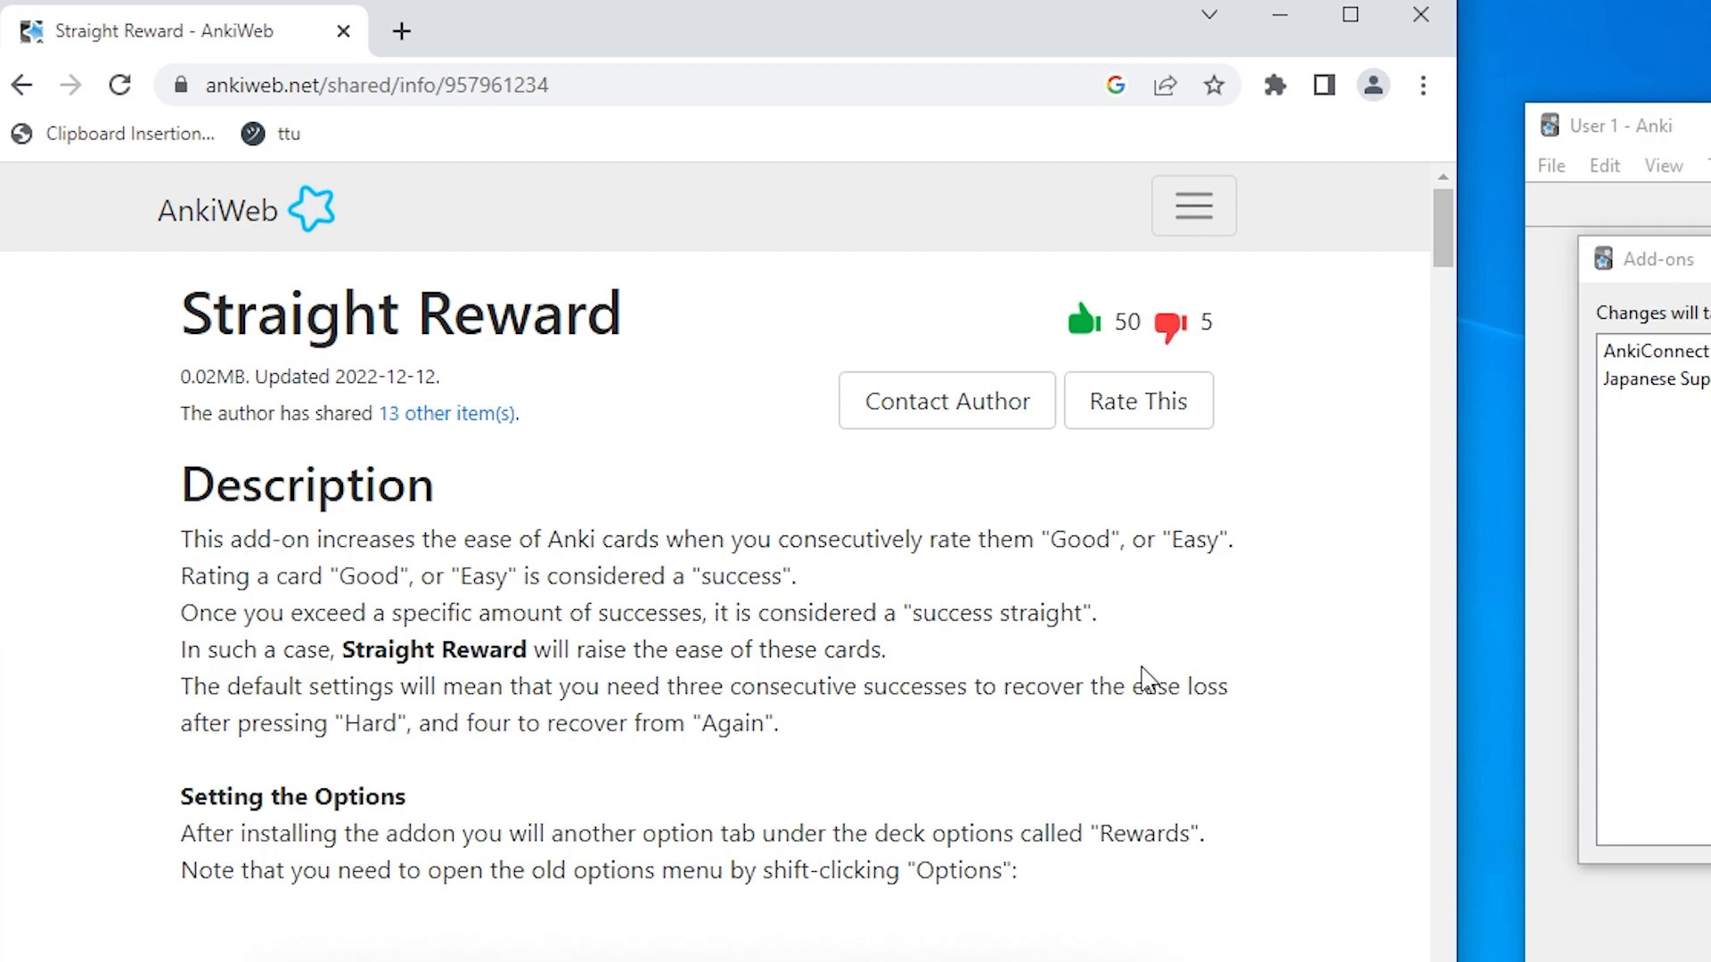
# Step: Copy the Straight Reward code 957961234 from the page's Download section and install that add-on in Anki
pyautogui.scroll(-20, 1200, 653)
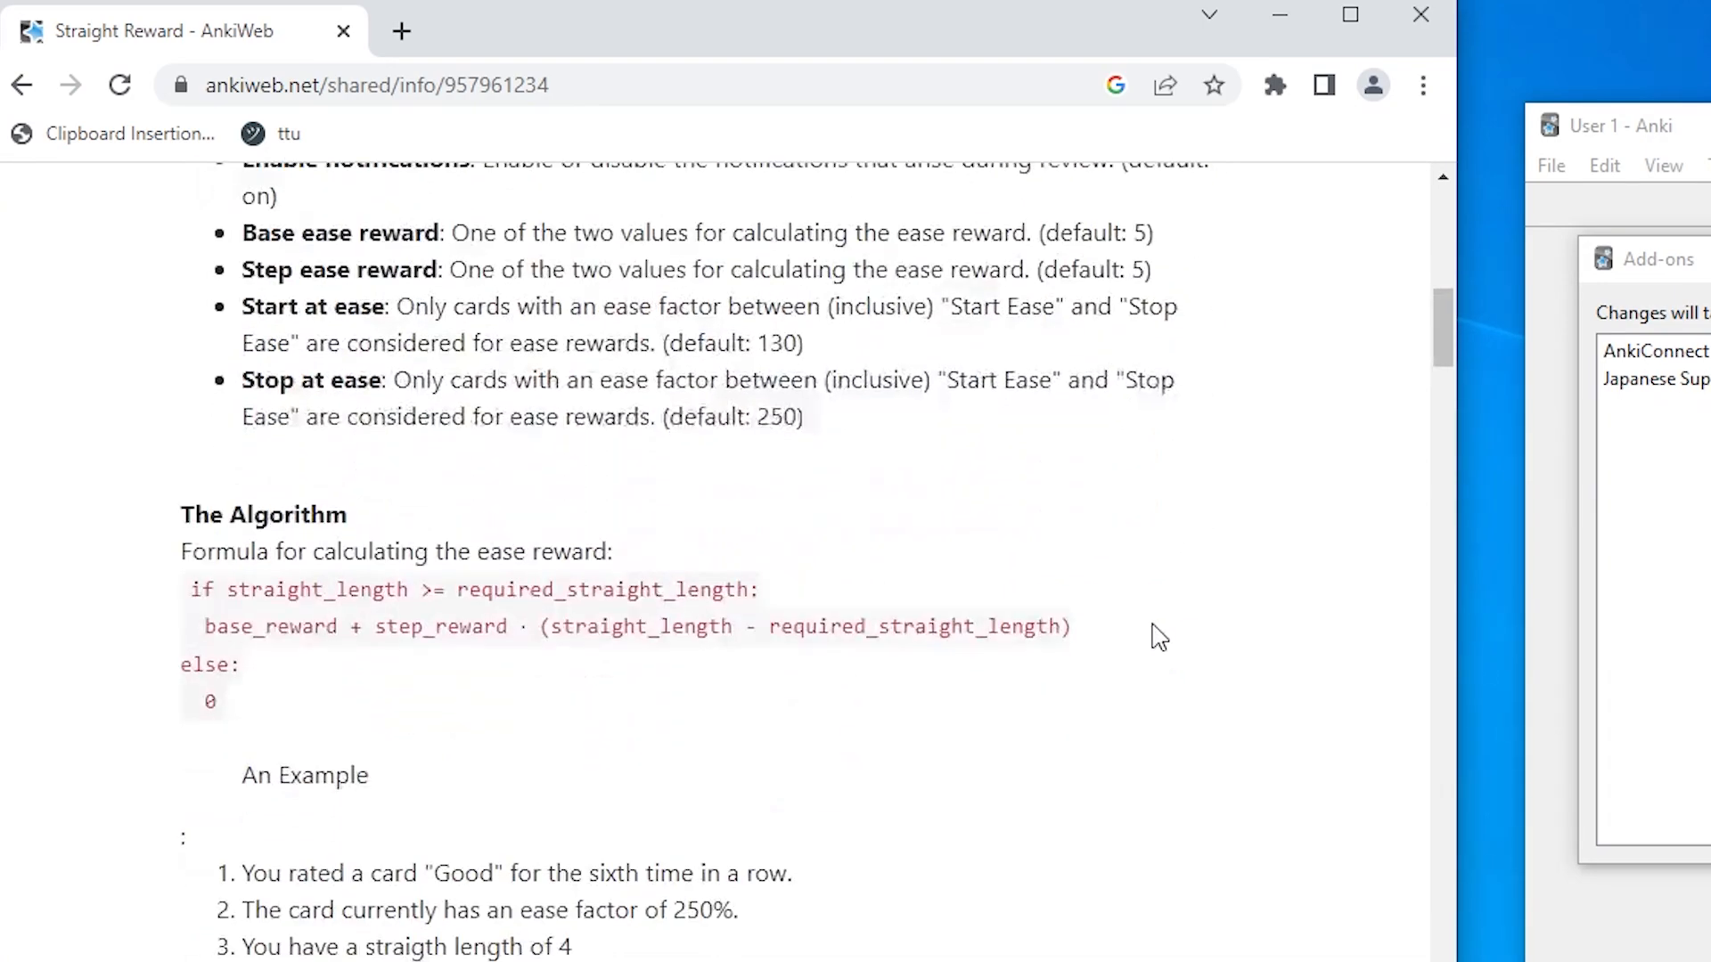
pyautogui.scroll(-20, 1079, 670)
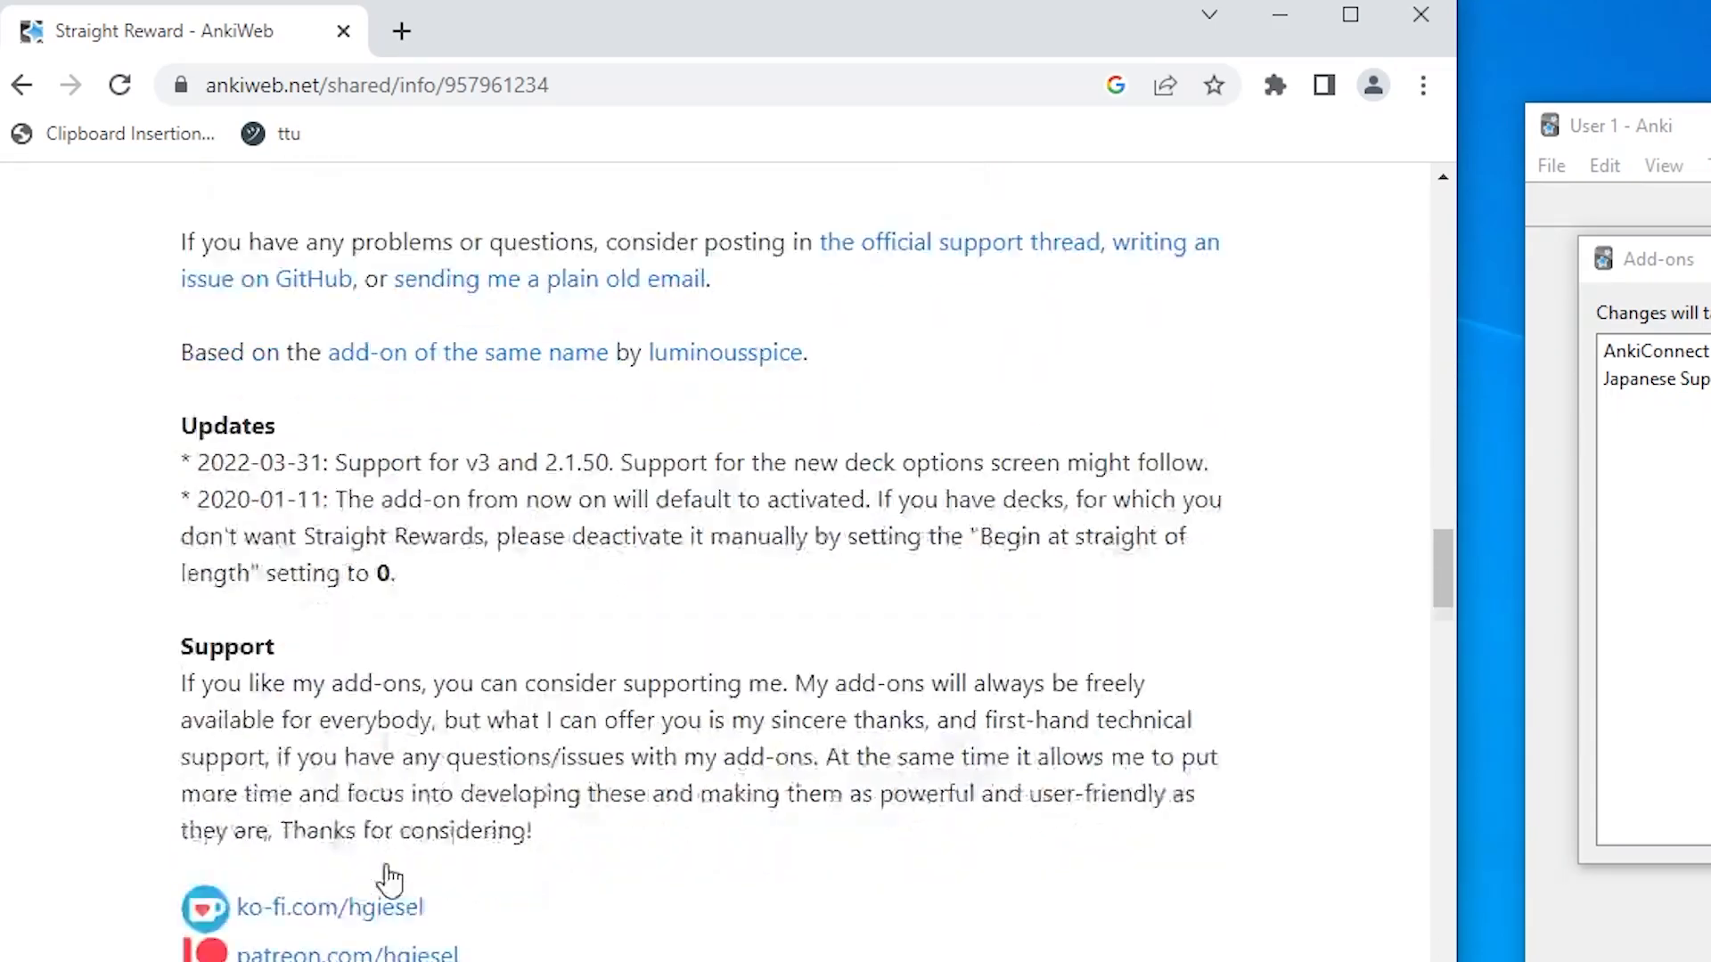
pyautogui.scroll(-2, 372, 856)
pyautogui.moveTo(365, 643); pyautogui.dragTo(245, 653)
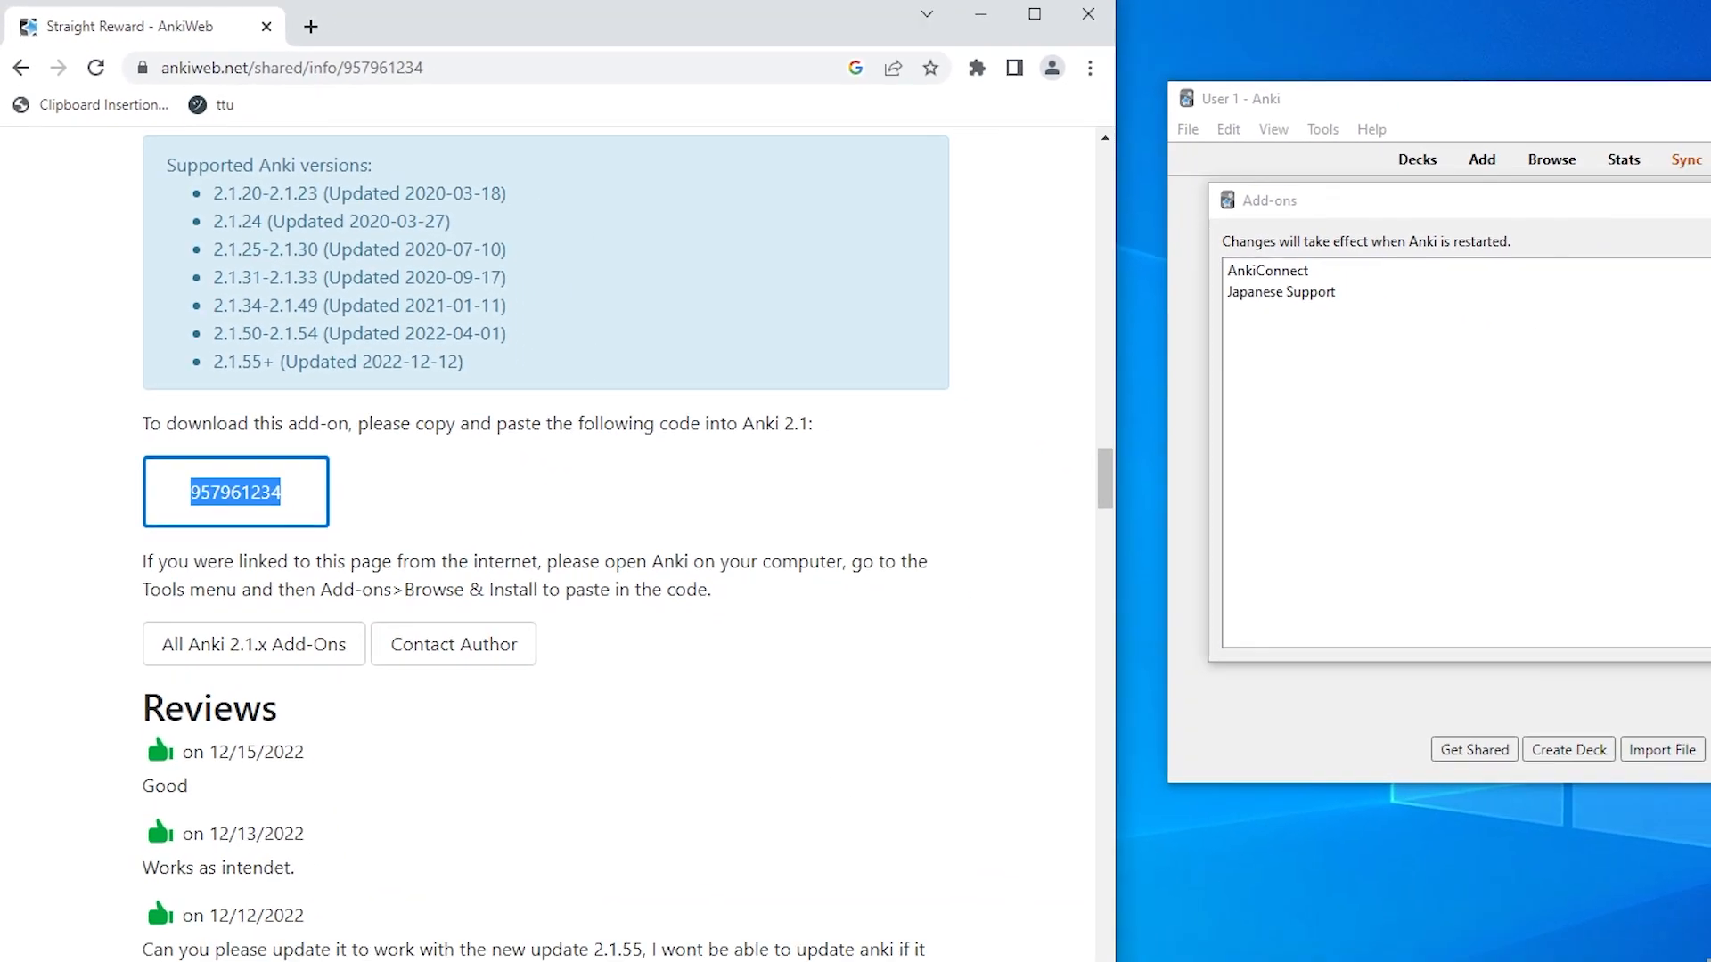
pyautogui.click(1382, 190)
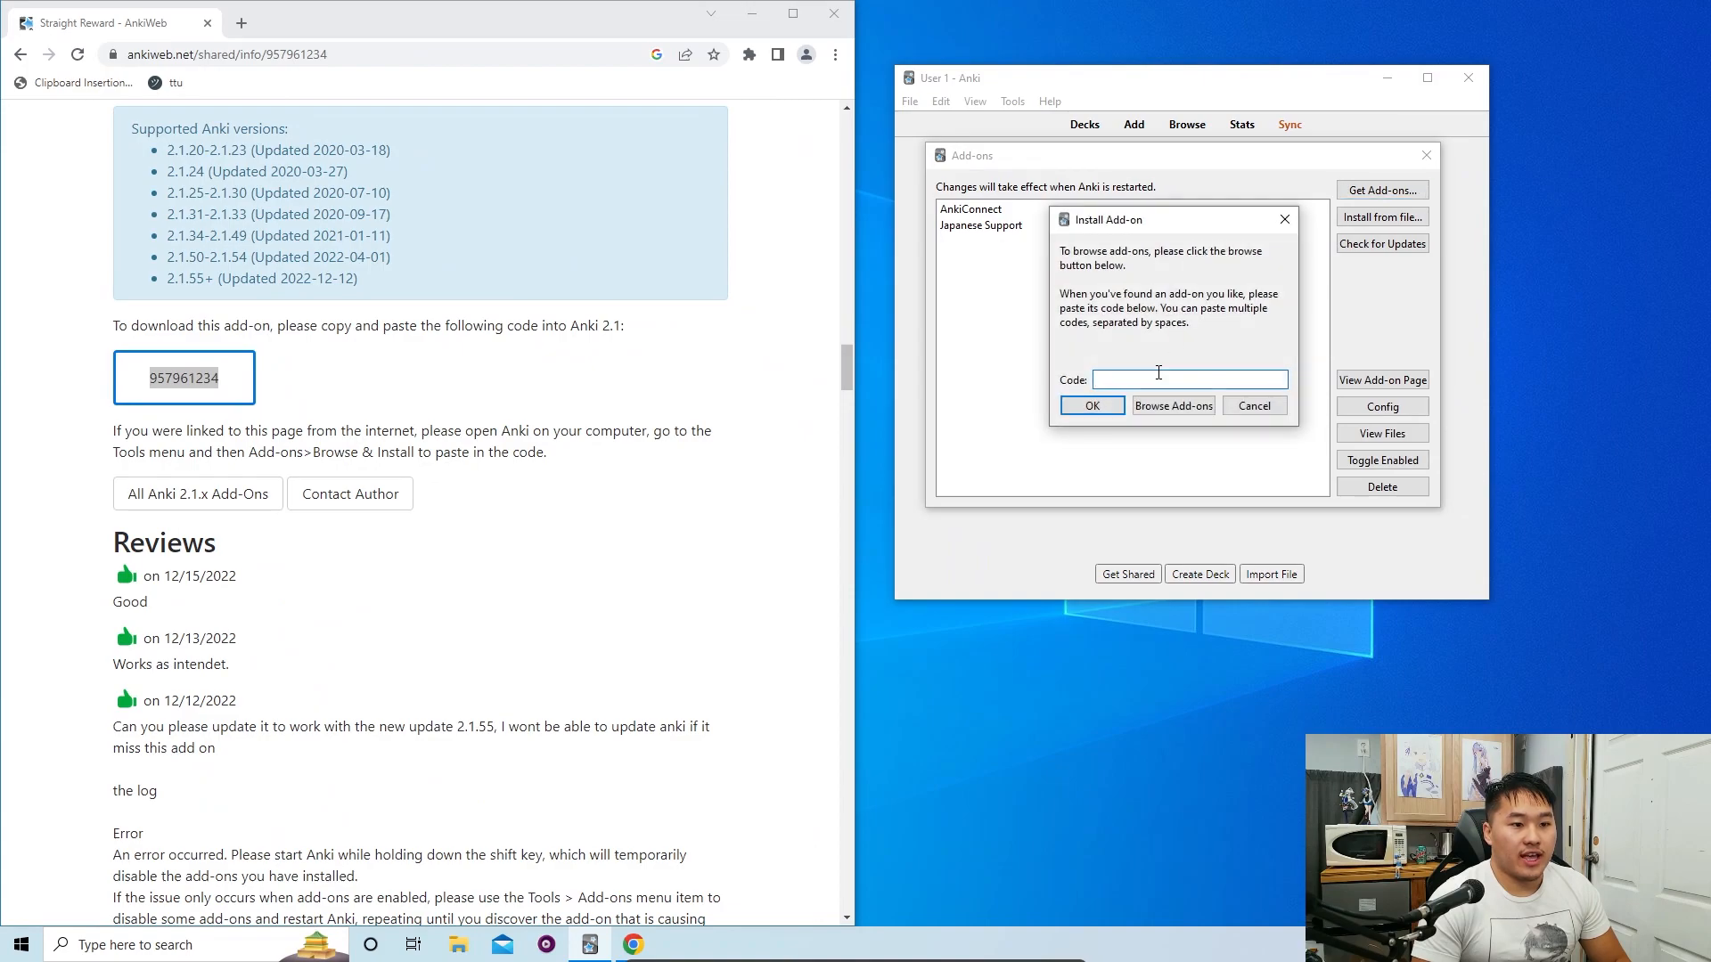
pyautogui.click(1092, 405)
# Step: Switch to Chrome, search for "anki background changer" and find the download code on the Custom Background Image and Gear Icon page
pyautogui.click(323, 55)
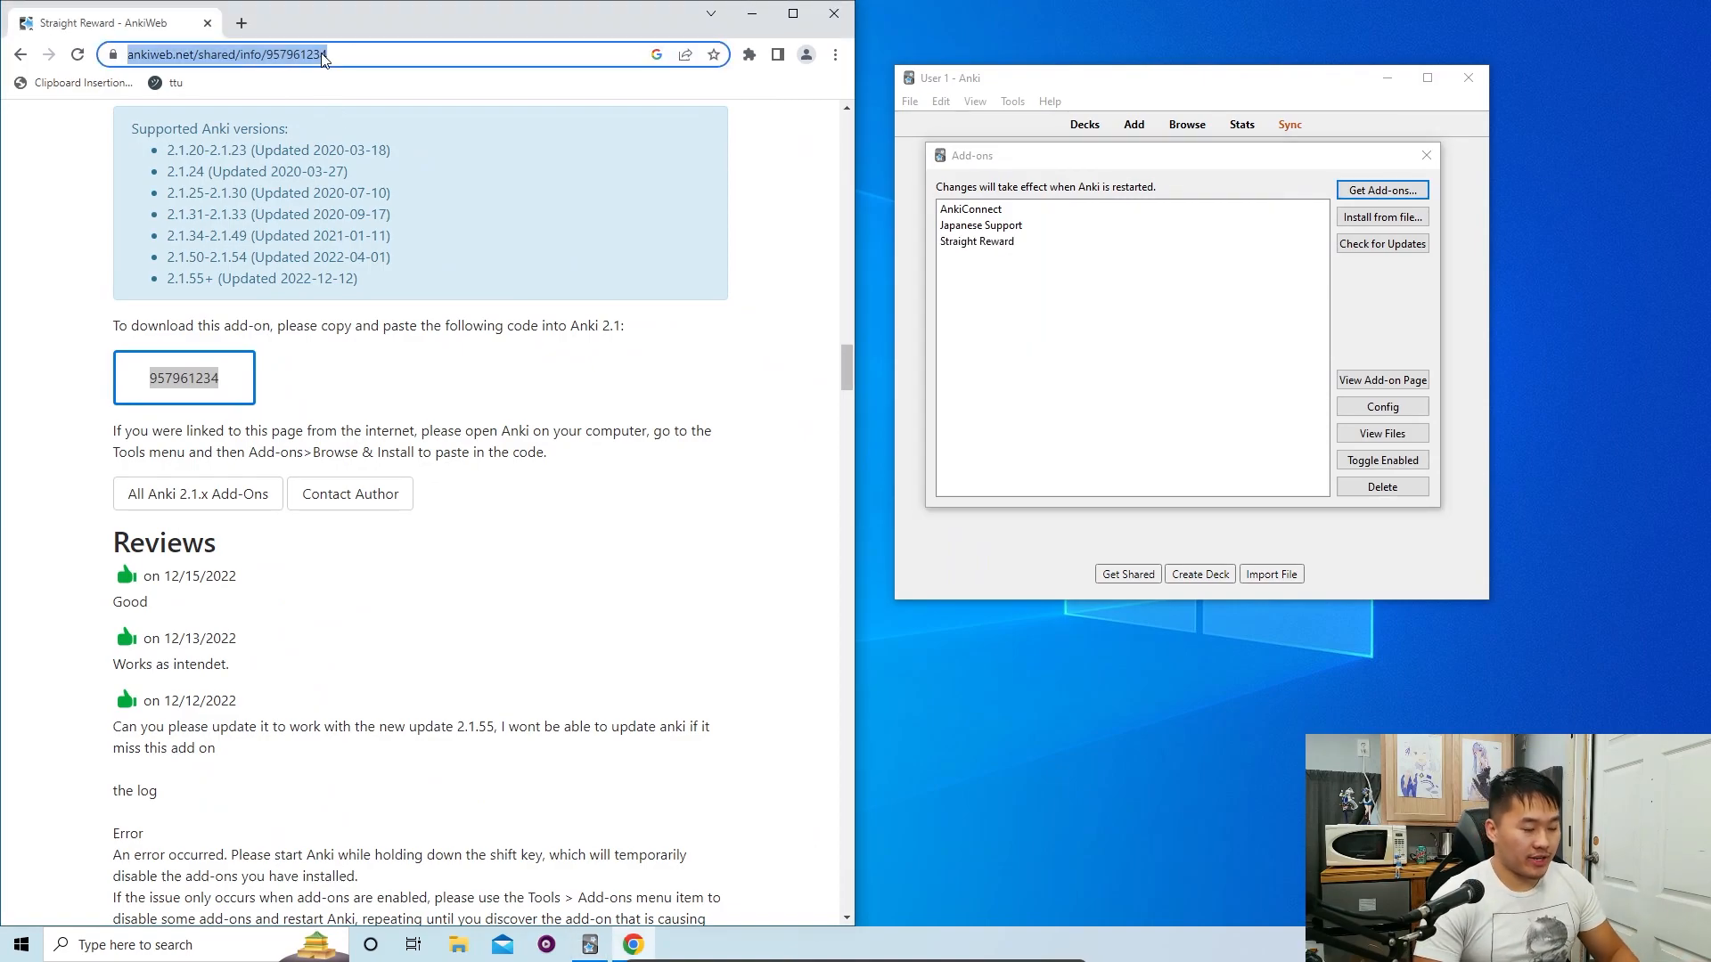
pyautogui.write('ani')
pyautogui.press('BackSpace')
pyautogui.press('BackSpace')
pyautogui.press('BackSpace')
pyautogui.write('a')
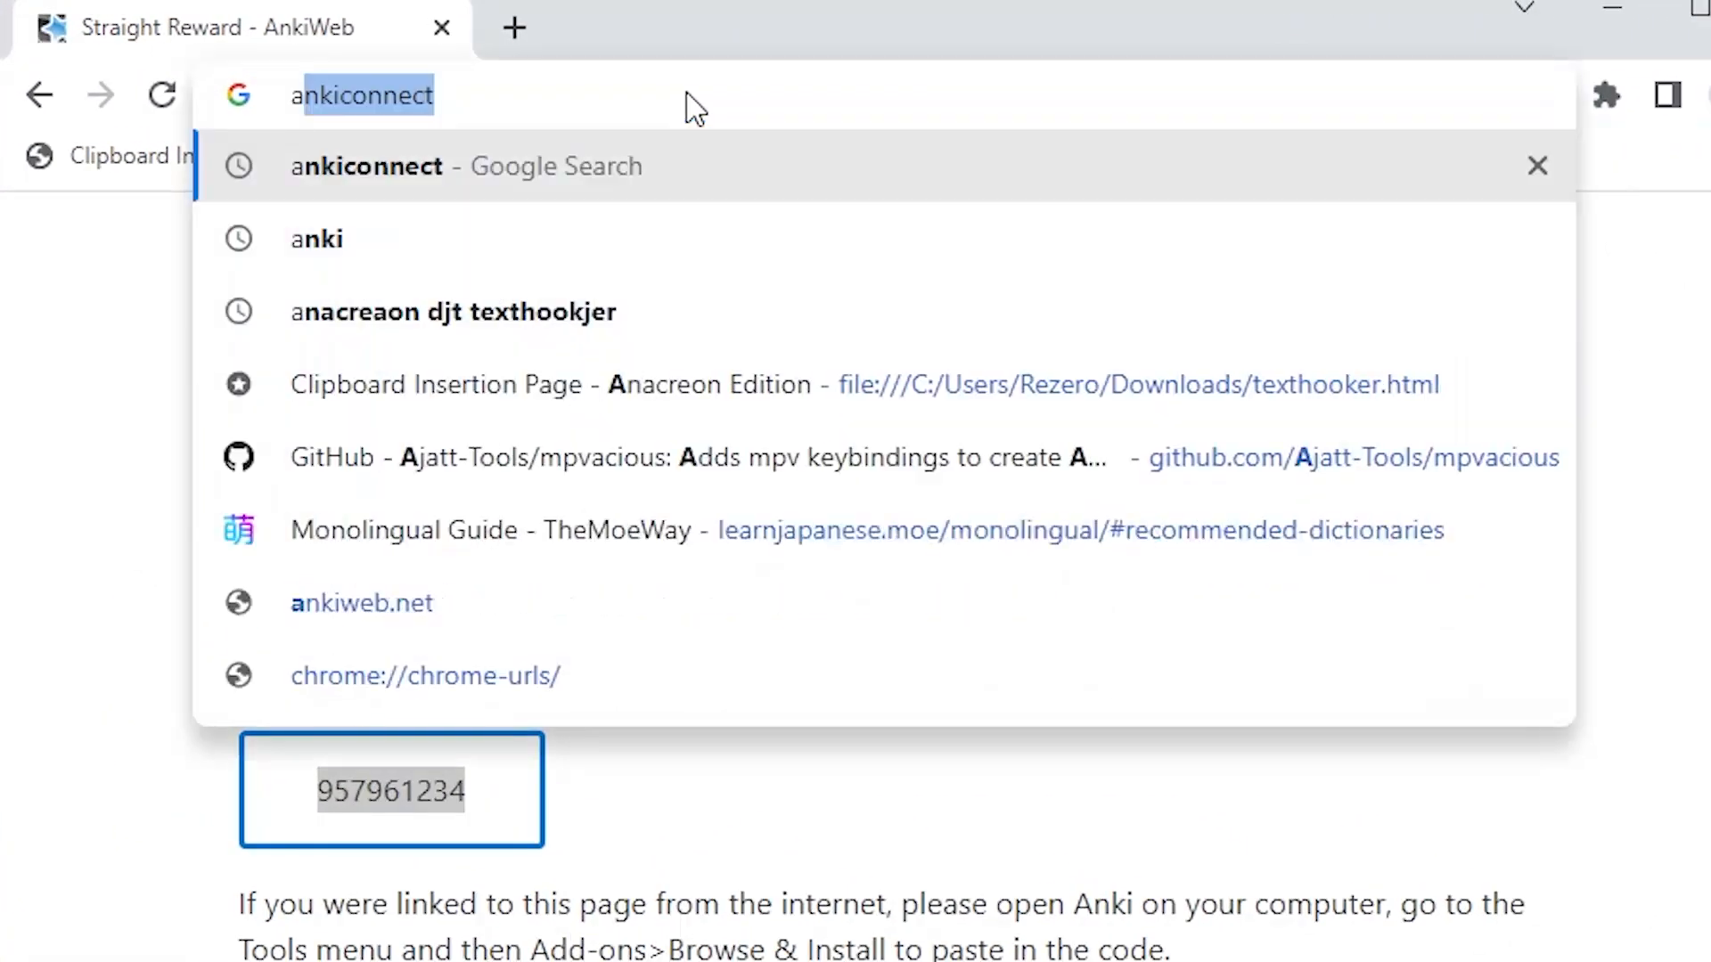
pyautogui.write('nki background ')
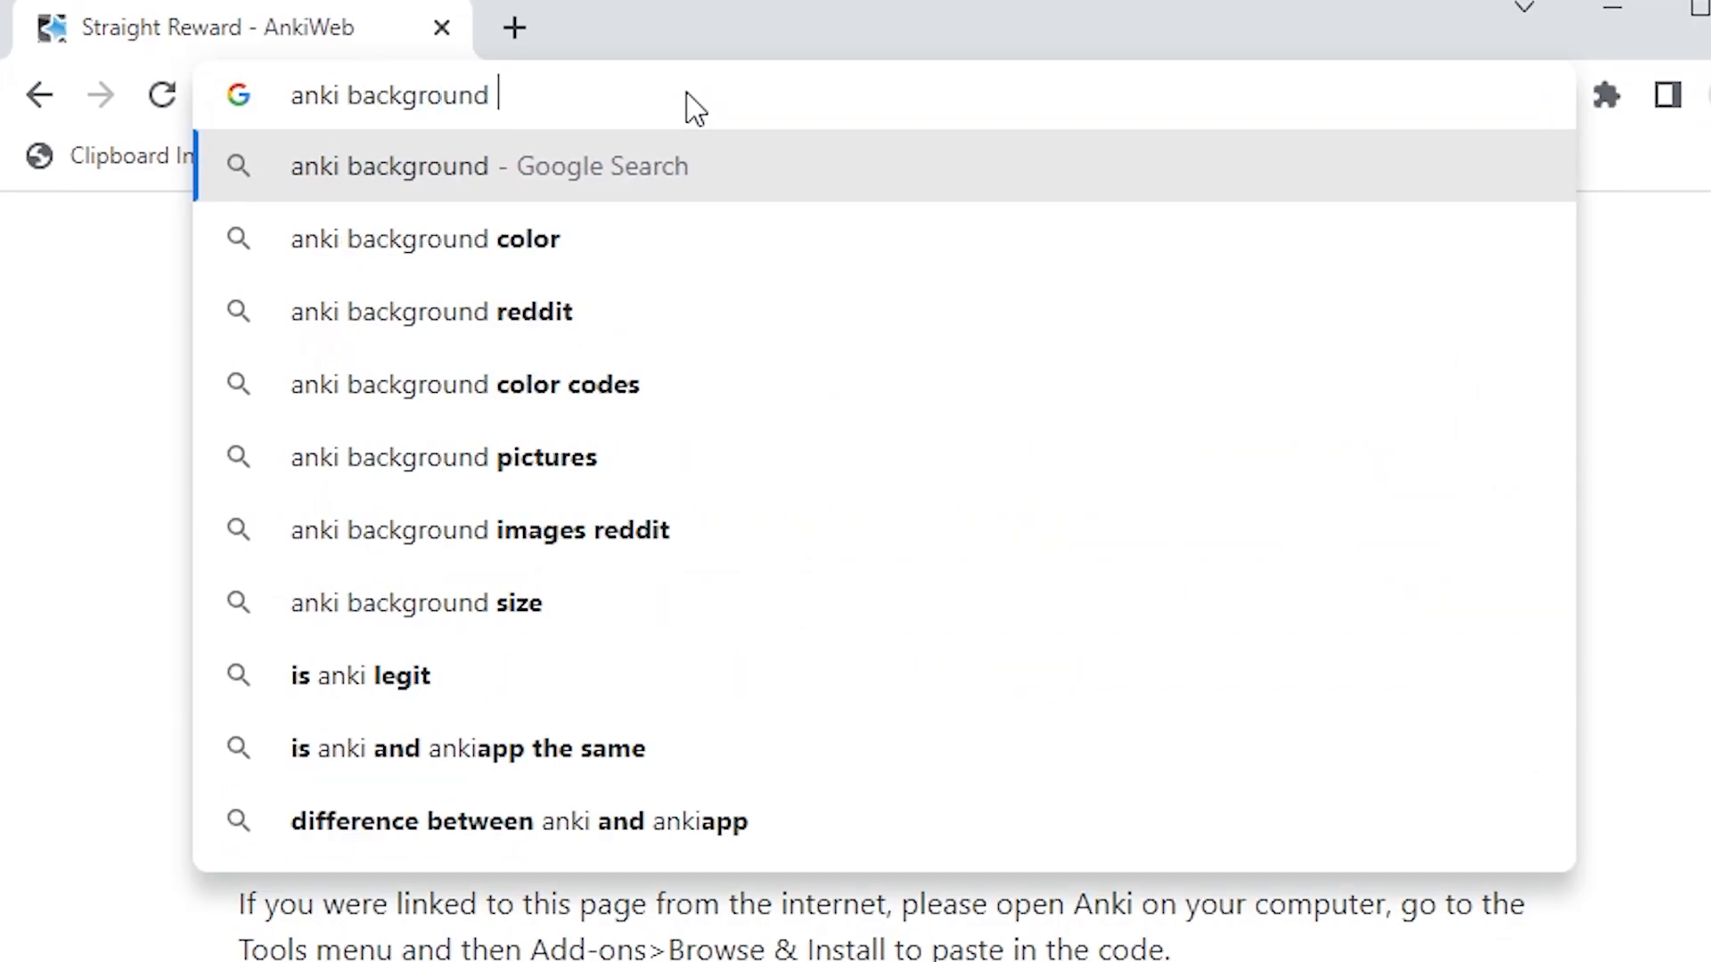
pyautogui.write('changer')
pyautogui.press('Return')
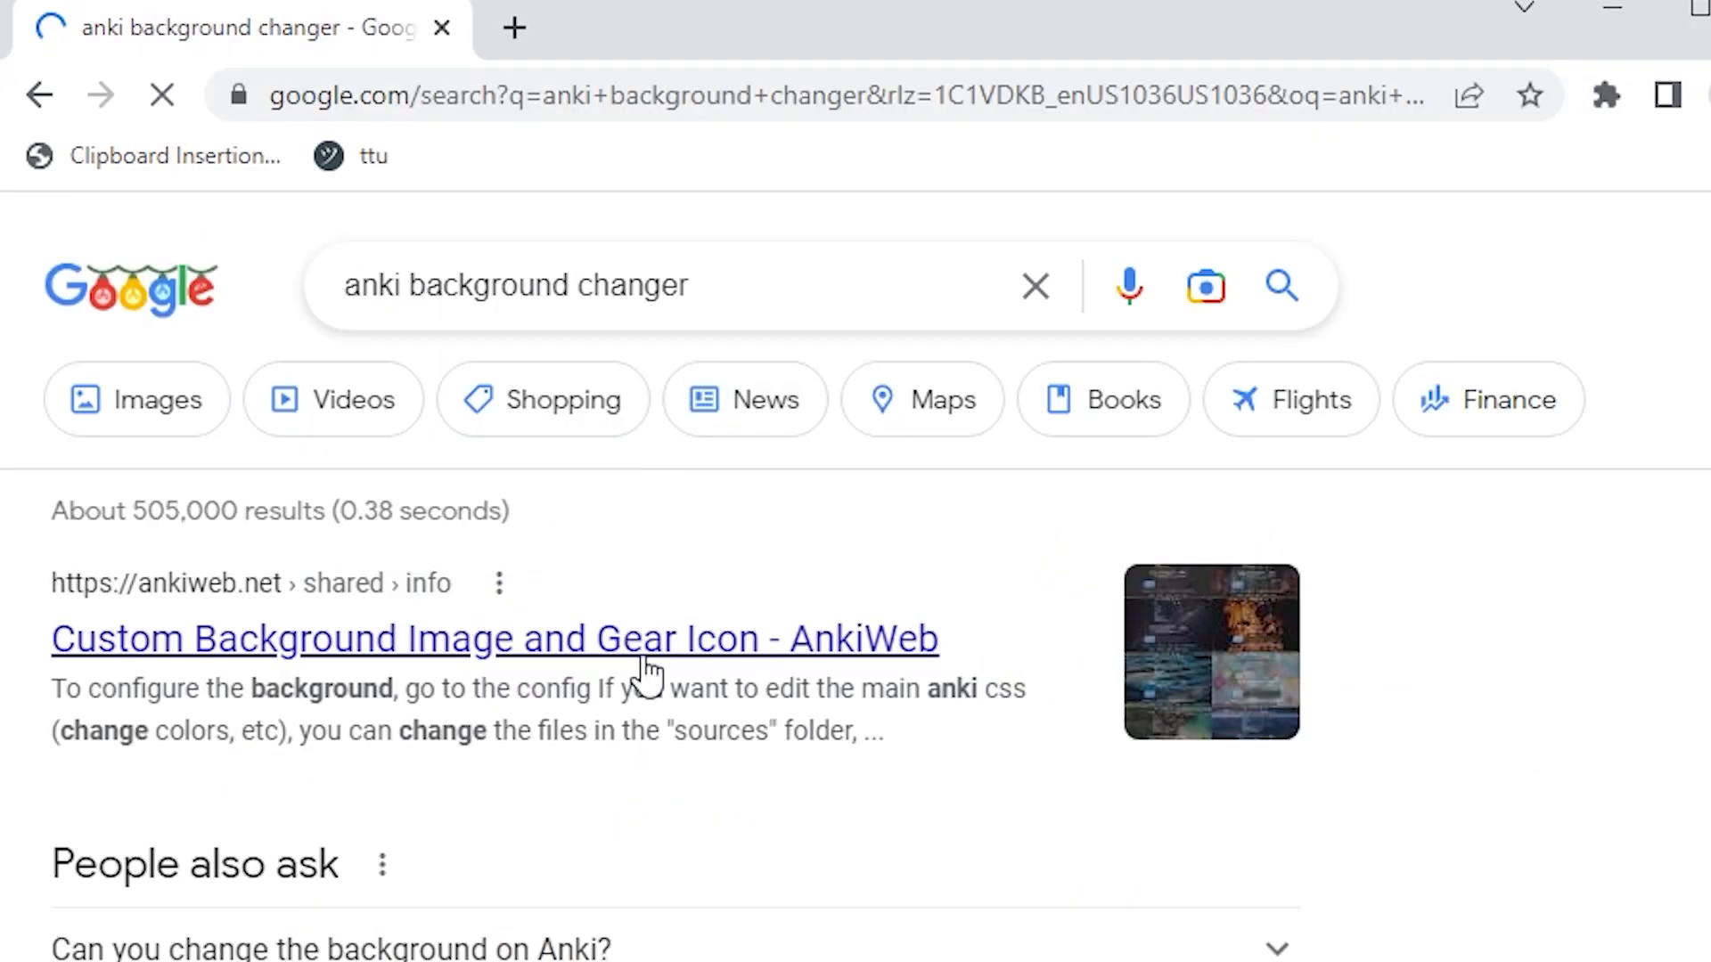
pyautogui.click(633, 690)
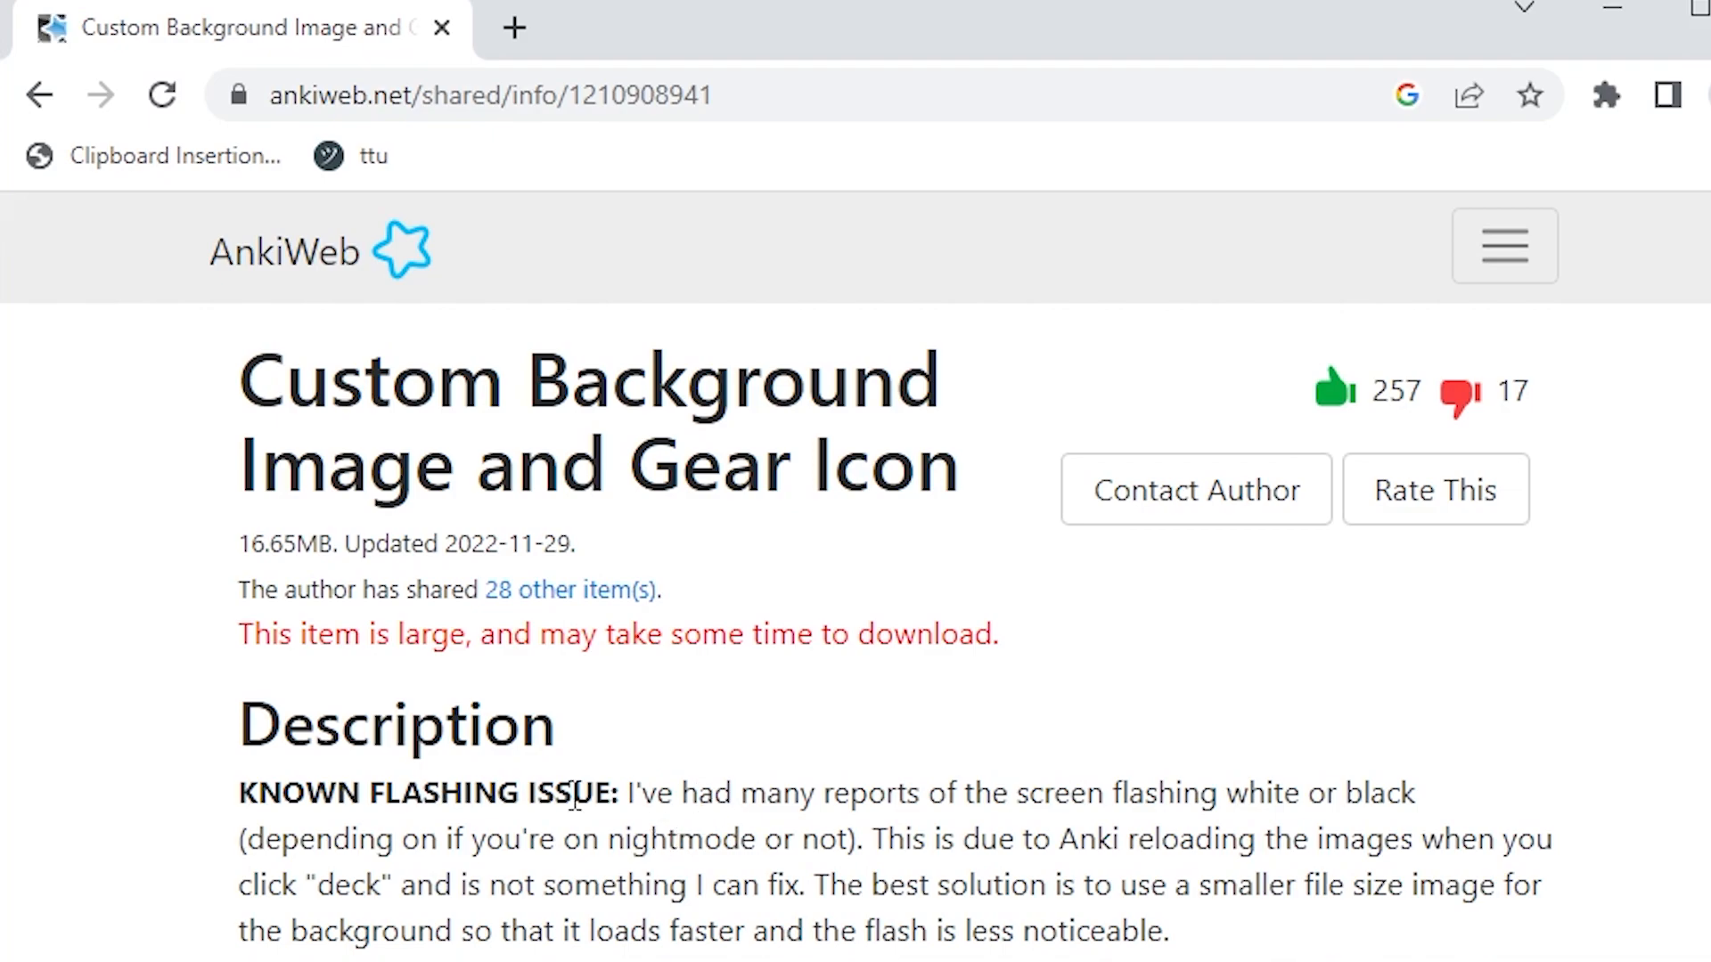
pyautogui.scroll(-20, 255, 815)
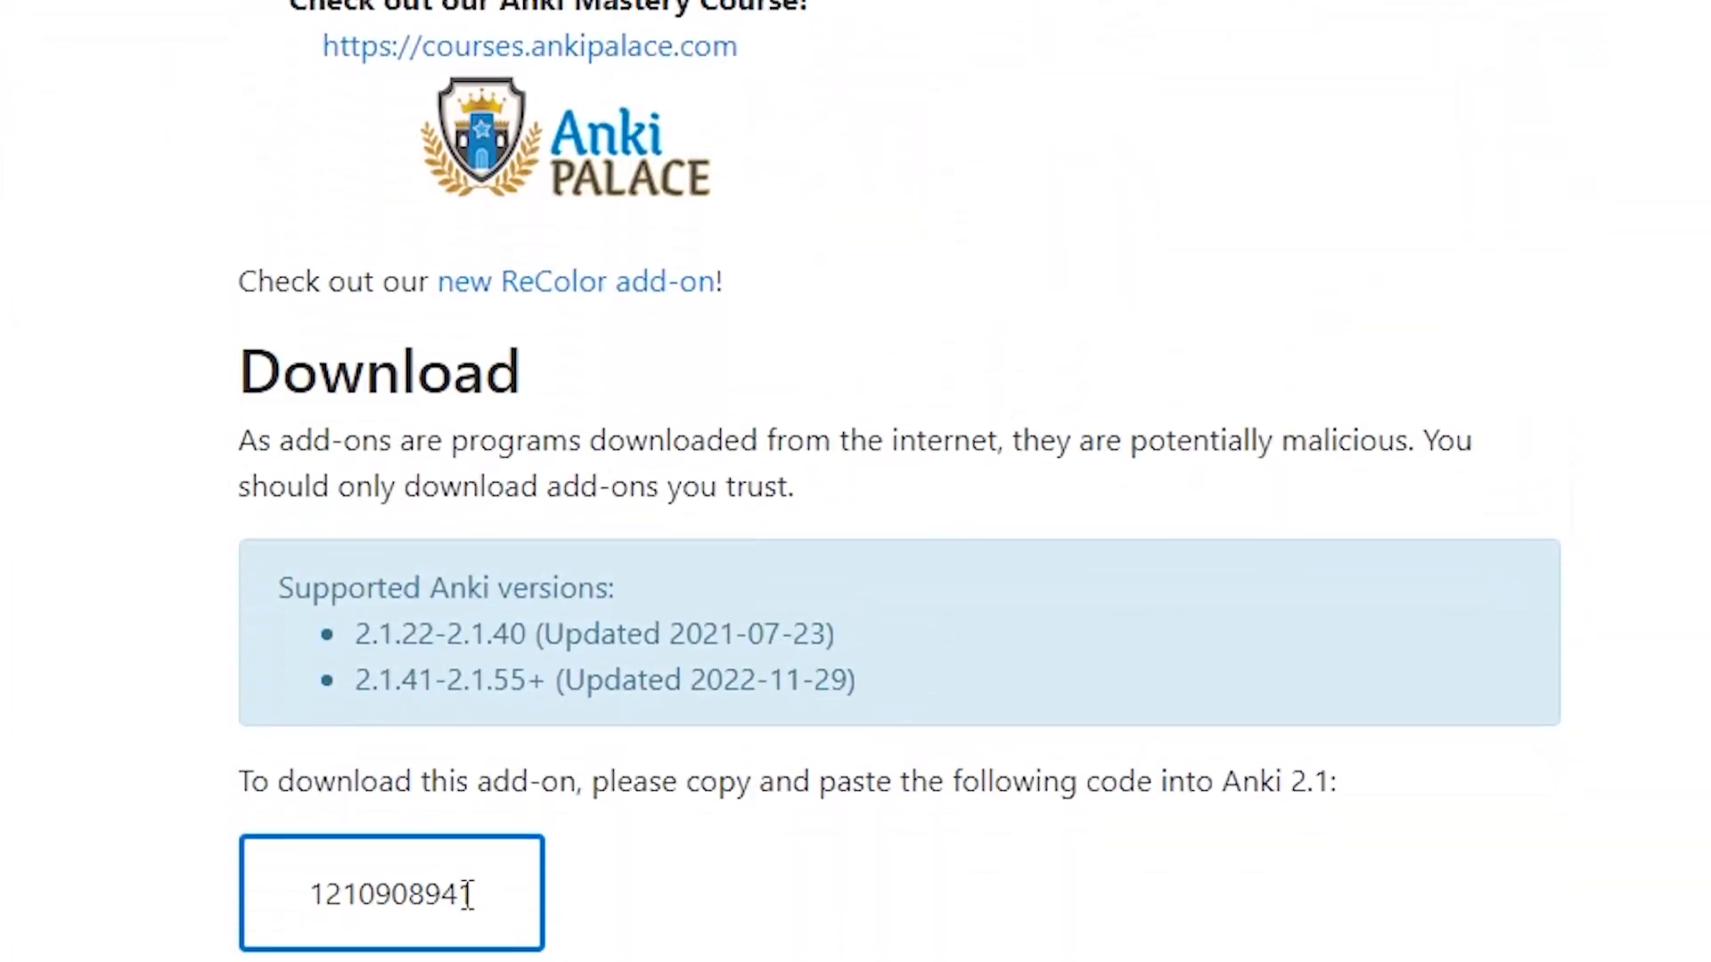
pyautogui.doubleClick(466, 895)
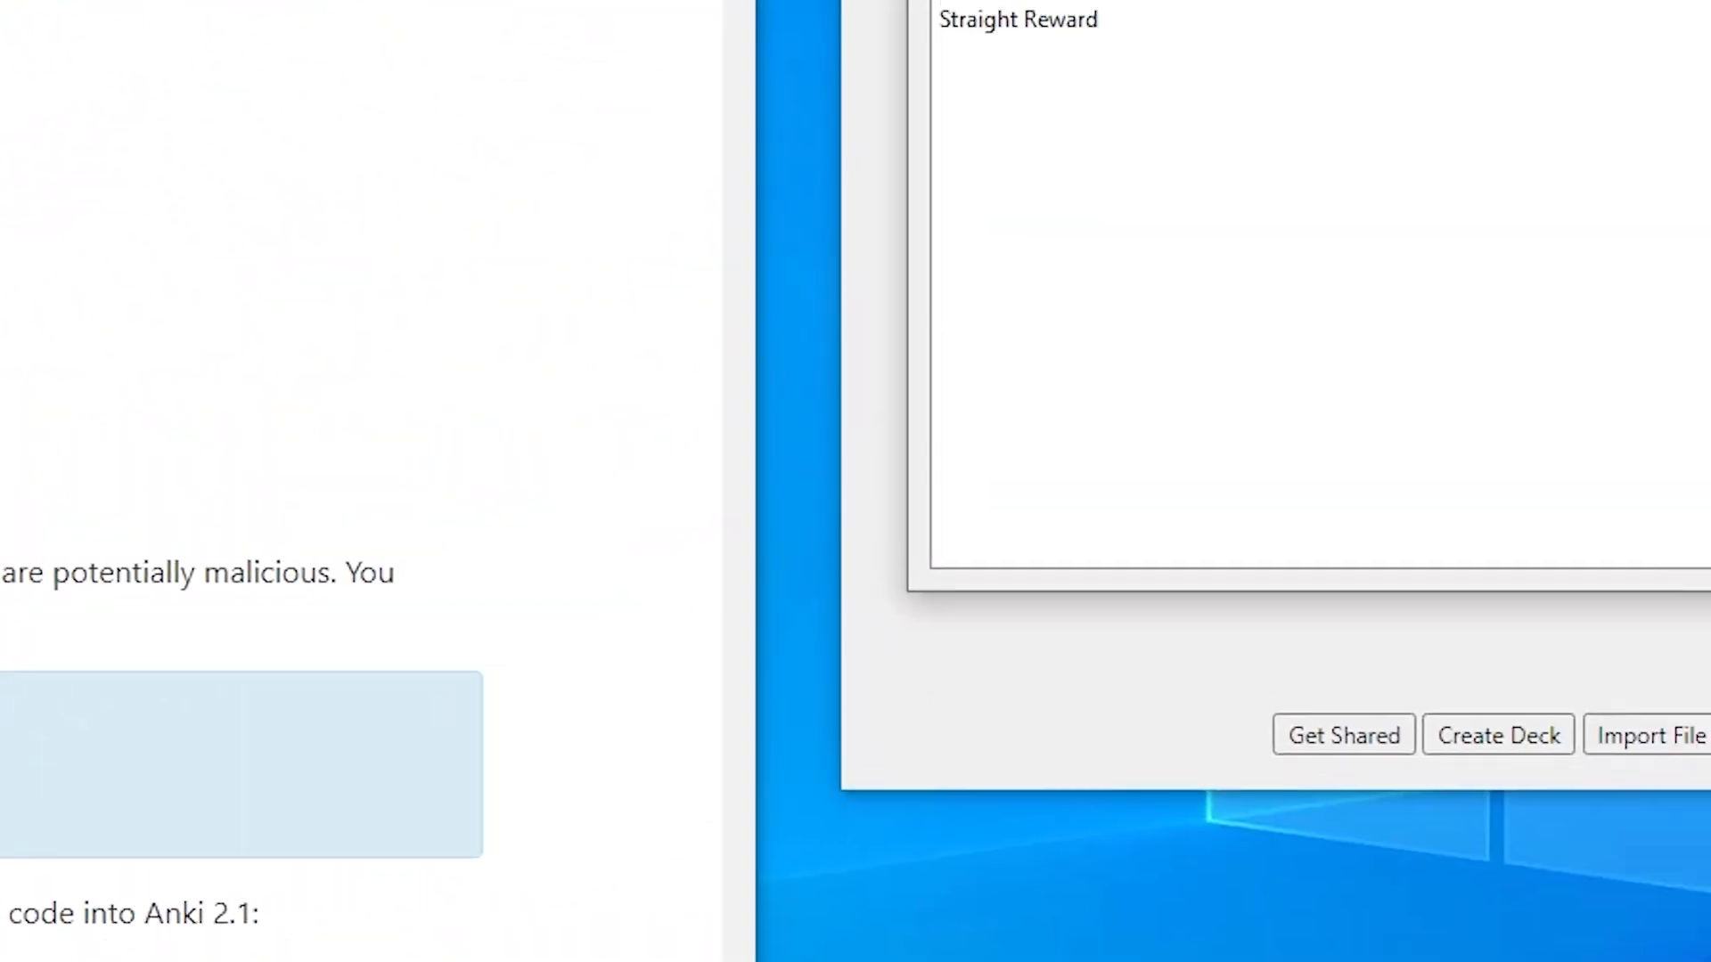
pyautogui.click(1252, 180)
pyautogui.hotkey('ctrl', 'v')
pyautogui.click(630, 641)
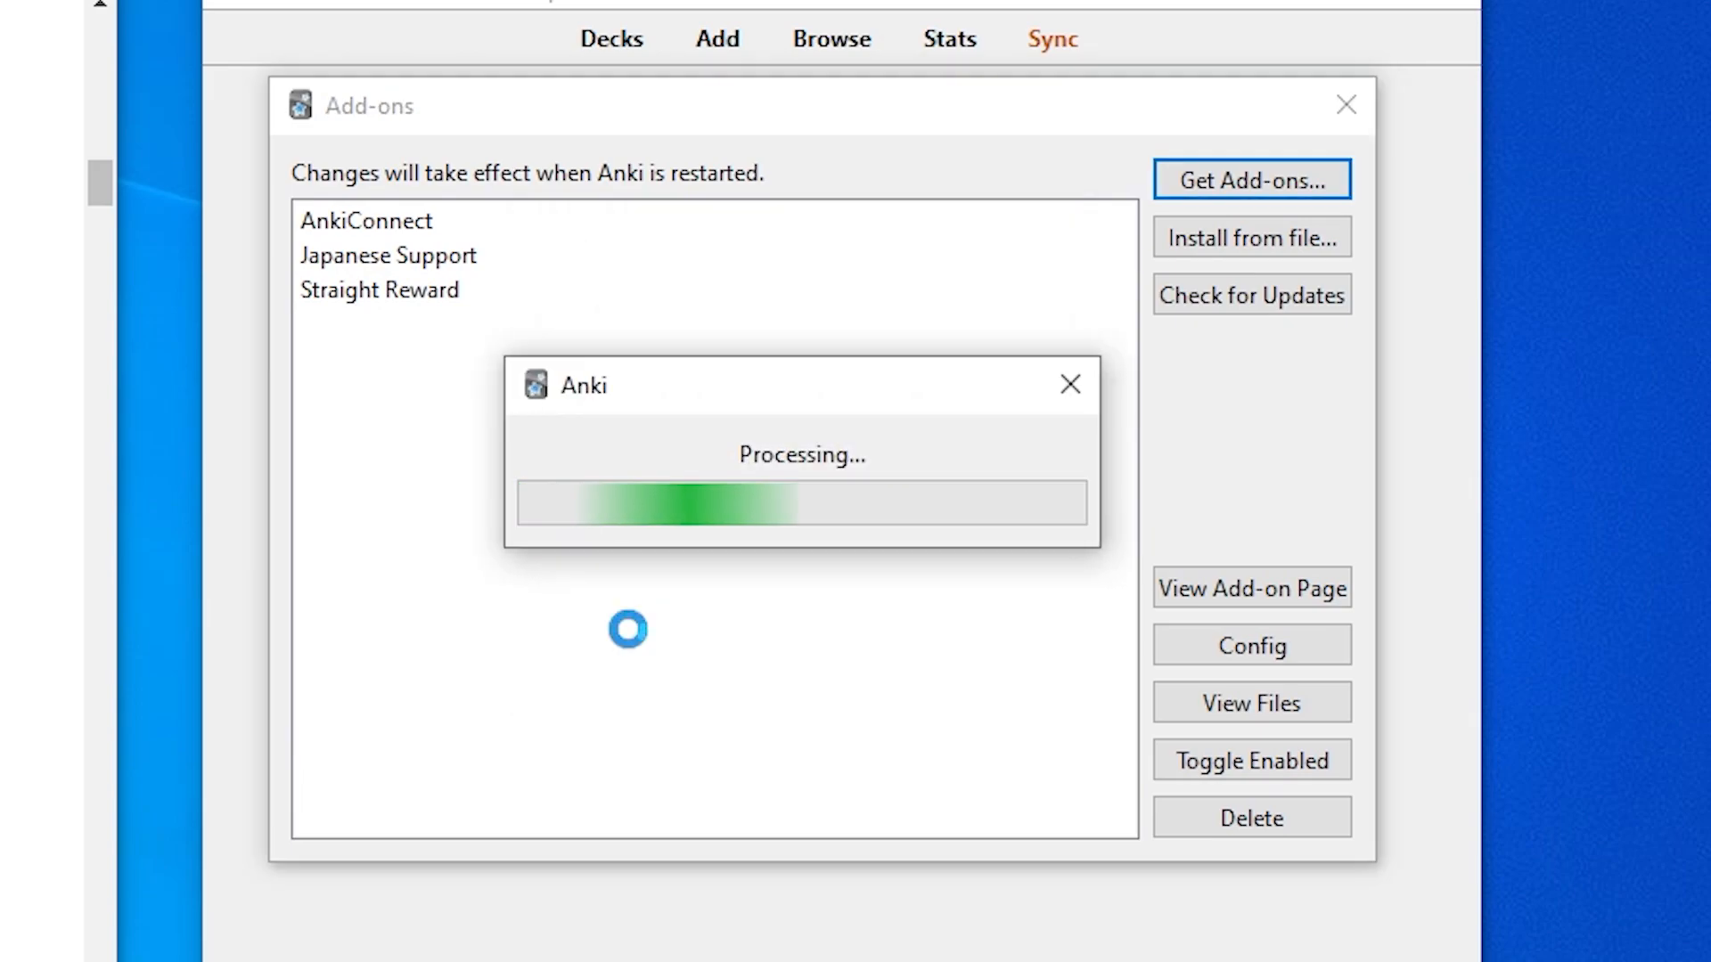
pyautogui.click(1345, 96)
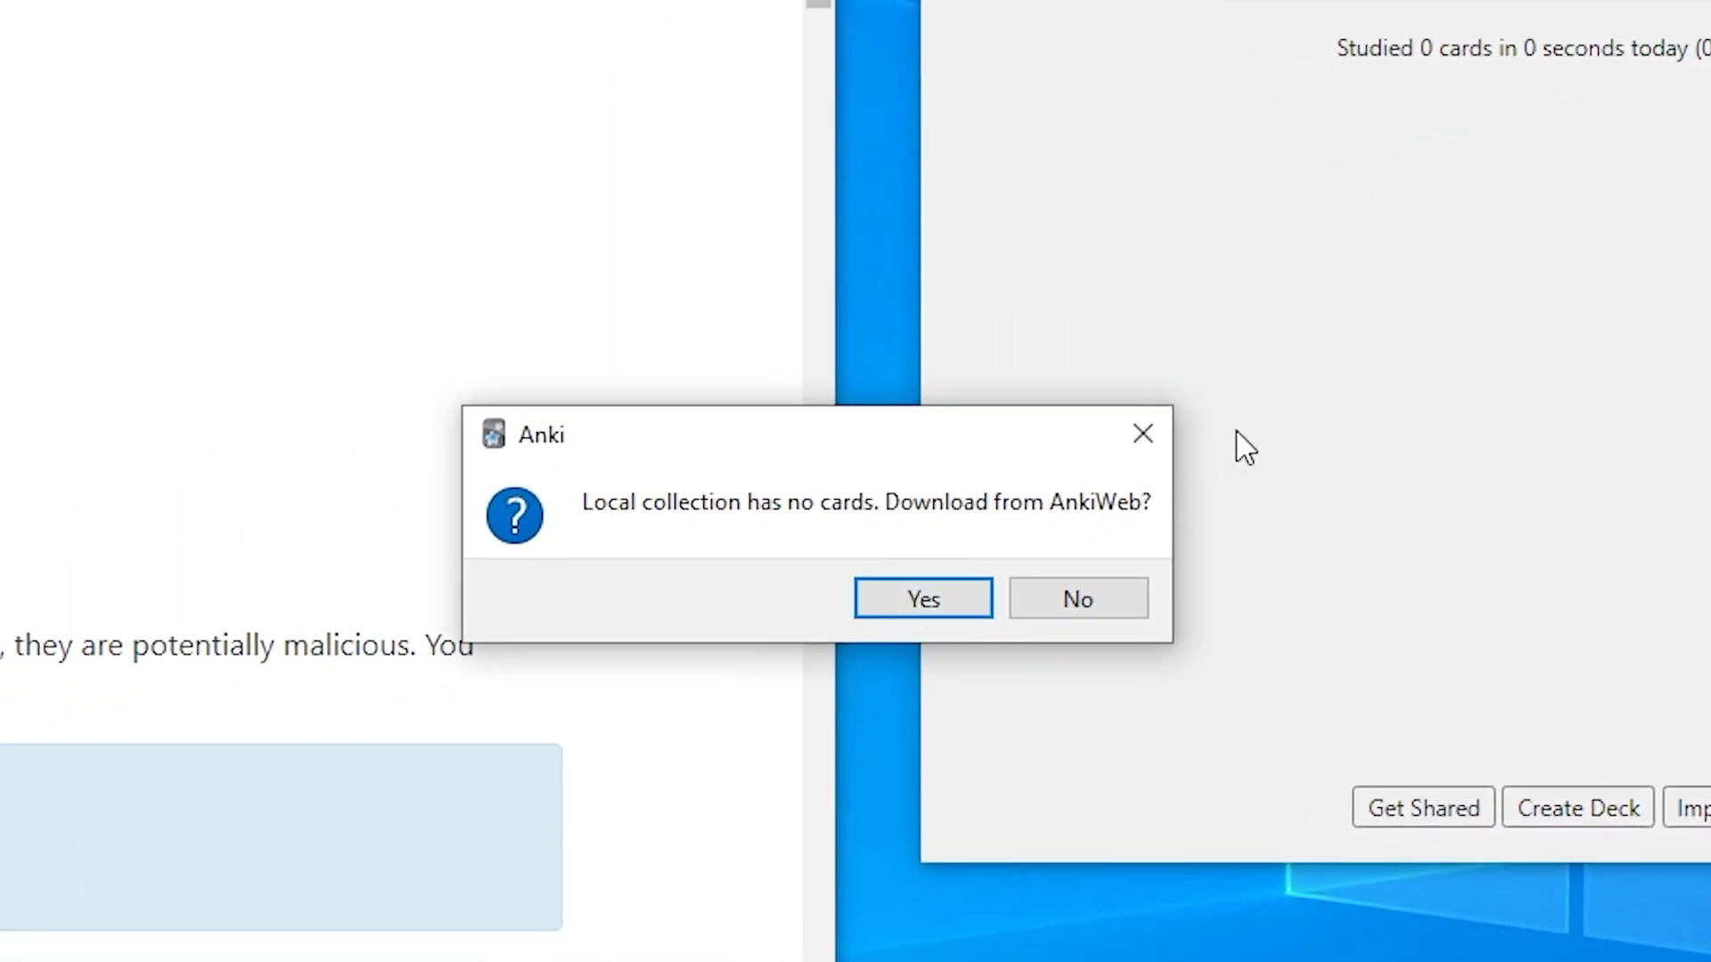
# Step: Close Anki and the browser window, relaunch Anki and decline downloading the collection from AnkiWeb
pyautogui.click(1469, 565)
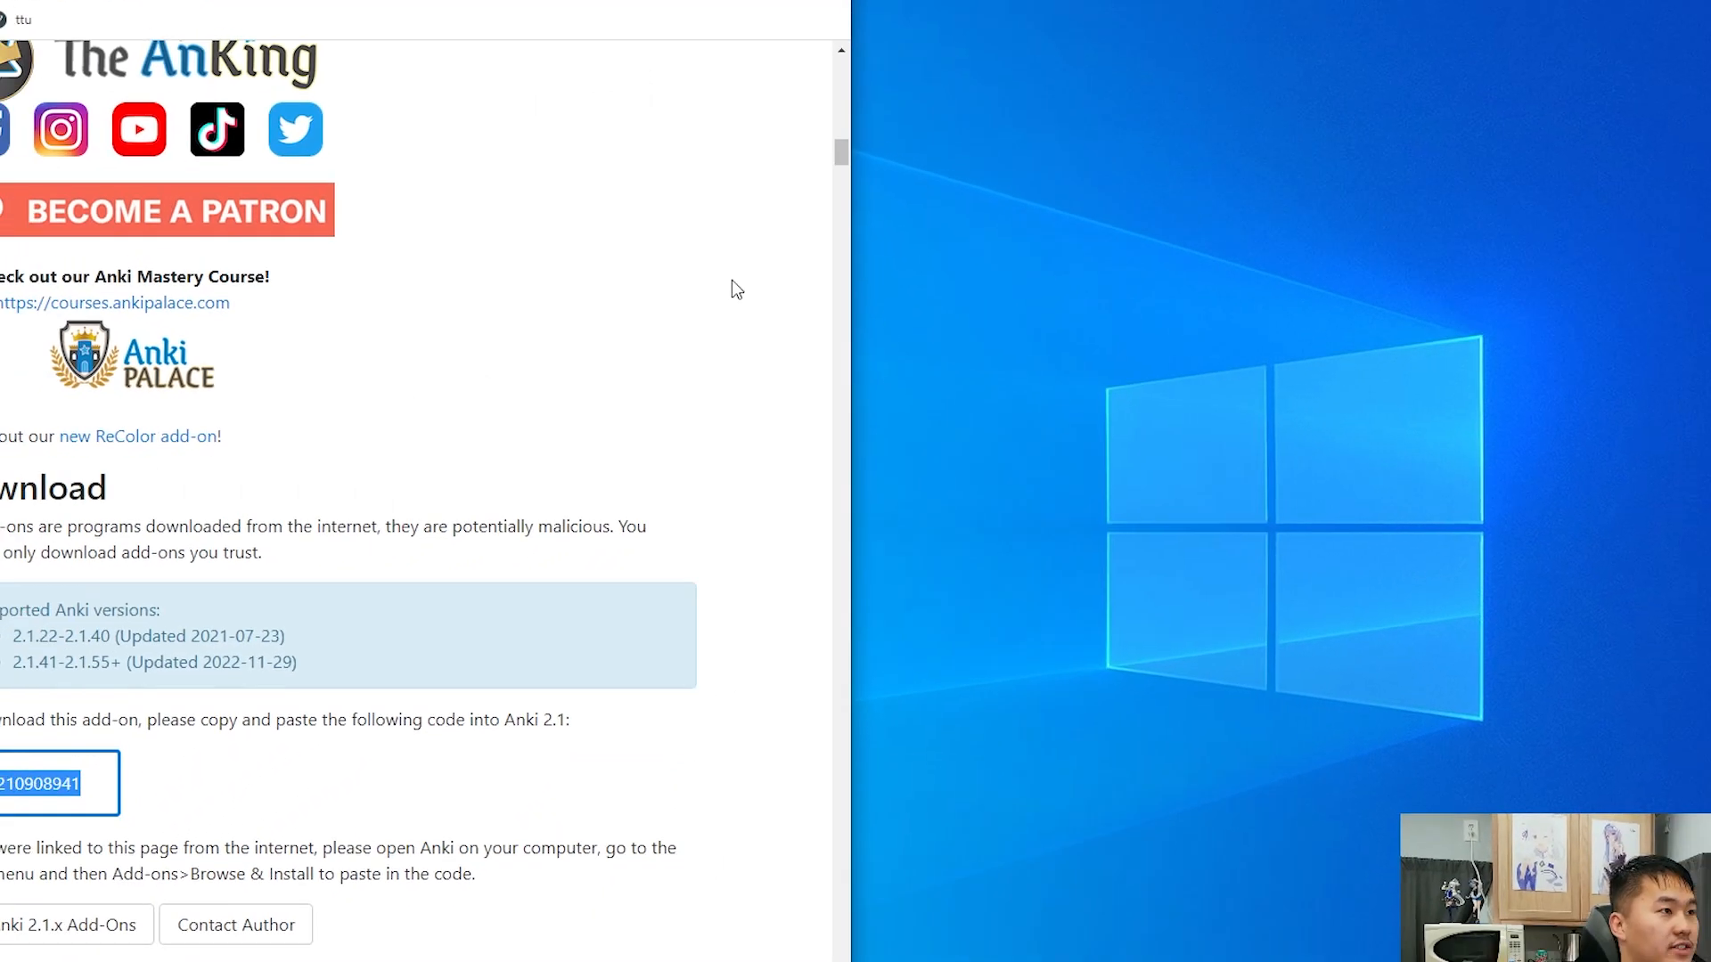
pyautogui.click(834, 13)
pyautogui.click(163, 946)
pyautogui.write('anki')
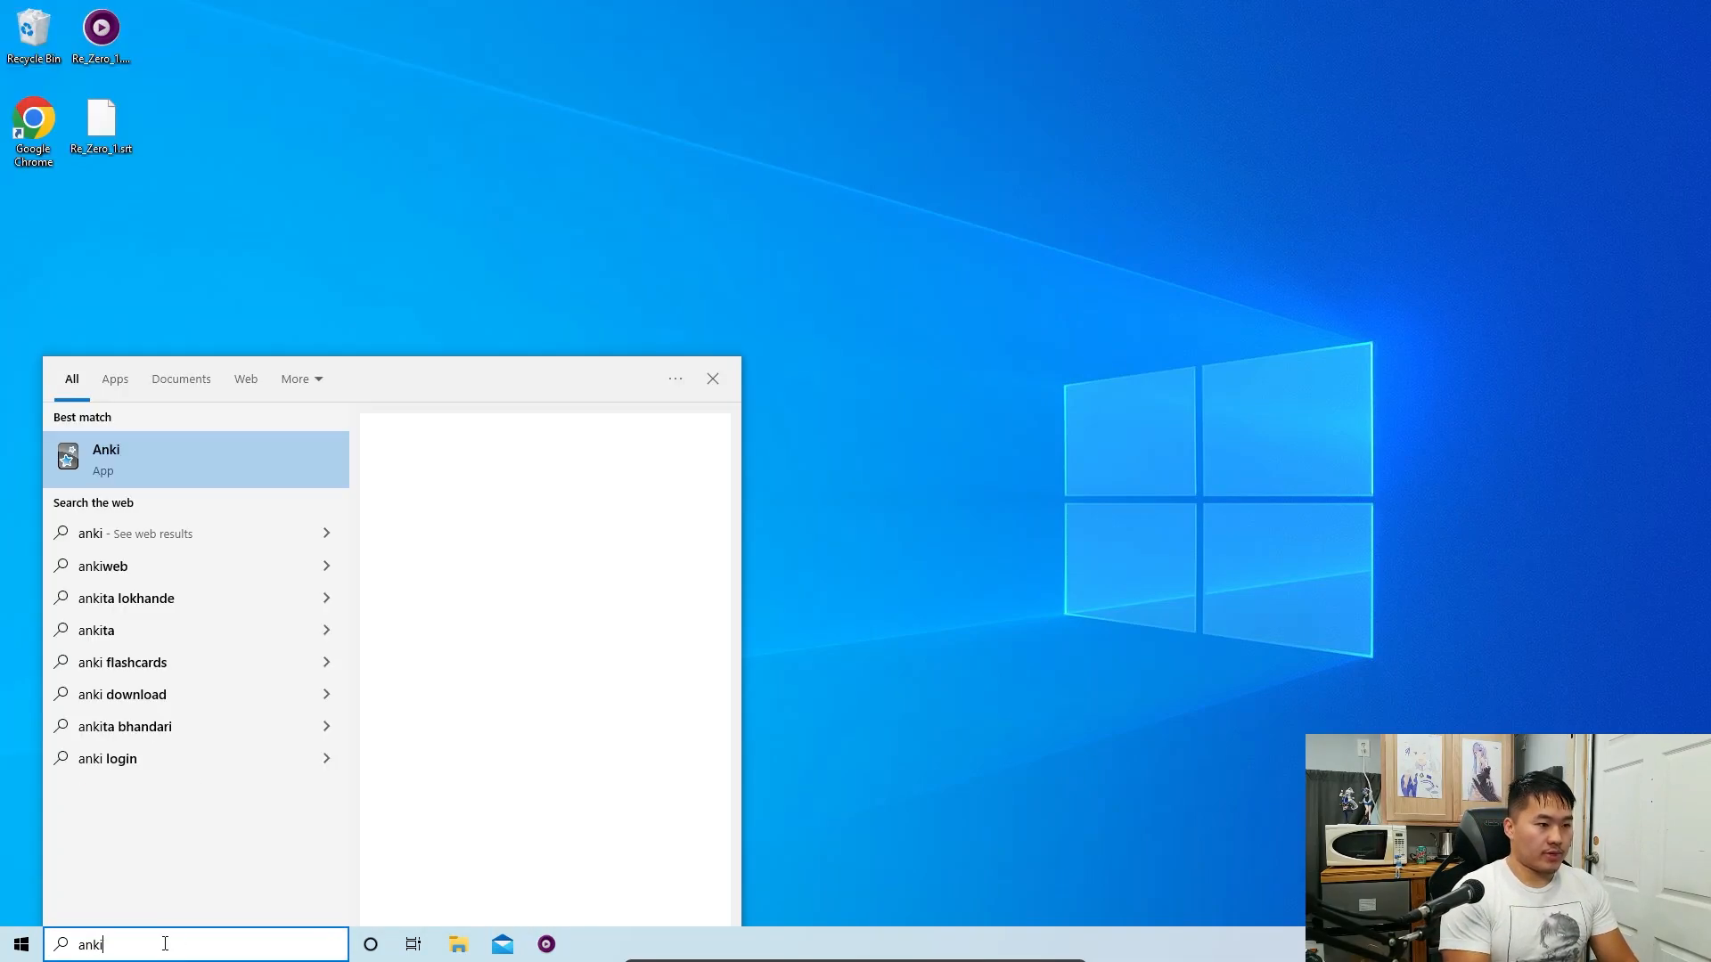
pyautogui.press('Return')
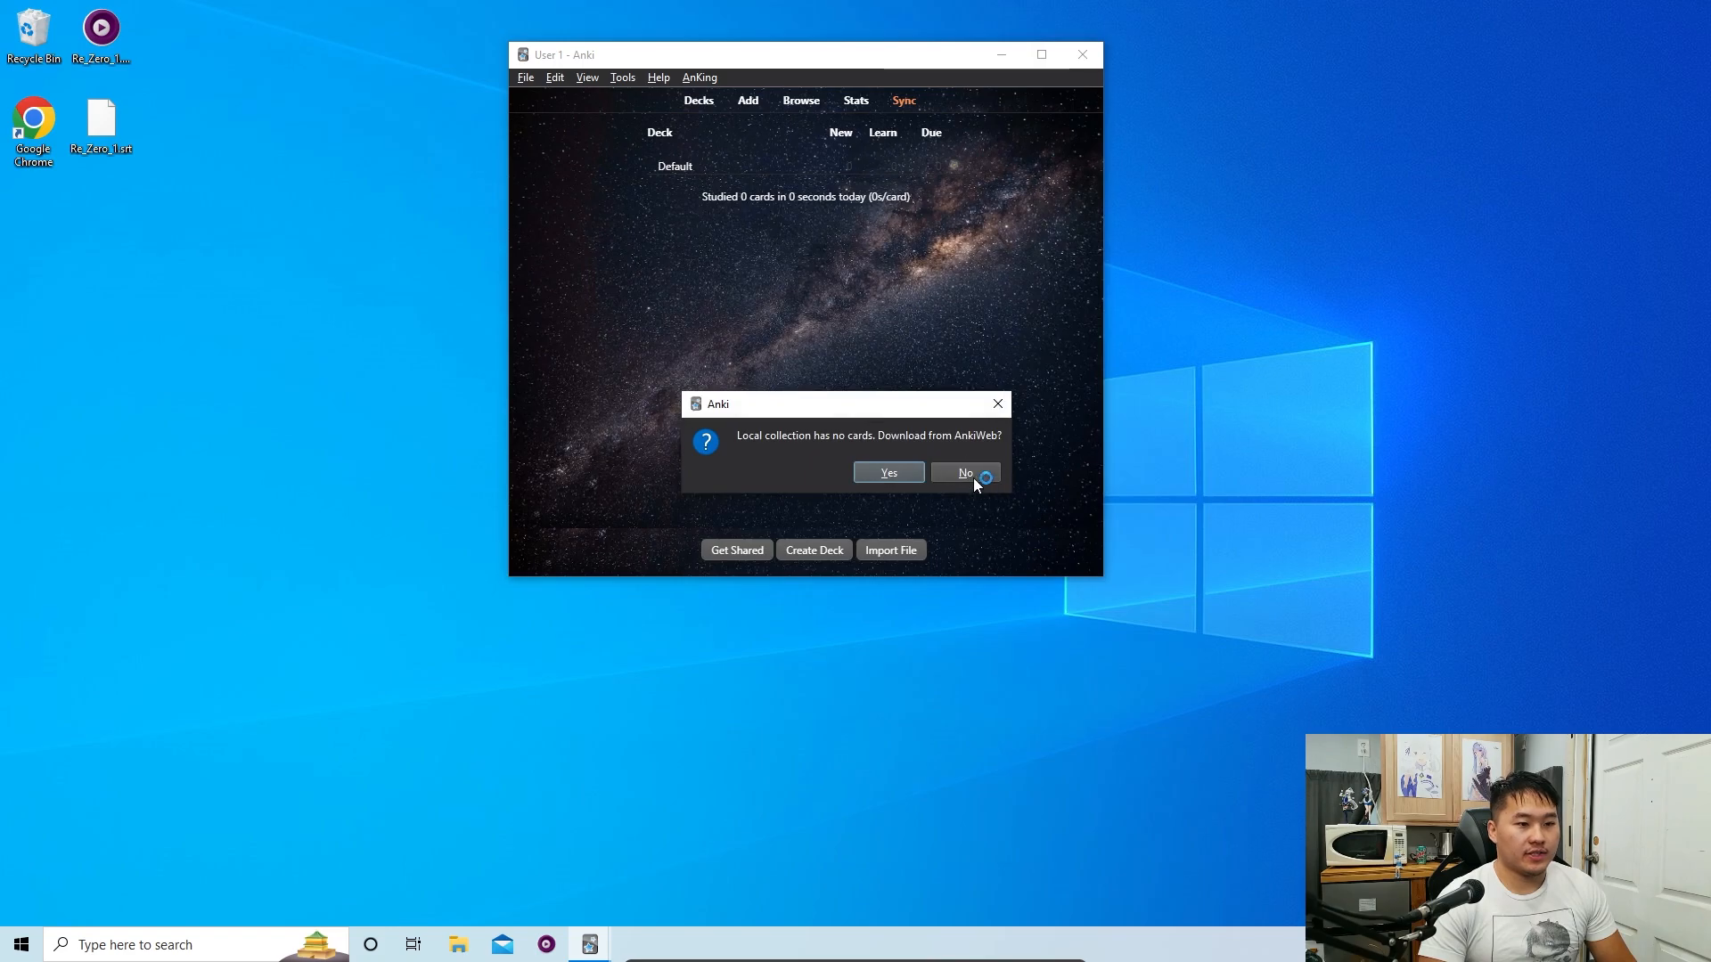
pyautogui.click(969, 475)
# Step: Select the Dark theme in Anki's Preferences and close them
pyautogui.click(623, 76)
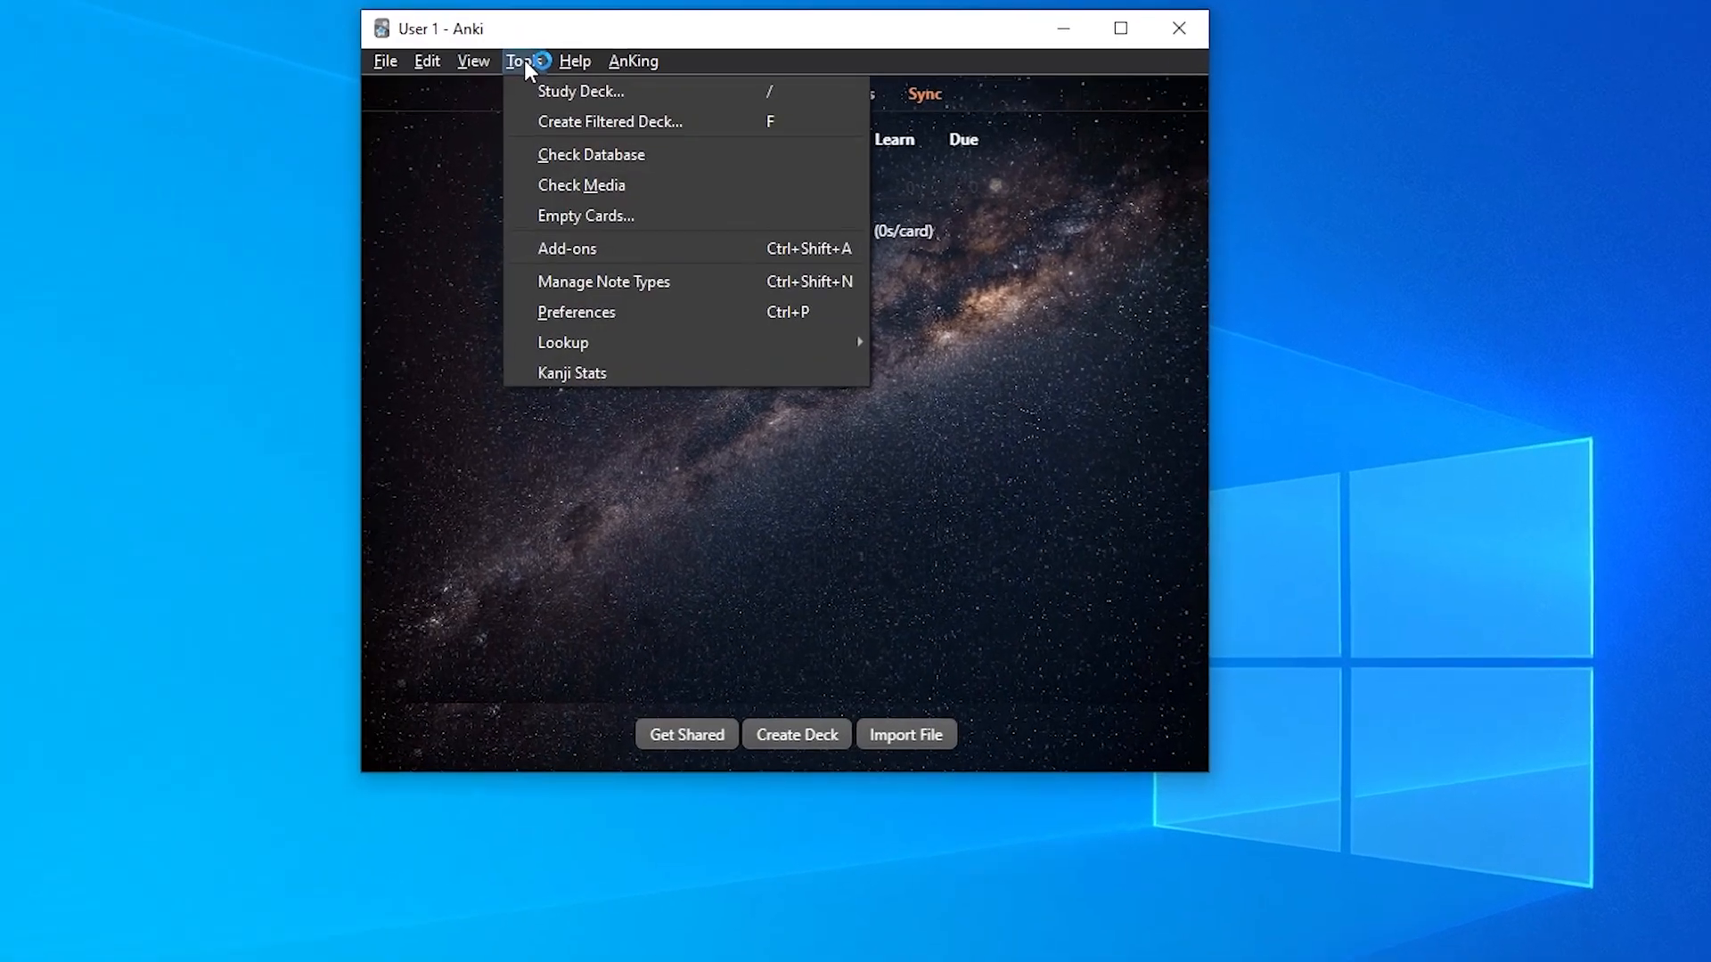
pyautogui.click(656, 253)
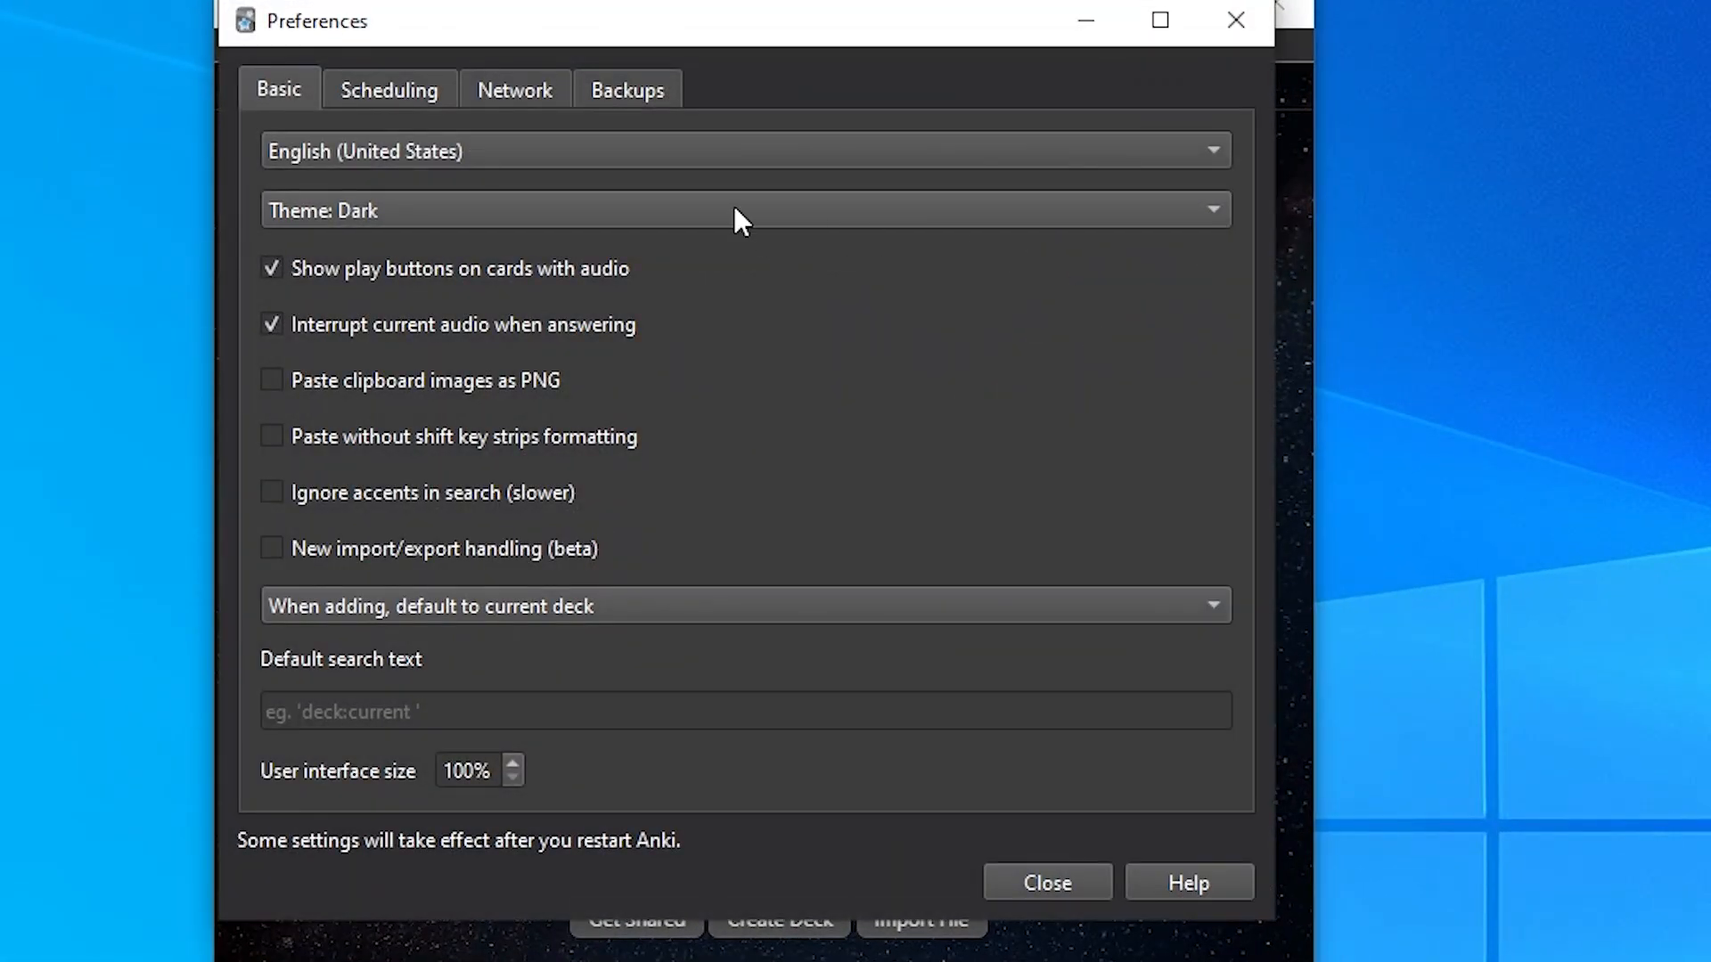
pyautogui.click(738, 214)
pyautogui.click(420, 219)
pyautogui.click(1048, 883)
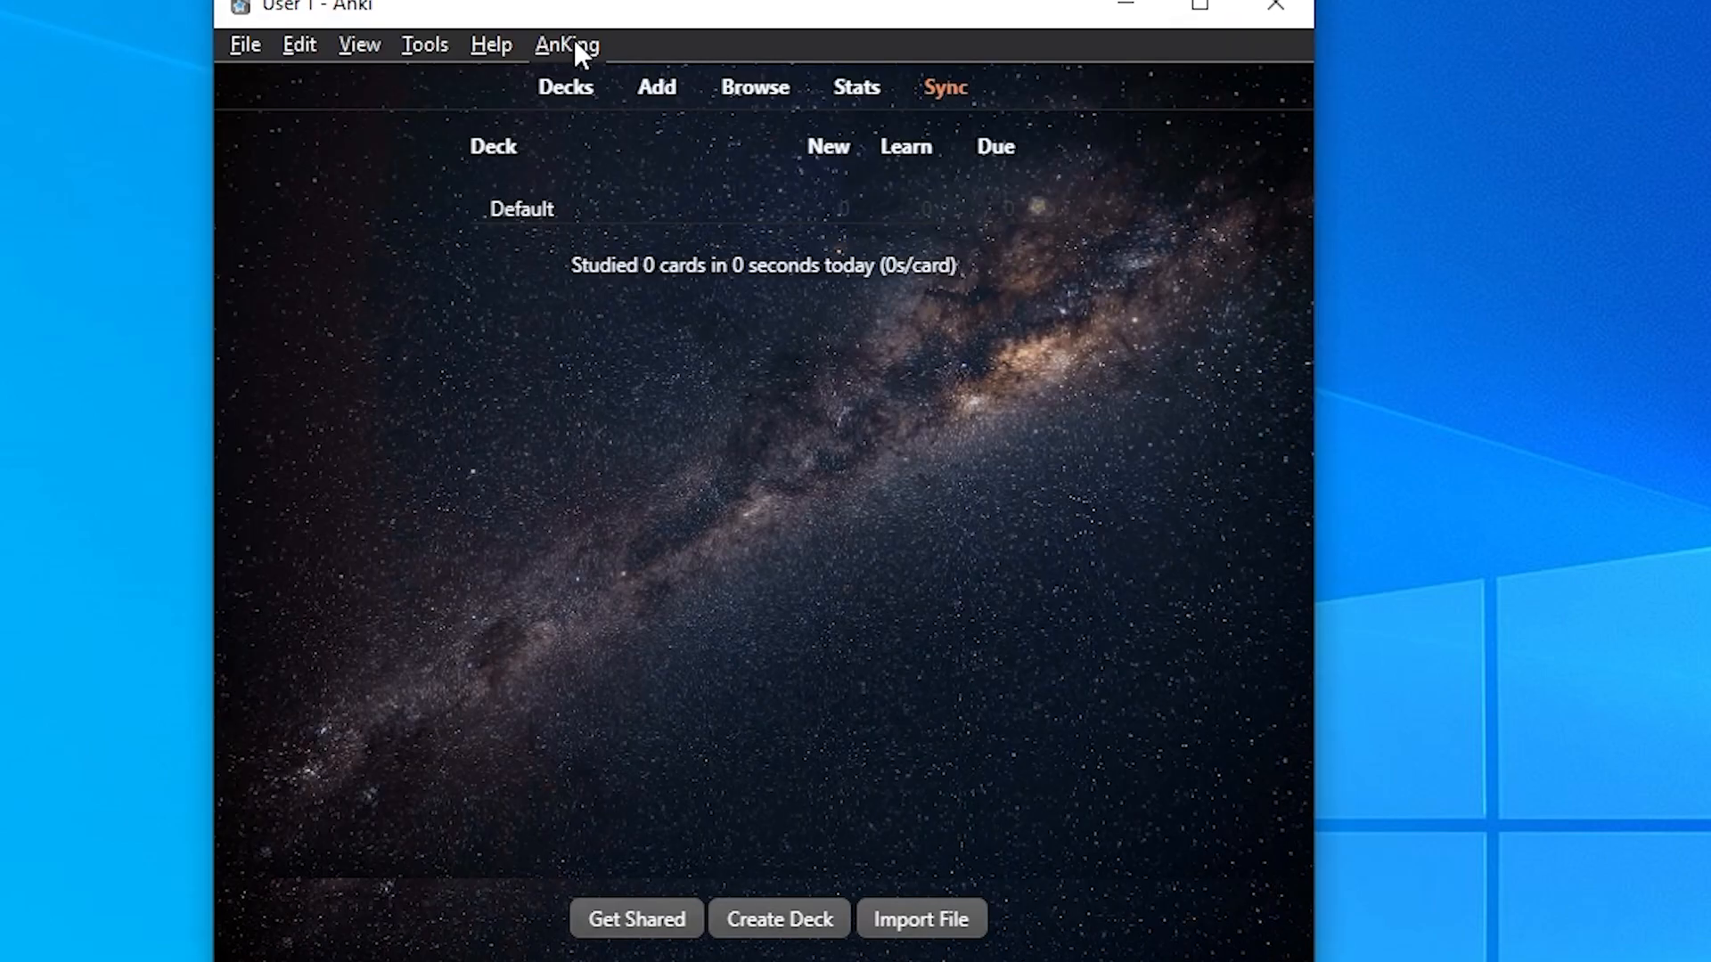
# Step: Open the AnKing background settings, browse for a background image and copy emilia.png from the Pictures folder
pyautogui.click(577, 44)
pyautogui.click(635, 118)
pyautogui.click(1142, 110)
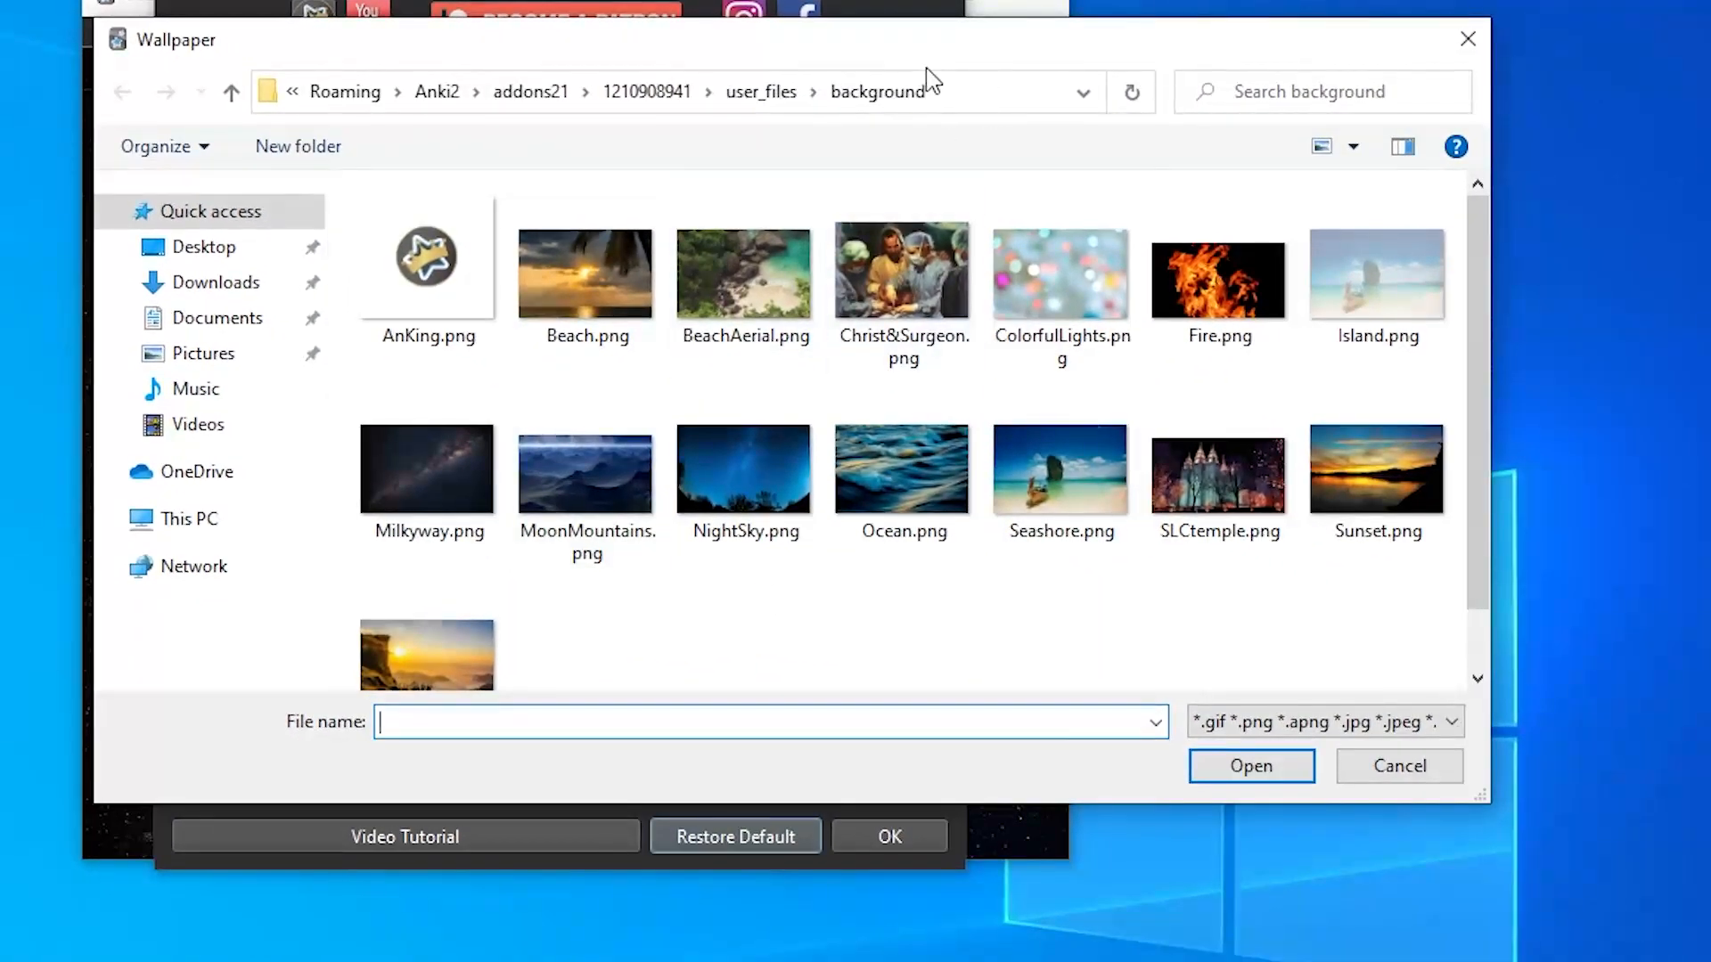
pyautogui.moveTo(920, 58); pyautogui.dragTo(1096, 172)
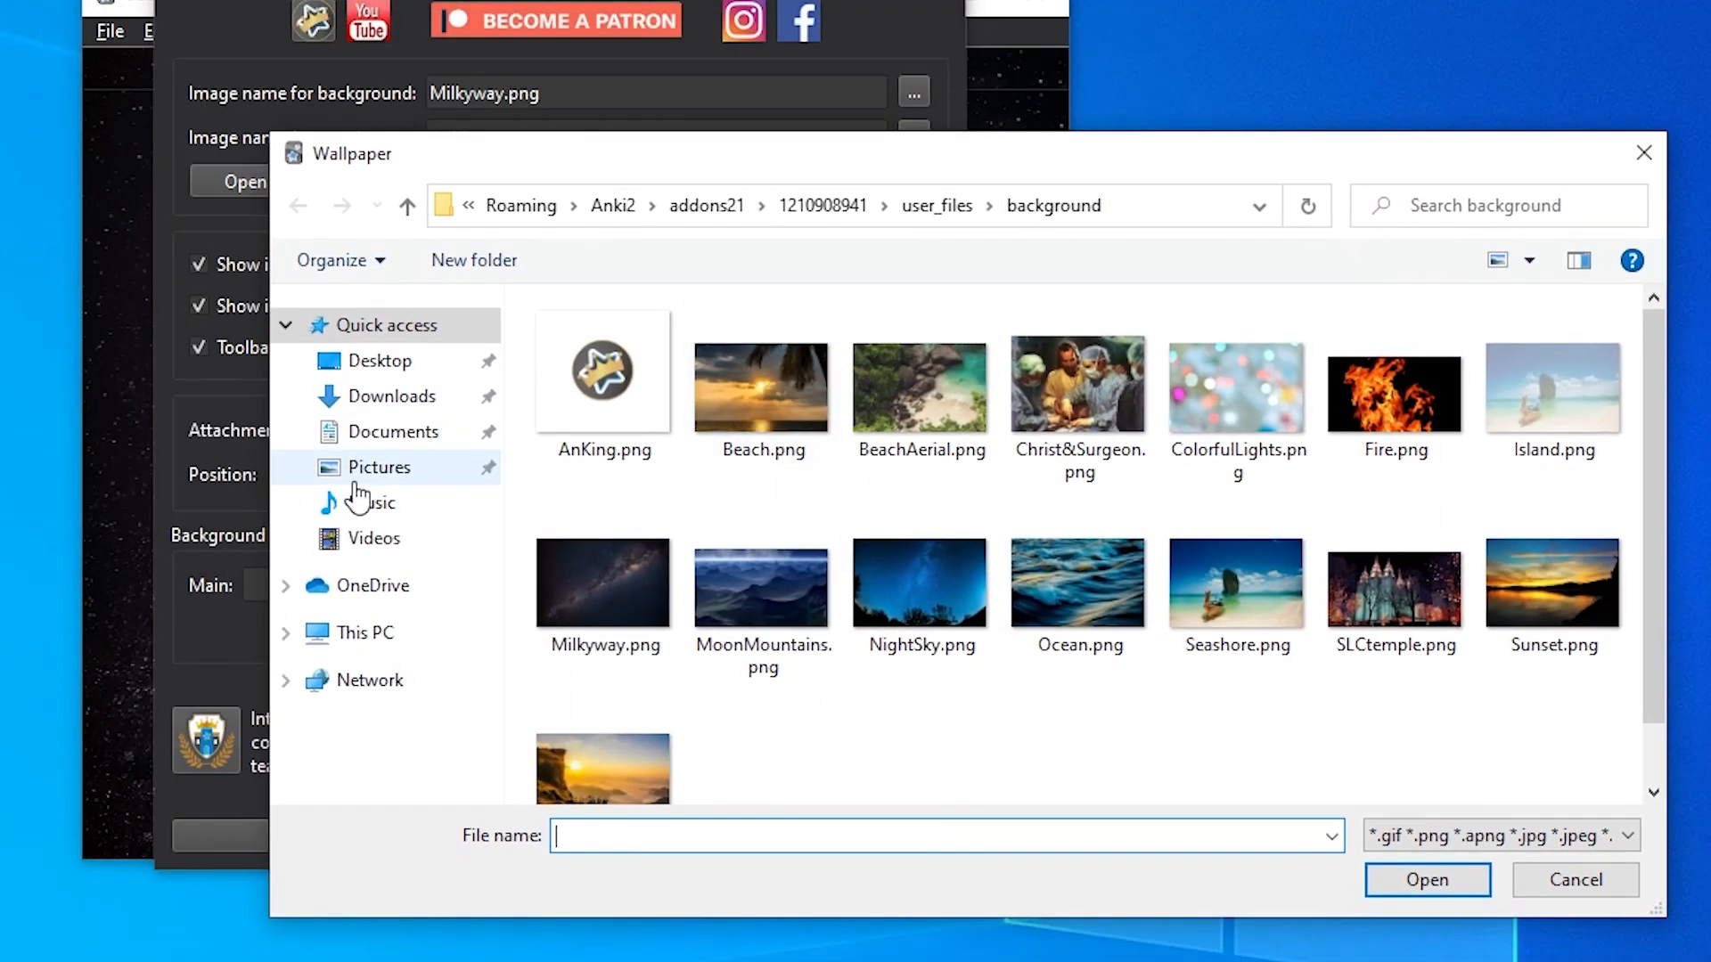
pyautogui.click(385, 472)
pyautogui.click(929, 392)
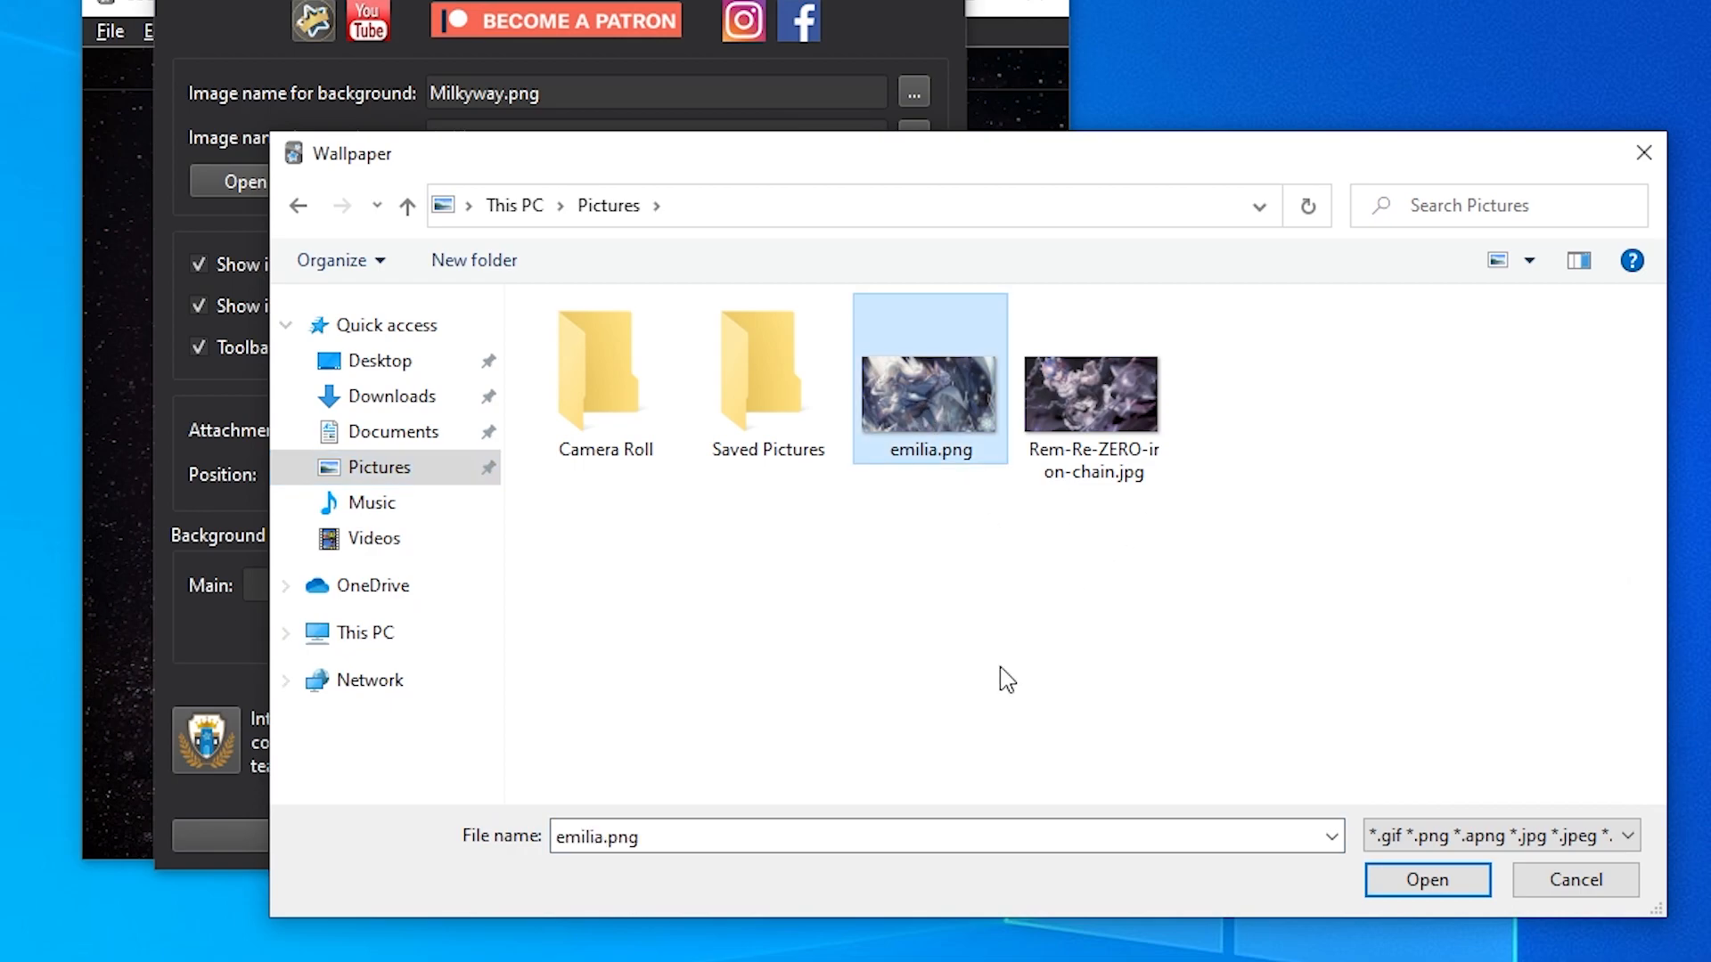
pyautogui.rightClick(927, 434)
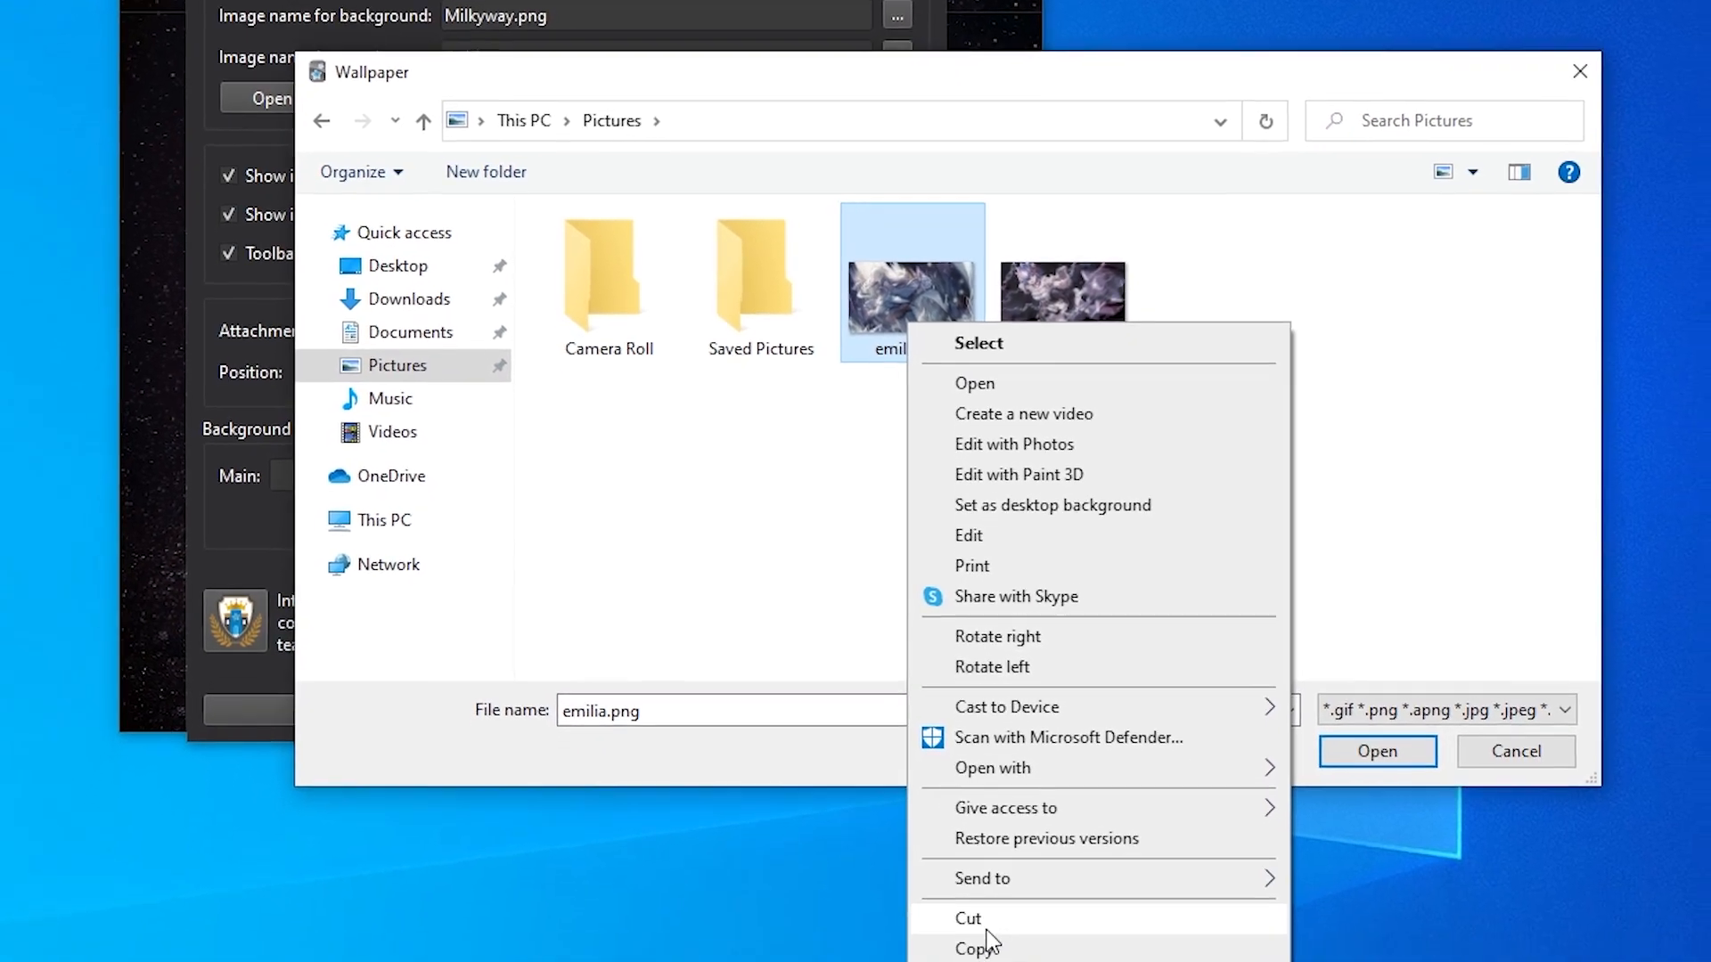
pyautogui.click(1007, 961)
pyautogui.click(749, 89)
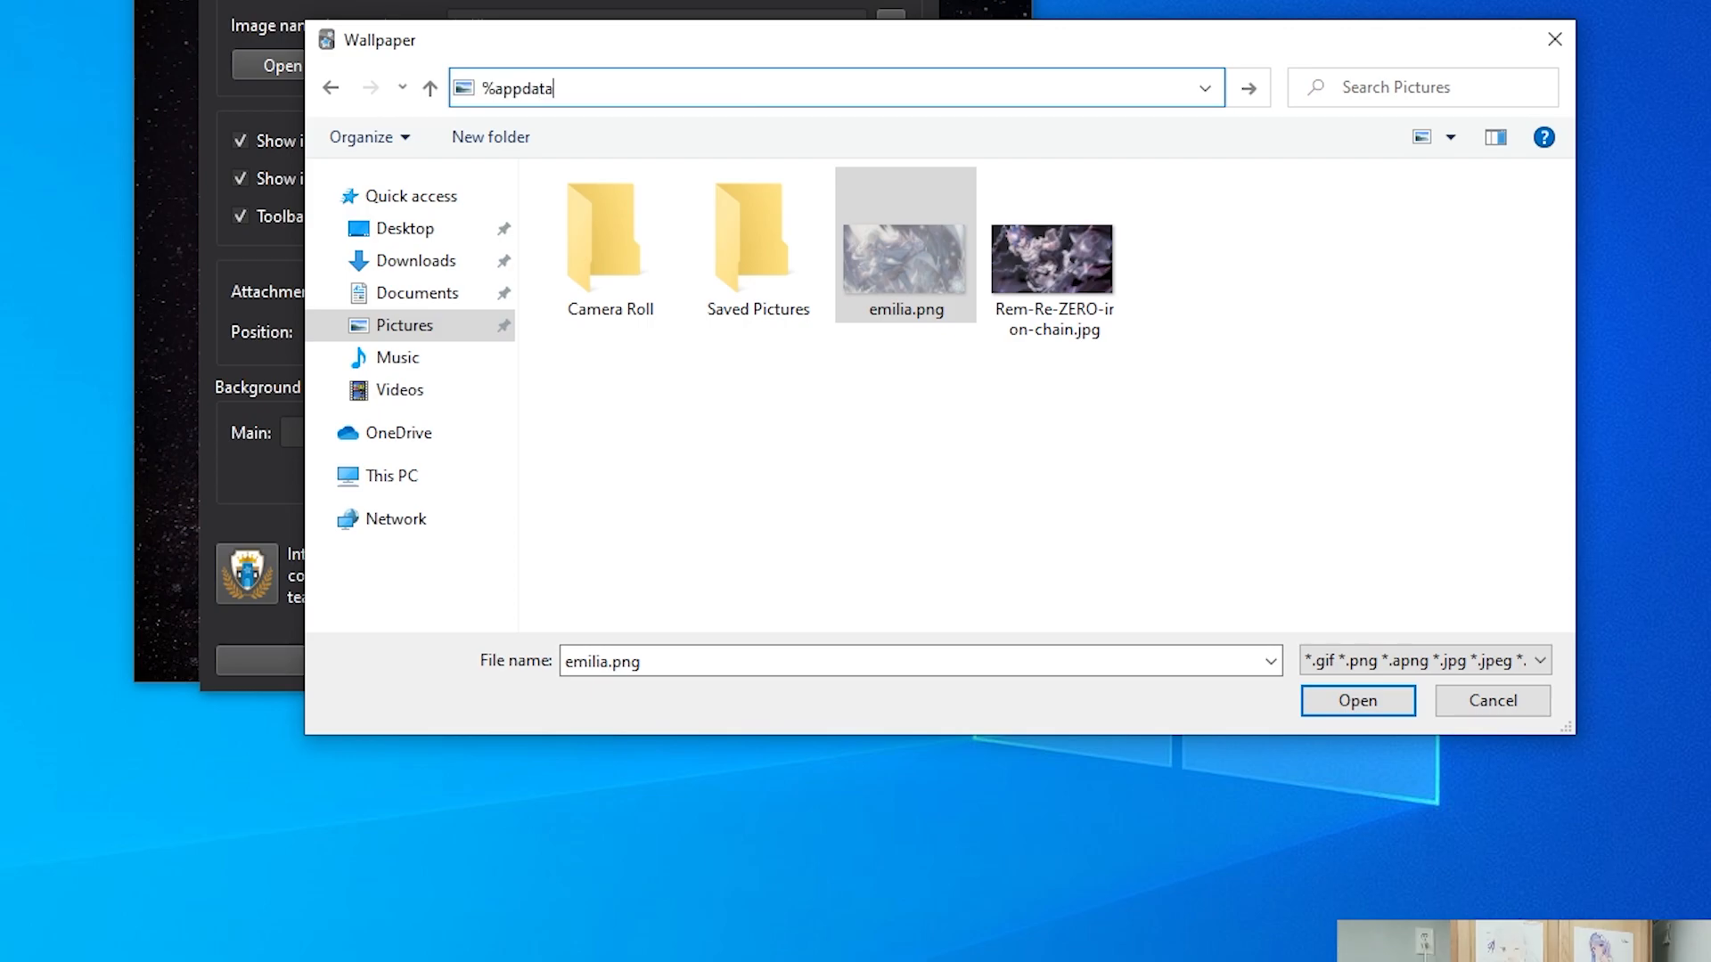
pyautogui.press('Return')
pyautogui.doubleClick(611, 246)
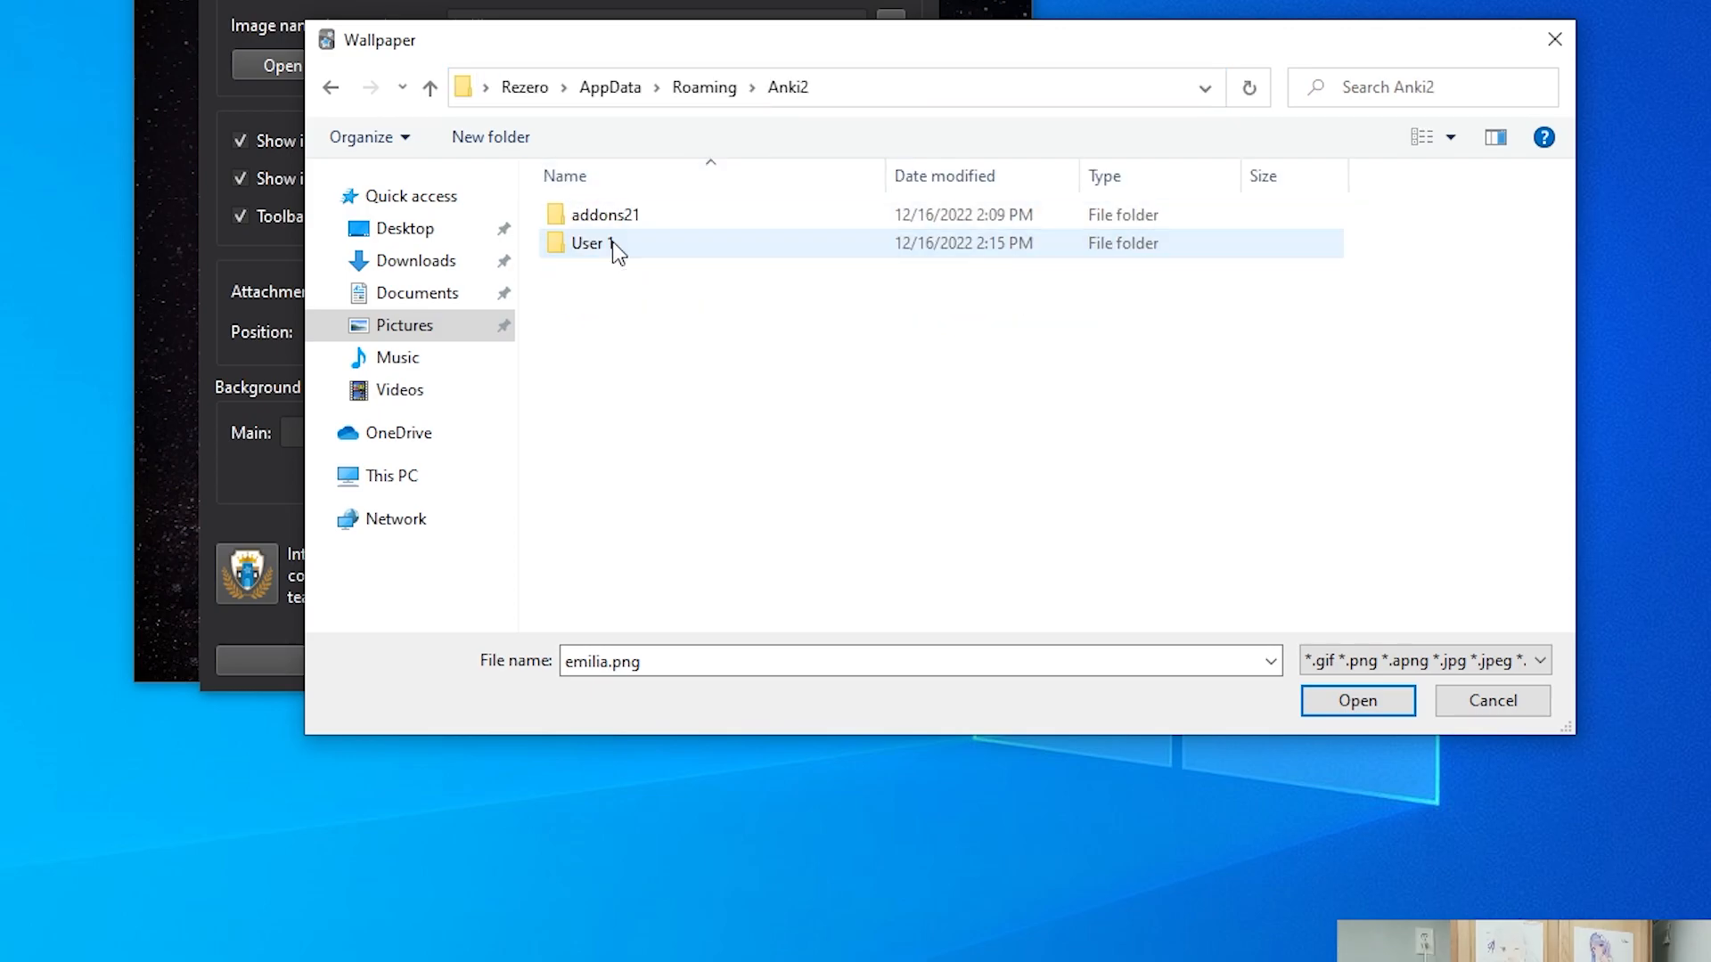
pyautogui.doubleClick(651, 223)
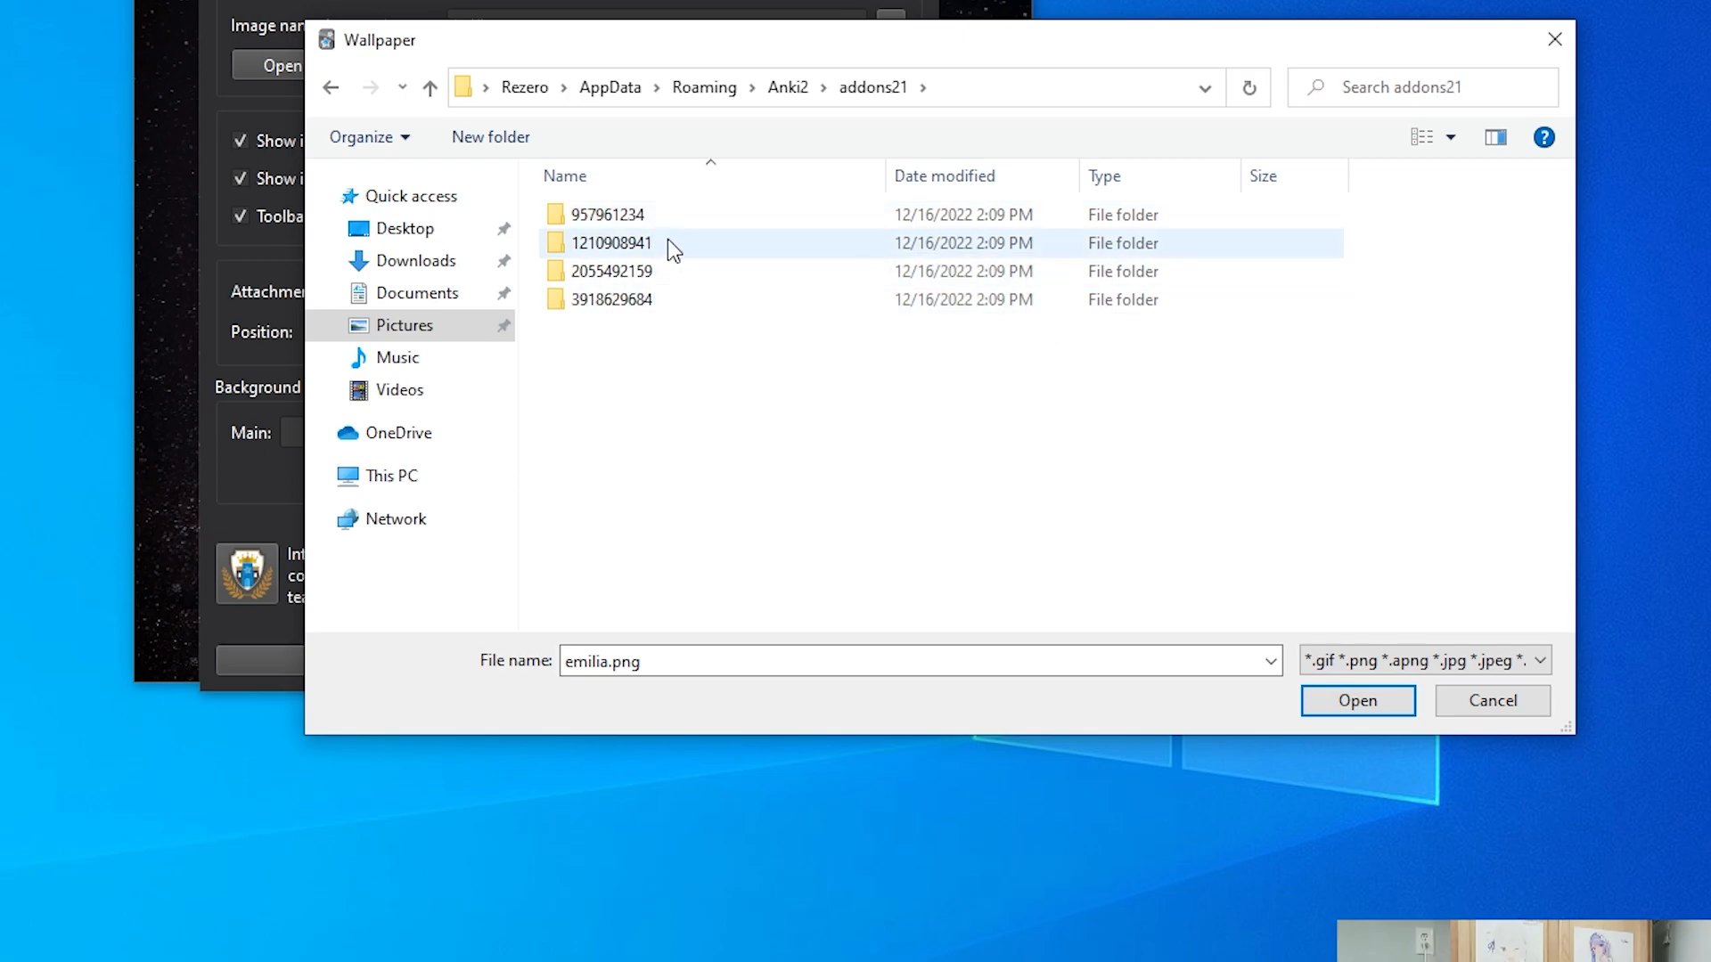
pyautogui.doubleClick(663, 244)
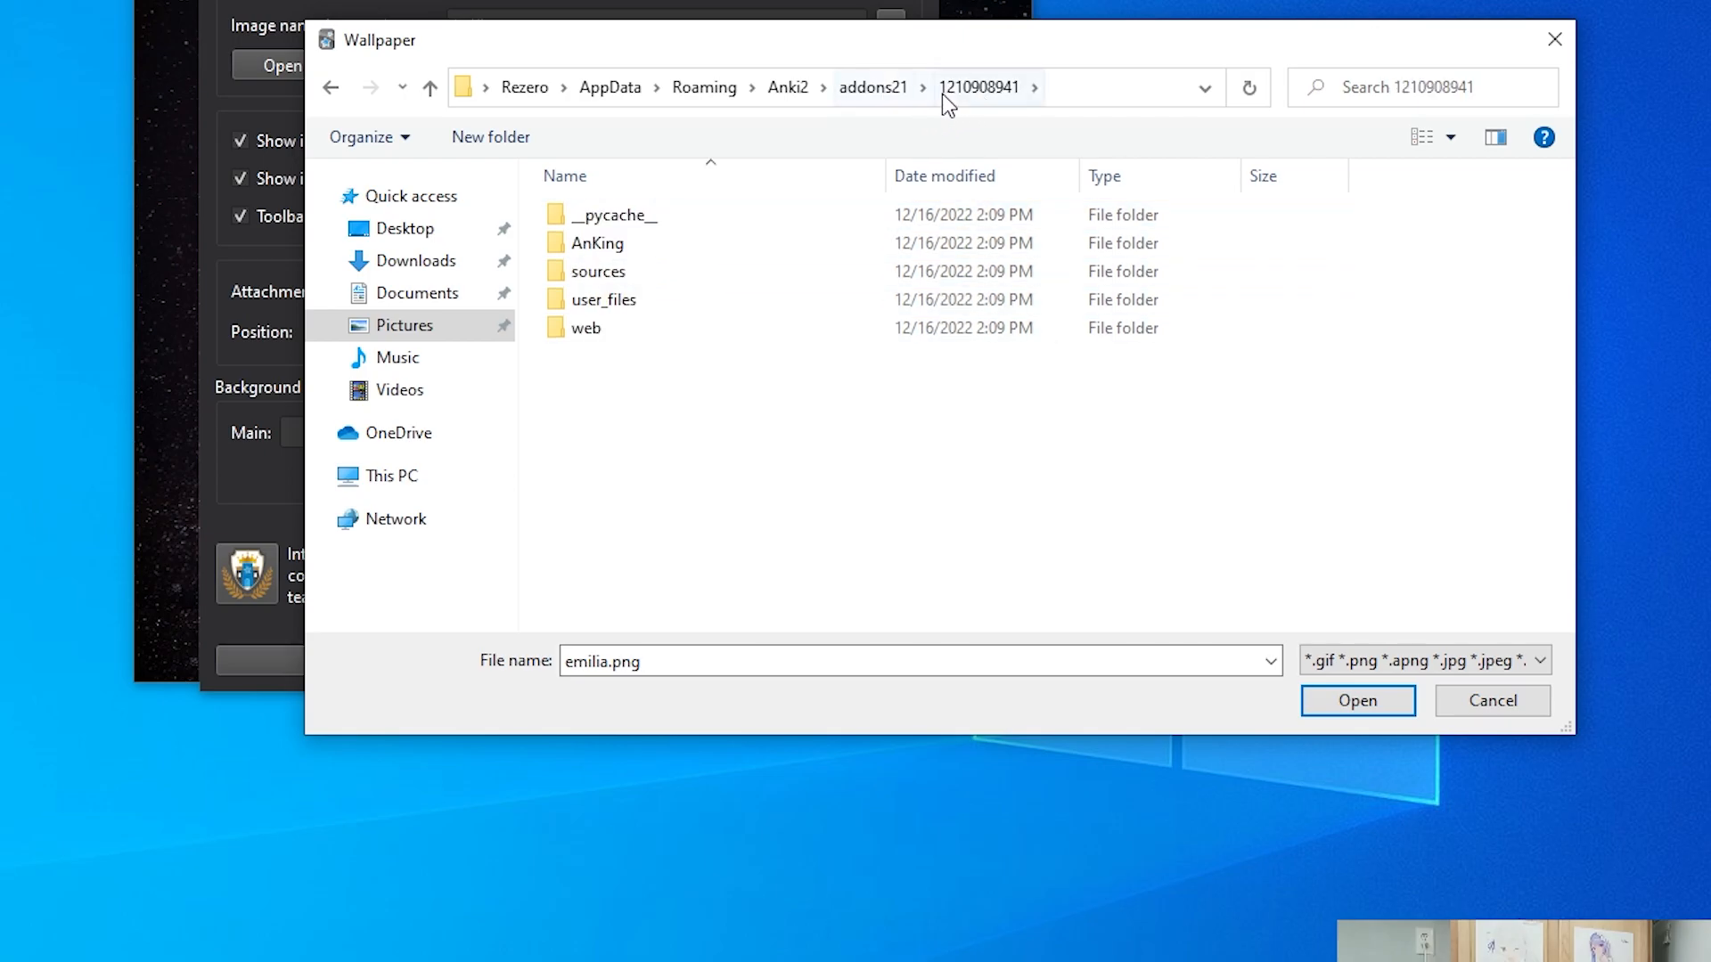
pyautogui.doubleClick(665, 272)
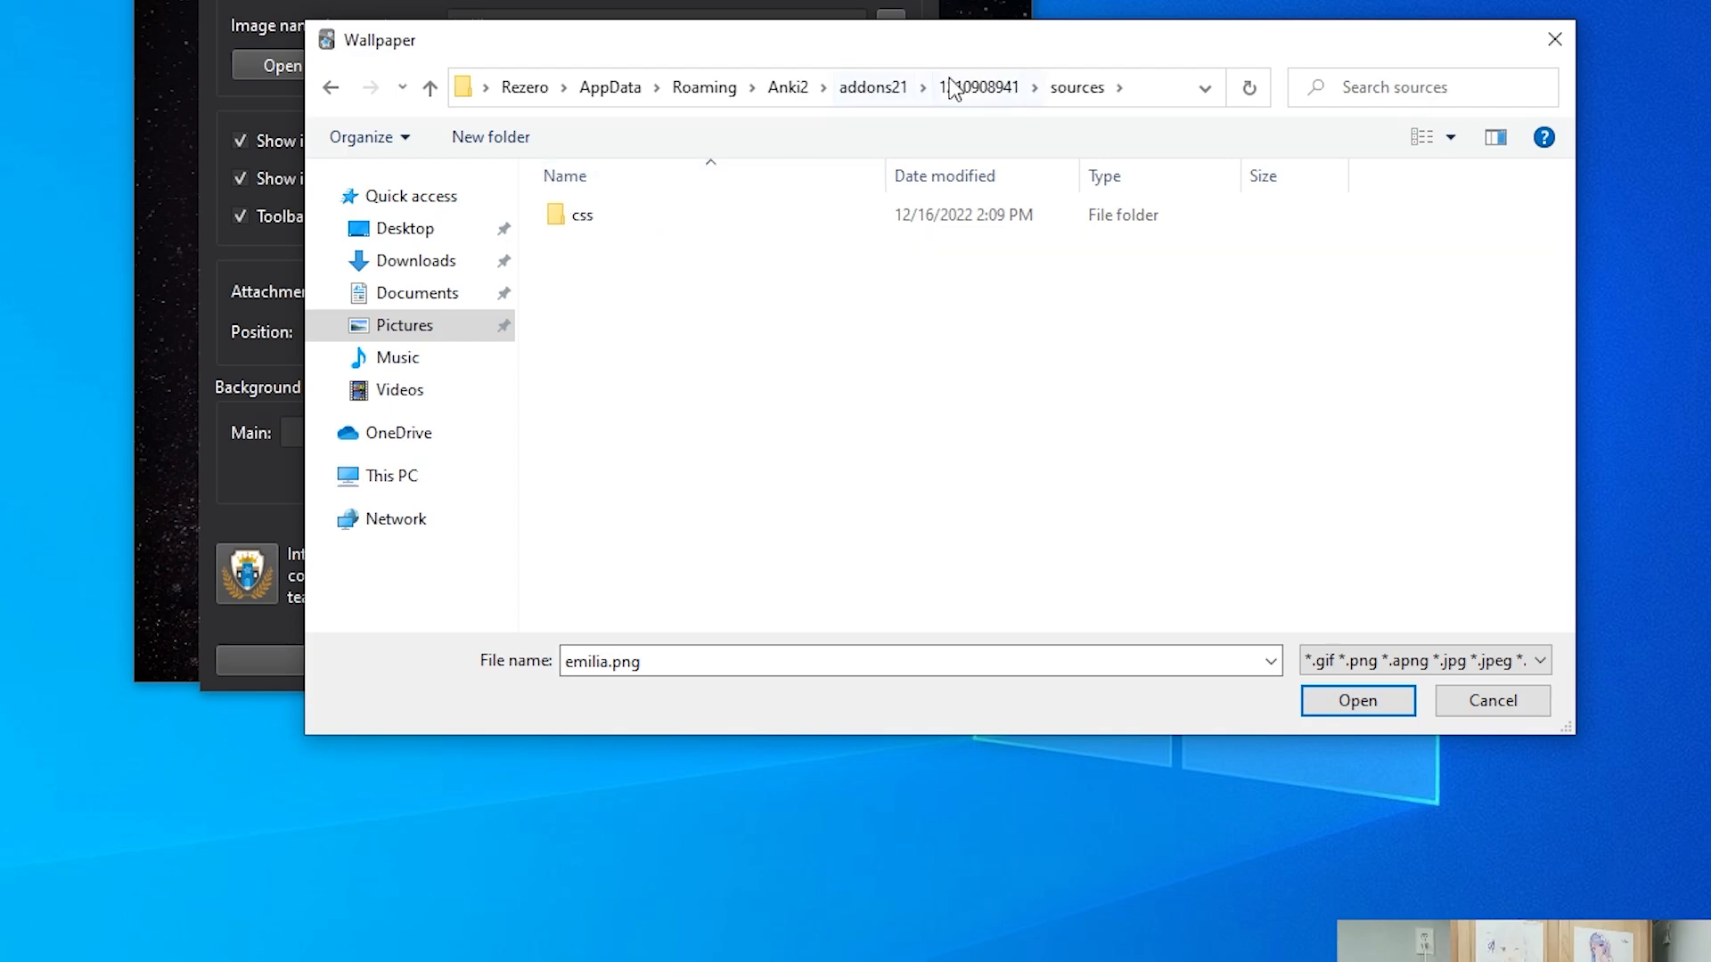
pyautogui.click(954, 86)
pyautogui.doubleClick(648, 301)
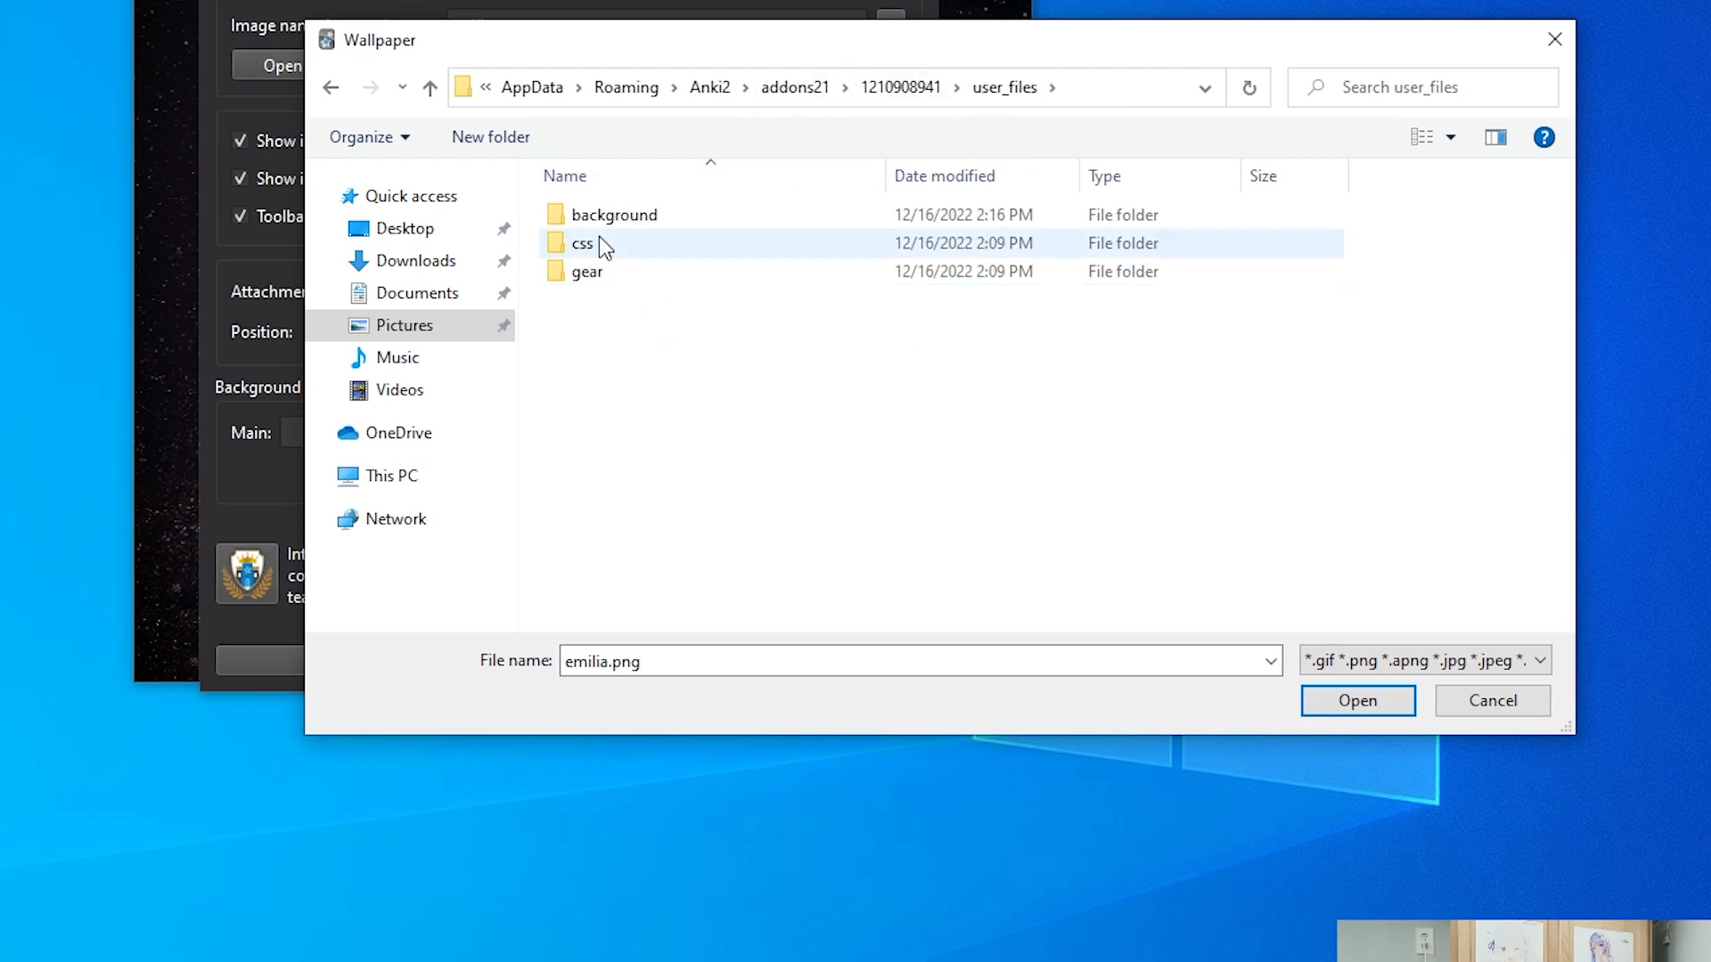
pyautogui.doubleClick(655, 225)
pyautogui.rightClick(832, 584)
pyautogui.click(921, 733)
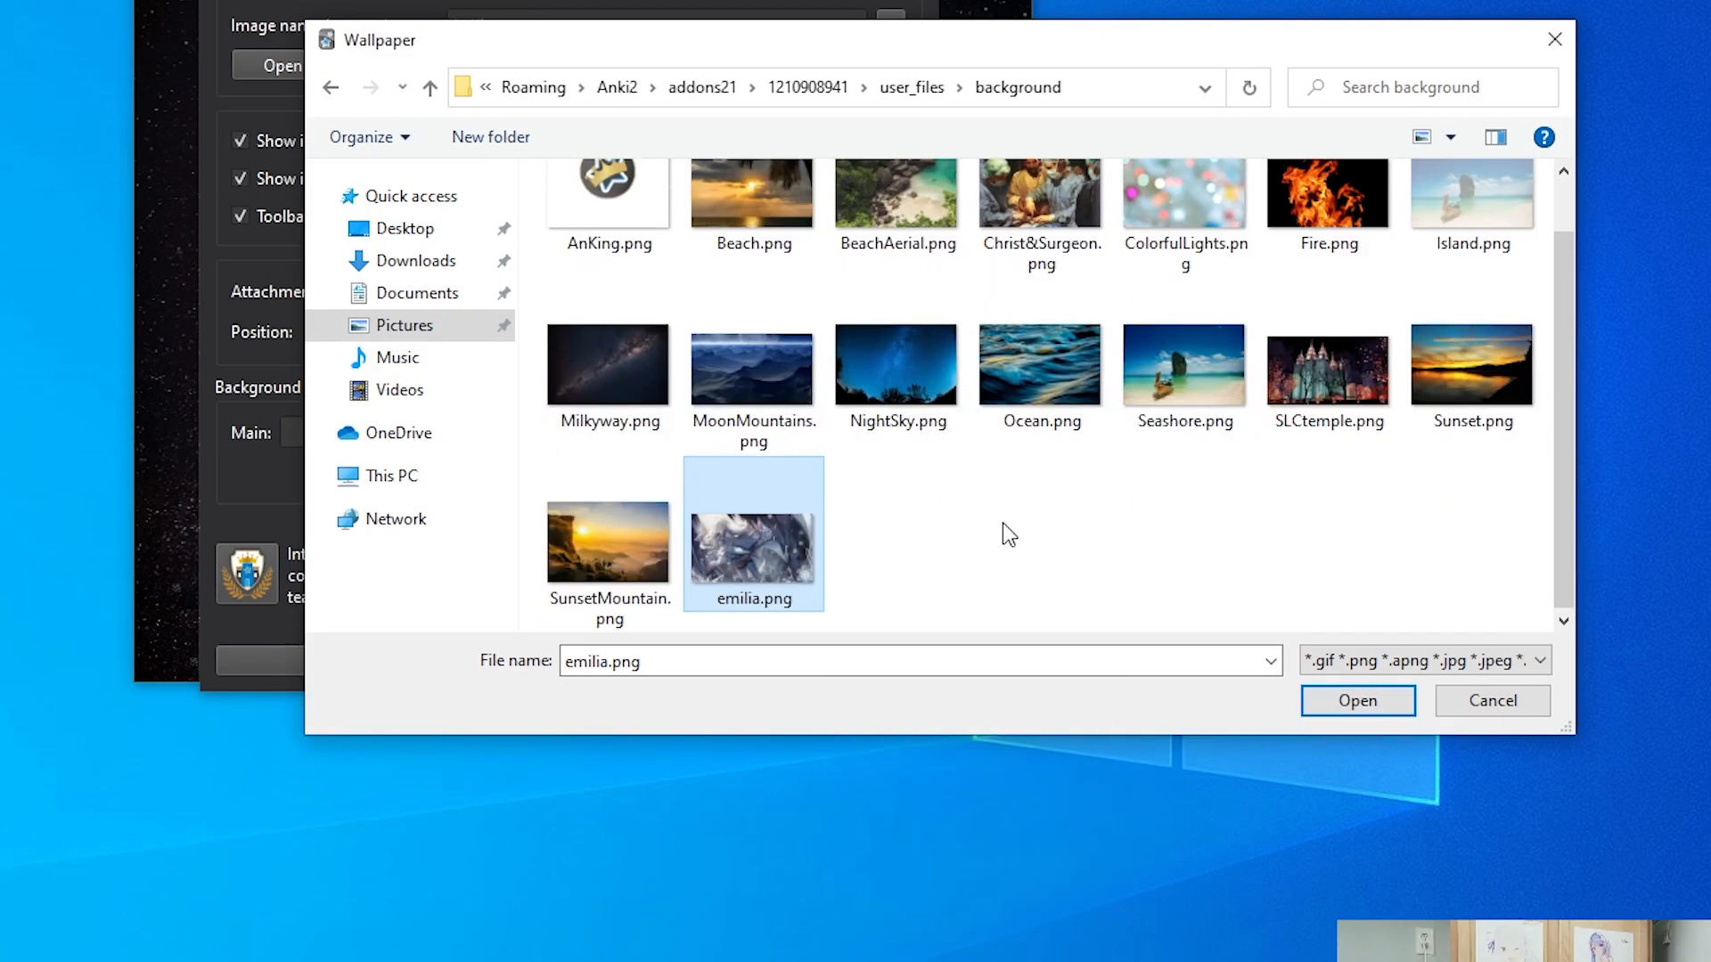
# Step: Use emilia.png as the background image, lower the review background opacity to about half and confirm the settings
pyautogui.click(1330, 698)
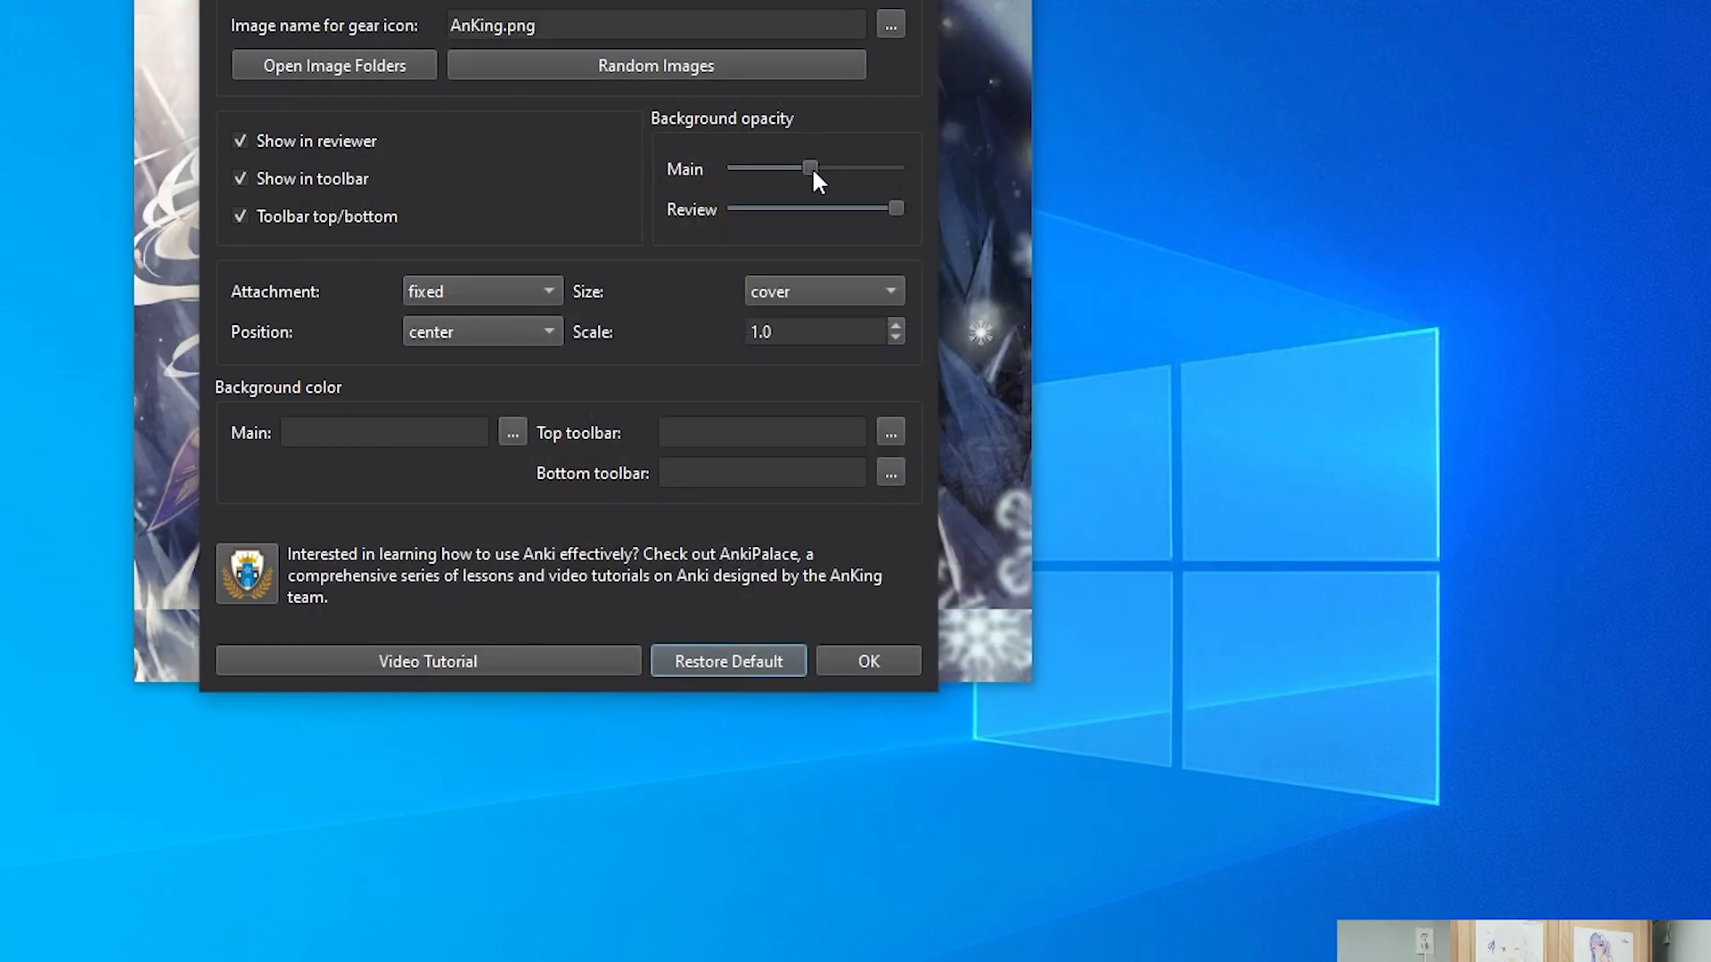
pyautogui.moveTo(677, 0); pyautogui.dragTo(1384, 0)
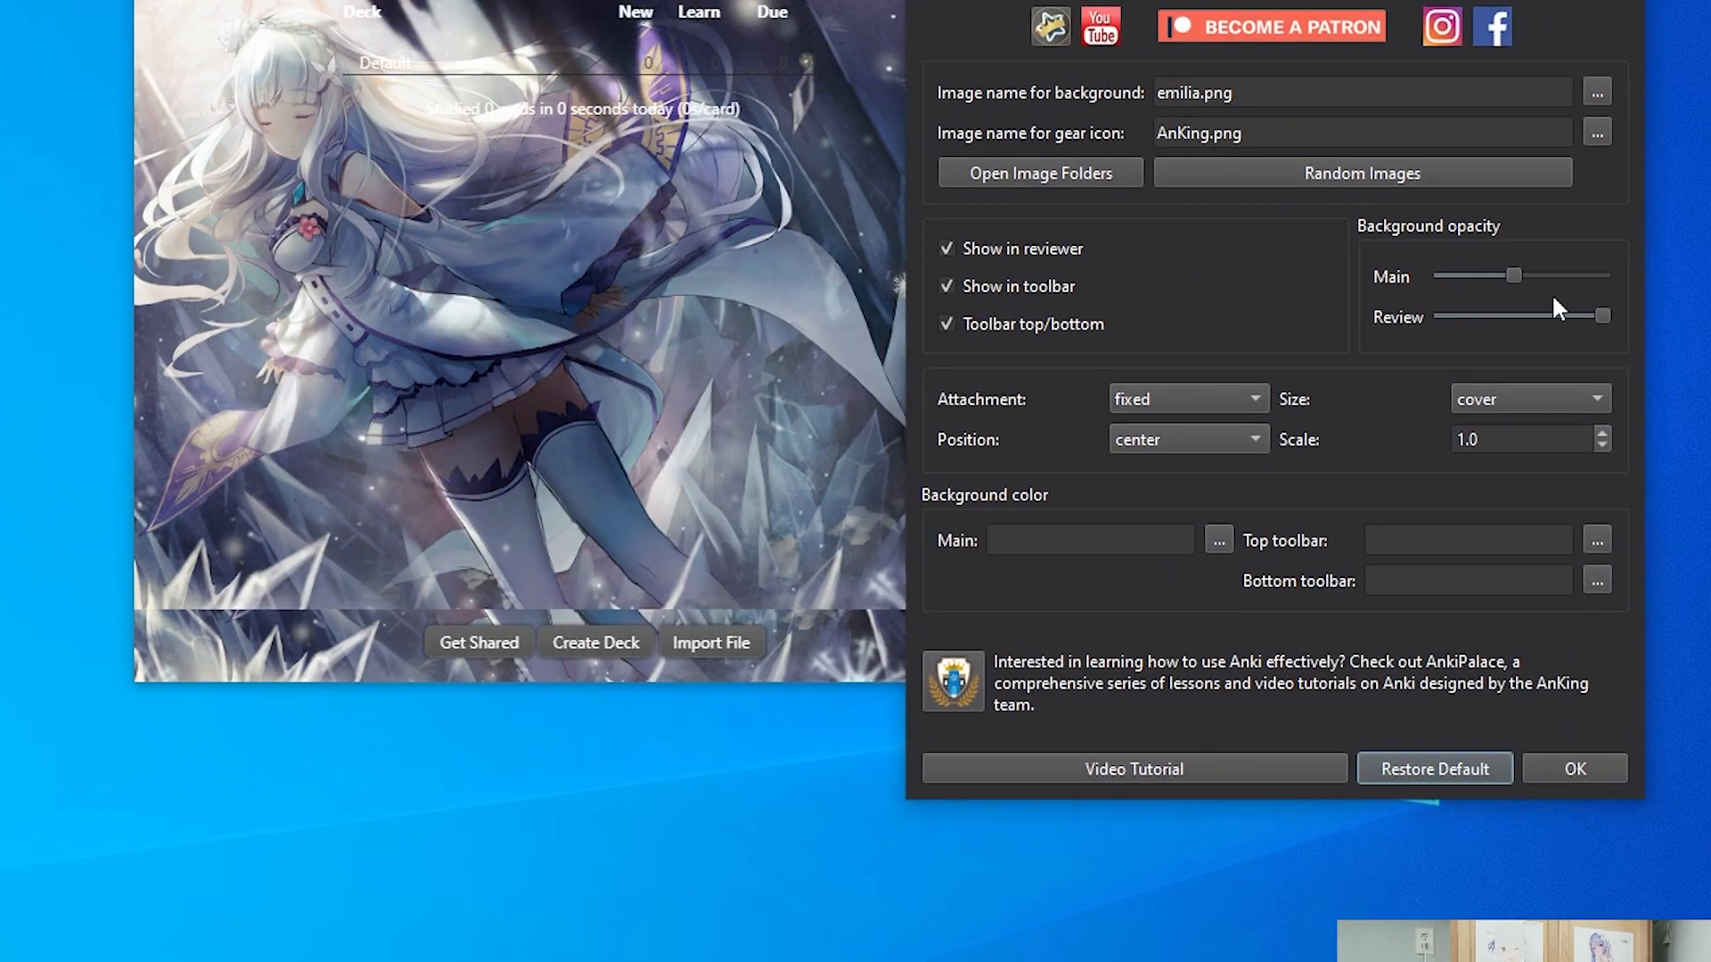
pyautogui.moveTo(1520, 315); pyautogui.dragTo(1509, 316)
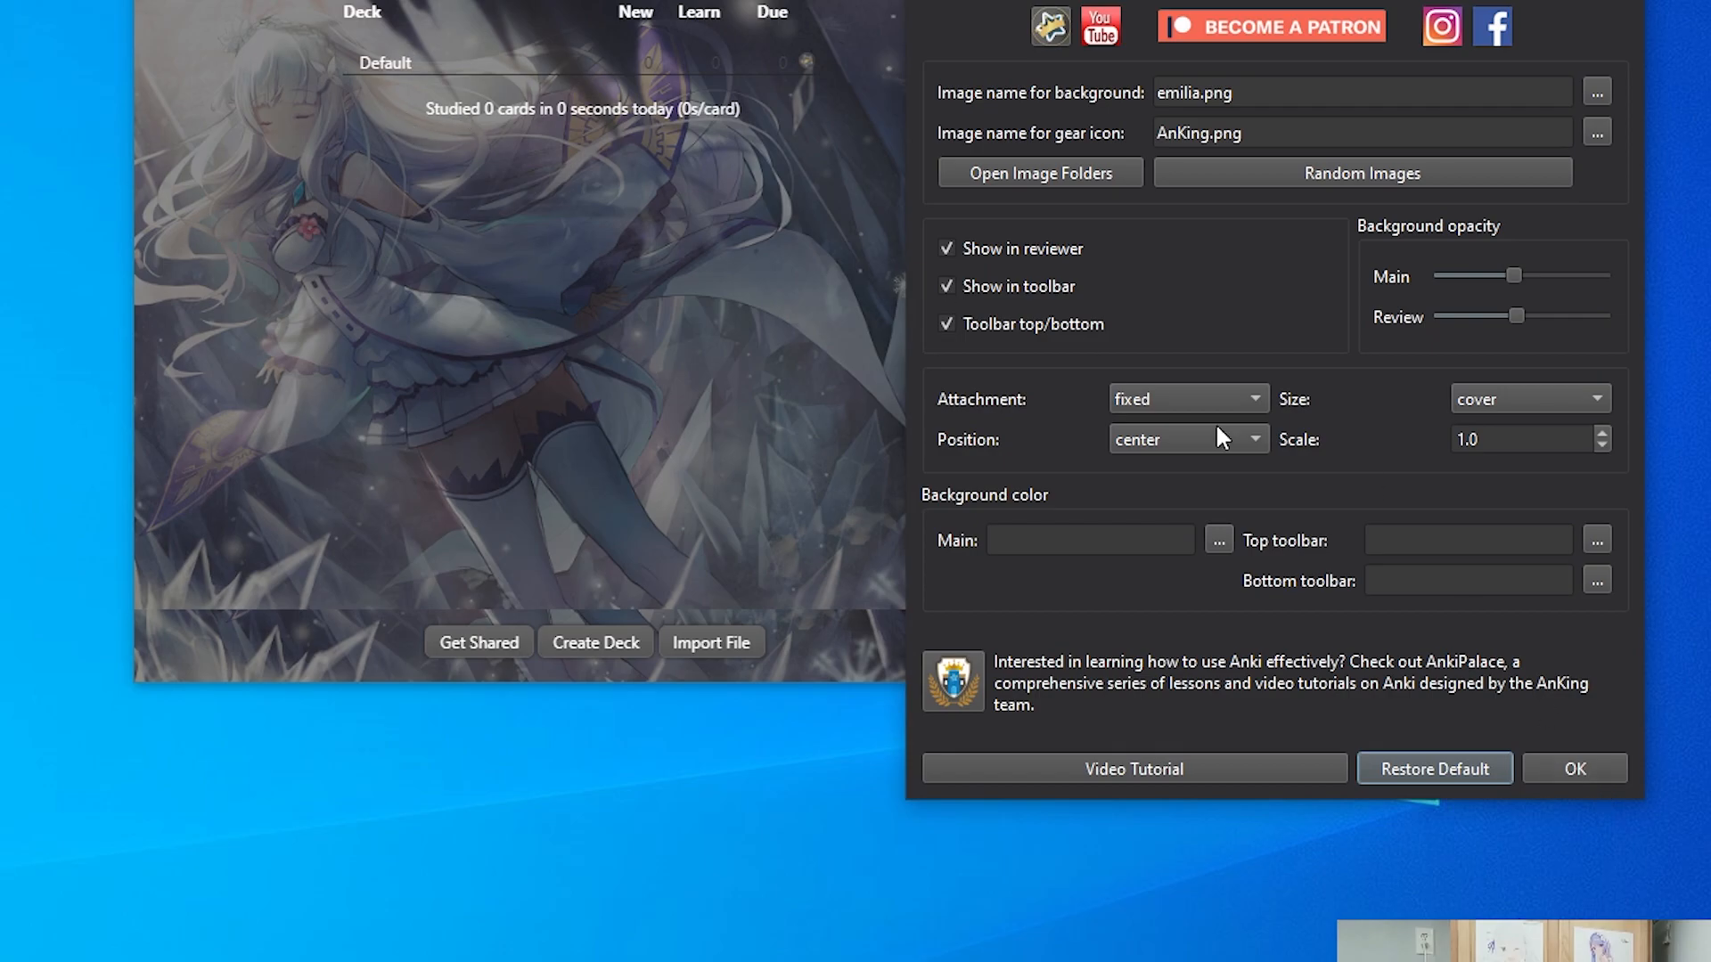
pyautogui.click(1591, 777)
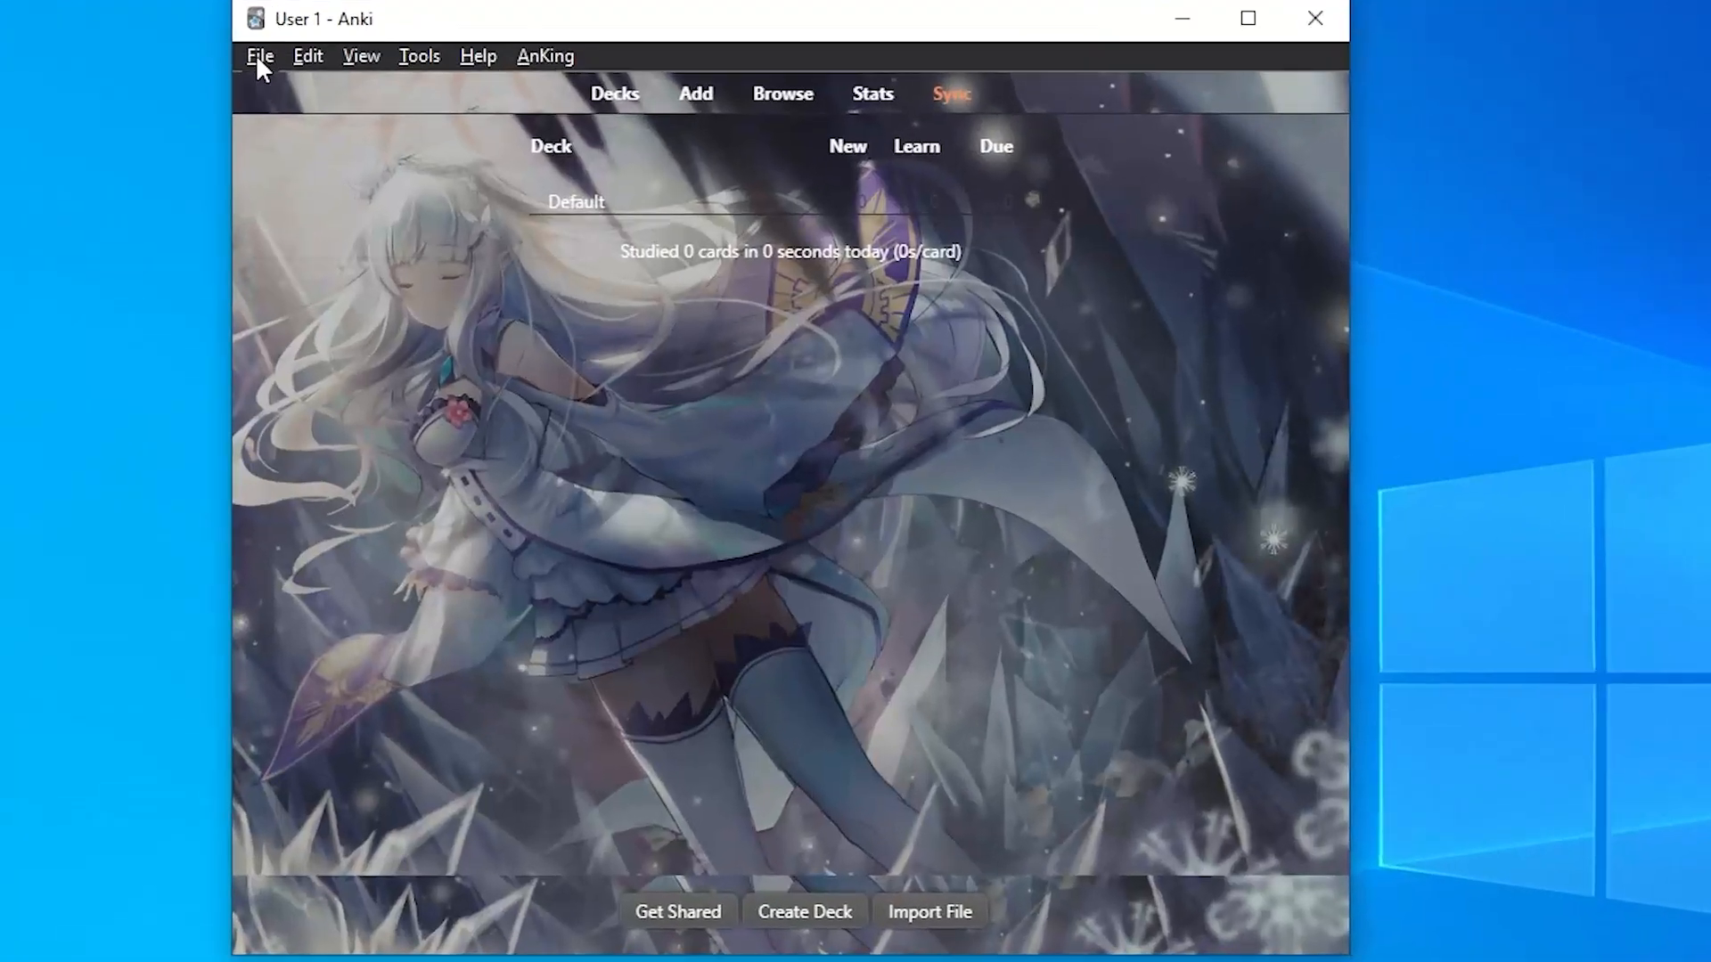
# Step: Import the Export.apkg deck from the Desktop into Anki and close the import summary
pyautogui.click(380, 120)
pyautogui.click(330, 128)
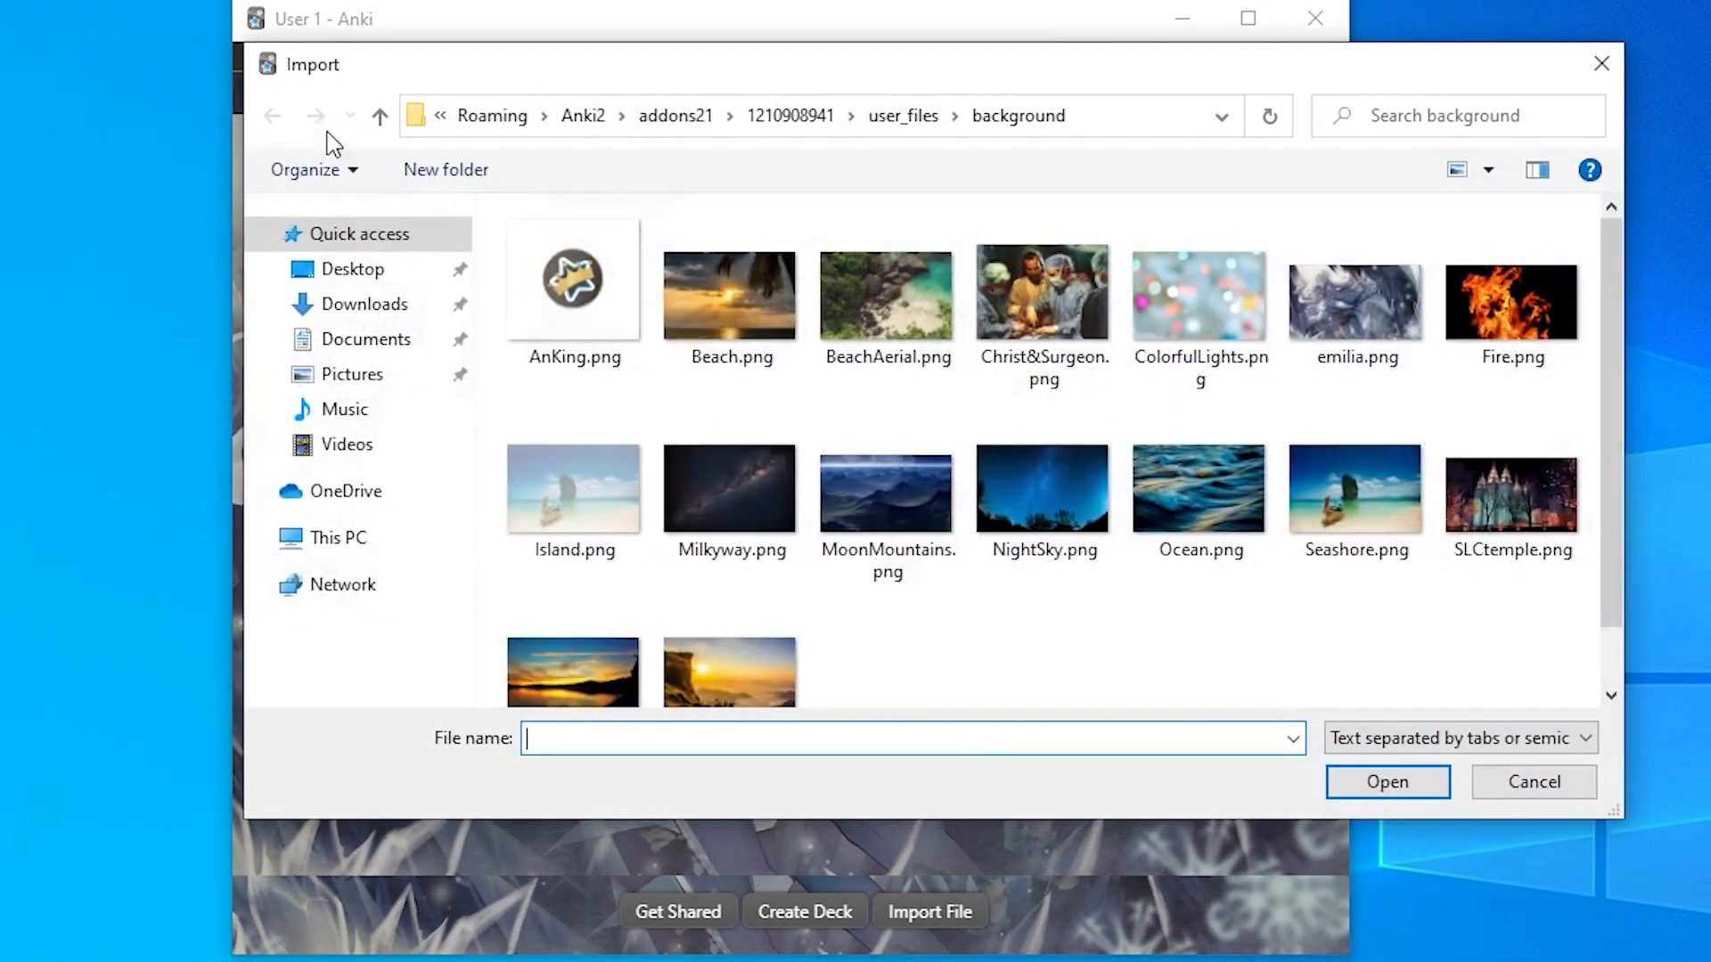
pyautogui.click(373, 272)
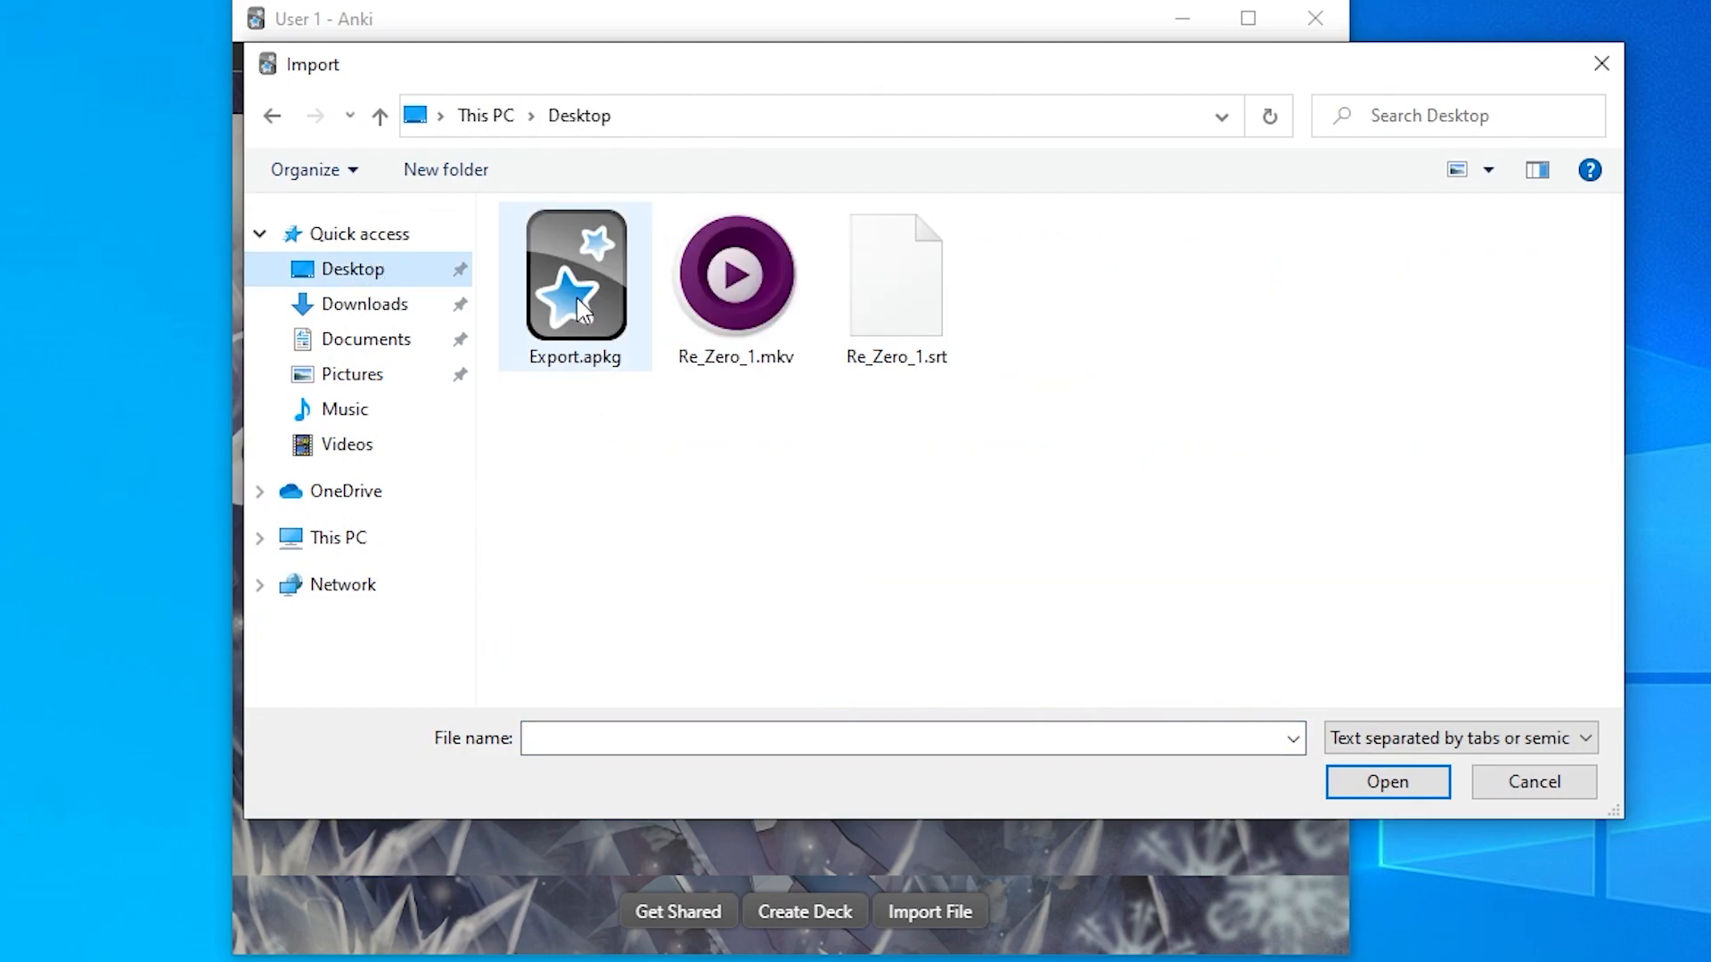
pyautogui.click(553, 276)
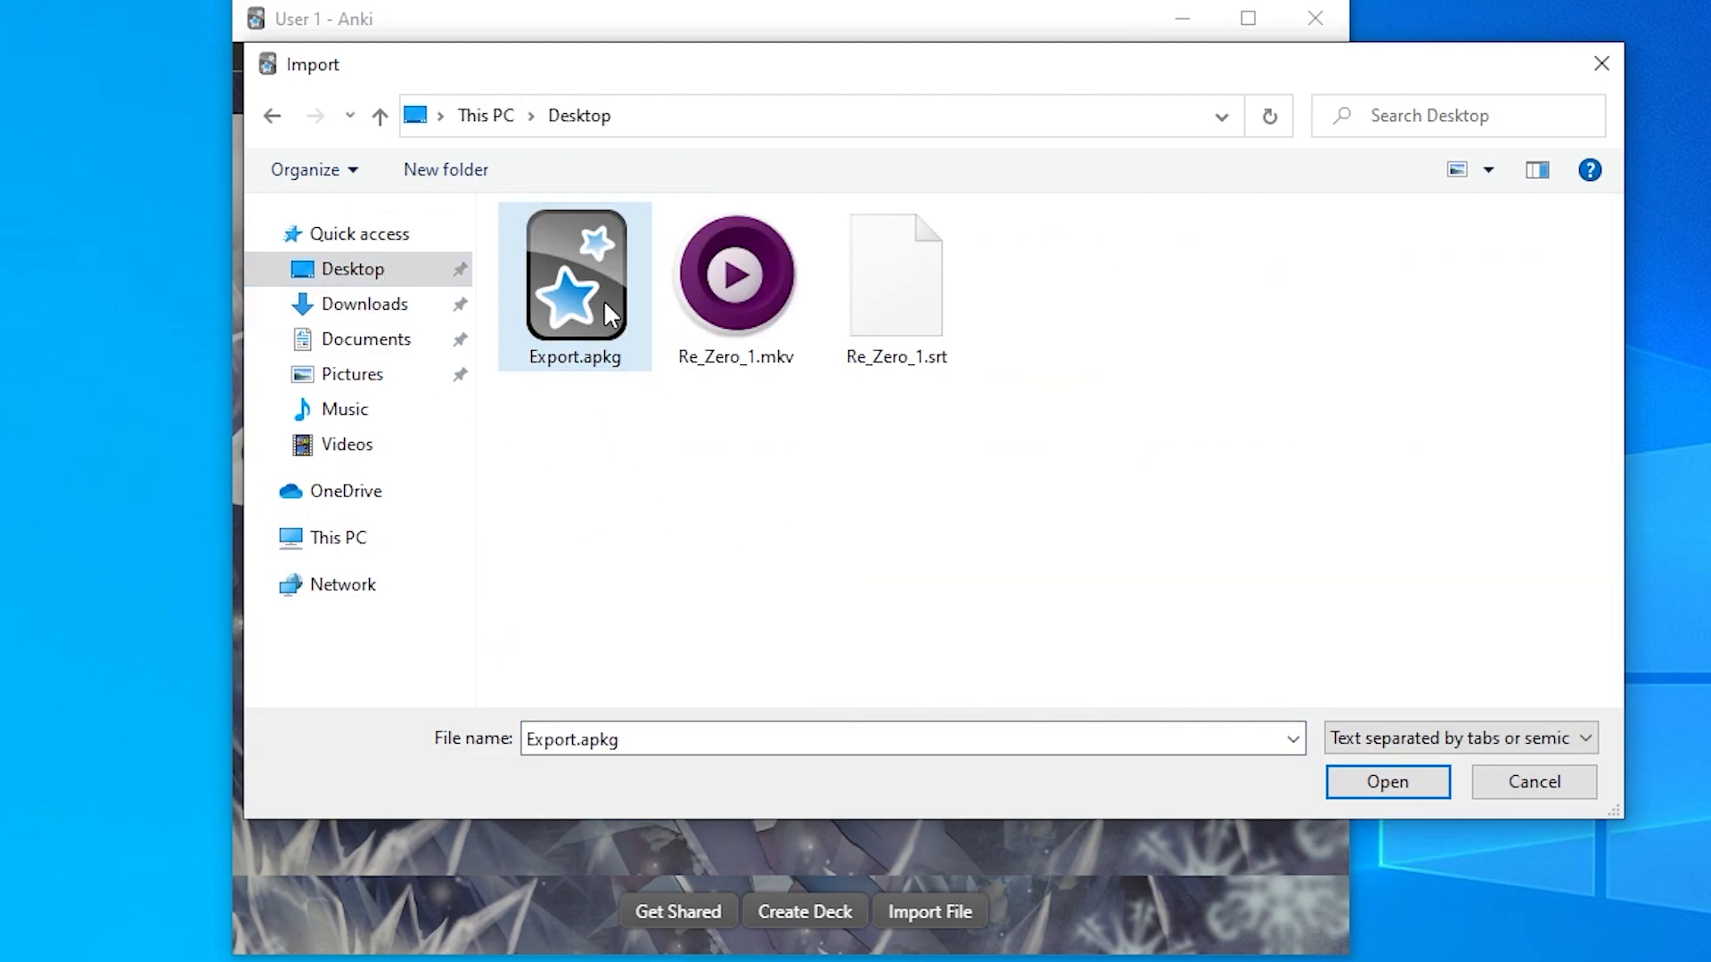
pyautogui.click(1427, 791)
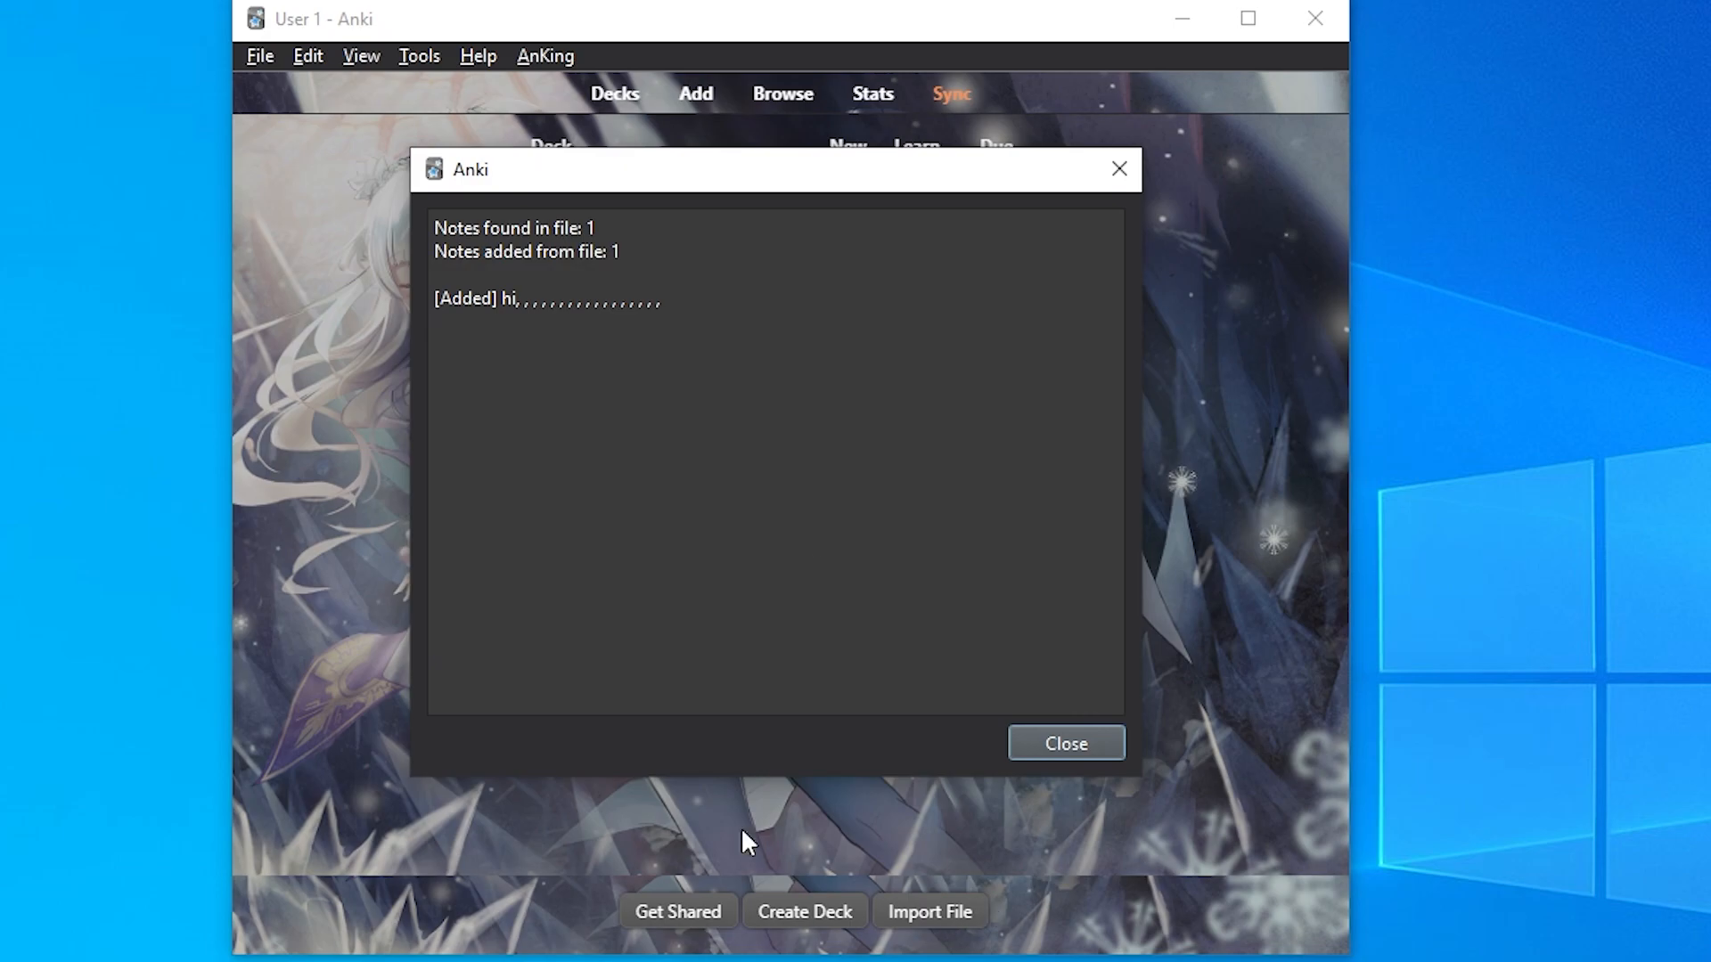
pyautogui.click(1066, 747)
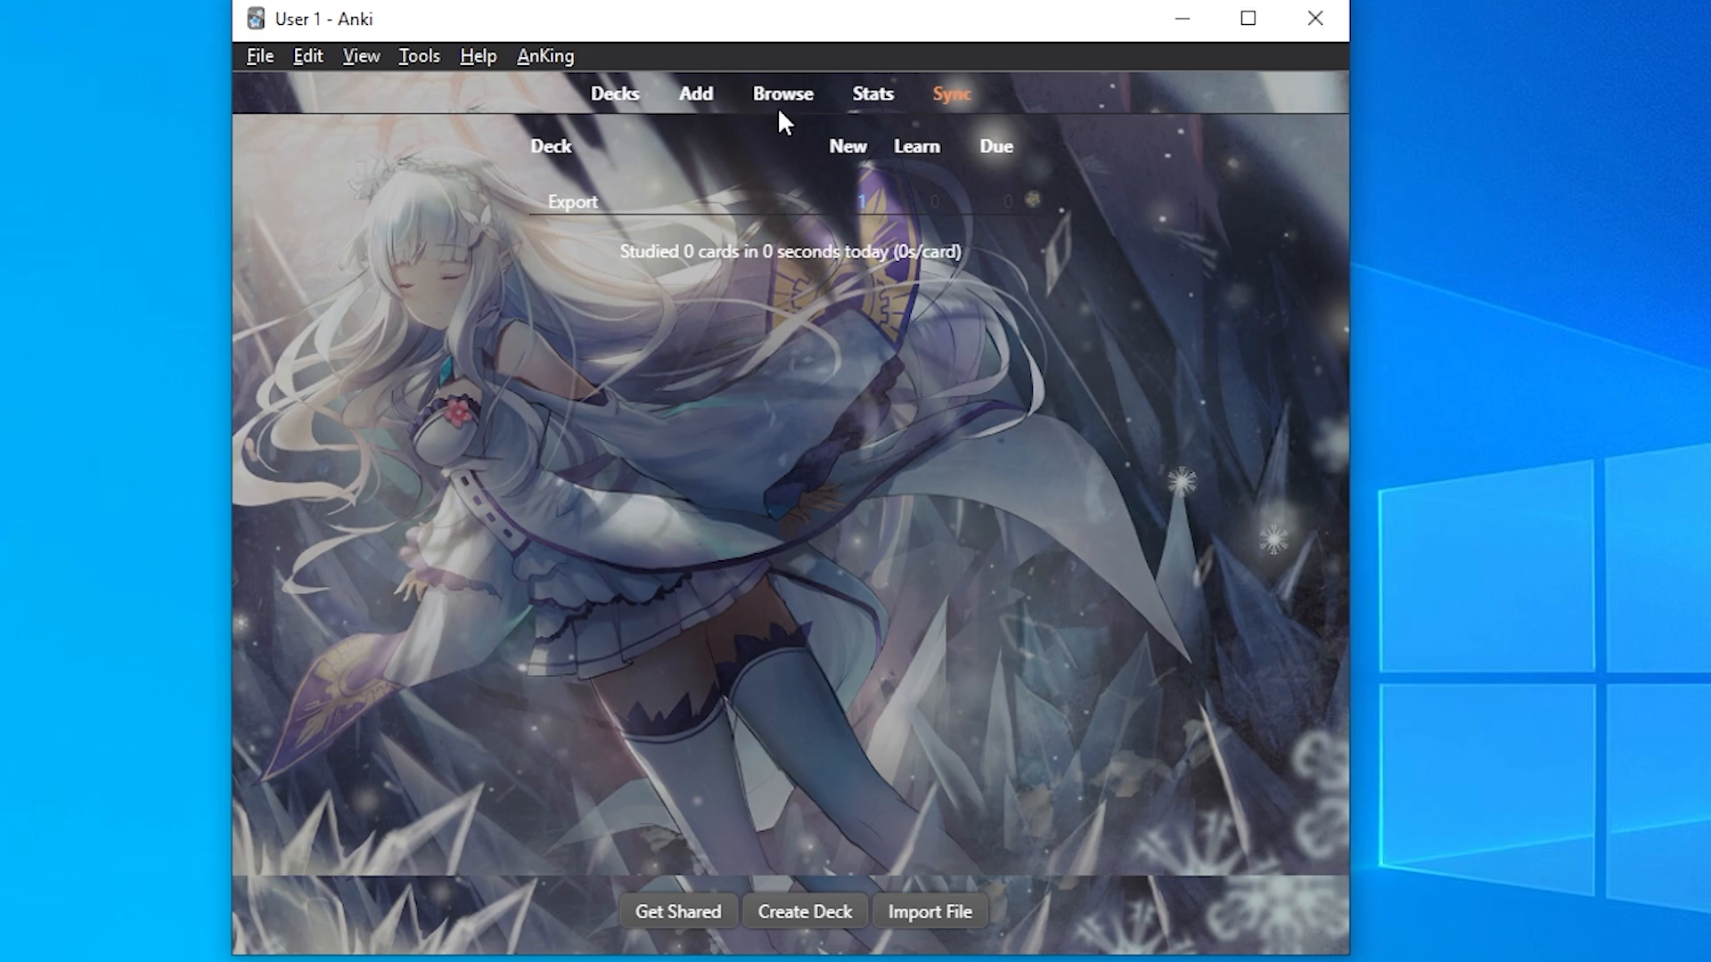
# Step: Open the Export deck, then browse its card and examine the note's fields from Filler Spot to MakeVocabCard
pyautogui.click(575, 202)
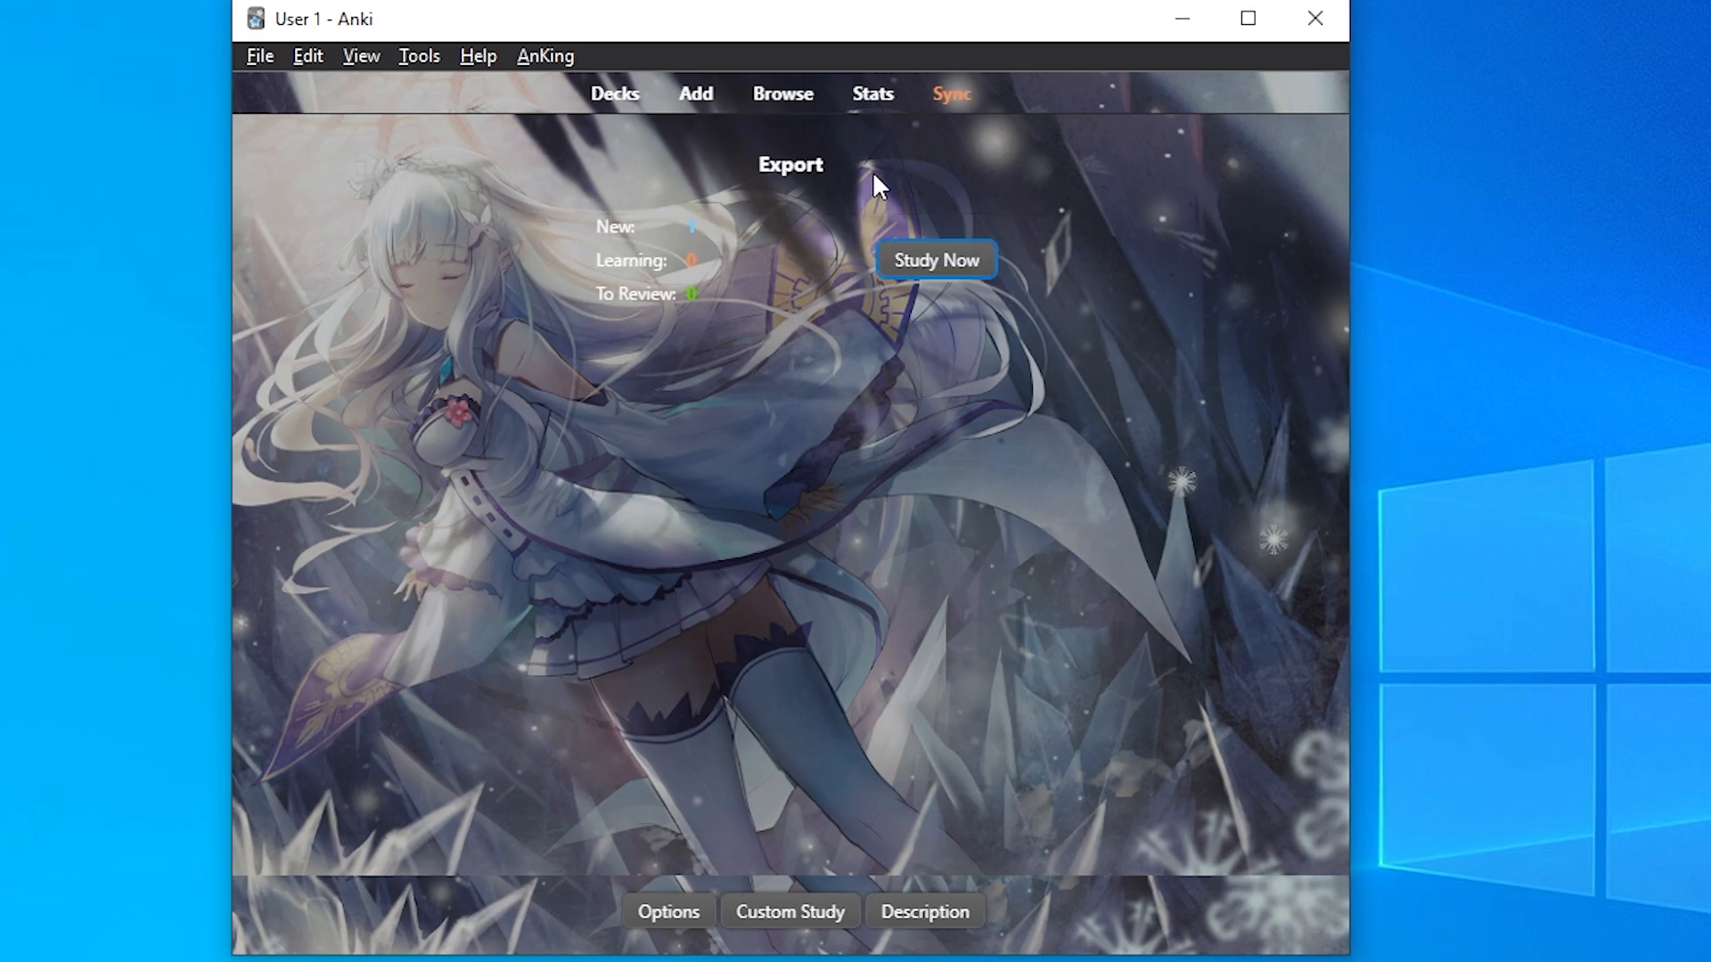
pyautogui.click(772, 109)
pyautogui.moveTo(1023, 254); pyautogui.dragTo(879, 180)
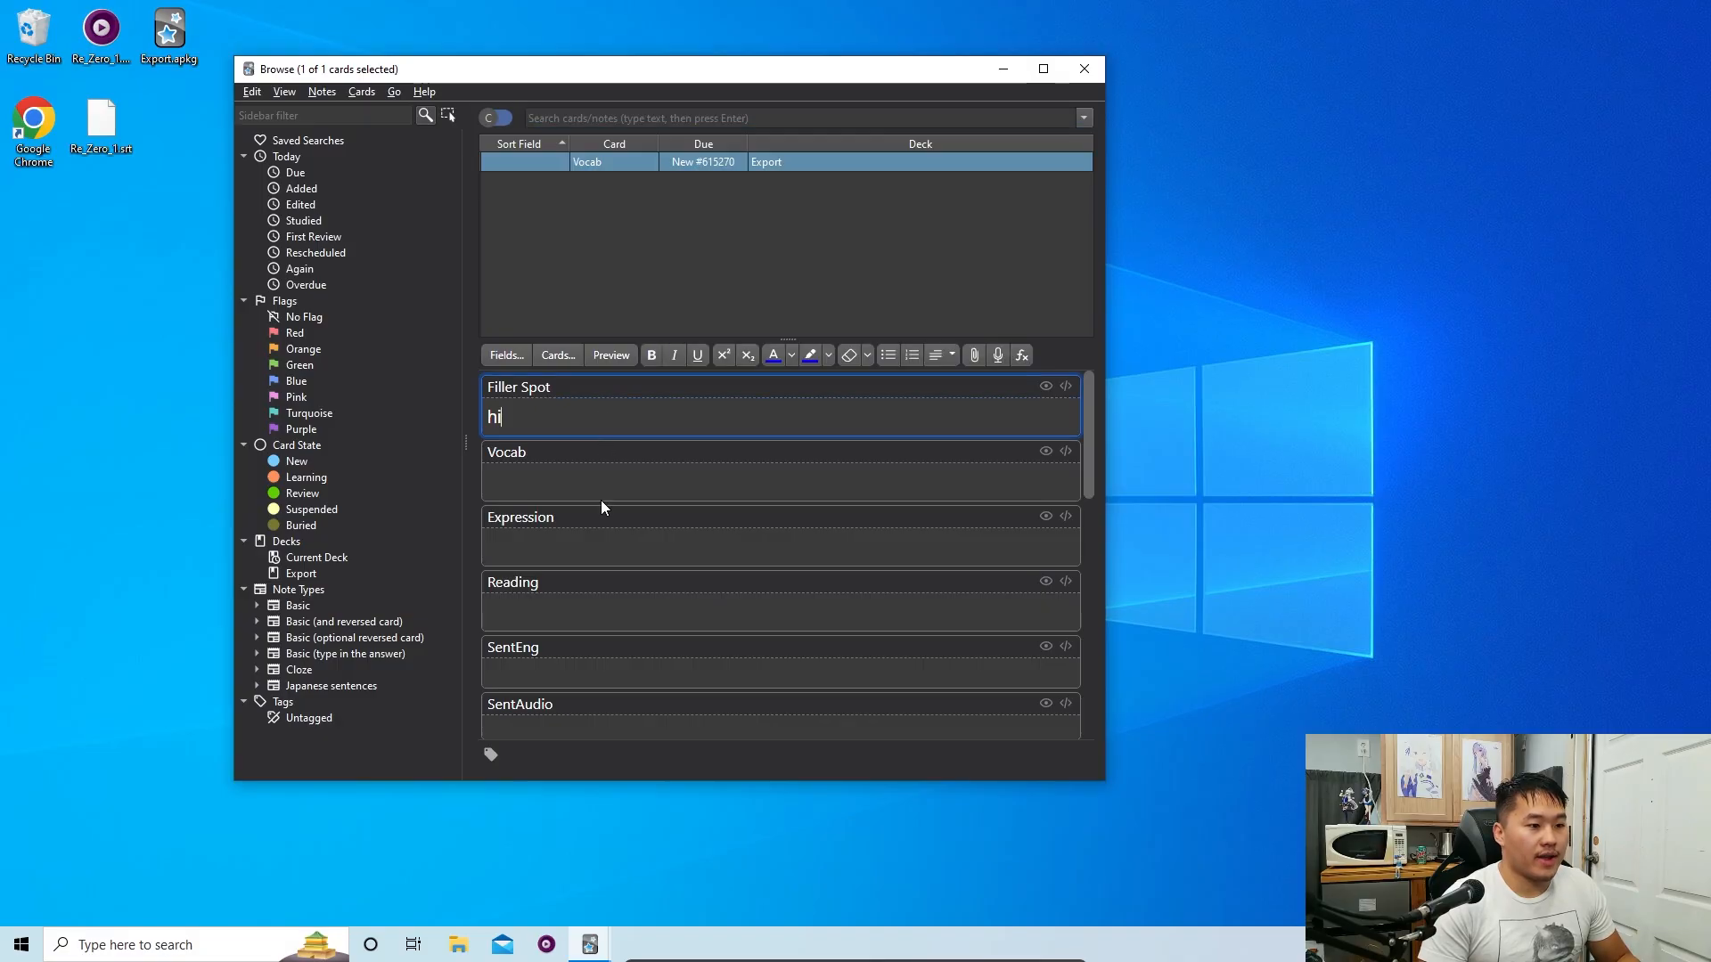
pyautogui.scroll(-10, 602, 504)
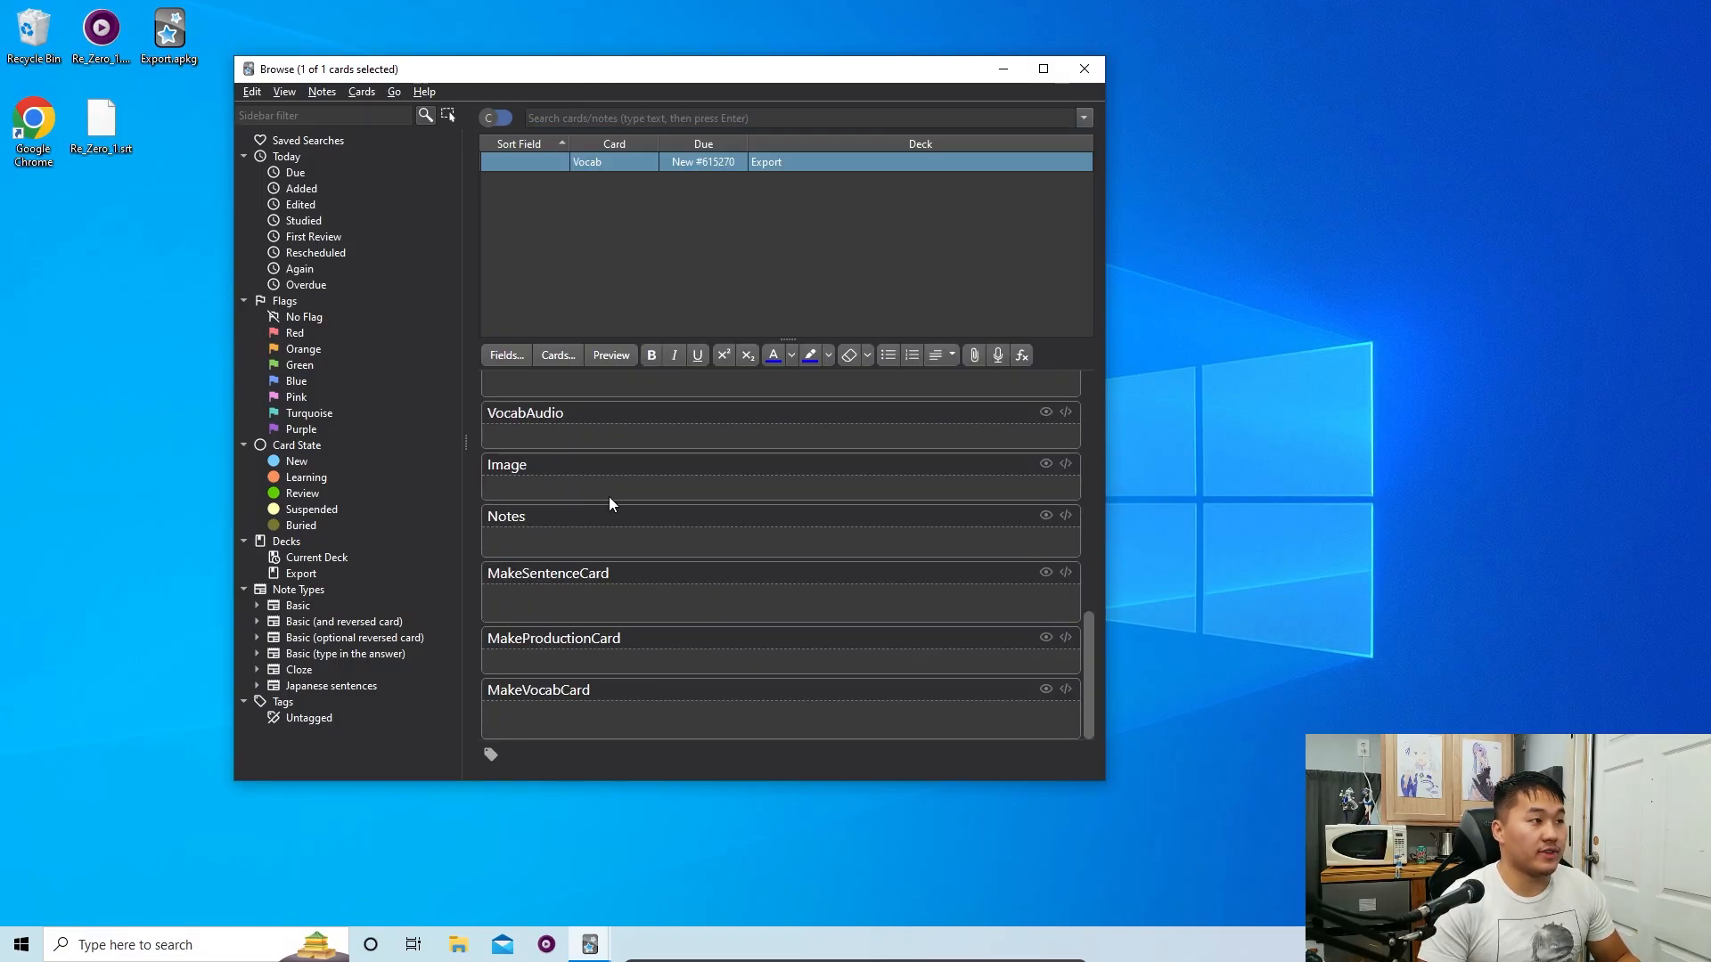
pyautogui.scroll(10, 605, 504)
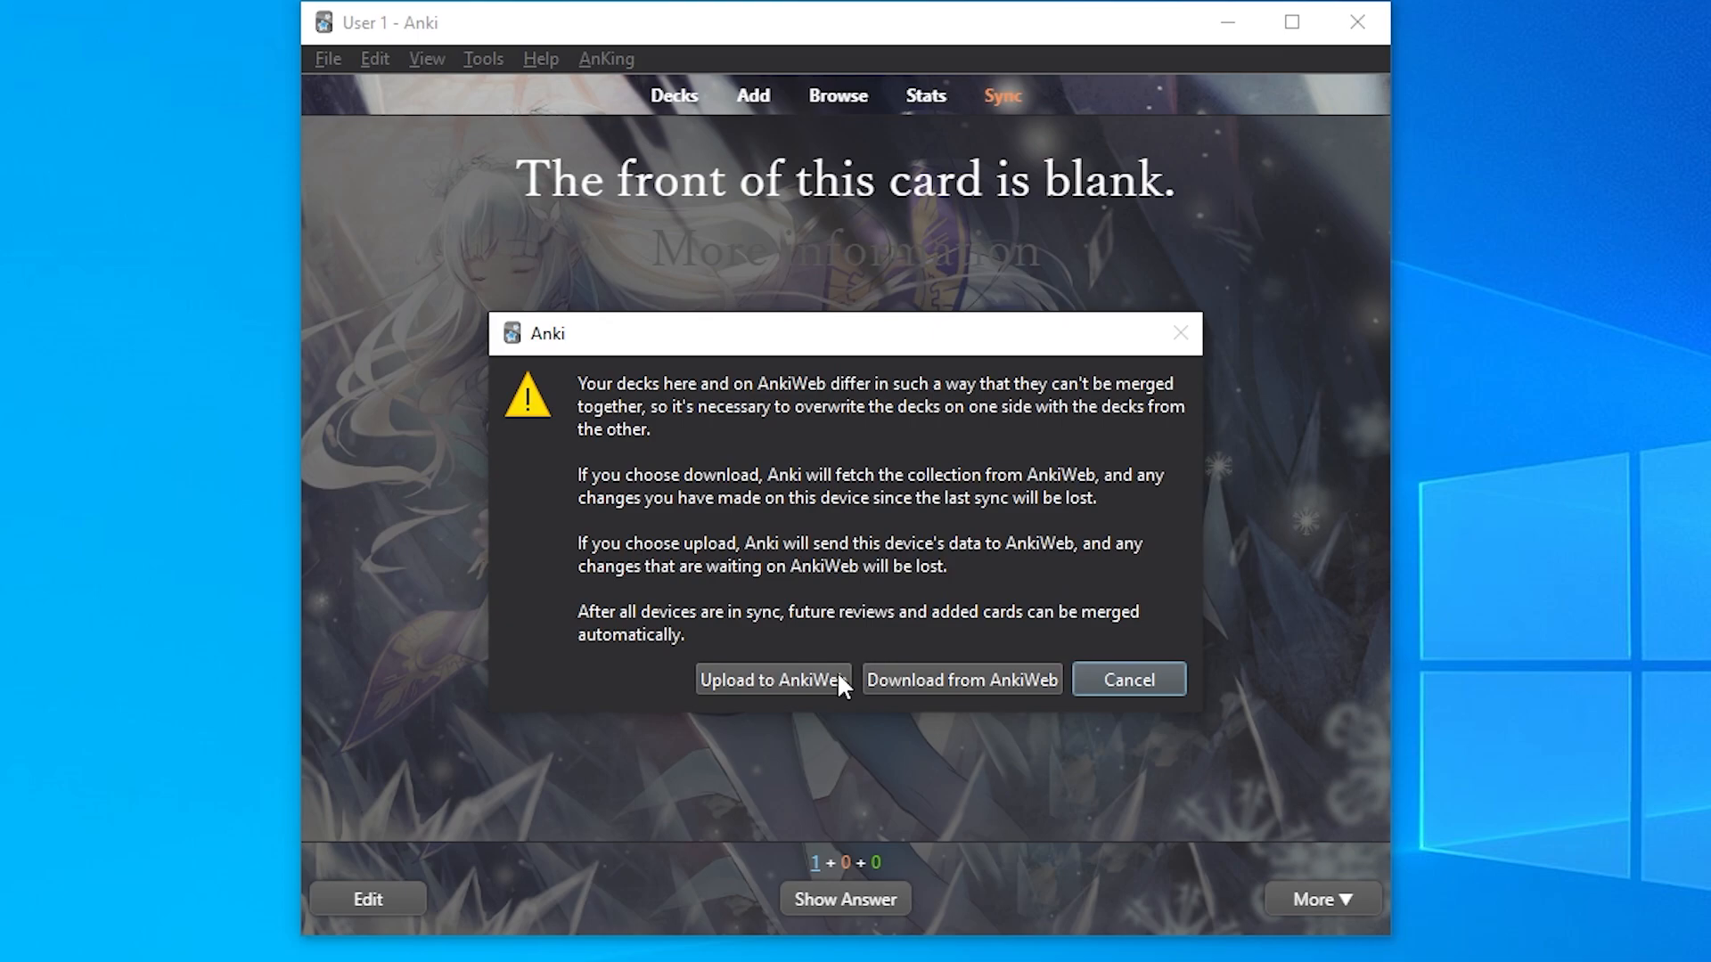
# Step: Sync by uploading this device's collection to AnkiWeb and close the Media Sync Log
pyautogui.click(754, 682)
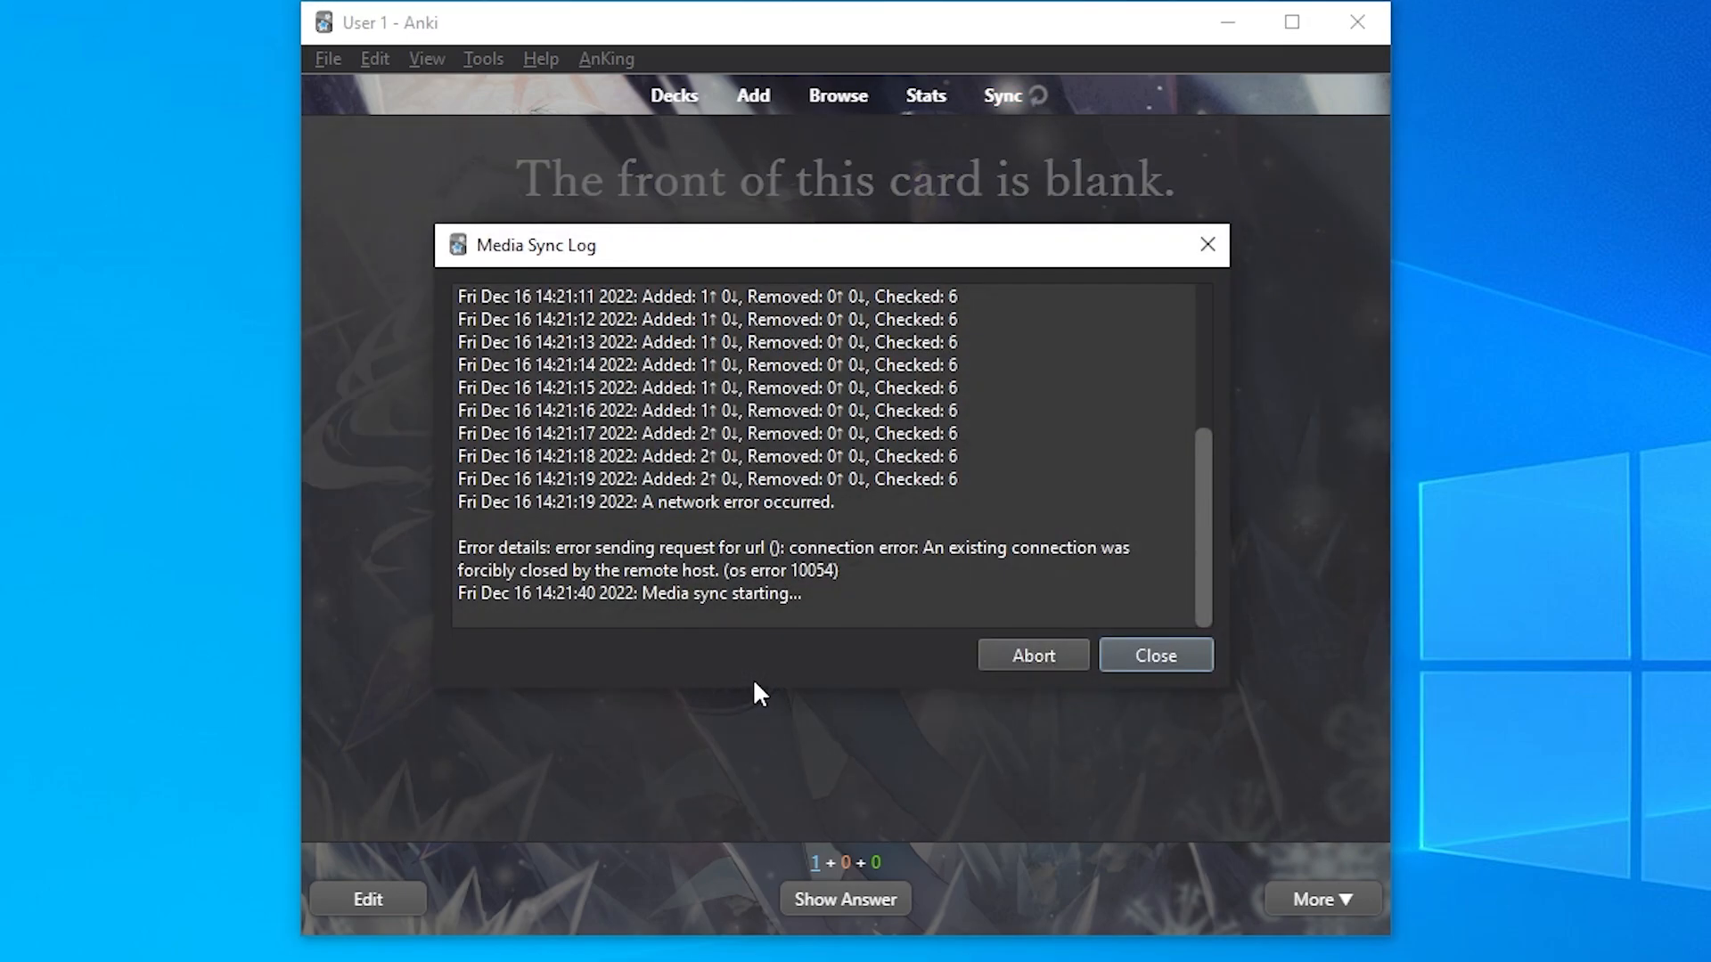
pyautogui.click(1150, 657)
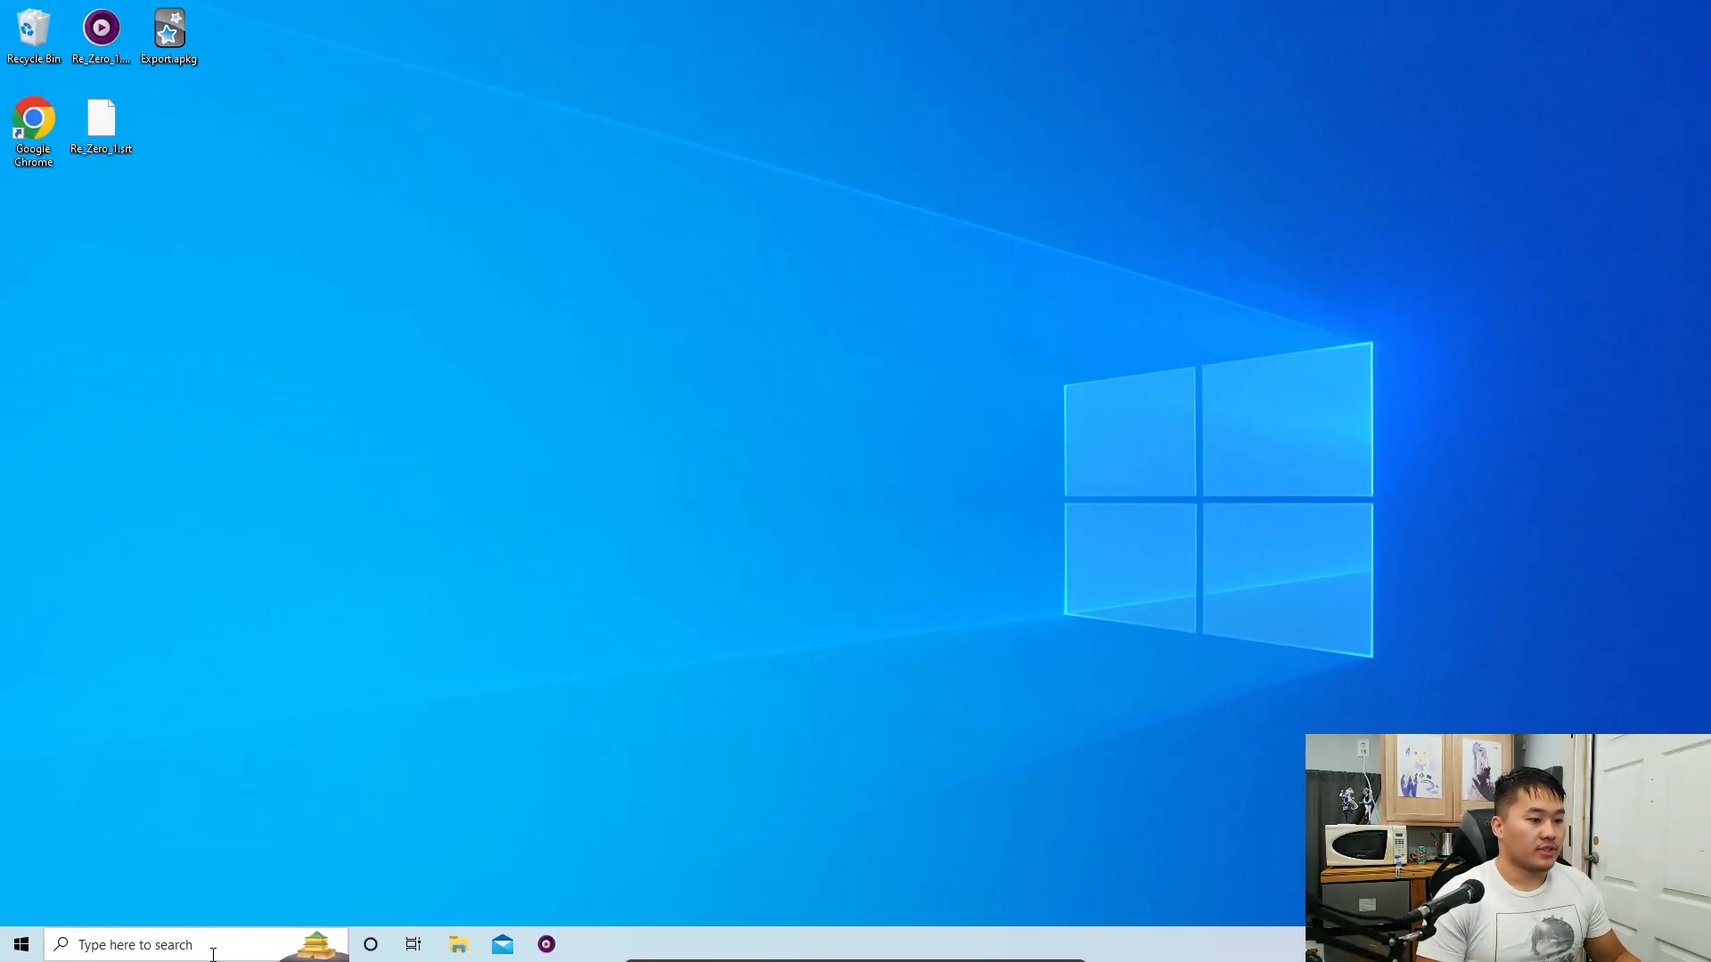
# Step: Launch Anki through the Windows search and move its window aside to leave room for the browser
pyautogui.click(210, 942)
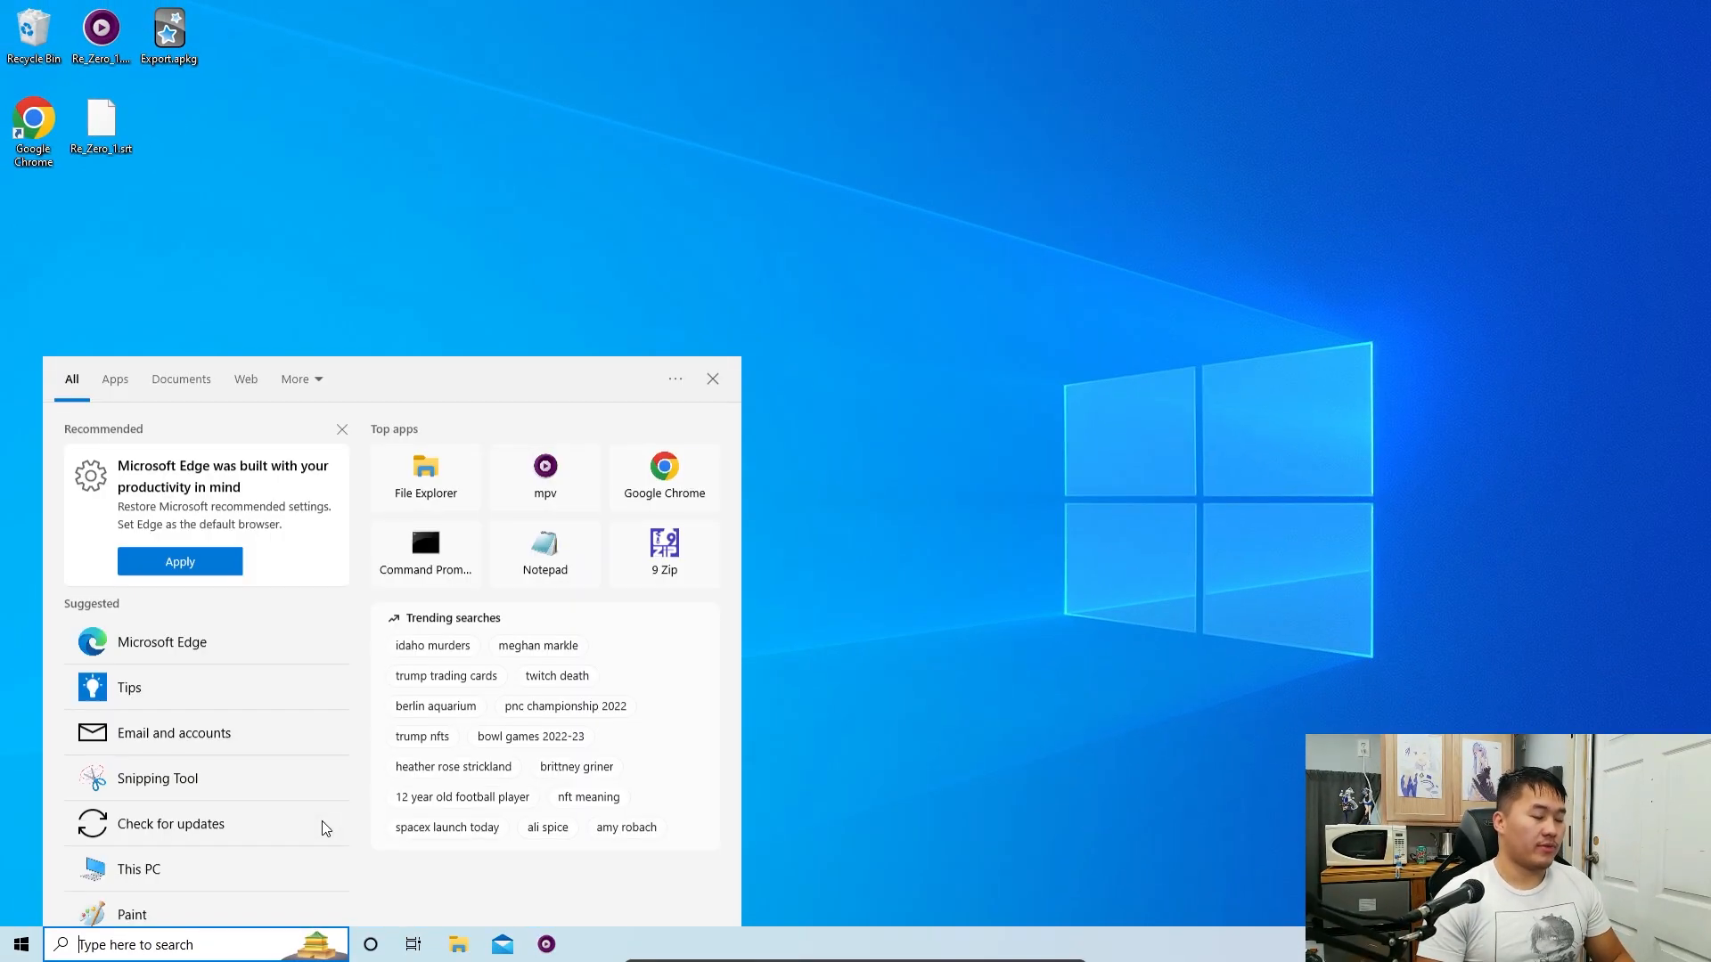
pyautogui.click(1351, 540)
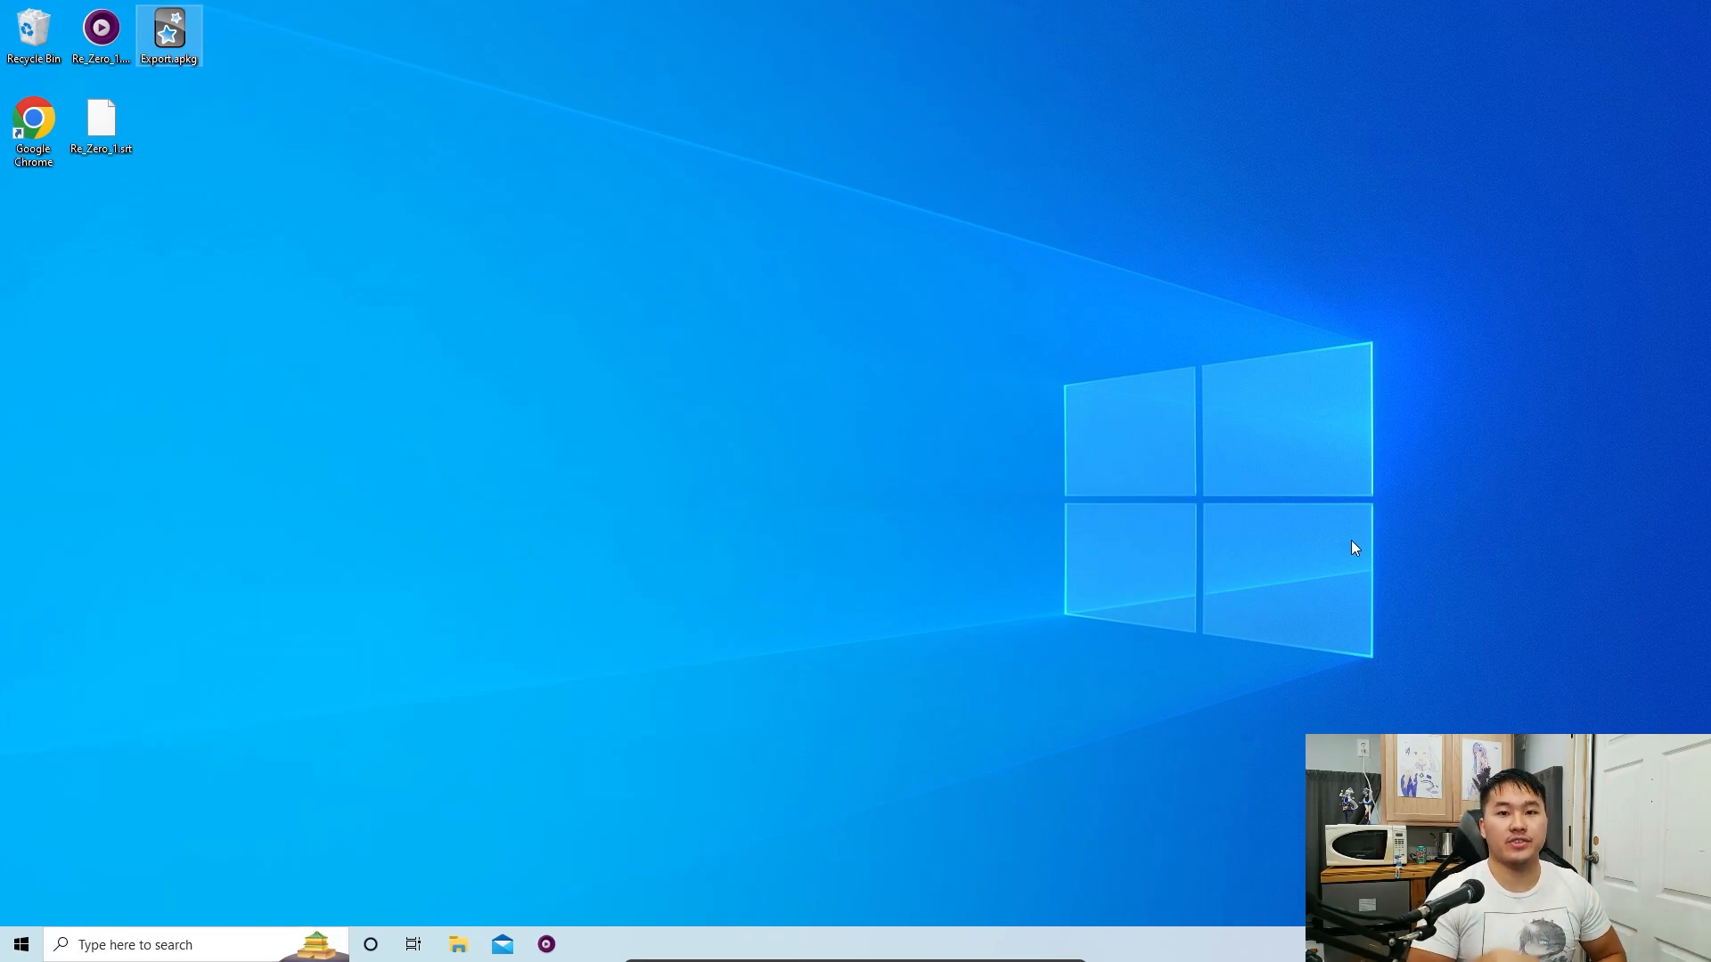
pyautogui.click(221, 945)
pyautogui.write('anki')
pyautogui.press('Escape')
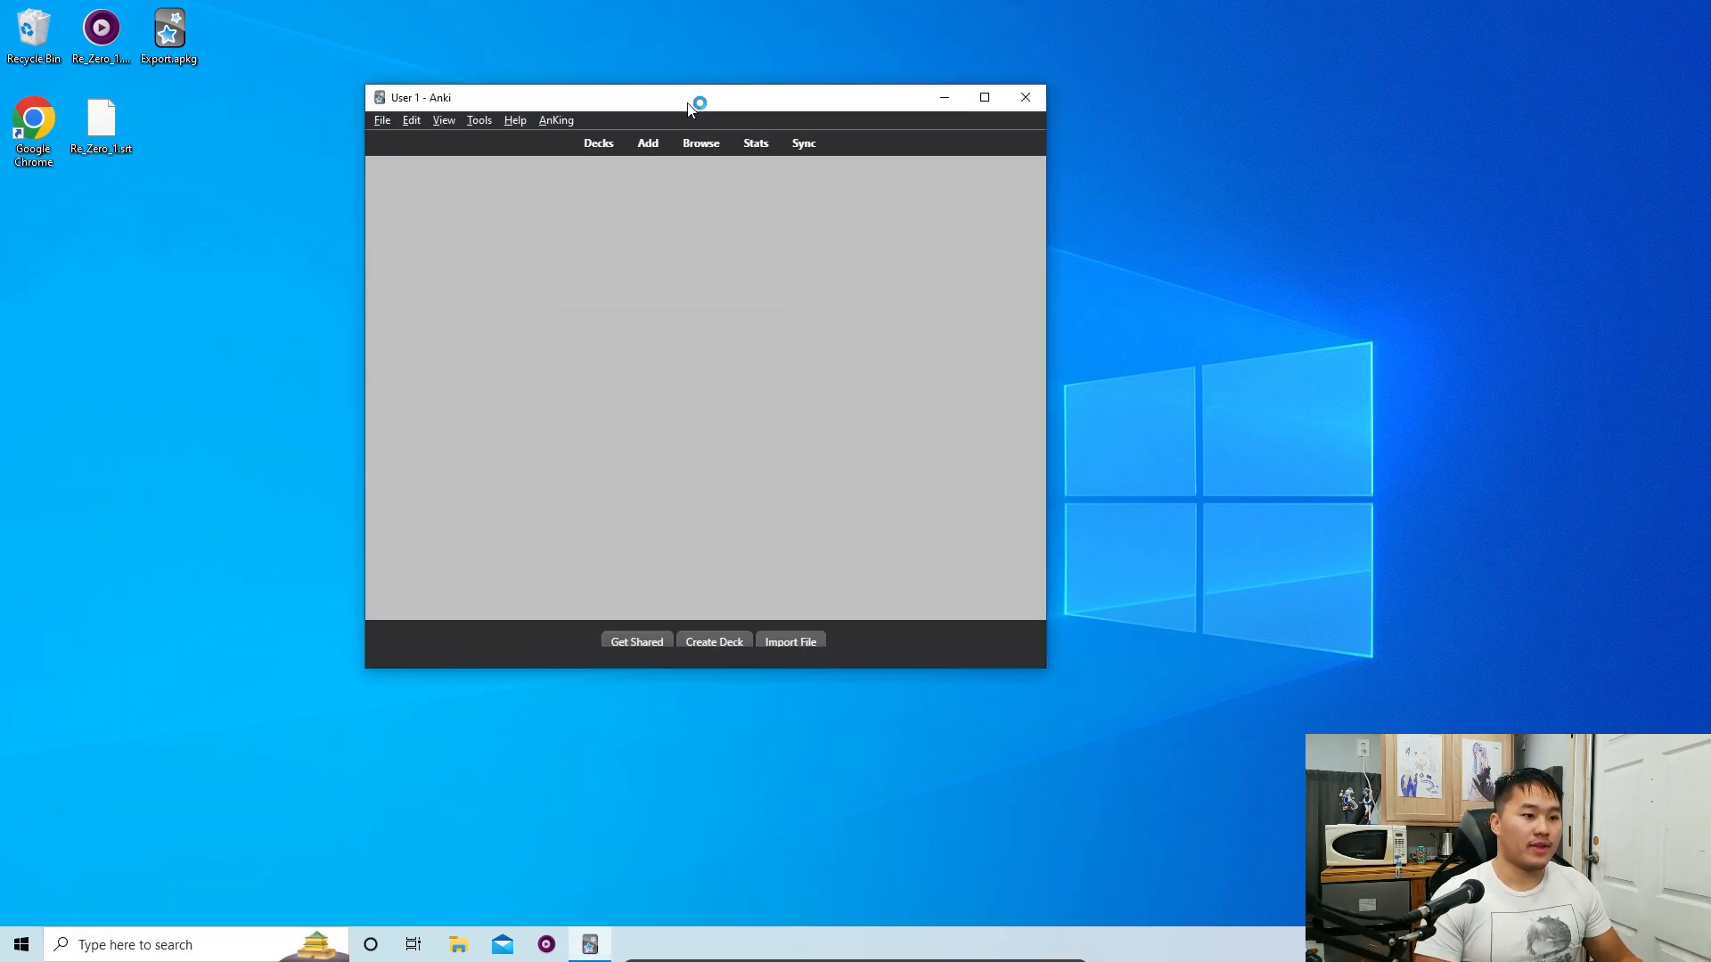
pyautogui.moveTo(677, 103); pyautogui.dragTo(1272, 90)
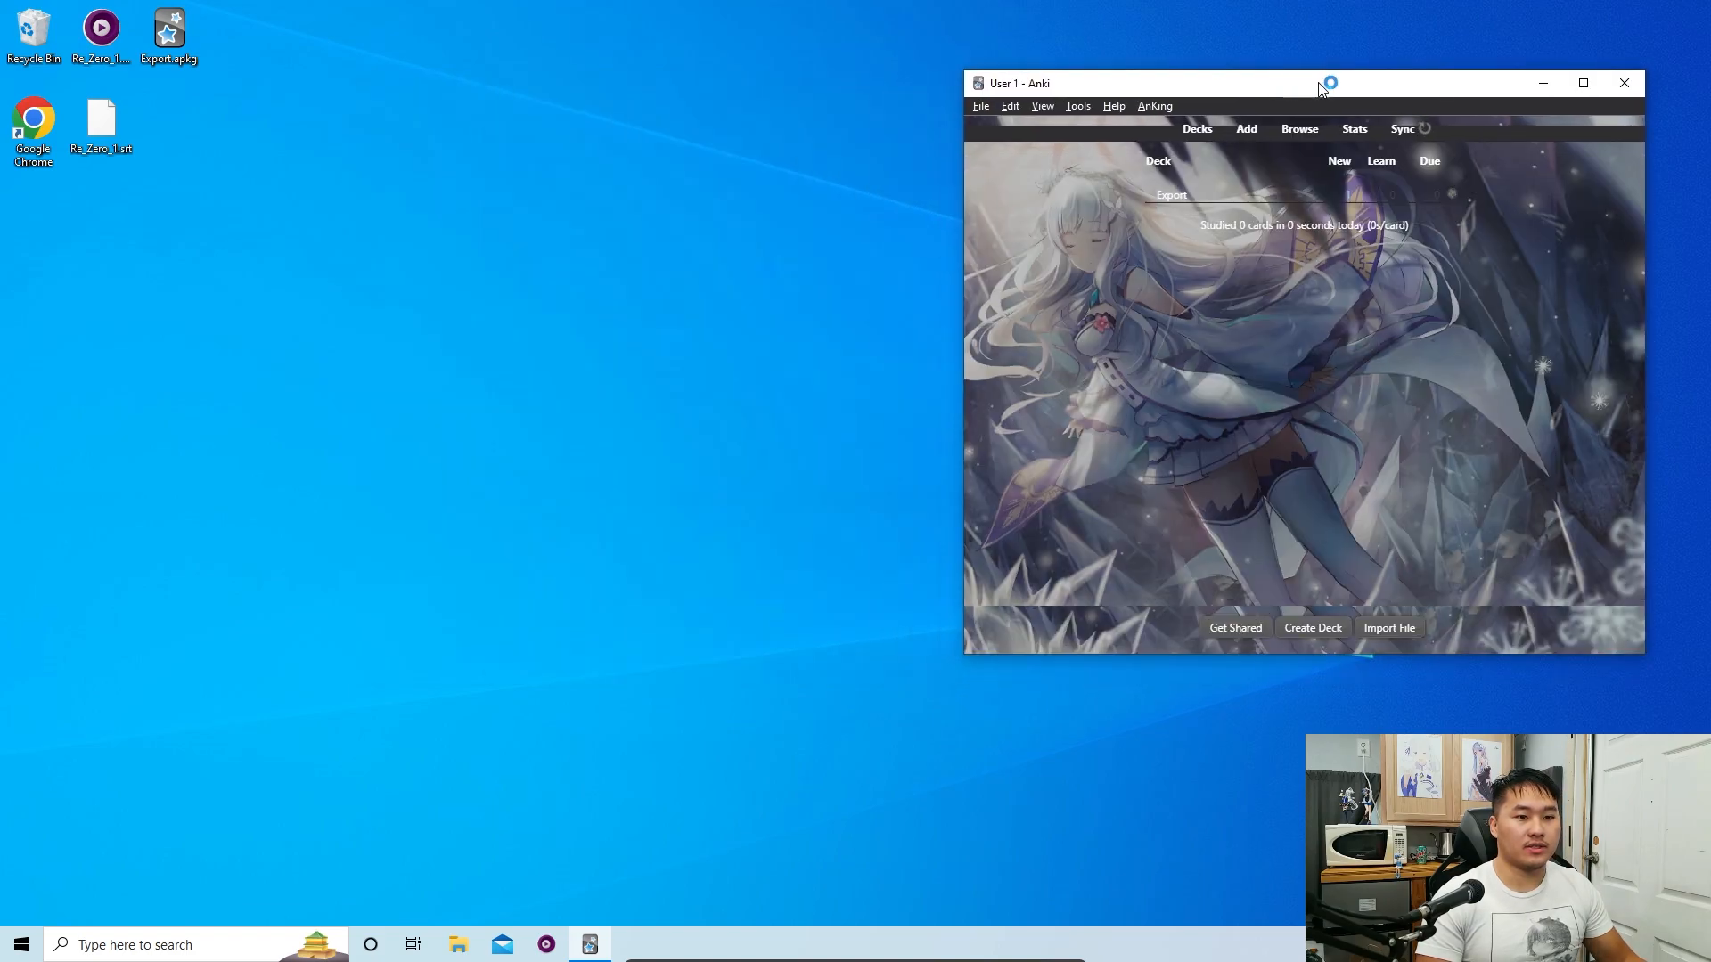
# Step: Switch to Google Chrome and open the settings page of the Yomichan extension
pyautogui.click(27, 119)
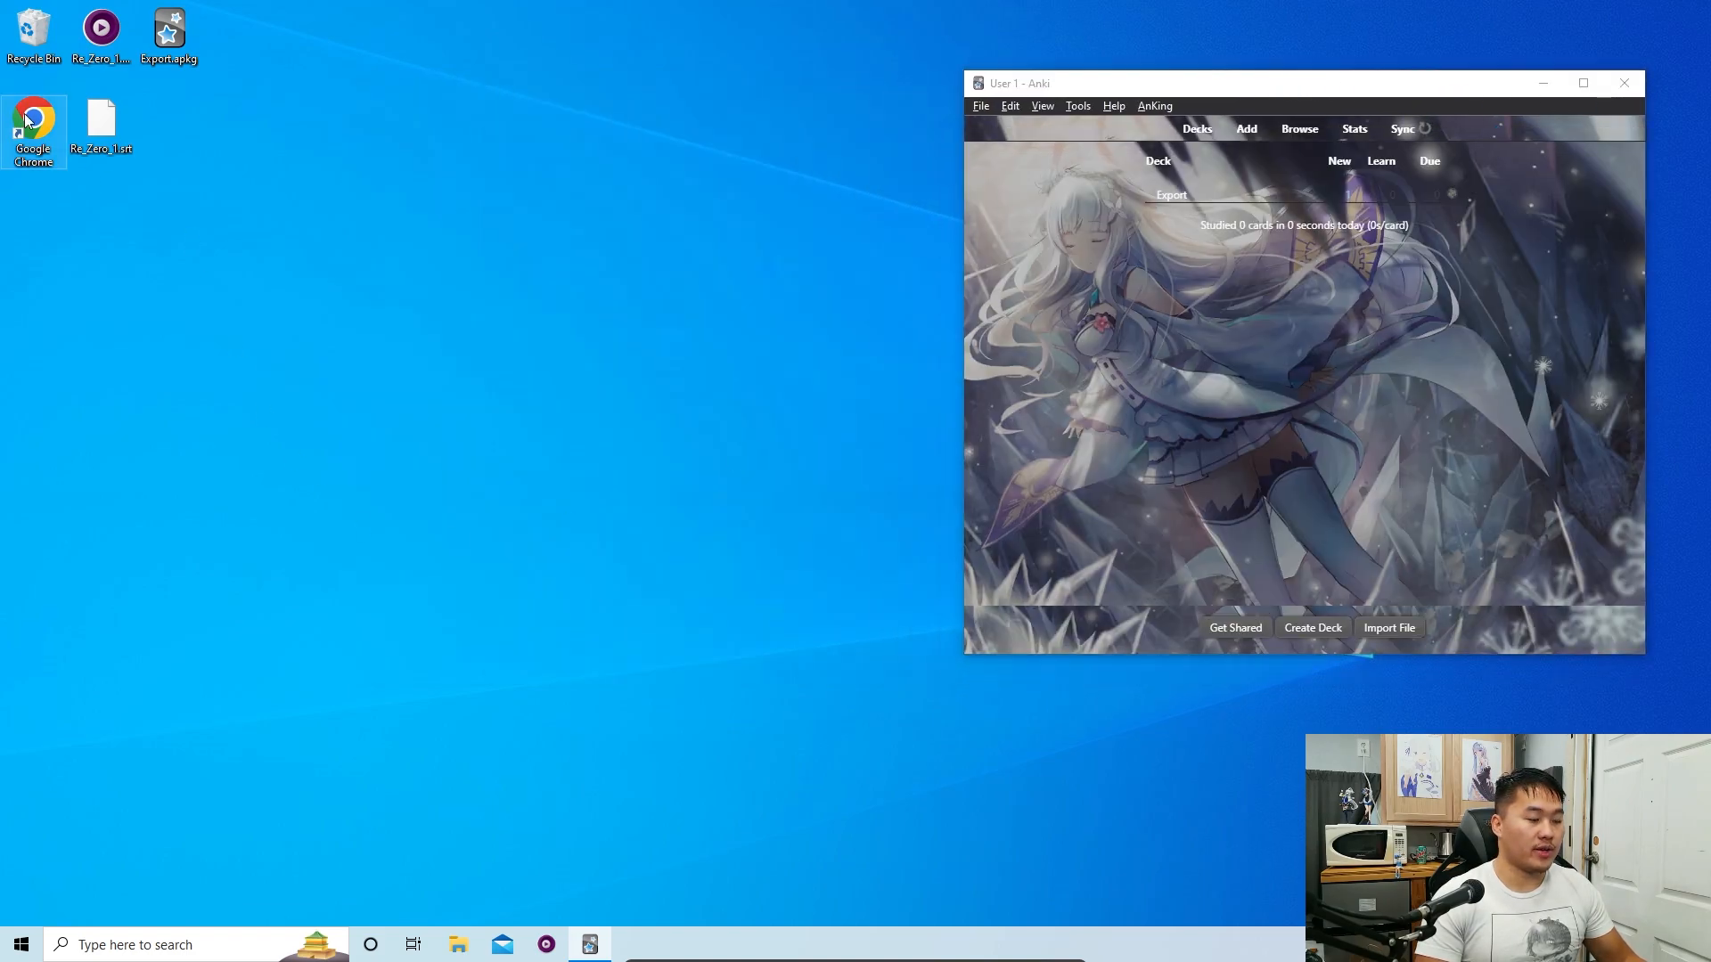
pyautogui.doubleClick(27, 118)
pyautogui.click(749, 54)
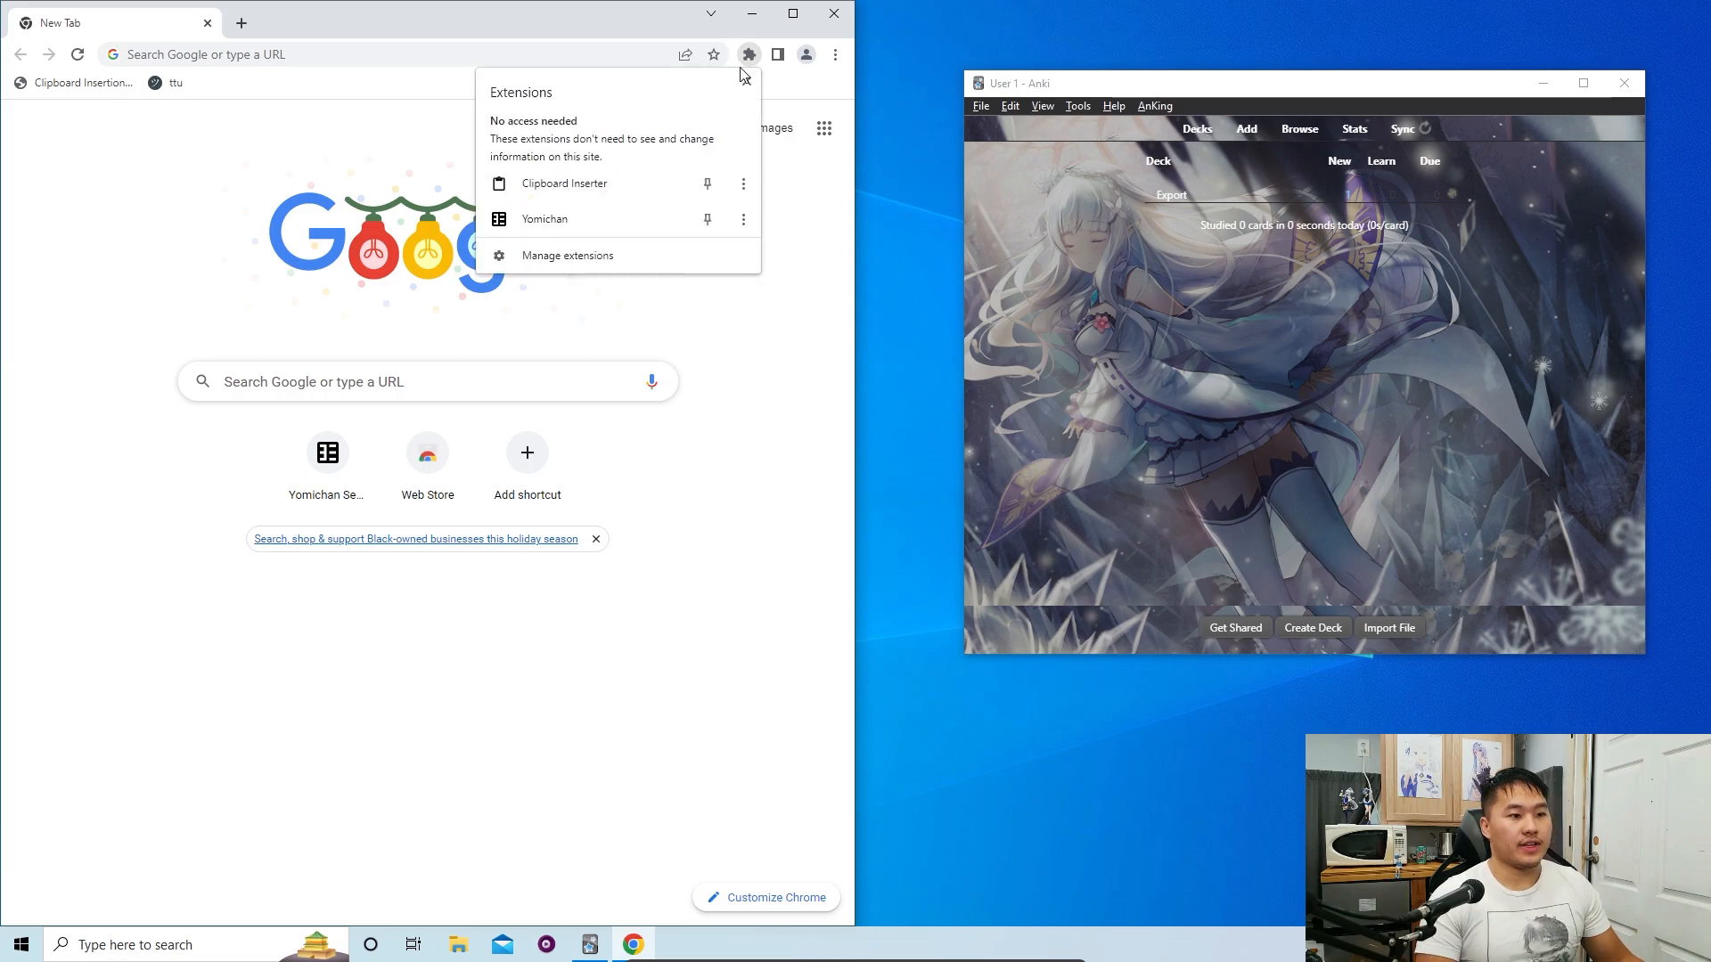
pyautogui.click(571, 215)
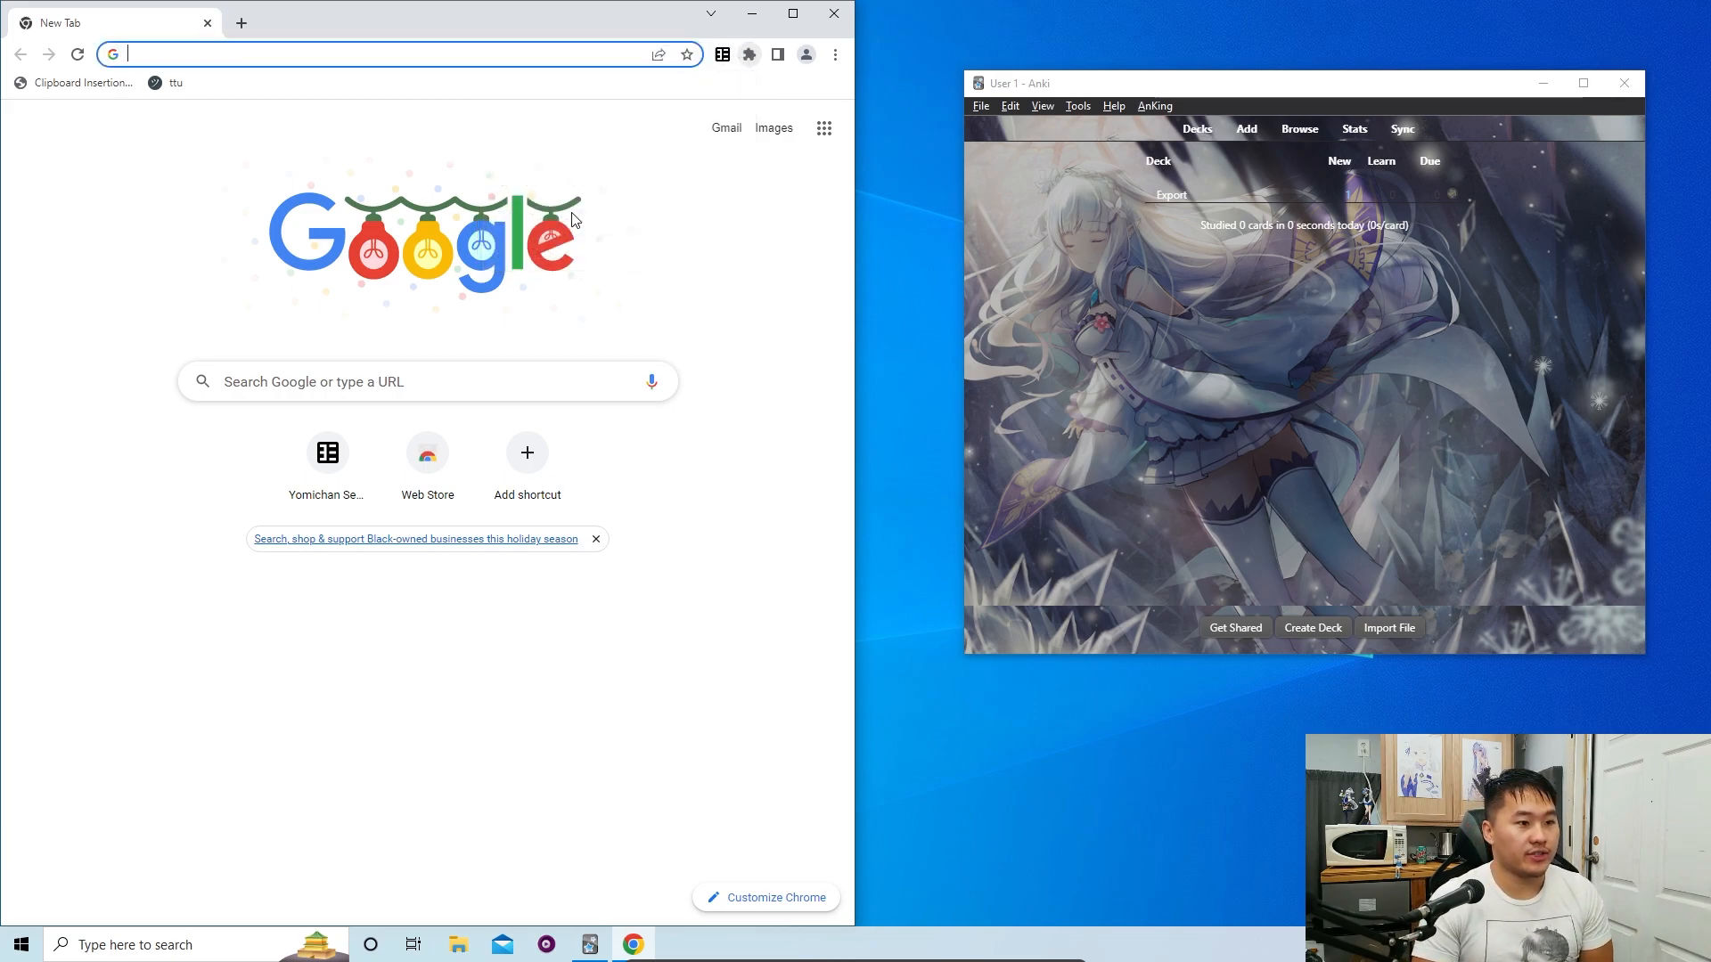
pyautogui.click(673, 126)
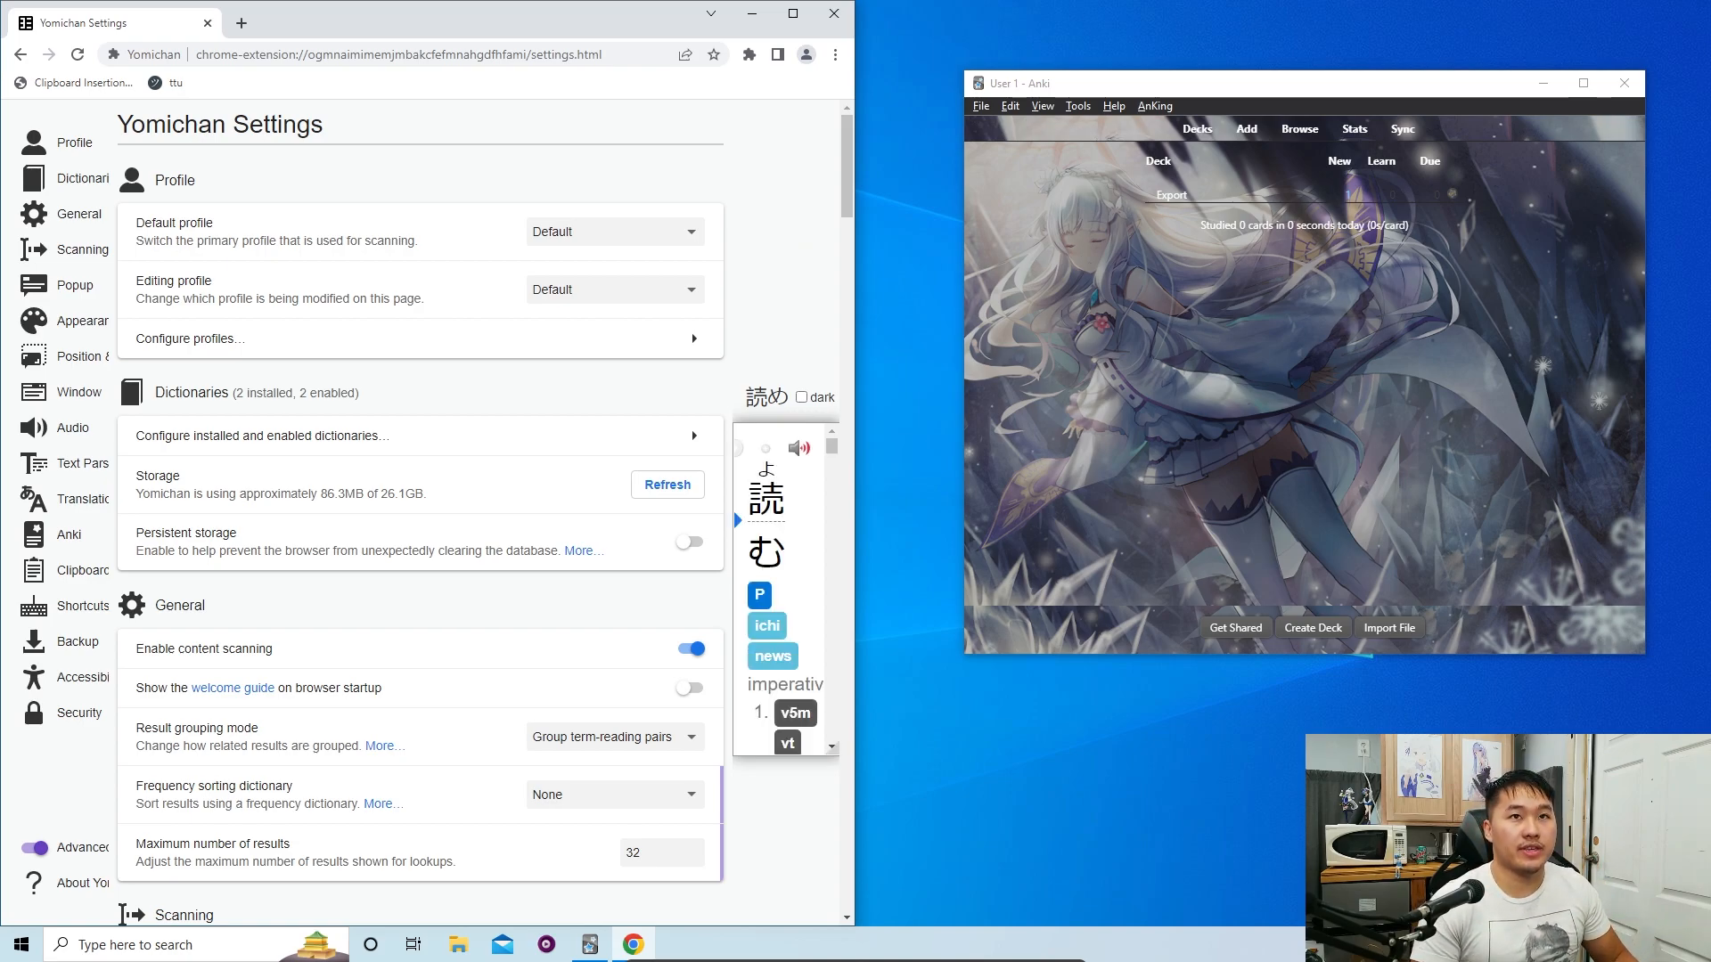
# Step: Examine the Anki section of the Yomichan settings, checking the integration switch, the AnkiConnect server address and the connection status
pyautogui.scroll(-20, 691, 540)
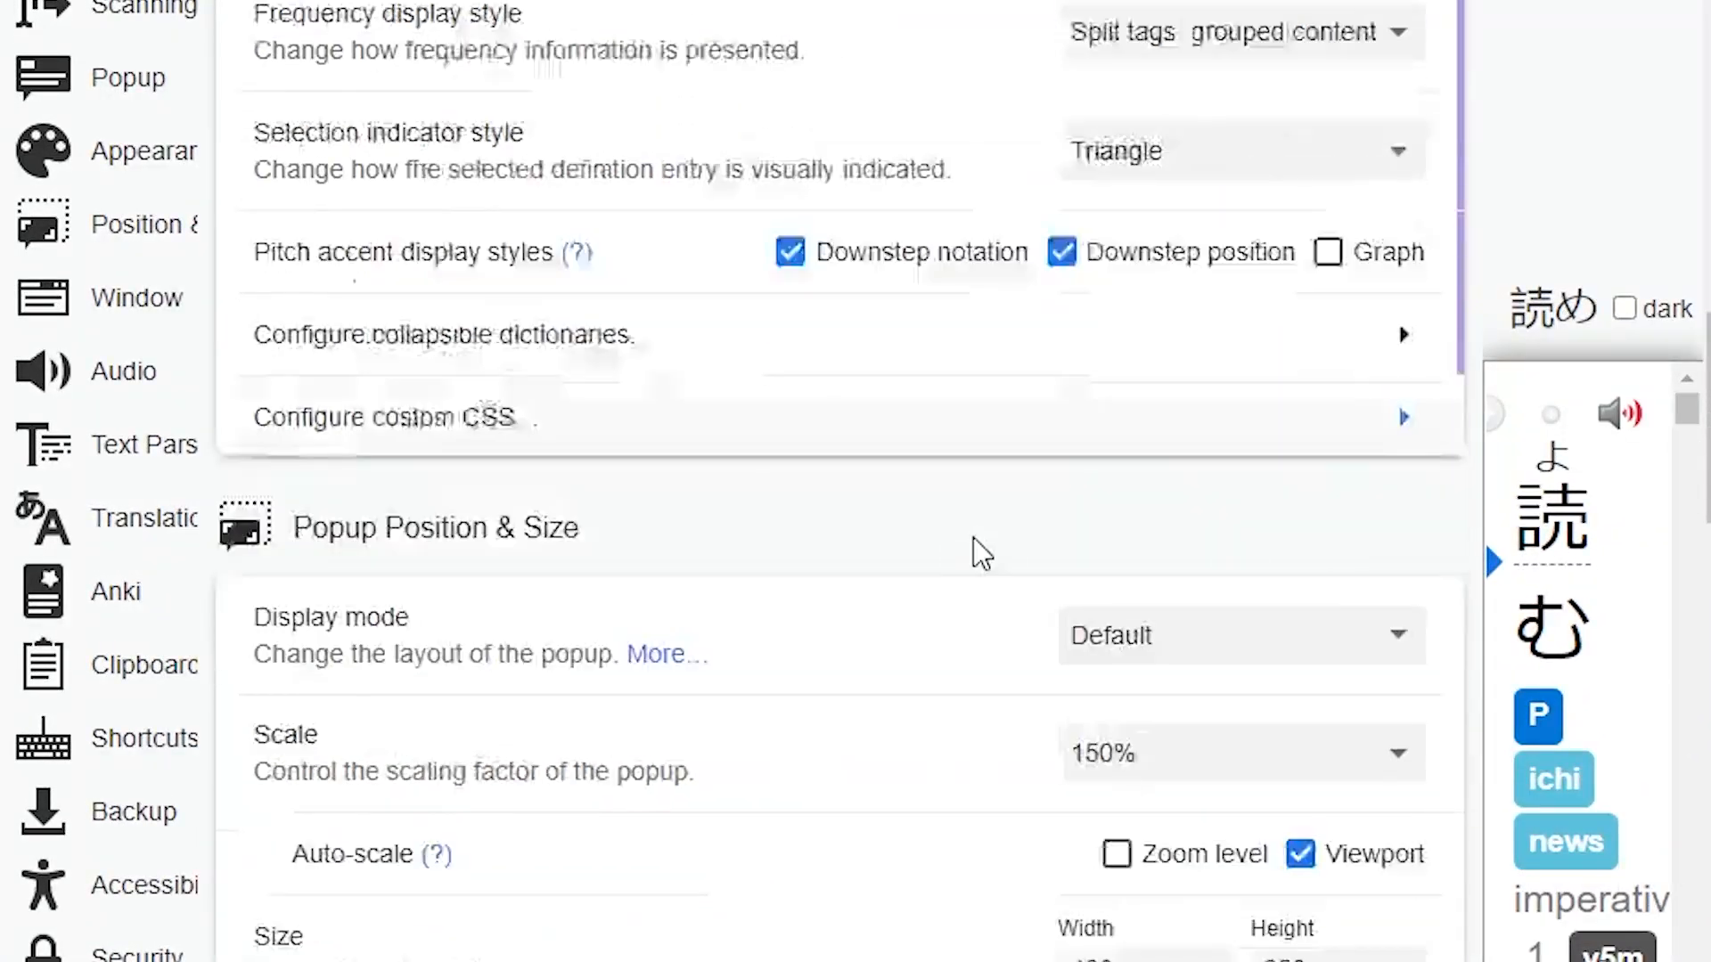
pyautogui.scroll(-15, 973, 537)
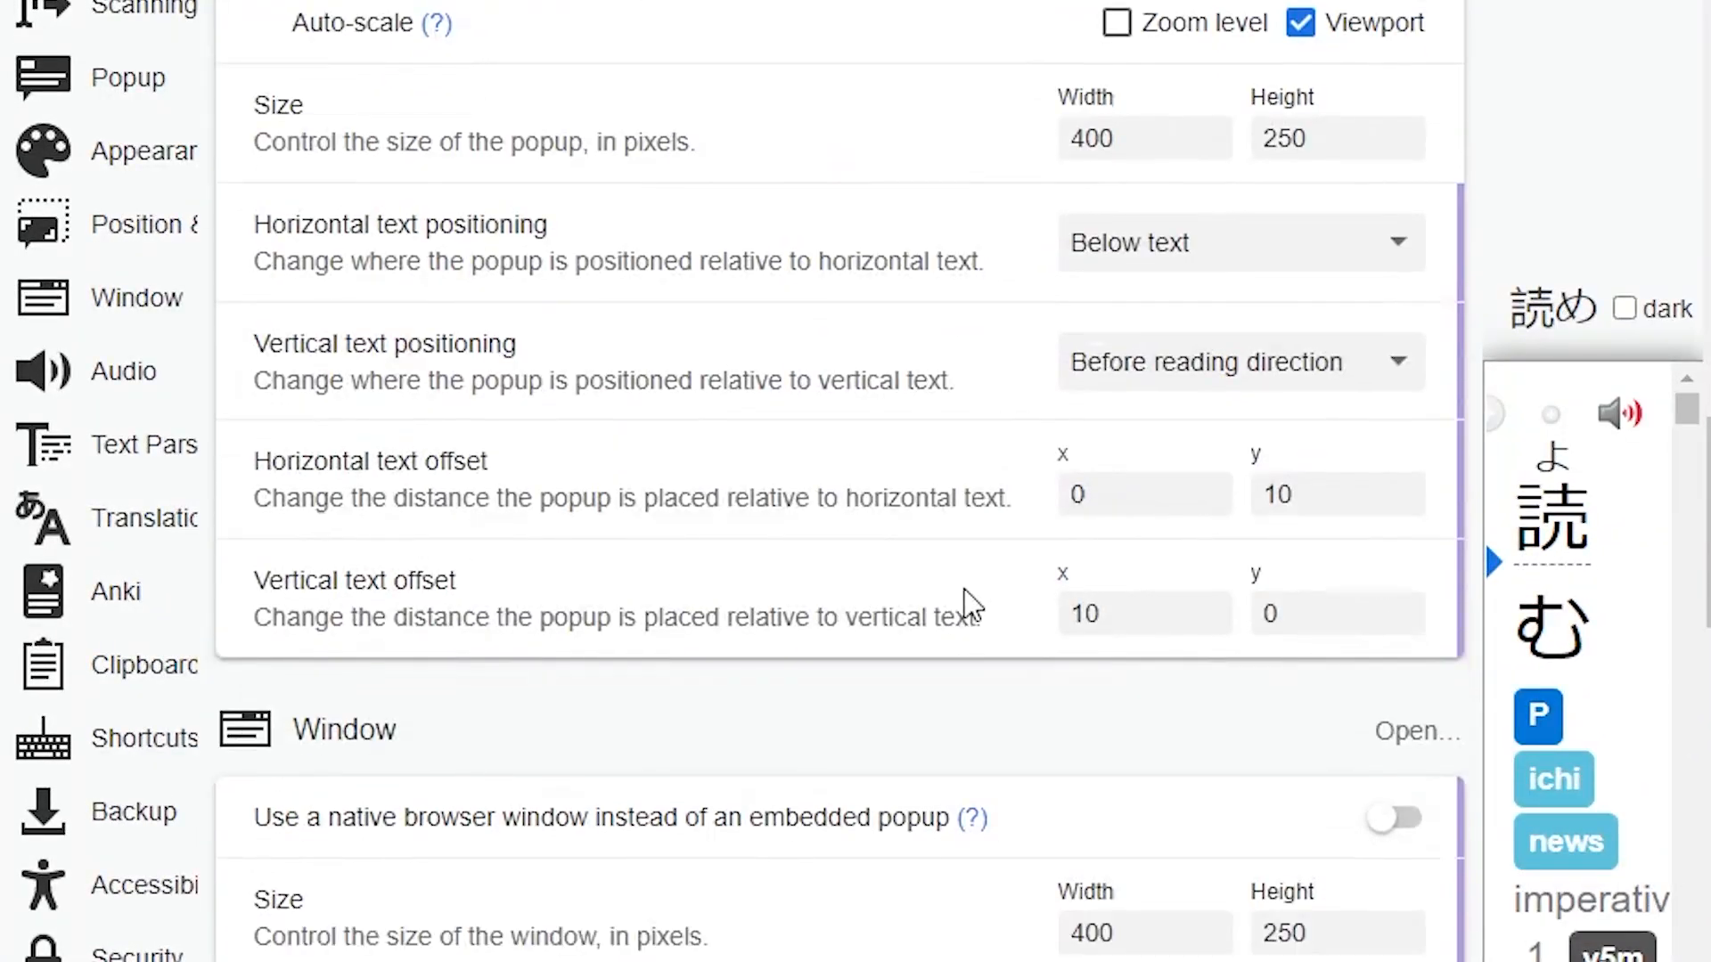
pyautogui.scroll(-12, 939, 626)
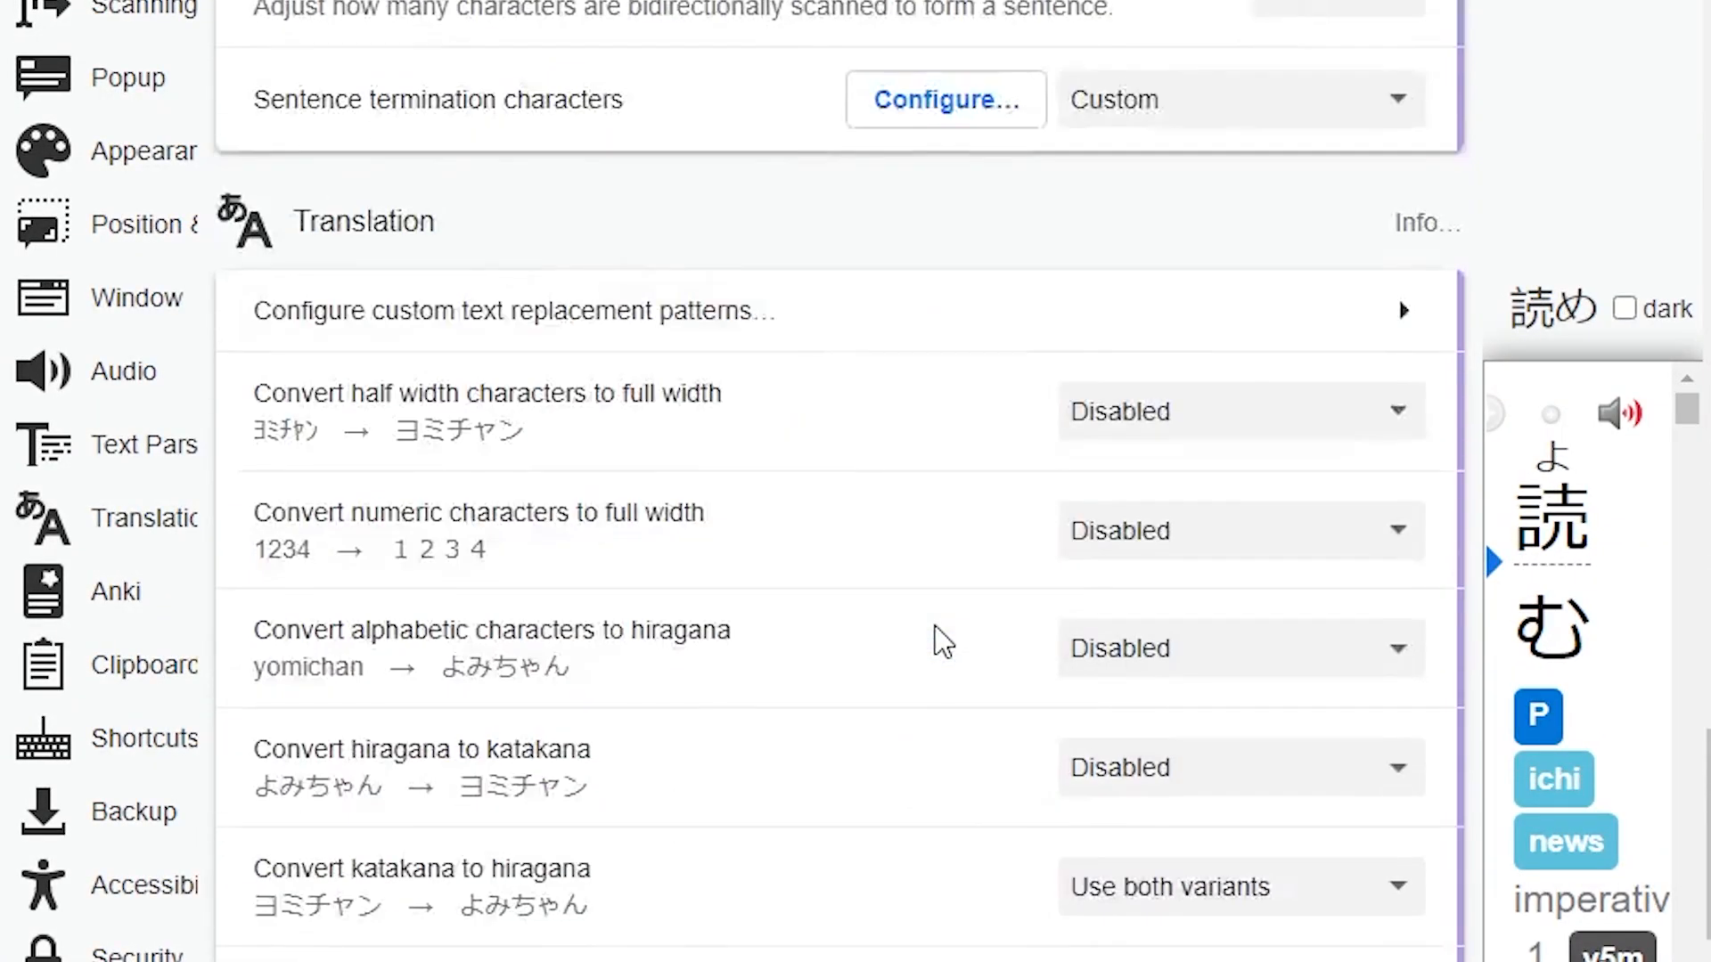
pyautogui.scroll(2, 981, 632)
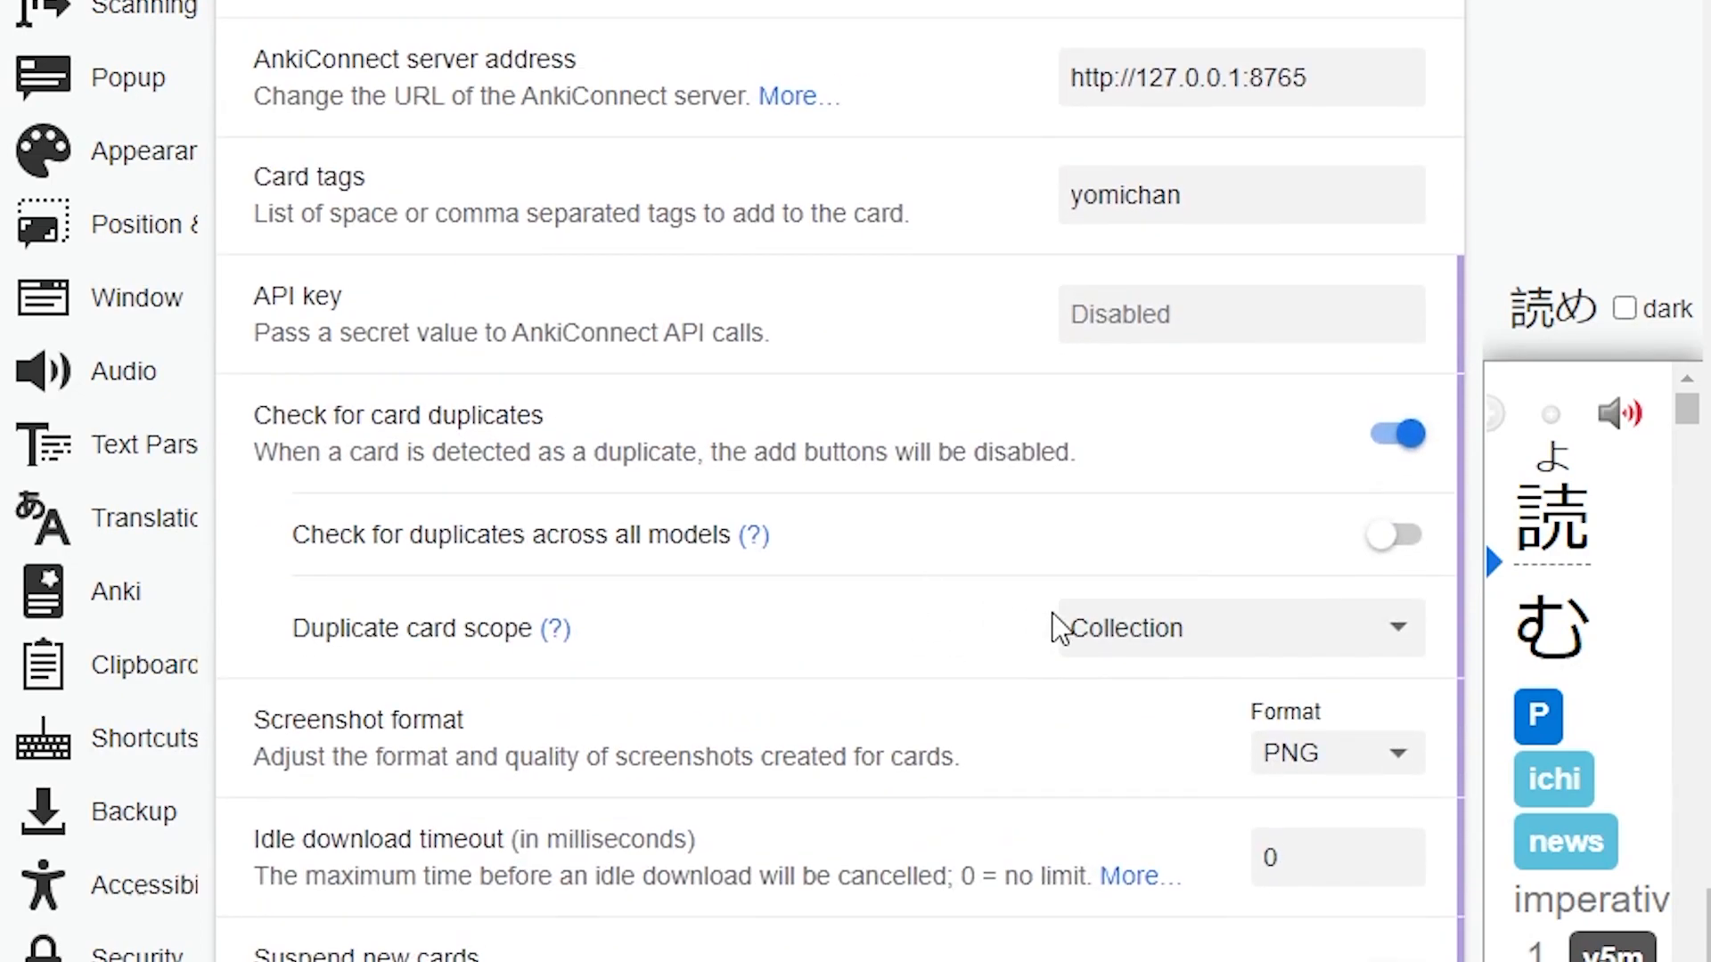
pyautogui.scroll(3, 1146, 122)
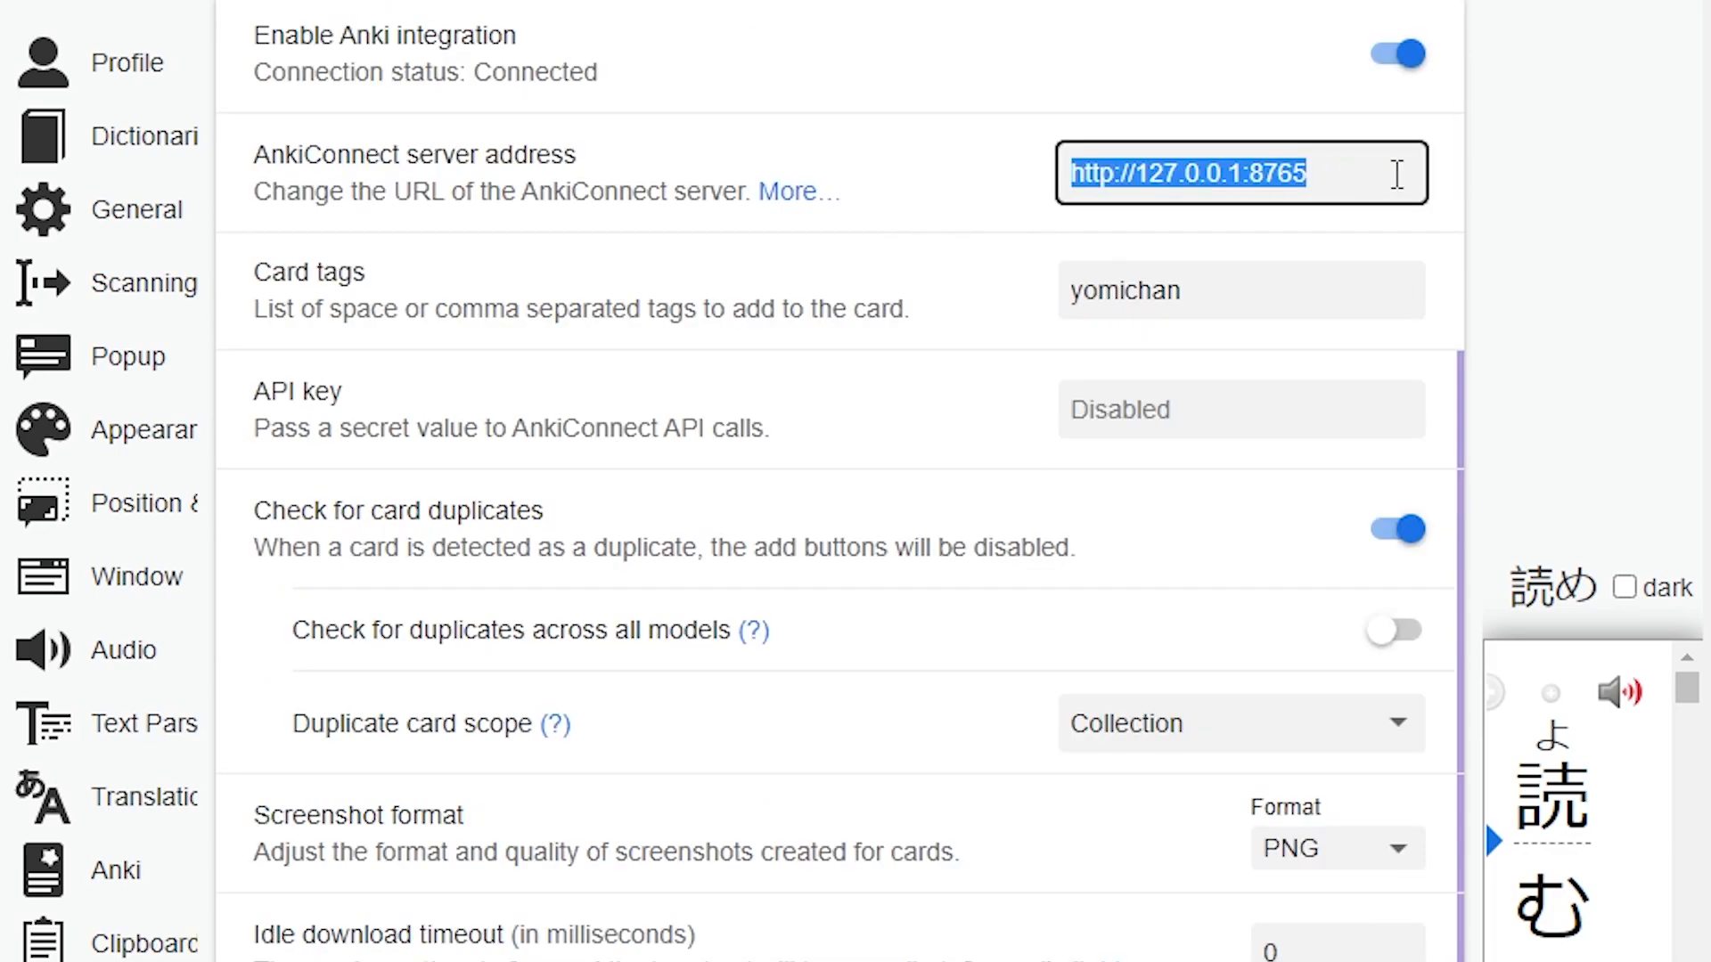
pyautogui.moveTo(1393, 175); pyautogui.dragTo(1063, 171)
pyautogui.click(1332, 176)
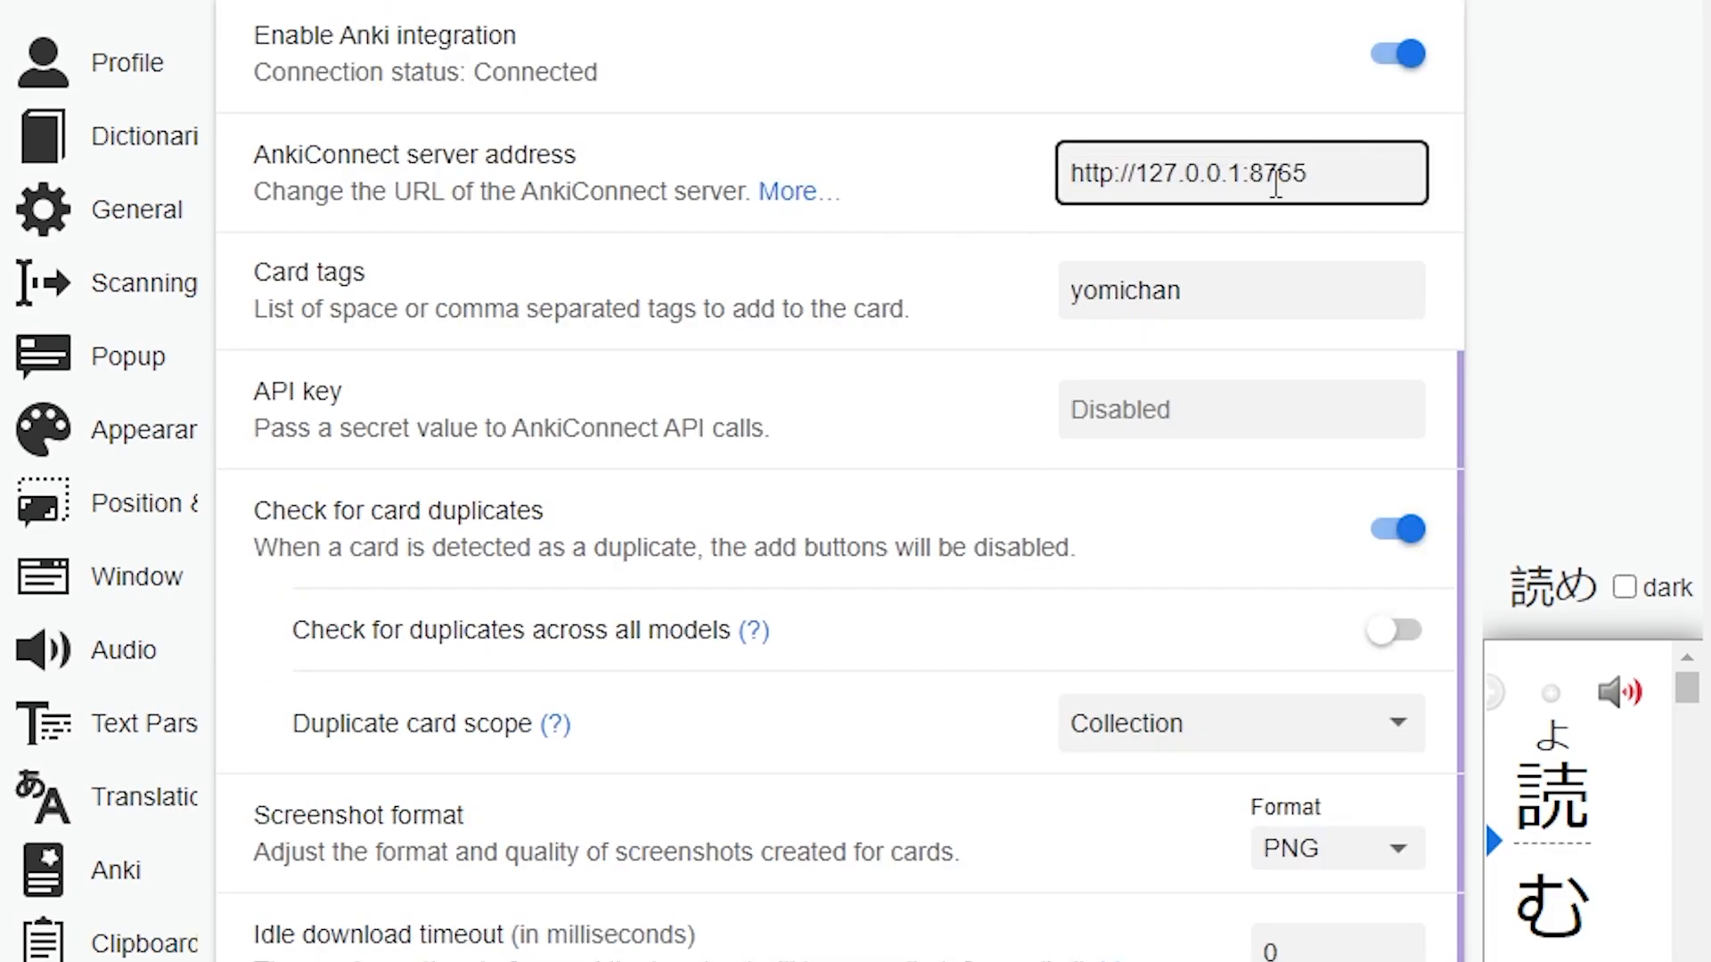
pyautogui.scroll(2, 1384, 264)
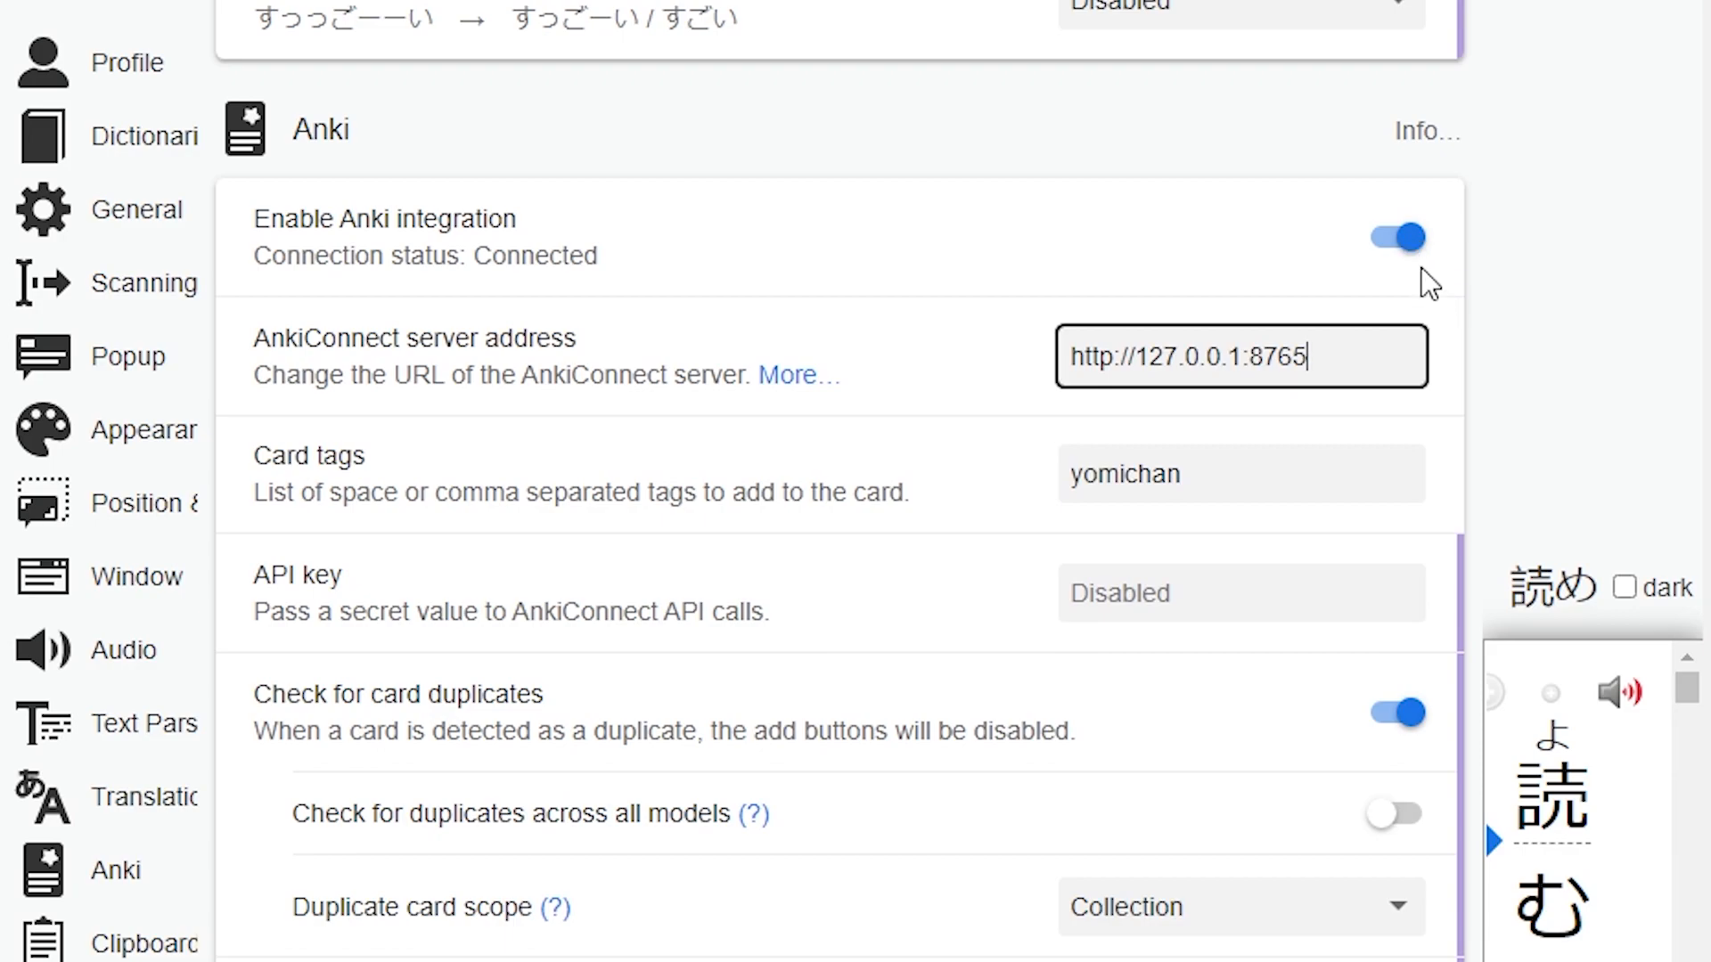
pyautogui.moveTo(599, 257); pyautogui.dragTo(474, 256)
pyautogui.click(800, 285)
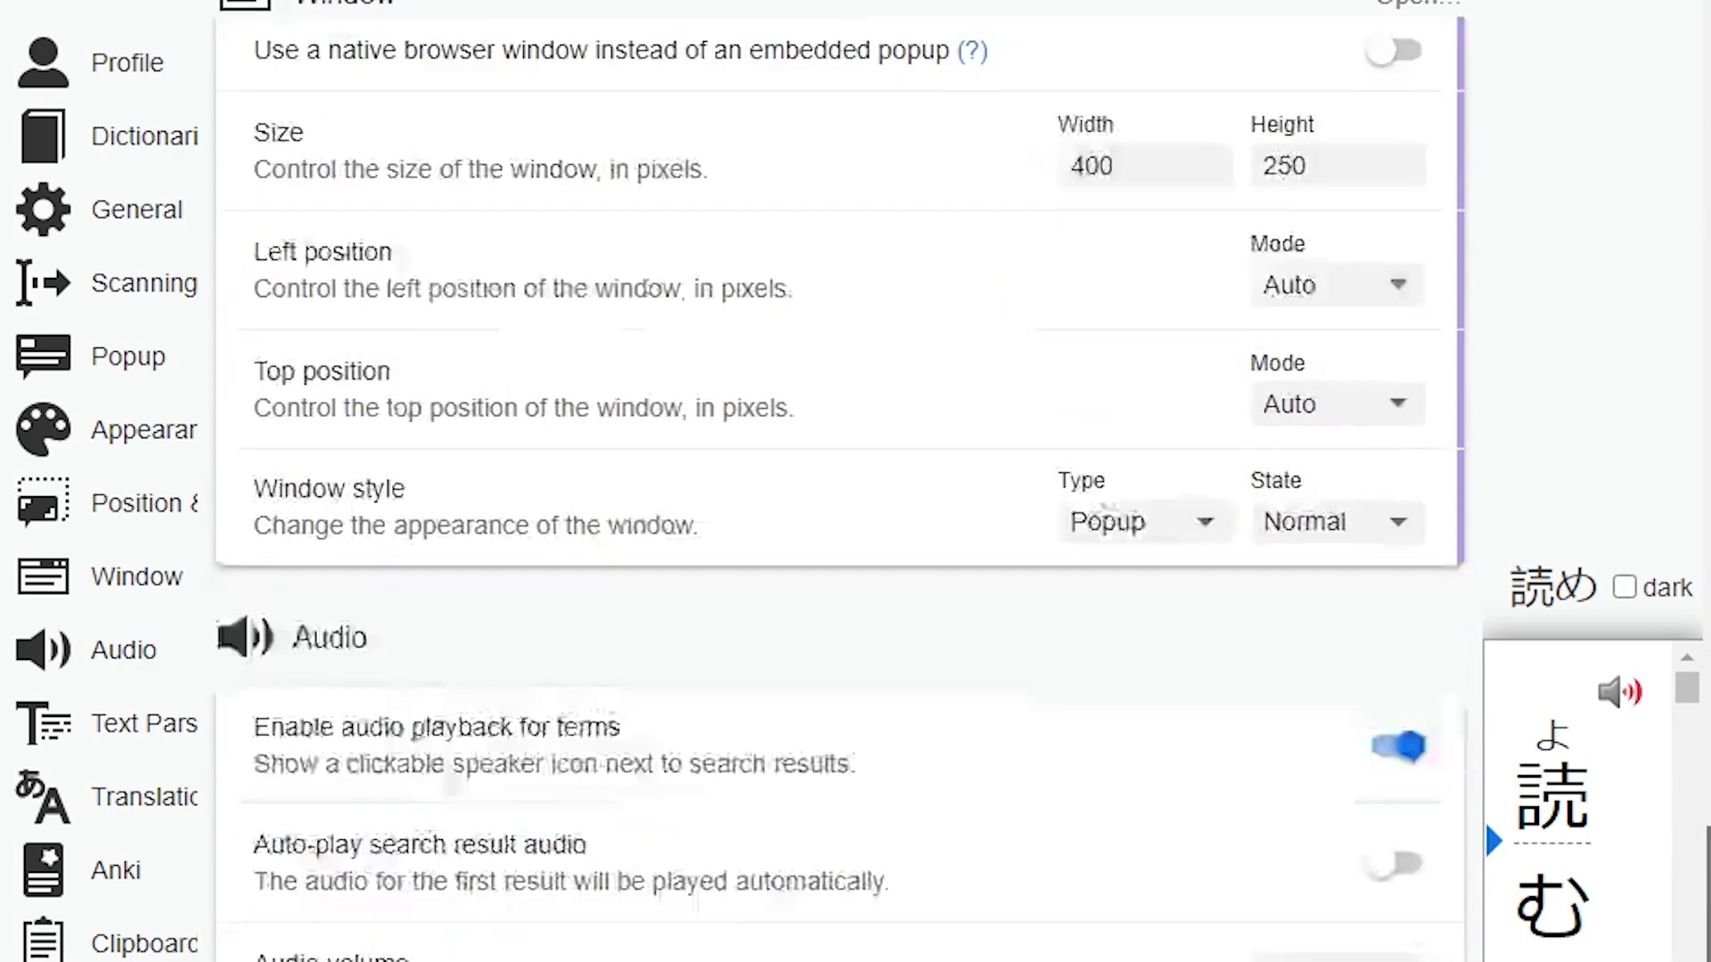
# Step: Start Anki again, reload the Yomichan settings page and return to the Anki section to recheck the connection
pyautogui.scroll(-18, 840, 481)
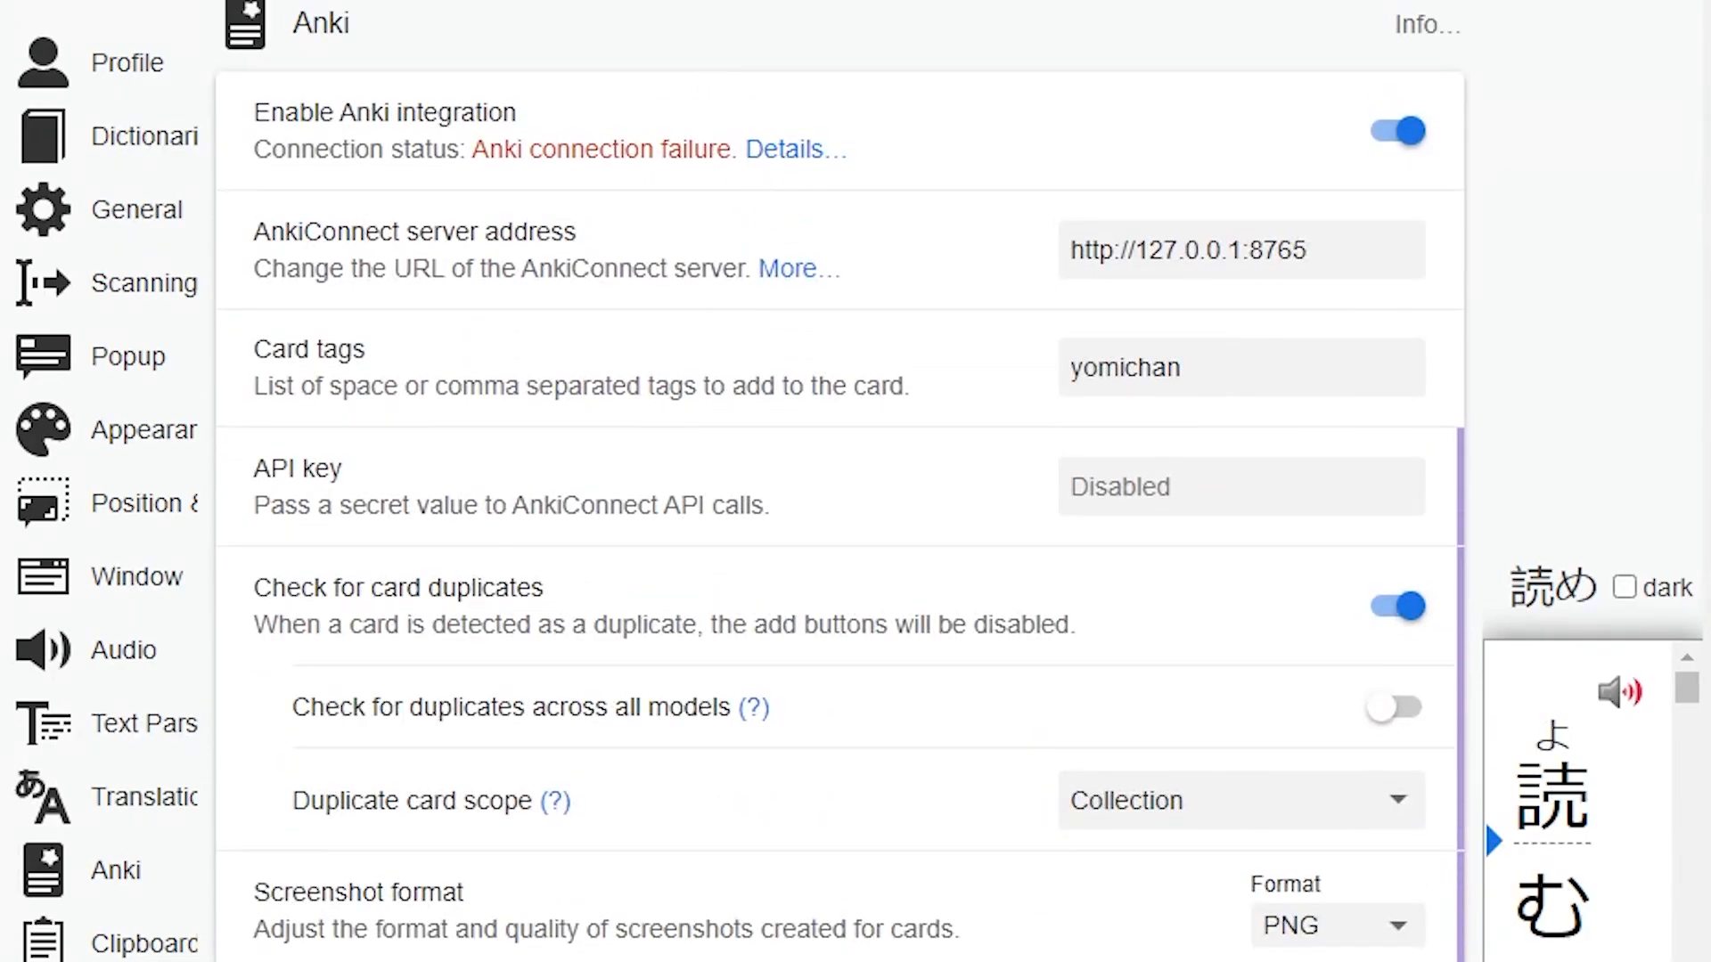
pyautogui.press('super')
pyautogui.write('anki')
pyautogui.press('Return')
pyautogui.press('F5')
pyautogui.moveTo(1708, 44); pyautogui.dragTo(1708, 957)
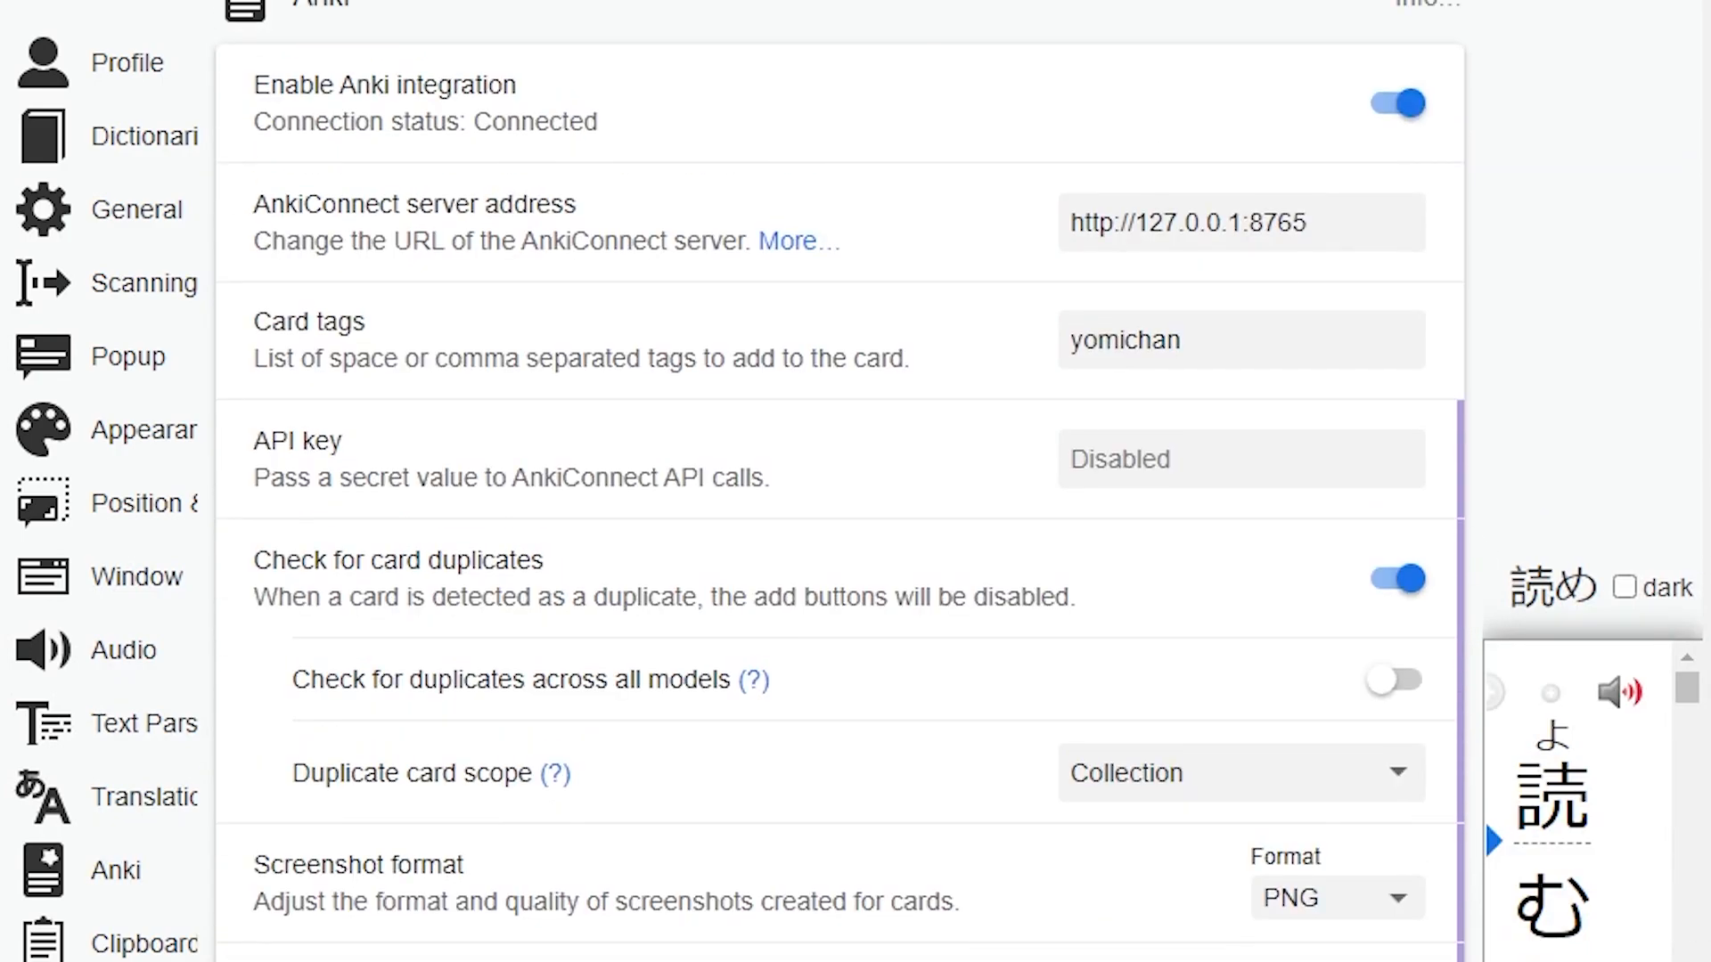
# Step: Open the Anki card format for Terms, set the deck to Default and look through the model options
pyautogui.scroll(-2, 916, 566)
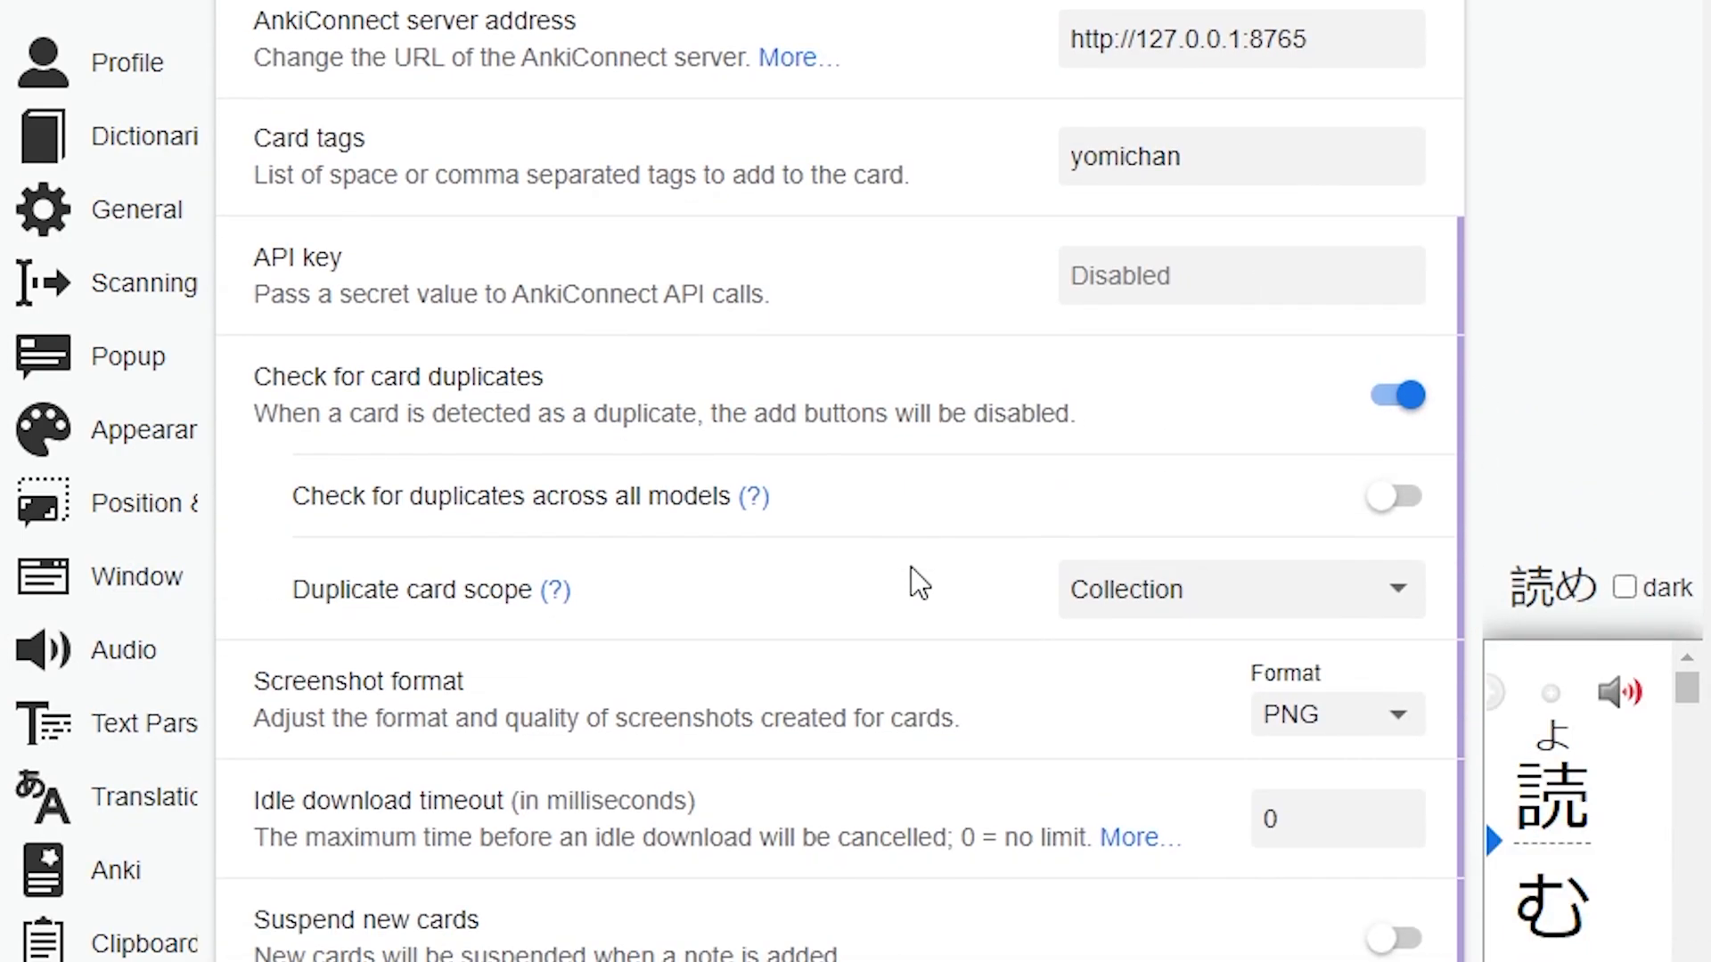
pyautogui.scroll(-7, 939, 635)
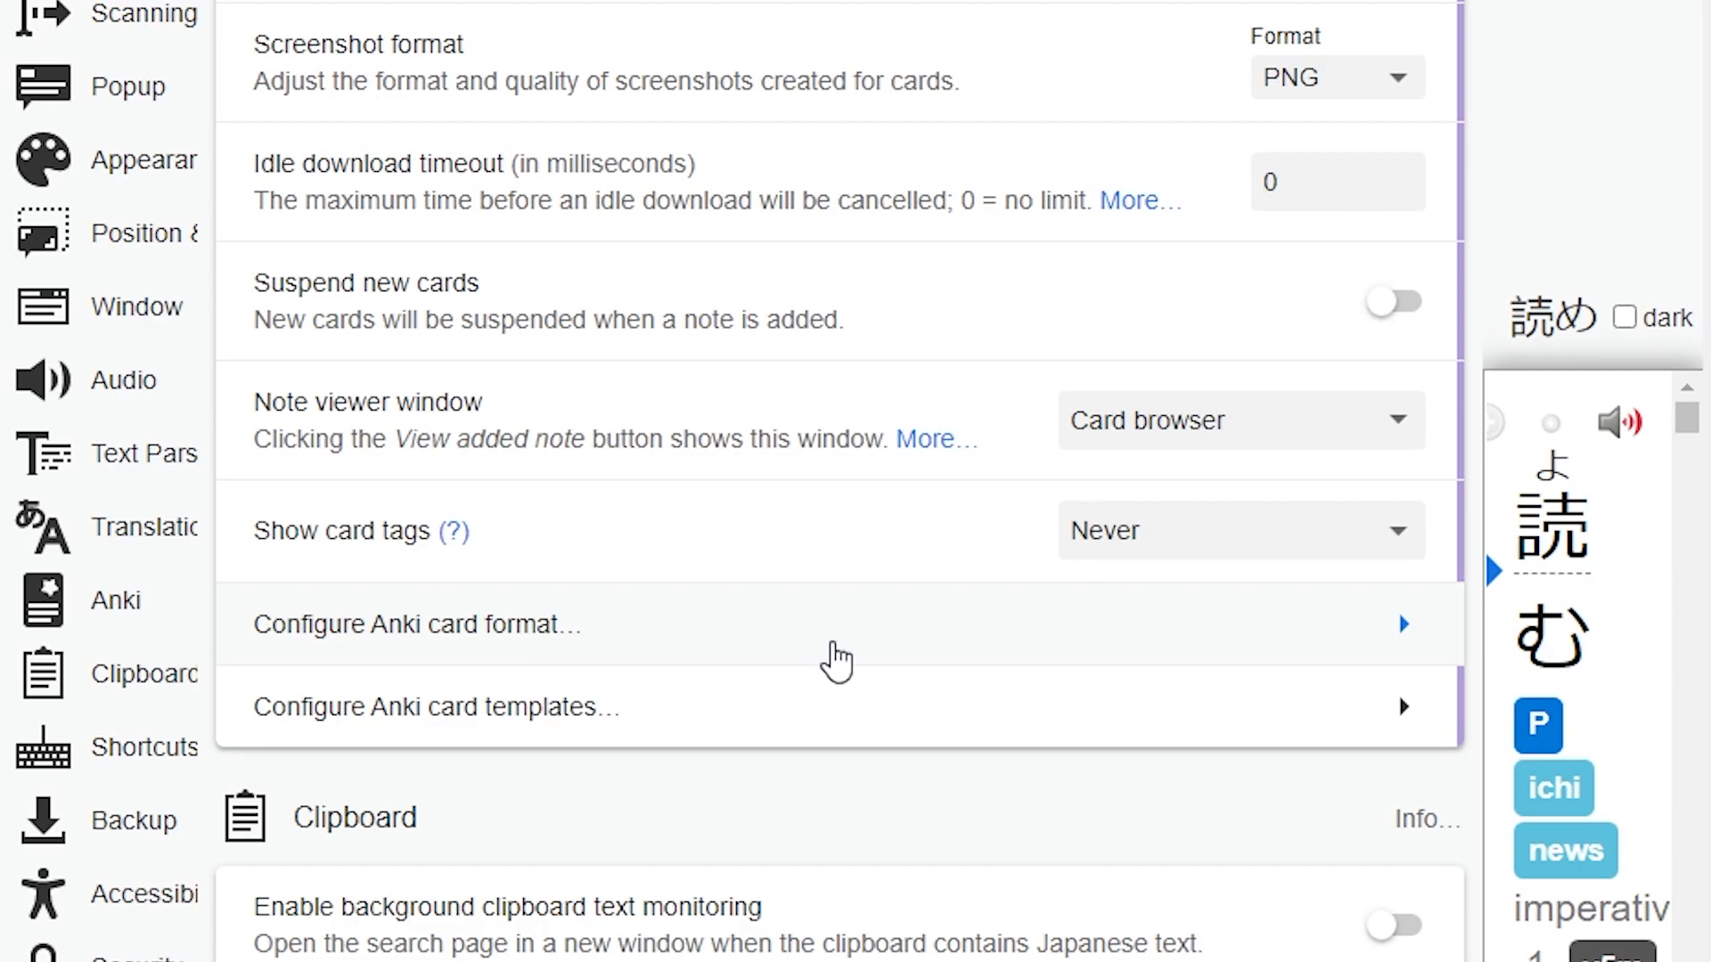
pyautogui.click(835, 661)
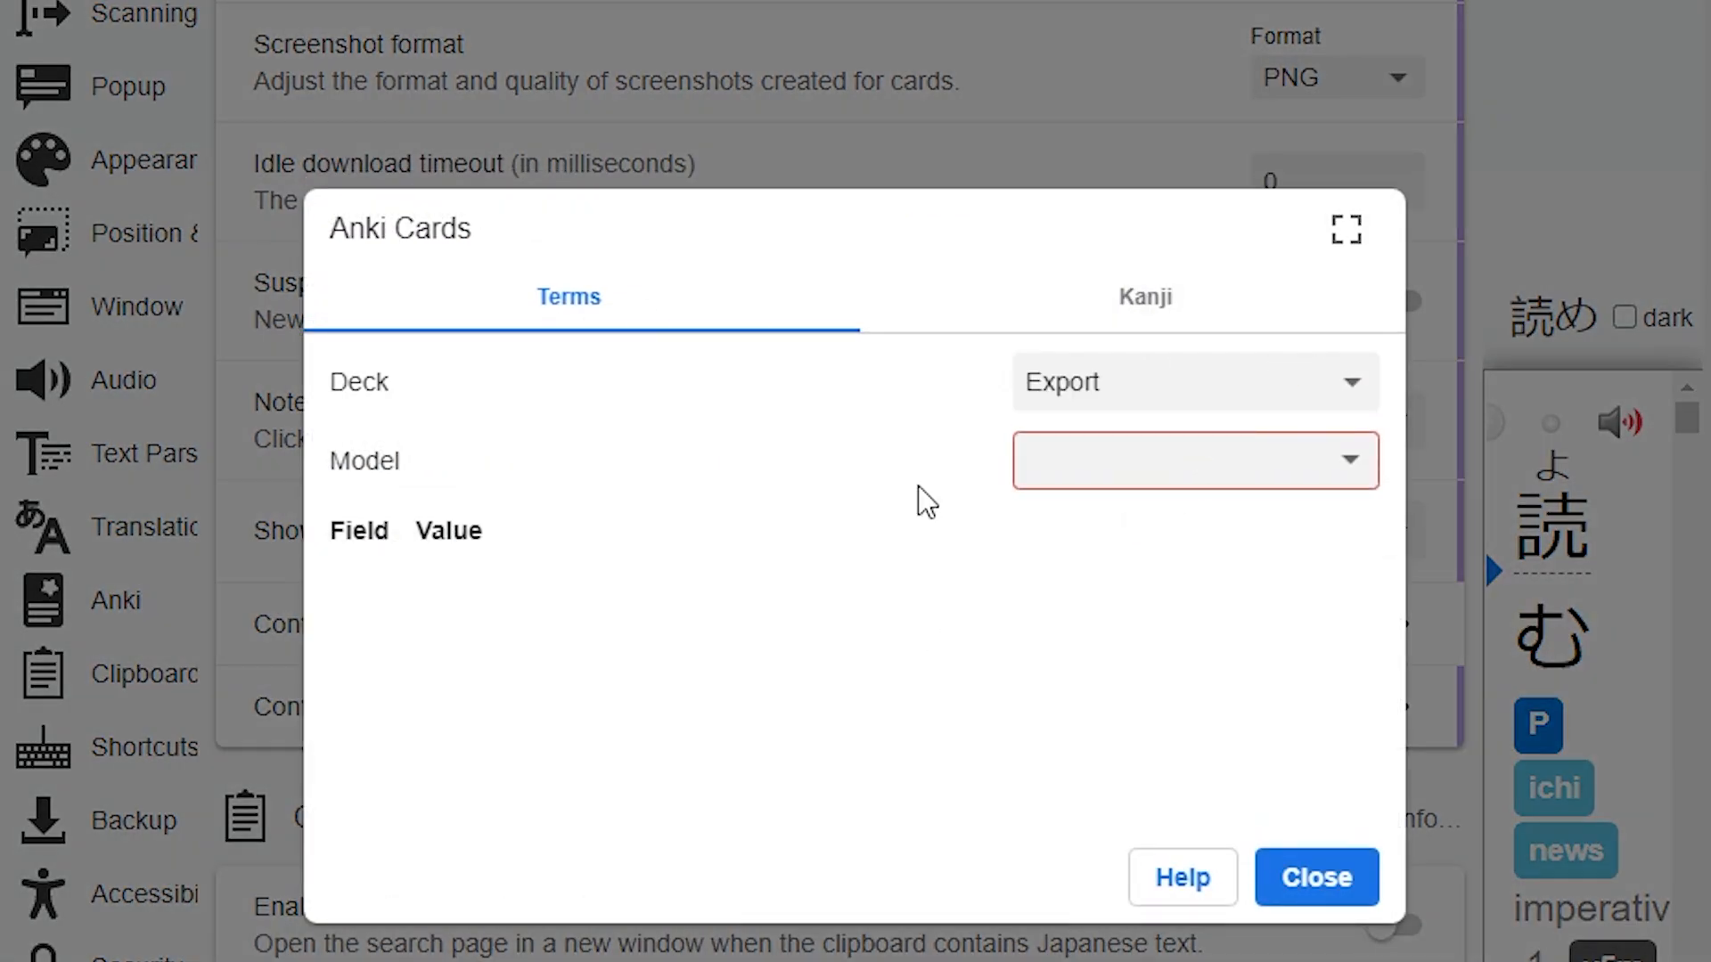
pyautogui.click(1165, 393)
pyautogui.click(1116, 429)
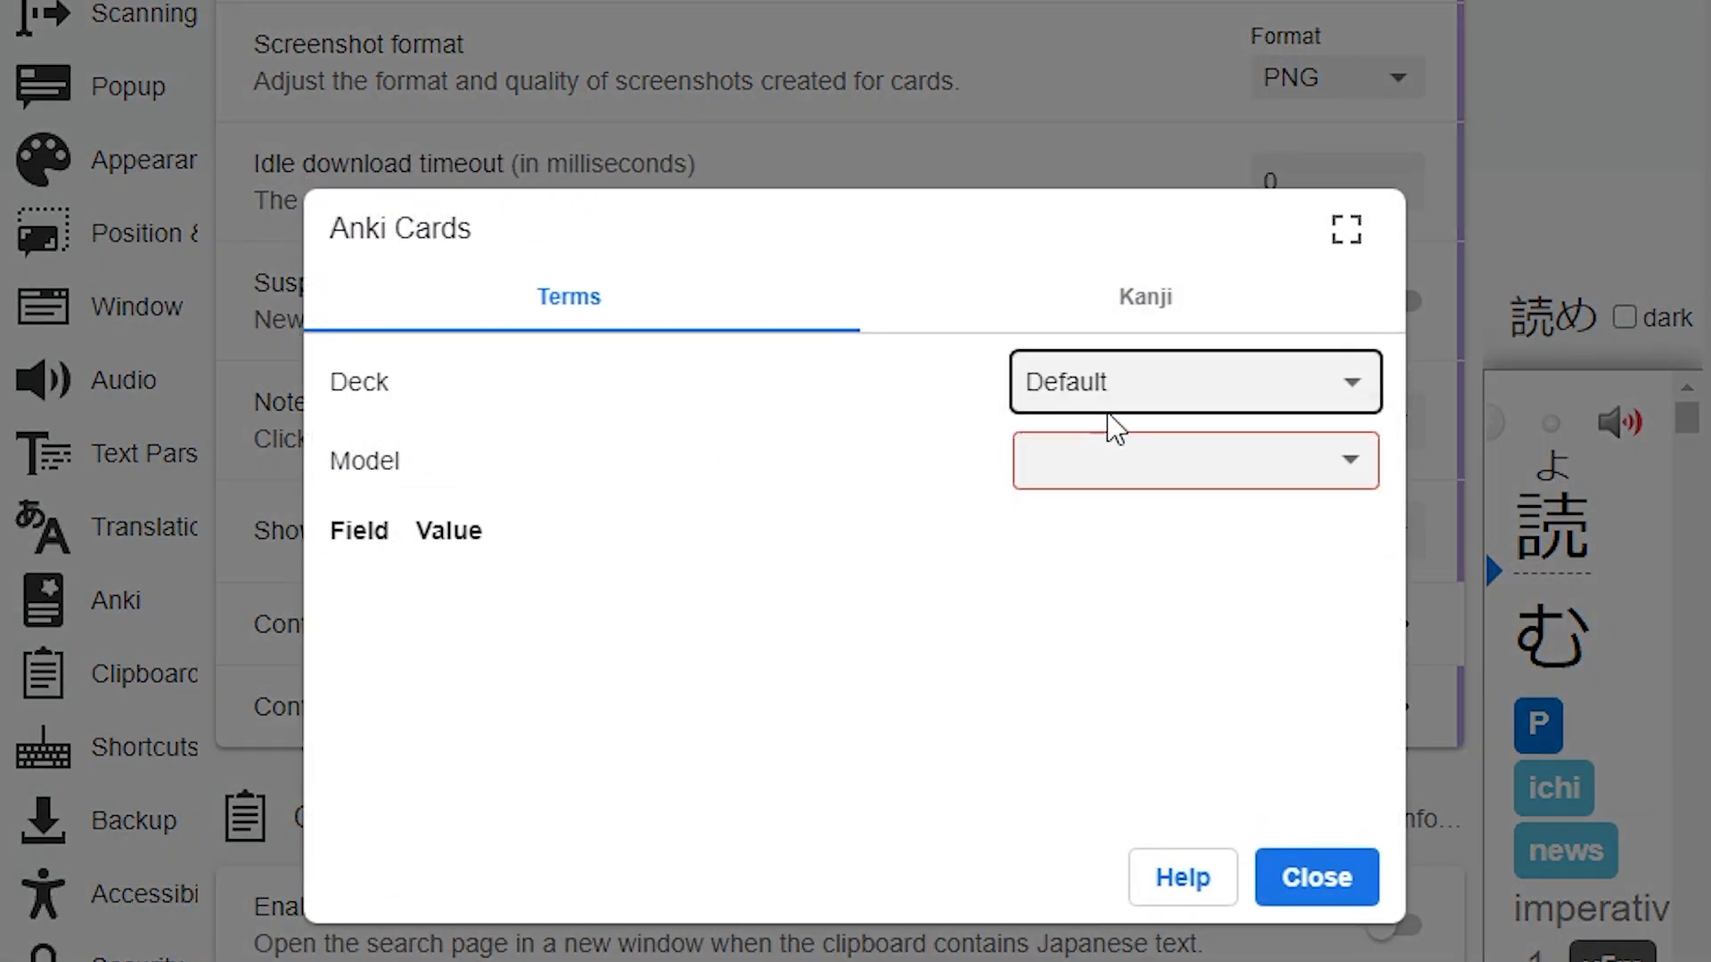
pyautogui.click(1168, 461)
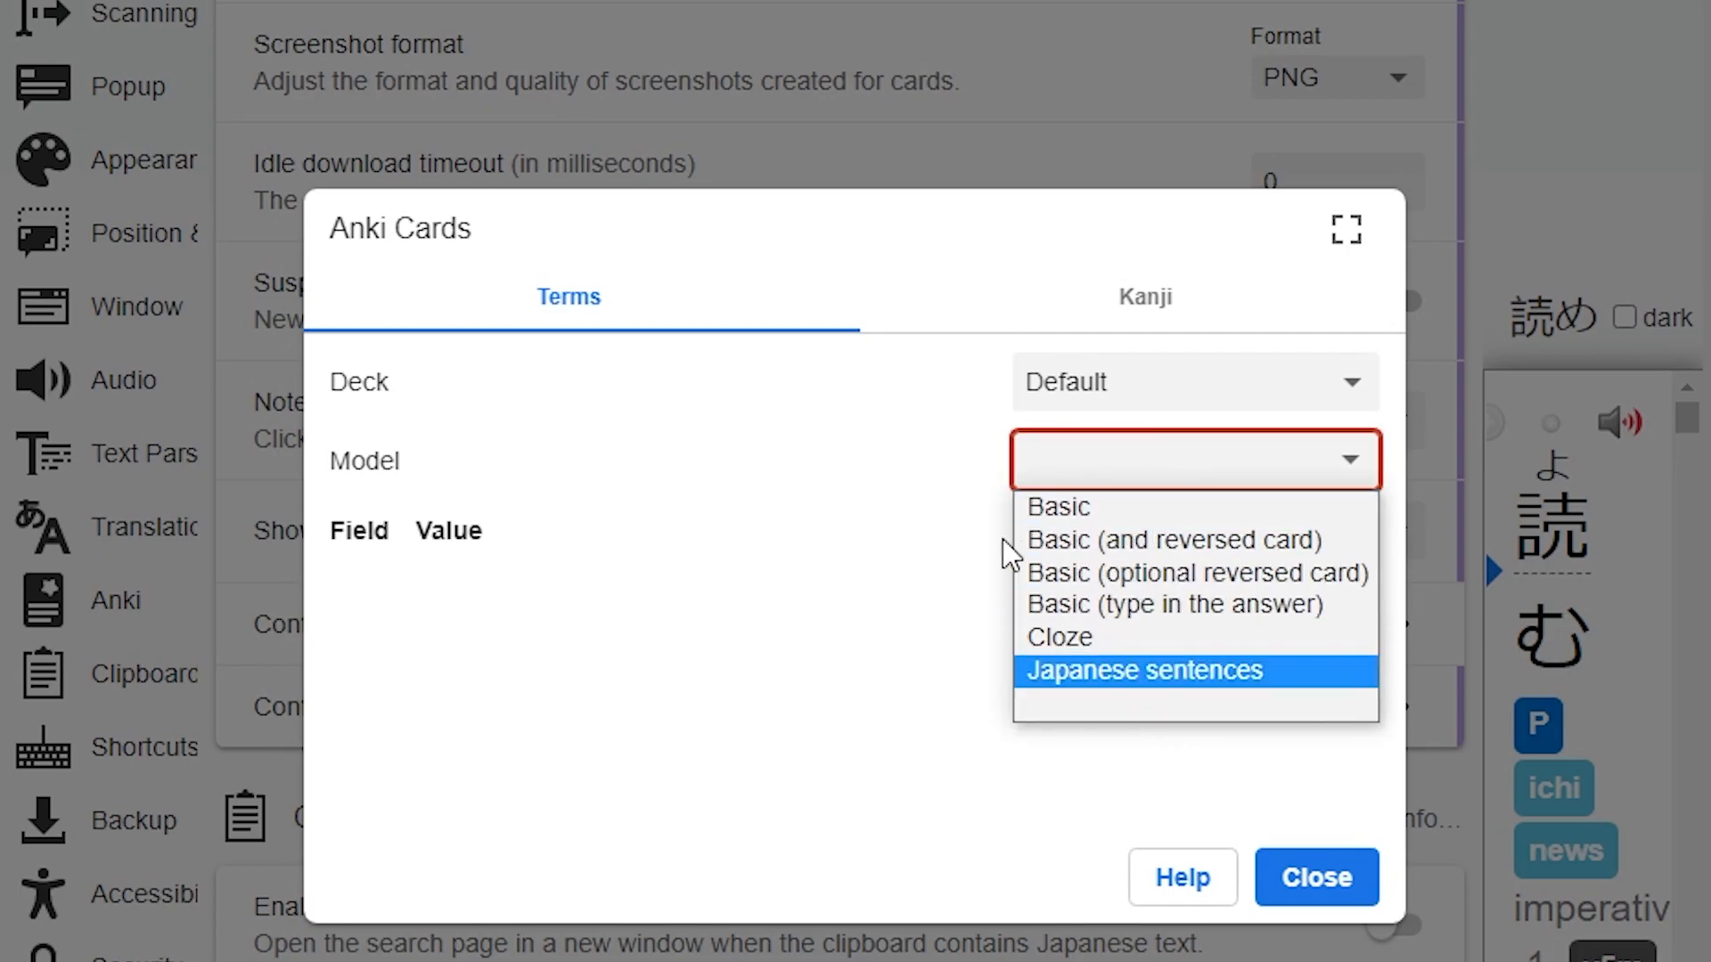
pyautogui.click(931, 490)
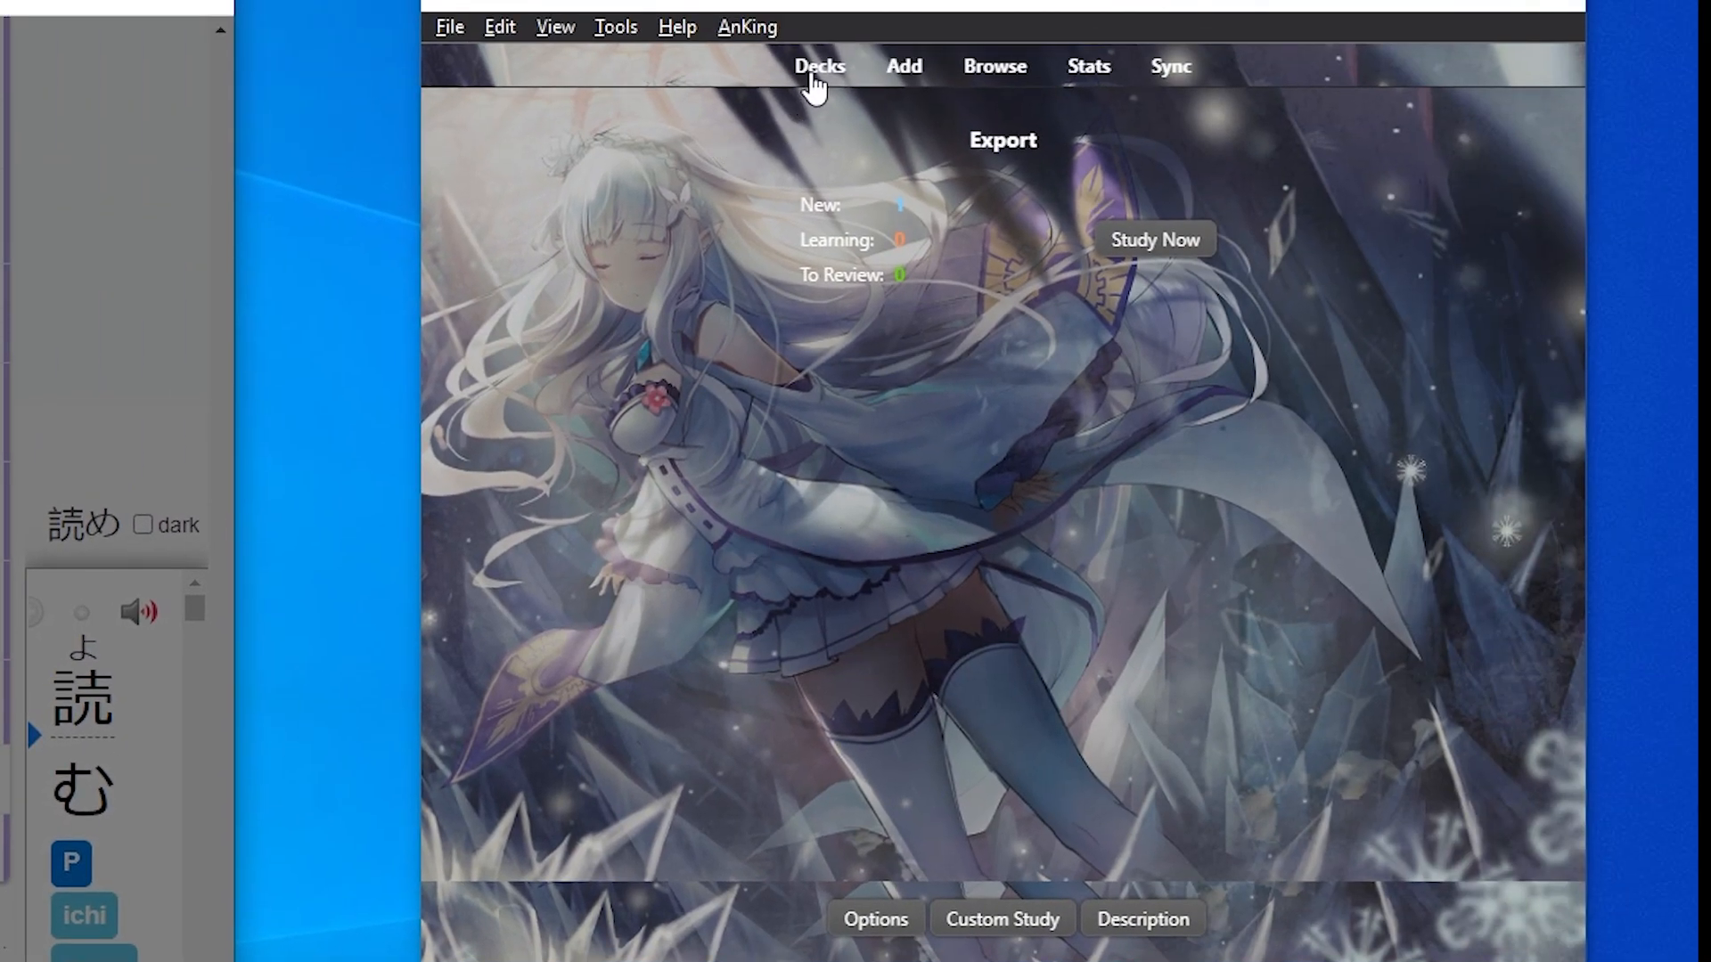
# Step: In Anki, create a deck named Sentence Mining and delete the Export deck
pyautogui.click(816, 75)
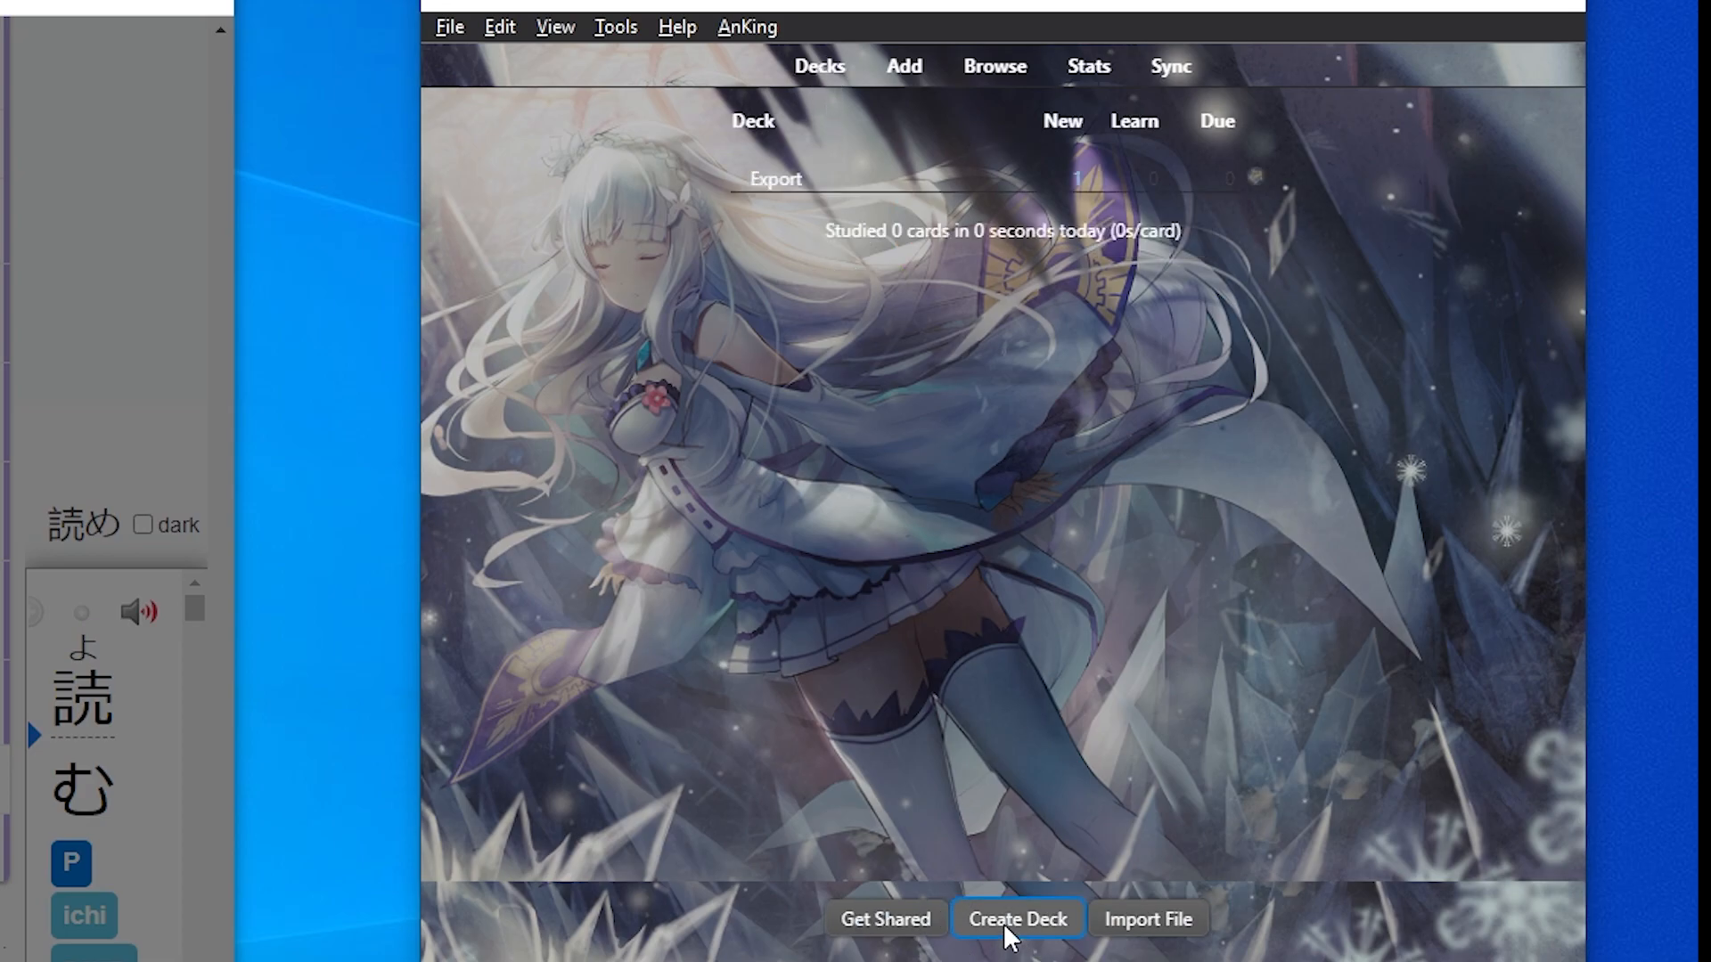
pyautogui.click(1002, 922)
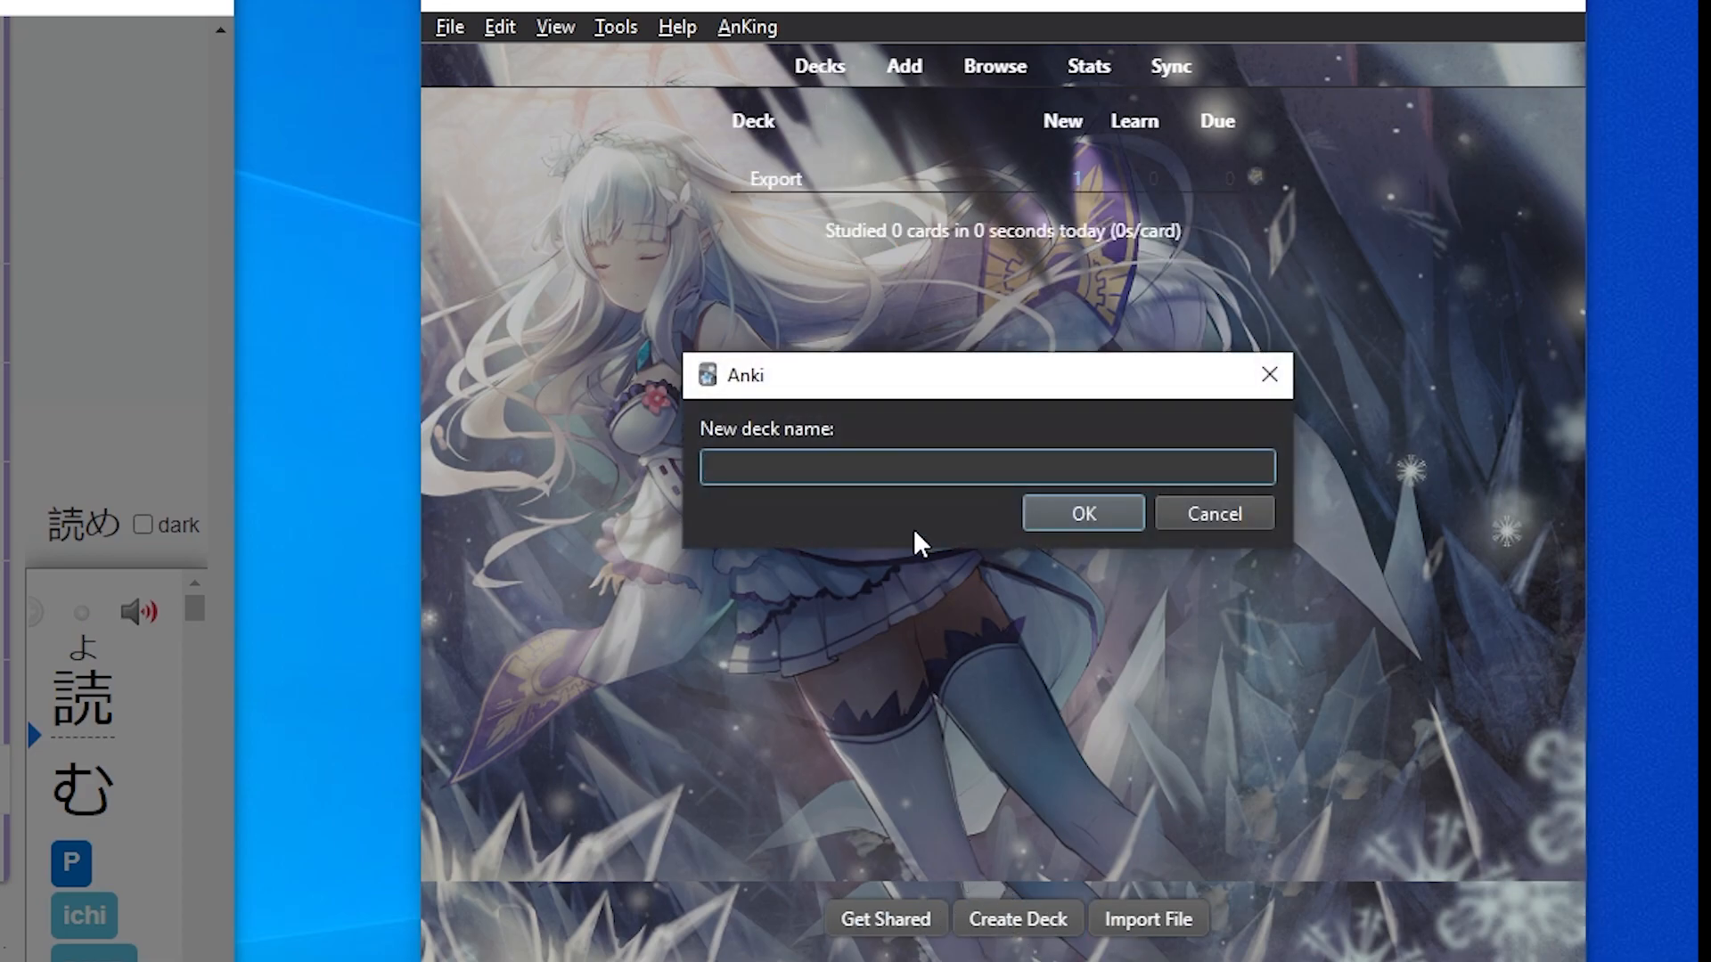
pyautogui.write('Sentence Mining')
pyautogui.press('Return')
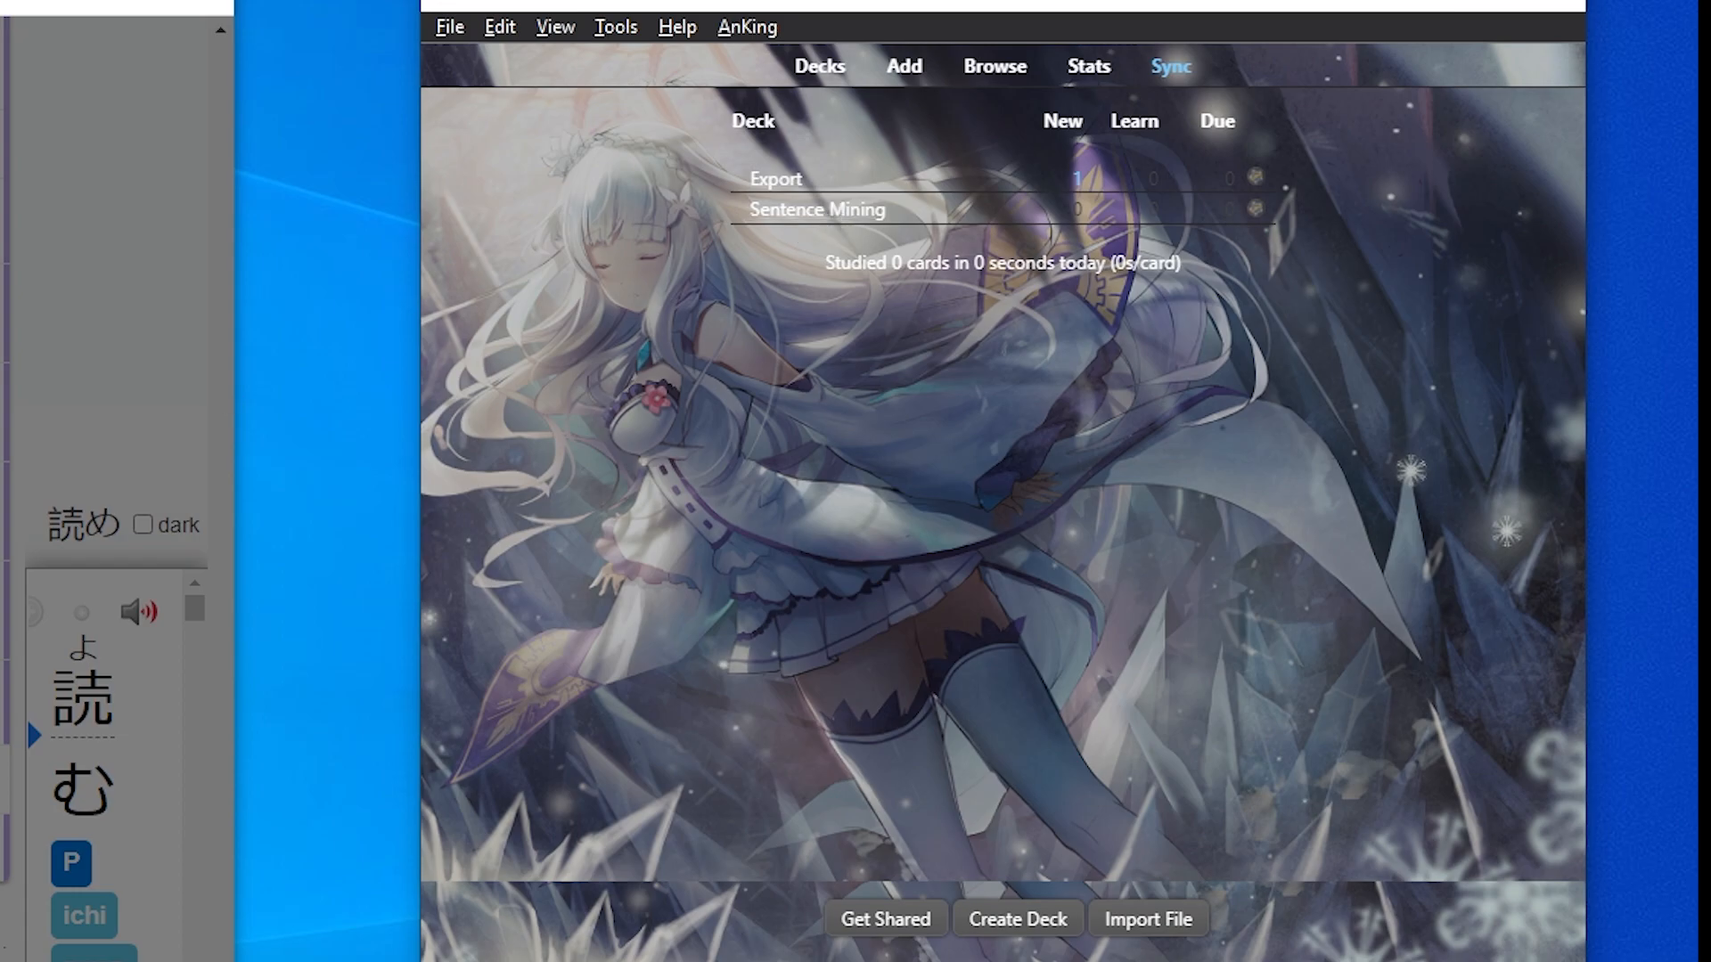
pyautogui.click(1255, 177)
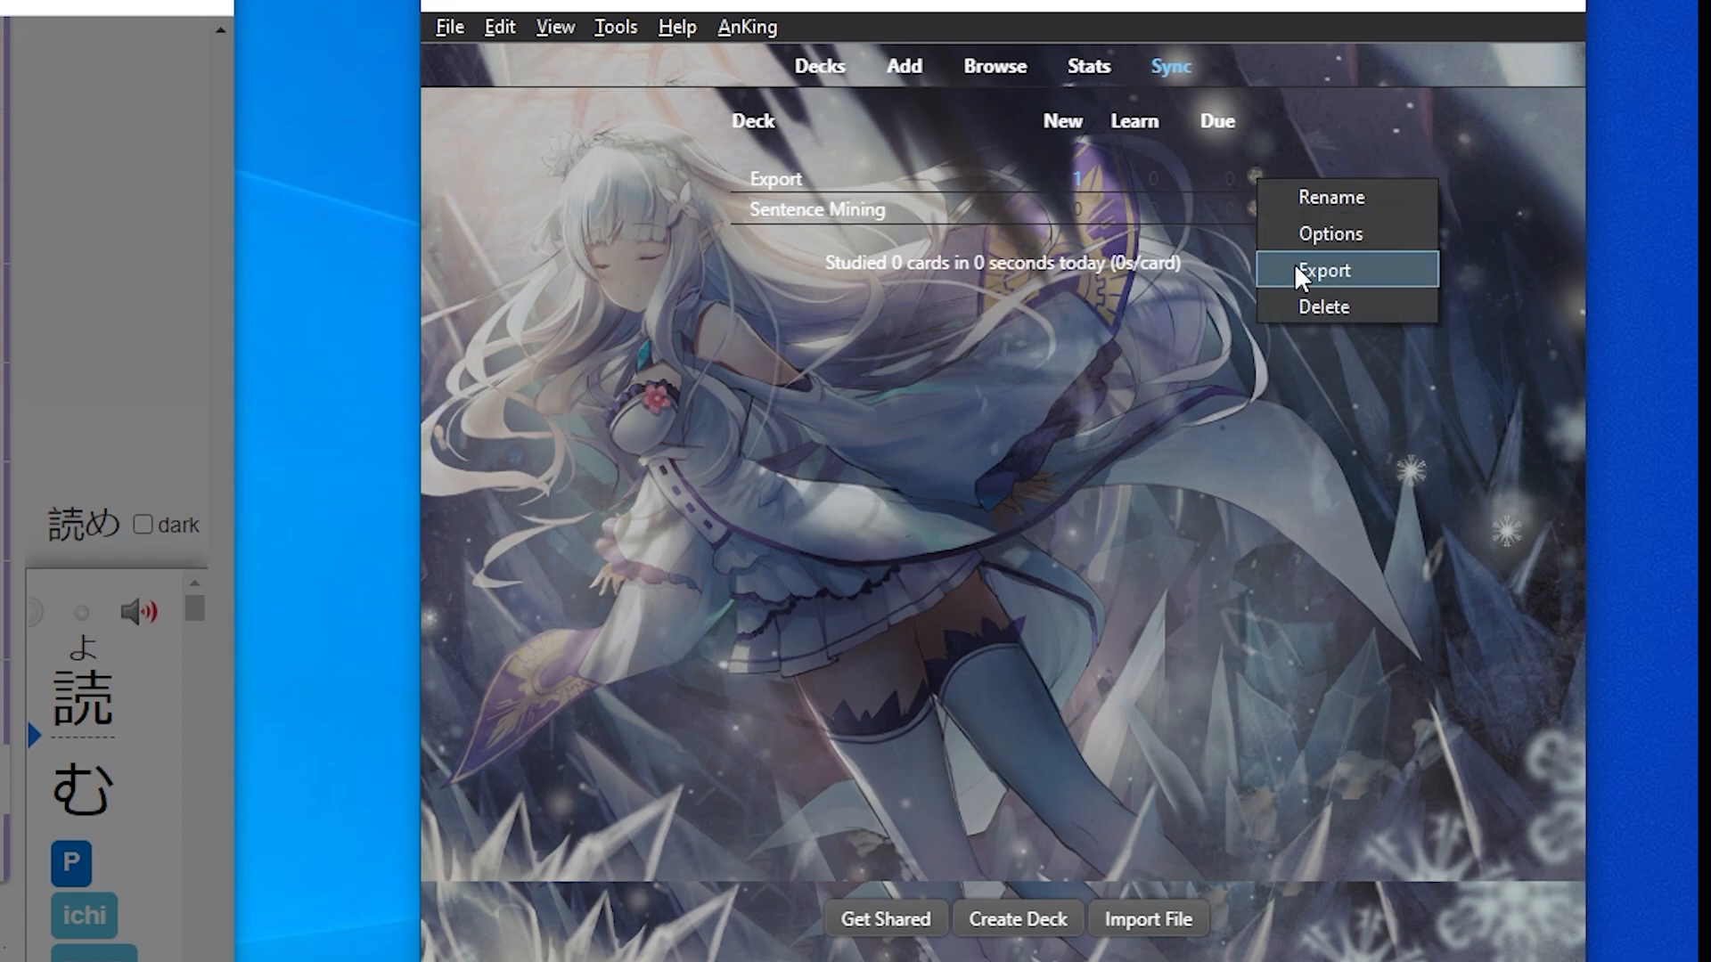
pyautogui.click(1310, 303)
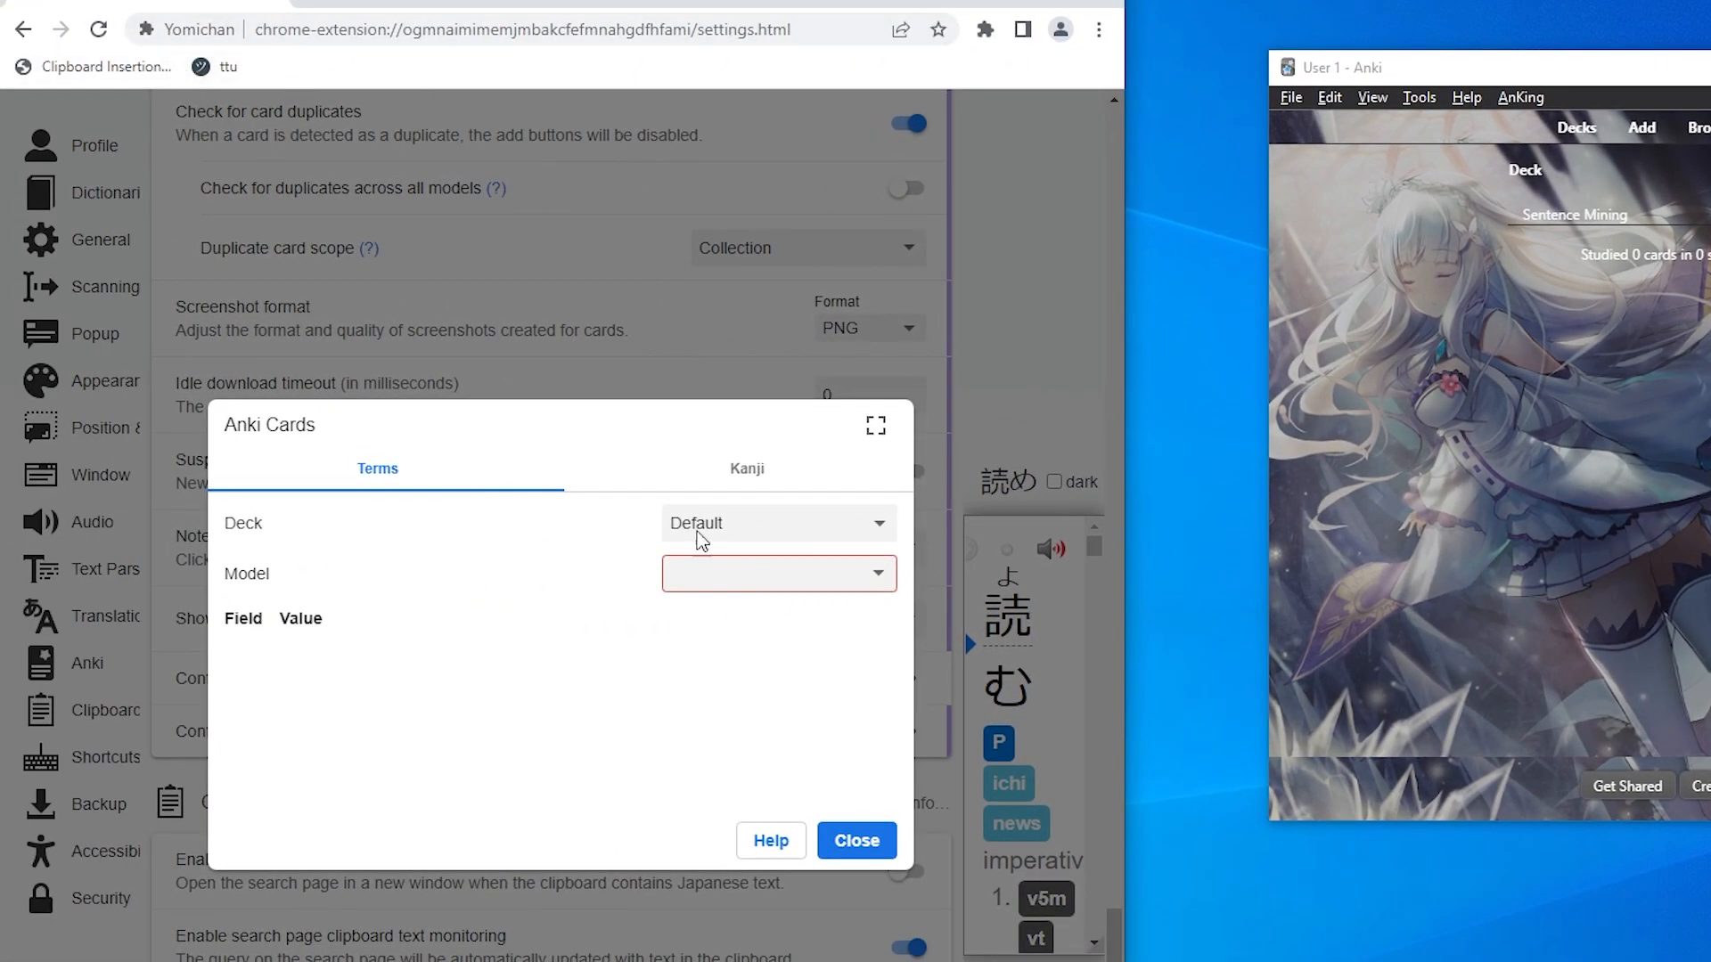
# Step: Reload the Yomichan settings and set the Anki card format's Terms deck to Sentence Mining and model to Japanese sentences
pyautogui.click(856, 841)
pyautogui.click(98, 29)
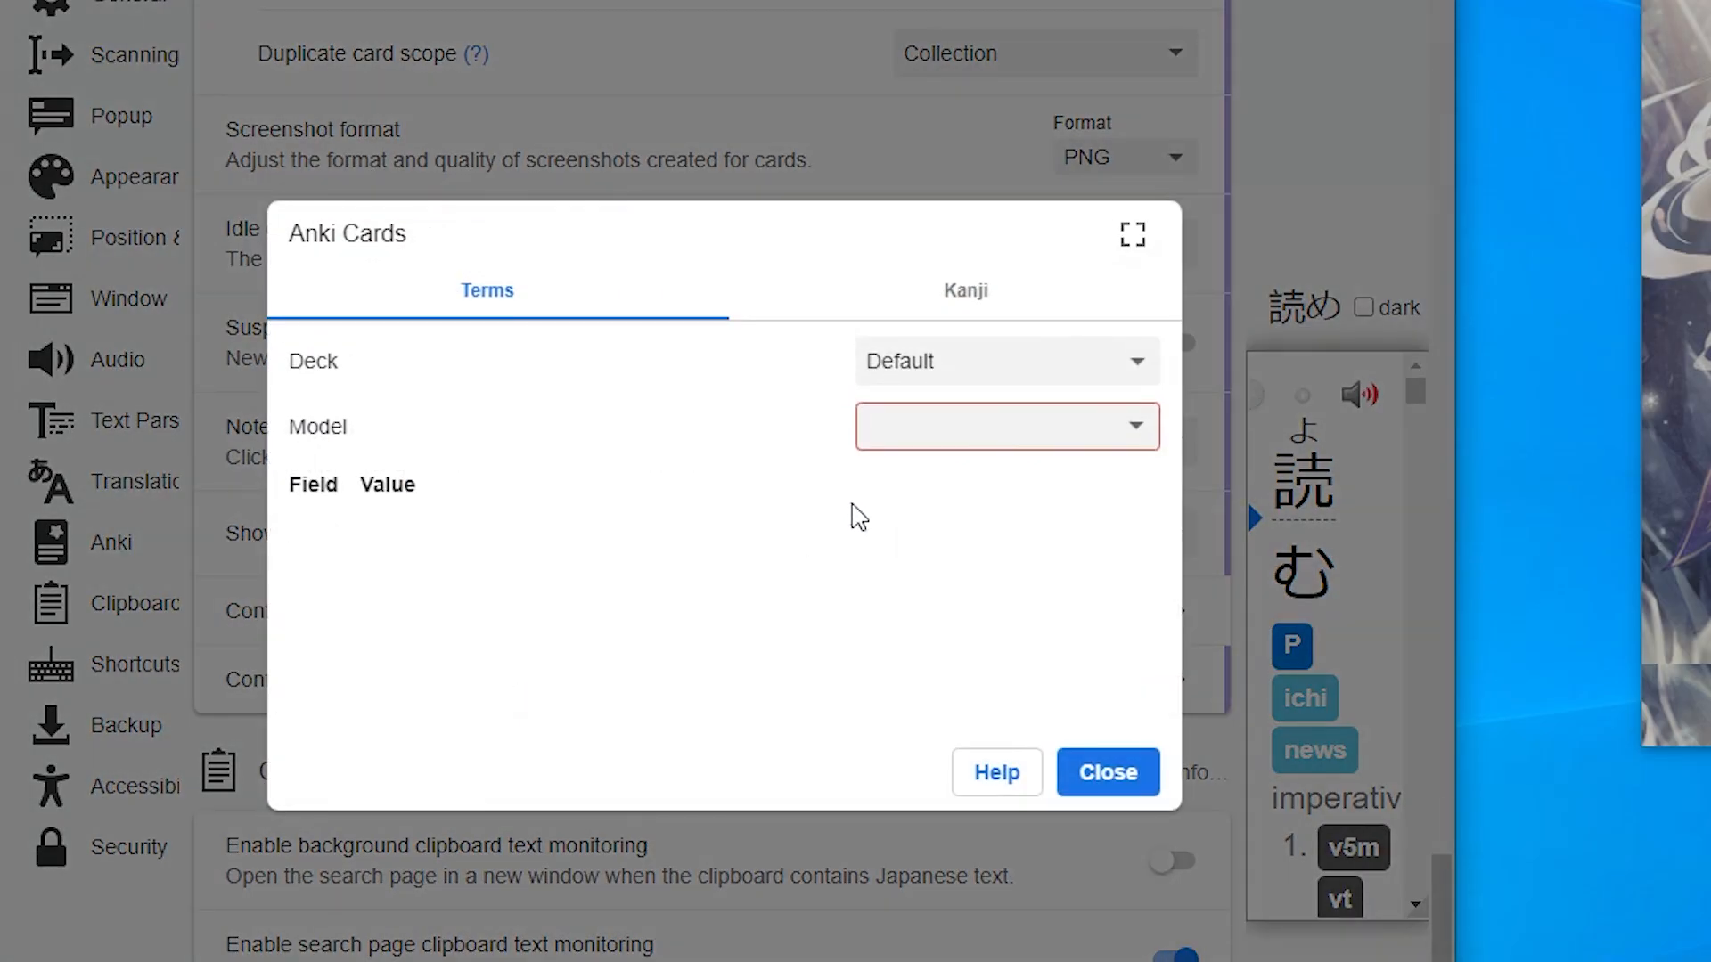
pyautogui.click(973, 361)
pyautogui.click(975, 429)
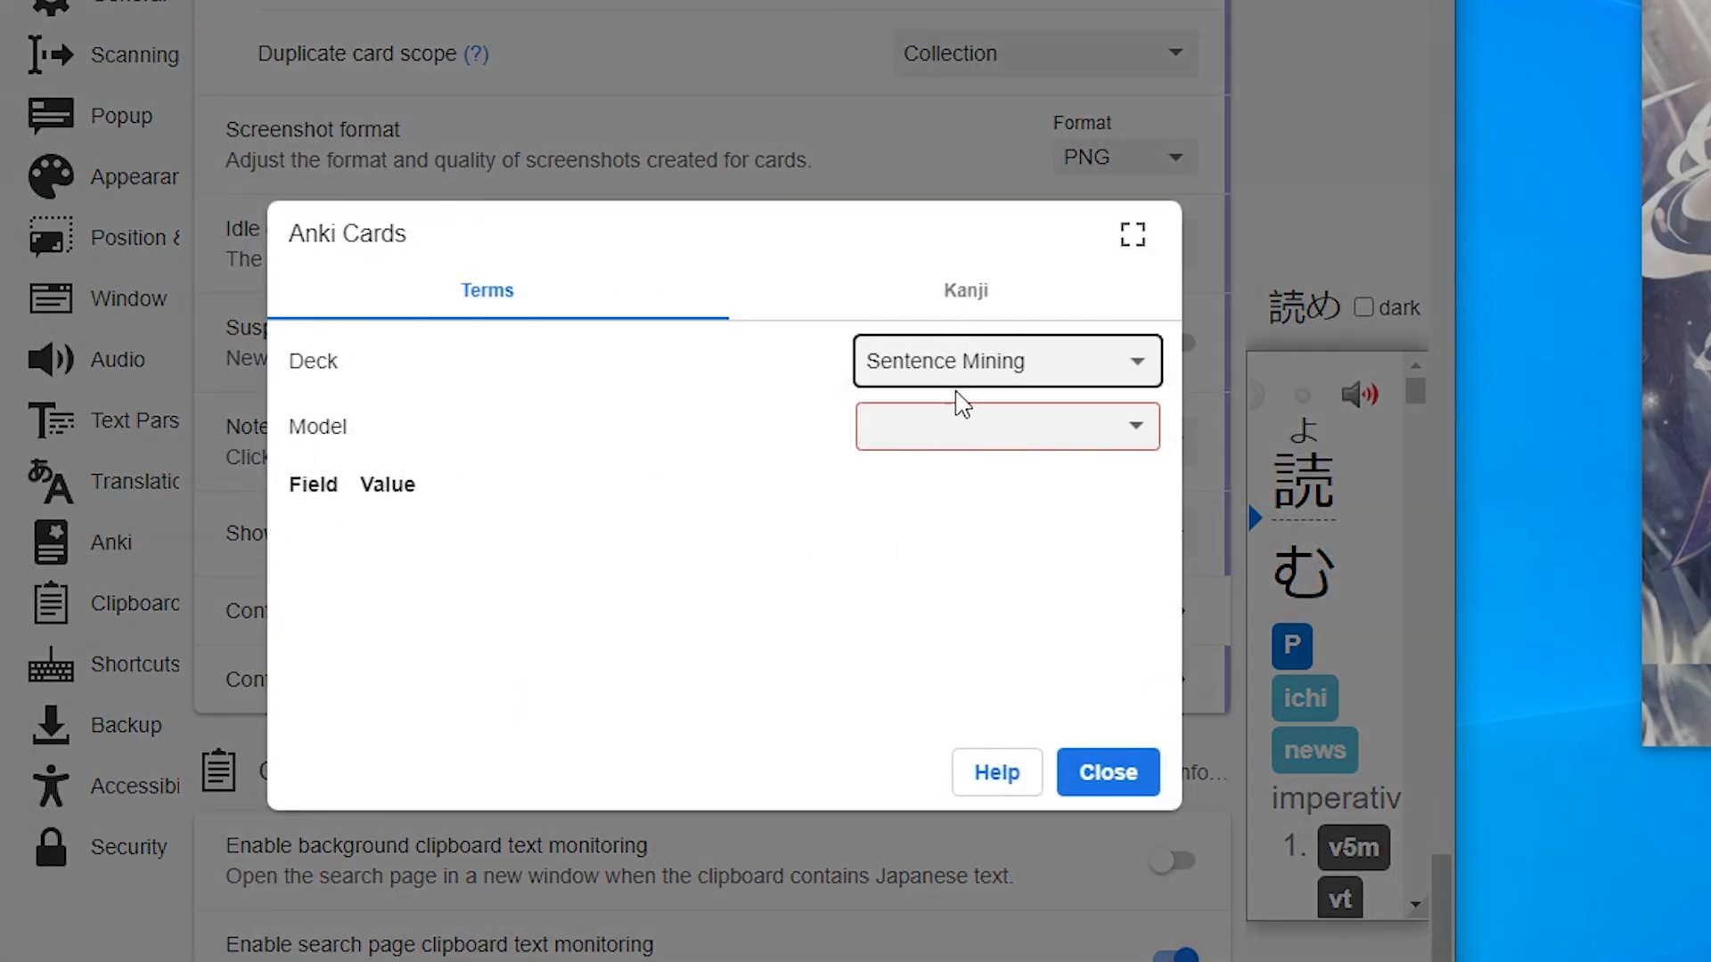
pyautogui.click(928, 437)
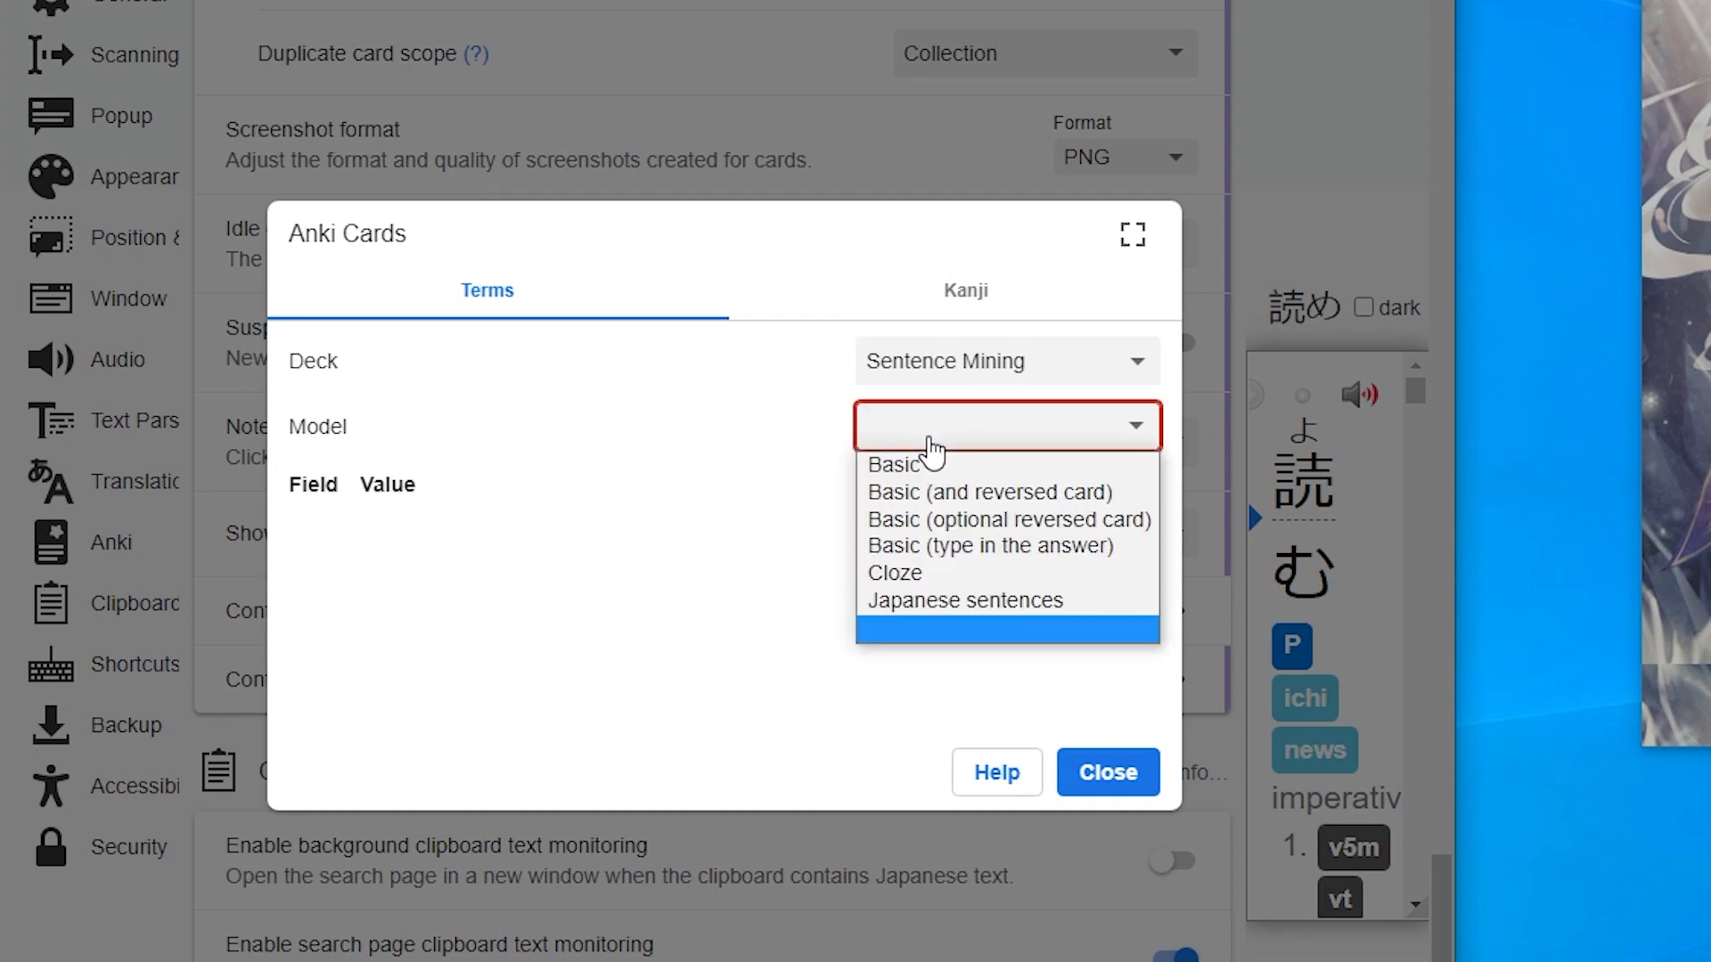
pyautogui.click(945, 602)
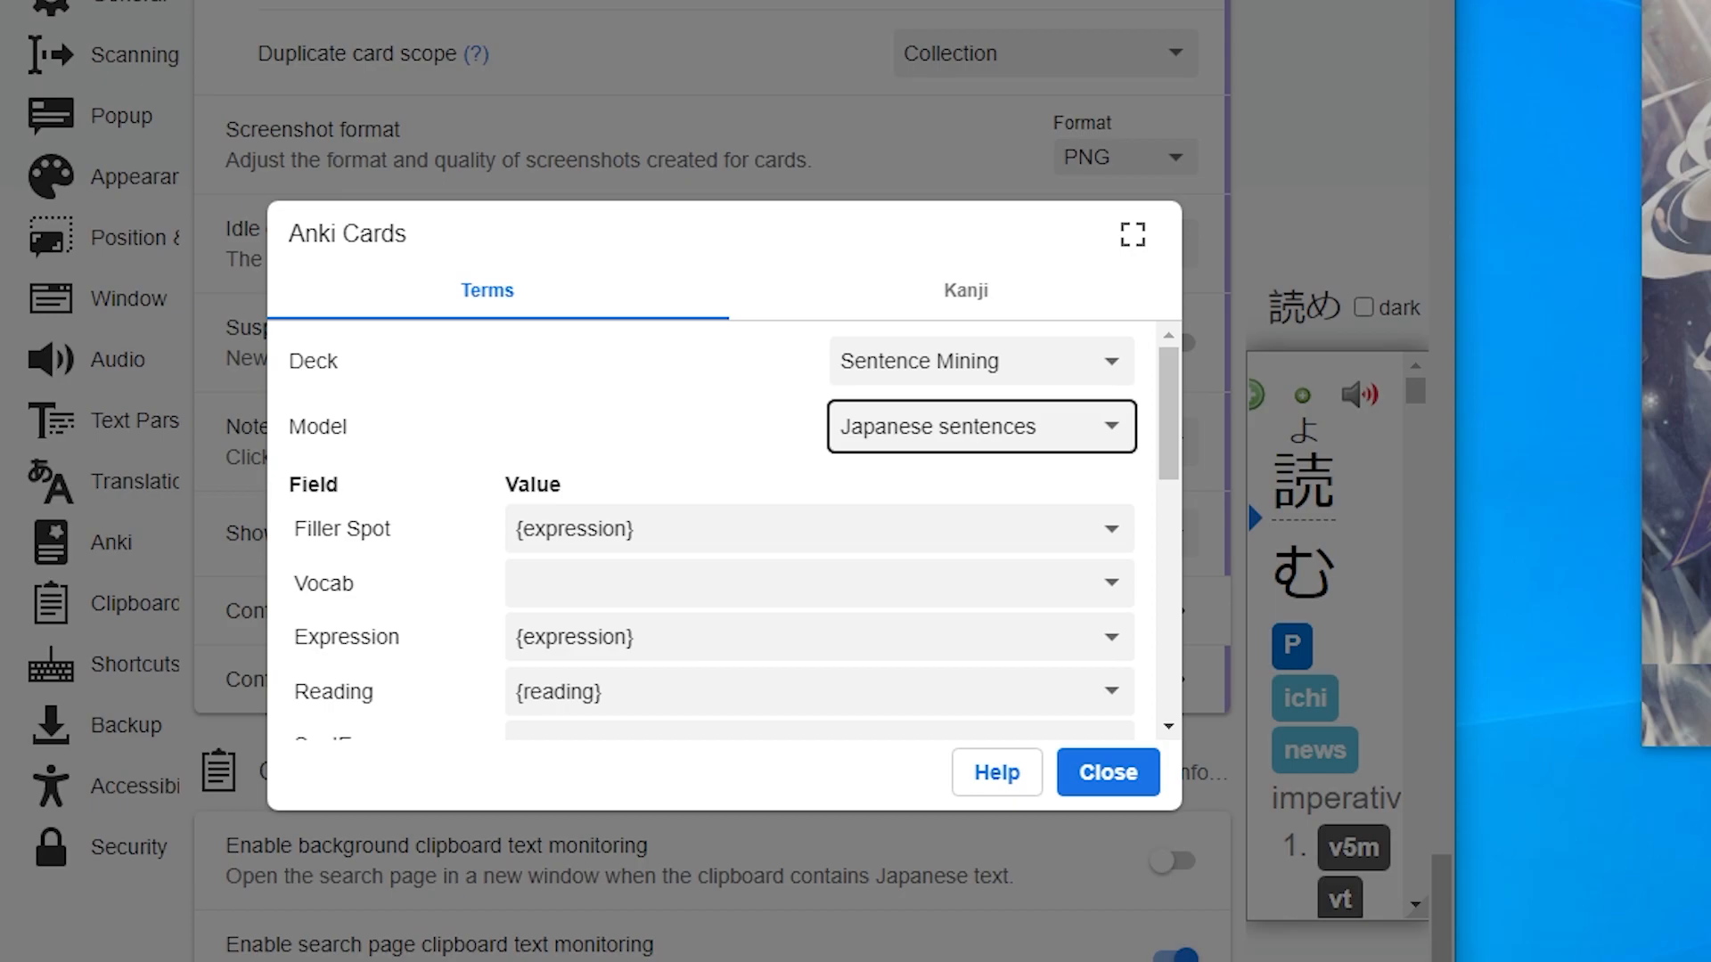
# Step: Enlarge the Anki Cards dialog and map the Filler Spot field to {glossary} and the Vocab field to {furigana}
pyautogui.click(1132, 234)
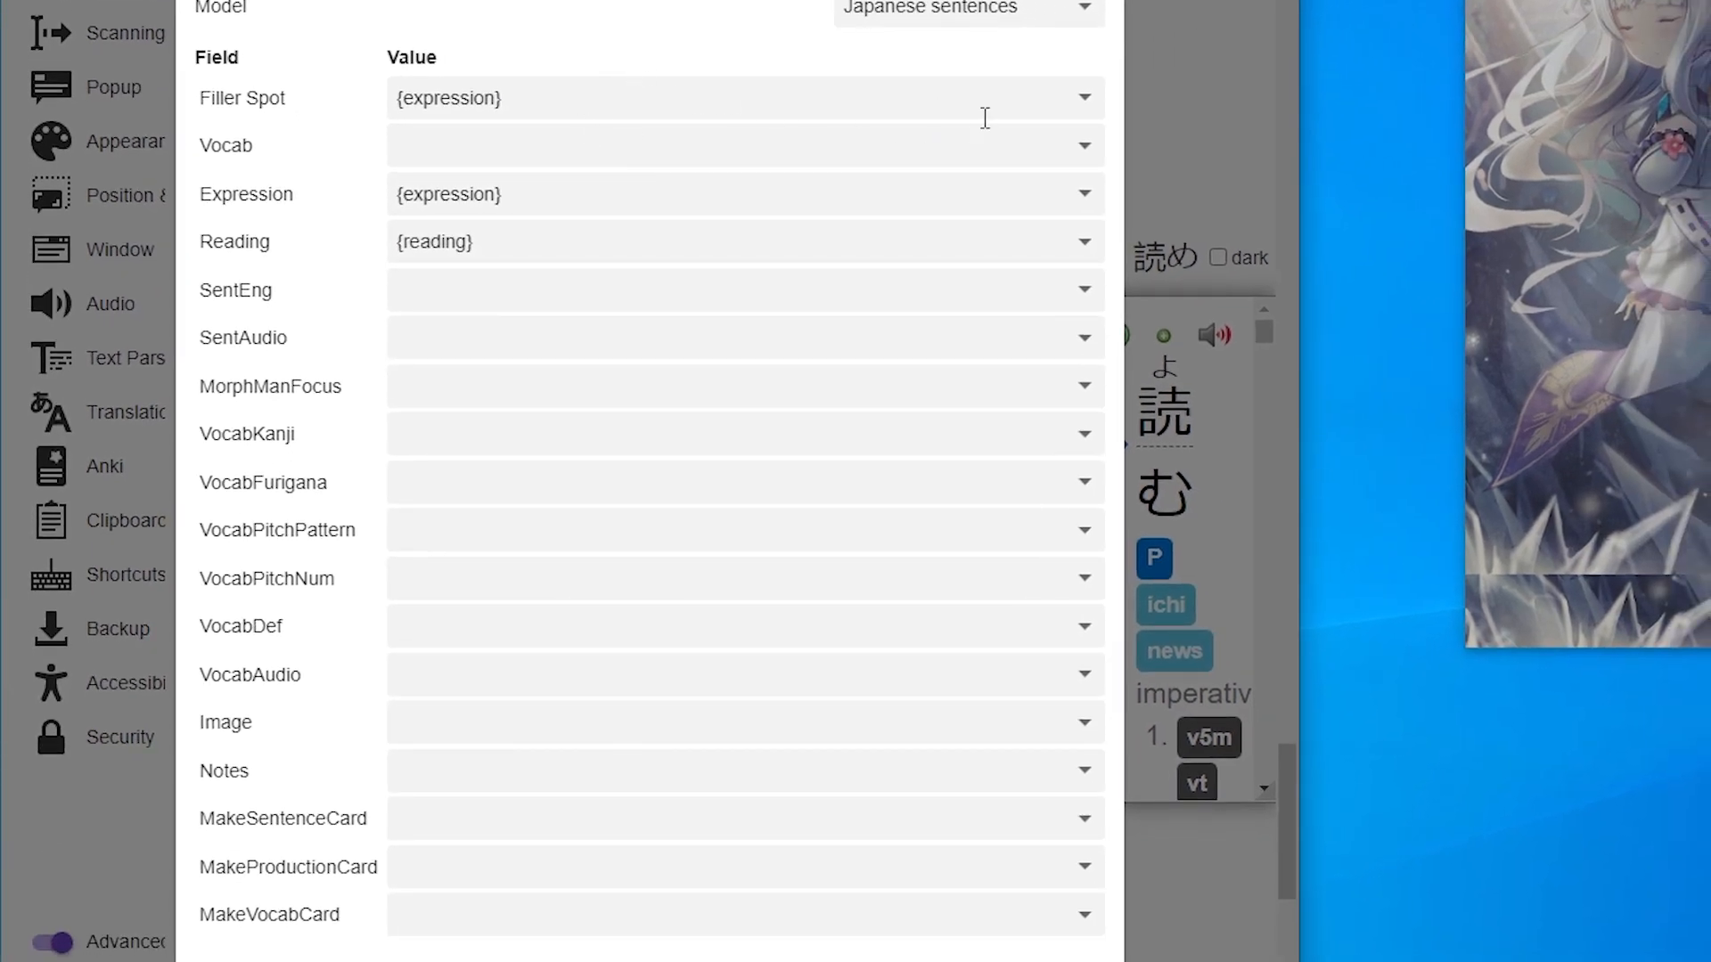
pyautogui.click(1089, 98)
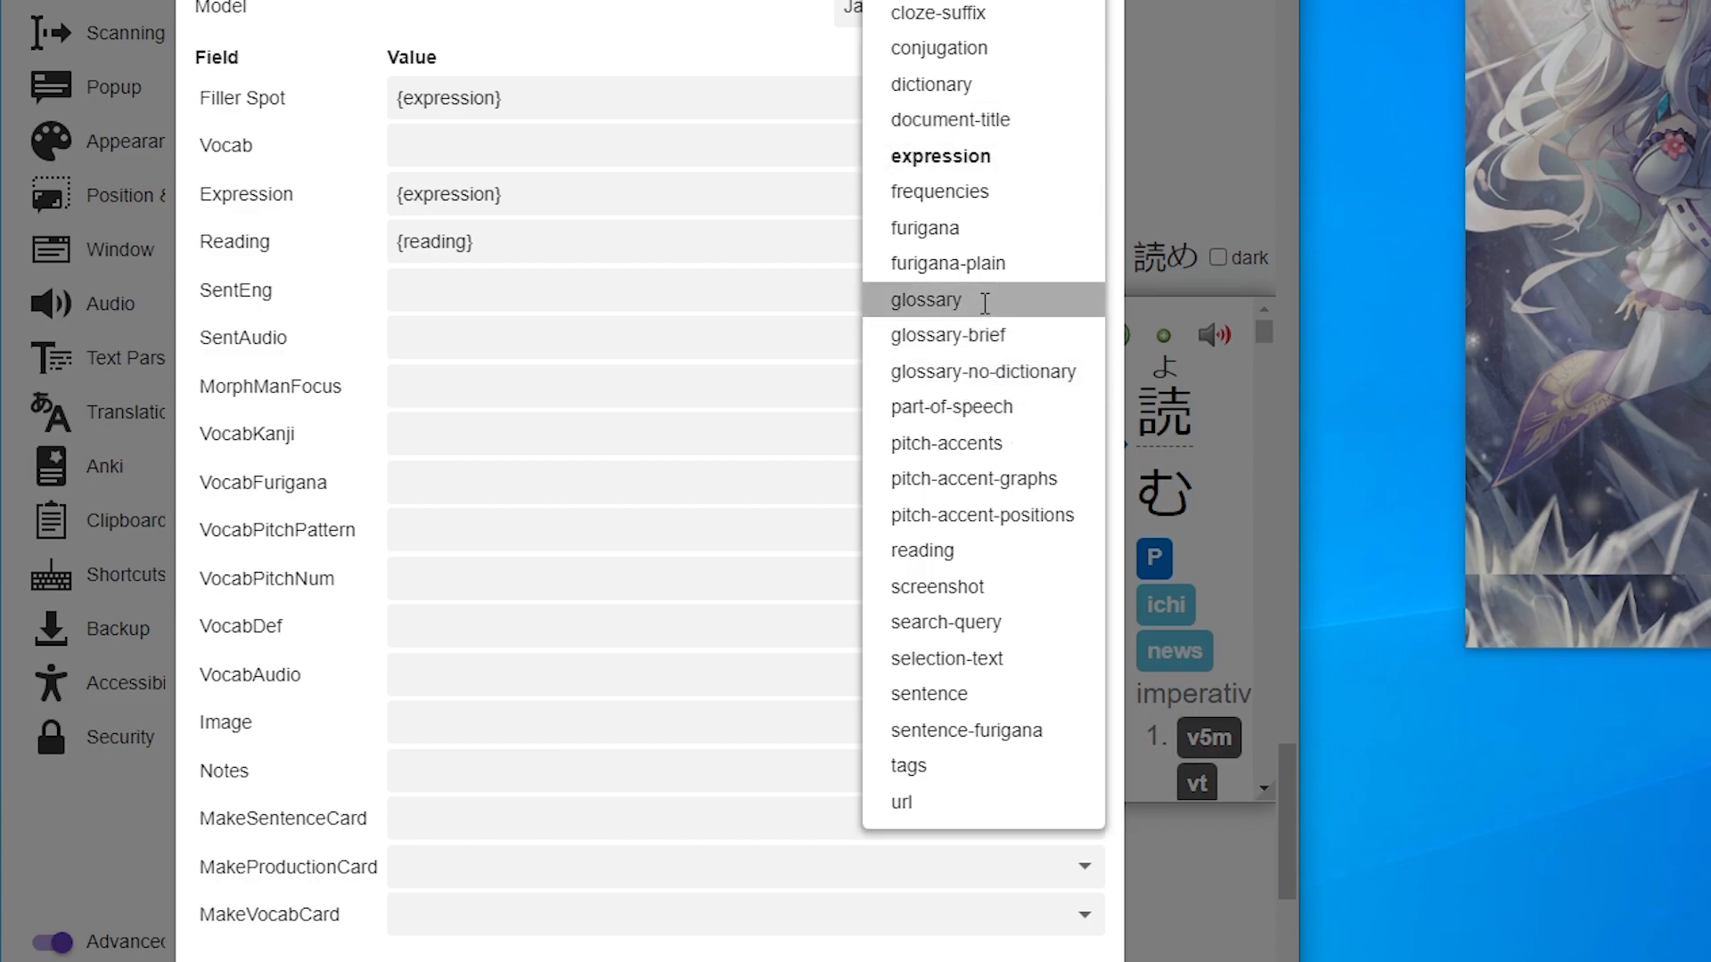
pyautogui.click(980, 301)
pyautogui.click(1030, 207)
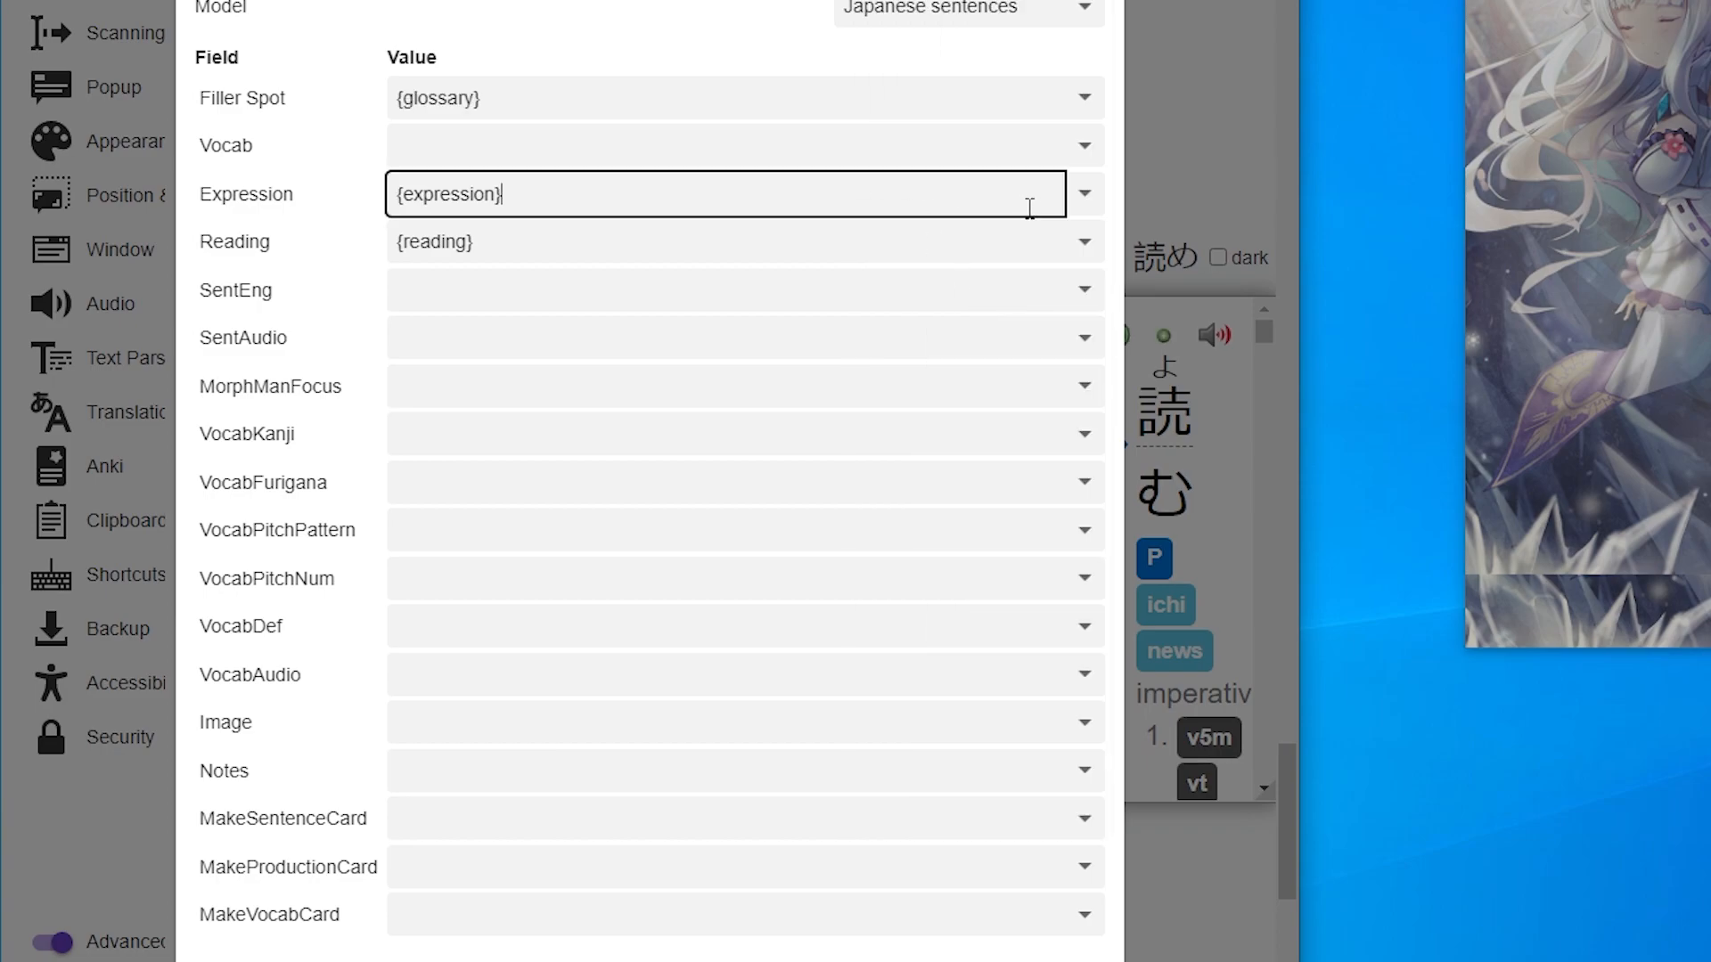
pyautogui.click(966, 158)
pyautogui.click(1084, 145)
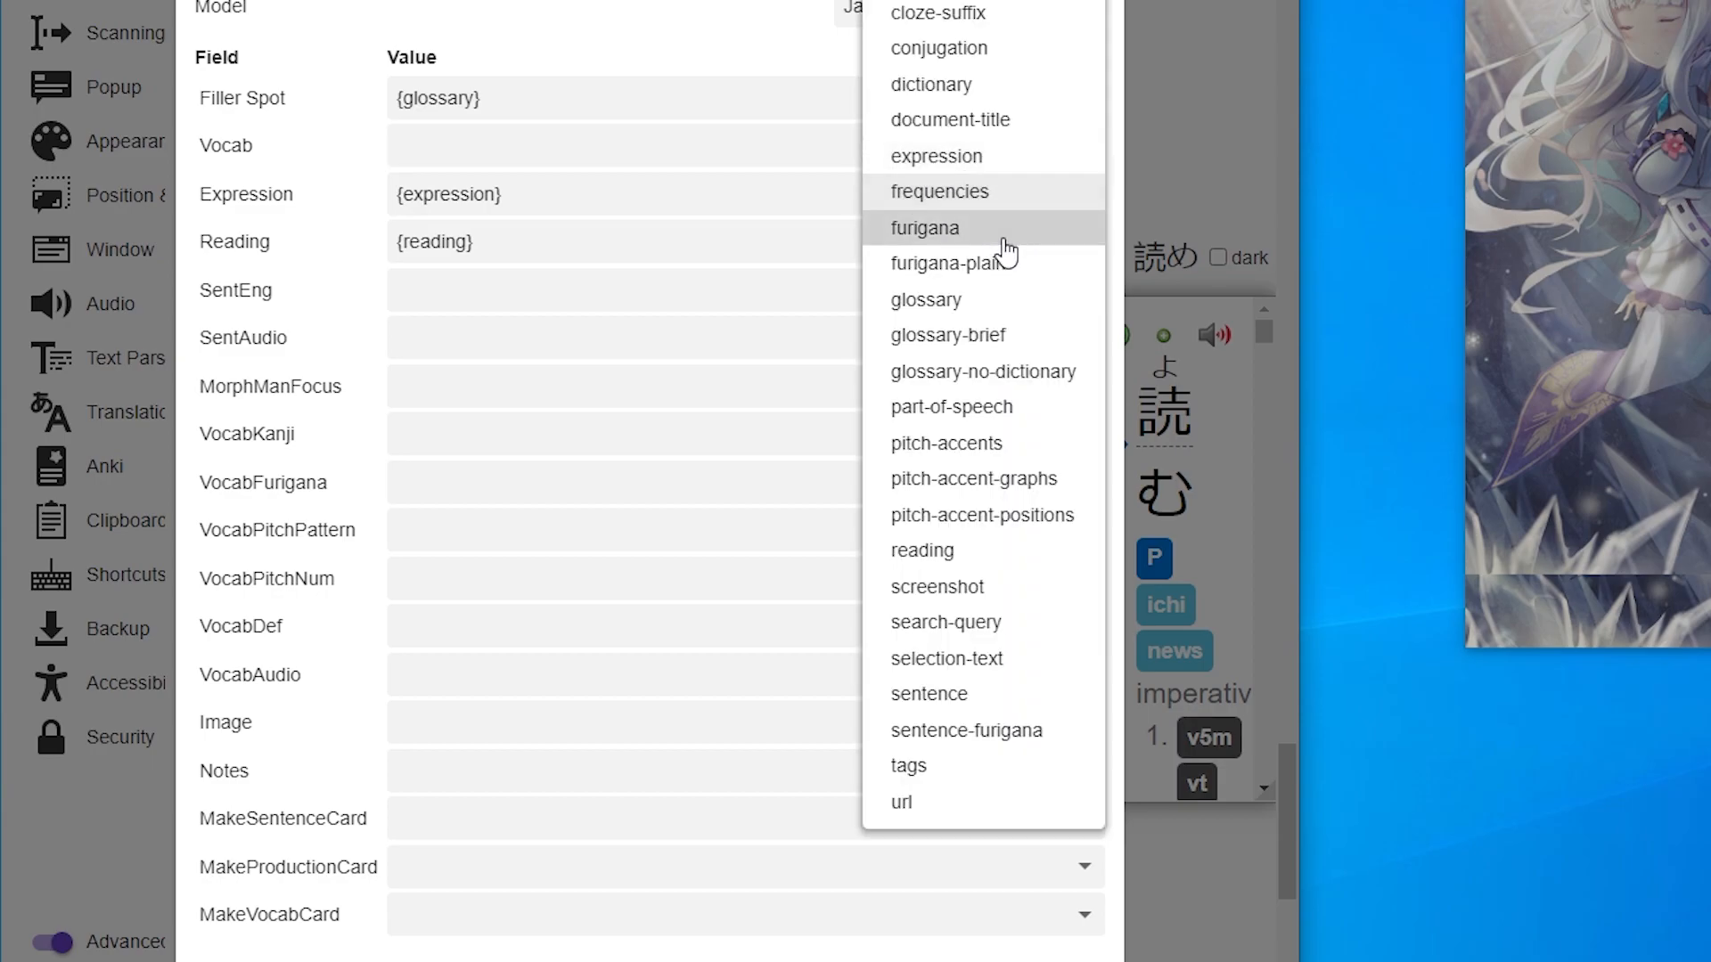
pyautogui.click(983, 230)
# Step: Map the Expression field to {sentence} and clear the value of the Reading field
pyautogui.click(1015, 194)
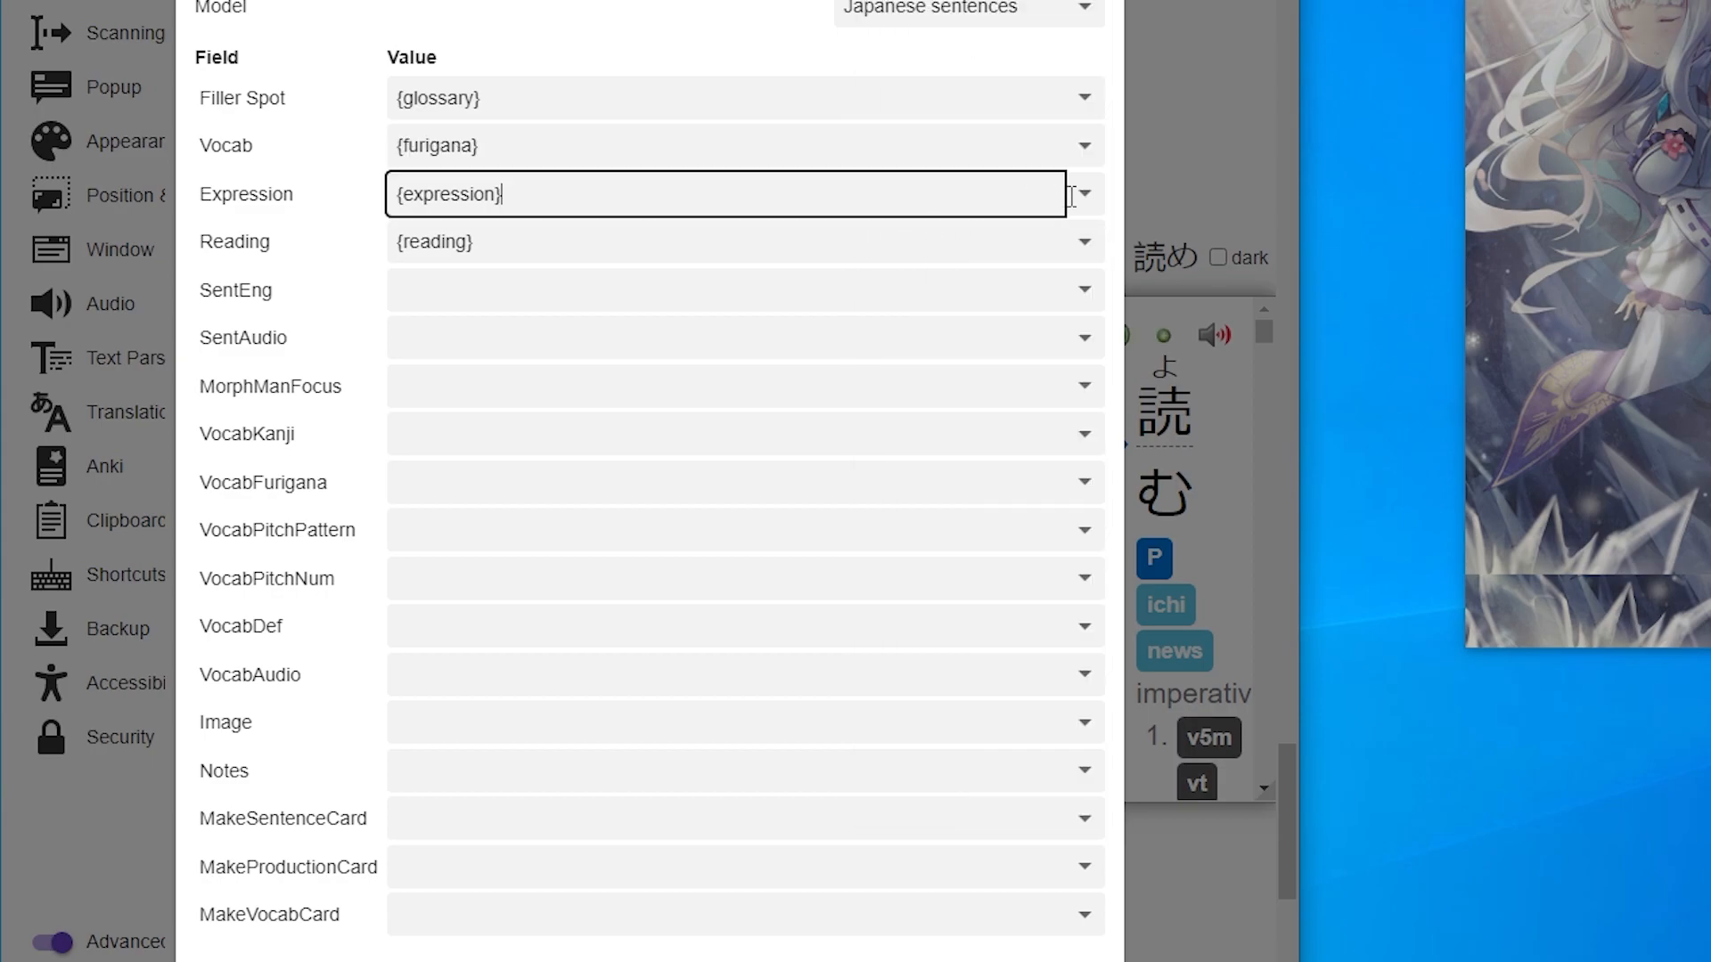
pyautogui.click(1073, 196)
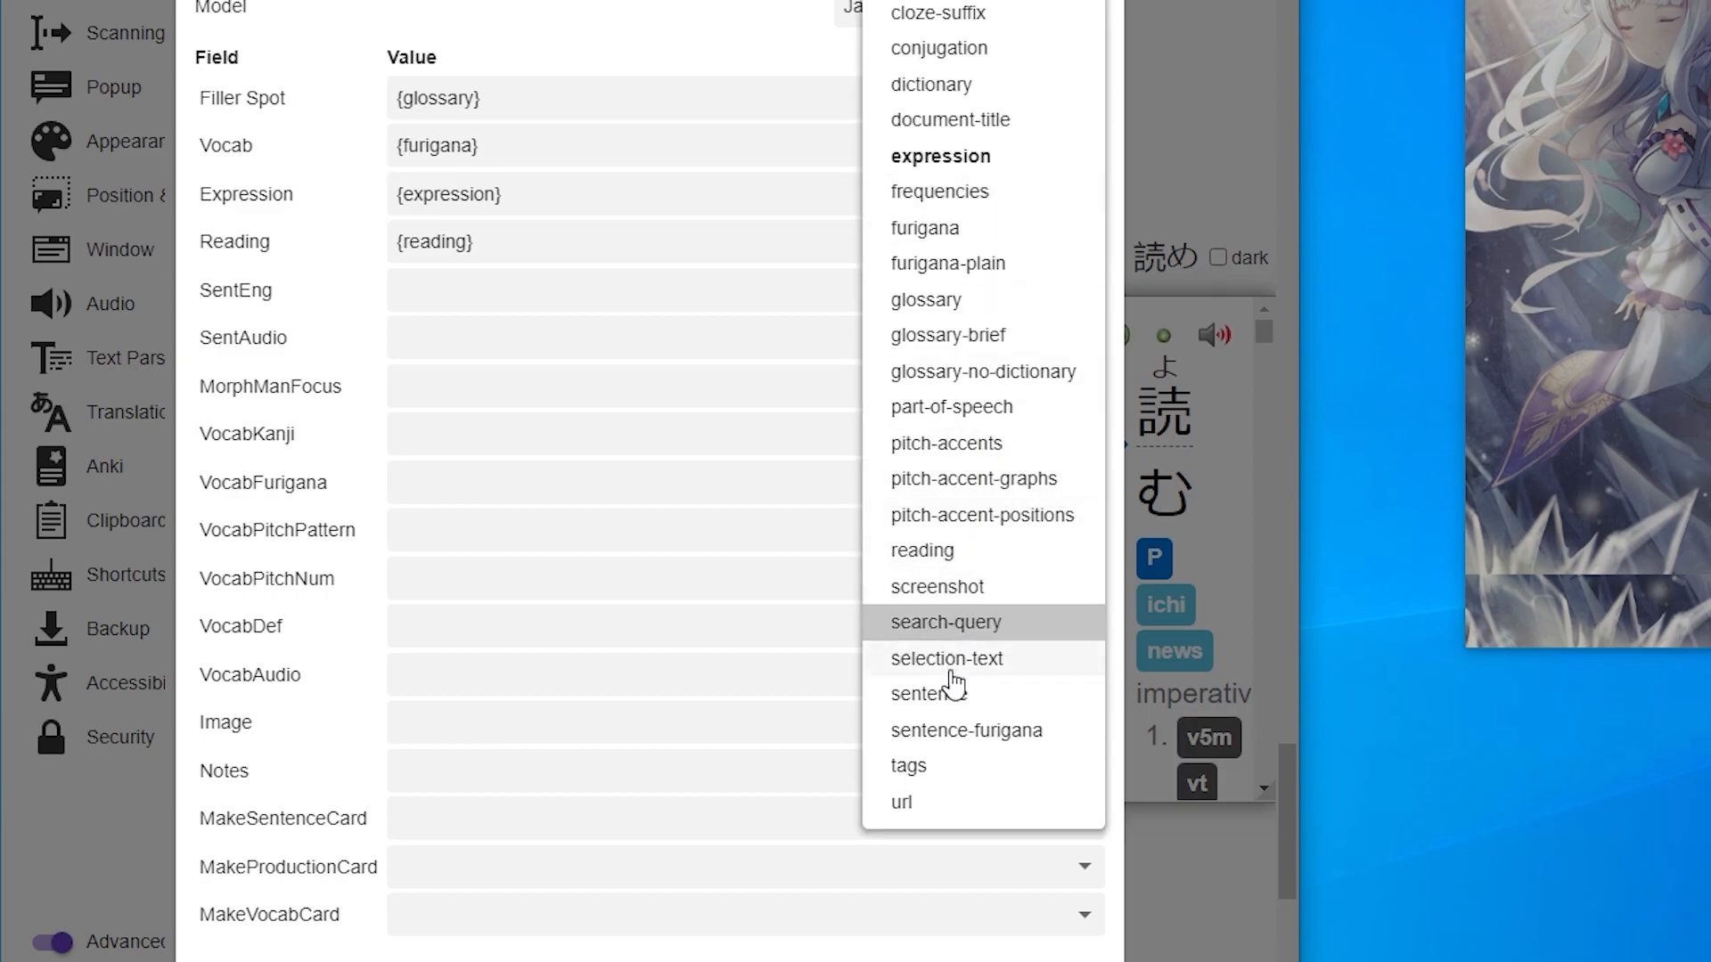
pyautogui.click(951, 695)
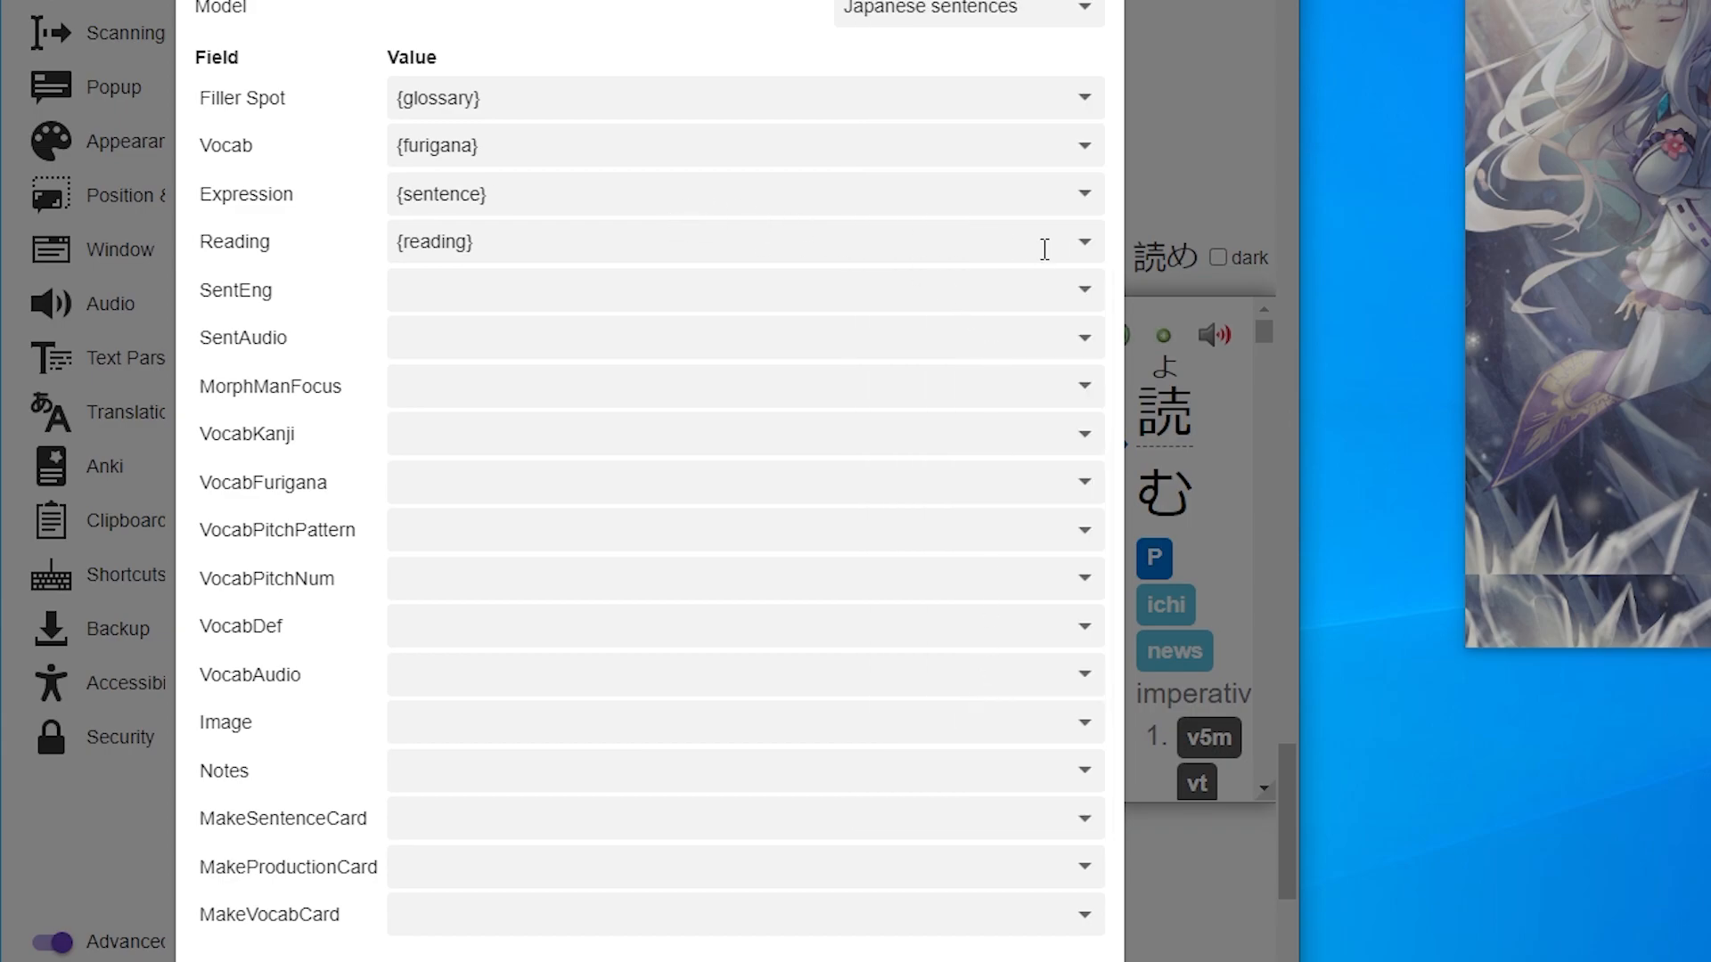
pyautogui.click(1092, 254)
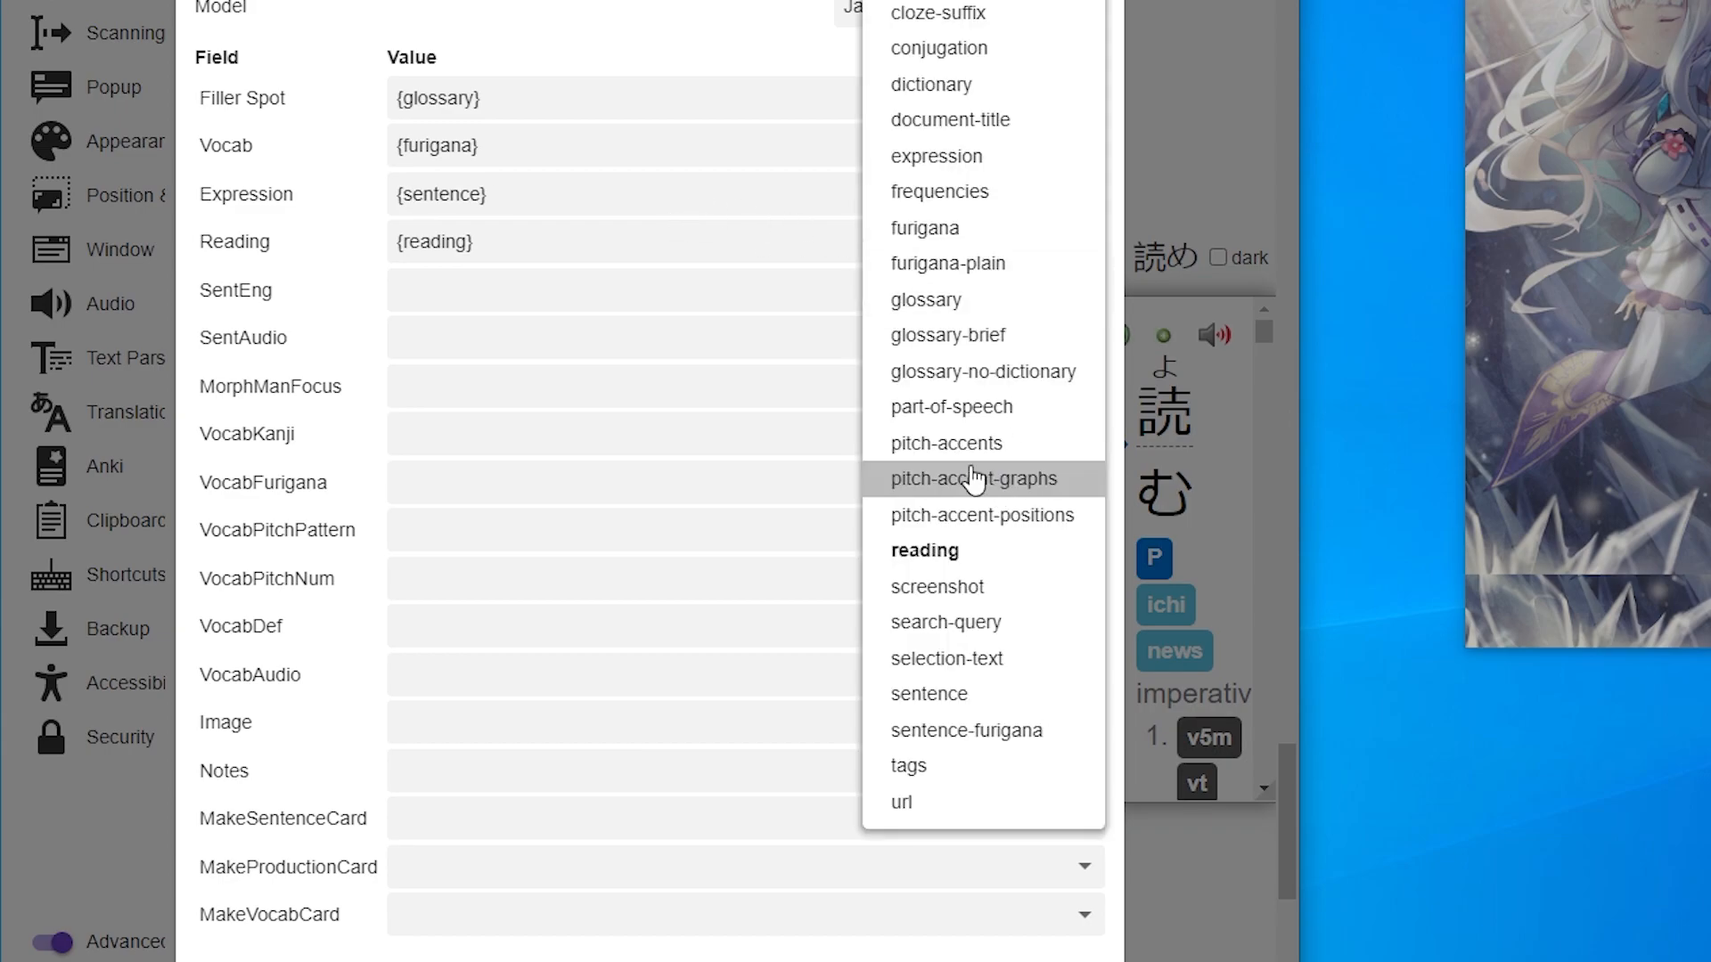
pyautogui.click(535, 240)
pyautogui.moveTo(535, 241); pyautogui.dragTo(358, 230)
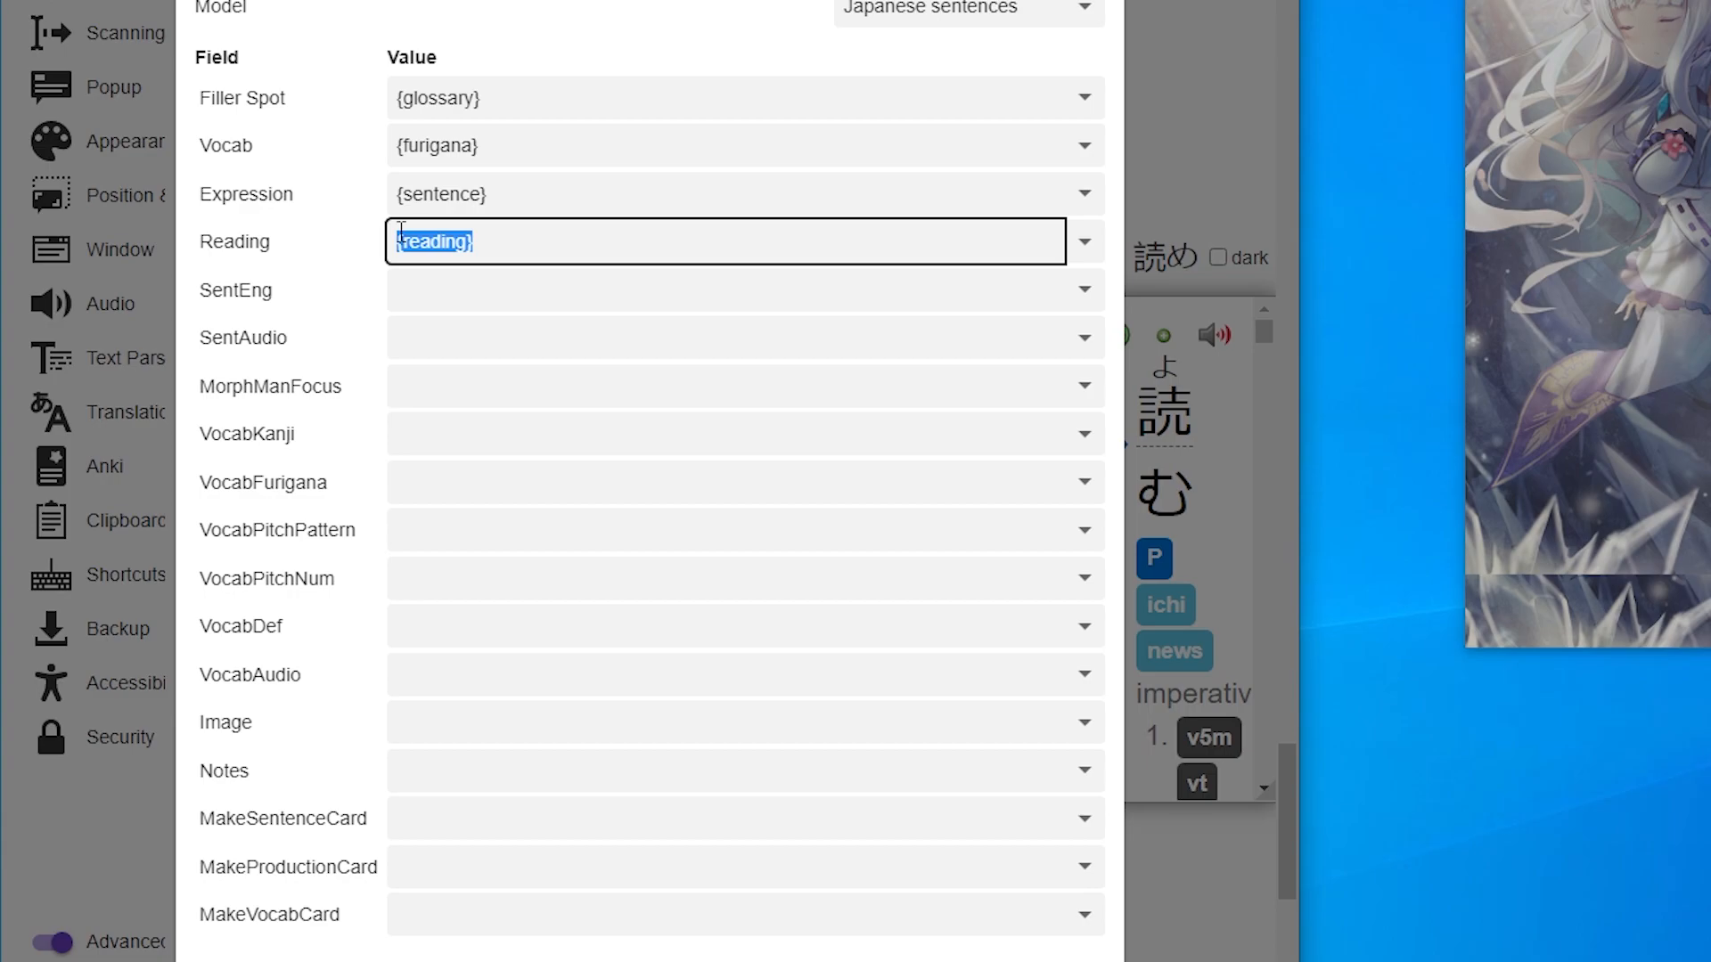
pyautogui.press('BackSpace')
# Step: Map the VocabKanji field to {expression} and the VocabFurigana field to {furigana-plain}
pyautogui.click(646, 431)
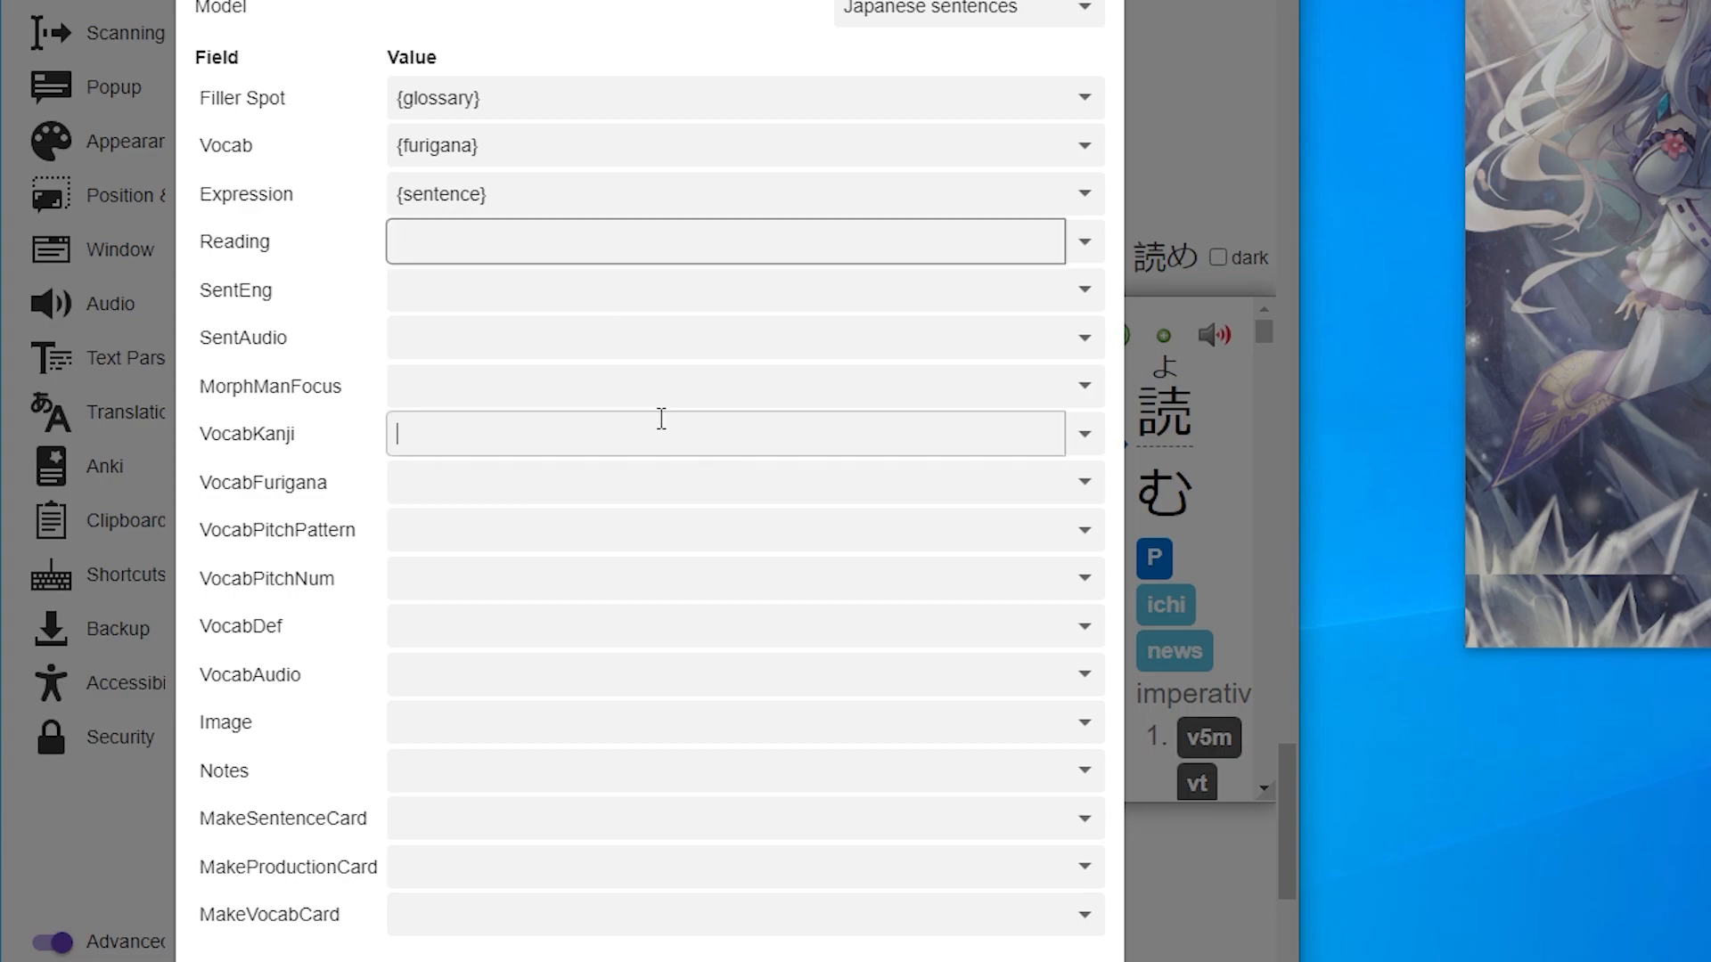
pyautogui.click(1082, 433)
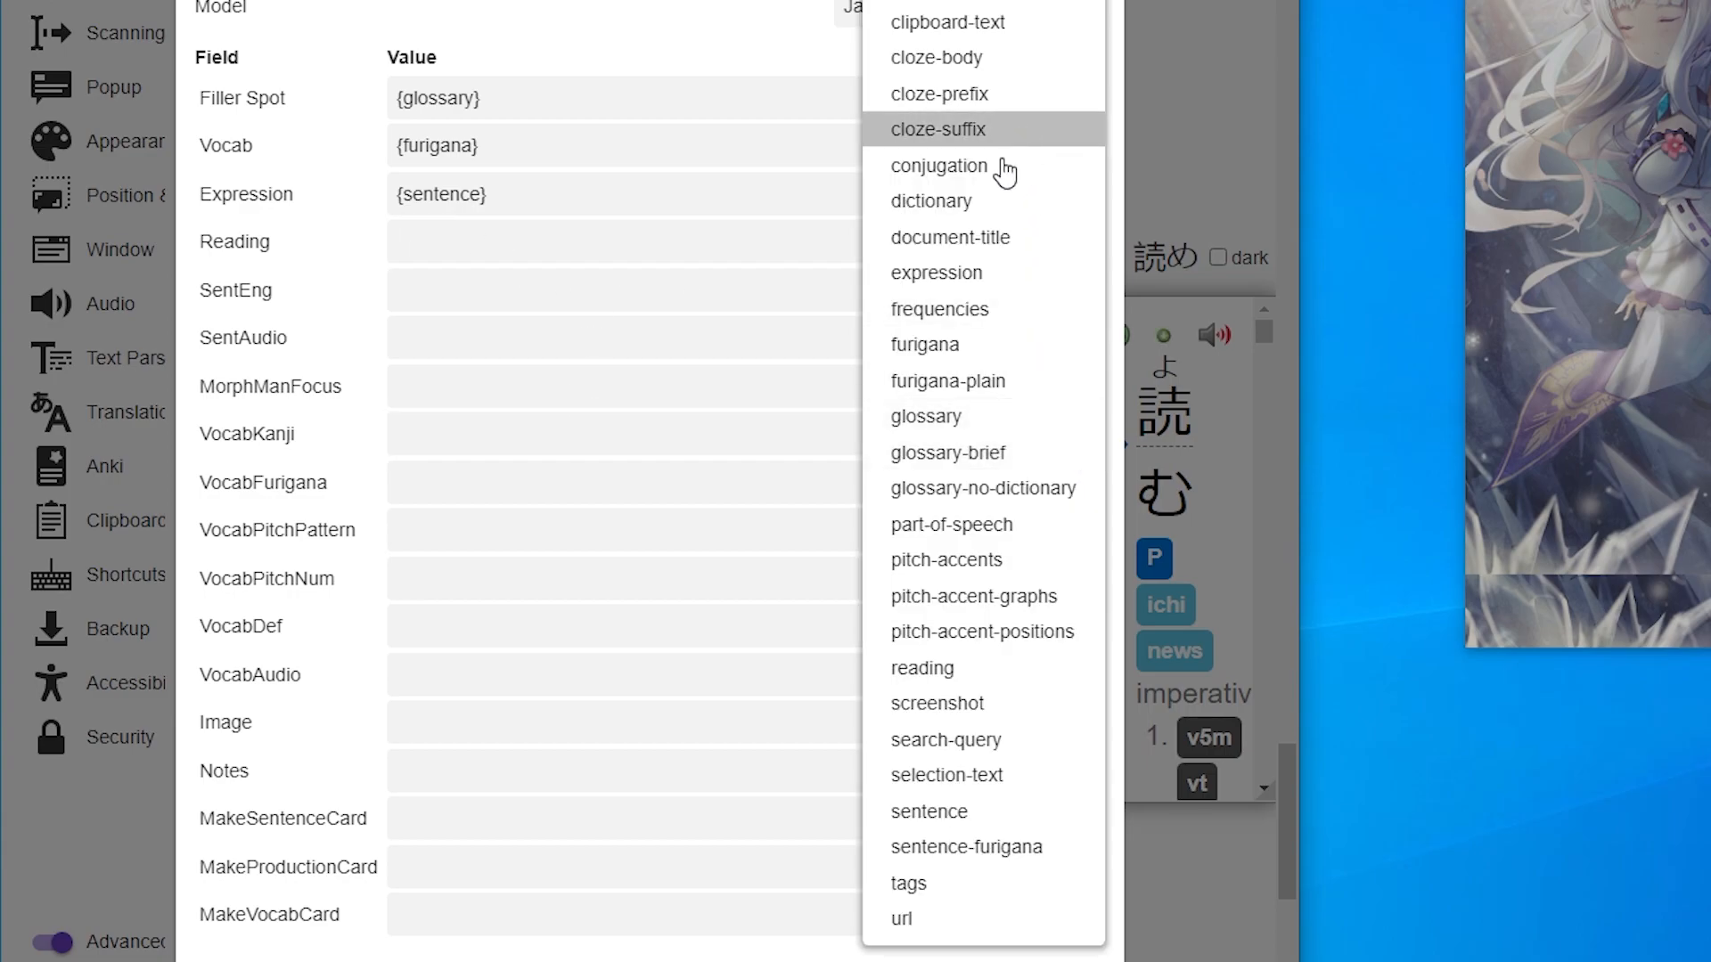
pyautogui.click(969, 275)
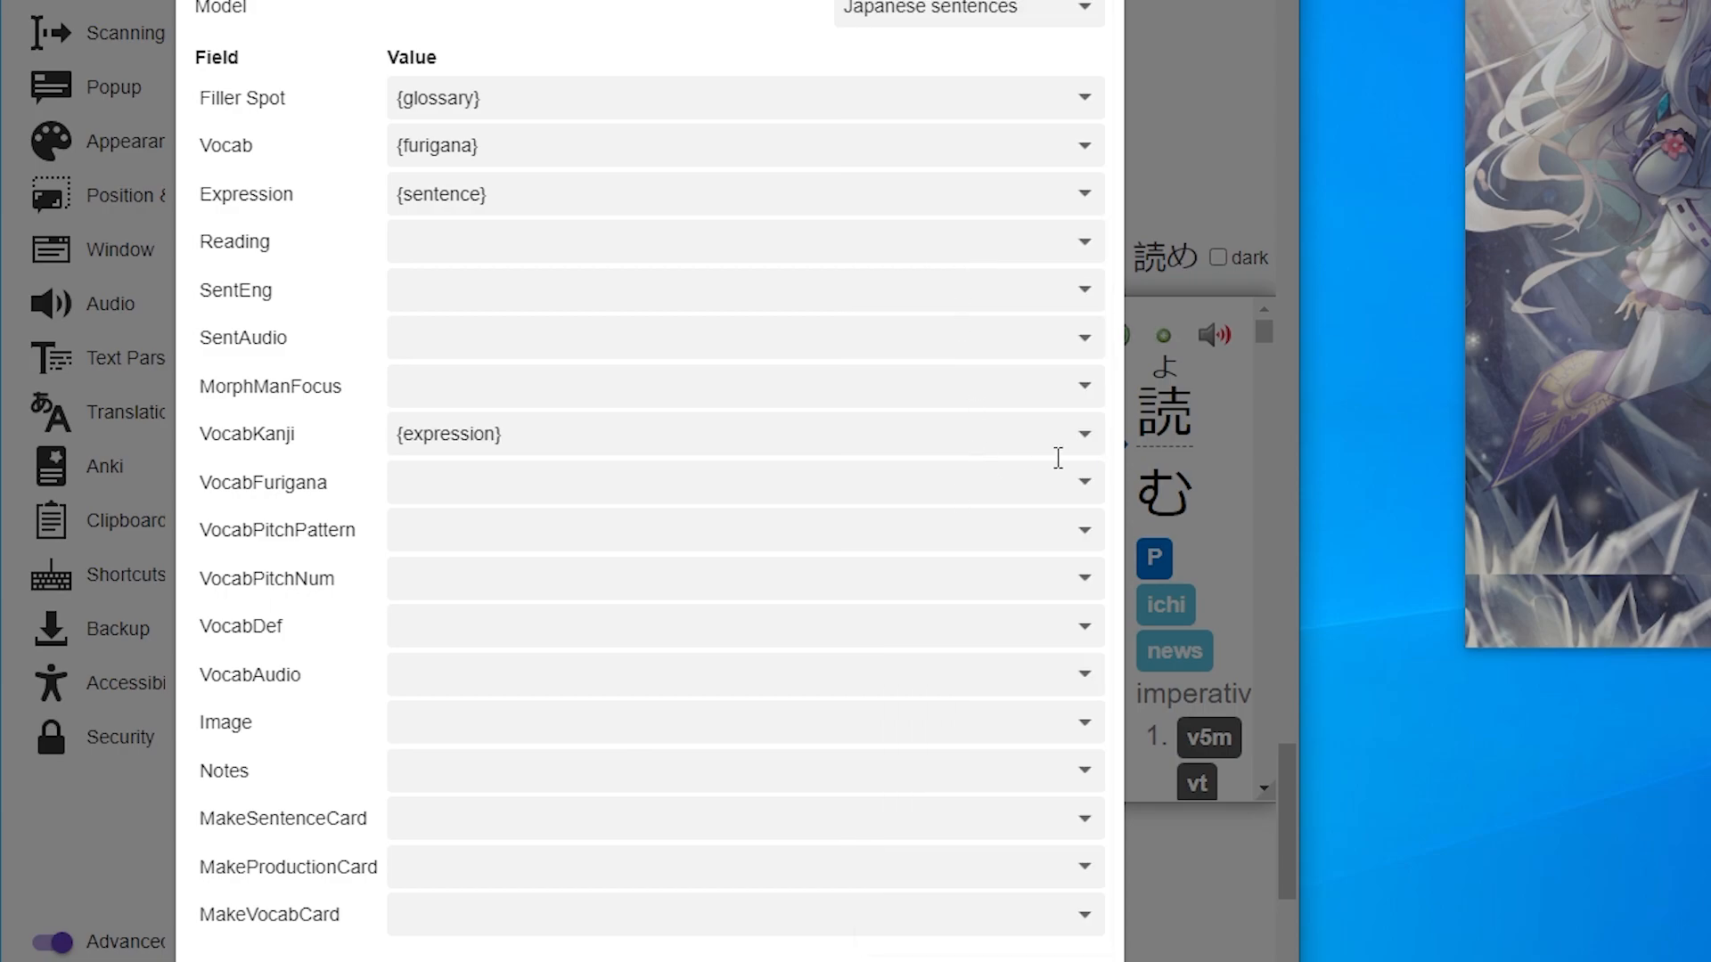
pyautogui.click(1081, 484)
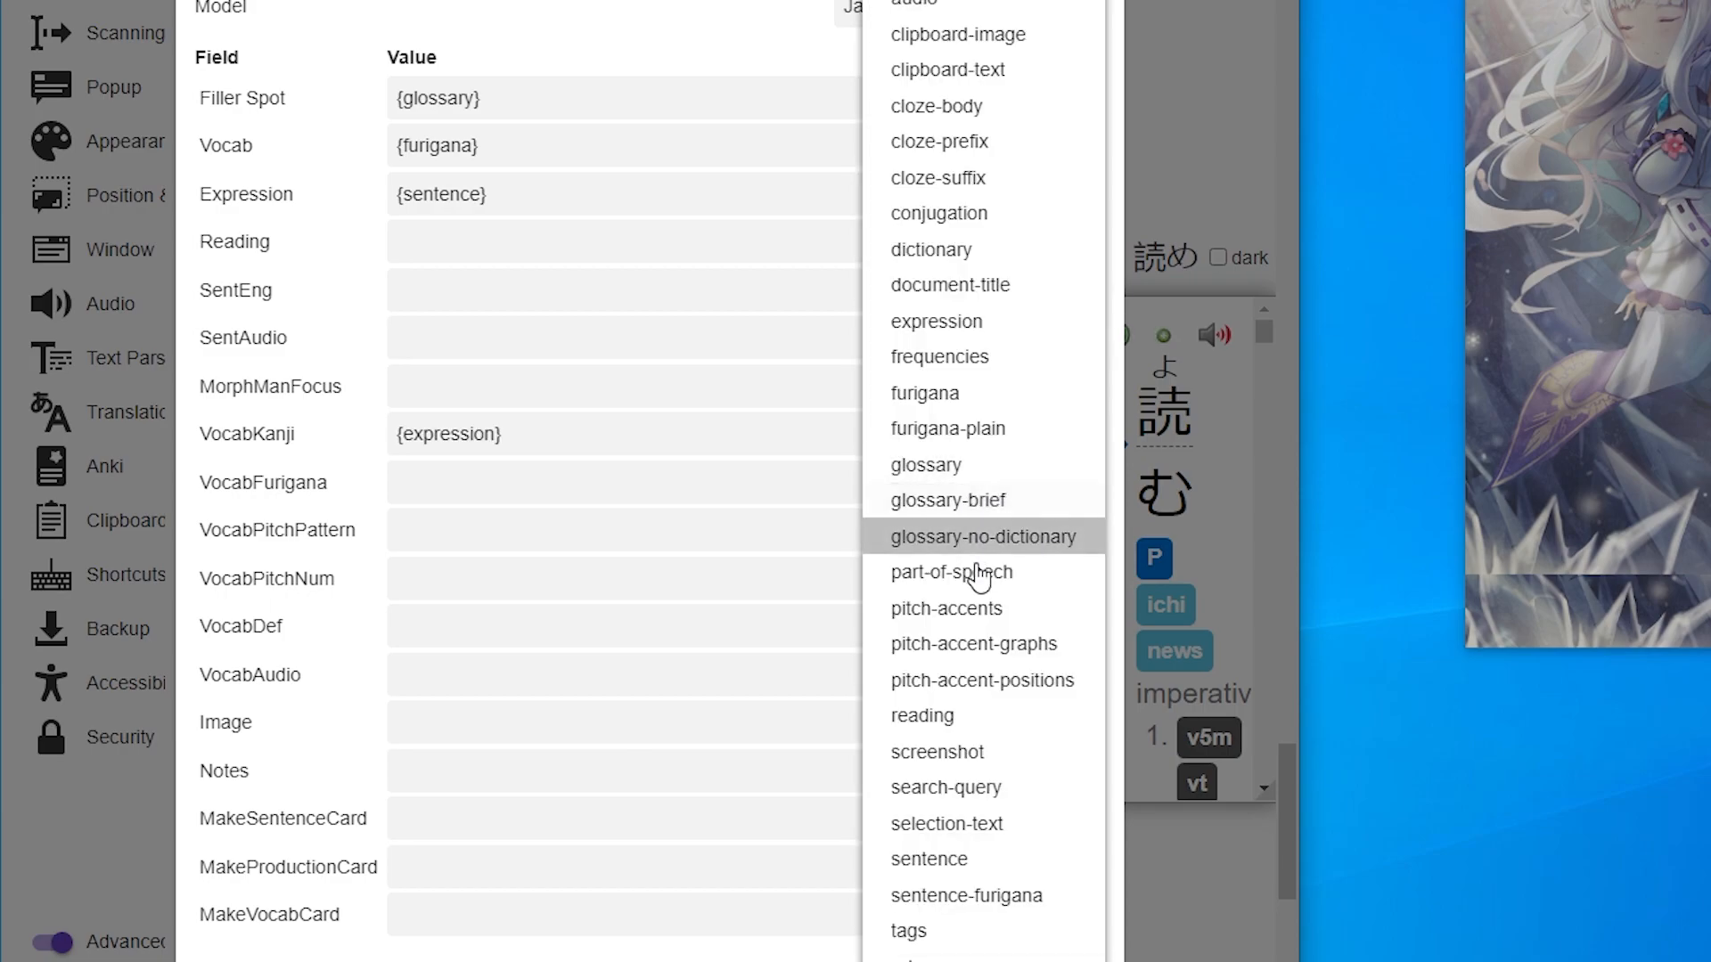
pyautogui.click(987, 432)
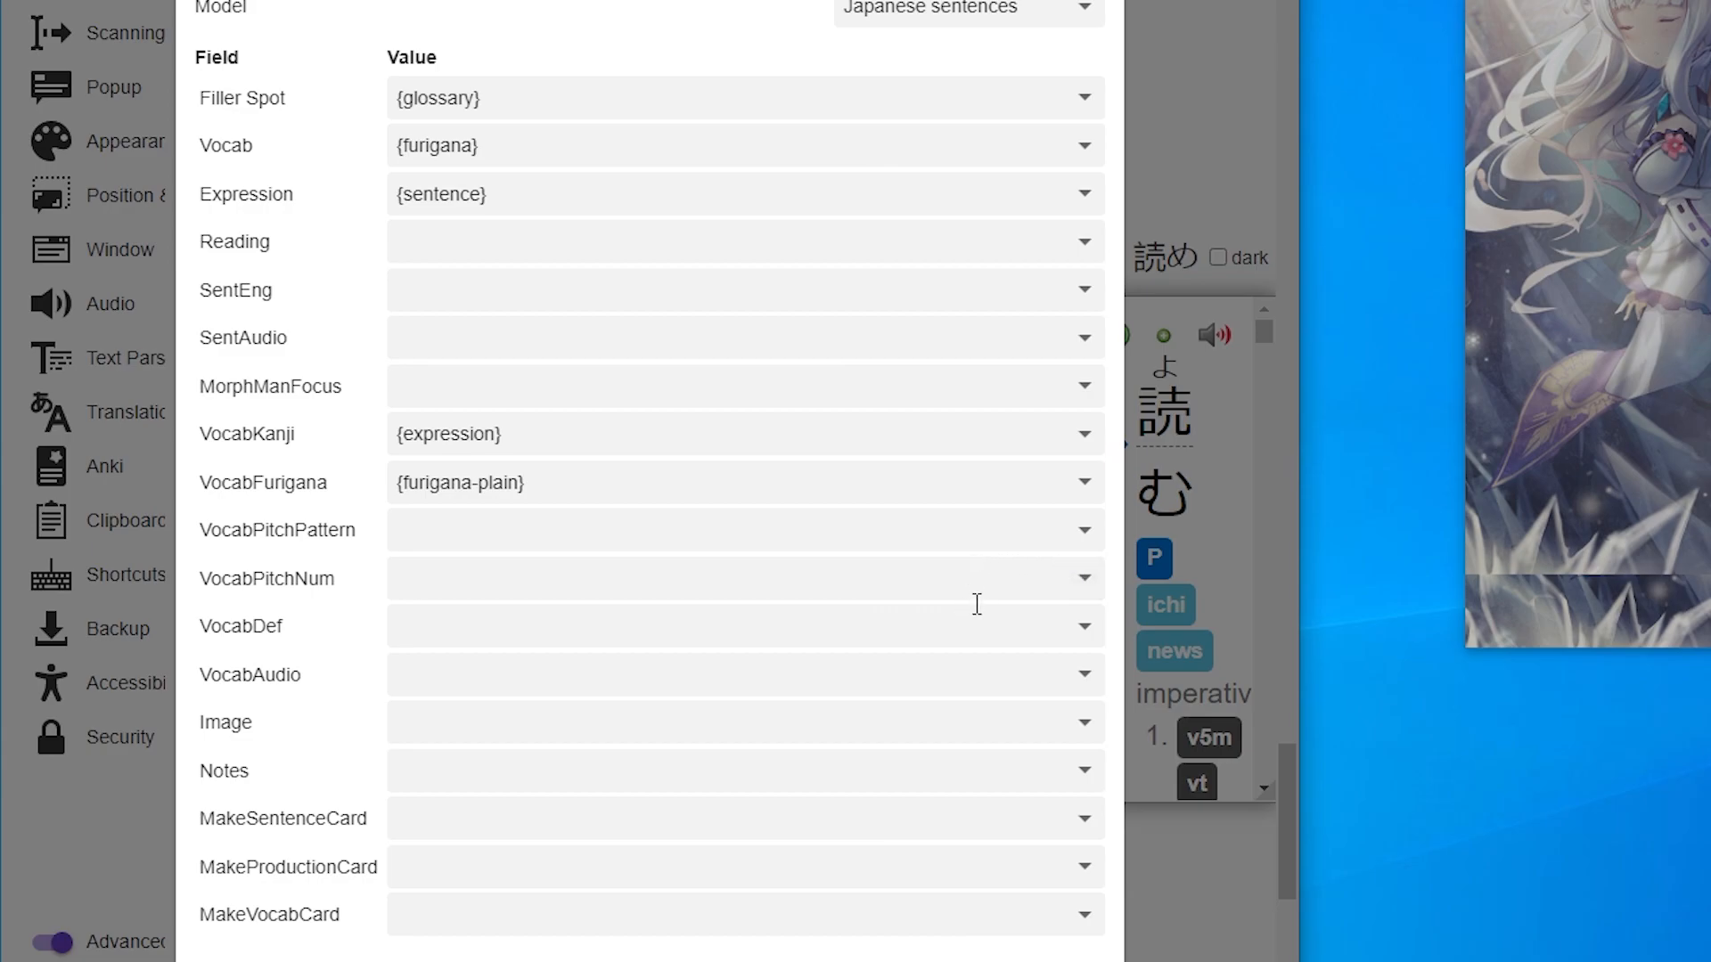
# Step: Map the VocabDef field to {glossary-brief} and the VocabAudio field to {audio}
pyautogui.click(1082, 632)
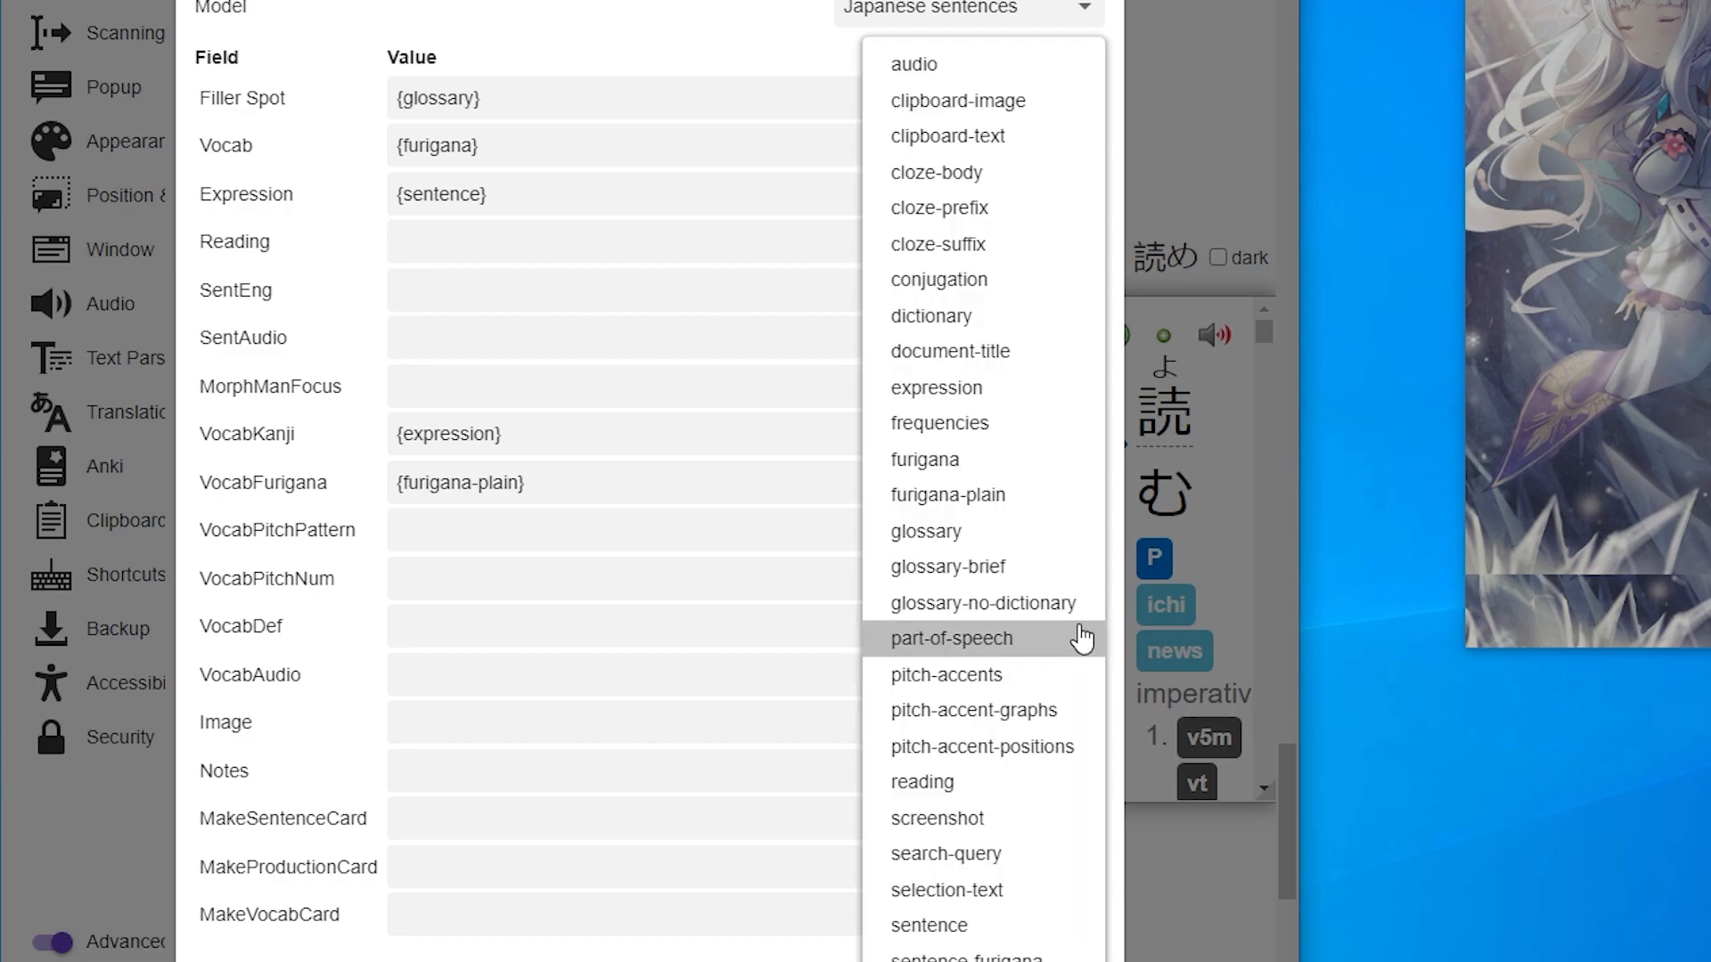
pyautogui.click(1005, 567)
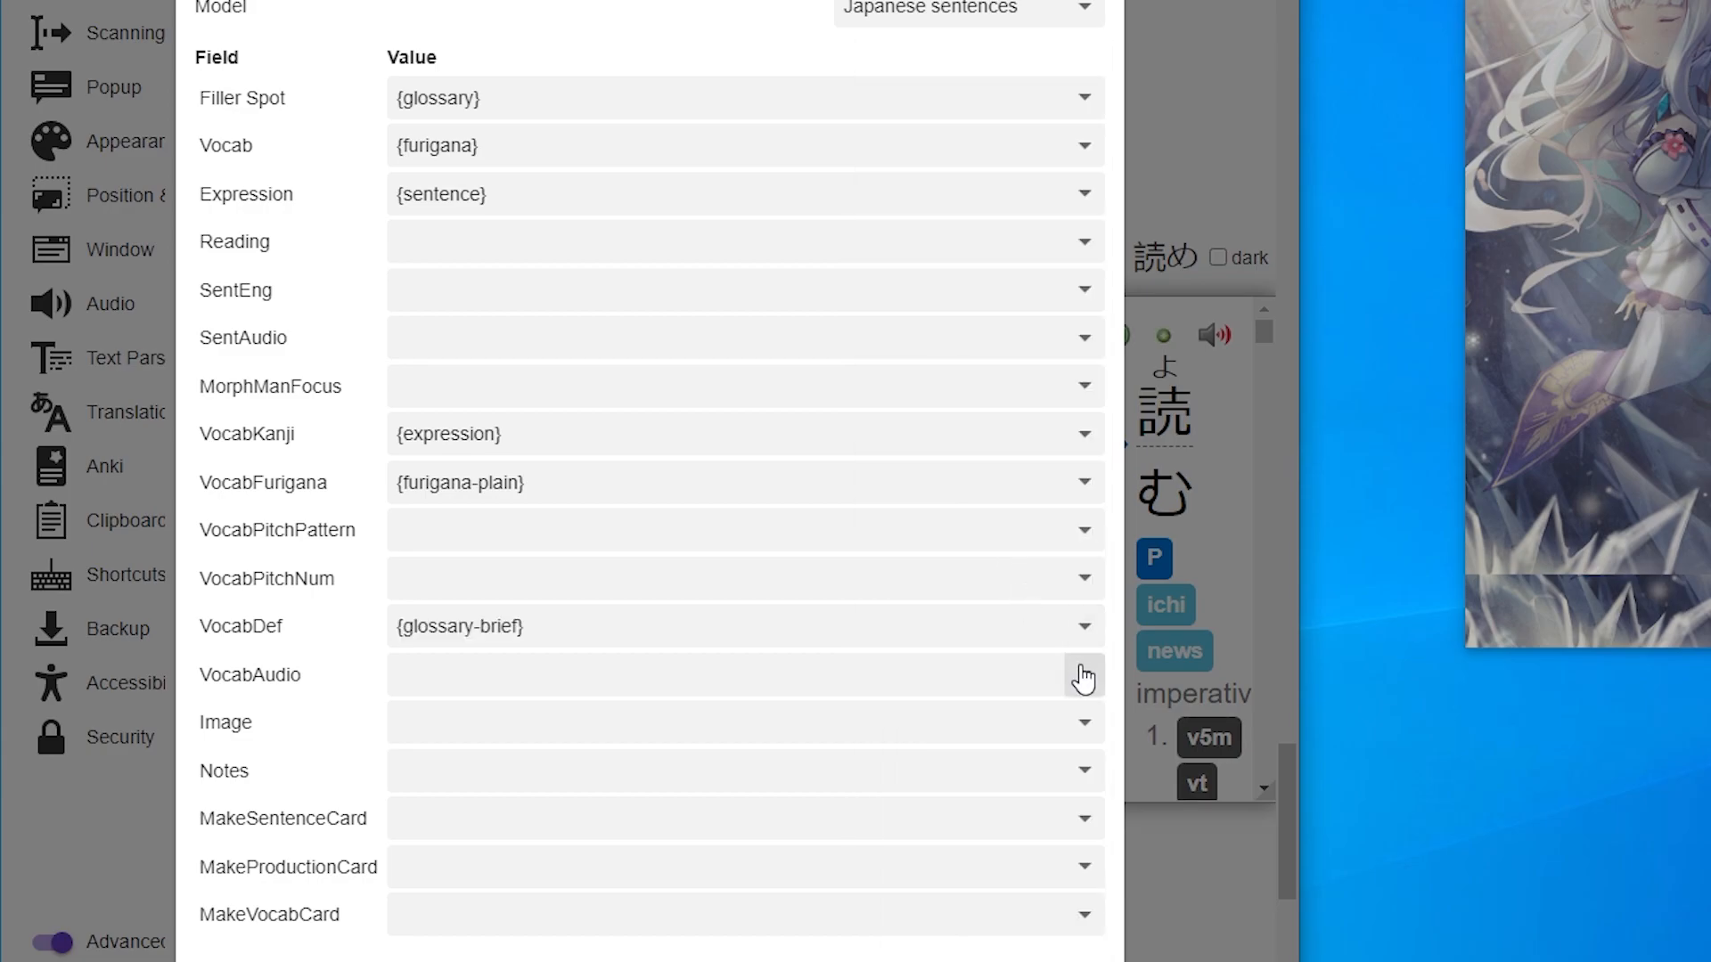
pyautogui.click(1080, 676)
pyautogui.click(900, 64)
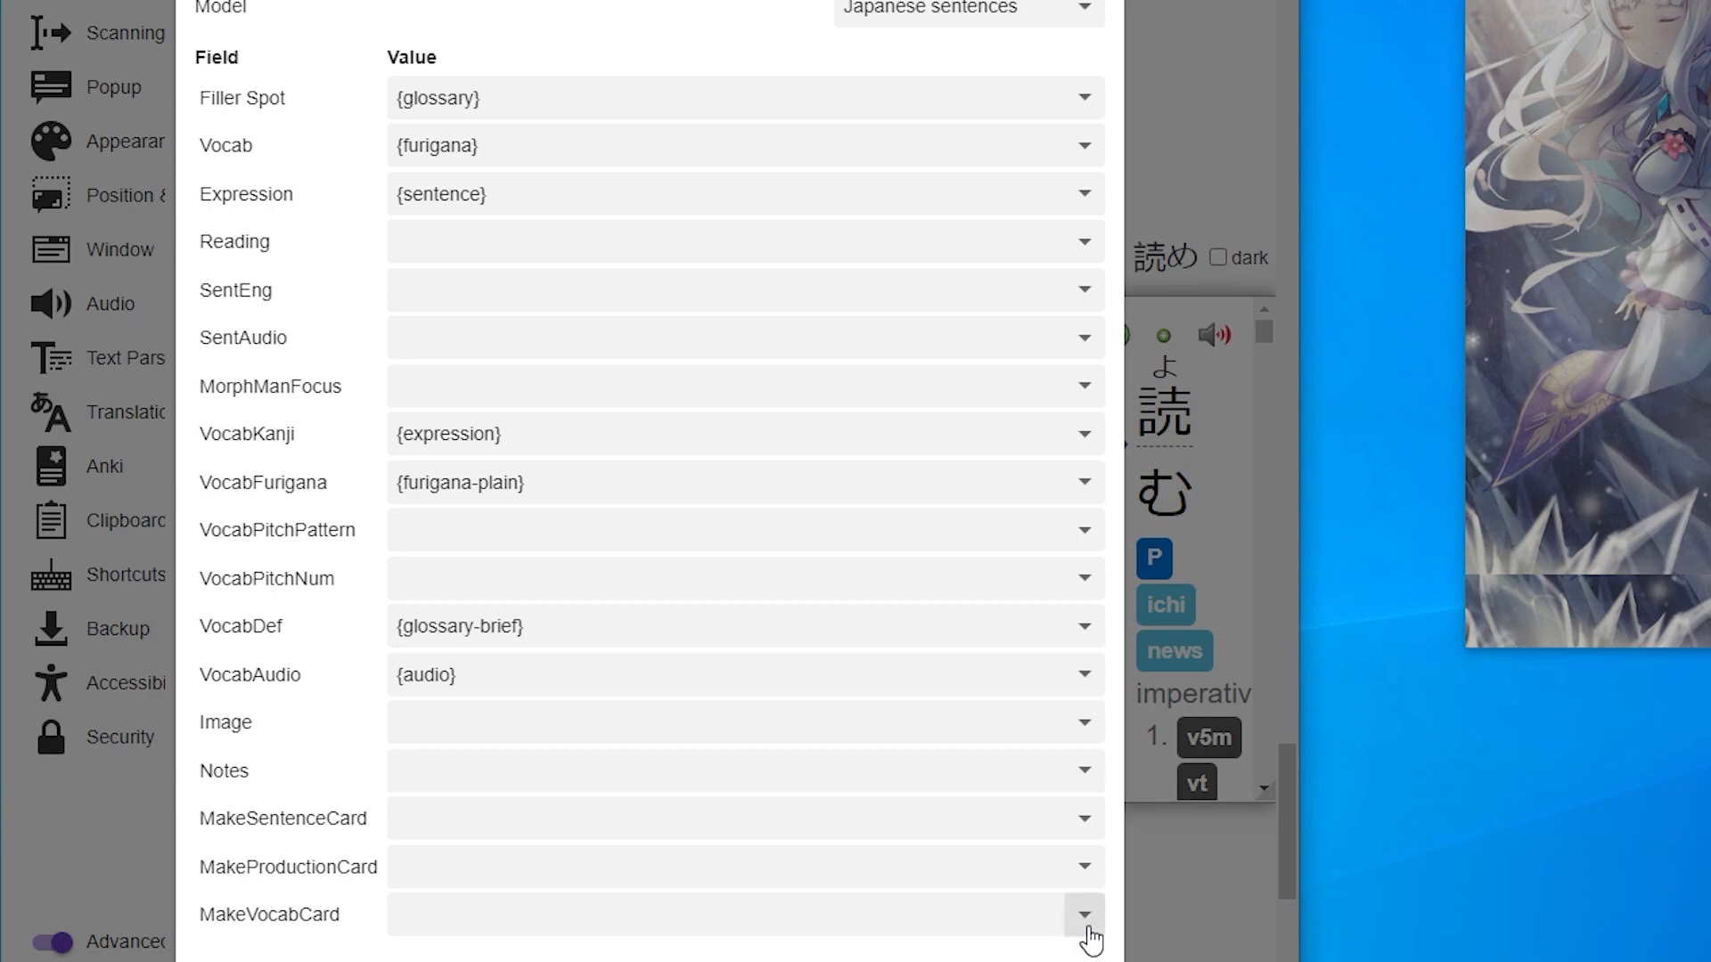
# Step: Set the MakeVocabCard field to yes and close the Anki card format settings
pyautogui.click(486, 917)
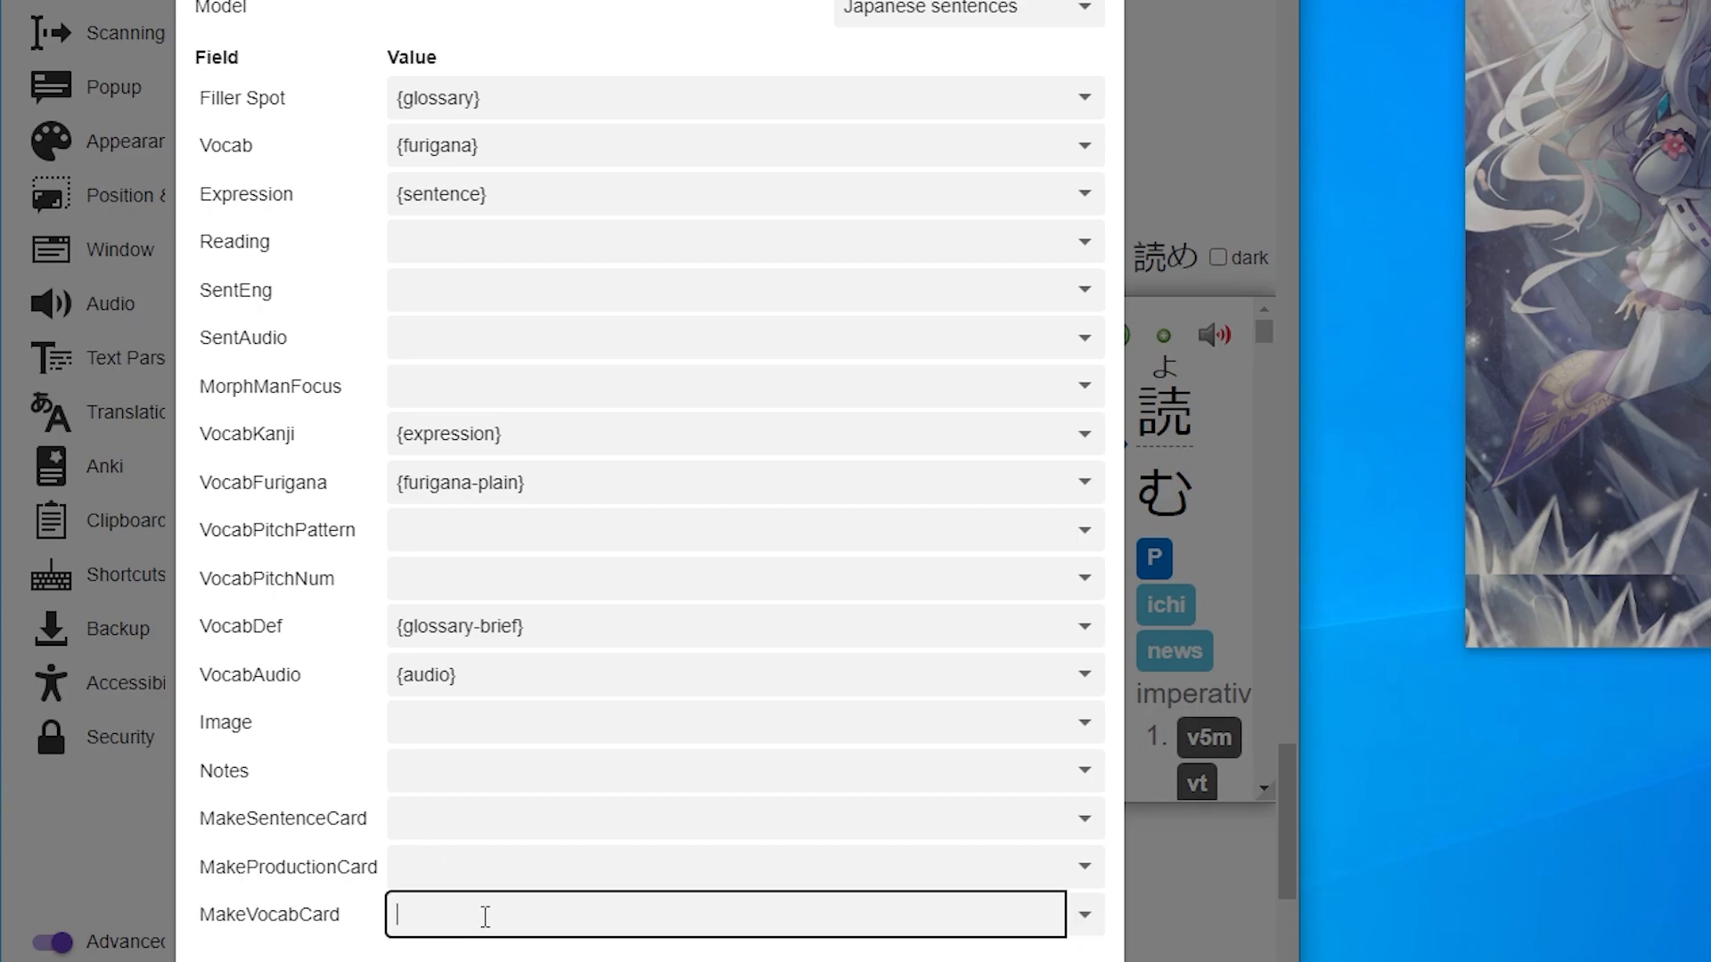
pyautogui.write('yes')
pyautogui.click(469, 821)
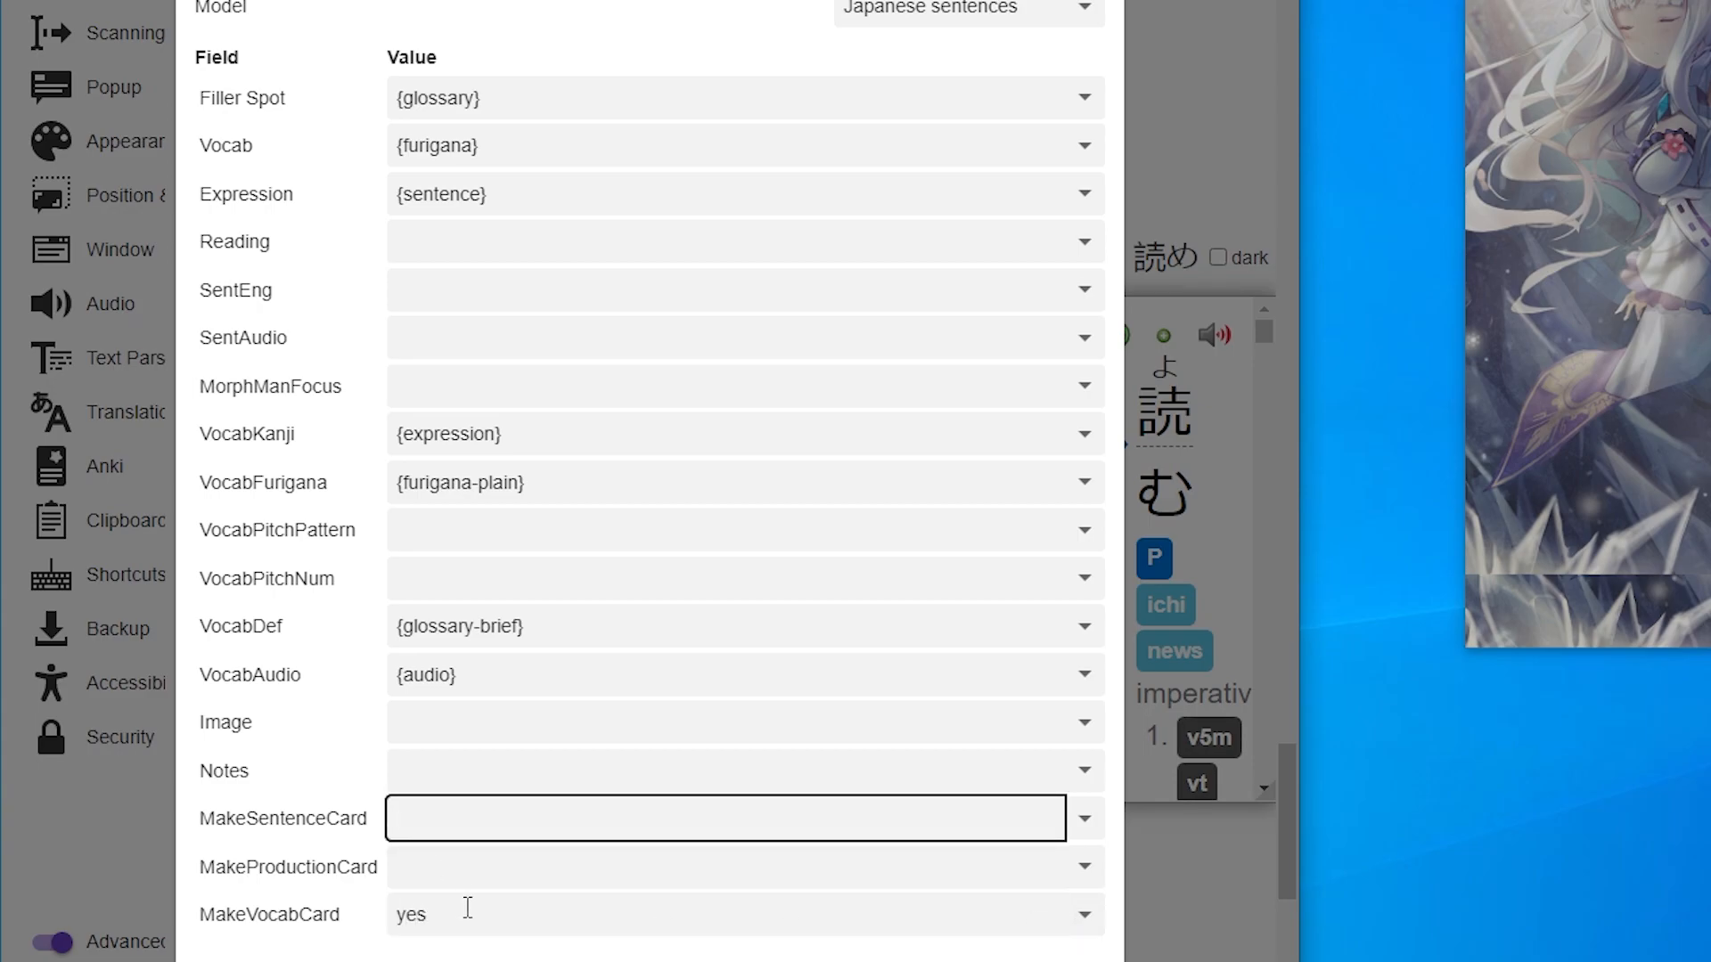
pyautogui.moveTo(437, 908); pyautogui.dragTo(393, 908)
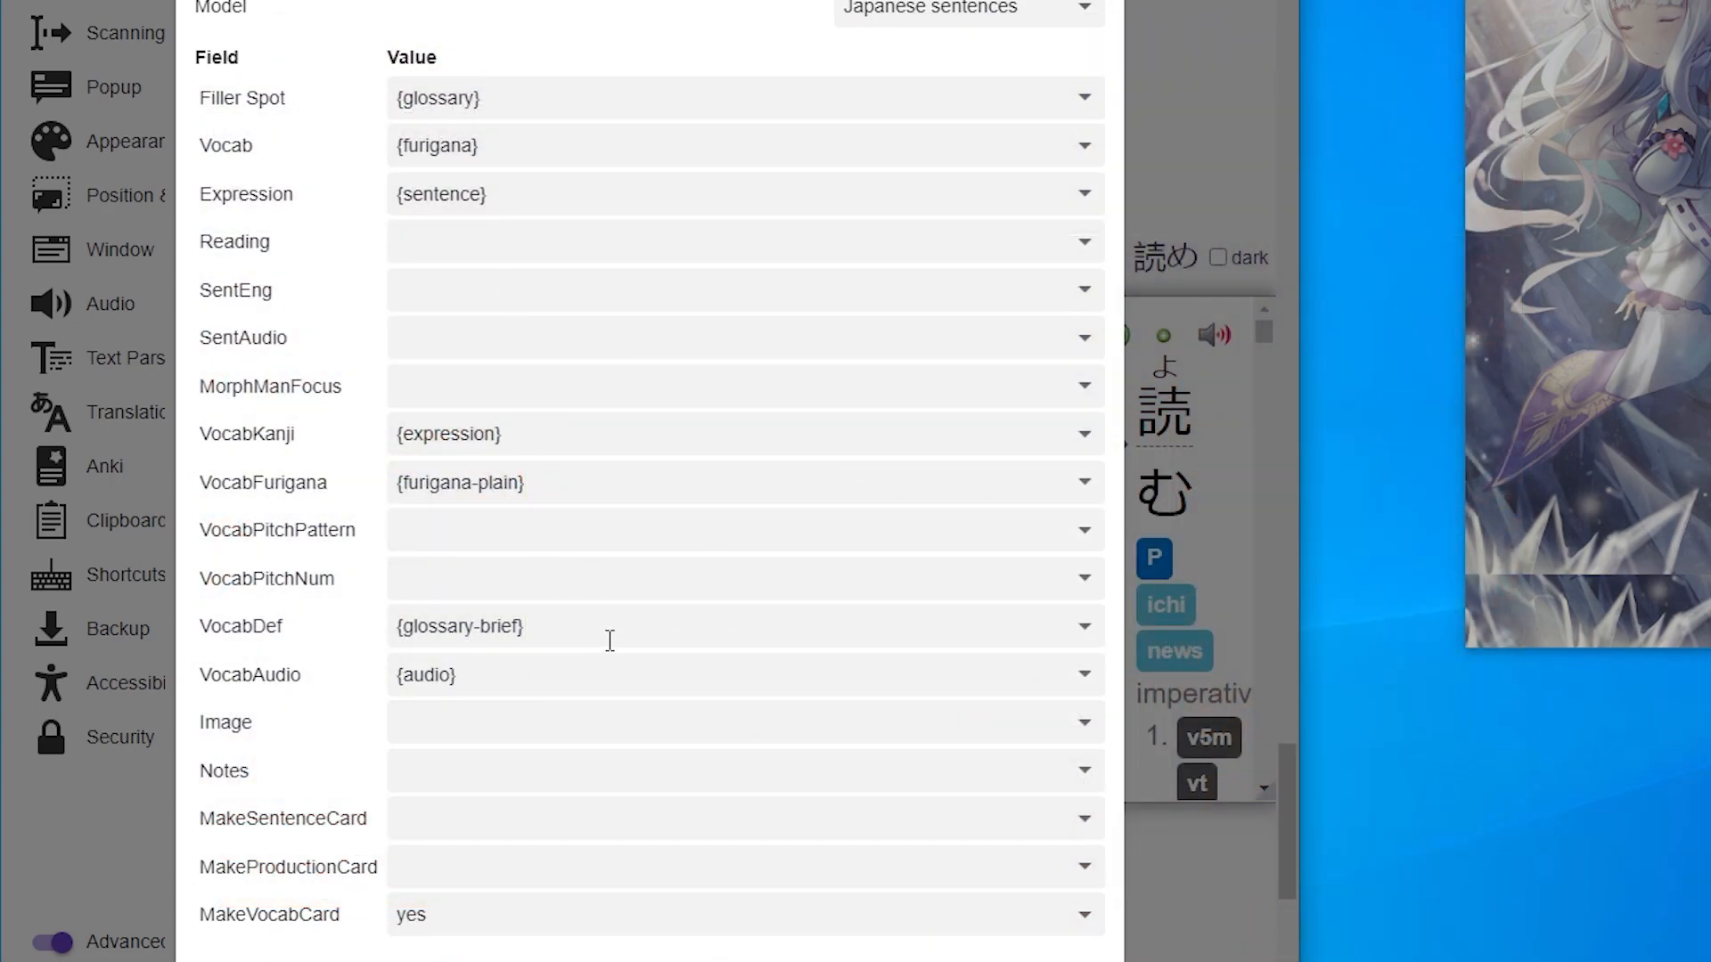
pyautogui.moveTo(569, 624); pyautogui.dragTo(374, 628)
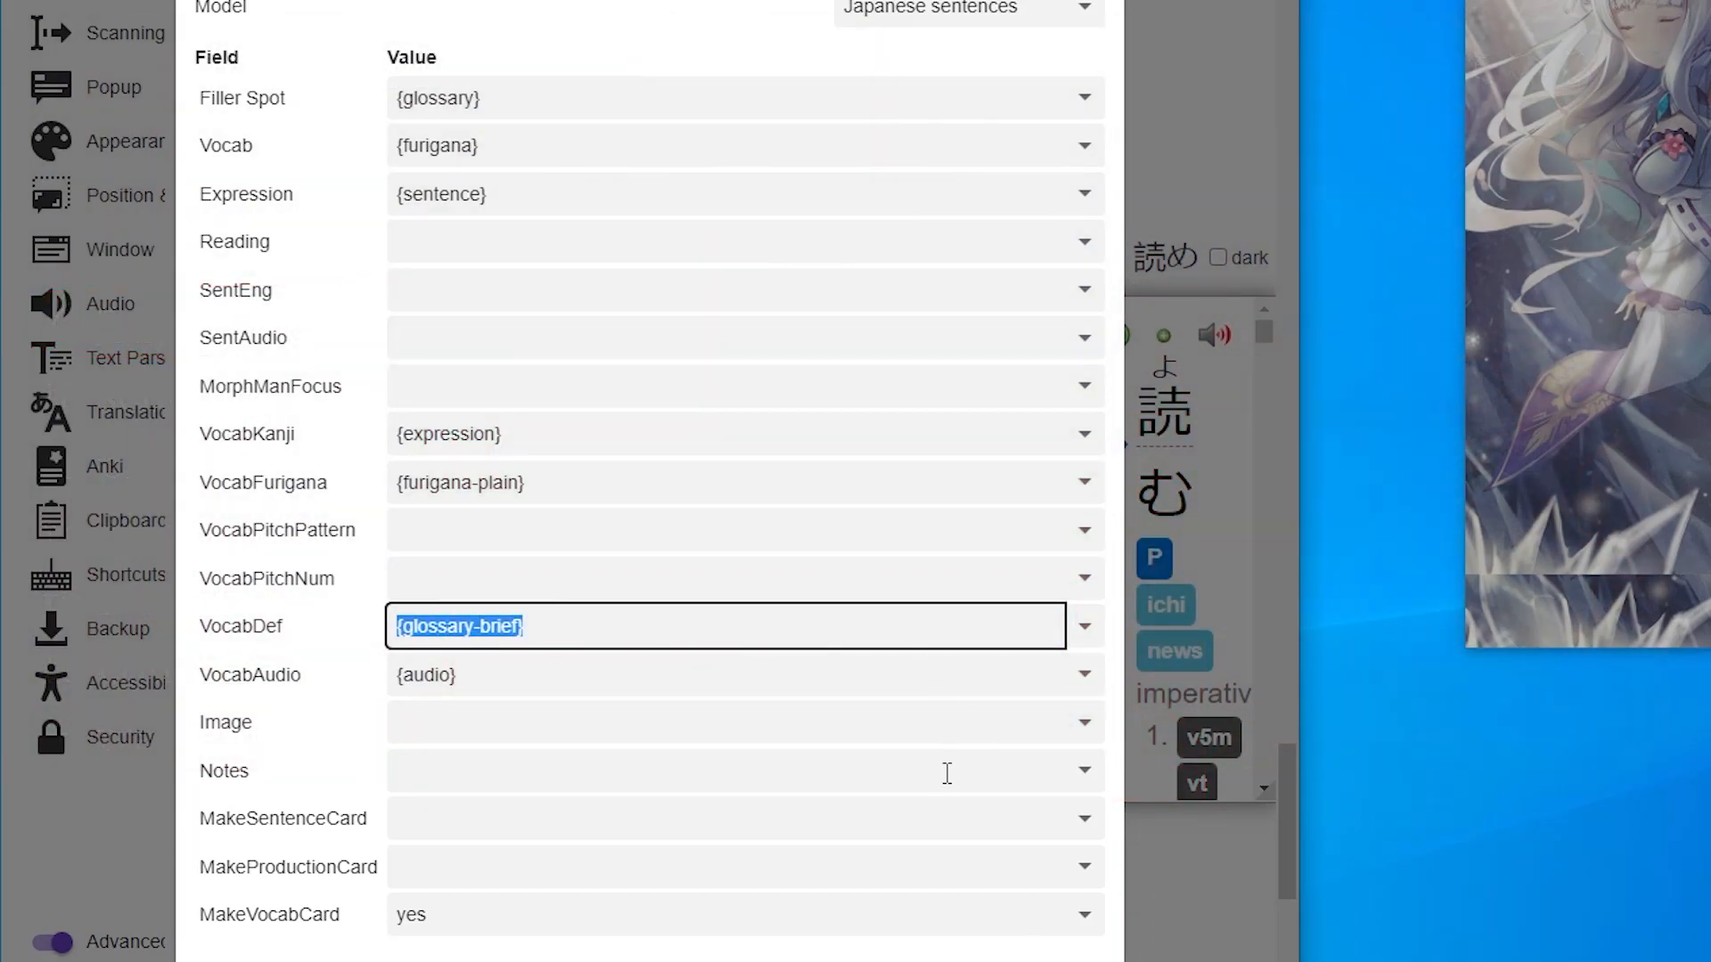
pyautogui.press('Escape')
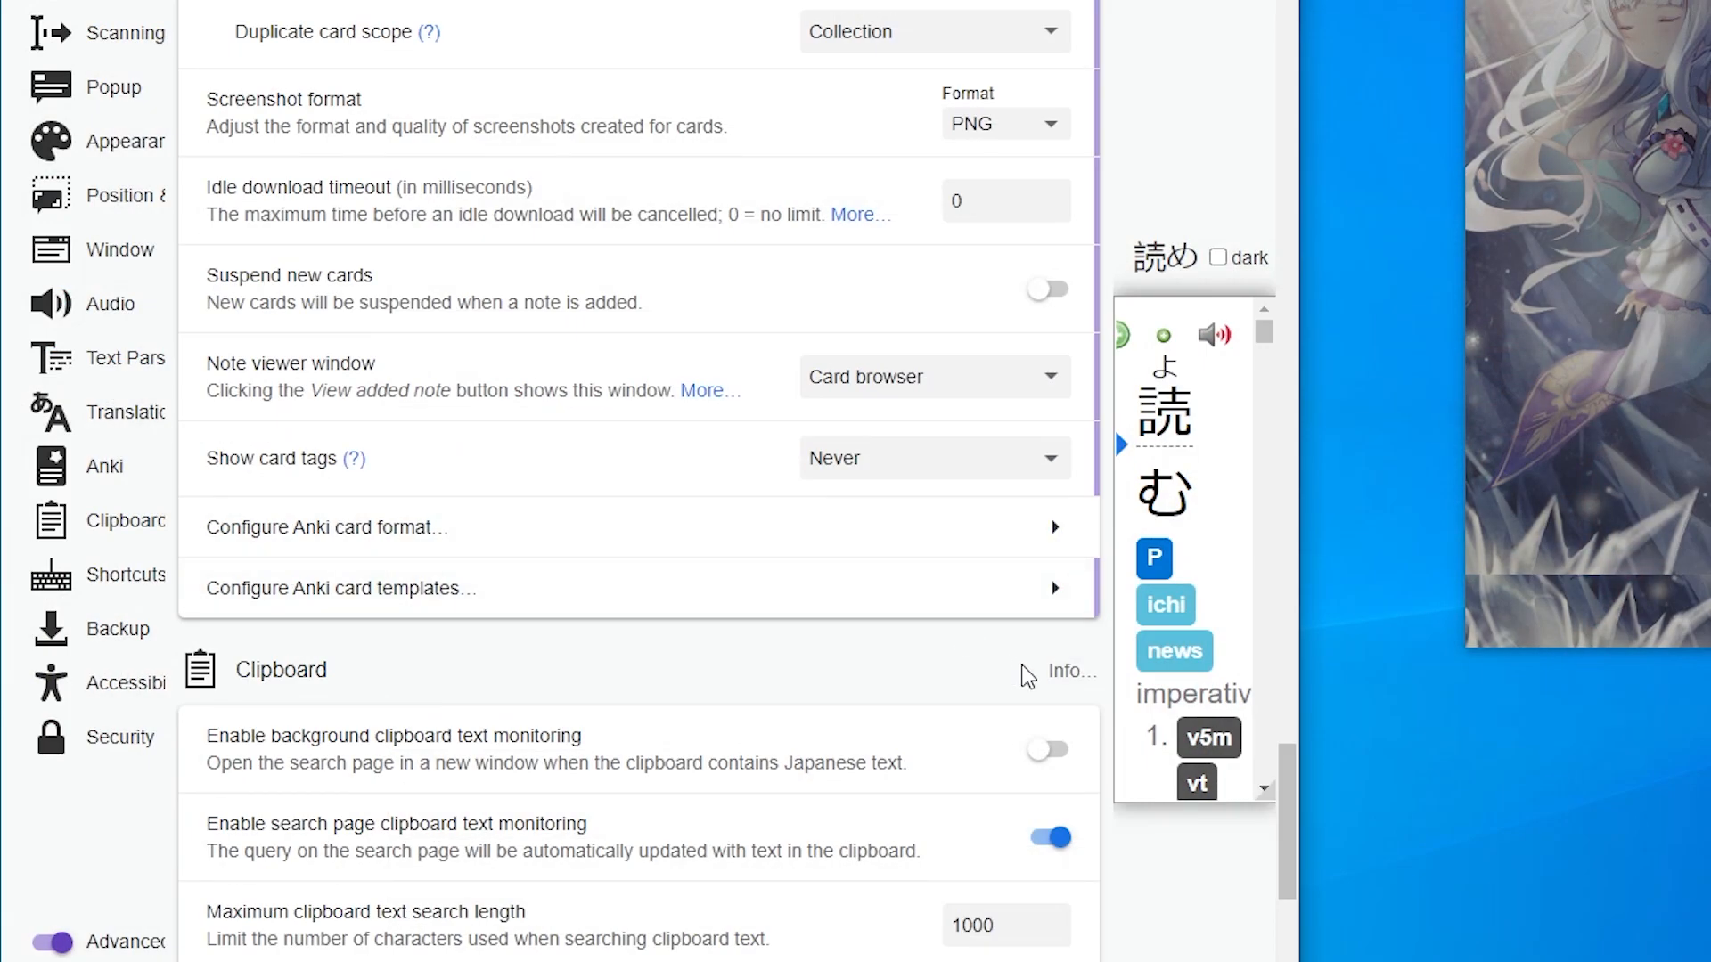
# Step: Switch to Anki and open the deck options for Sentence Mining, moving the subs2srs options window aside
pyautogui.scroll(1, 1070, 688)
pyautogui.scroll(3, 1078, 701)
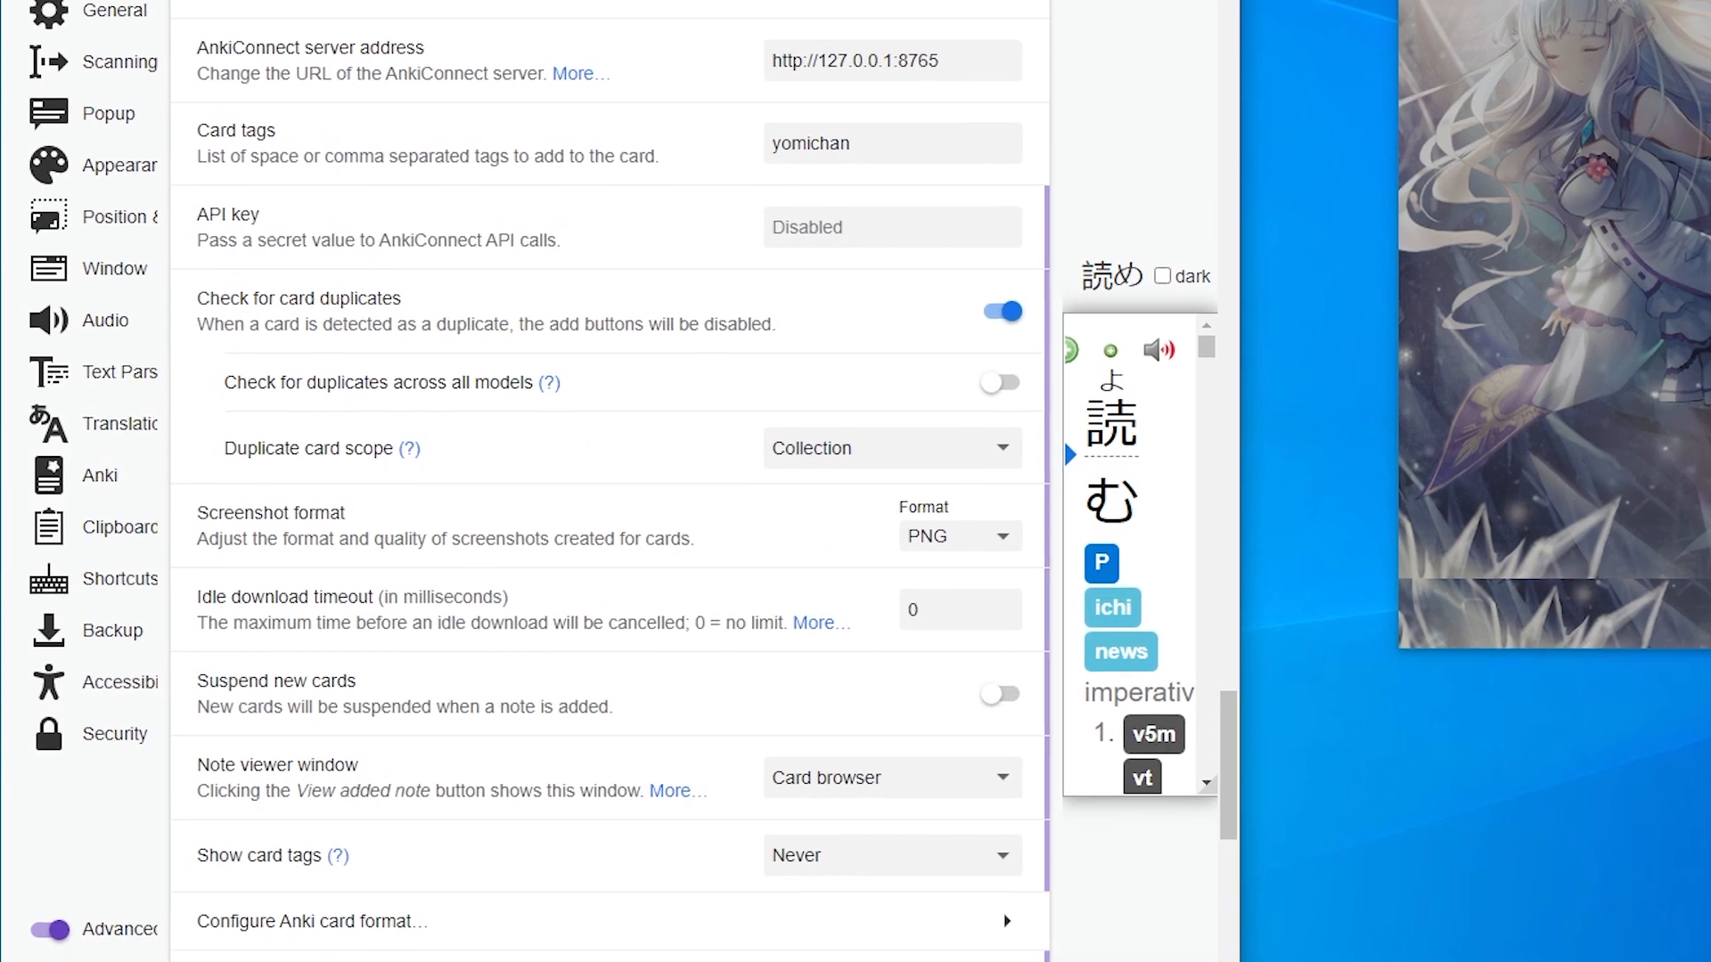
pyautogui.moveTo(1301, 38); pyautogui.dragTo(1631, 38)
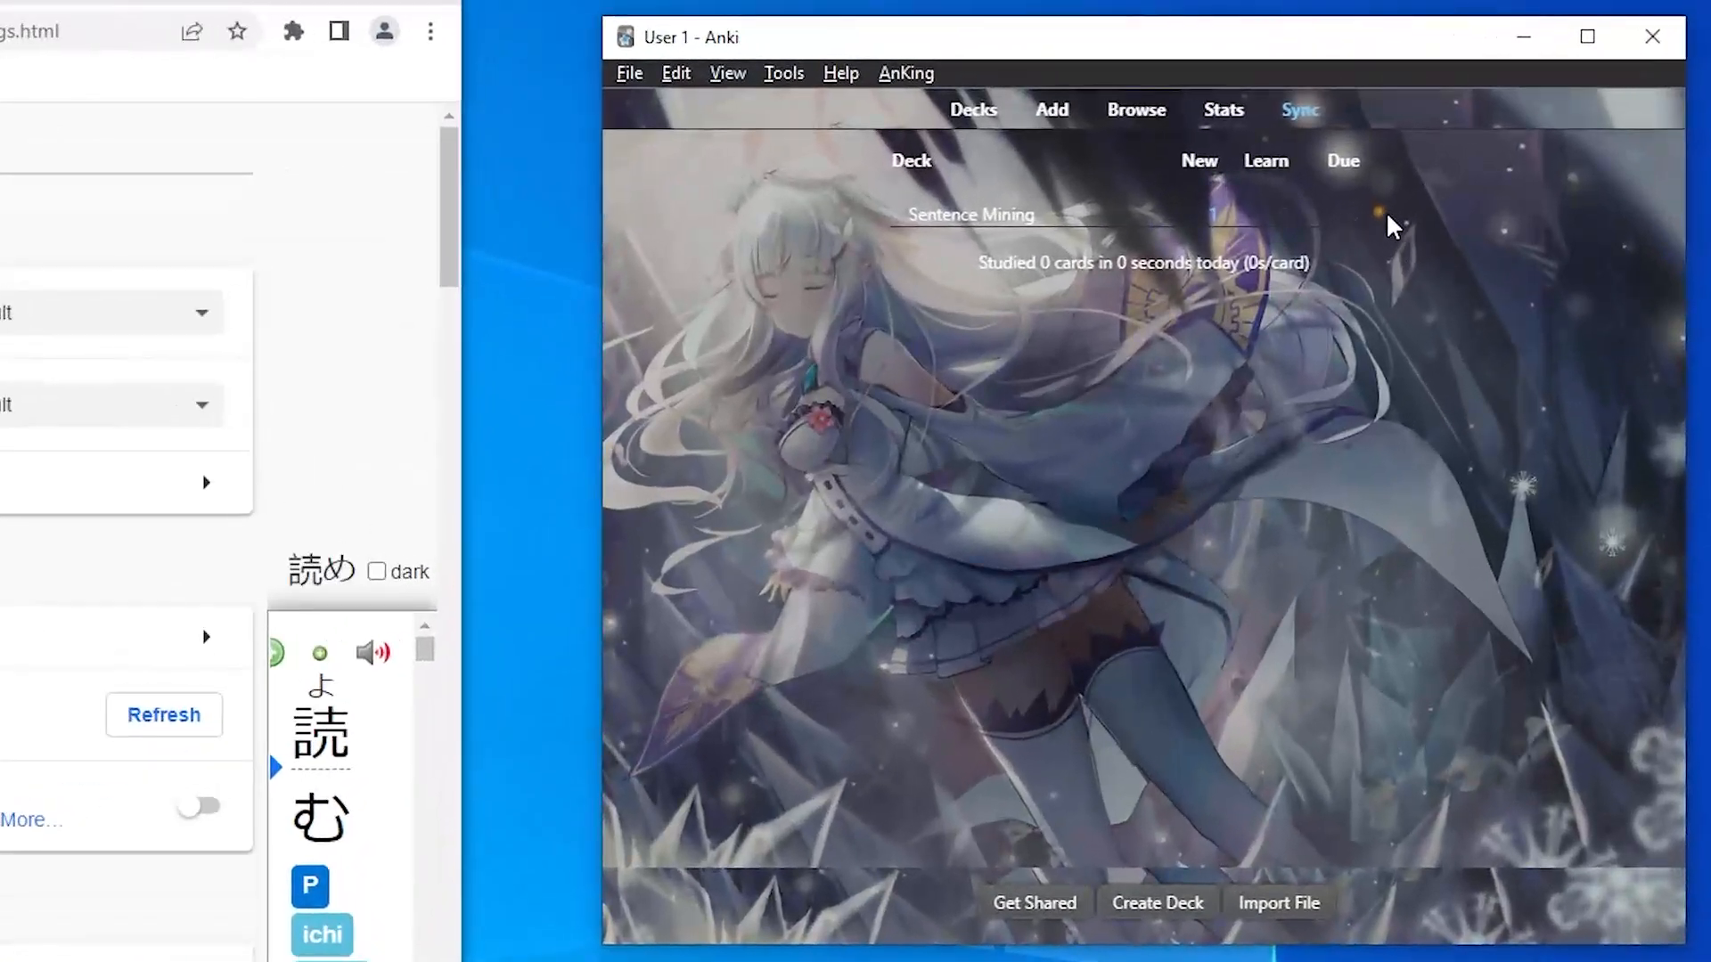
pyautogui.click(1434, 170)
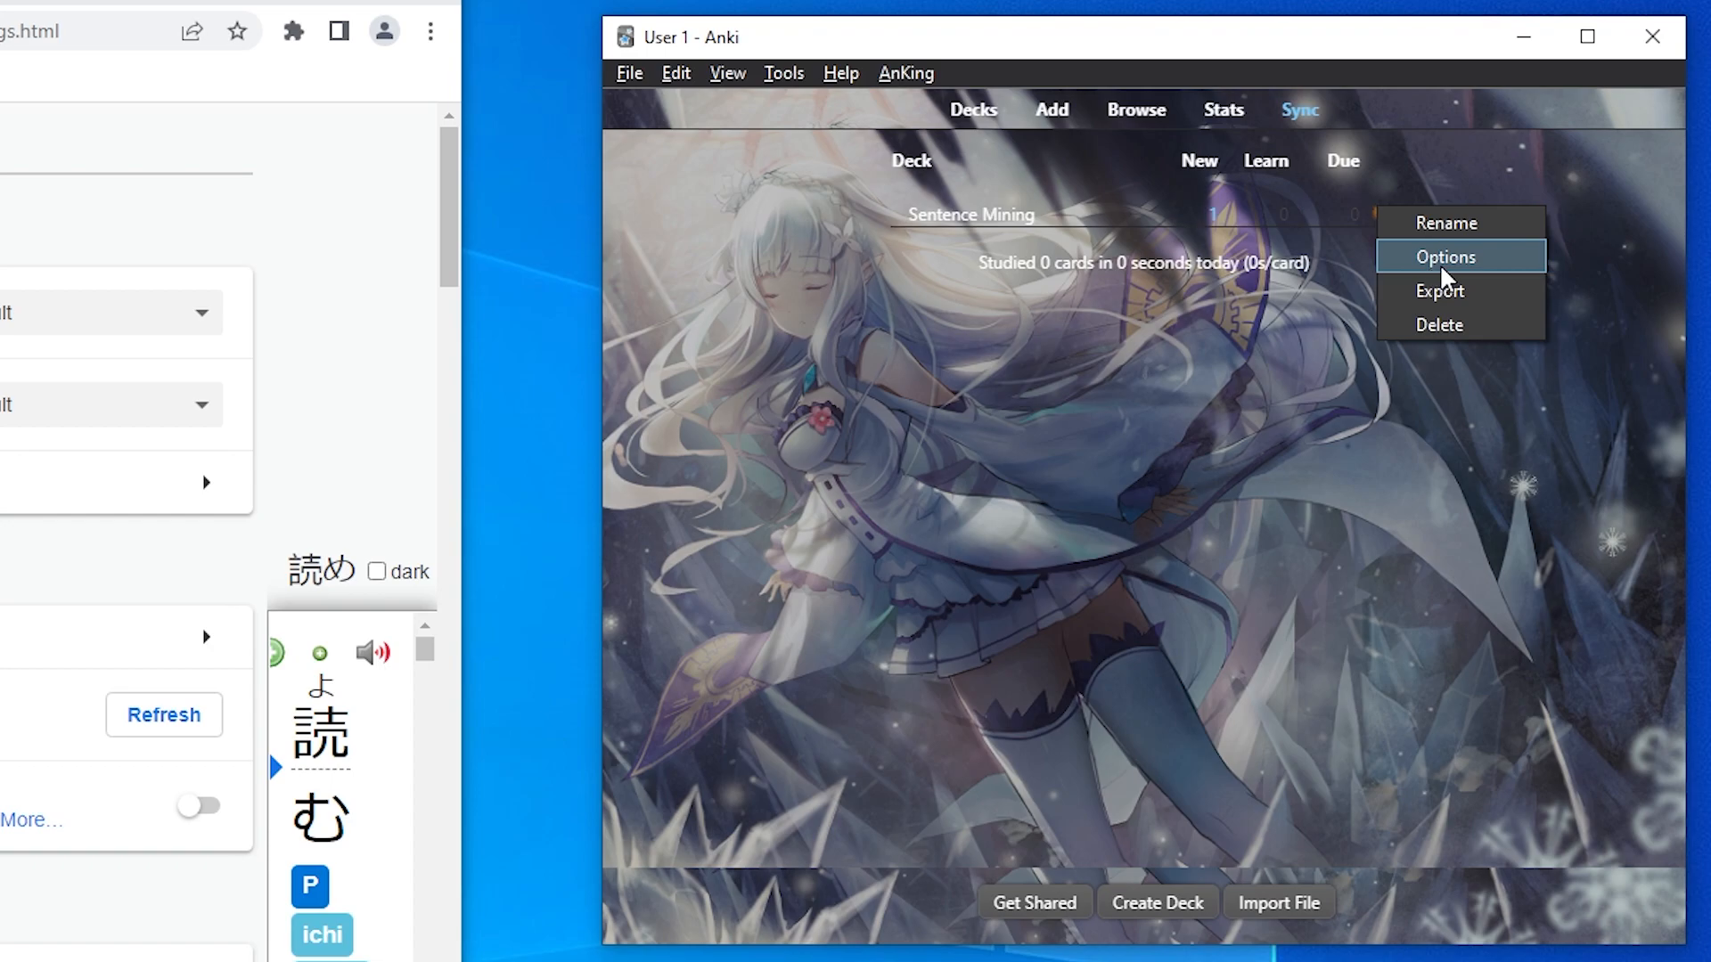
pyautogui.click(1448, 260)
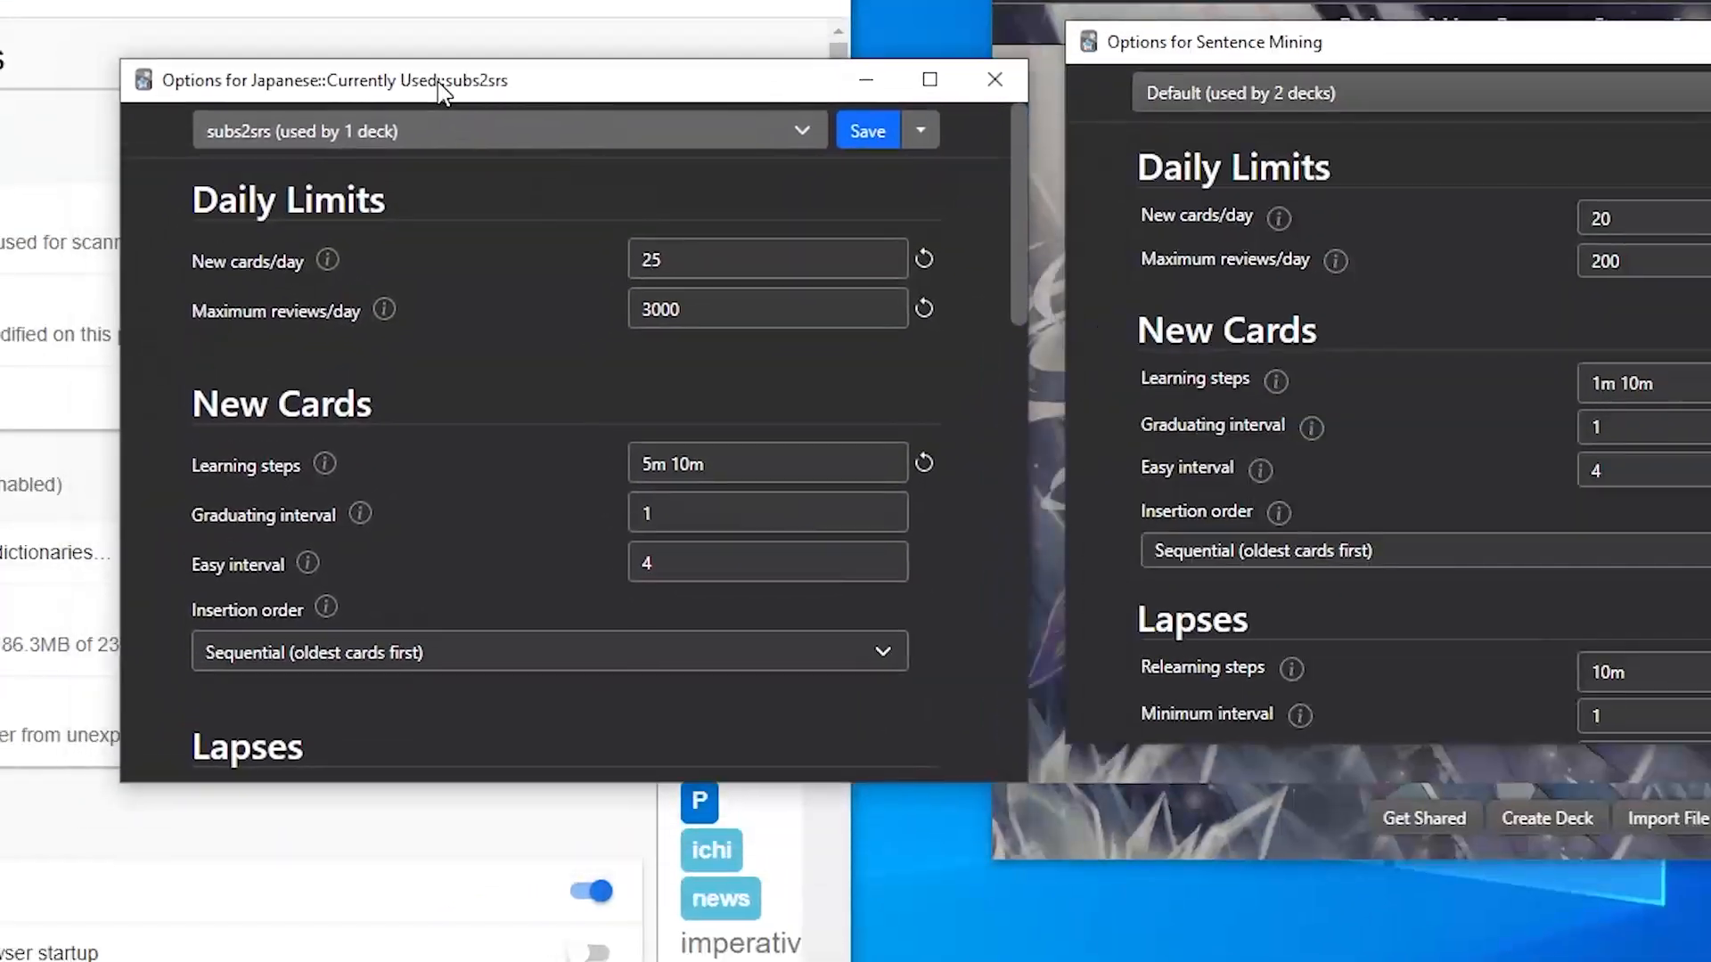
pyautogui.moveTo(439, 89); pyautogui.dragTo(308, 51)
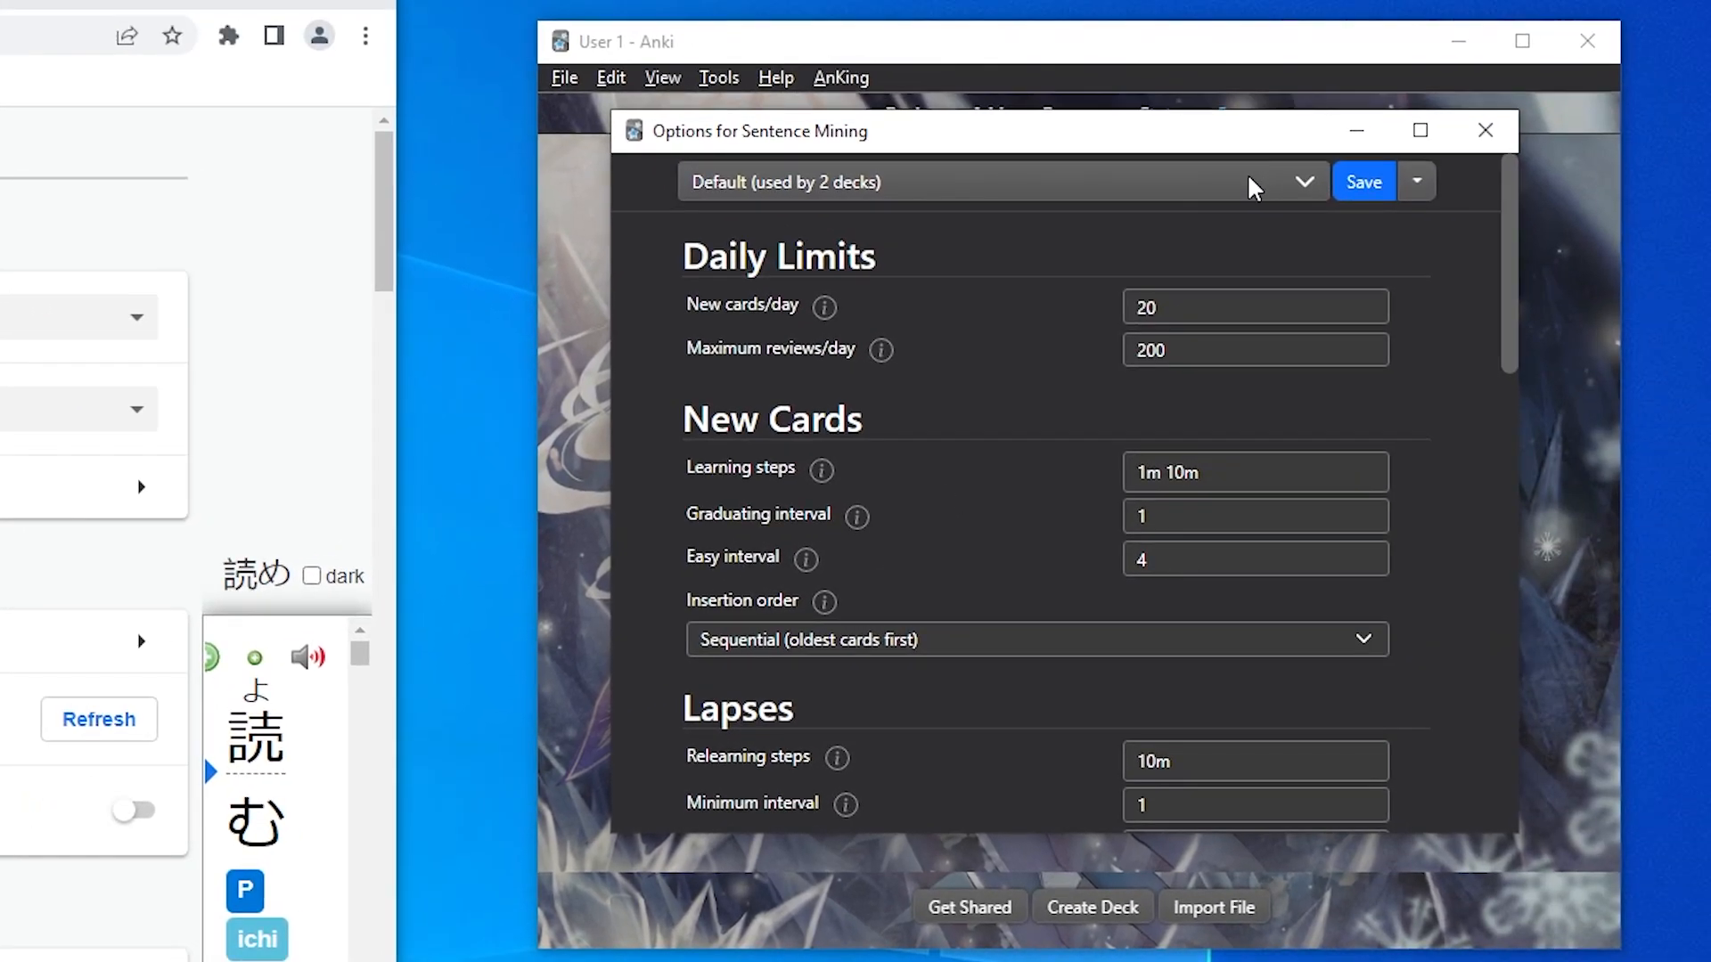
pyautogui.click(1462, 139)
pyautogui.click(1103, 212)
pyautogui.click(1006, 189)
pyautogui.click(996, 253)
pyautogui.click(1417, 182)
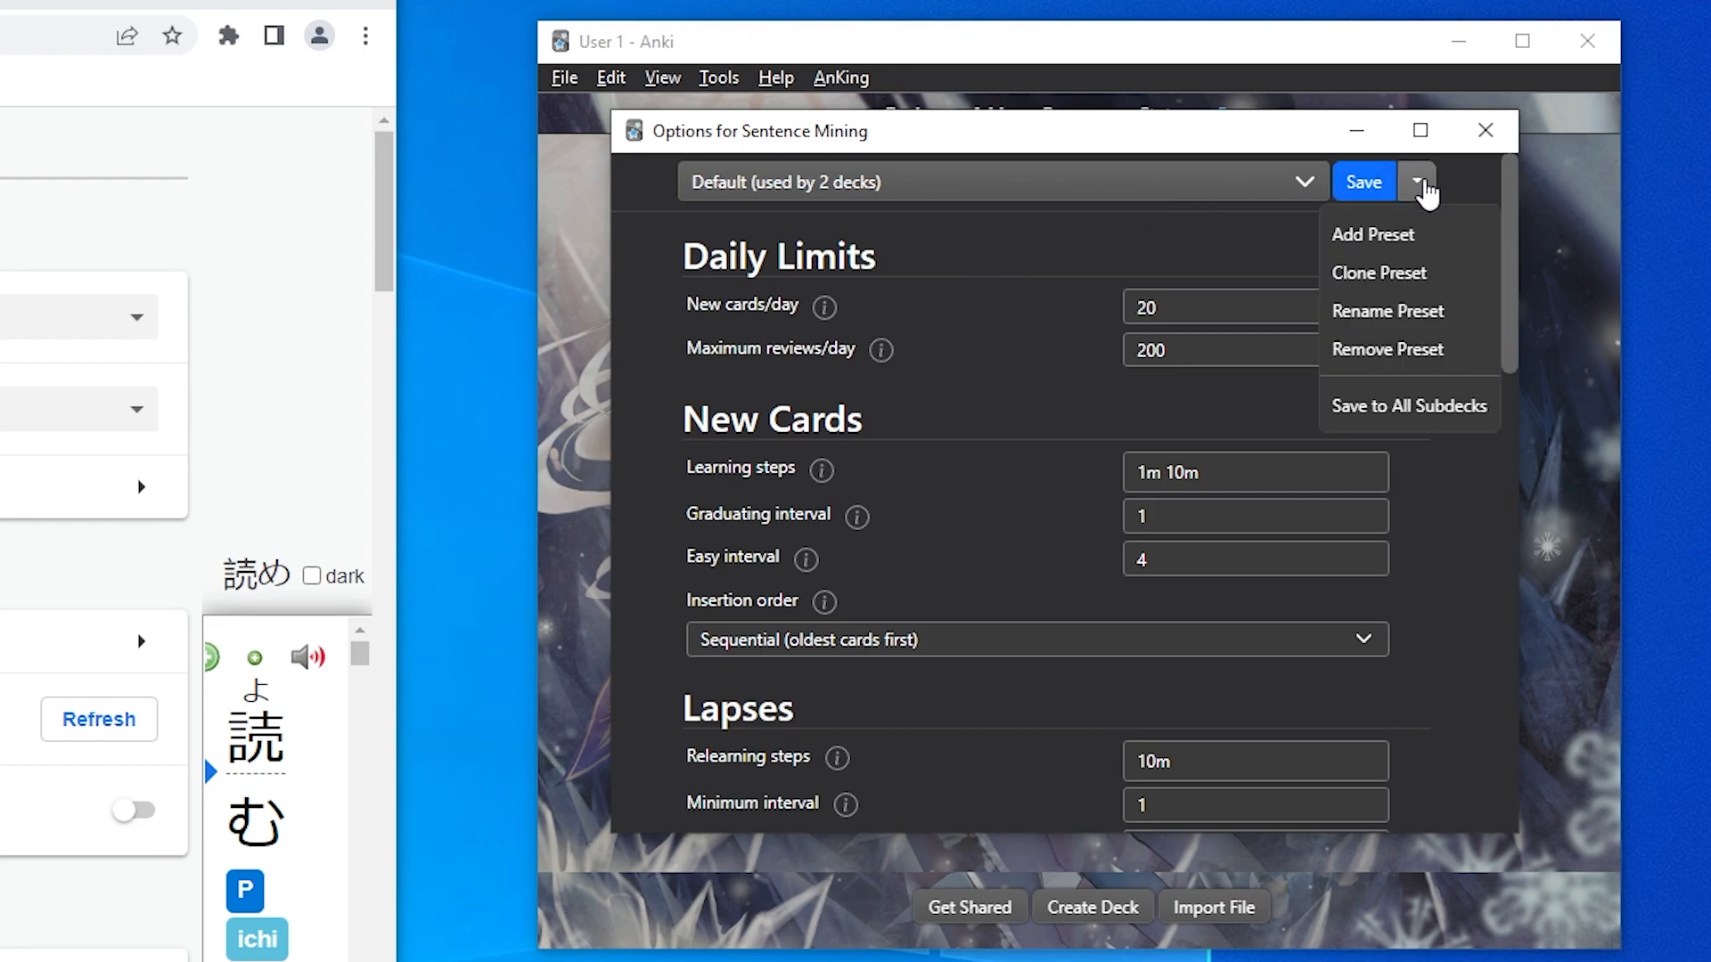
pyautogui.click(1079, 230)
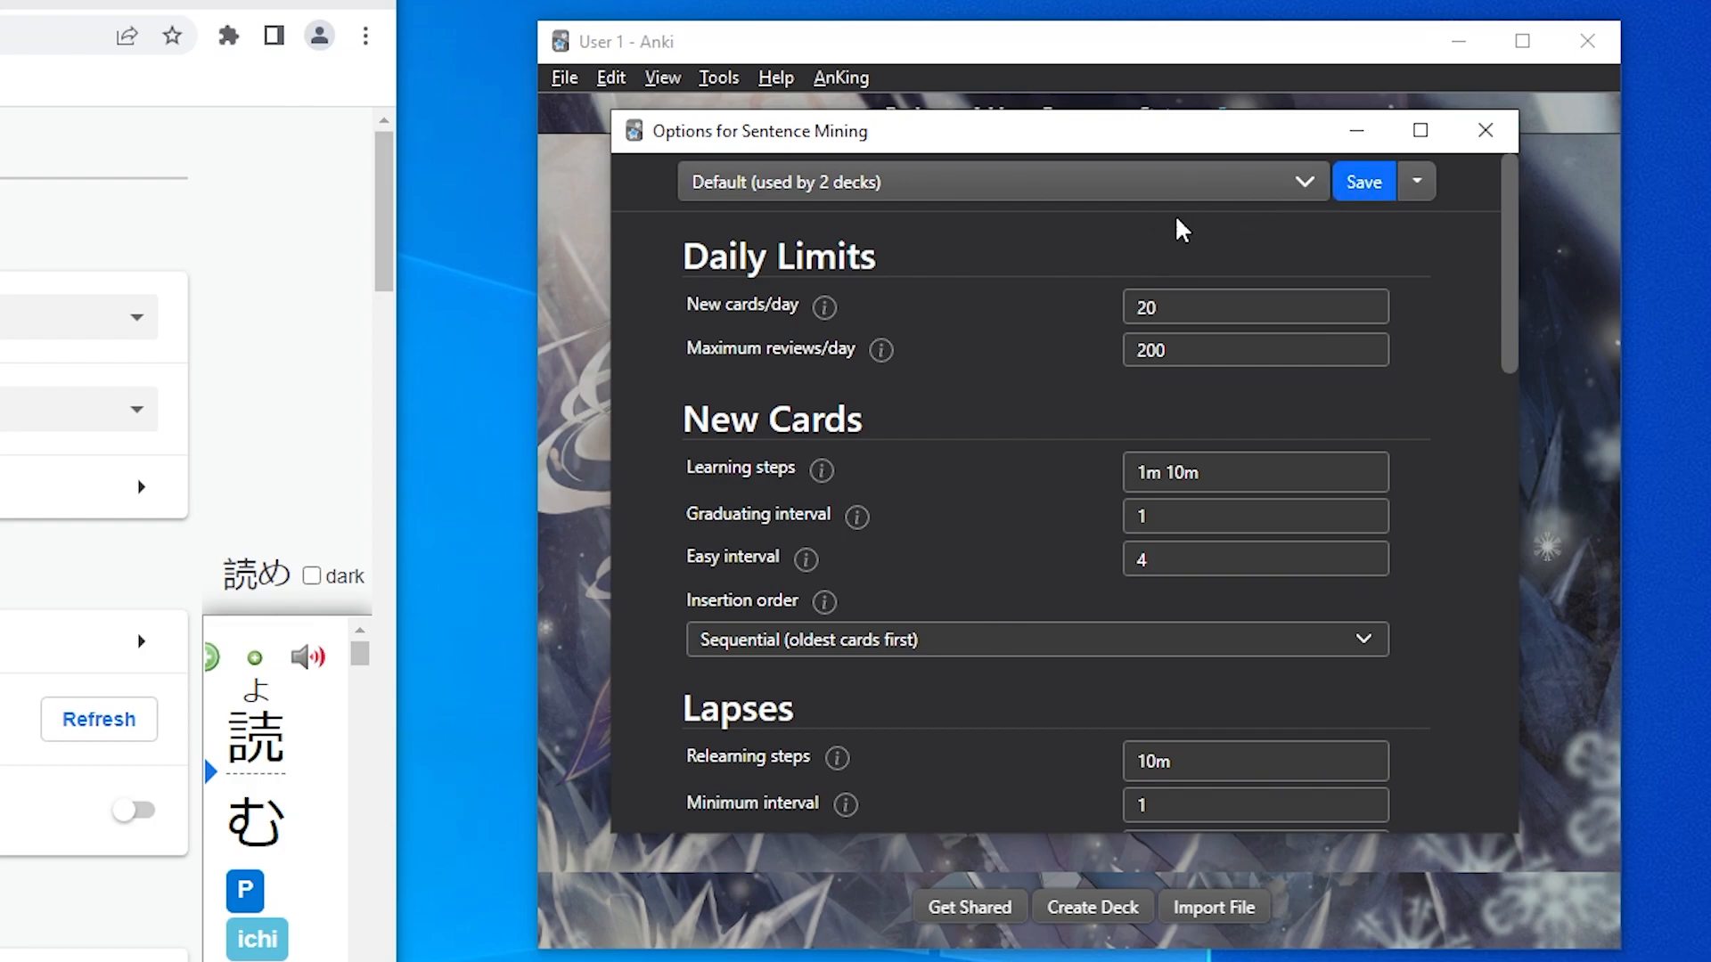
# Step: Set the Sentence Mining daily limits to 10 new cards and a maximum of 9999 reviews per day
pyautogui.click(1201, 319)
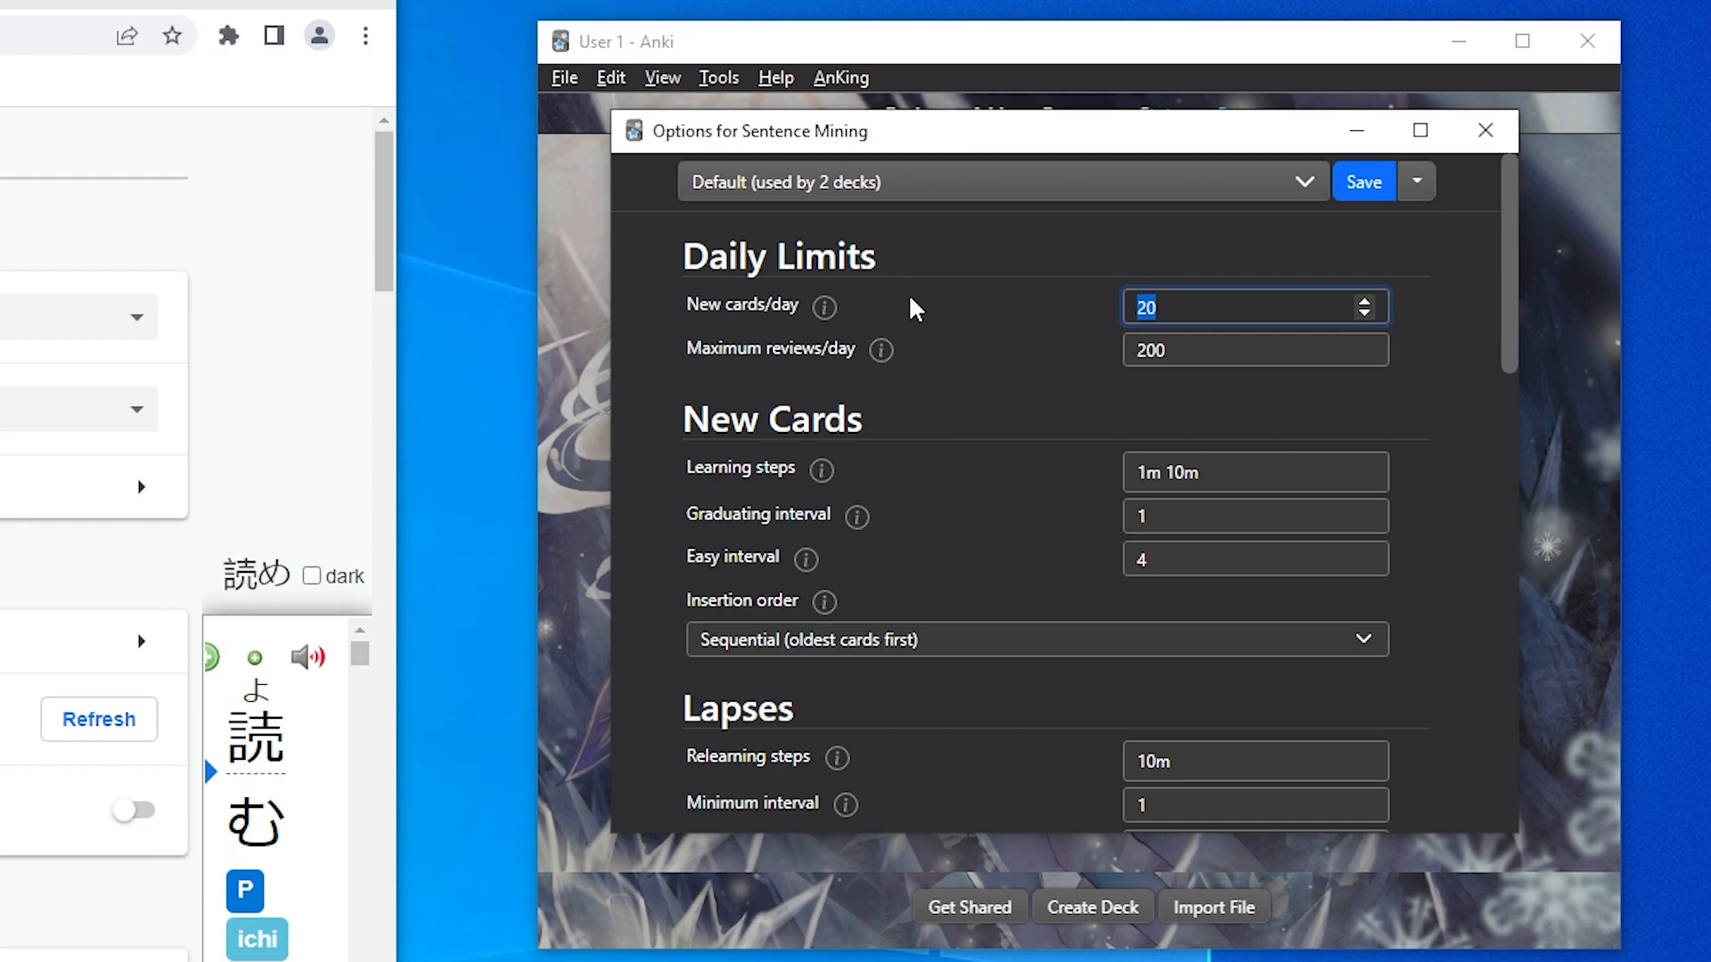
pyautogui.write('10')
pyautogui.click(981, 296)
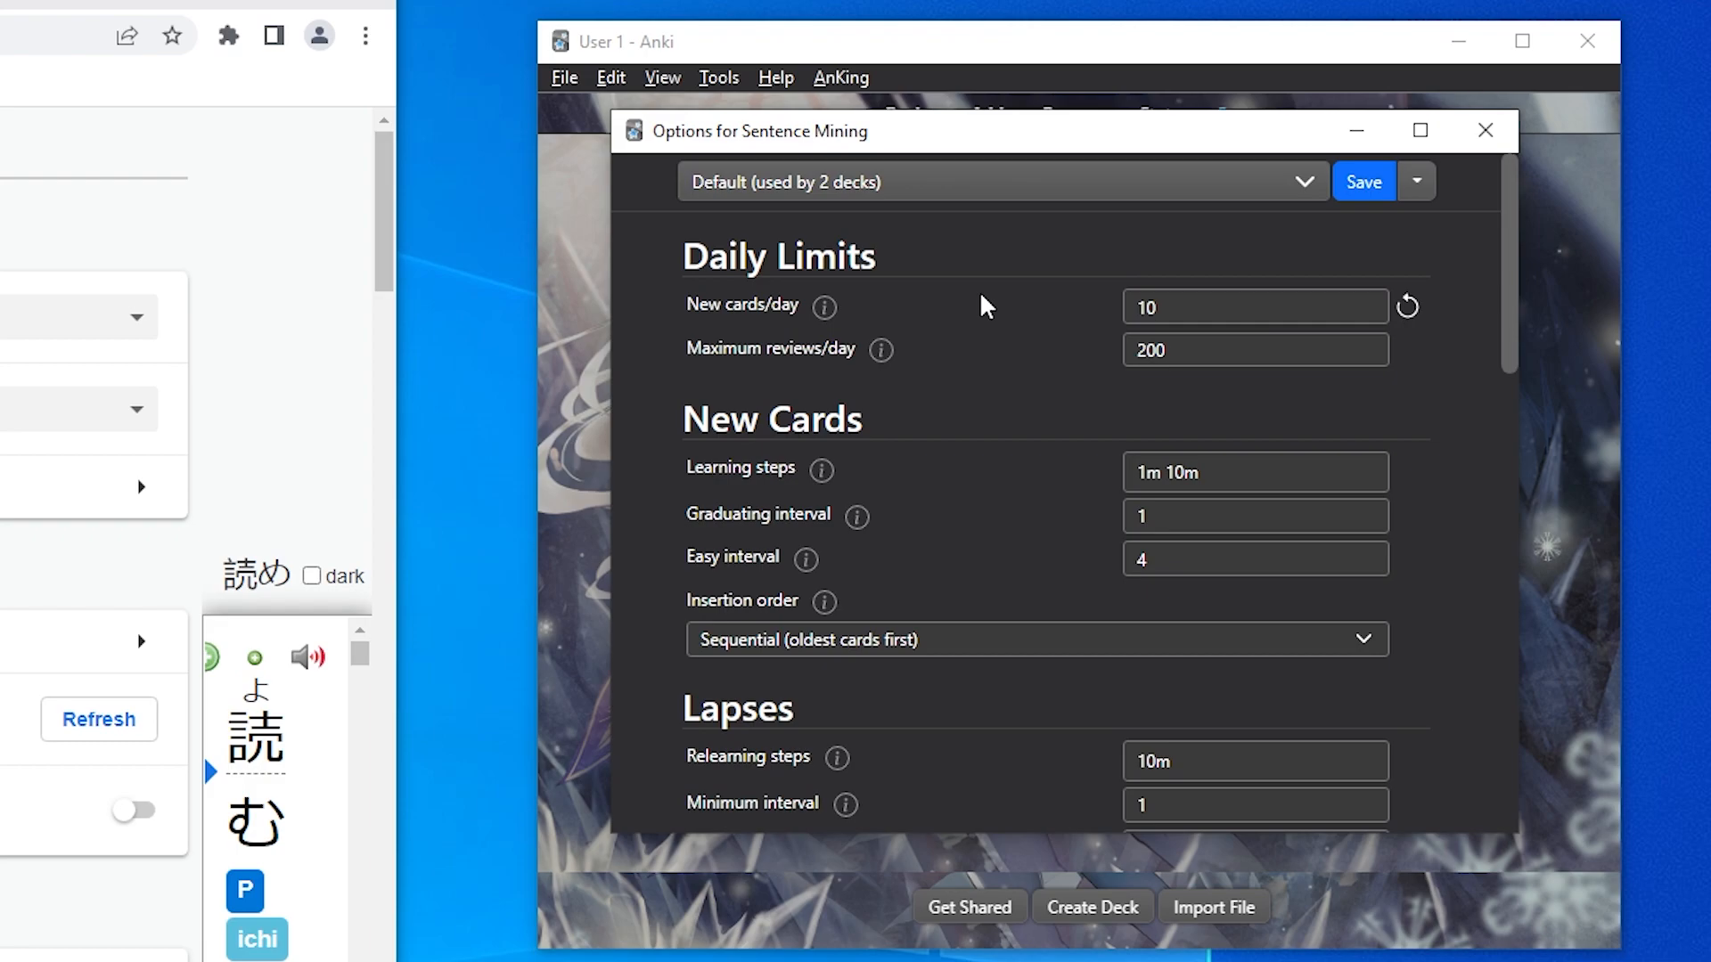
pyautogui.click(1211, 352)
pyautogui.write('9999')
pyautogui.press('BackSpace')
pyautogui.press('BackSpace')
pyautogui.press('BackSpace')
pyautogui.press('BackSpace')
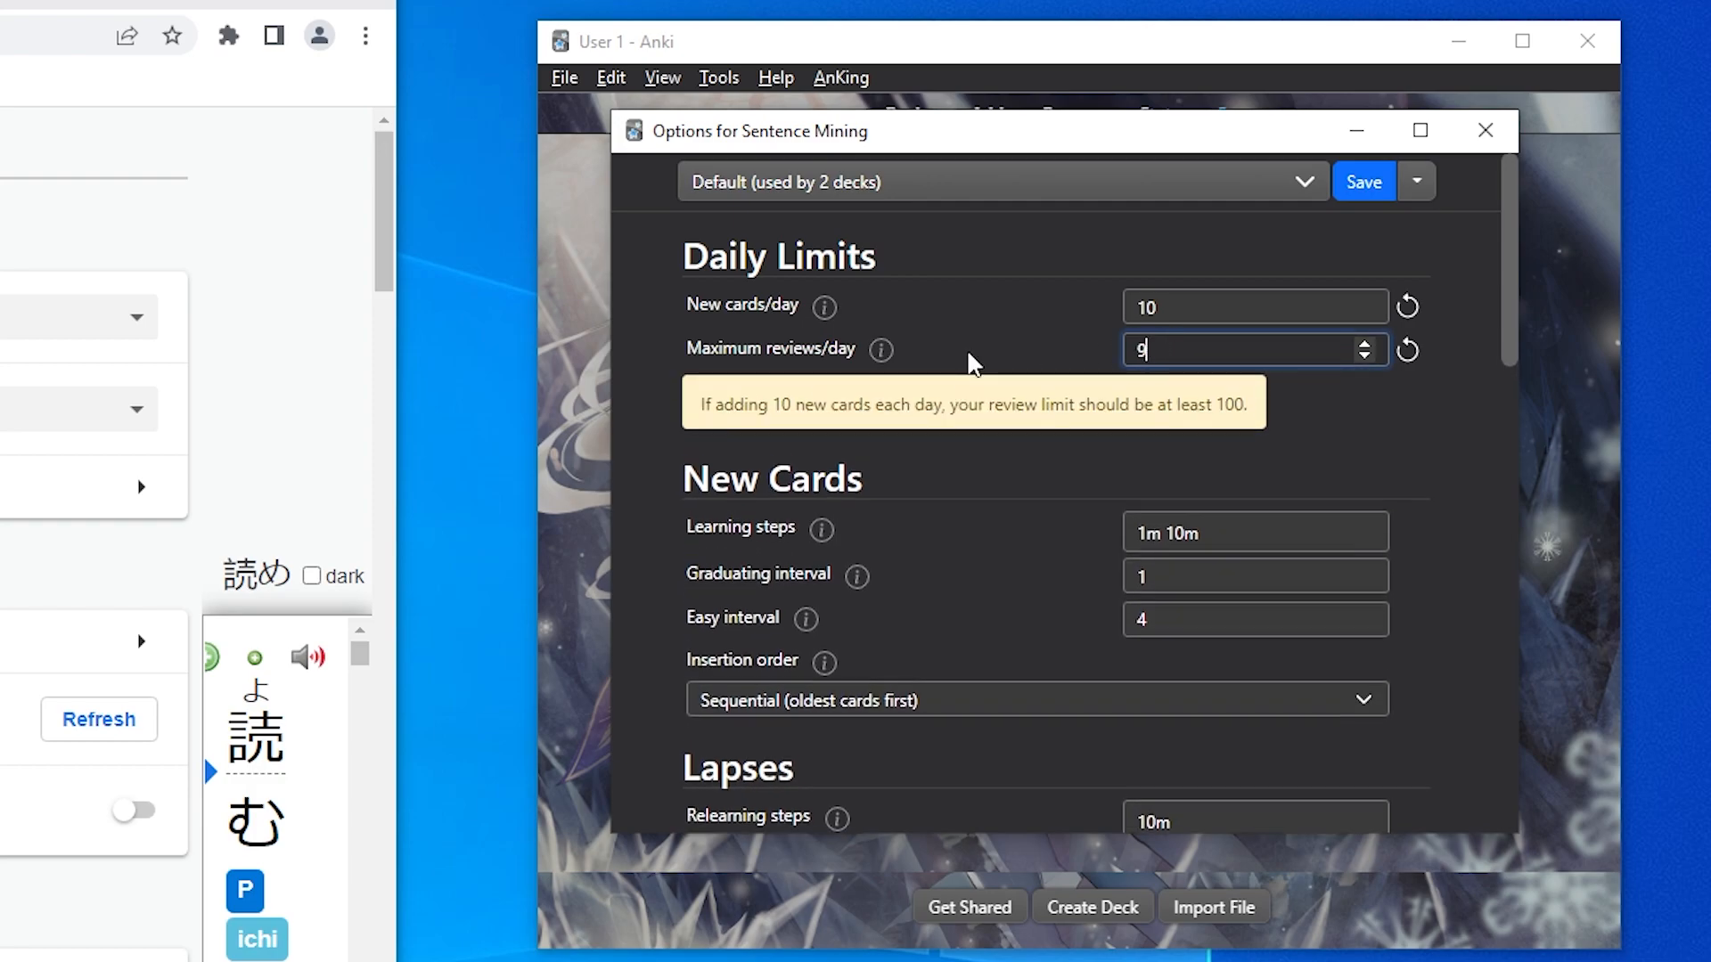
pyautogui.write('9999')
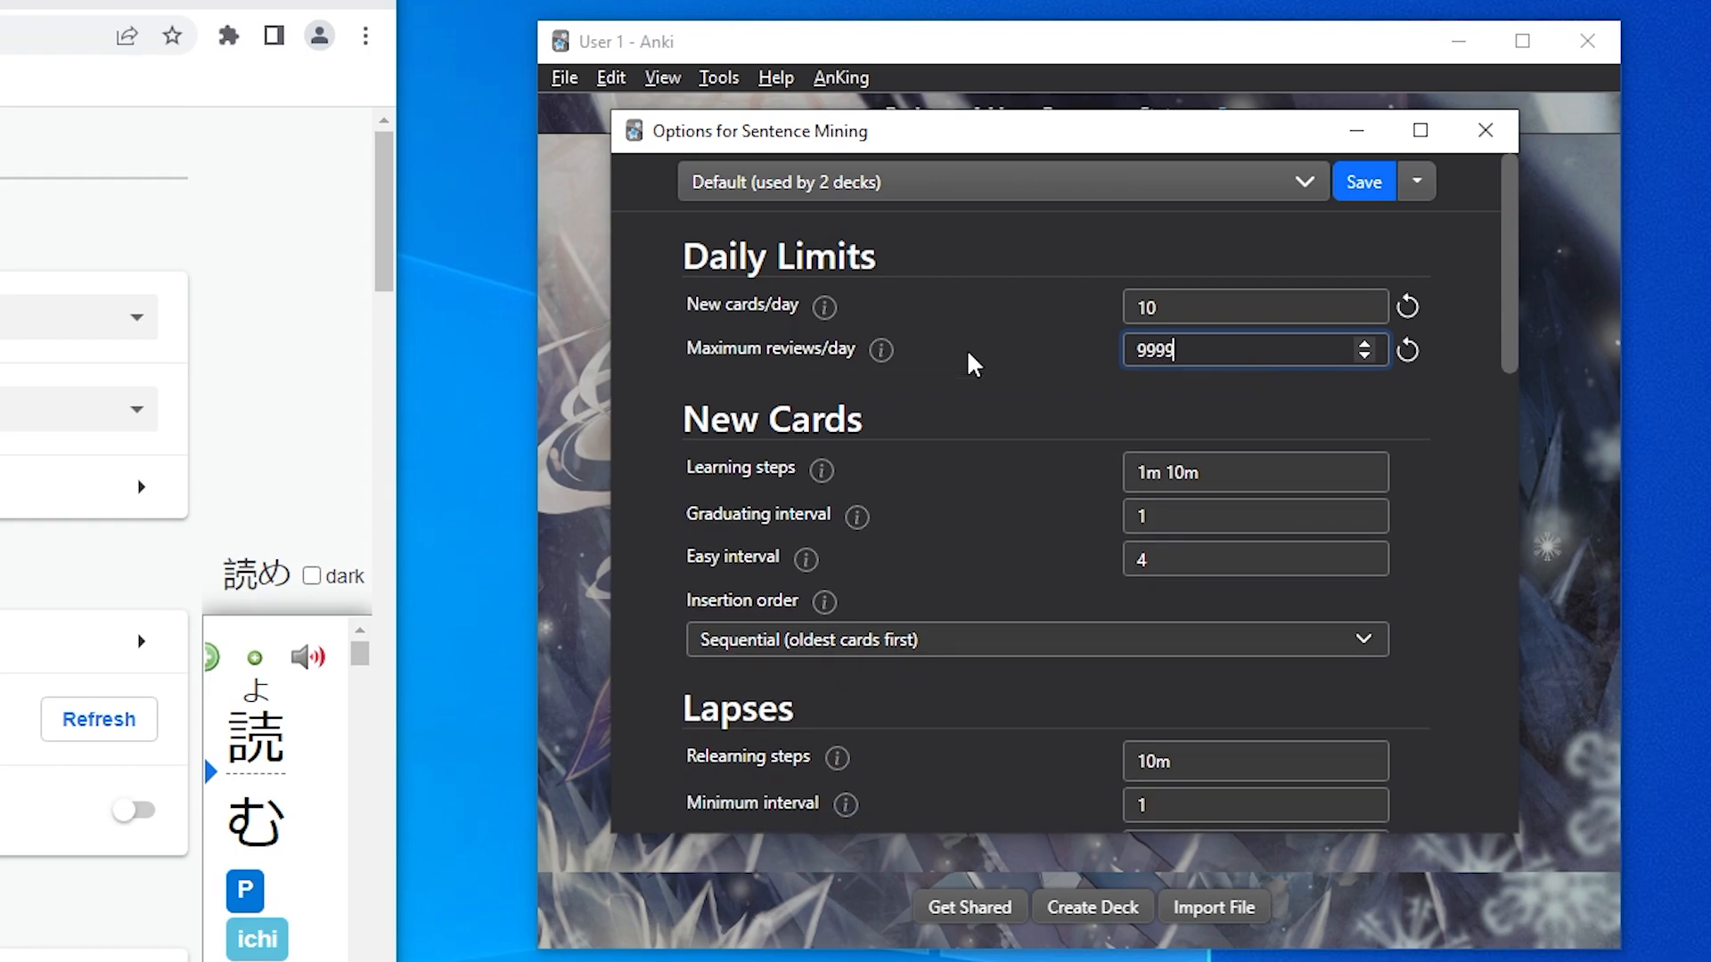
pyautogui.click(976, 358)
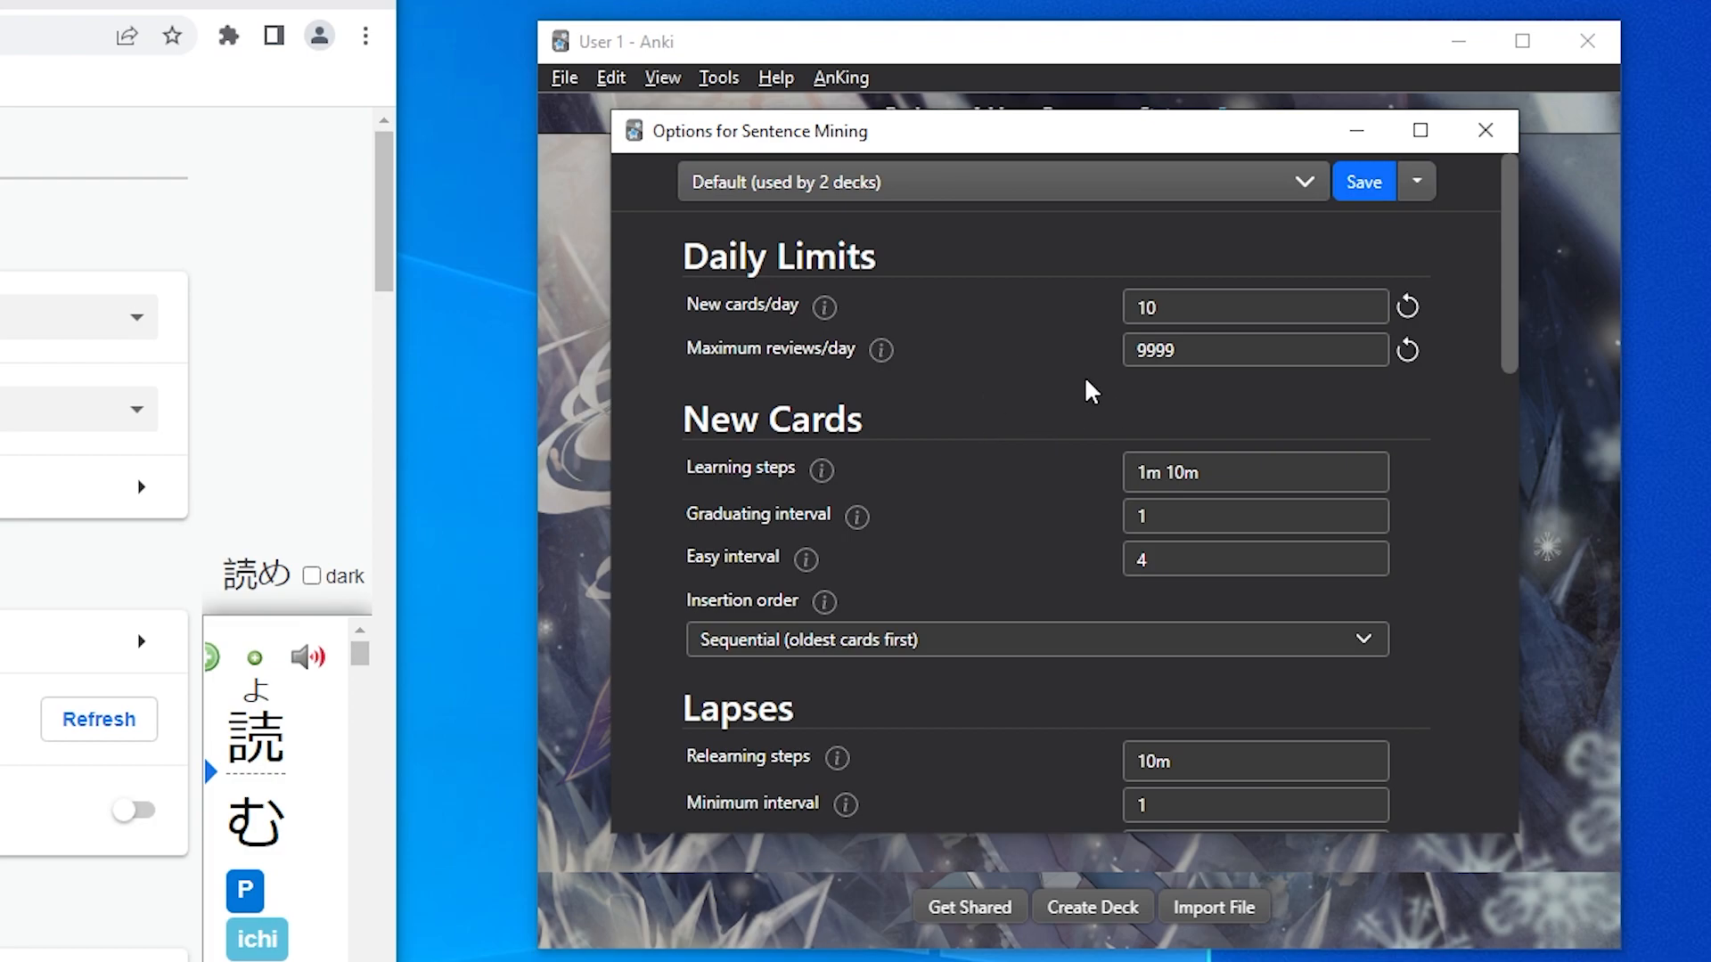
# Step: Set the learning steps for new cards to 5m 10m
pyautogui.click(1239, 471)
pyautogui.write('5m 10m')
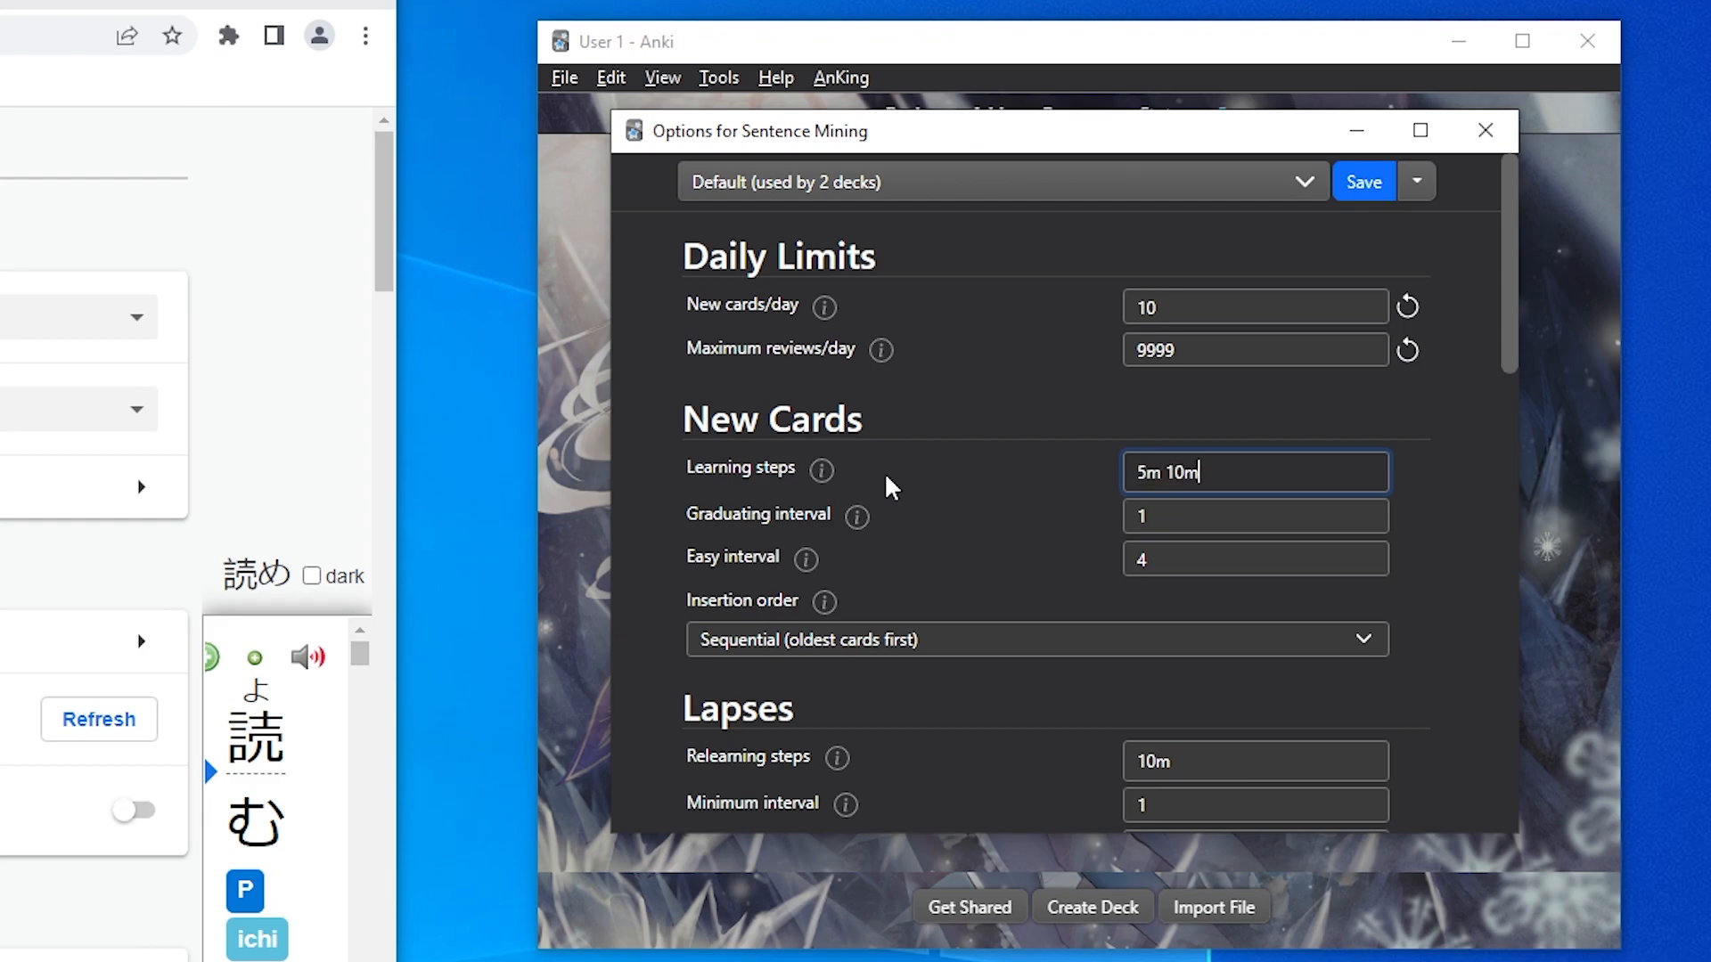
# Step: Check the insertion order choices for new cards, keeping Sequential (oldest cards first)
pyautogui.click(950, 470)
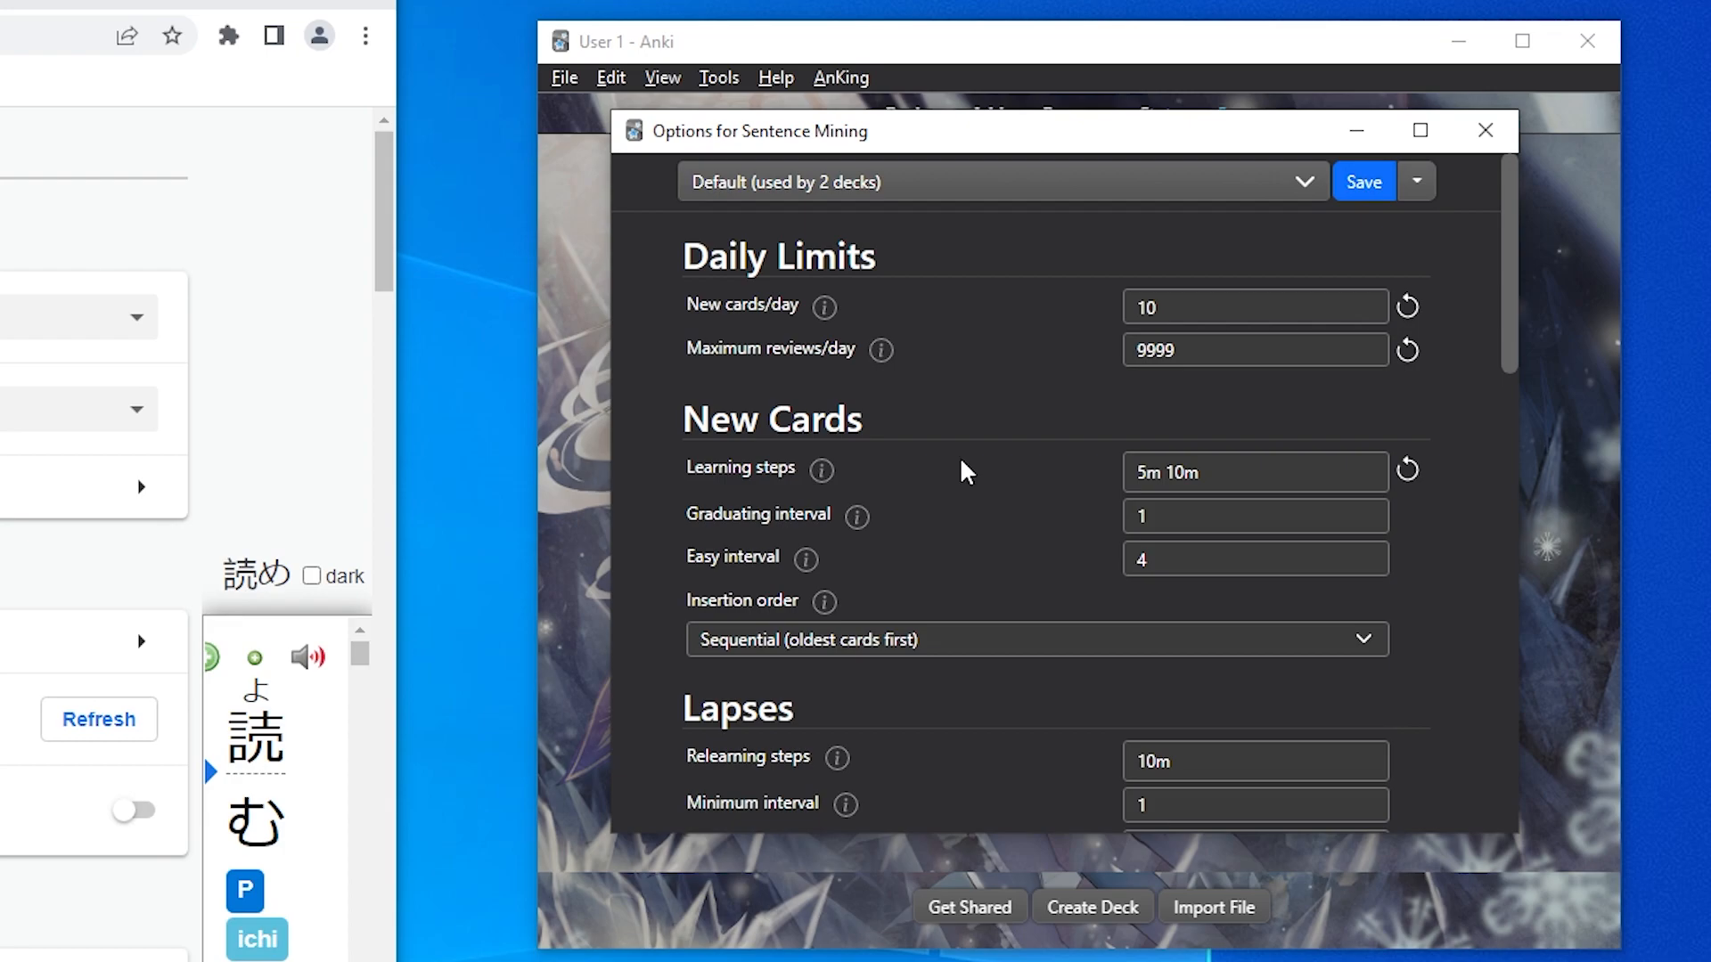
pyautogui.scroll(-1, 967, 472)
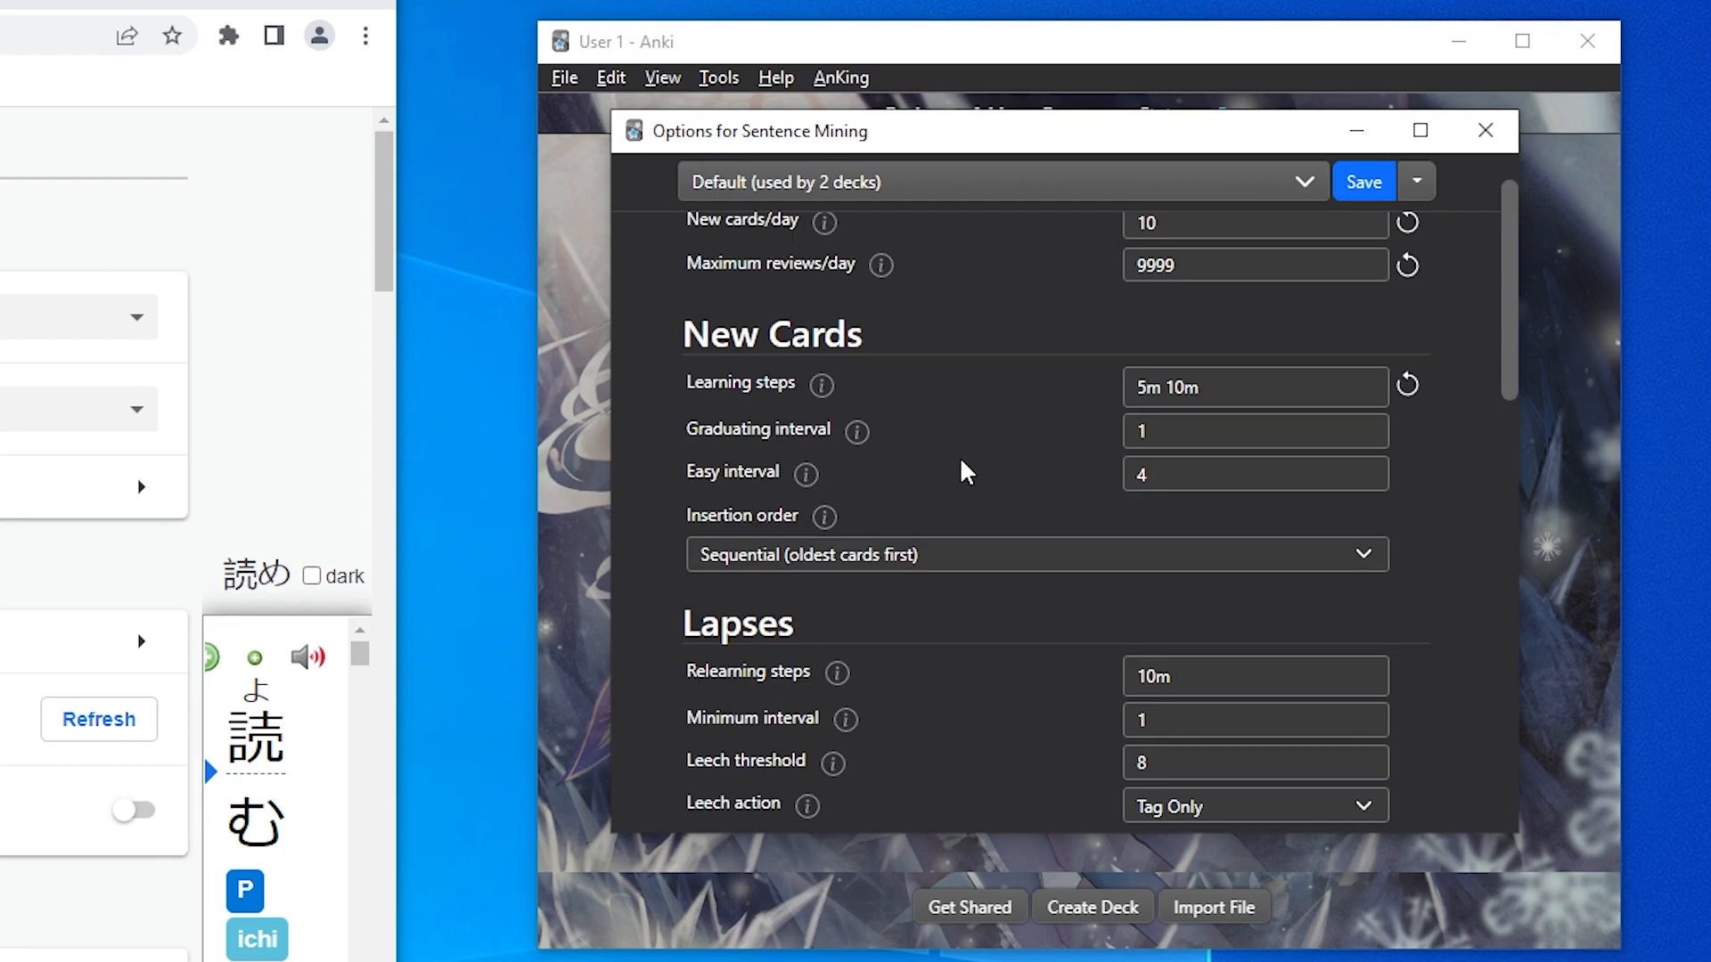
pyautogui.scroll(-1, 980, 464)
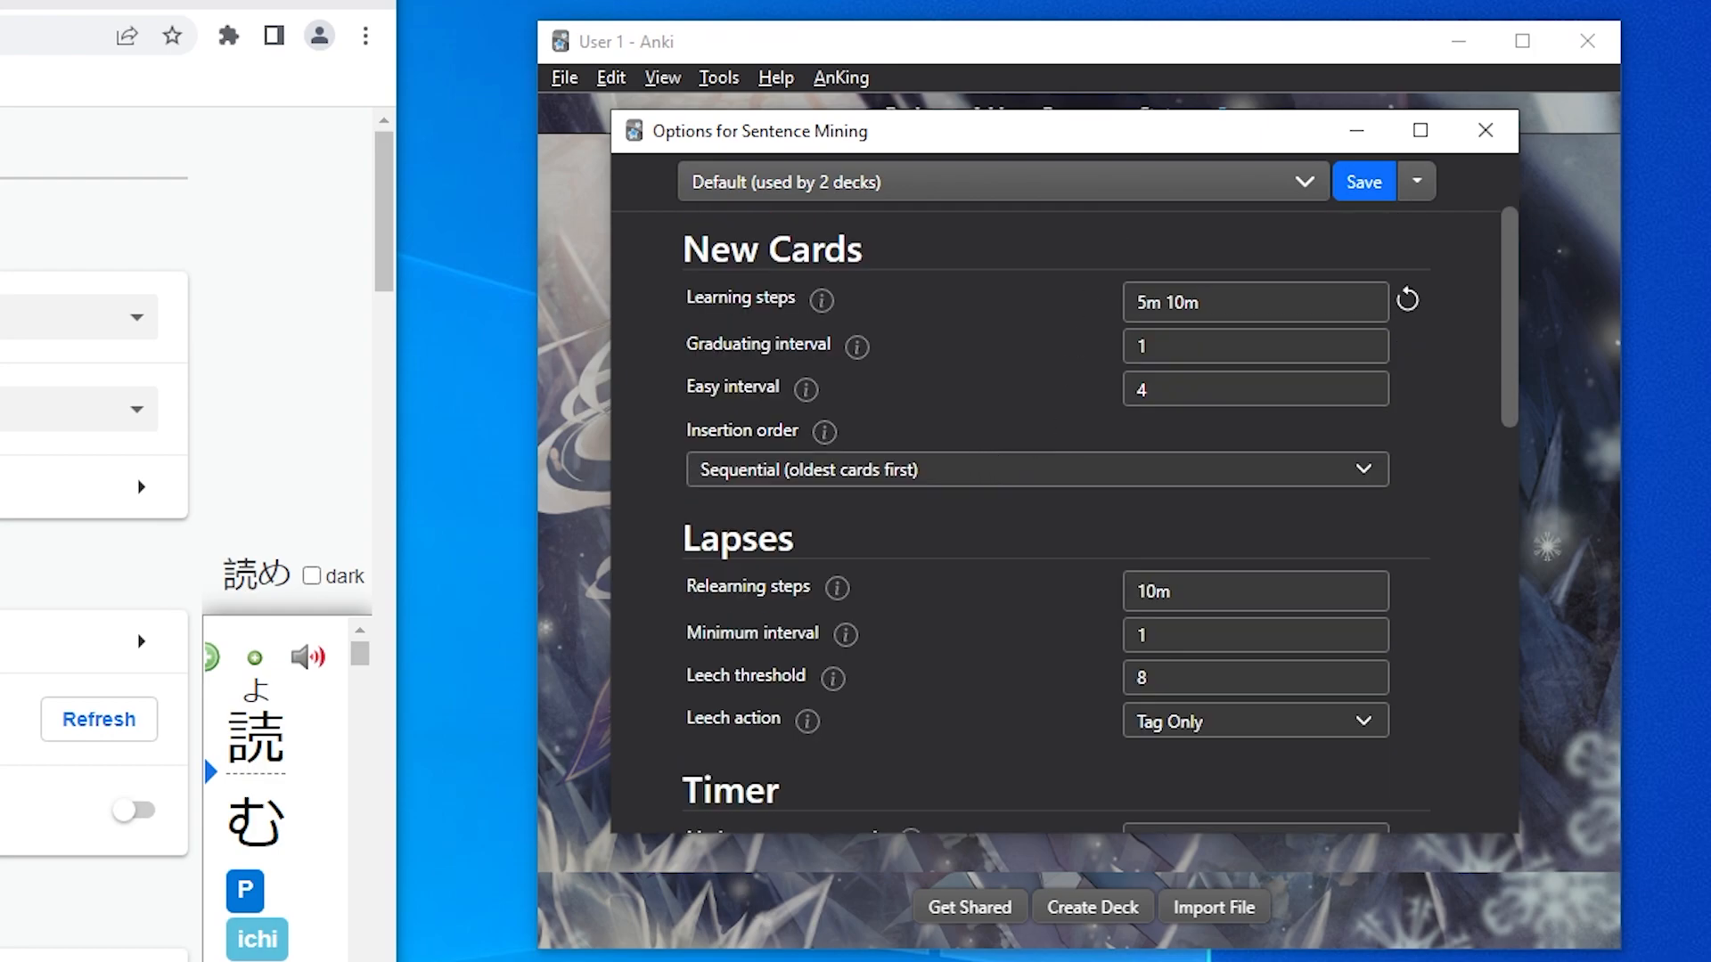
pyautogui.click(975, 460)
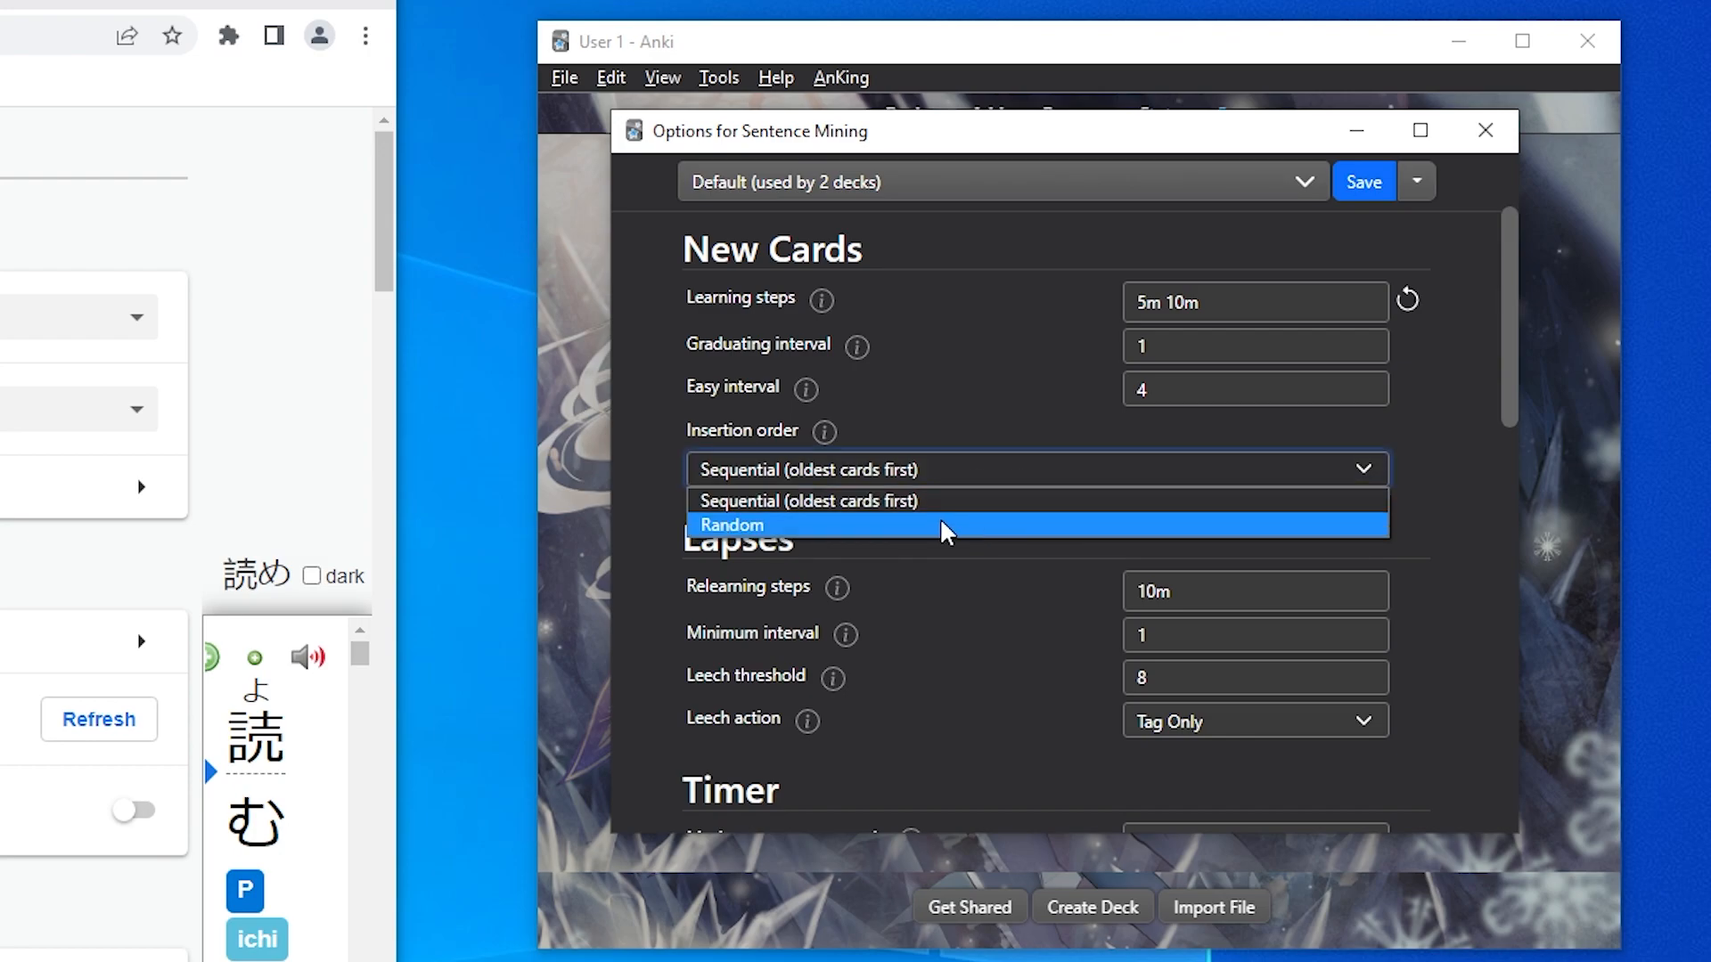
pyautogui.click(1007, 419)
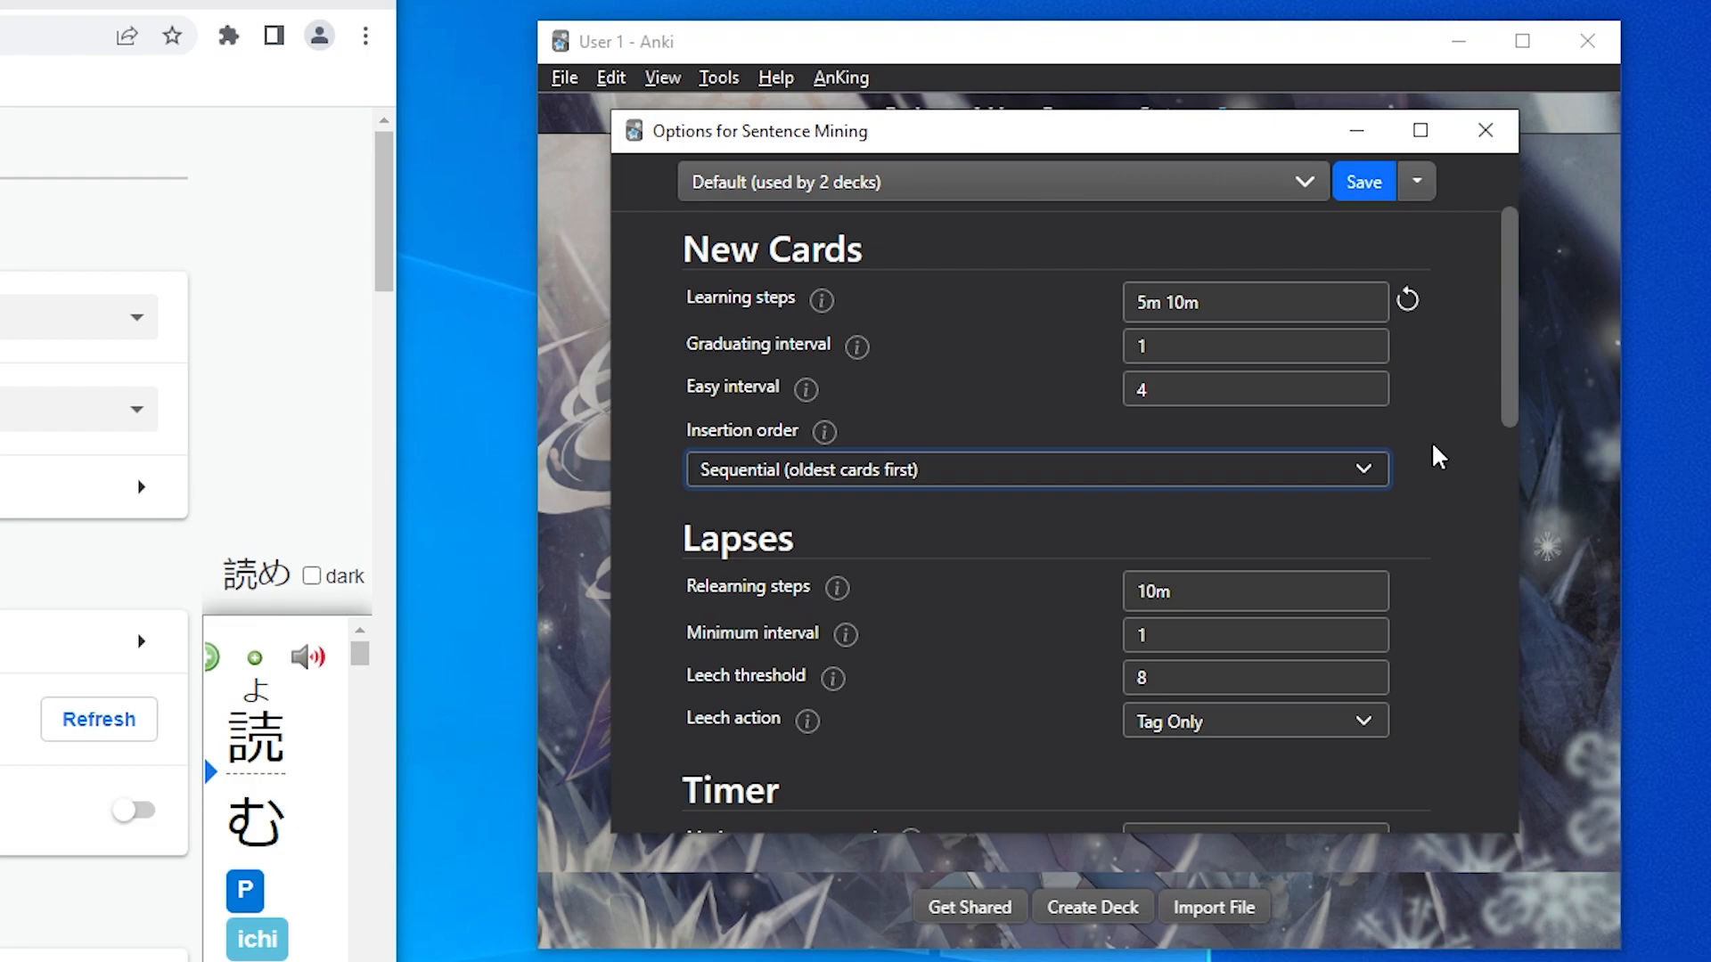
# Step: Set the relearning steps for lapses to 5m and choose Tag Only as the leech action
pyautogui.scroll(-2, 1470, 490)
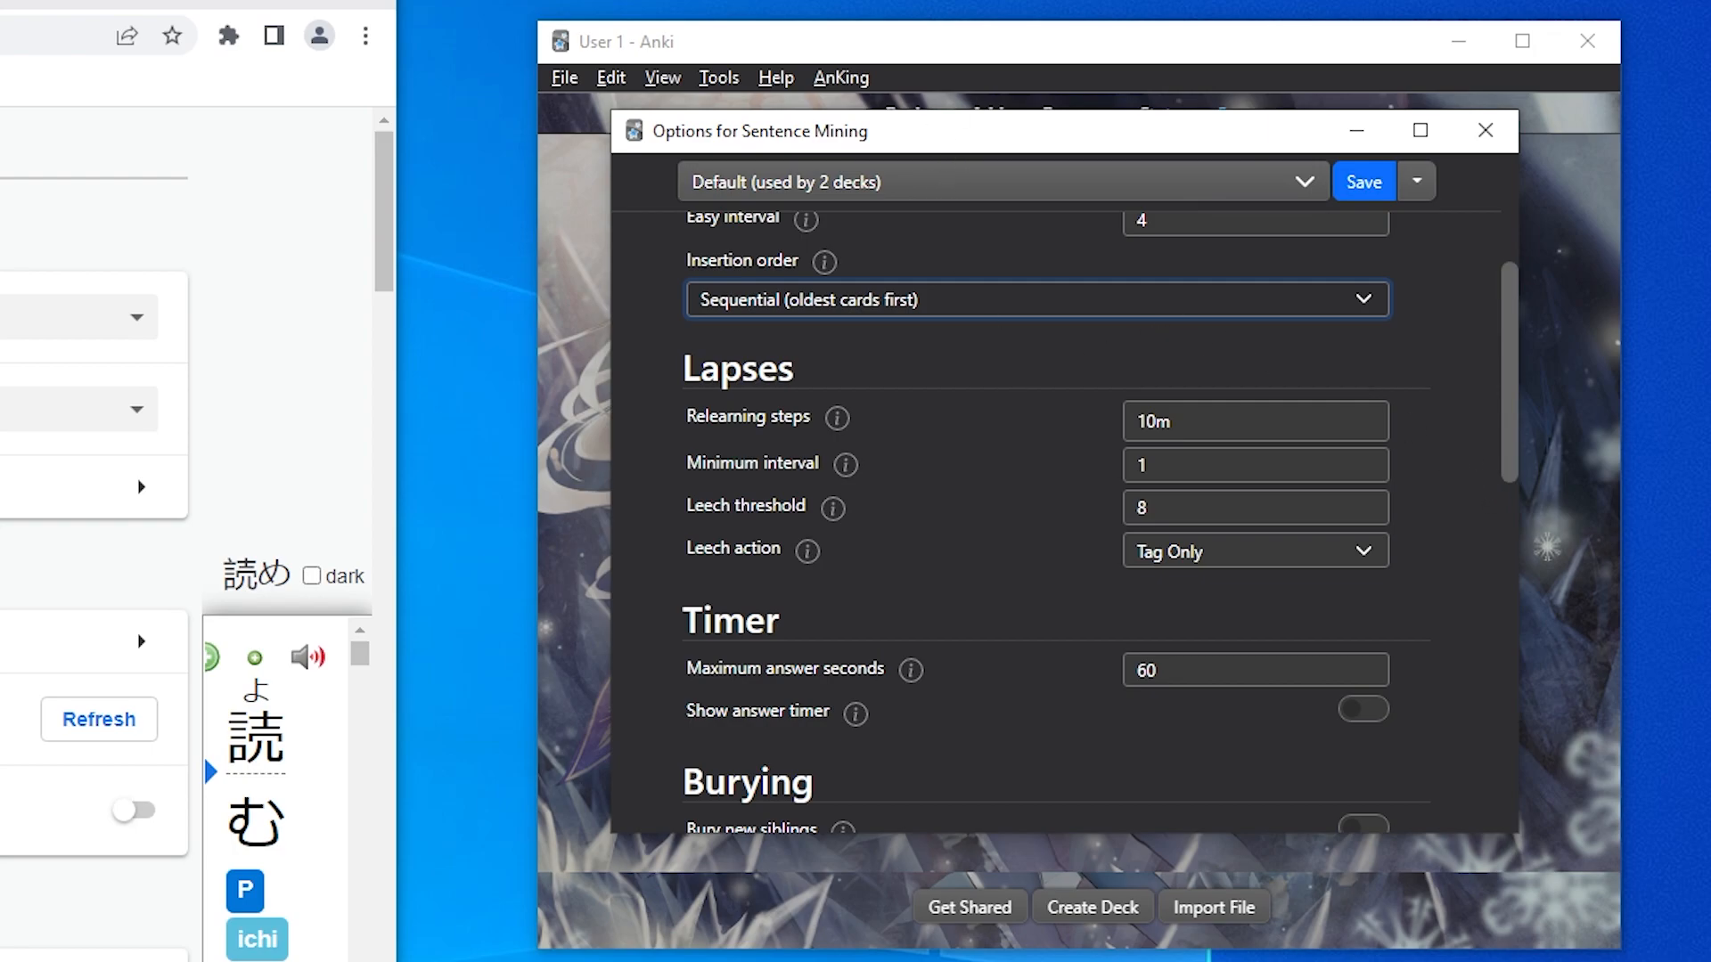
pyautogui.press('Tab')
pyautogui.write('5m')
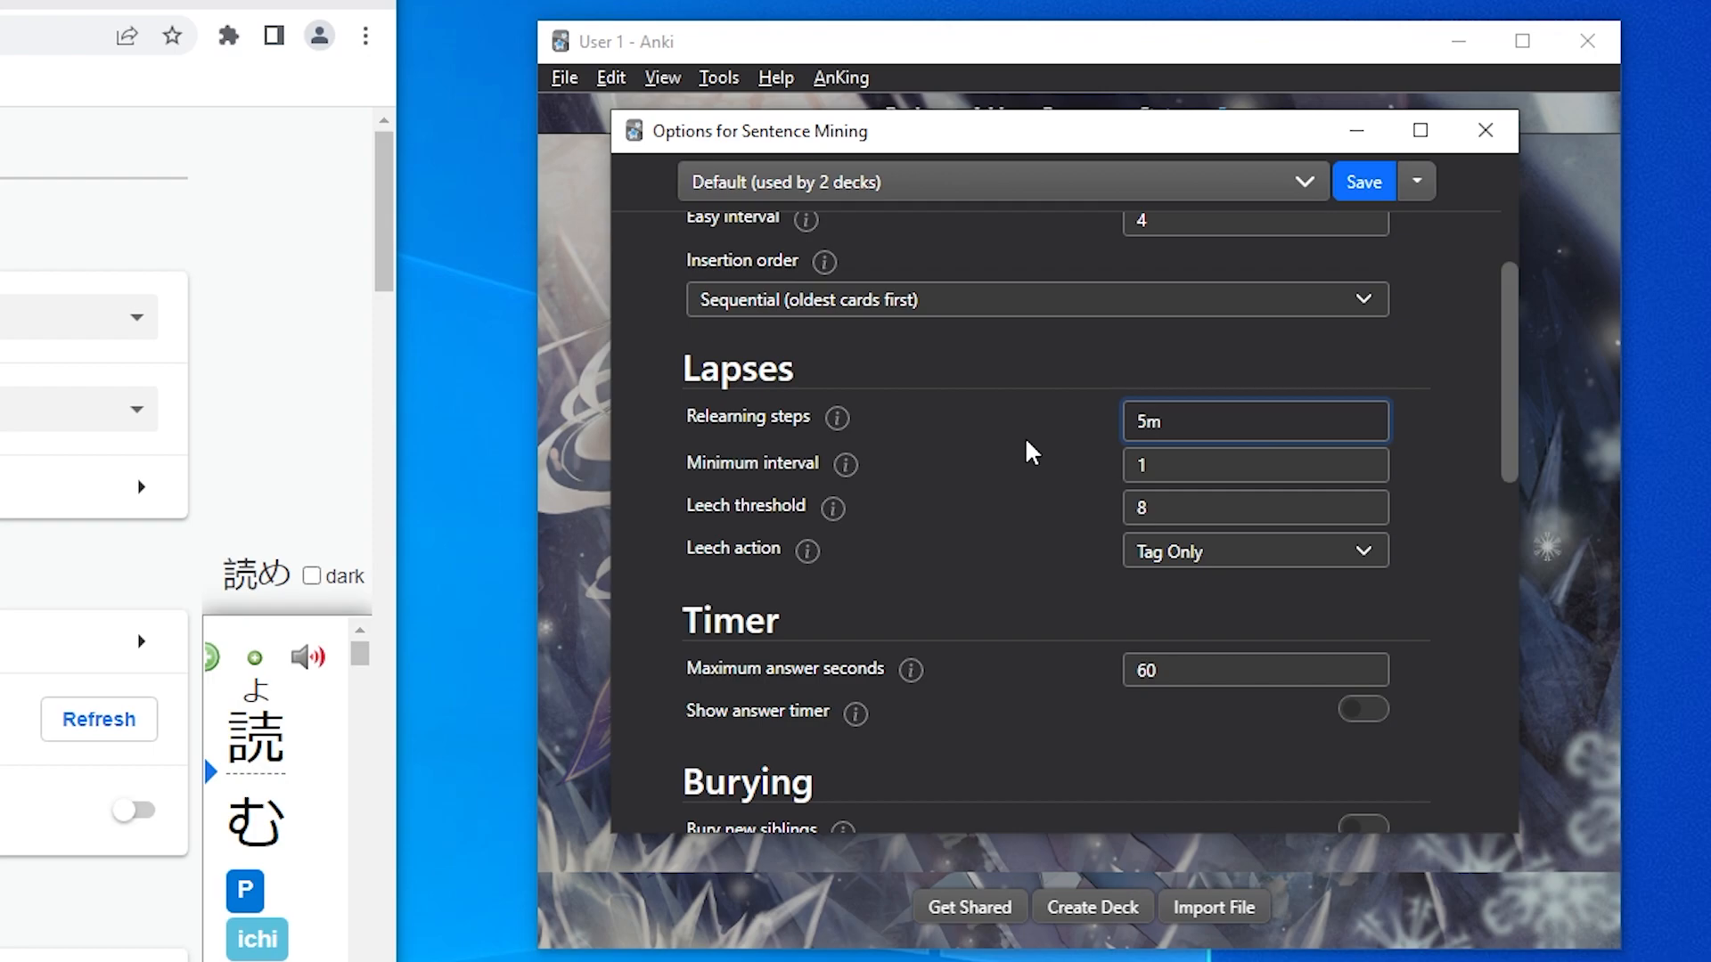
pyautogui.click(1173, 550)
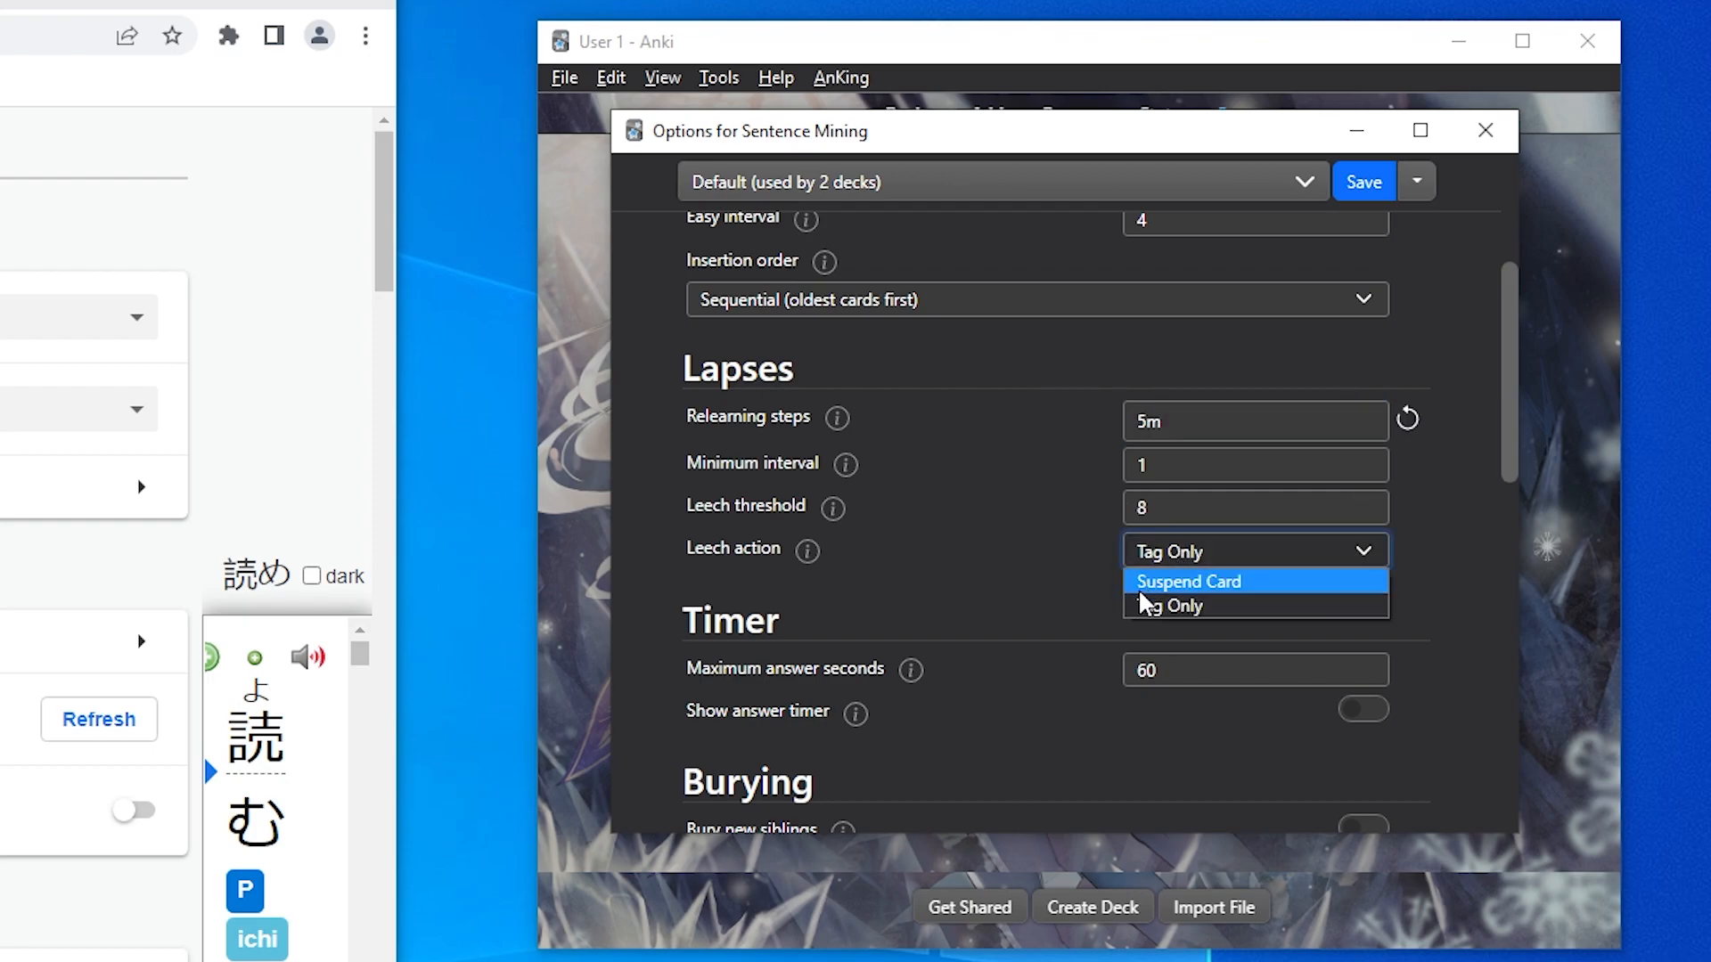
pyautogui.click(1160, 608)
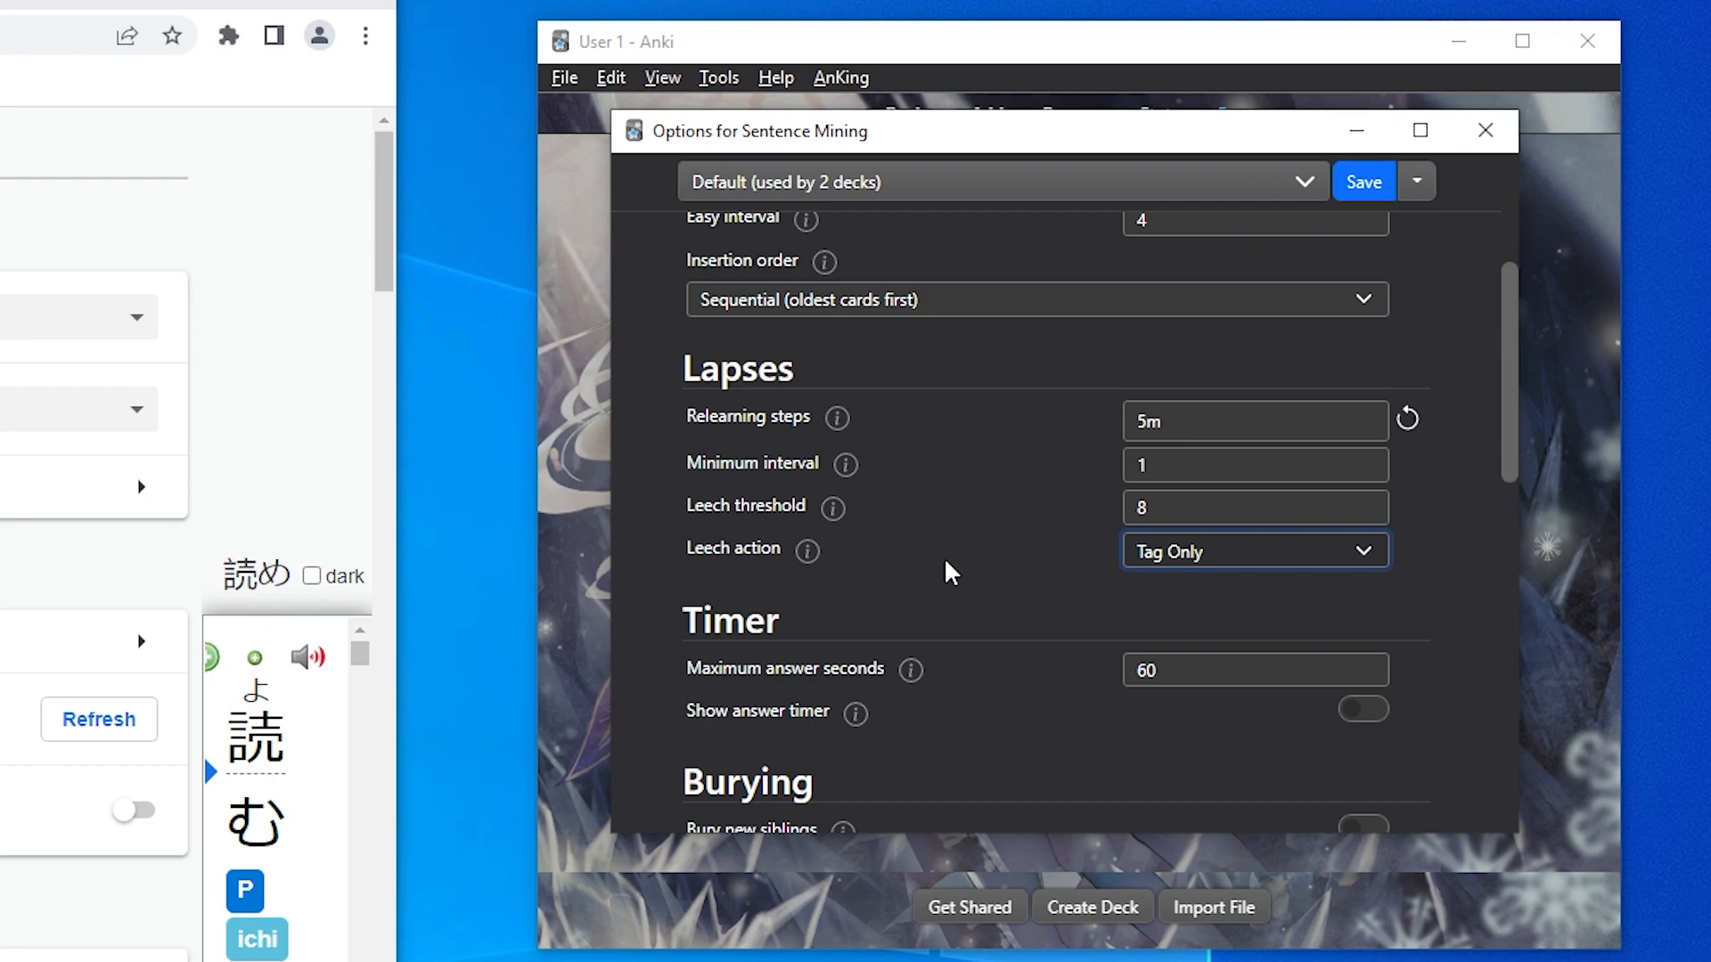
pyautogui.moveTo(1165, 508); pyautogui.dragTo(1079, 465)
pyautogui.click(1077, 482)
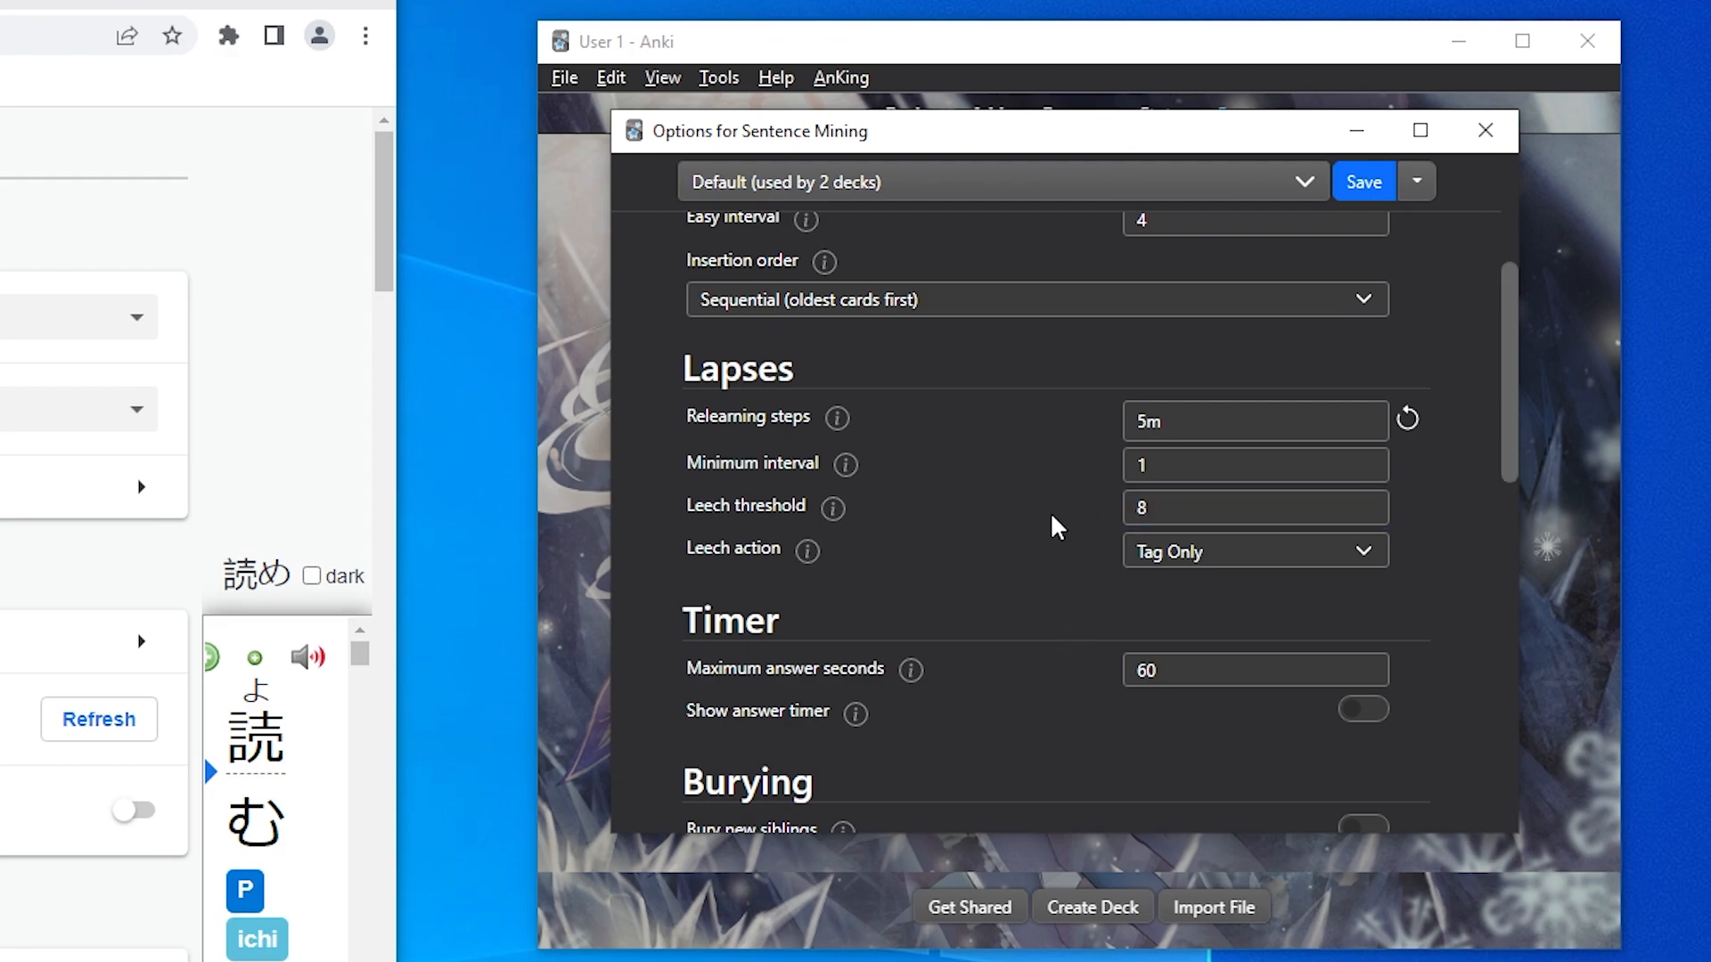
# Step: Enable burying of new siblings in the Sentence Mining deck options
pyautogui.scroll(-1, 1034, 514)
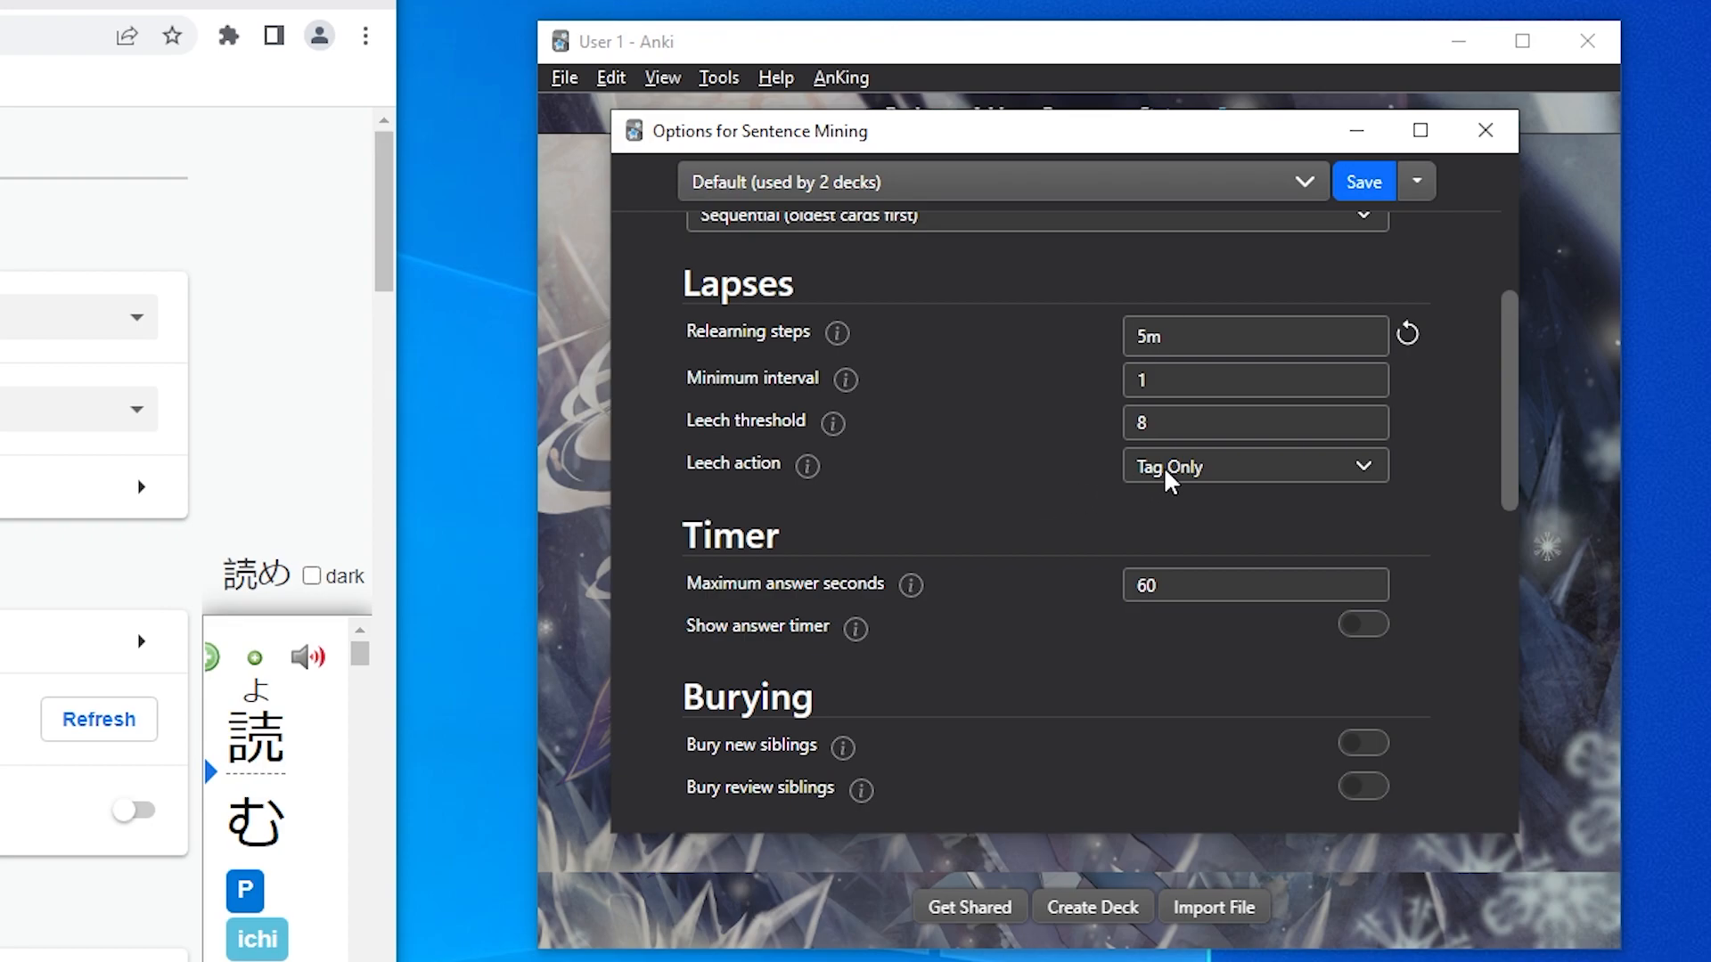
pyautogui.scroll(-1, 1061, 467)
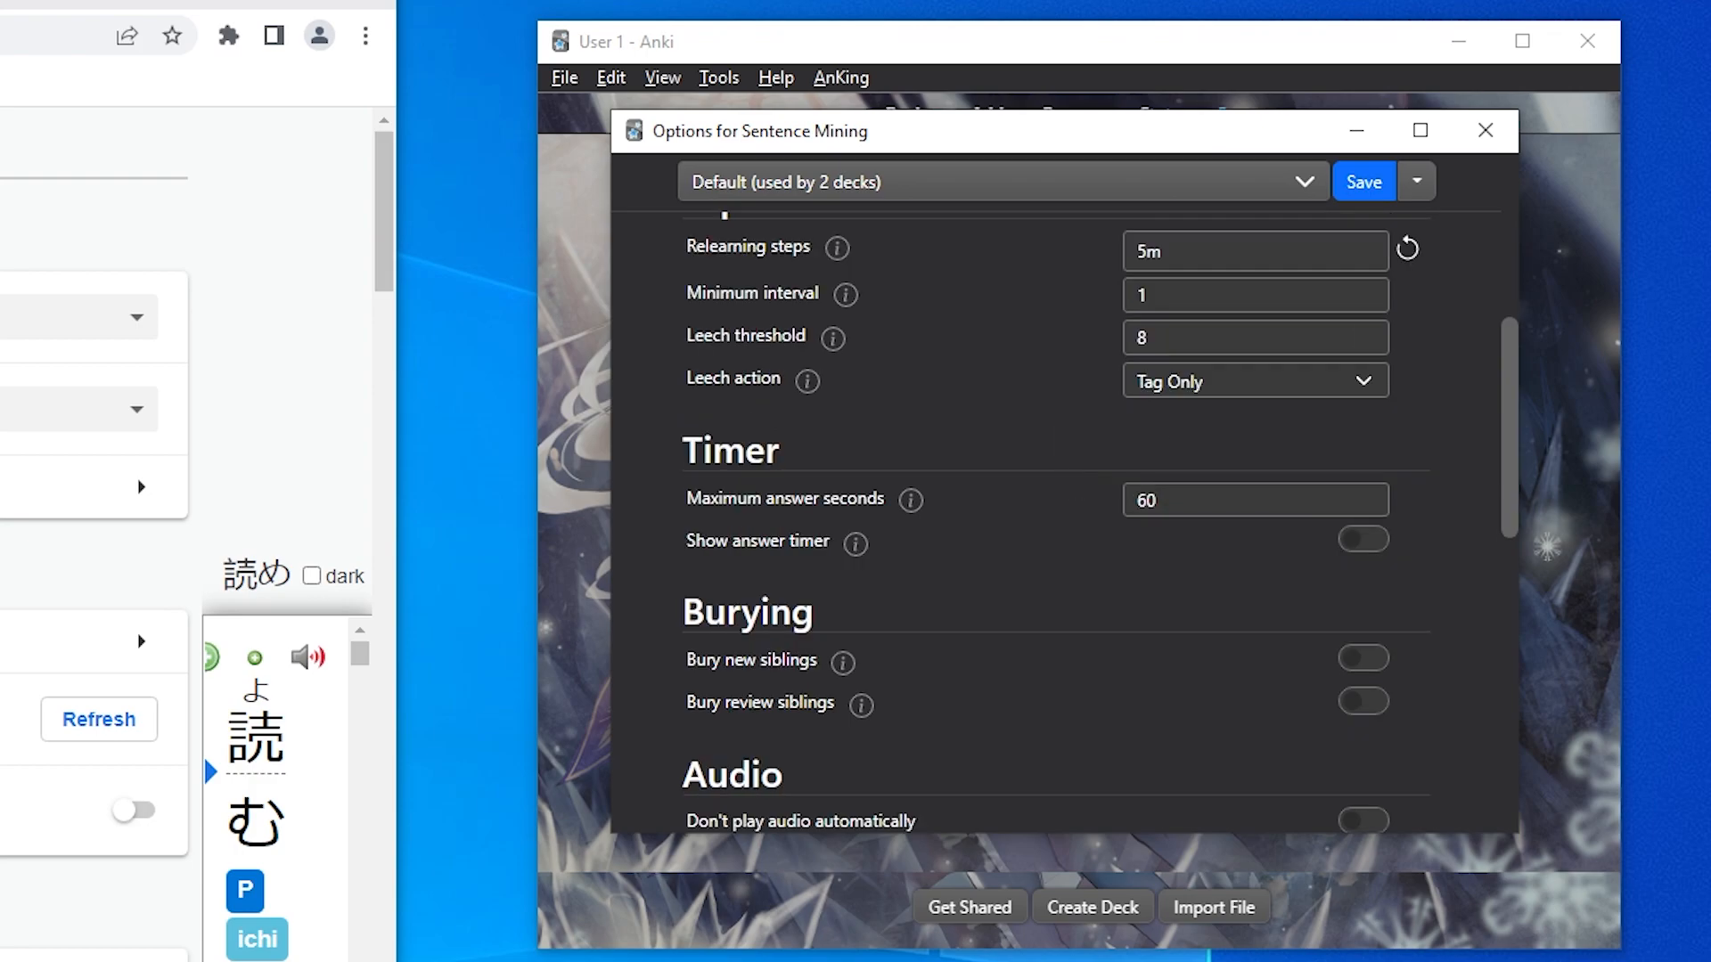
pyautogui.scroll(-3, 986, 506)
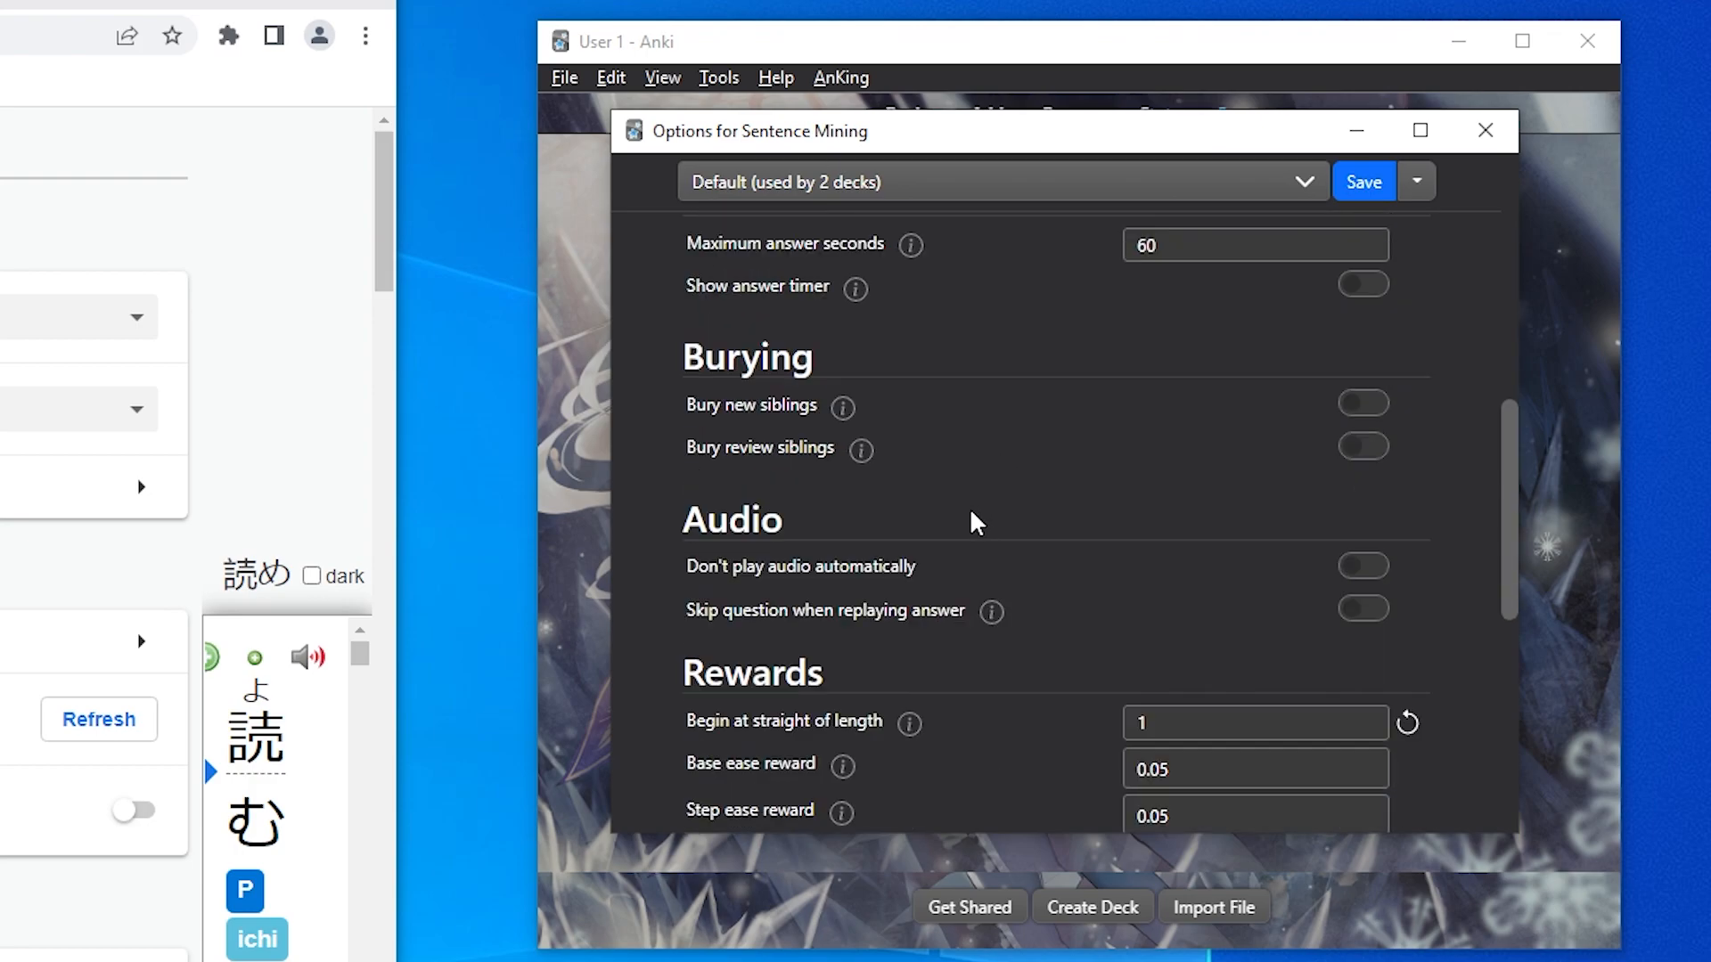
pyautogui.moveTo(845, 410)
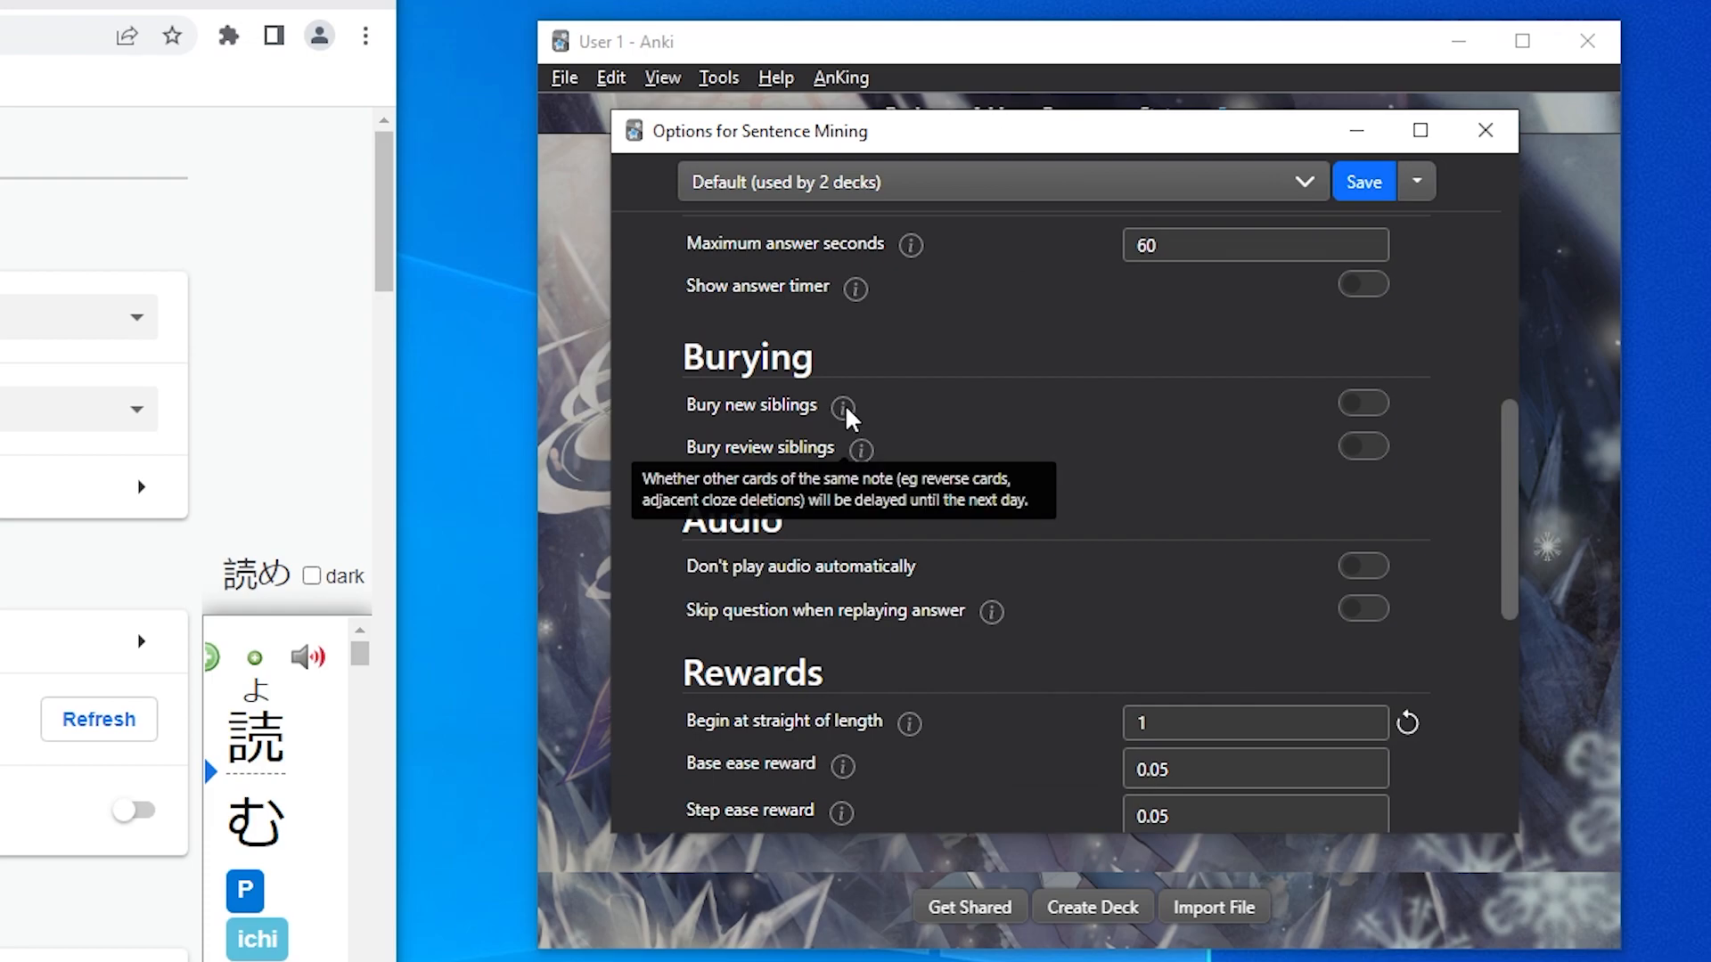
pyautogui.click(1366, 405)
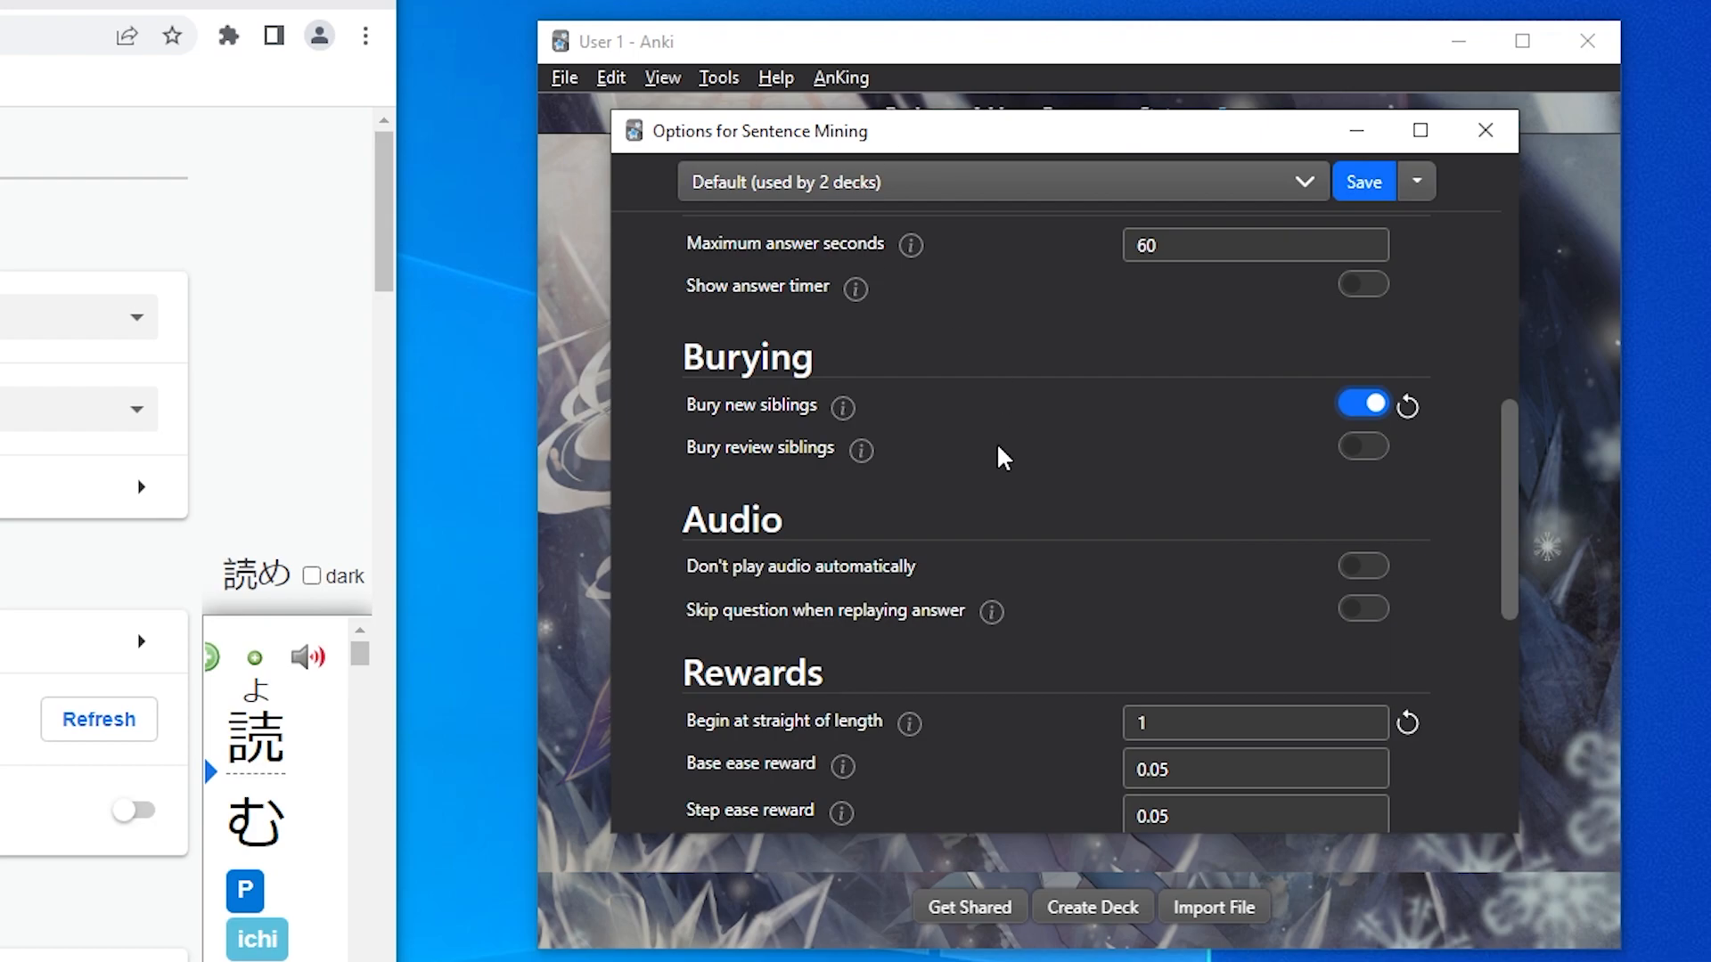
# Step: Set the Begin at straight of length reward option to 3
pyautogui.scroll(-3, 998, 446)
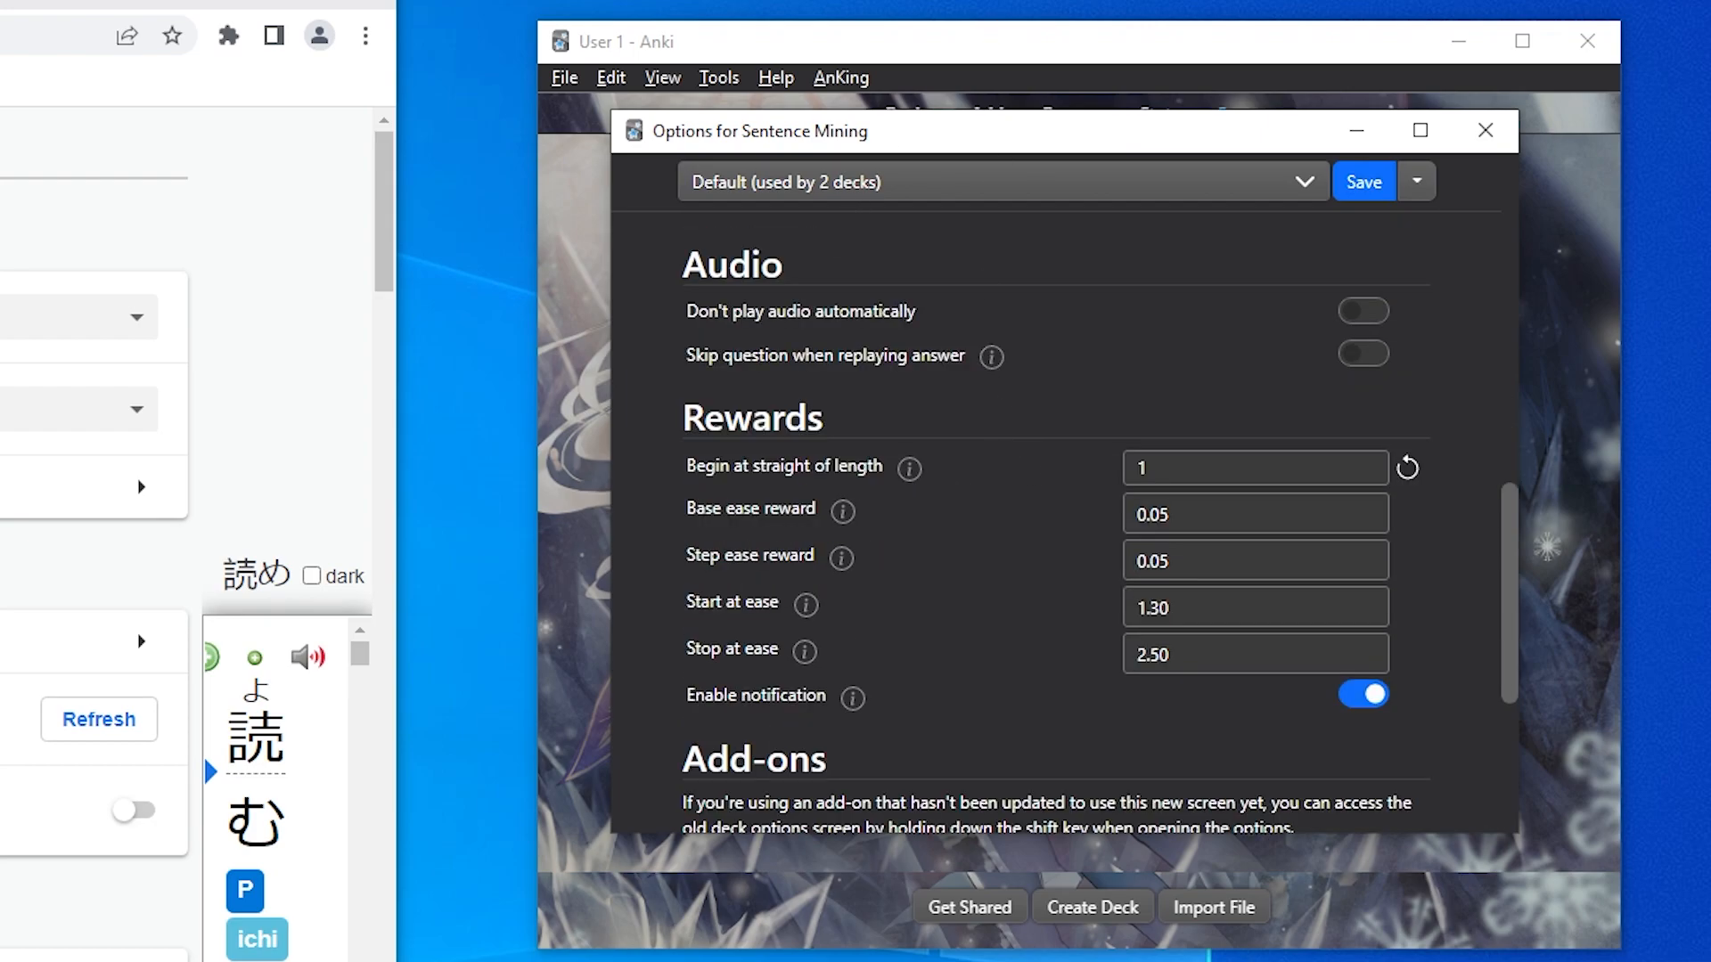
pyautogui.scroll(-1, 1032, 426)
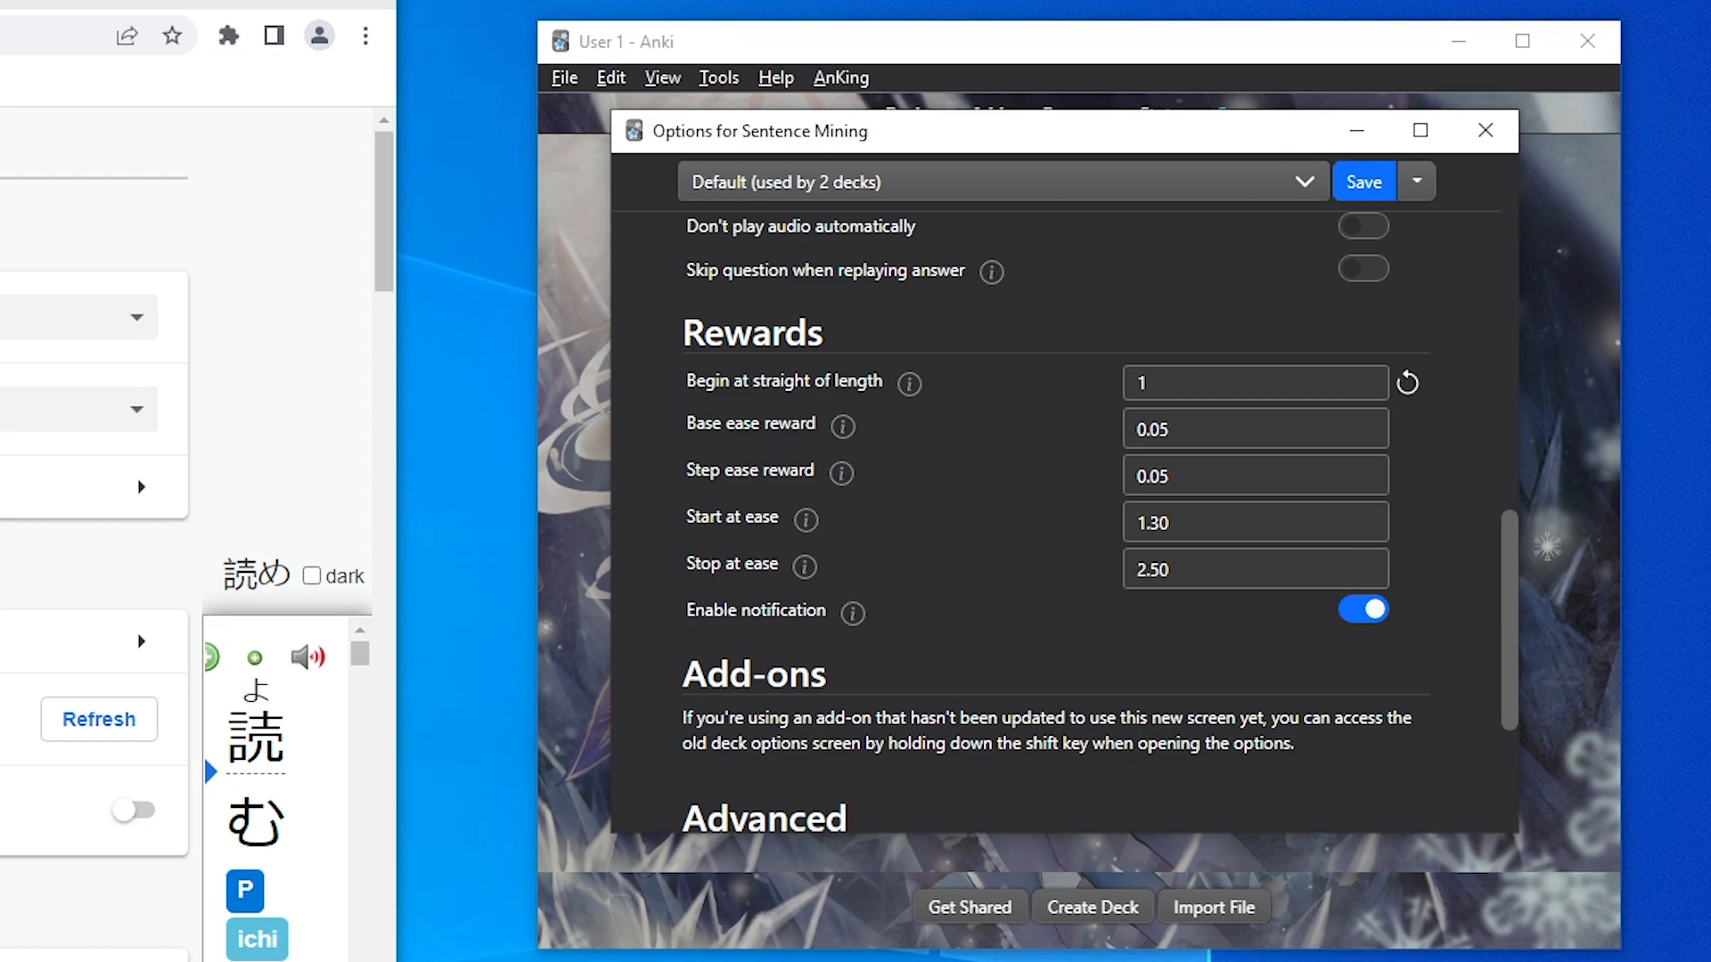
pyautogui.scroll(1, 1121, 333)
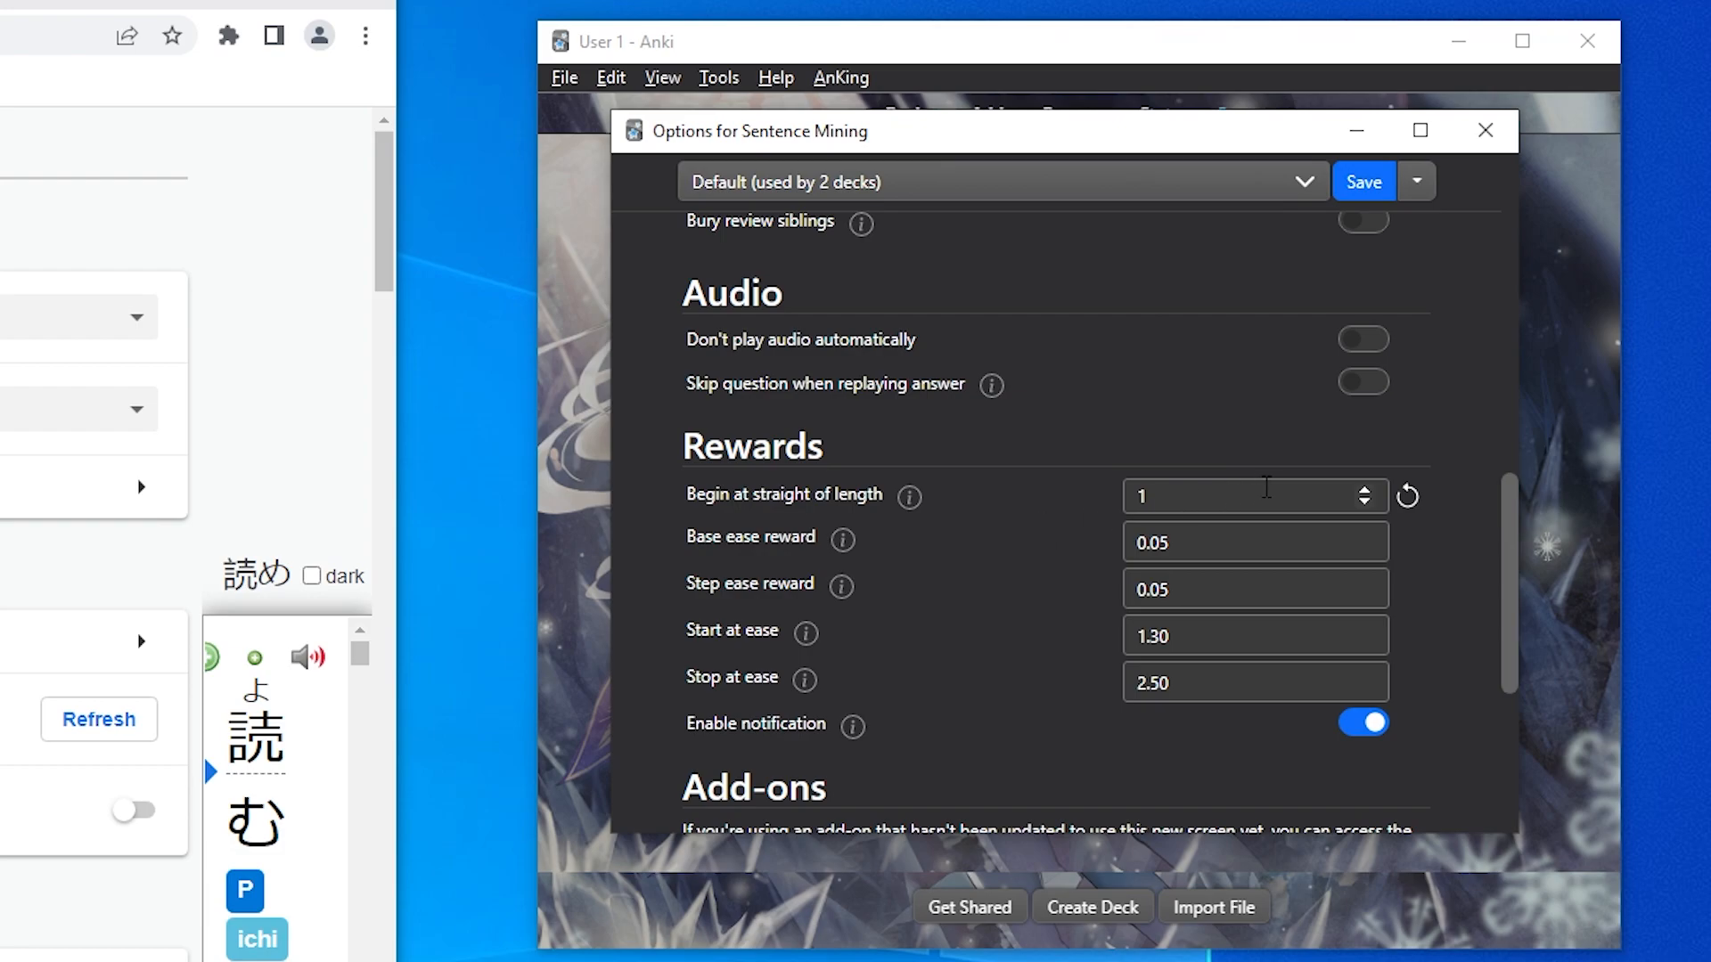
pyautogui.click(1198, 499)
pyautogui.write('3')
pyautogui.press('Tab')
pyautogui.click(1187, 545)
pyautogui.hotkey('shift', 'Tab')
pyautogui.press('Tab')
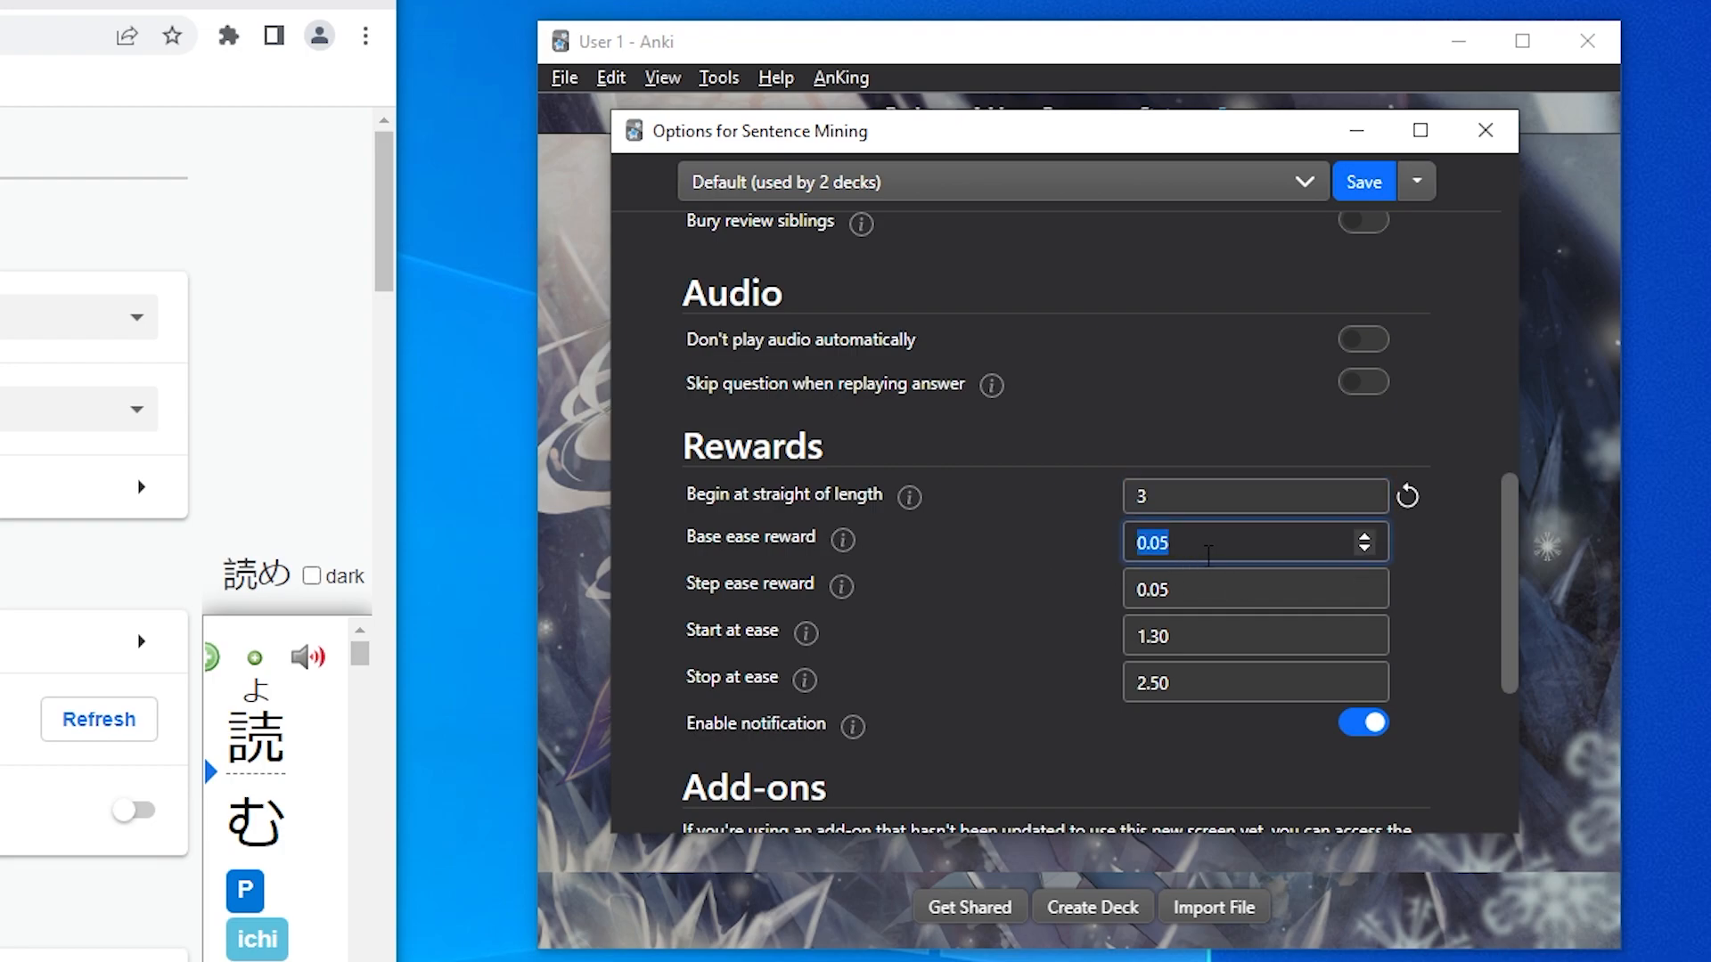
# Step: Set the Stop at ease reward value to 3.50
pyautogui.press('Tab')
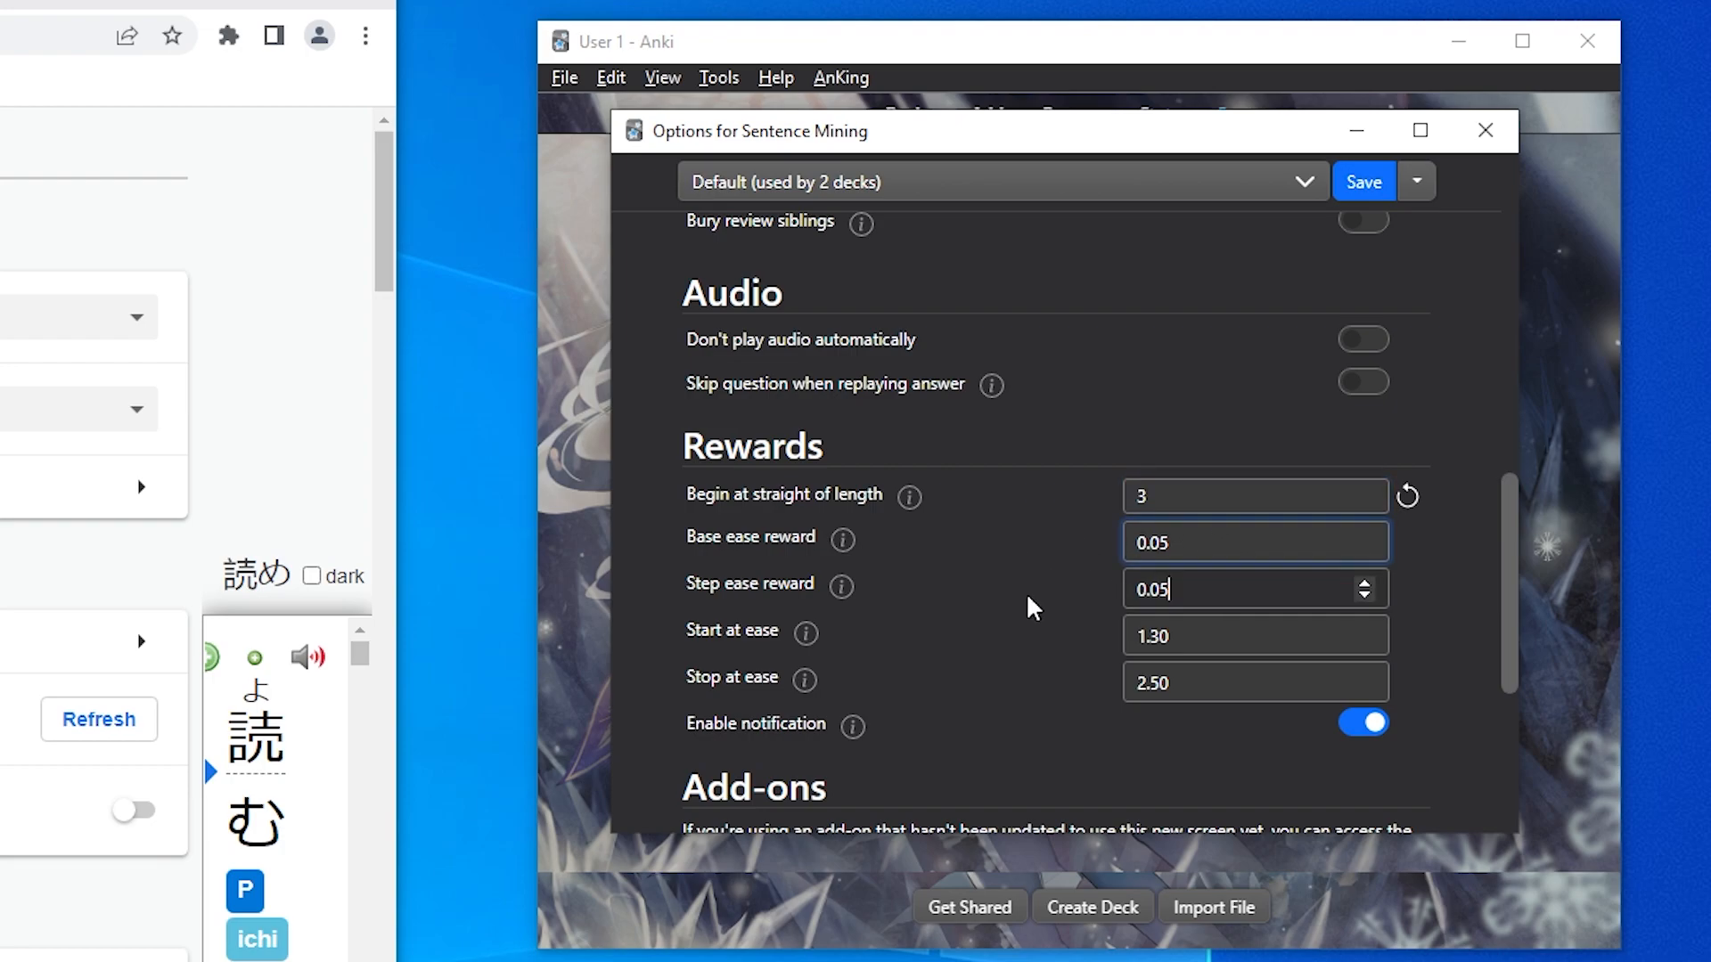
pyautogui.press('Tab')
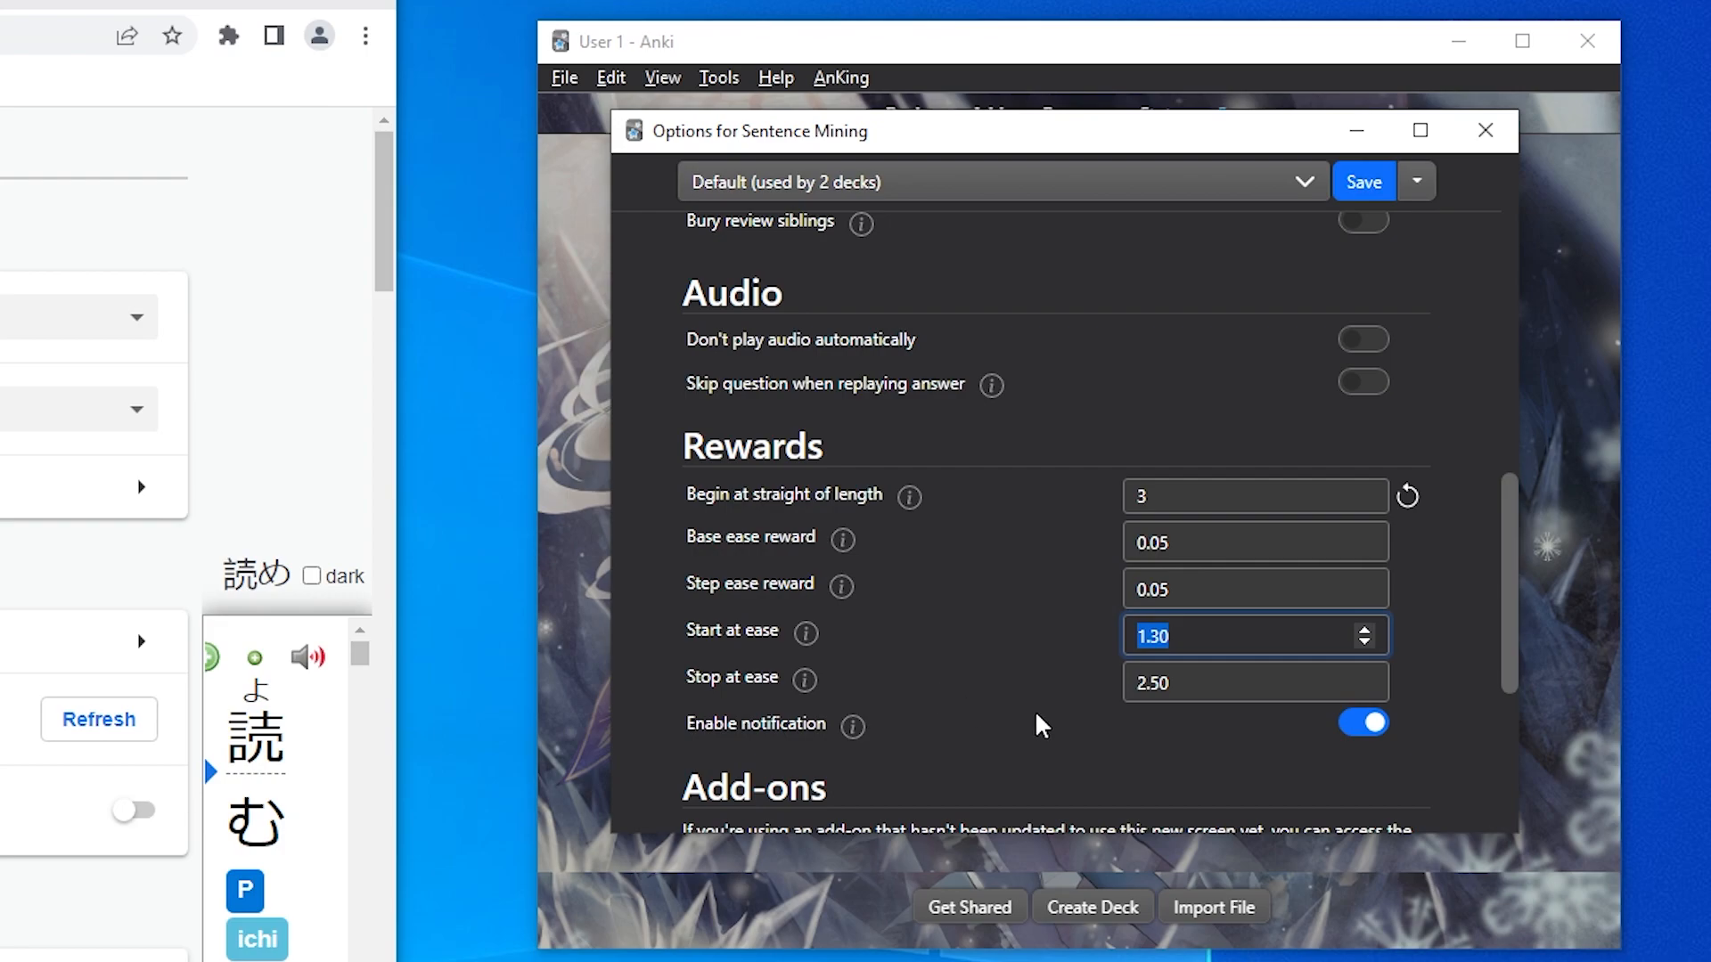
pyautogui.click(1105, 684)
pyautogui.press('Tab')
pyautogui.write('3.50')
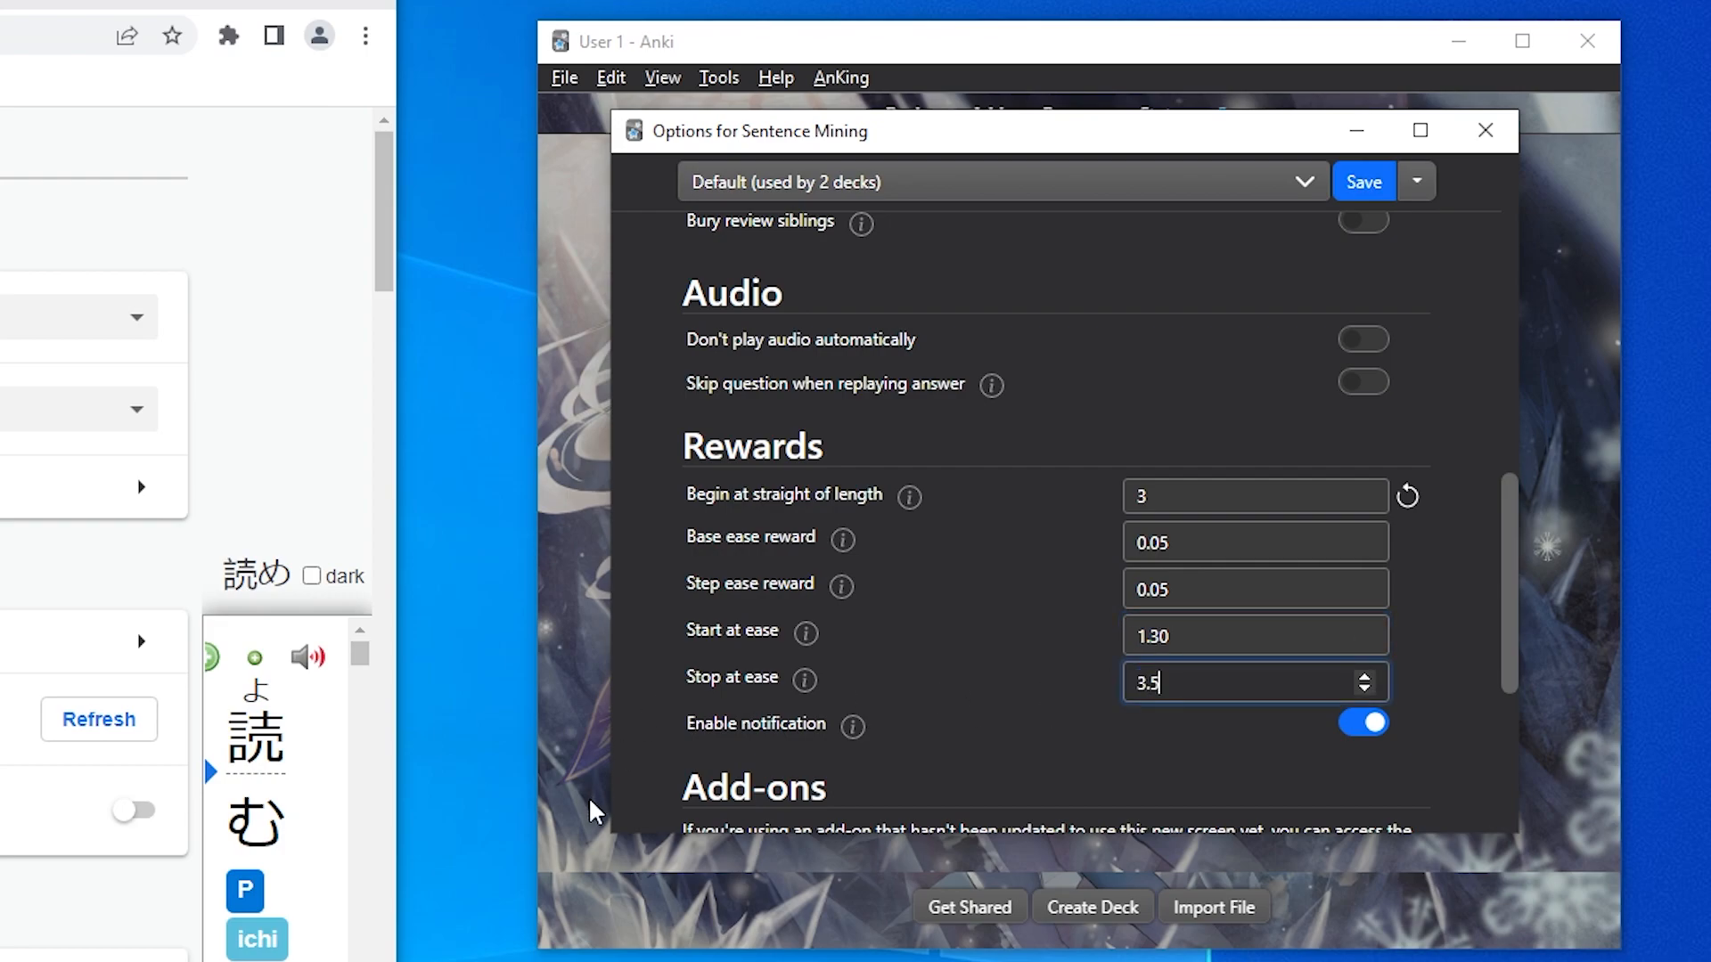
pyautogui.click(950, 680)
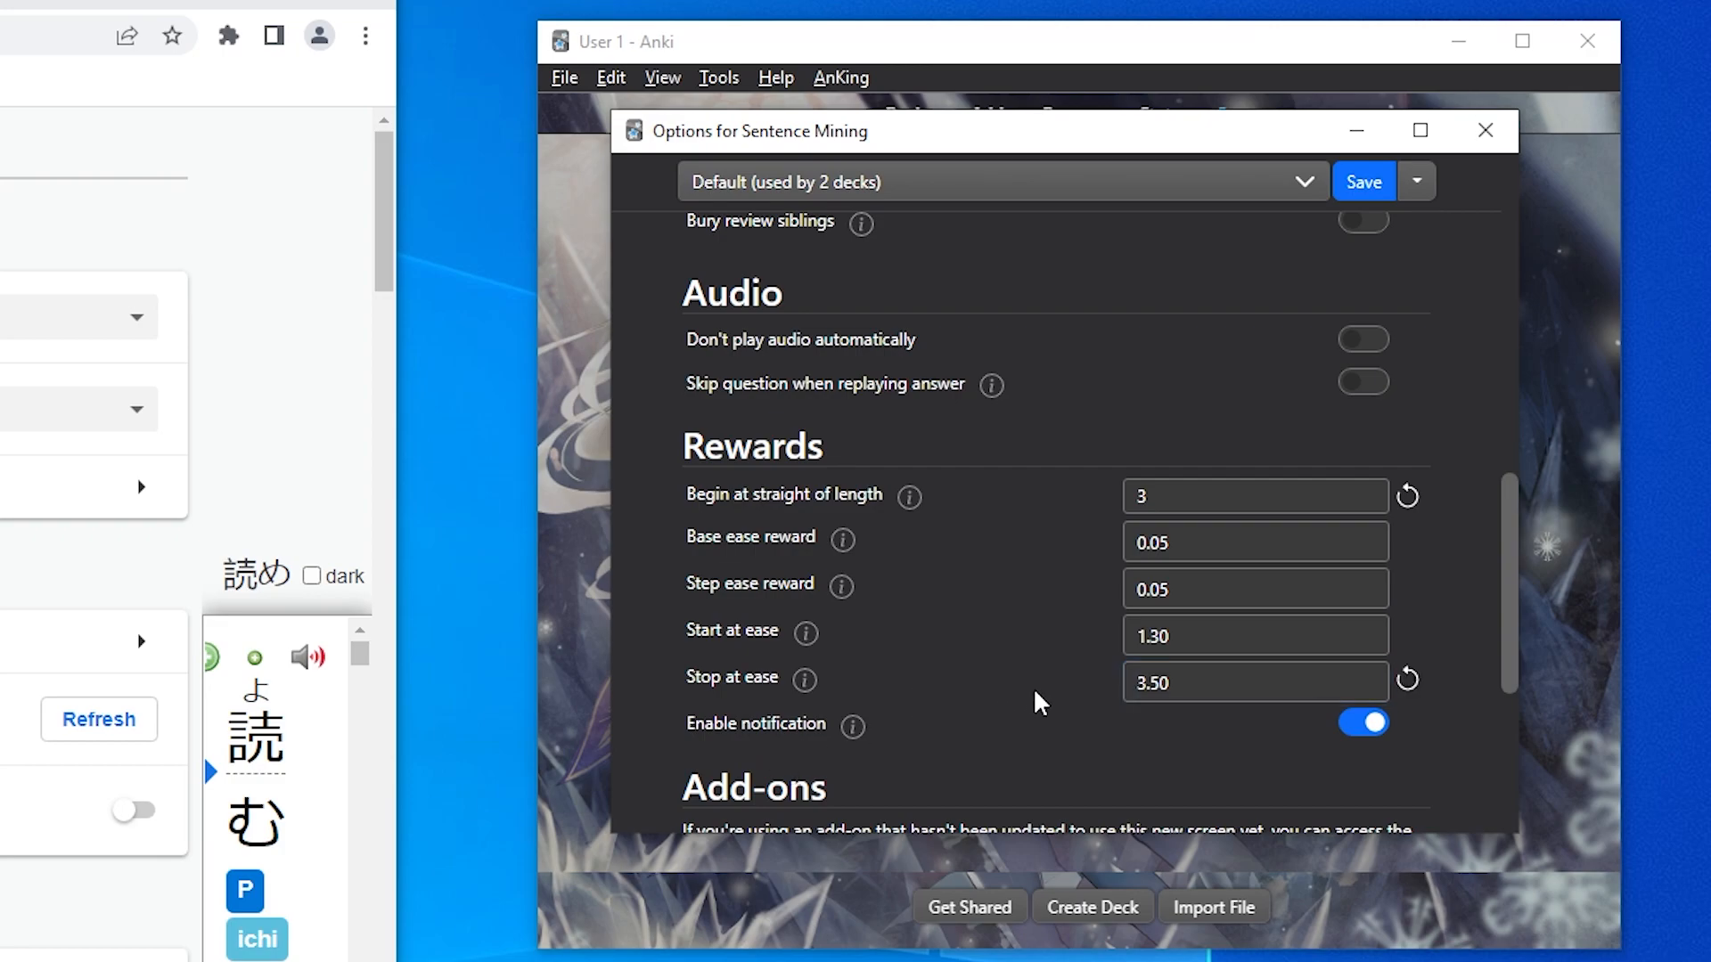
# Step: Turn off the reward notifications that arise during review
pyautogui.scroll(-3, 1025, 691)
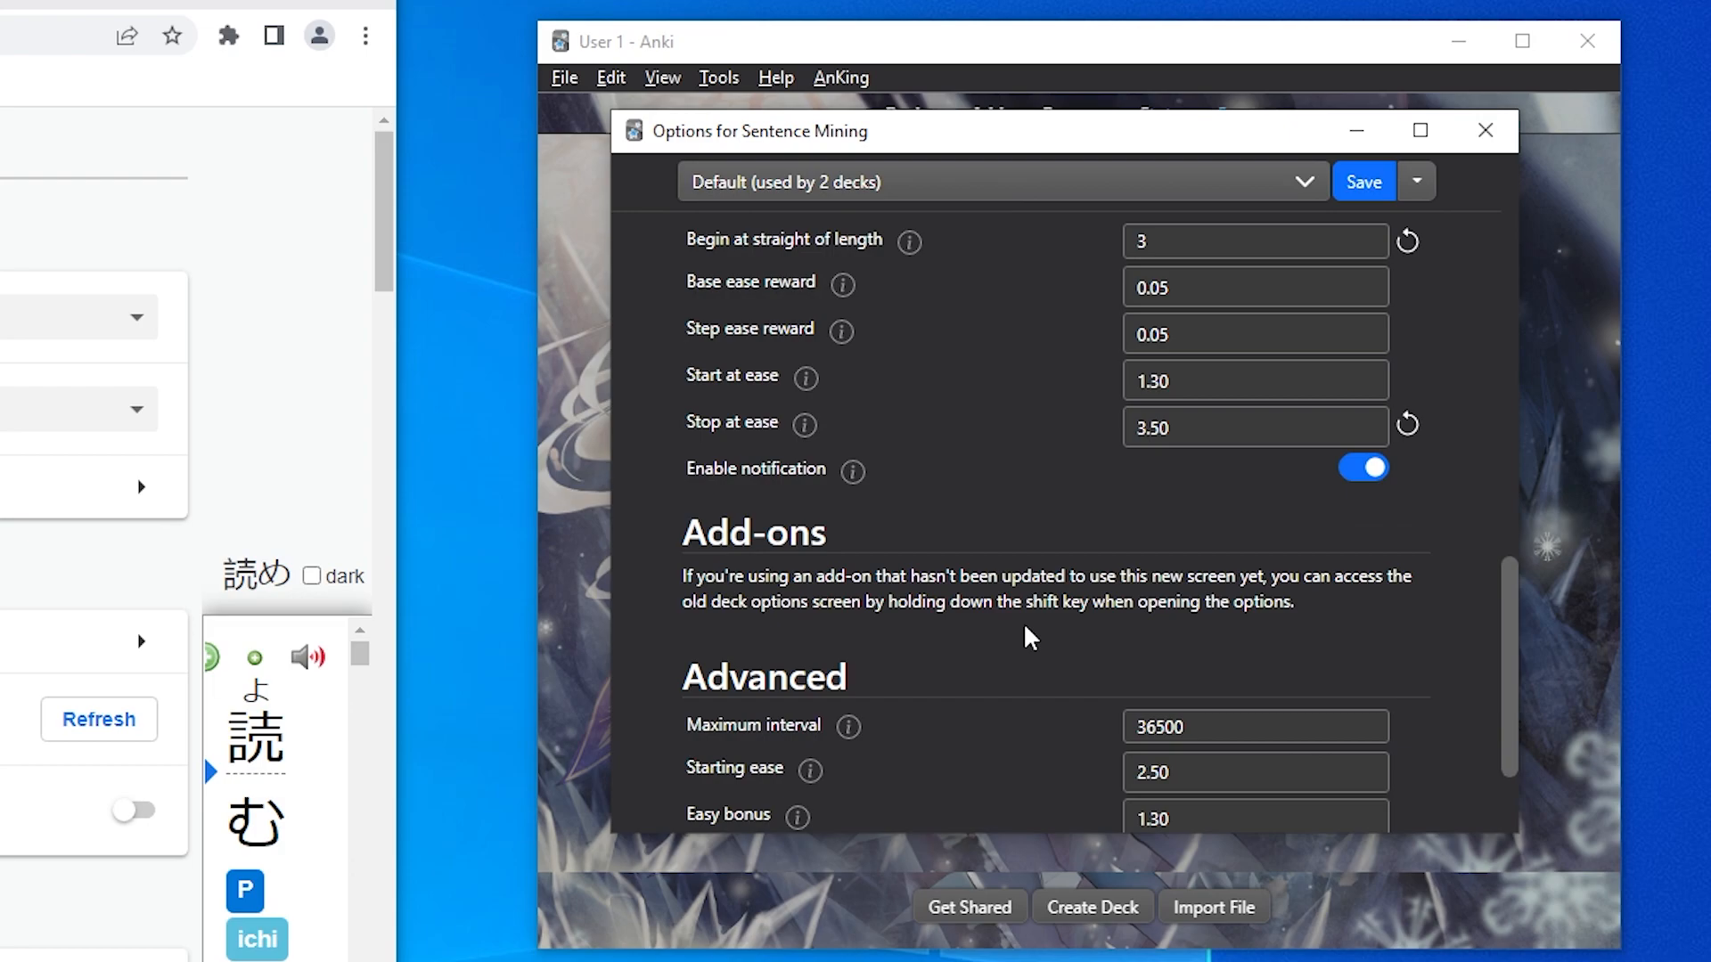
pyautogui.moveTo(855, 476)
pyautogui.click(1355, 470)
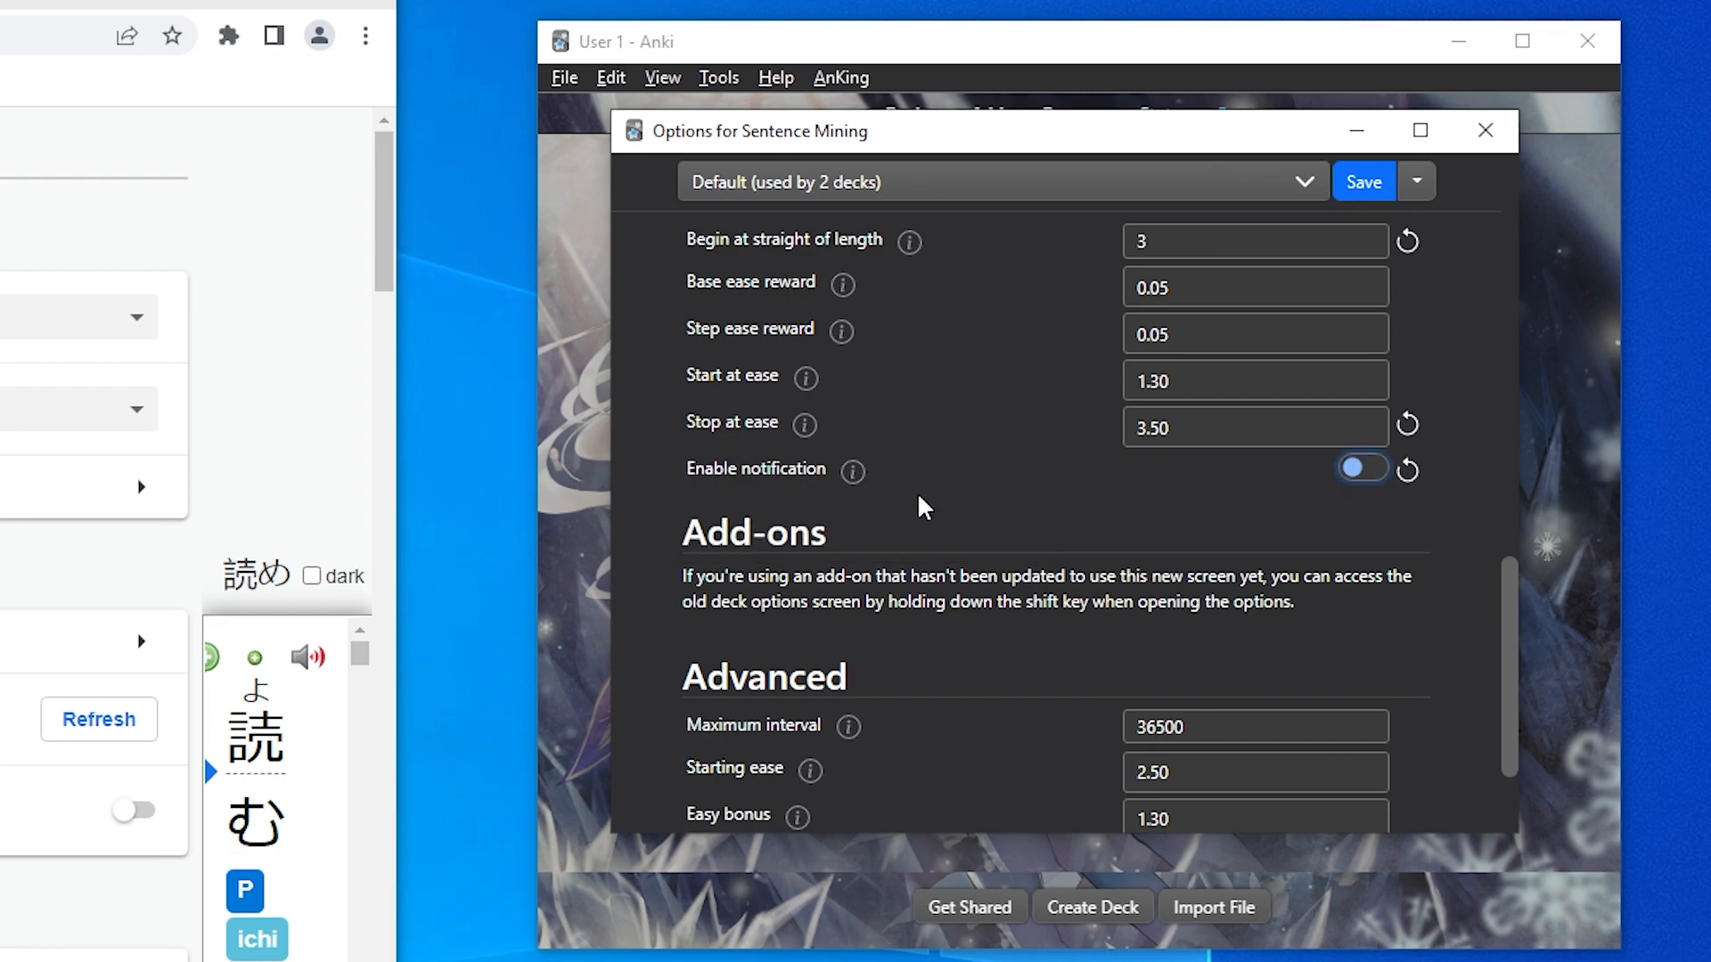
pyautogui.moveTo(849, 486)
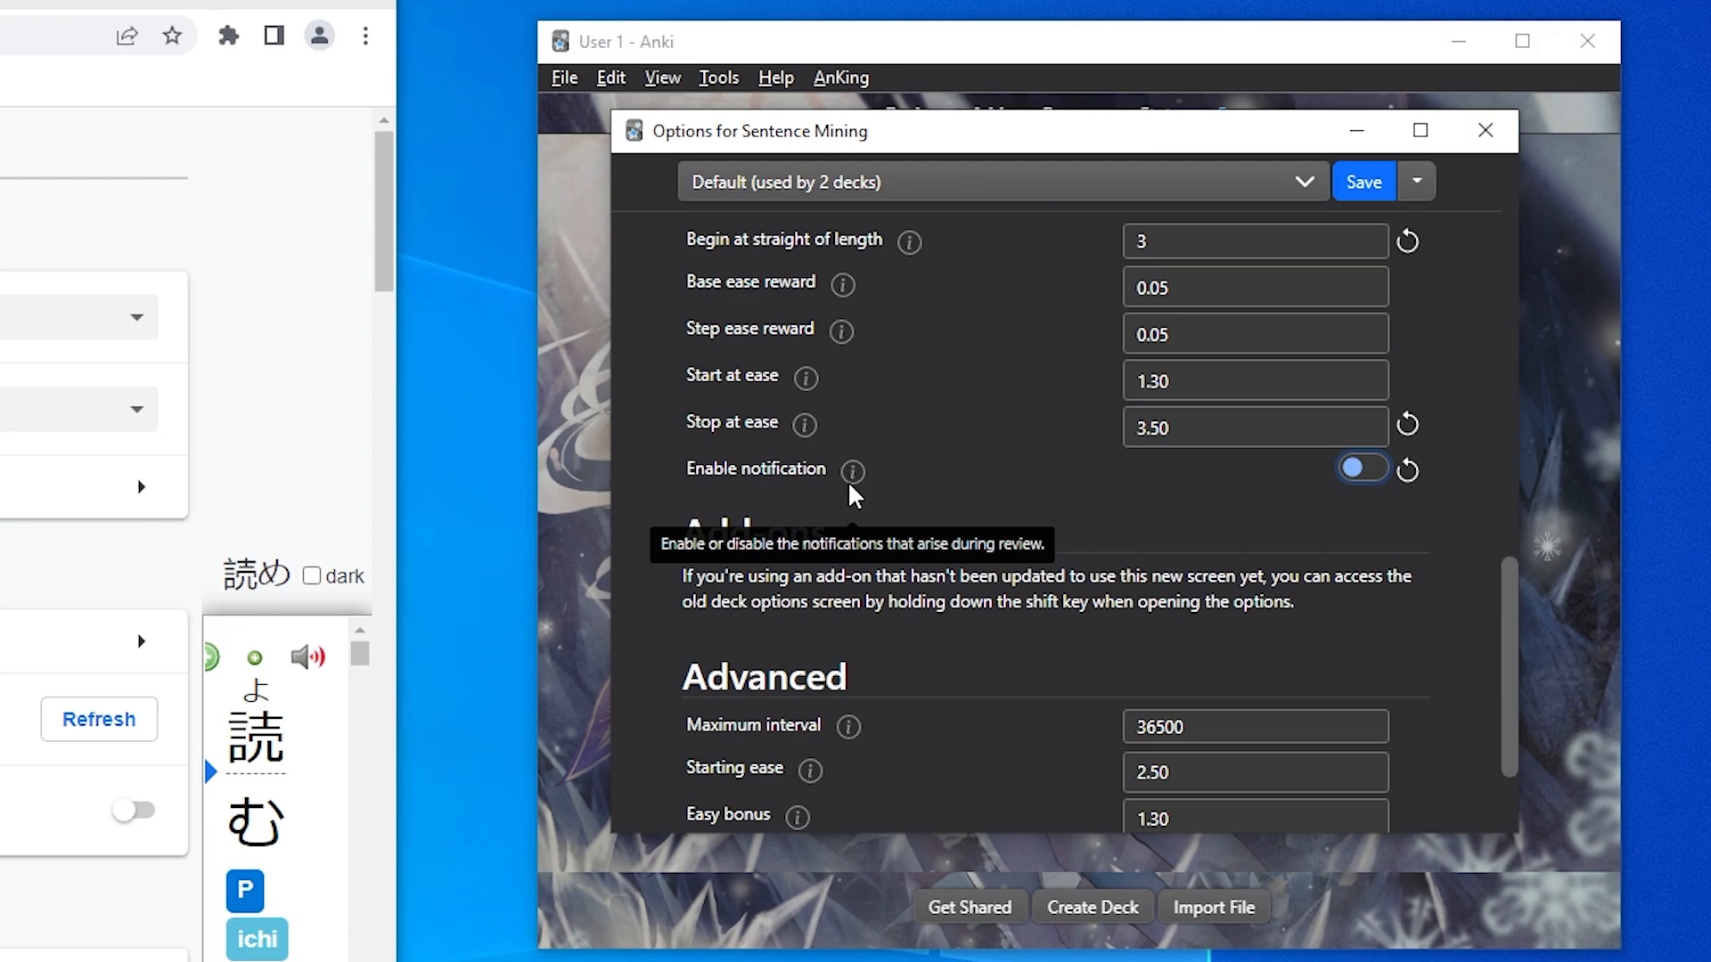
# Step: Set the interval modifier in the advanced deck options to 1.15
pyautogui.scroll(-2, 958, 516)
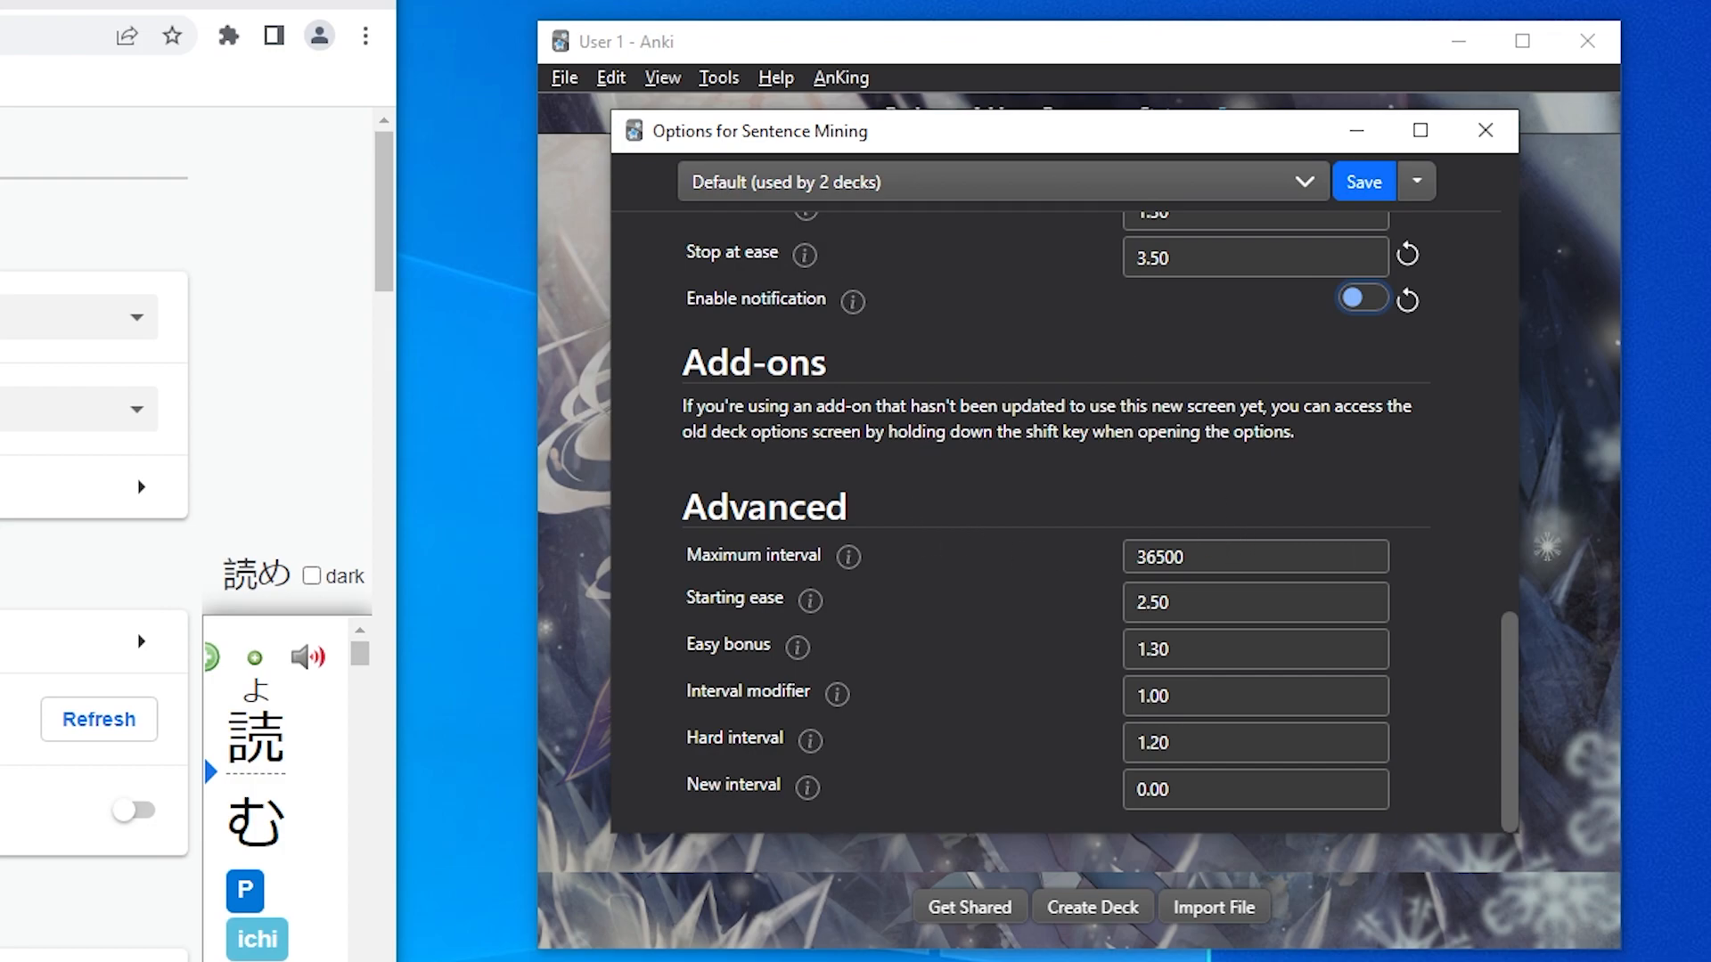
pyautogui.moveTo(1228, 608); pyautogui.dragTo(967, 633)
pyautogui.click(1061, 626)
pyautogui.doubleClick(1181, 703)
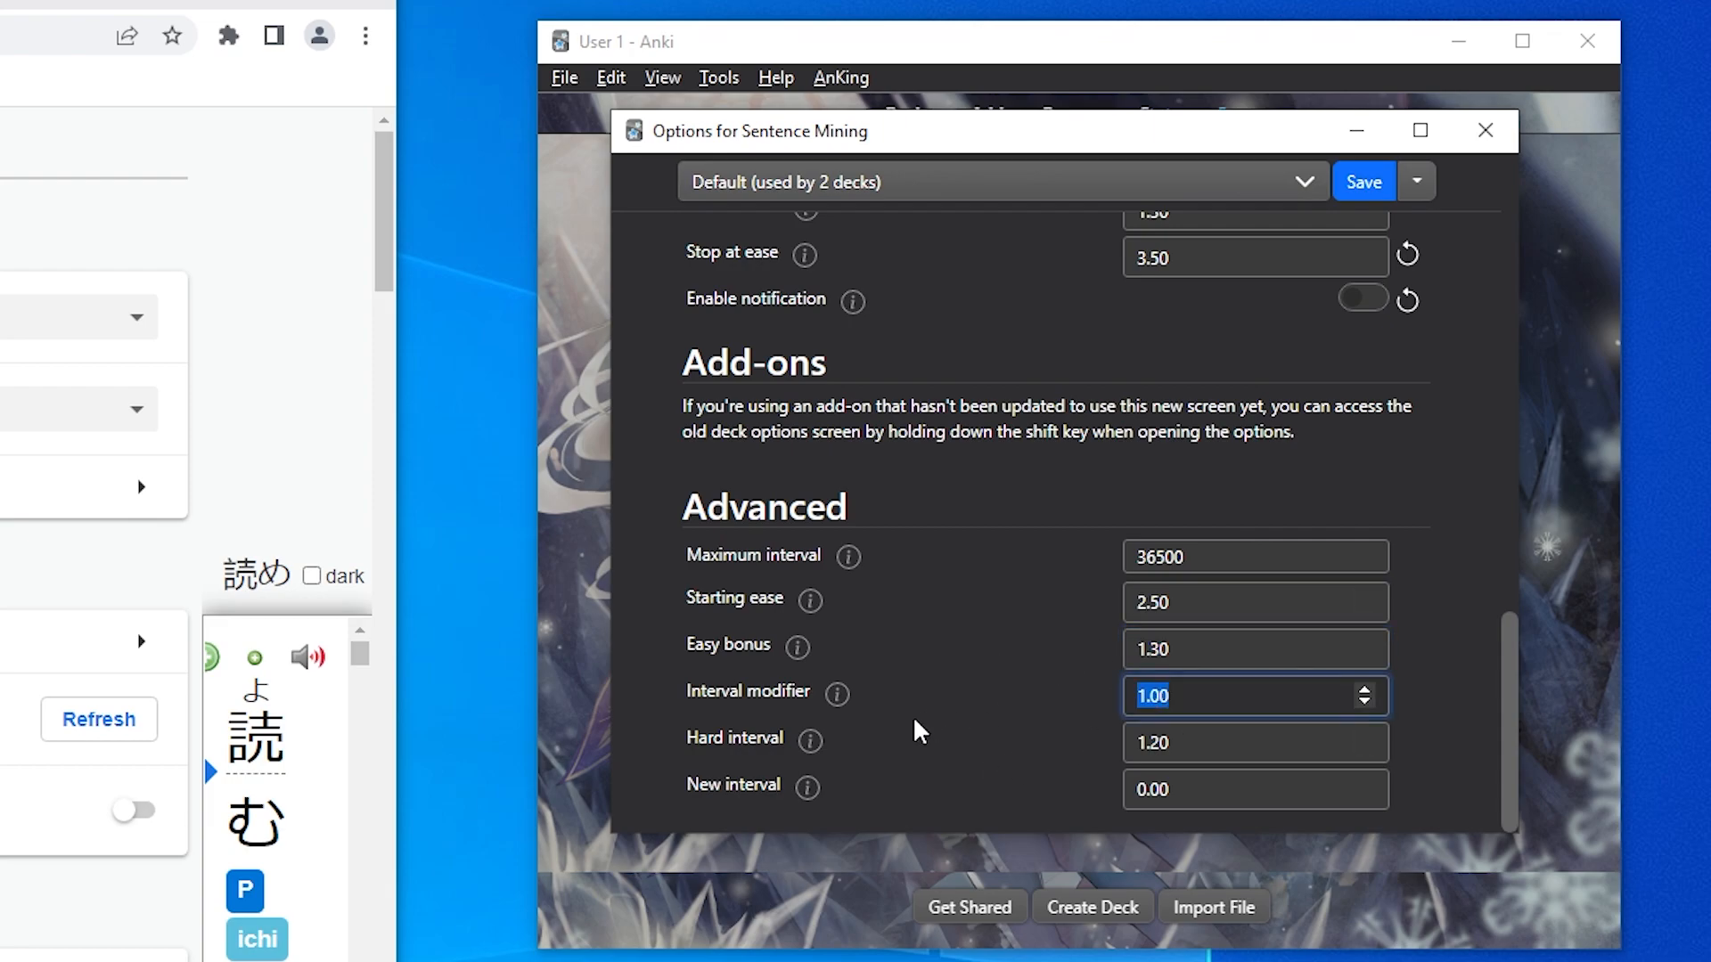
pyautogui.write('1.15')
pyautogui.click(1181, 739)
pyautogui.moveTo(1196, 741); pyautogui.dragTo(934, 705)
pyautogui.click(940, 719)
# Step: Set the new interval in the advanced deck options to 0.20
pyautogui.moveTo(1203, 780); pyautogui.dragTo(525, 899)
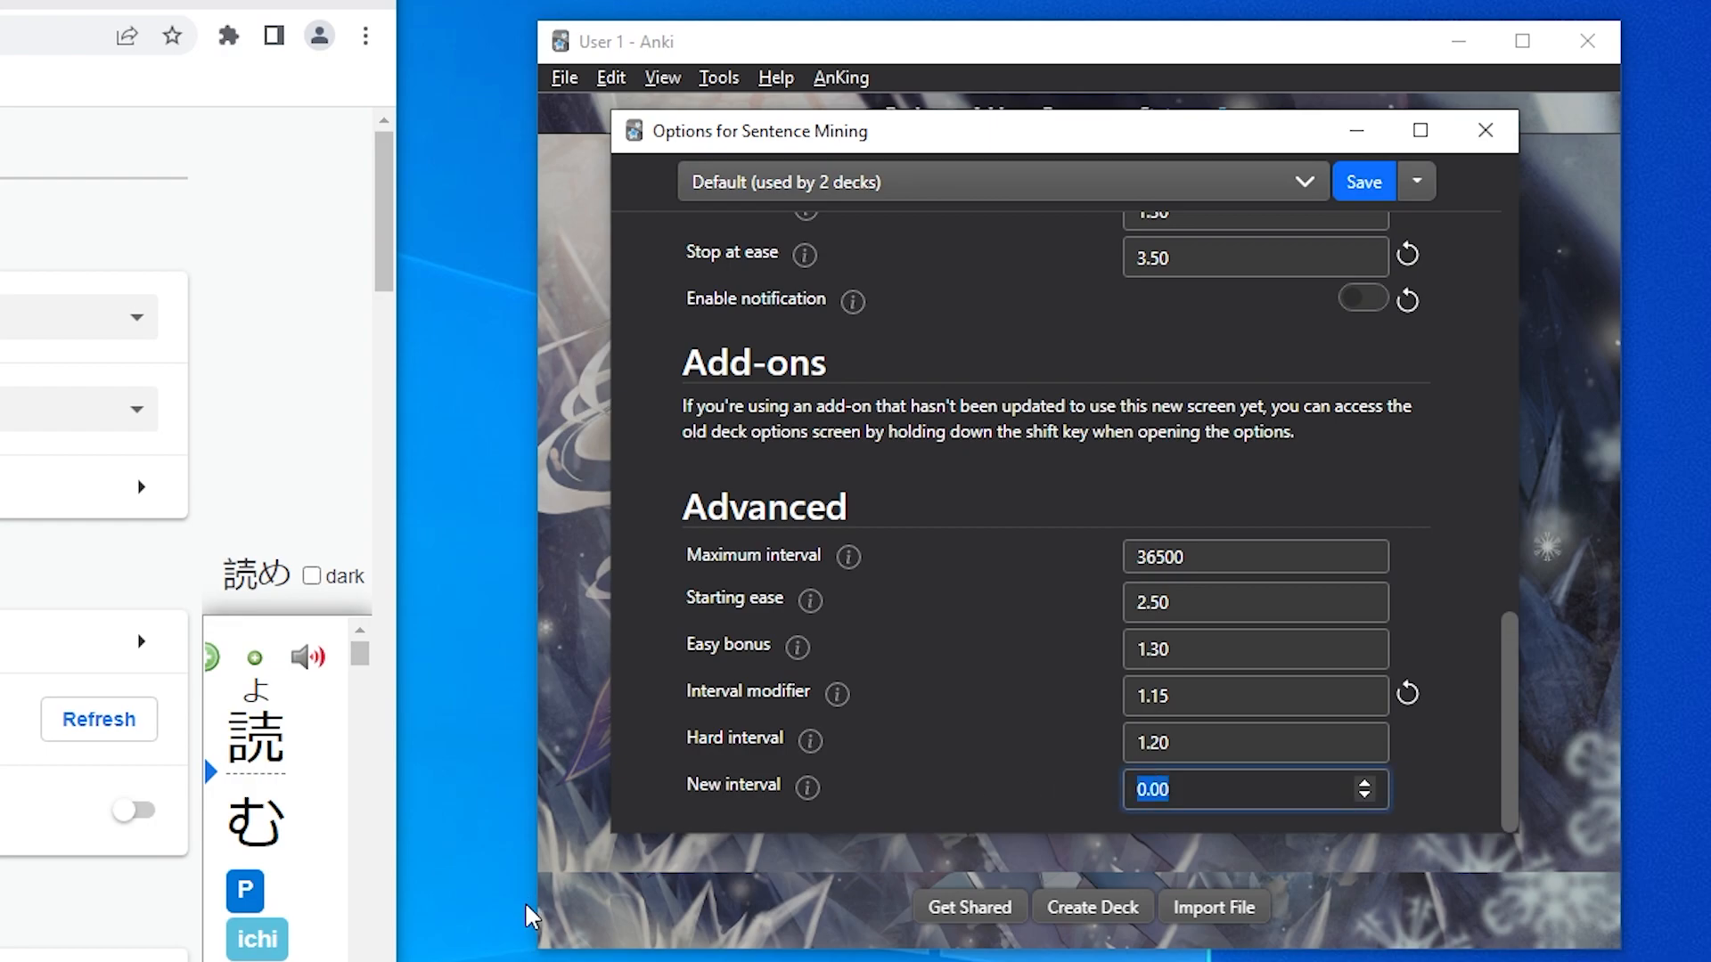
pyautogui.write('.20')
pyautogui.click(934, 768)
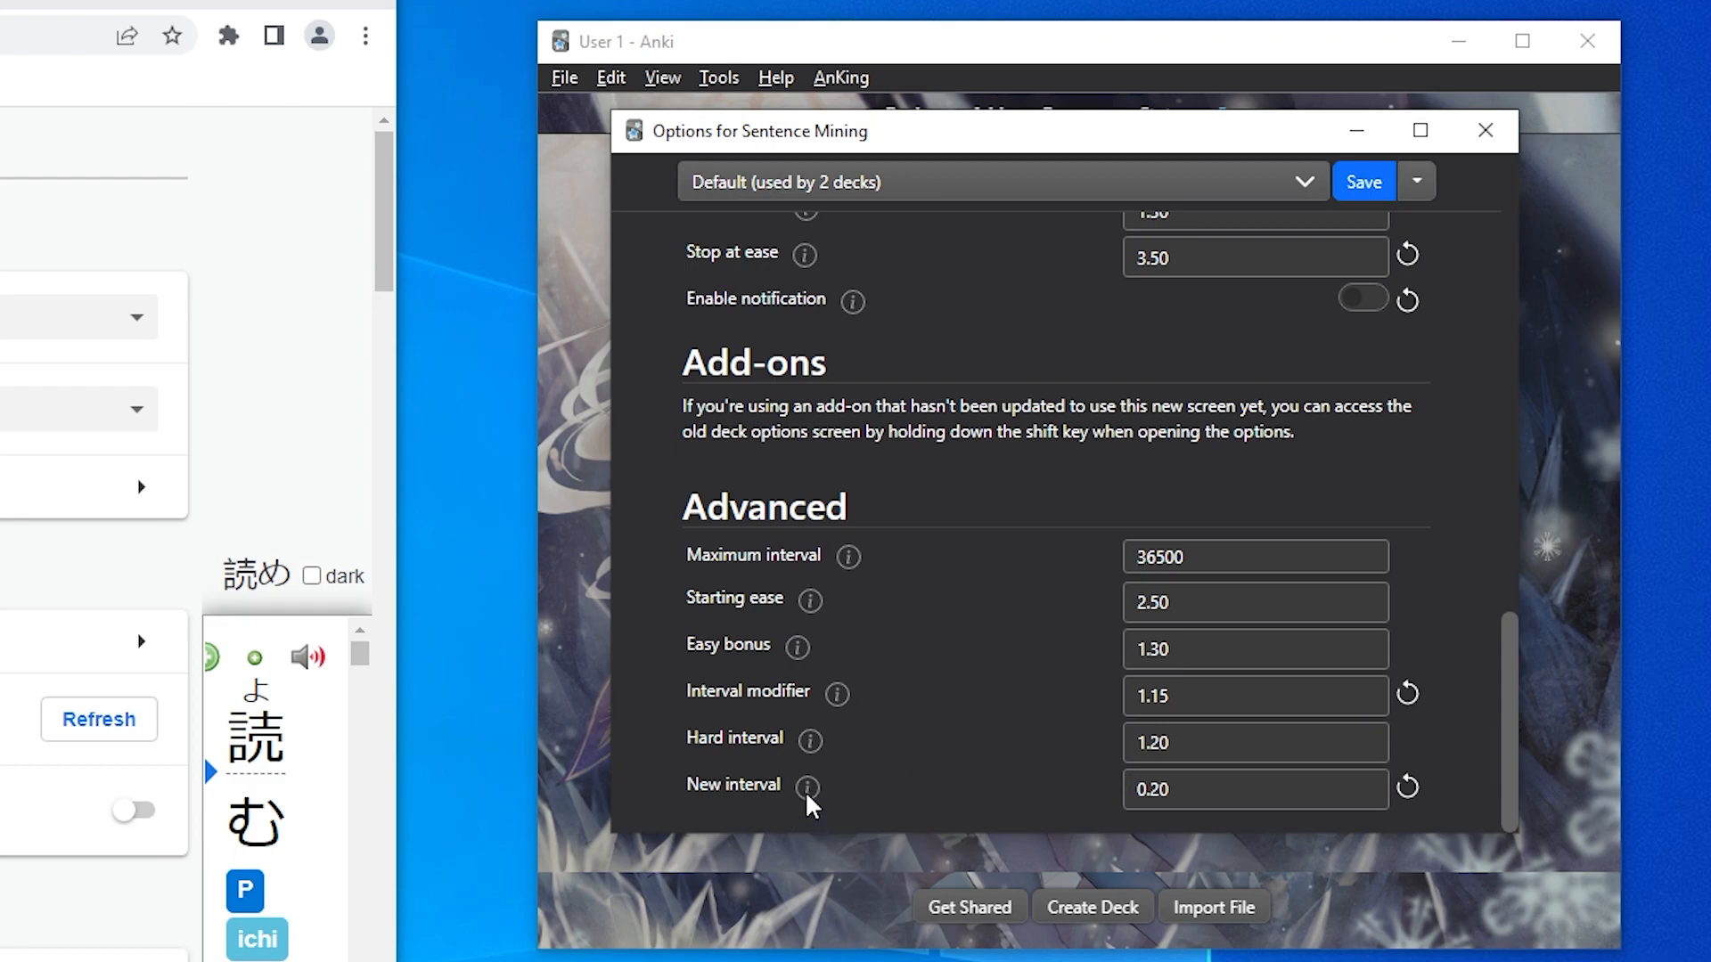
pyautogui.moveTo(807, 791)
pyautogui.moveTo(1180, 786); pyautogui.dragTo(928, 778)
pyautogui.click(1028, 747)
# Step: Try a new interval of 0.50 and return it to 0.20
pyautogui.scroll(3, 979, 706)
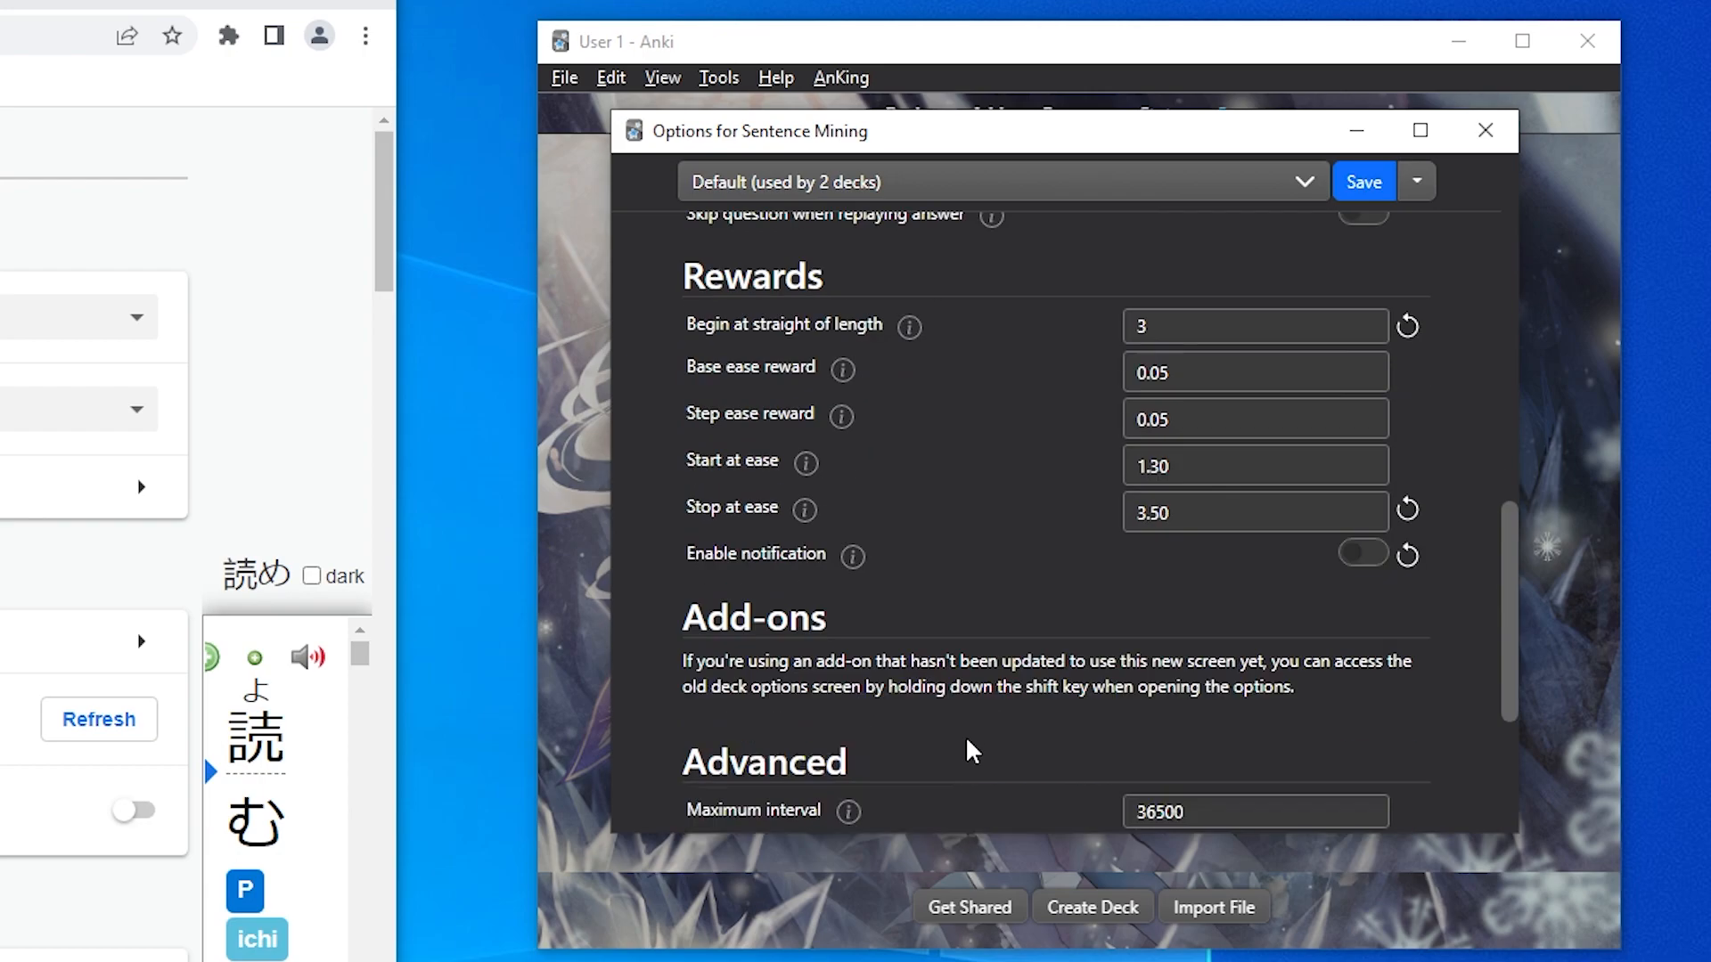
pyautogui.scroll(-3, 971, 745)
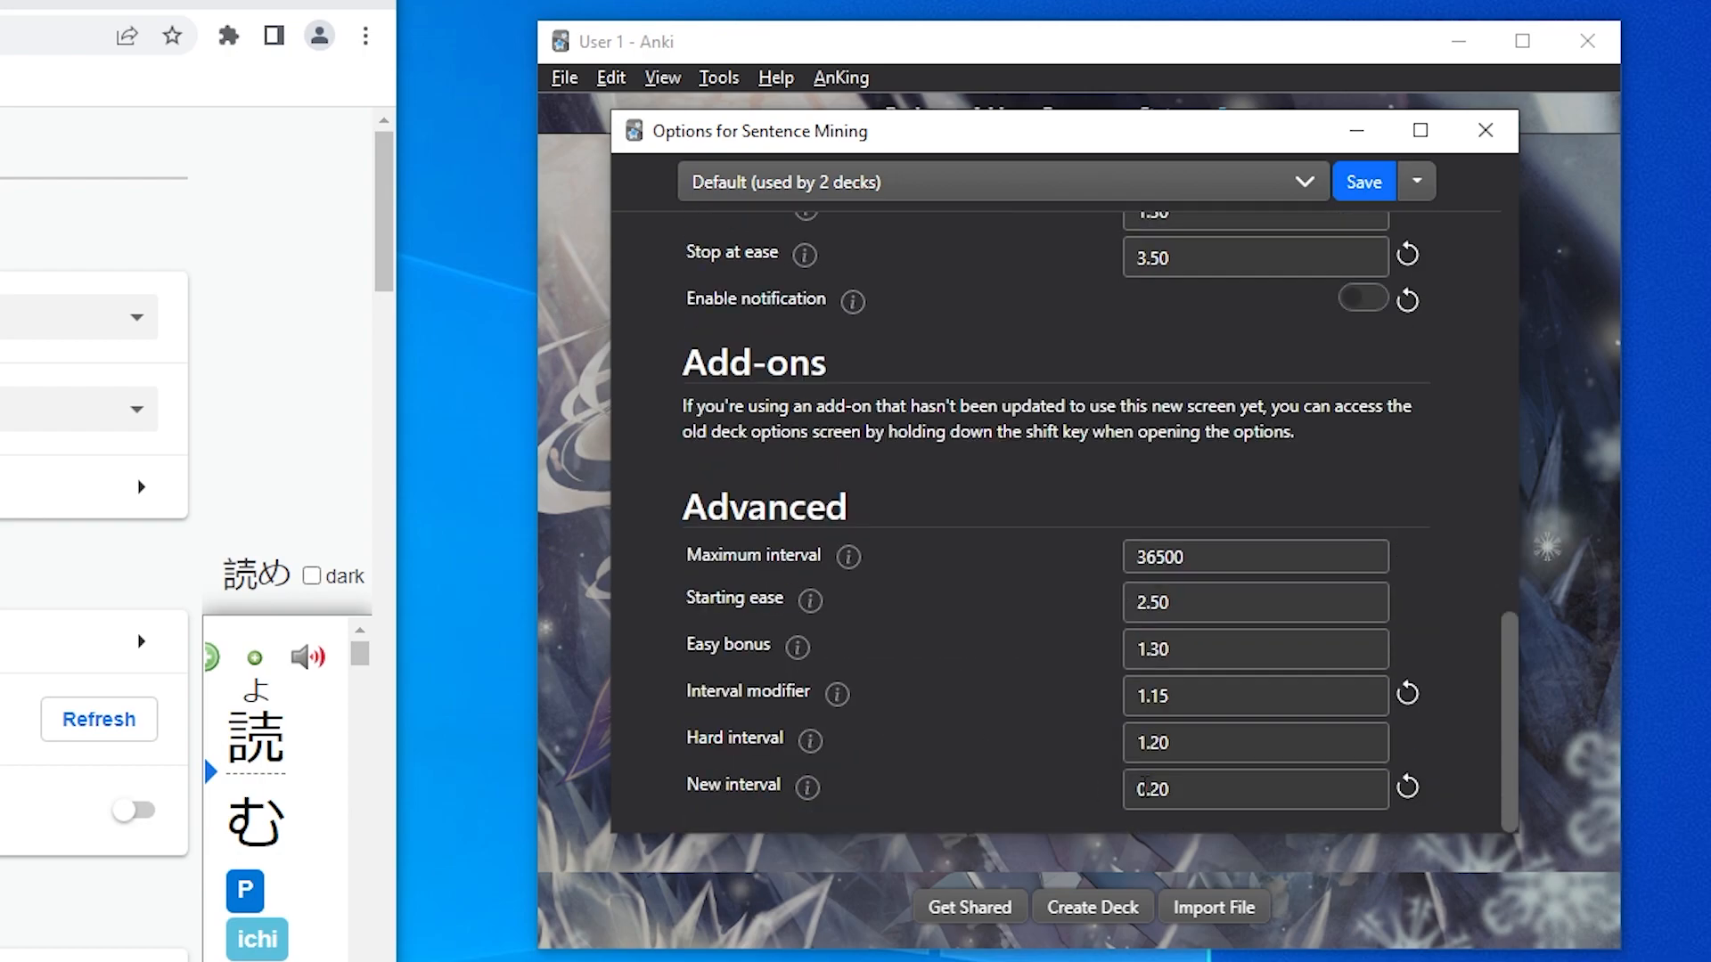
pyautogui.moveTo(1204, 789); pyautogui.dragTo(967, 784)
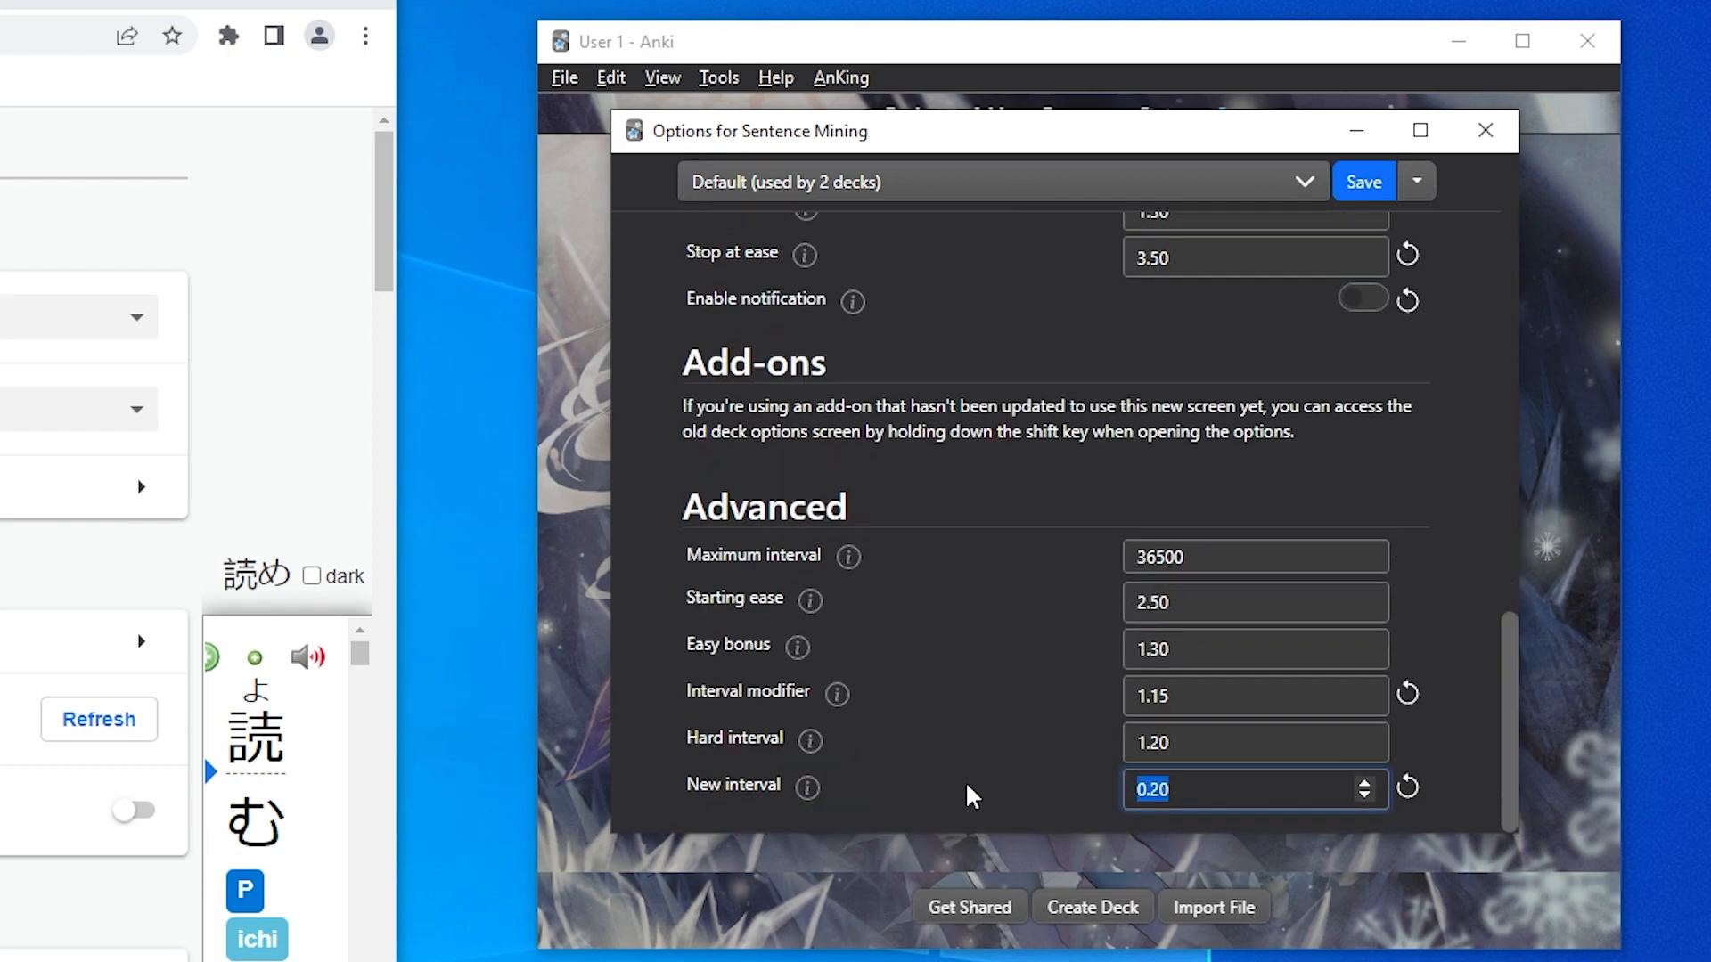
pyautogui.write('0.50')
pyautogui.press('BackSpace')
pyautogui.press('BackSpace')
pyautogui.write('20')
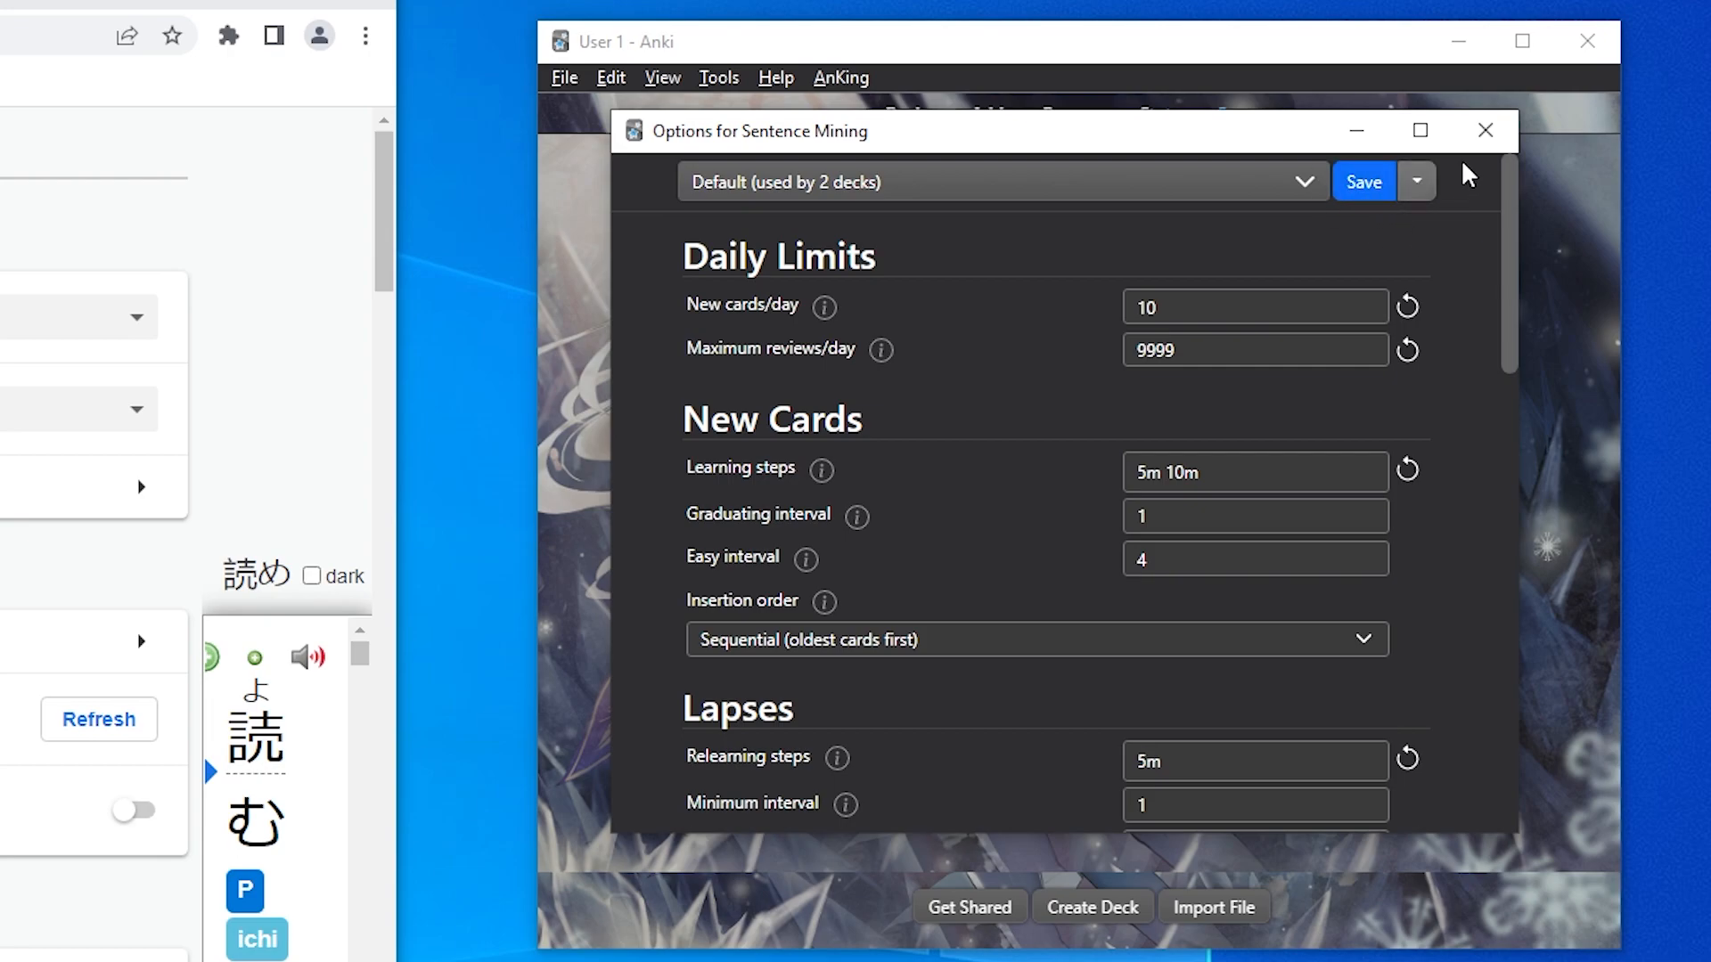
# Step: Save the Sentence Mining deck options
pyautogui.click(1390, 207)
pyautogui.click(1316, 213)
pyautogui.click(1372, 272)
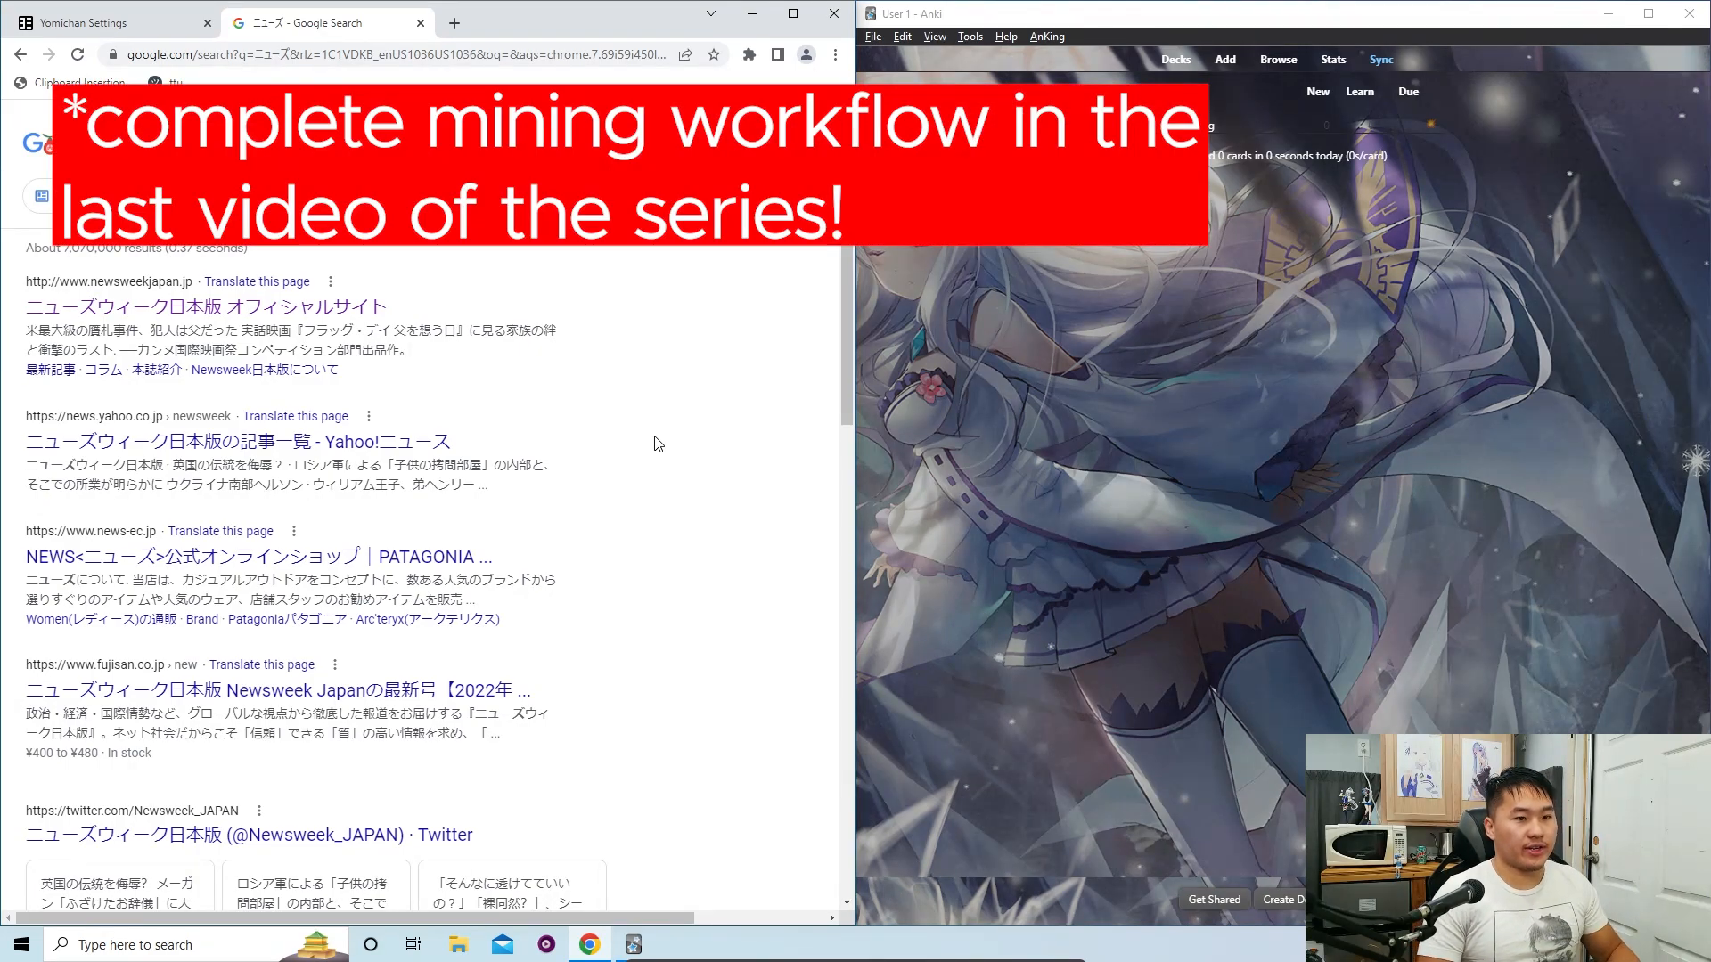
# Step: Open Anki's card browser, and open the lead article on the war in Ukraine on the Newsweek Japan site in Chrome
pyautogui.click(1278, 59)
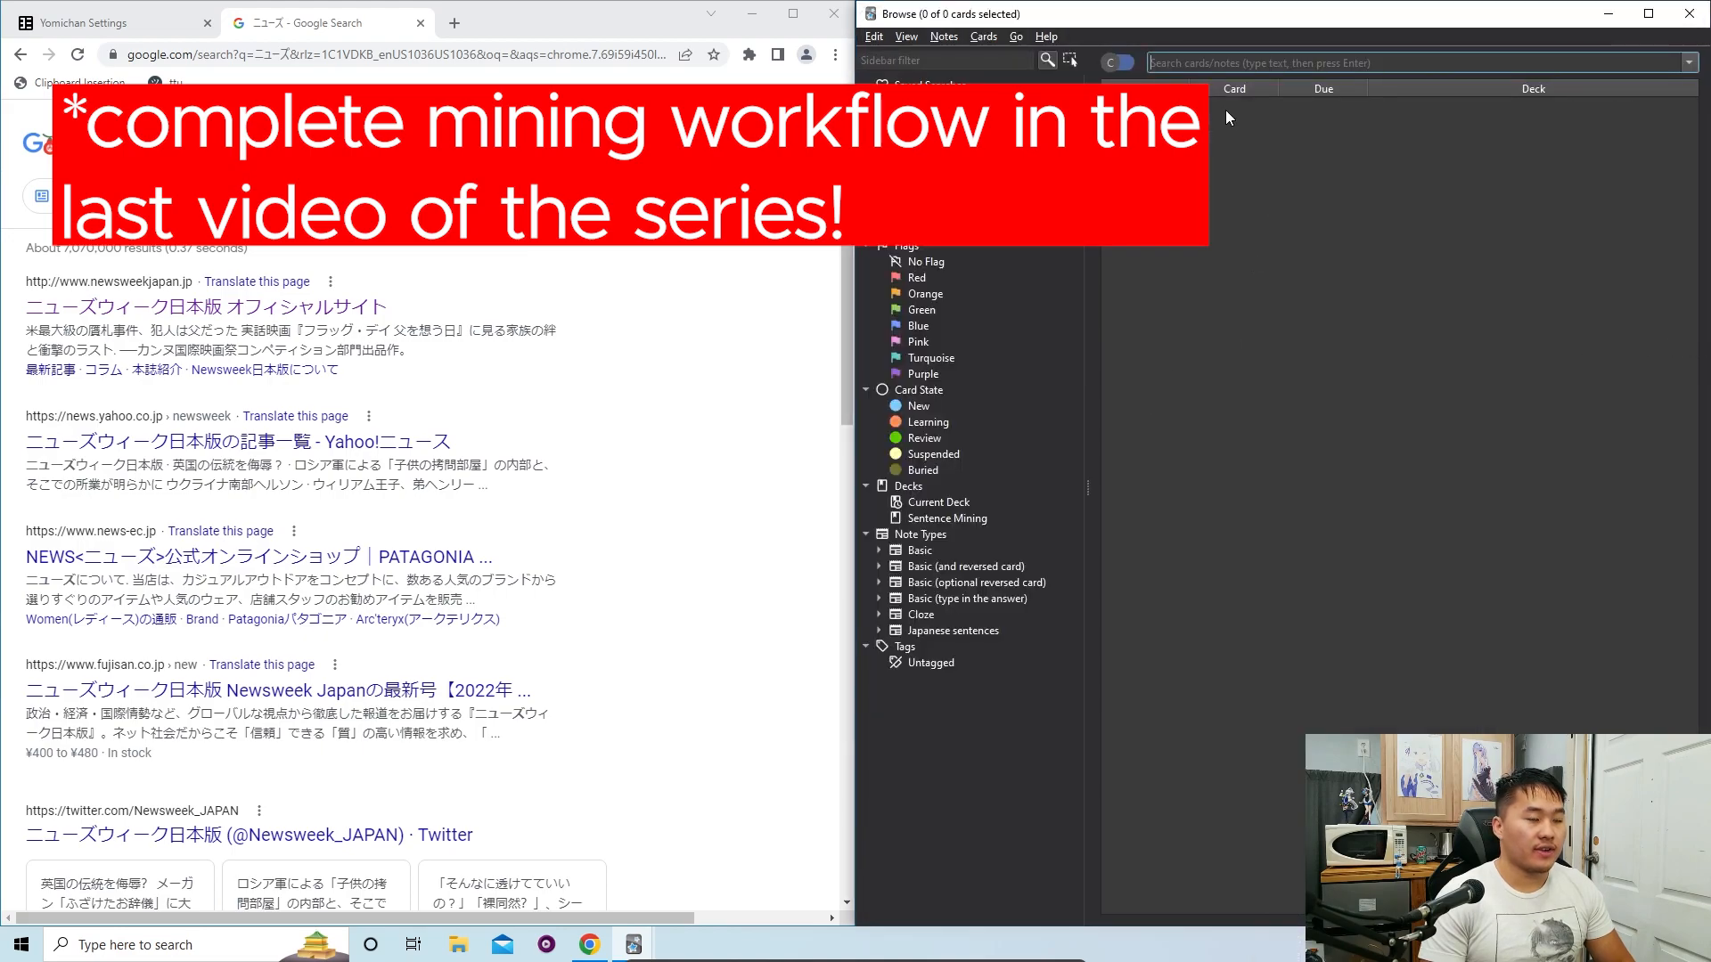
pyautogui.click(516, 379)
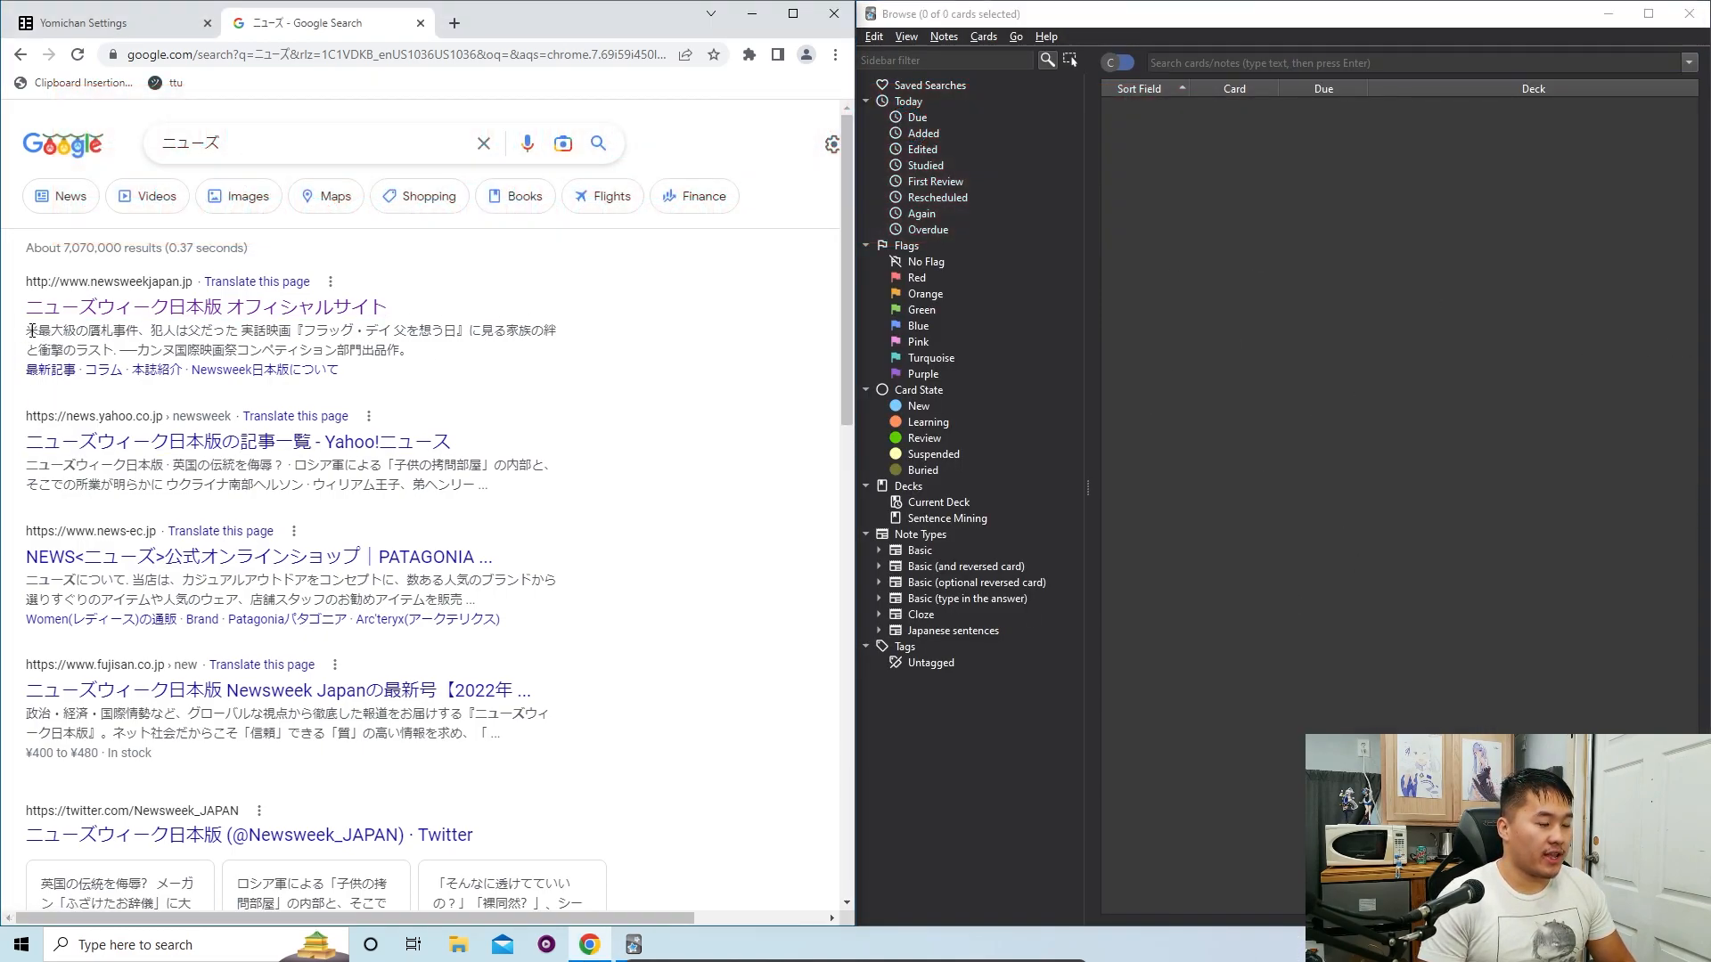
pyautogui.click(59, 319)
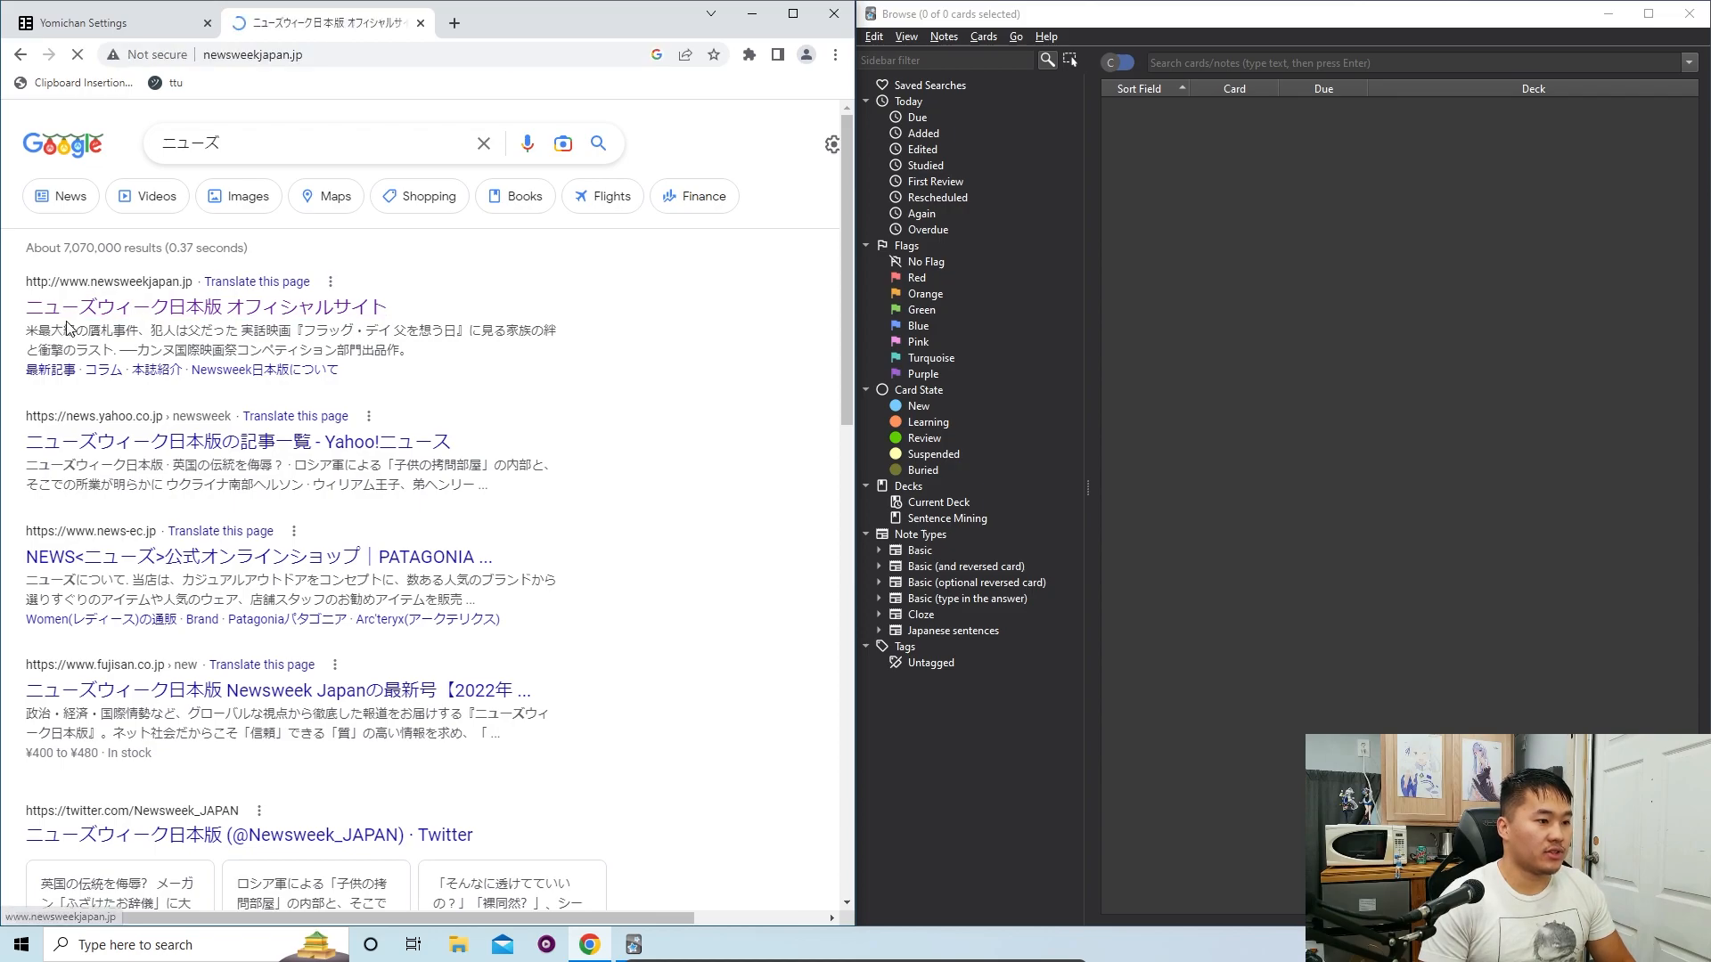
pyautogui.scroll(-3, 223, 486)
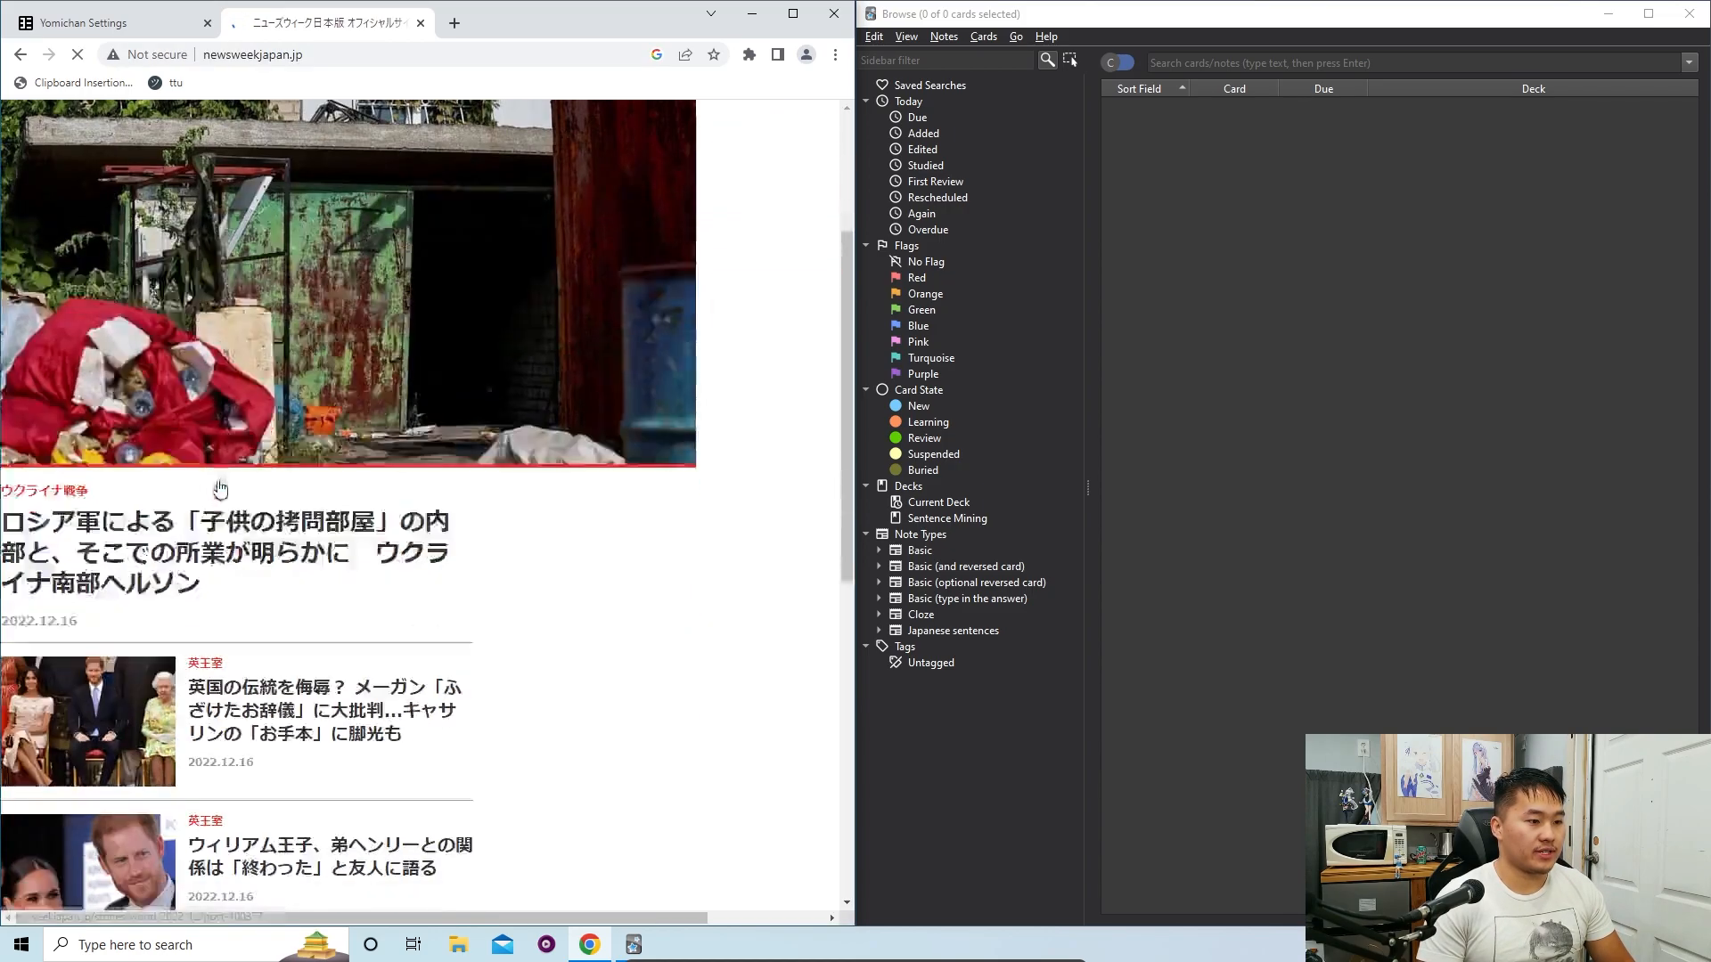
pyautogui.click(220, 488)
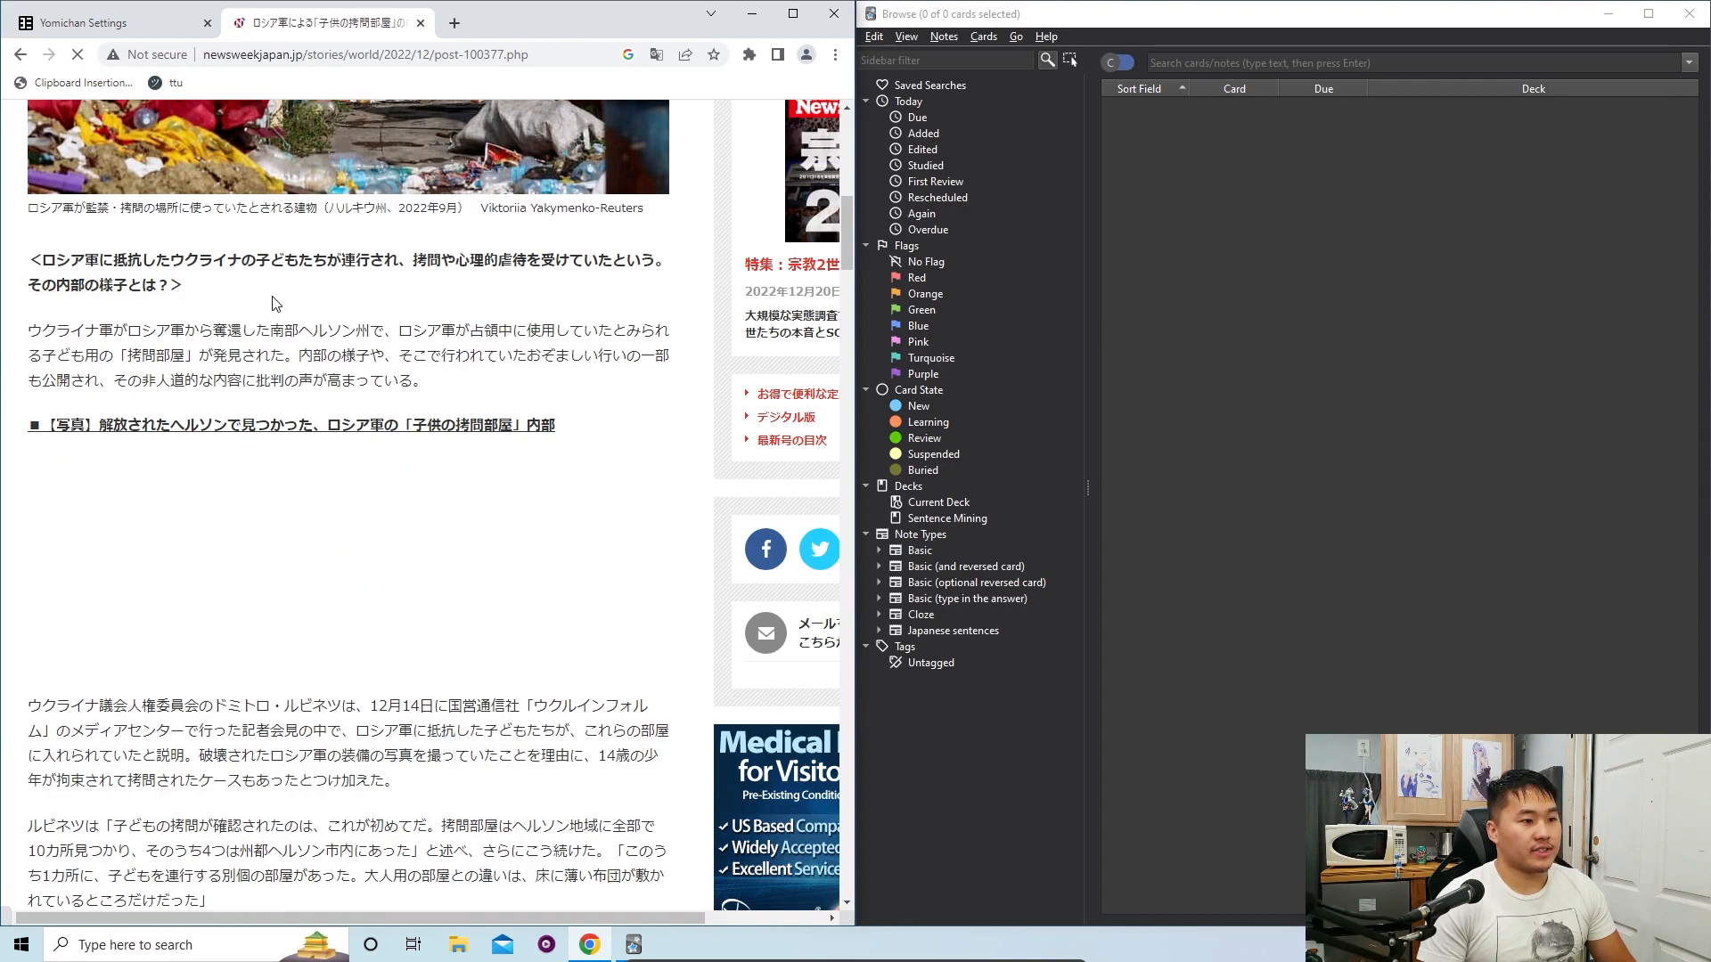
# Step: Look up 抵抗 in the article's bold lead sentence with Yomichan and add it to Anki as a card
pyautogui.scroll(1, 267, 309)
pyautogui.doubleClick(116, 348)
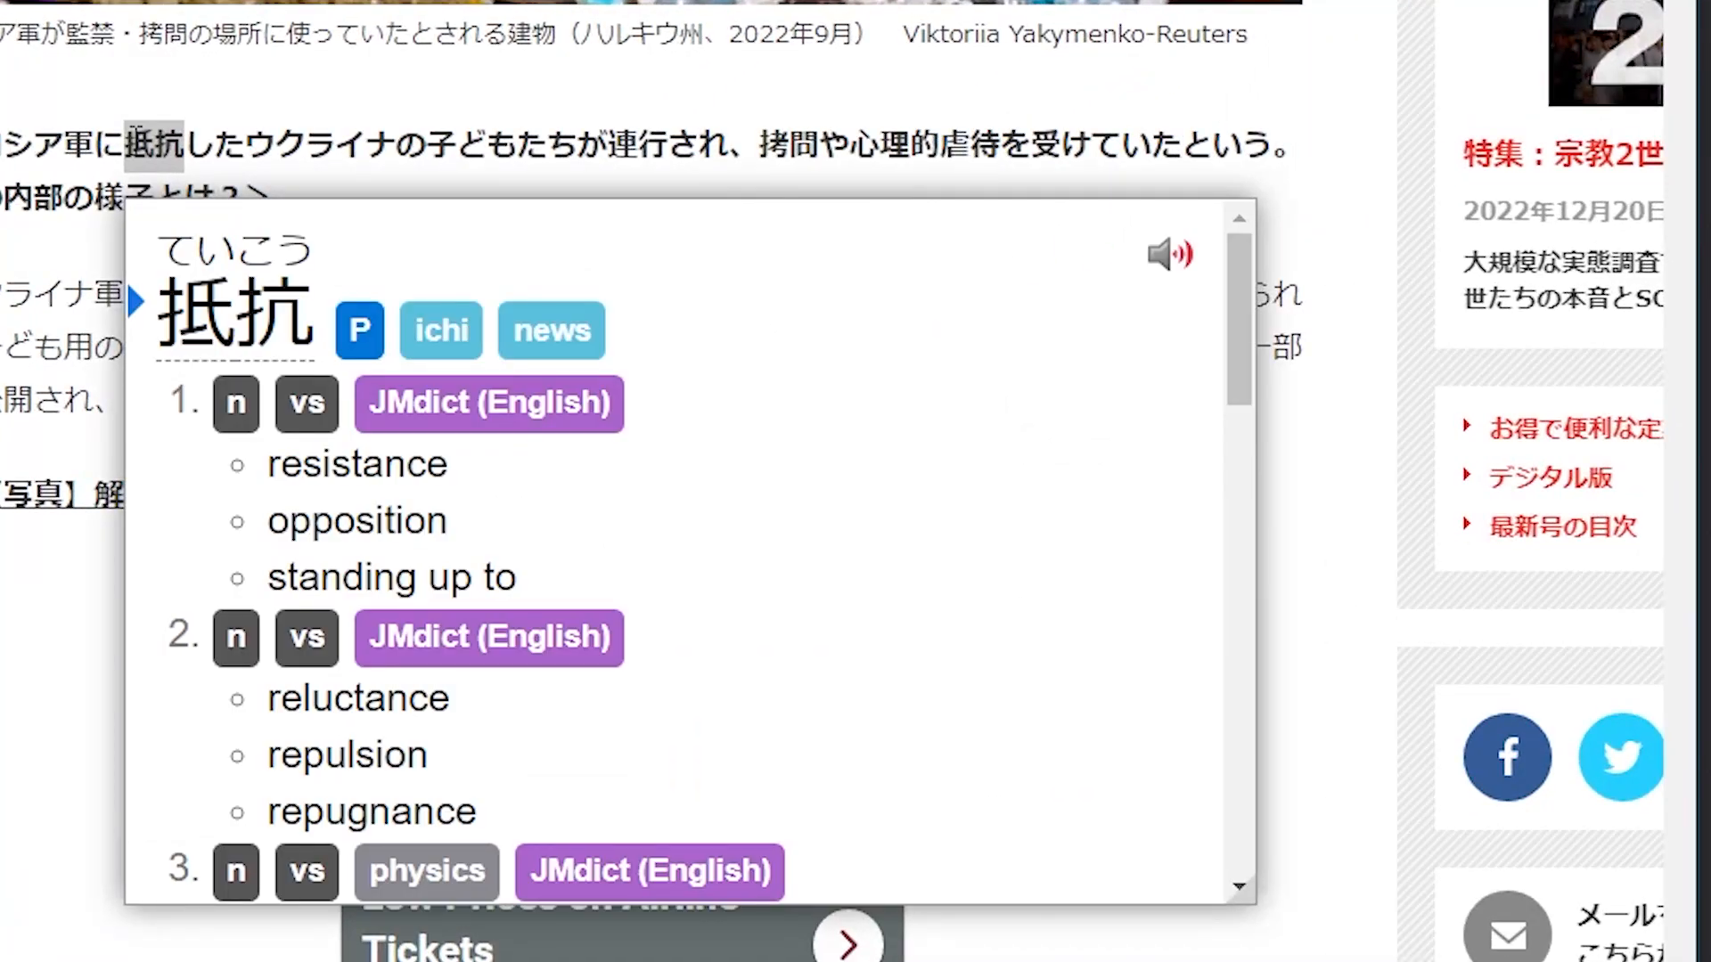
pyautogui.click(256, 98)
pyautogui.moveTo(140, 141)
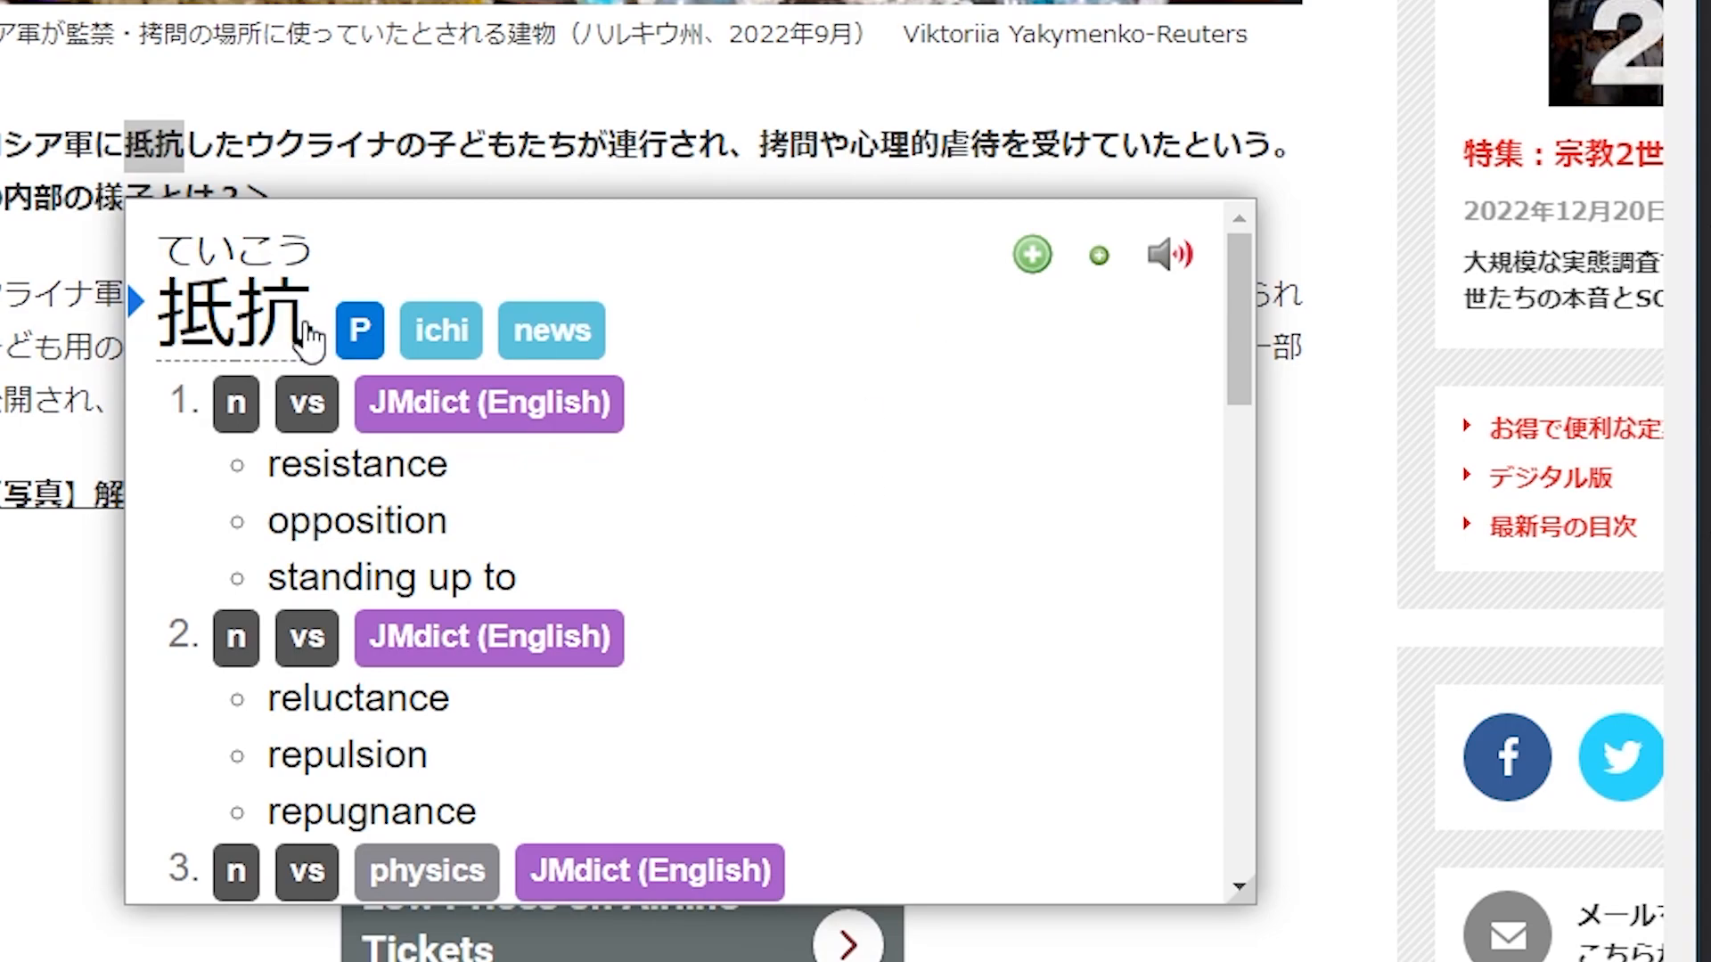
pyautogui.scroll(-10, 814, 381)
pyautogui.scroll(10, 837, 420)
pyautogui.click(1032, 257)
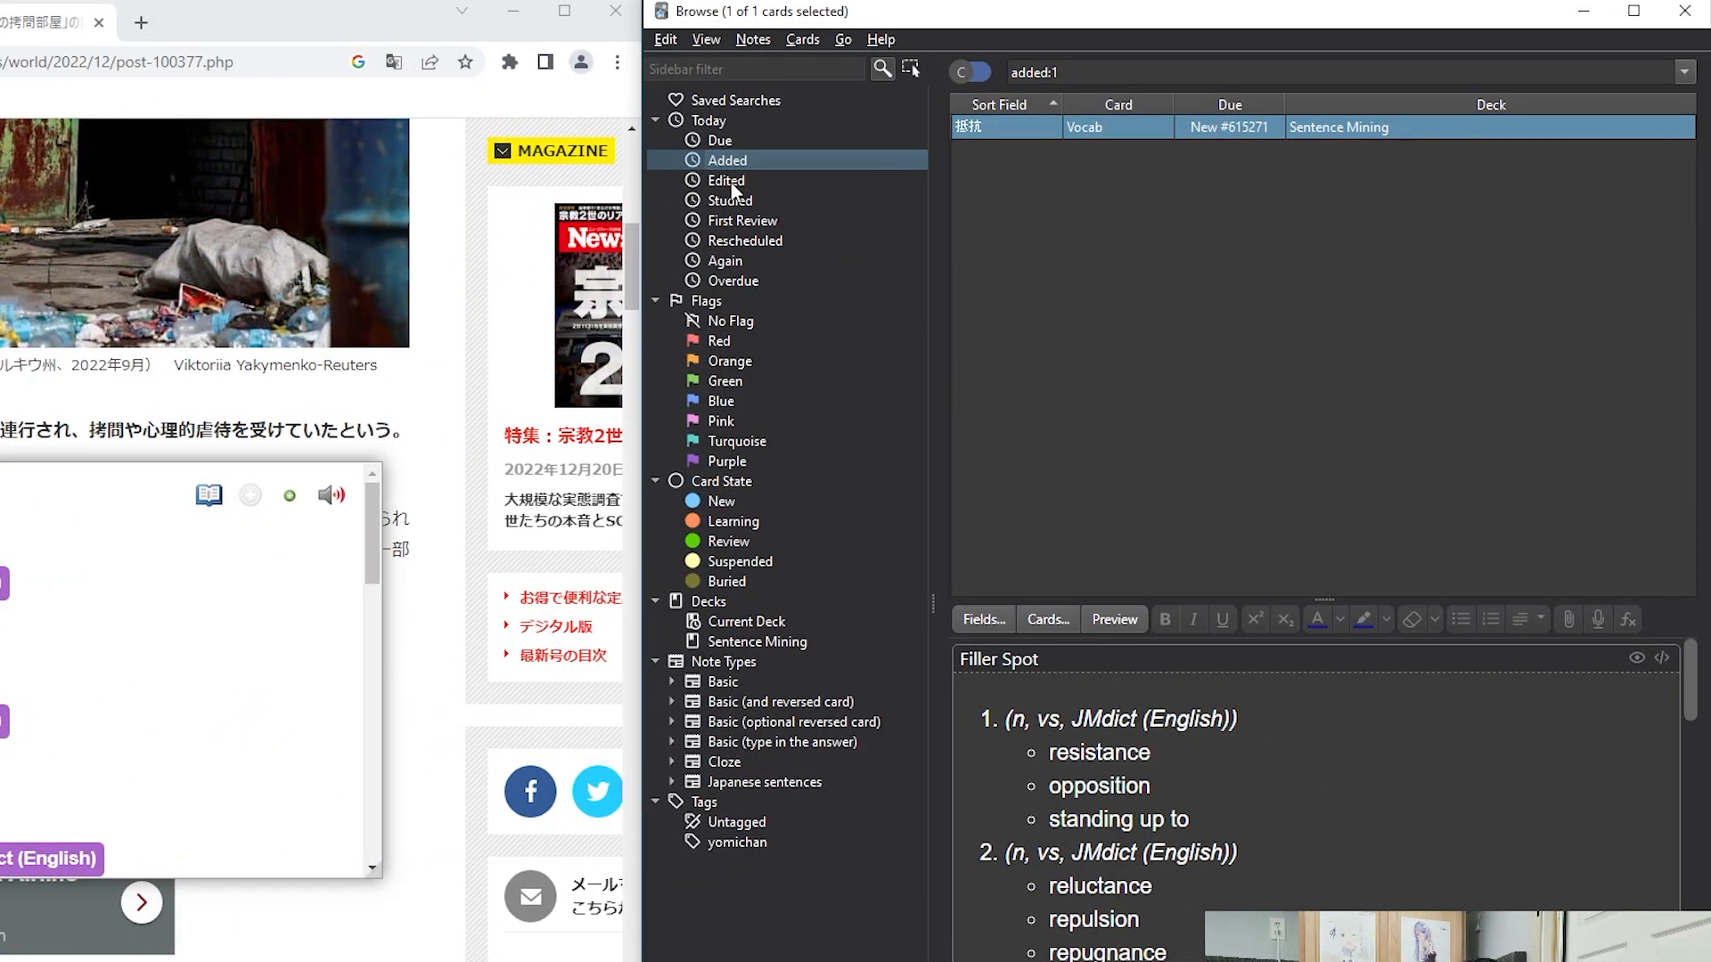
# Step: List the cards added today in Anki's browser and enlarge the note editor below the card list
pyautogui.click(727, 185)
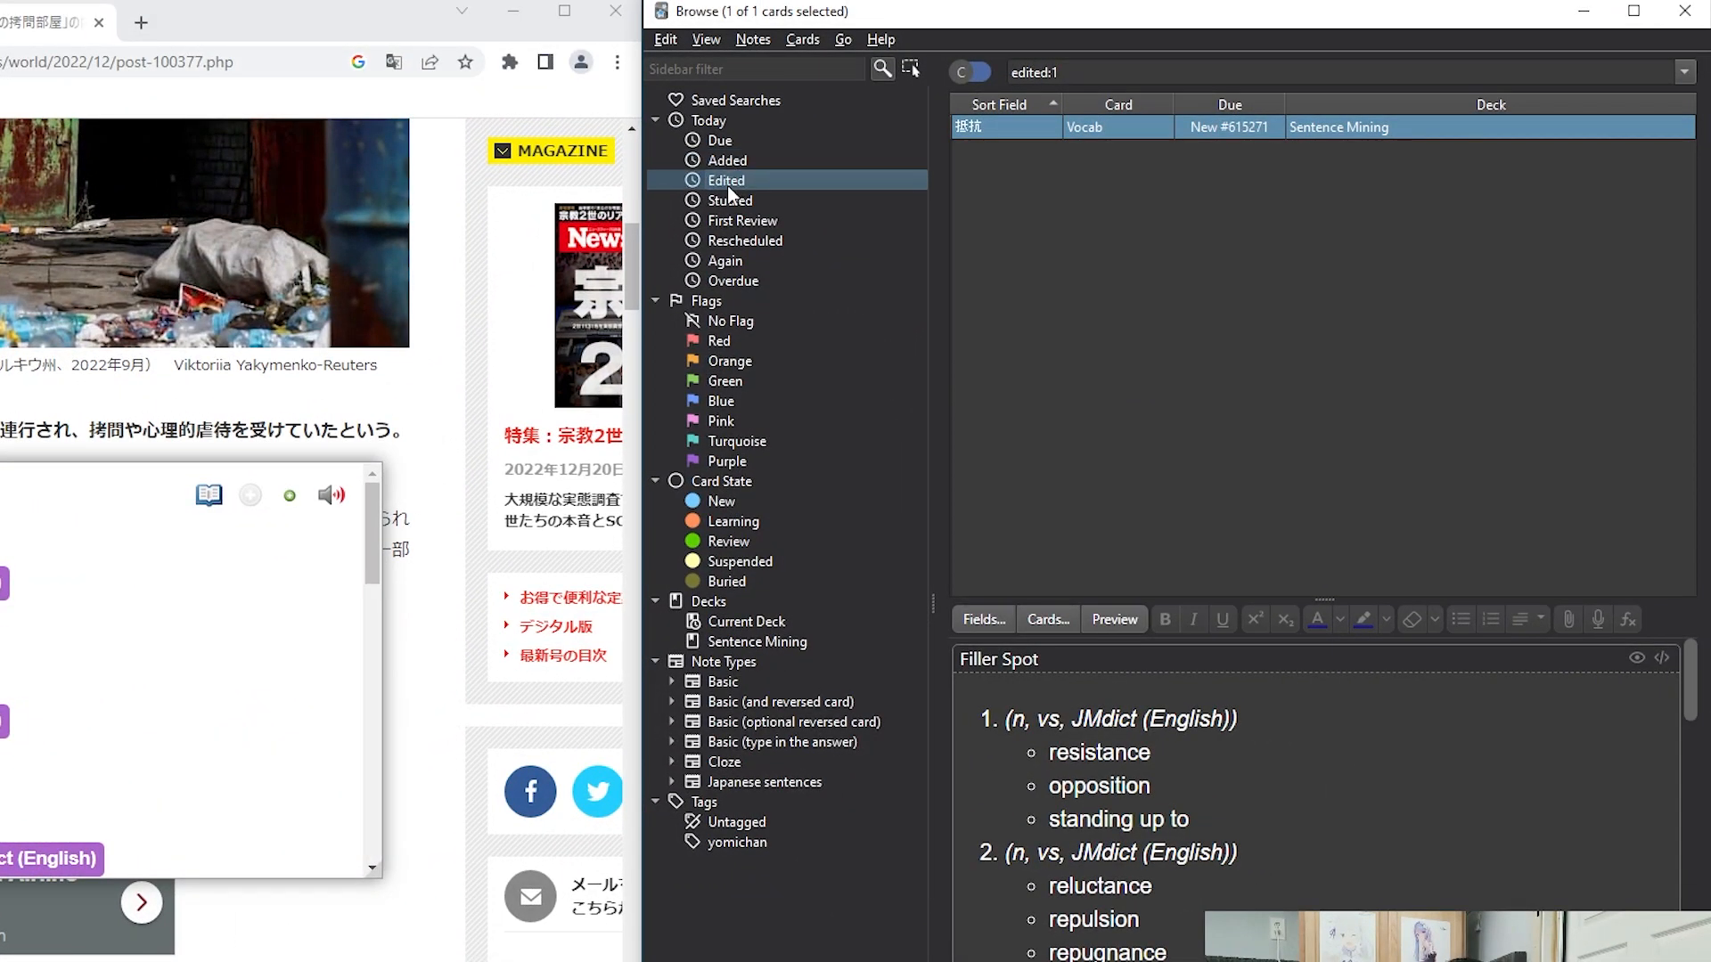
pyautogui.click(736, 159)
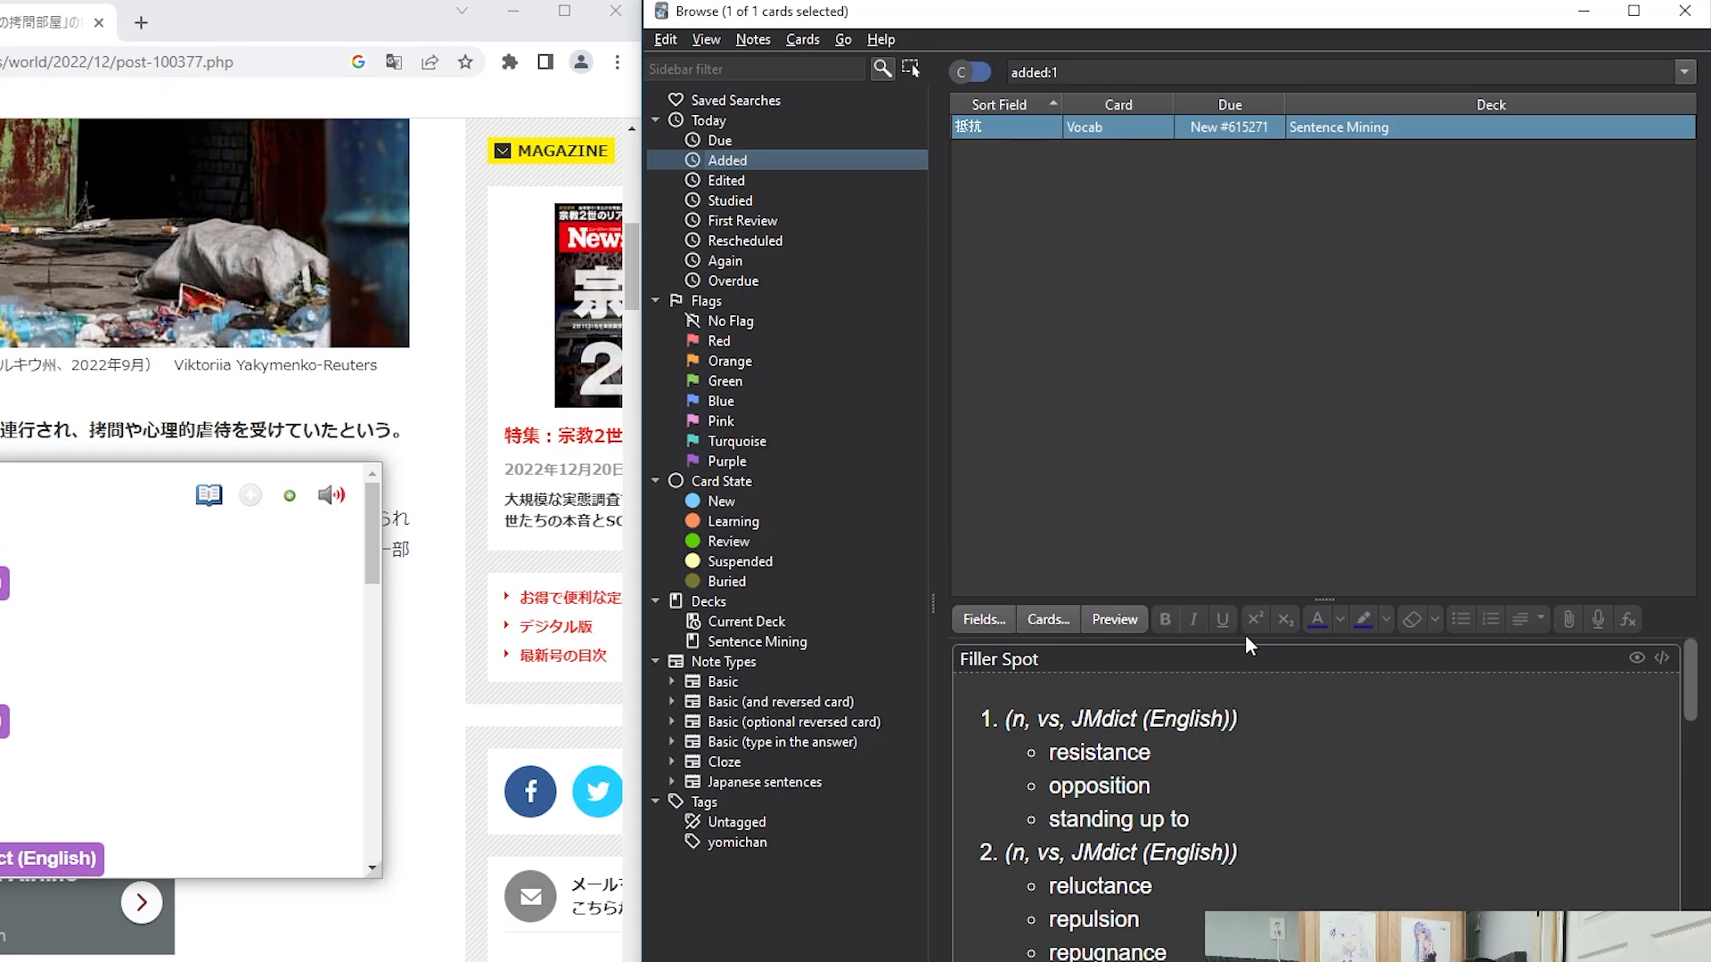
pyautogui.moveTo(1325, 600); pyautogui.dragTo(1323, 264)
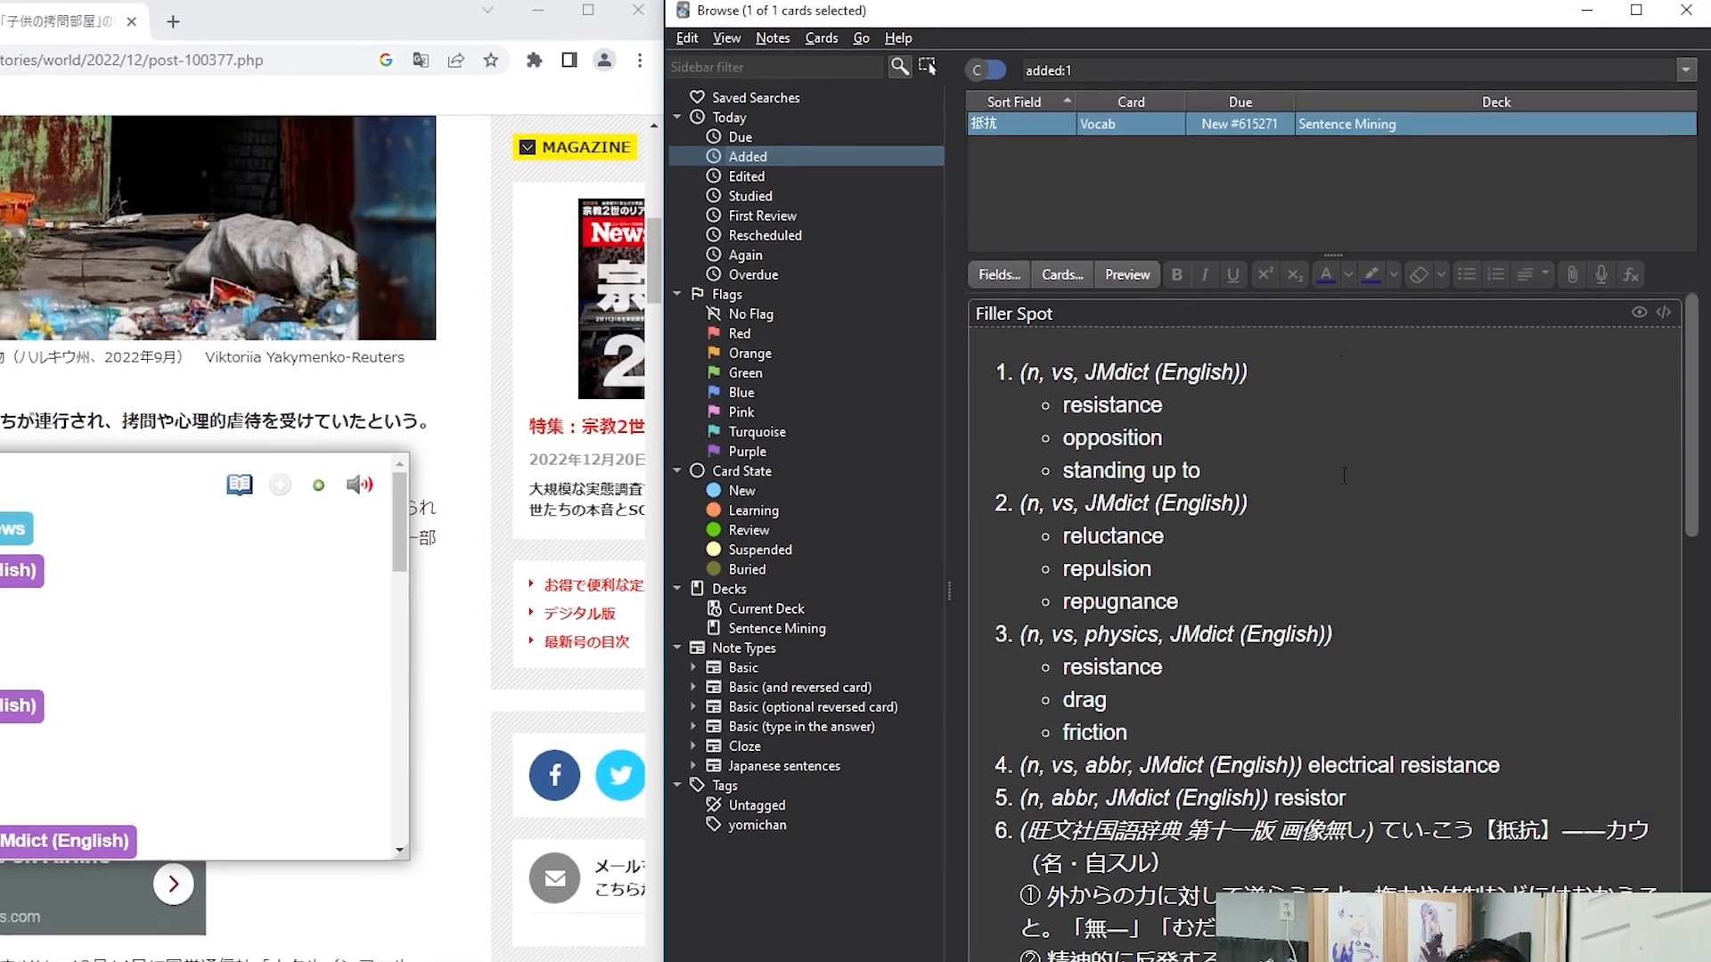
# Step: Trim the 抵抗 note's VocabDef field to the single definition "resistance", deleting all the other definitions
pyautogui.scroll(-15, 1336, 463)
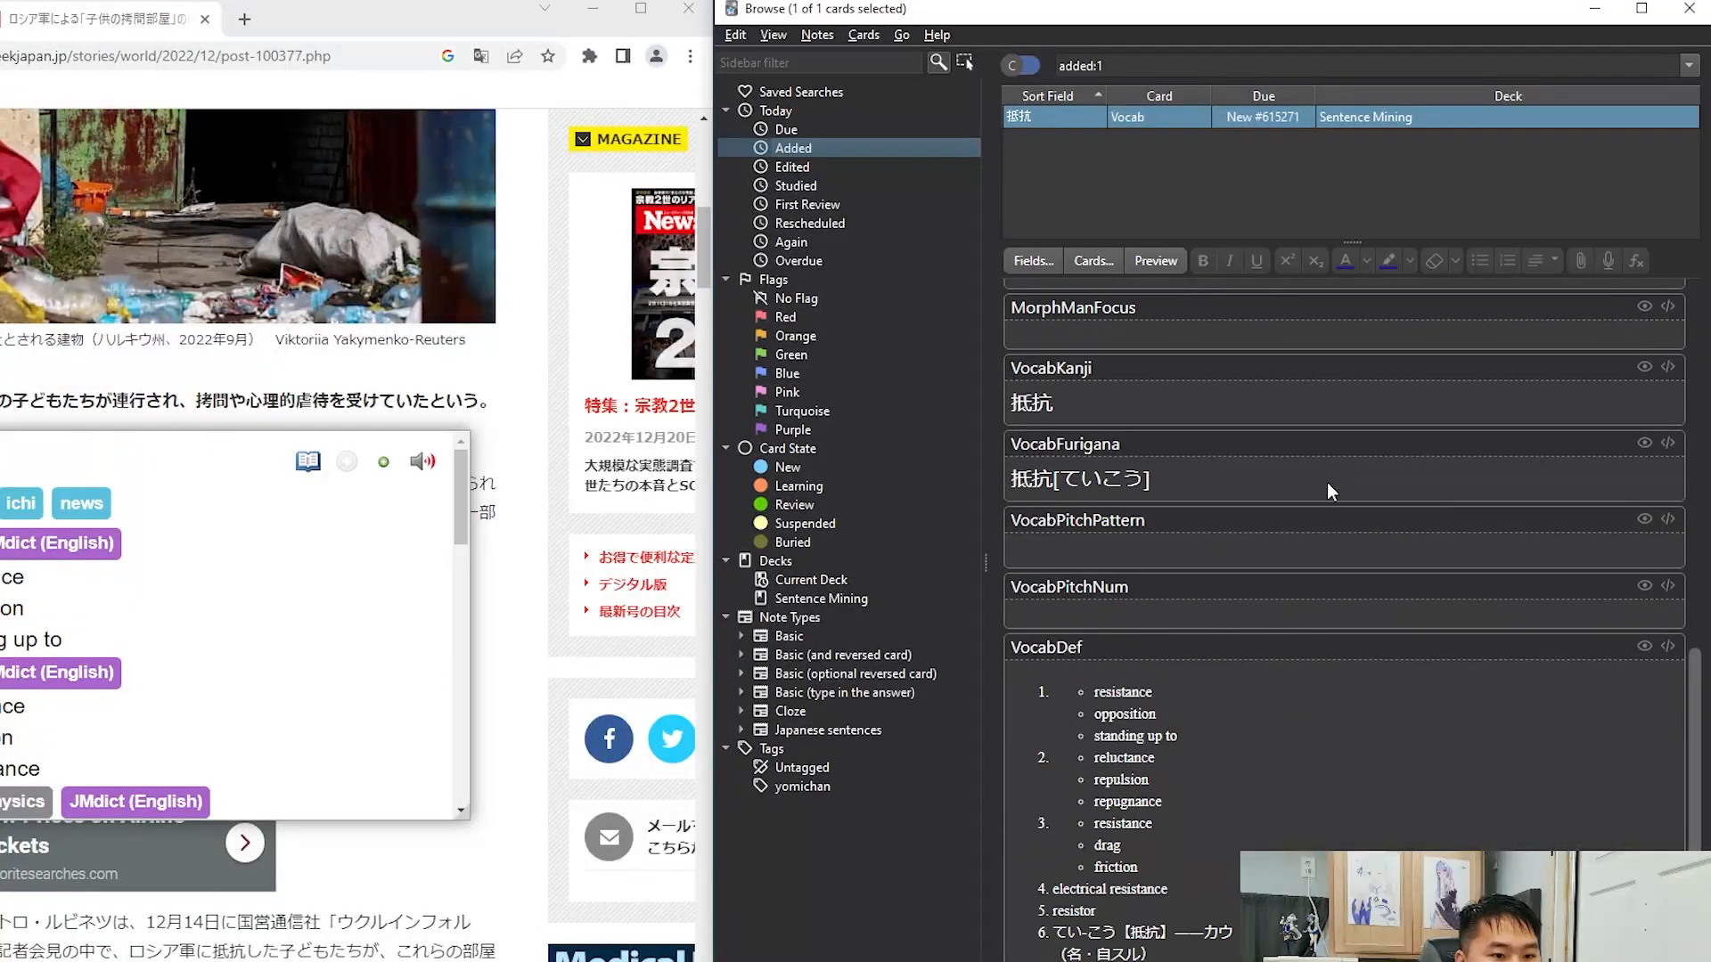
pyautogui.scroll(-3, 1328, 483)
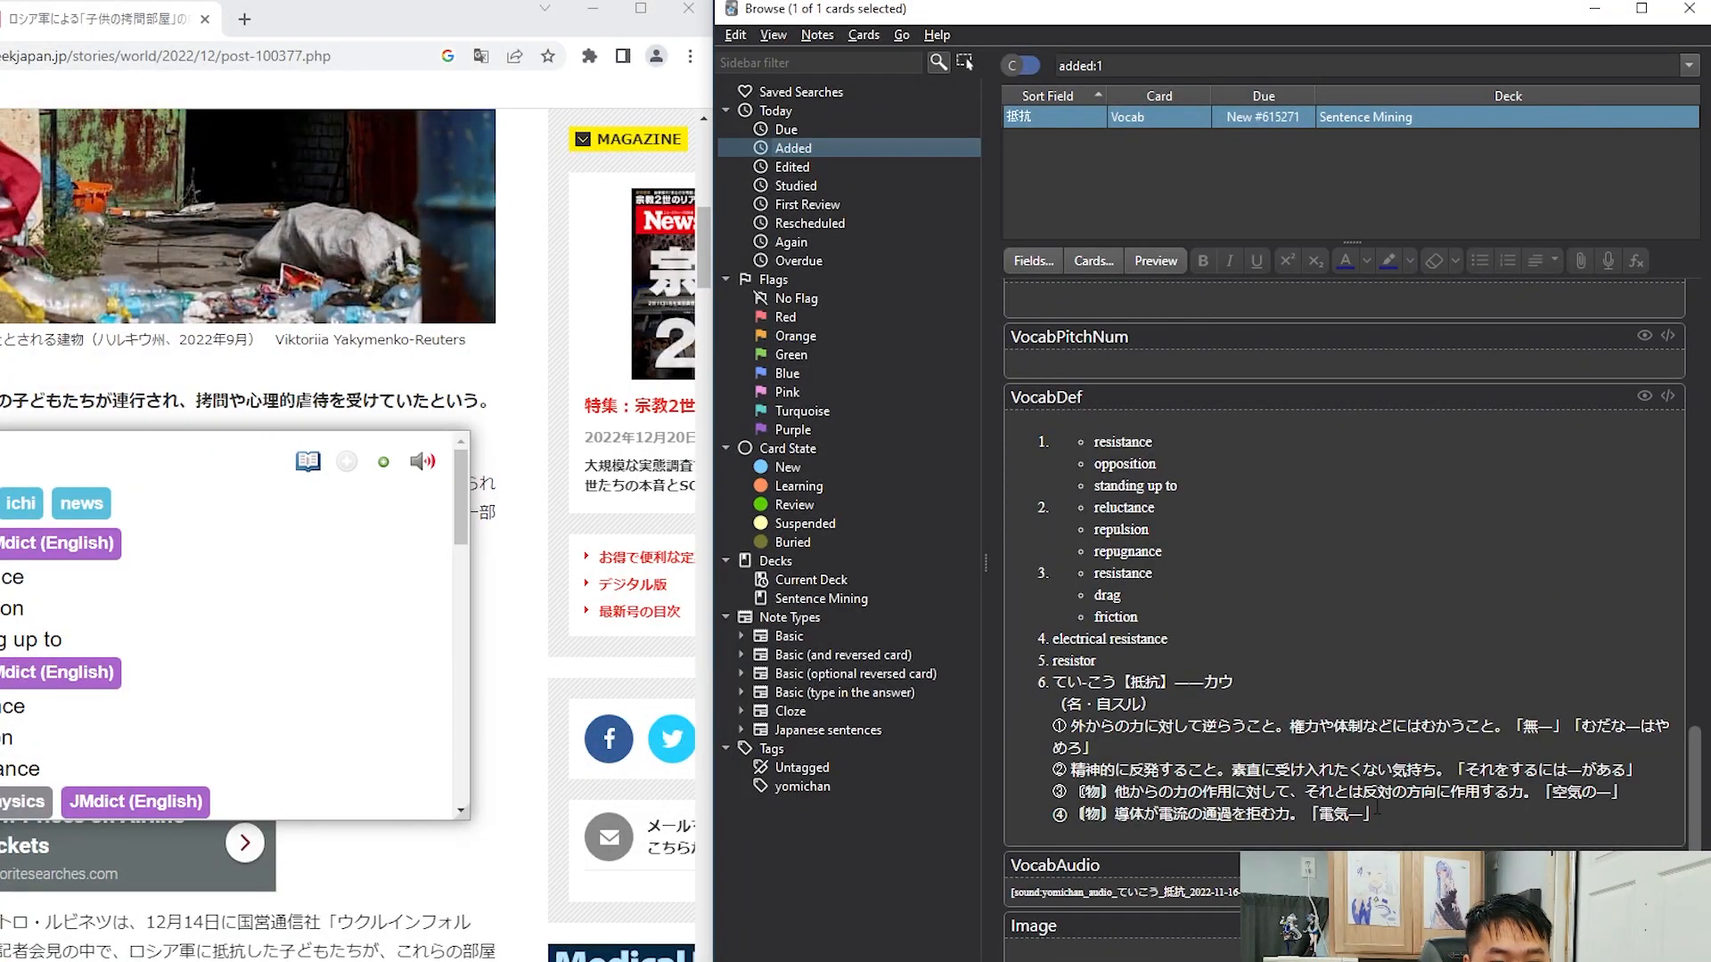
pyautogui.scroll(5, 1386, 816)
pyautogui.scroll(-4, 1273, 750)
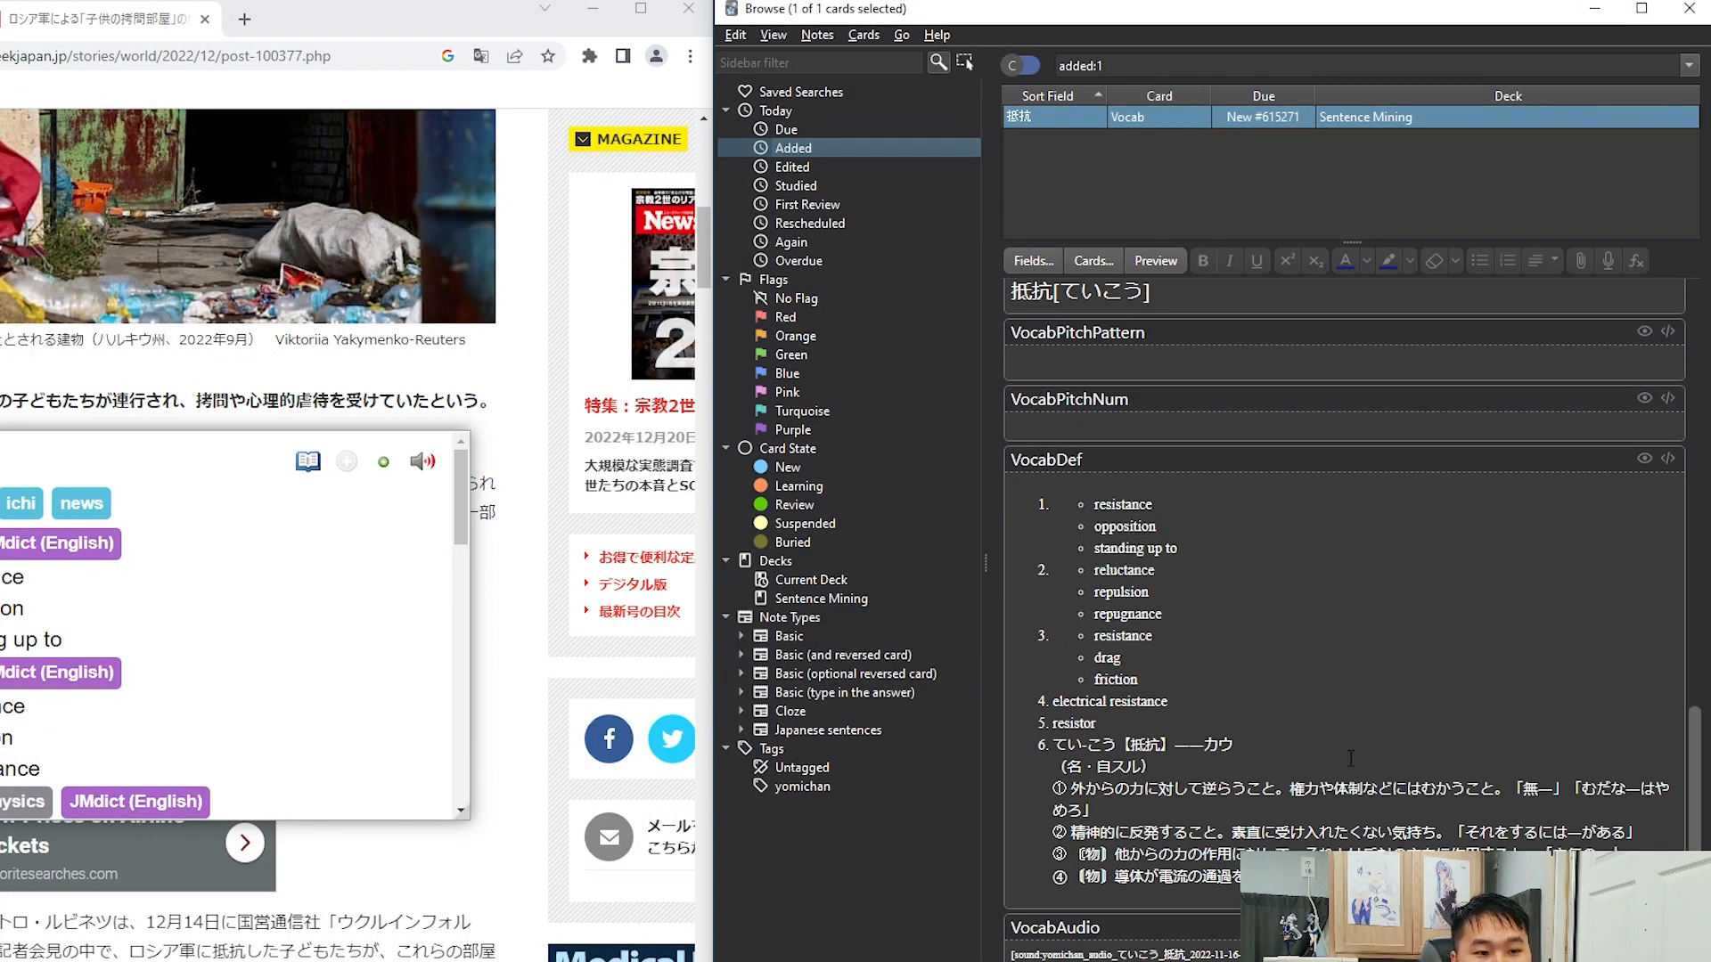
pyautogui.moveTo(1238, 882); pyautogui.dragTo(1082, 531)
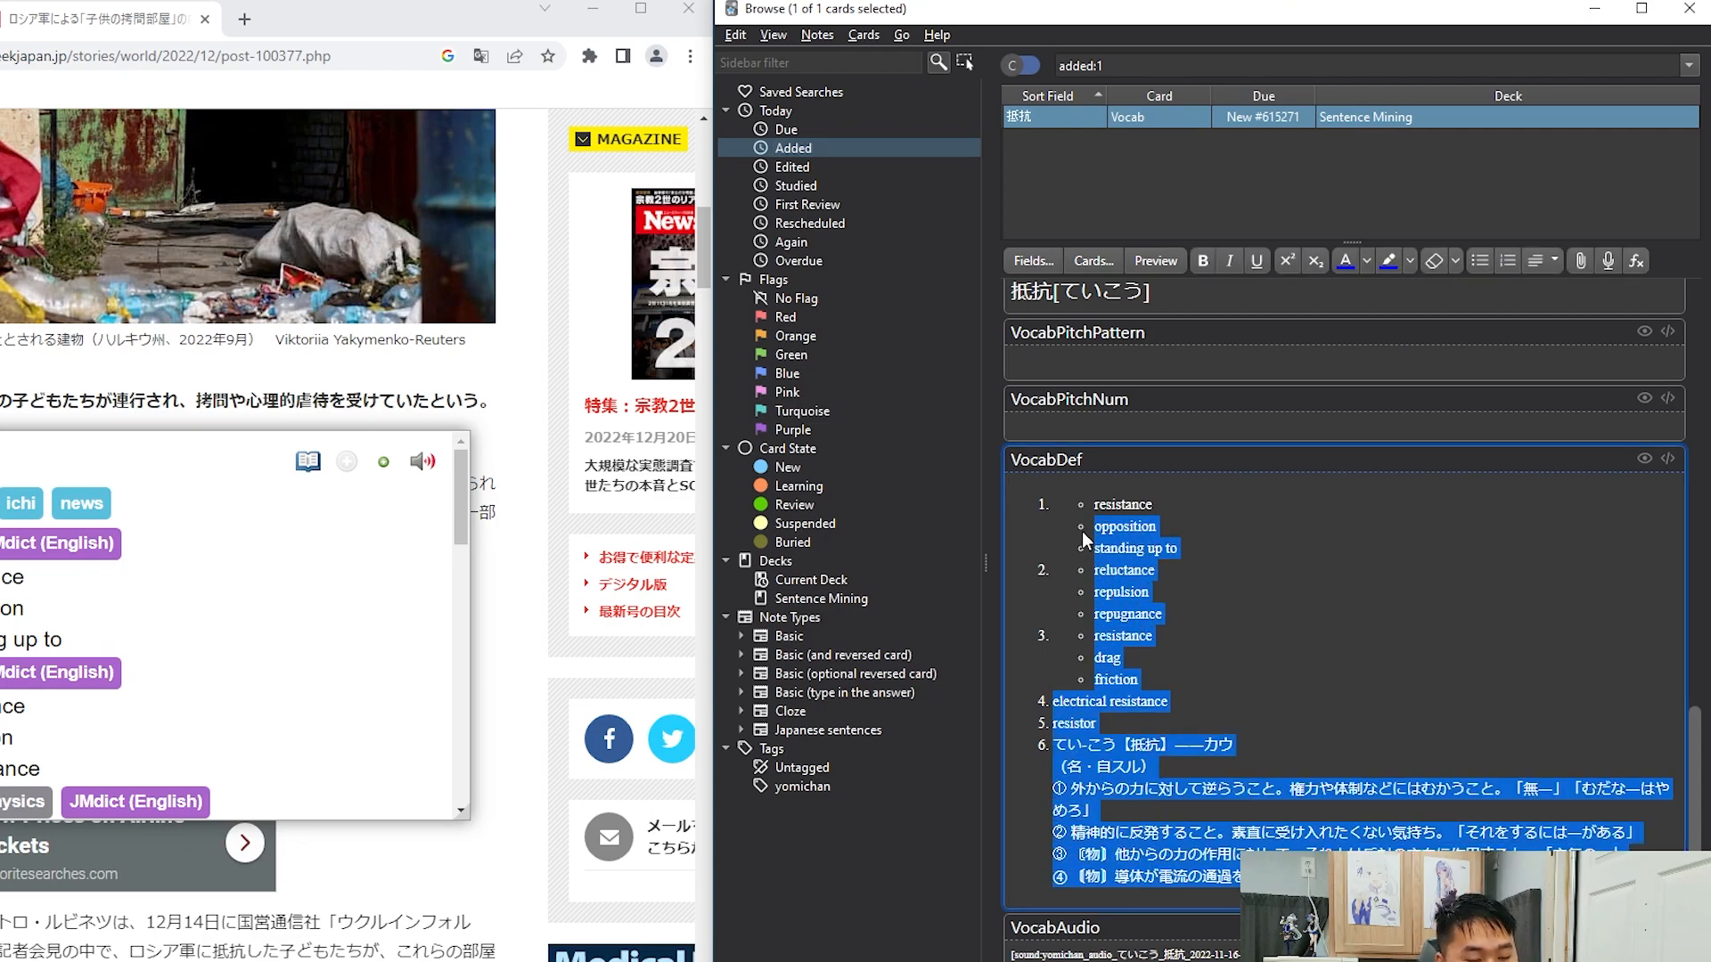
pyautogui.press('BackSpace')
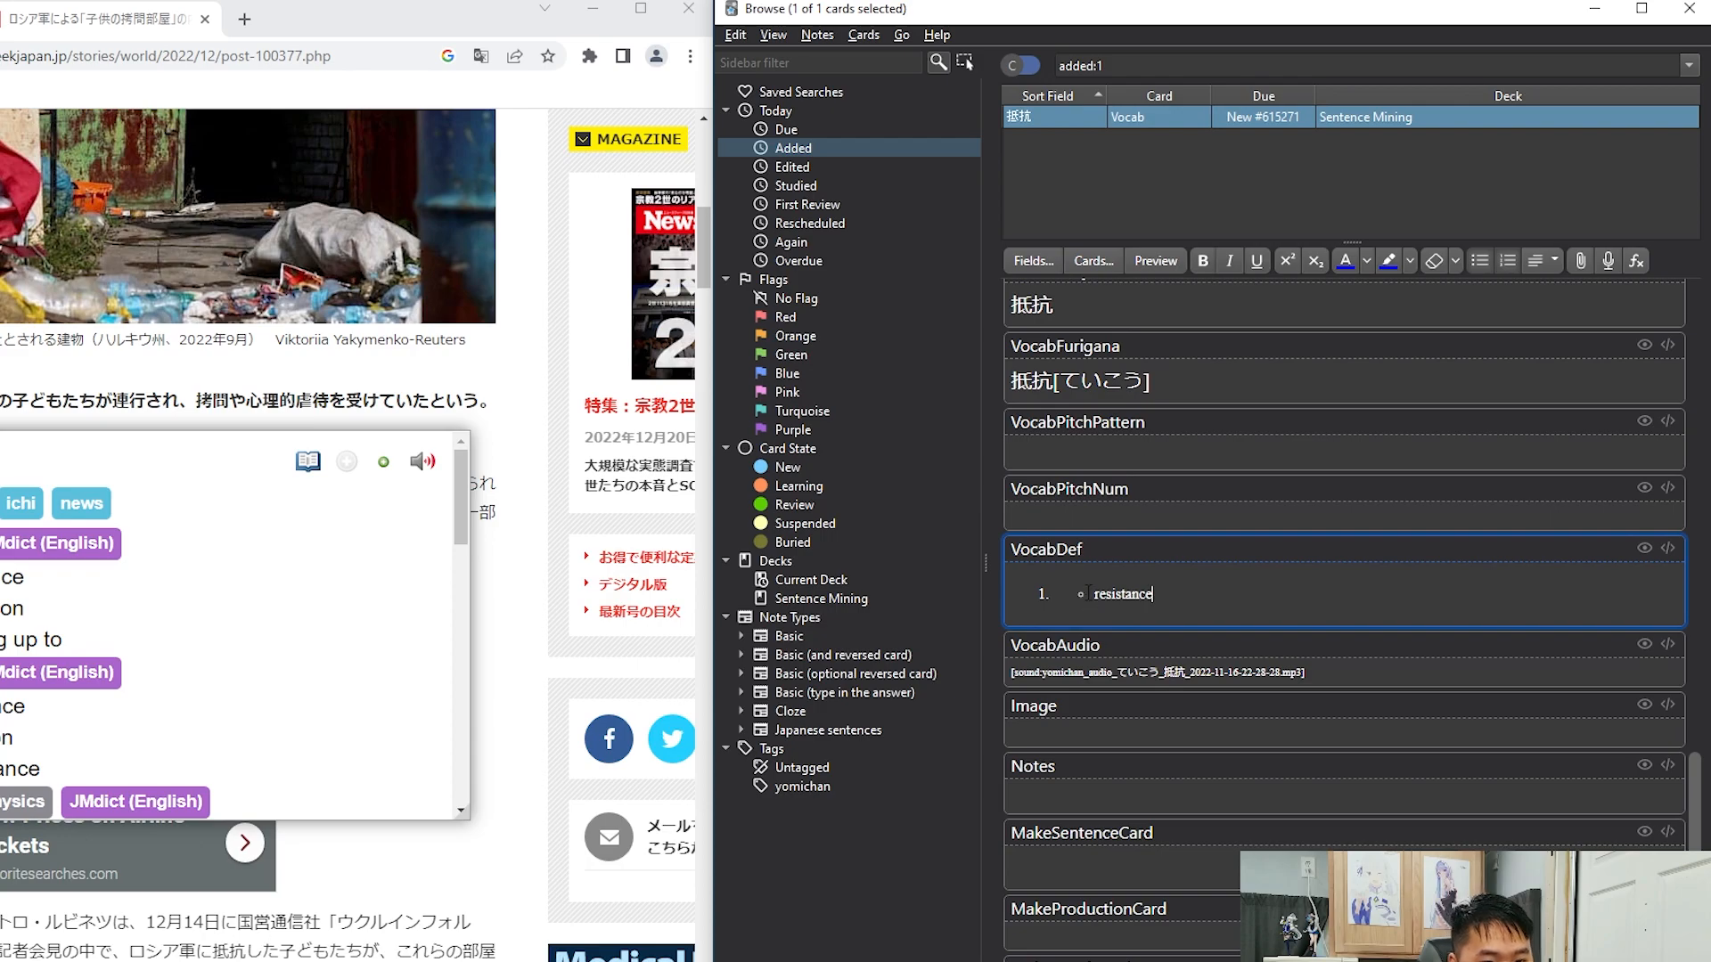
# Step: Generate the furigana in the Reading field from the 抵抗 note's Expression sentence
pyautogui.scroll(1, 1230, 623)
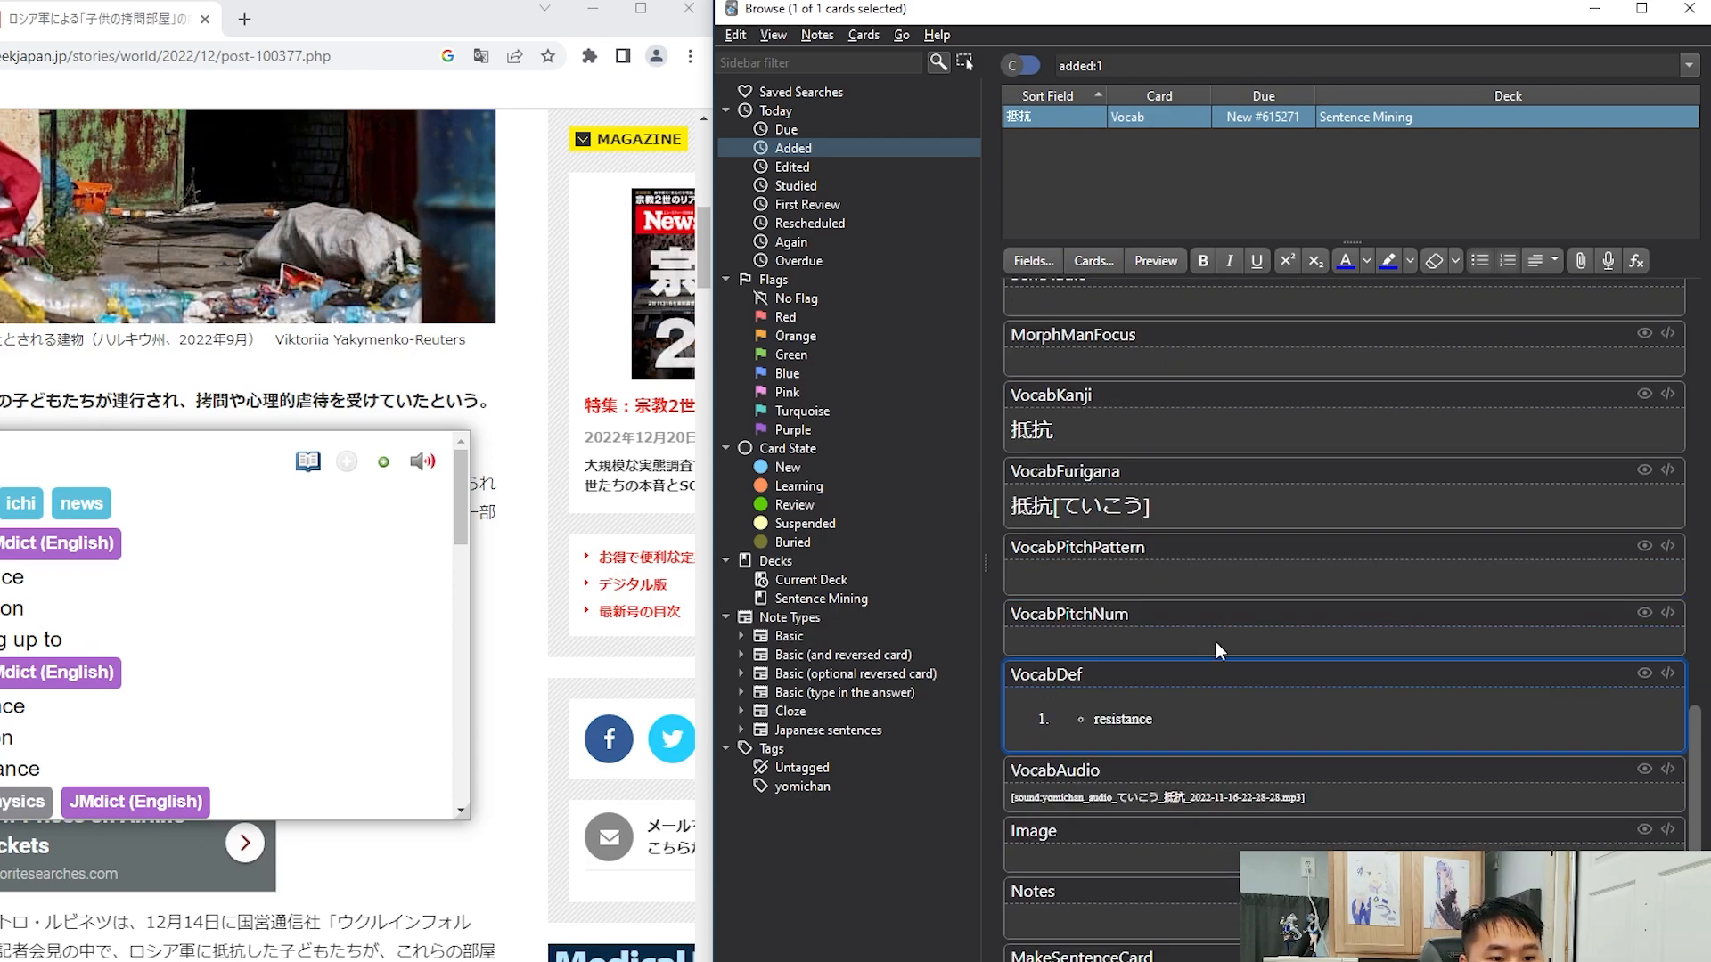
pyautogui.scroll(5, 1227, 720)
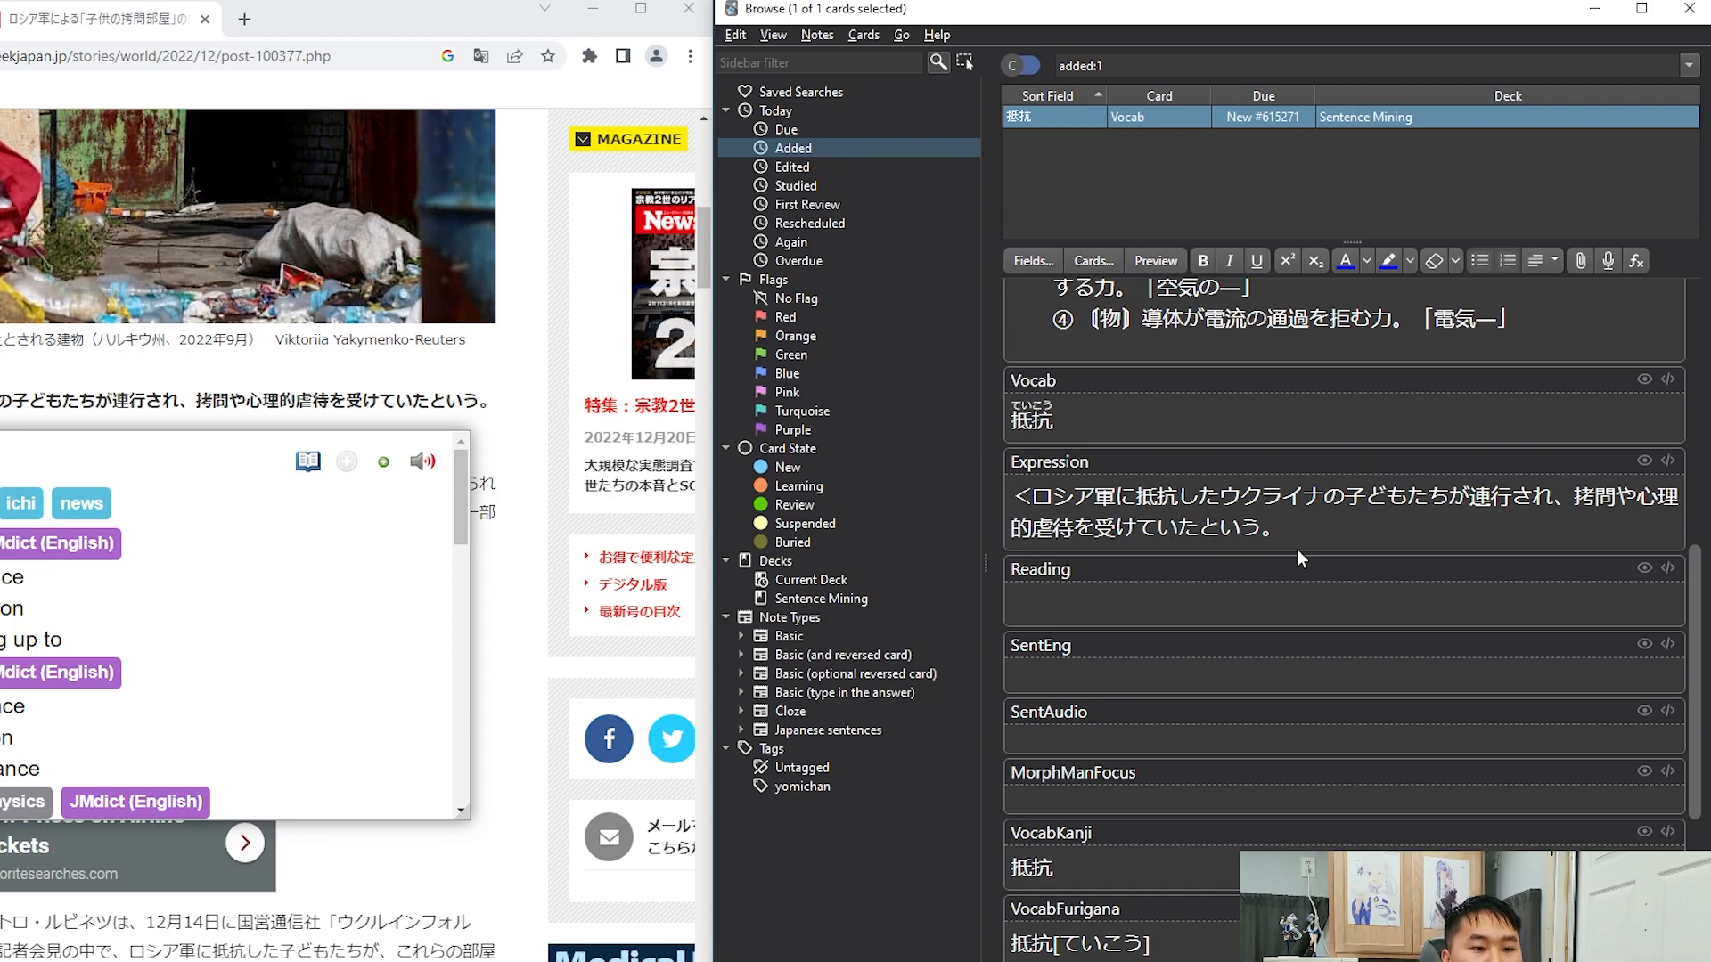
pyautogui.click(1302, 501)
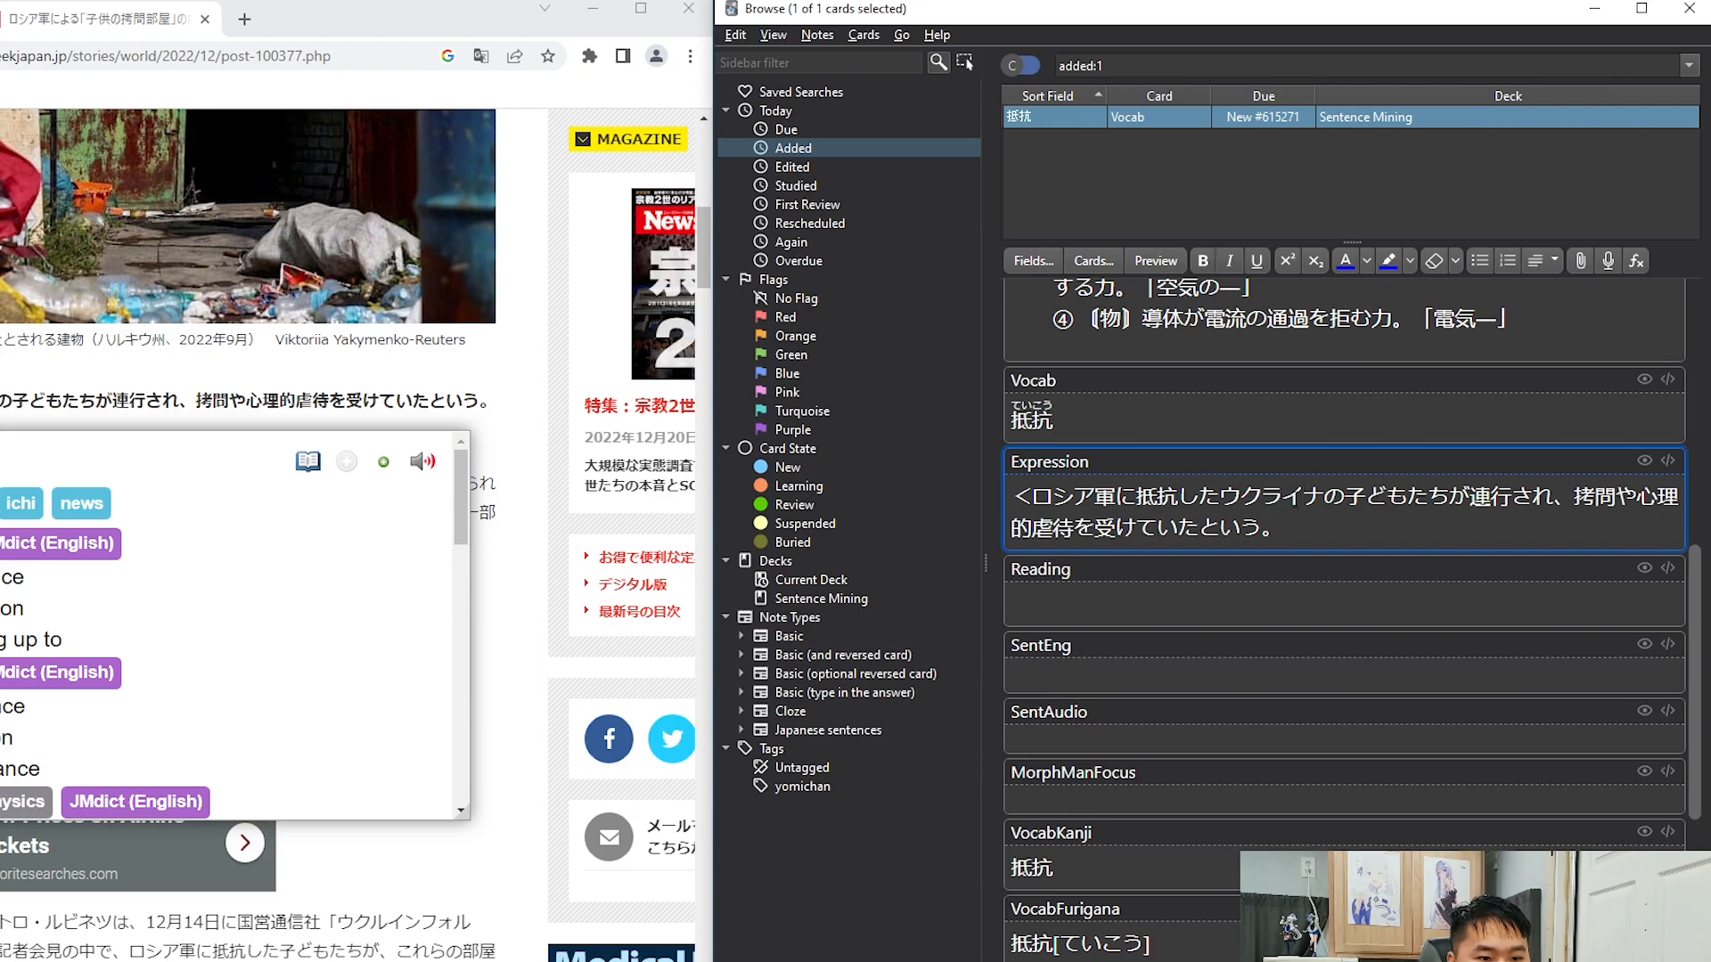
pyautogui.click(1190, 617)
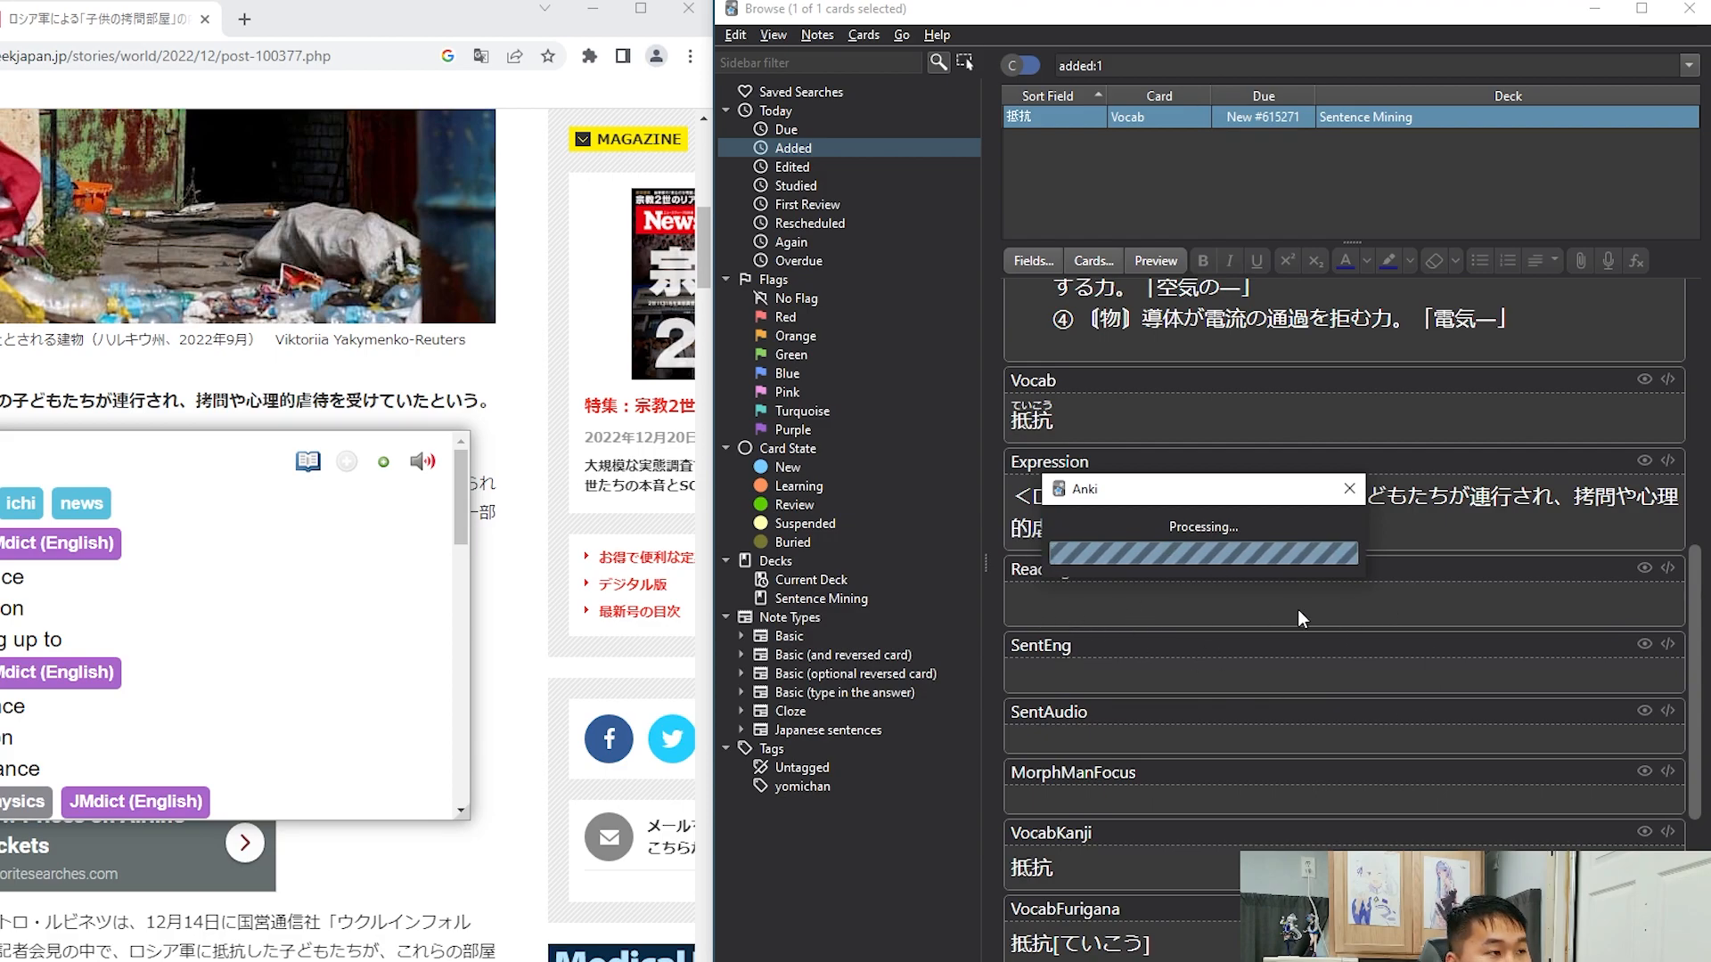
pyautogui.moveTo(1147, 498); pyautogui.dragTo(793, 463)
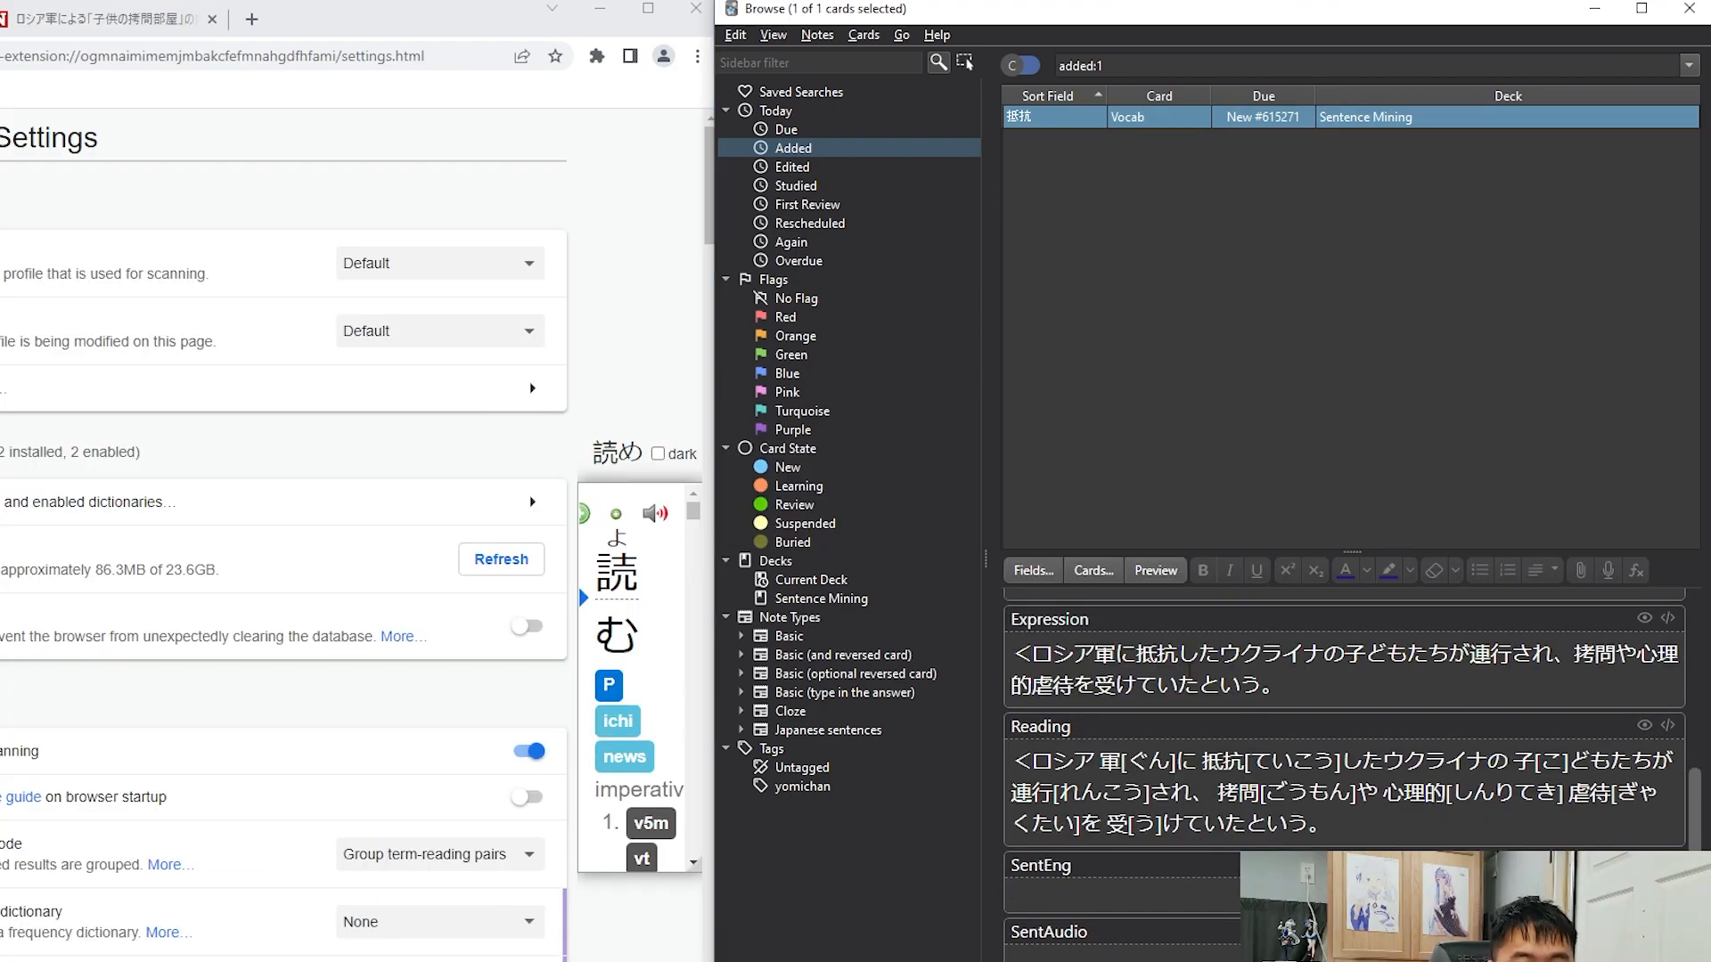
# Step: Clear the Reading field and regenerate its furigana from the Expression sentence
pyautogui.click(1184, 670)
pyautogui.click(1208, 768)
pyautogui.click(1222, 682)
pyautogui.moveTo(1338, 826); pyautogui.dragTo(1010, 757)
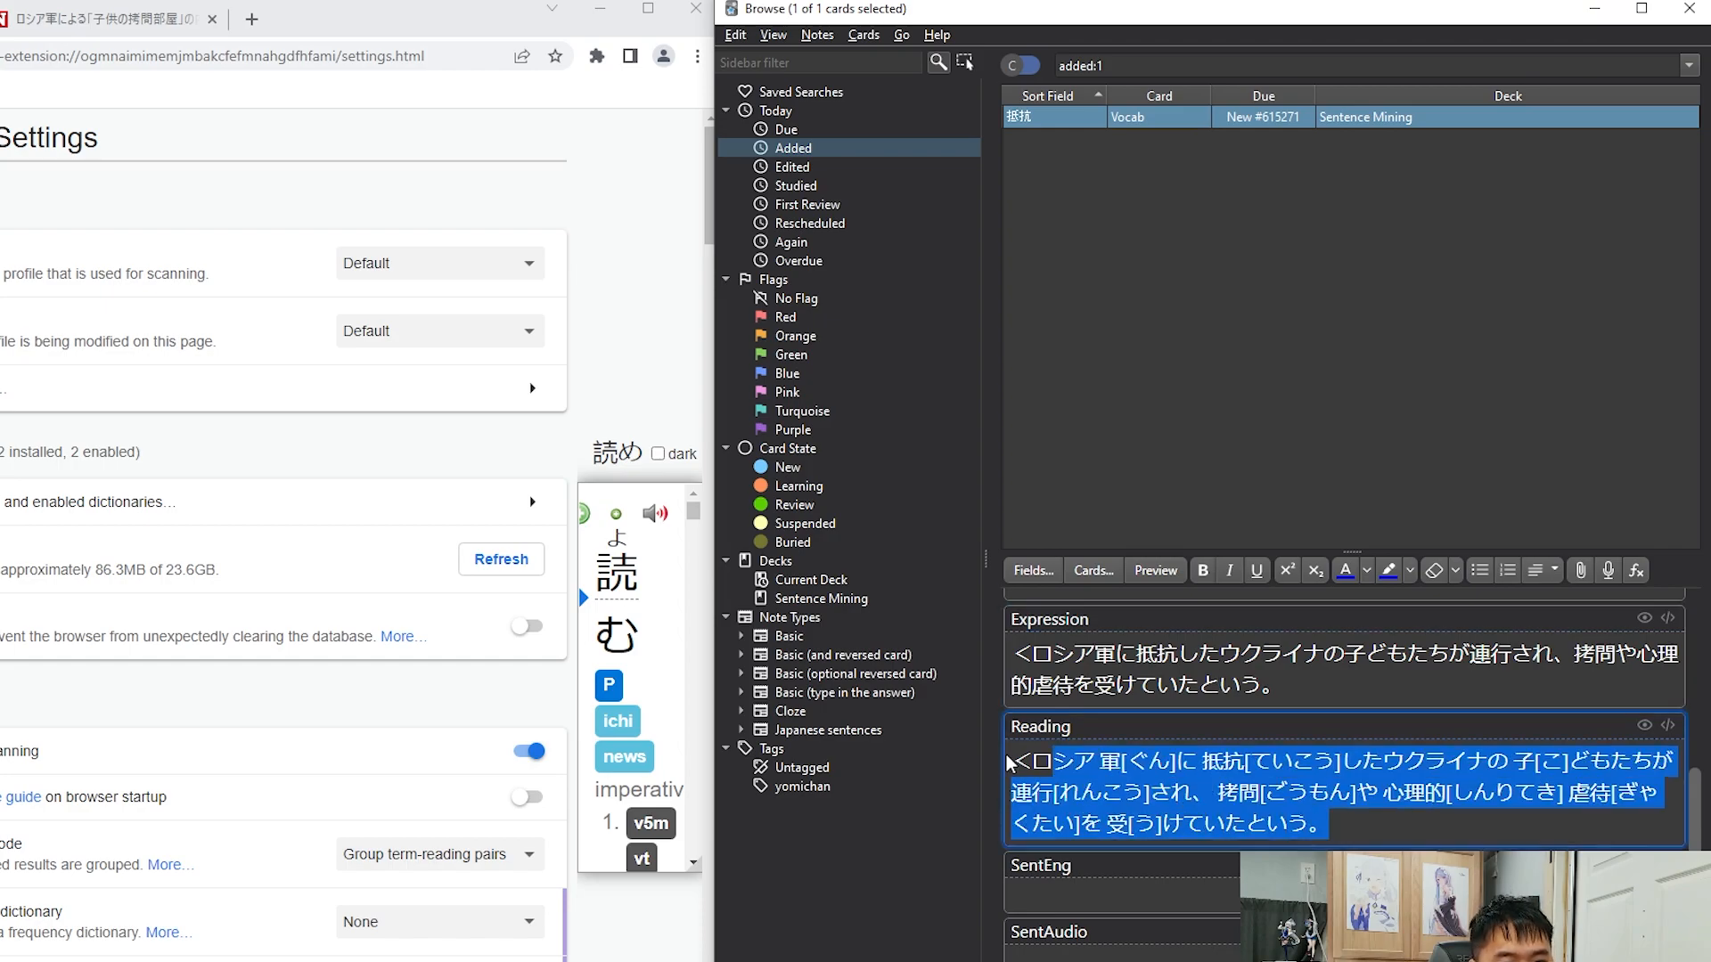
pyautogui.press('BackSpace')
pyautogui.click(1156, 684)
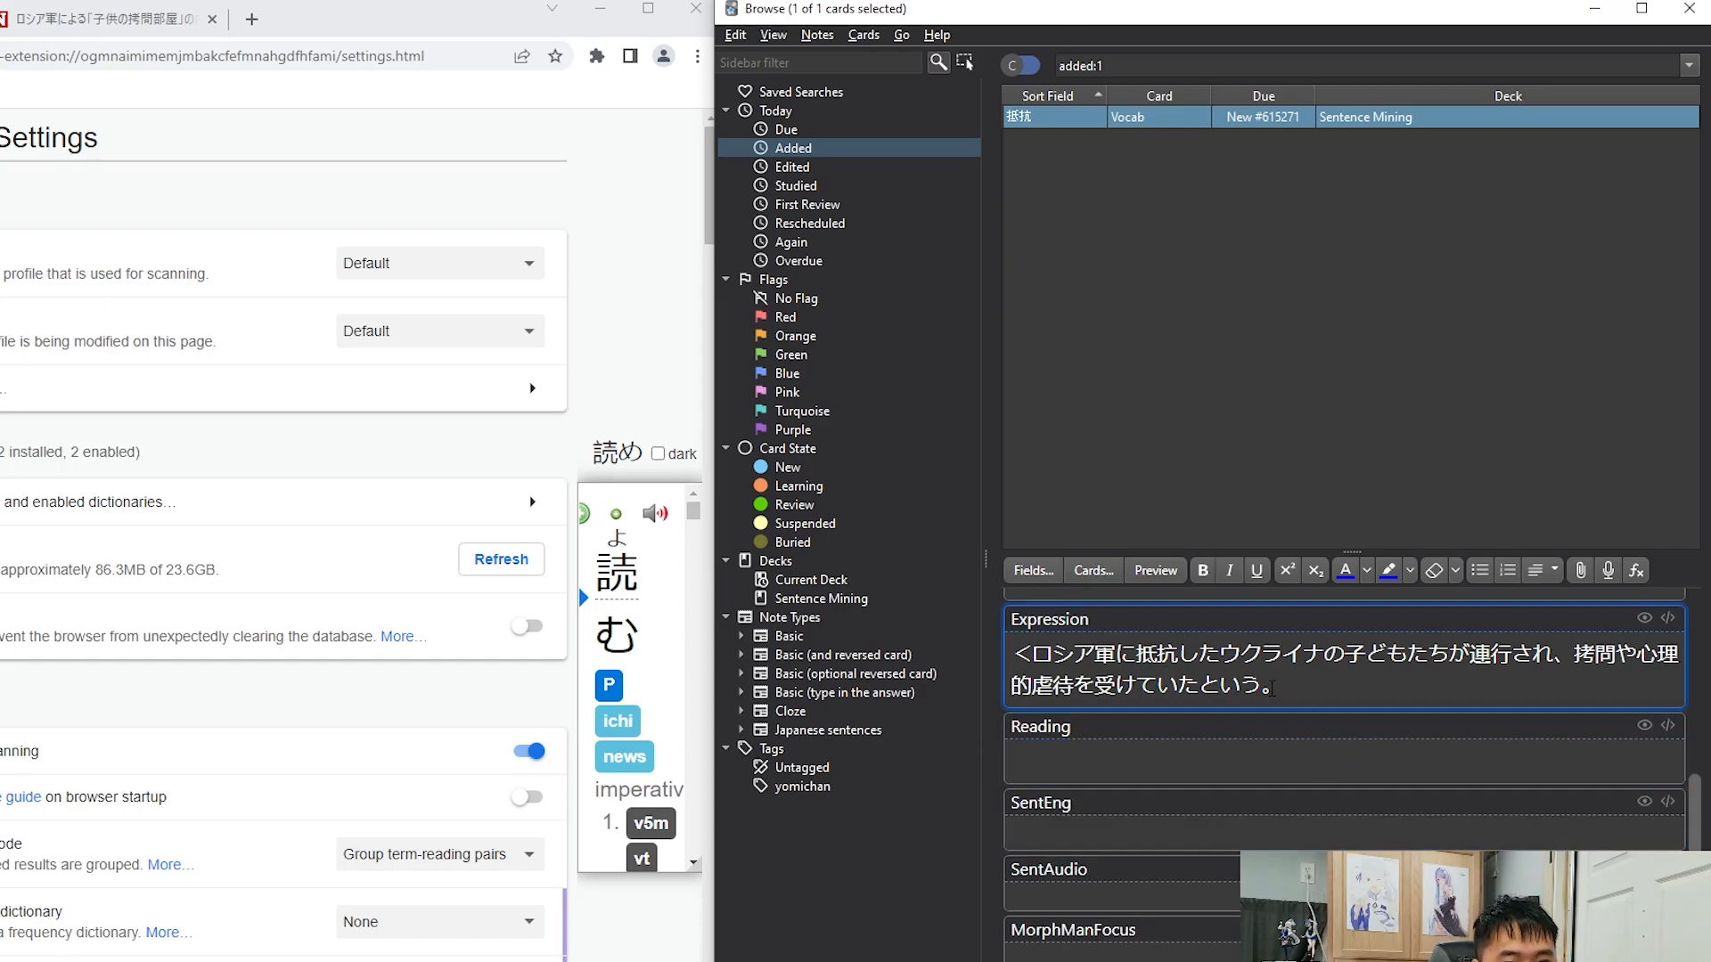
pyautogui.click(1286, 694)
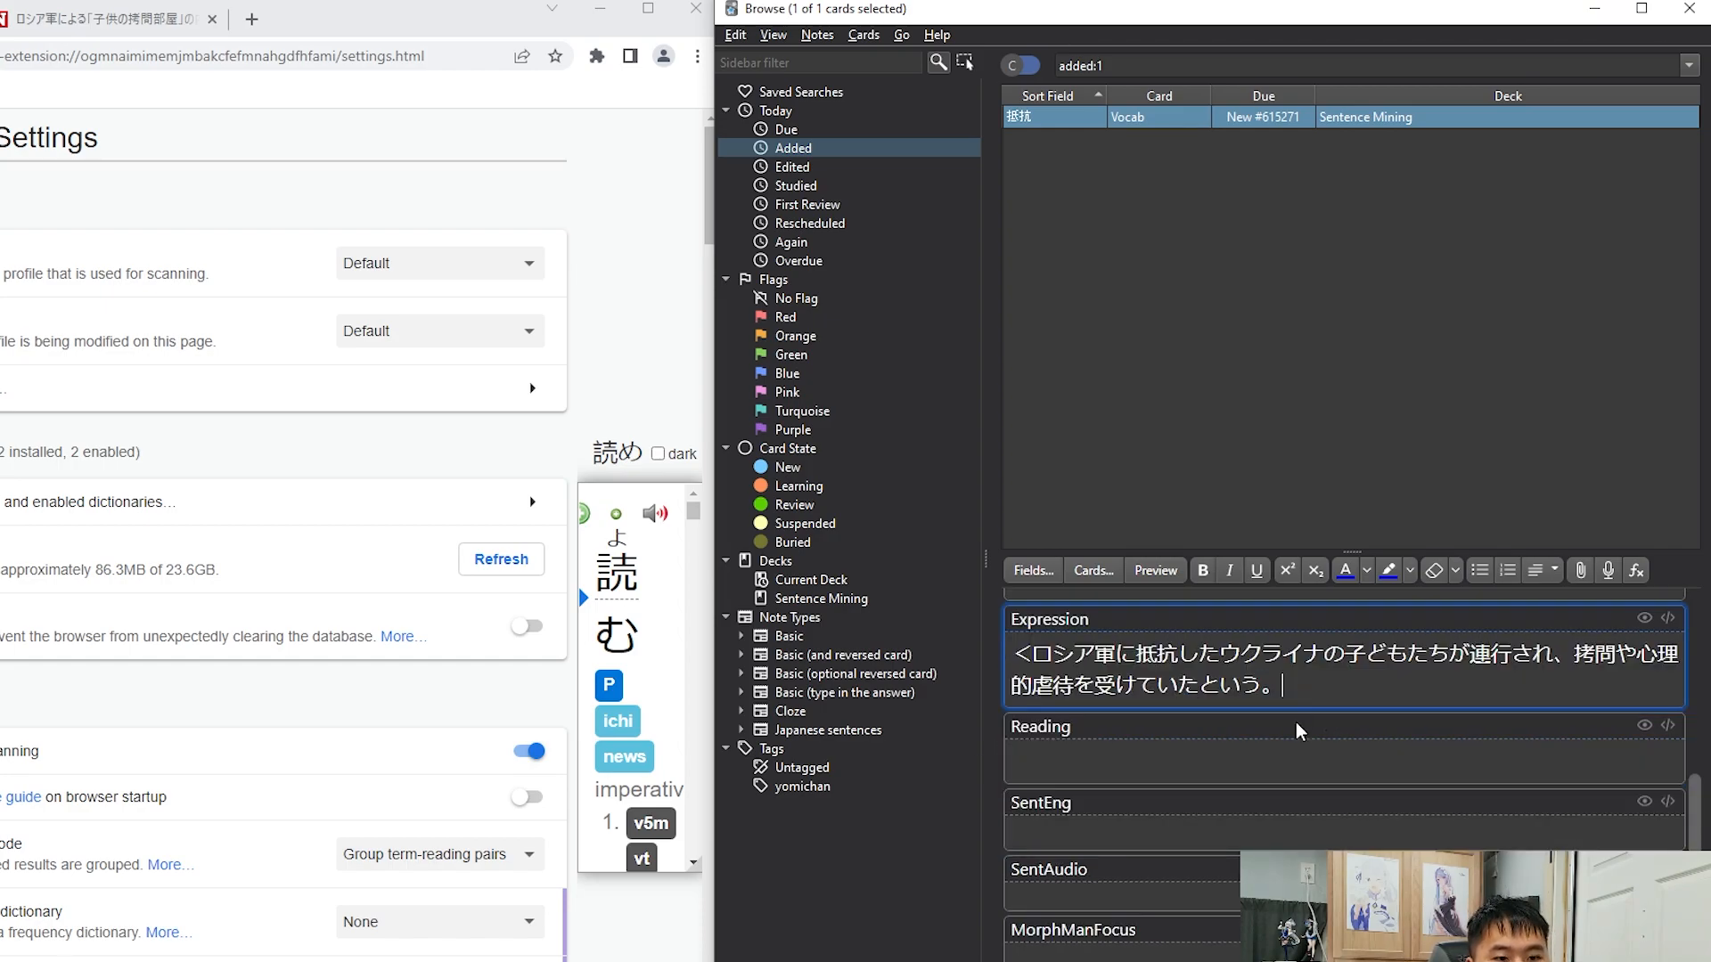
pyautogui.click(1272, 741)
# Step: Empty the Reading field once more and refill it with furigana generated from the Expression field
pyautogui.moveTo(1332, 823); pyautogui.dragTo(1008, 759)
pyautogui.press('BackSpace')
pyautogui.click(1139, 661)
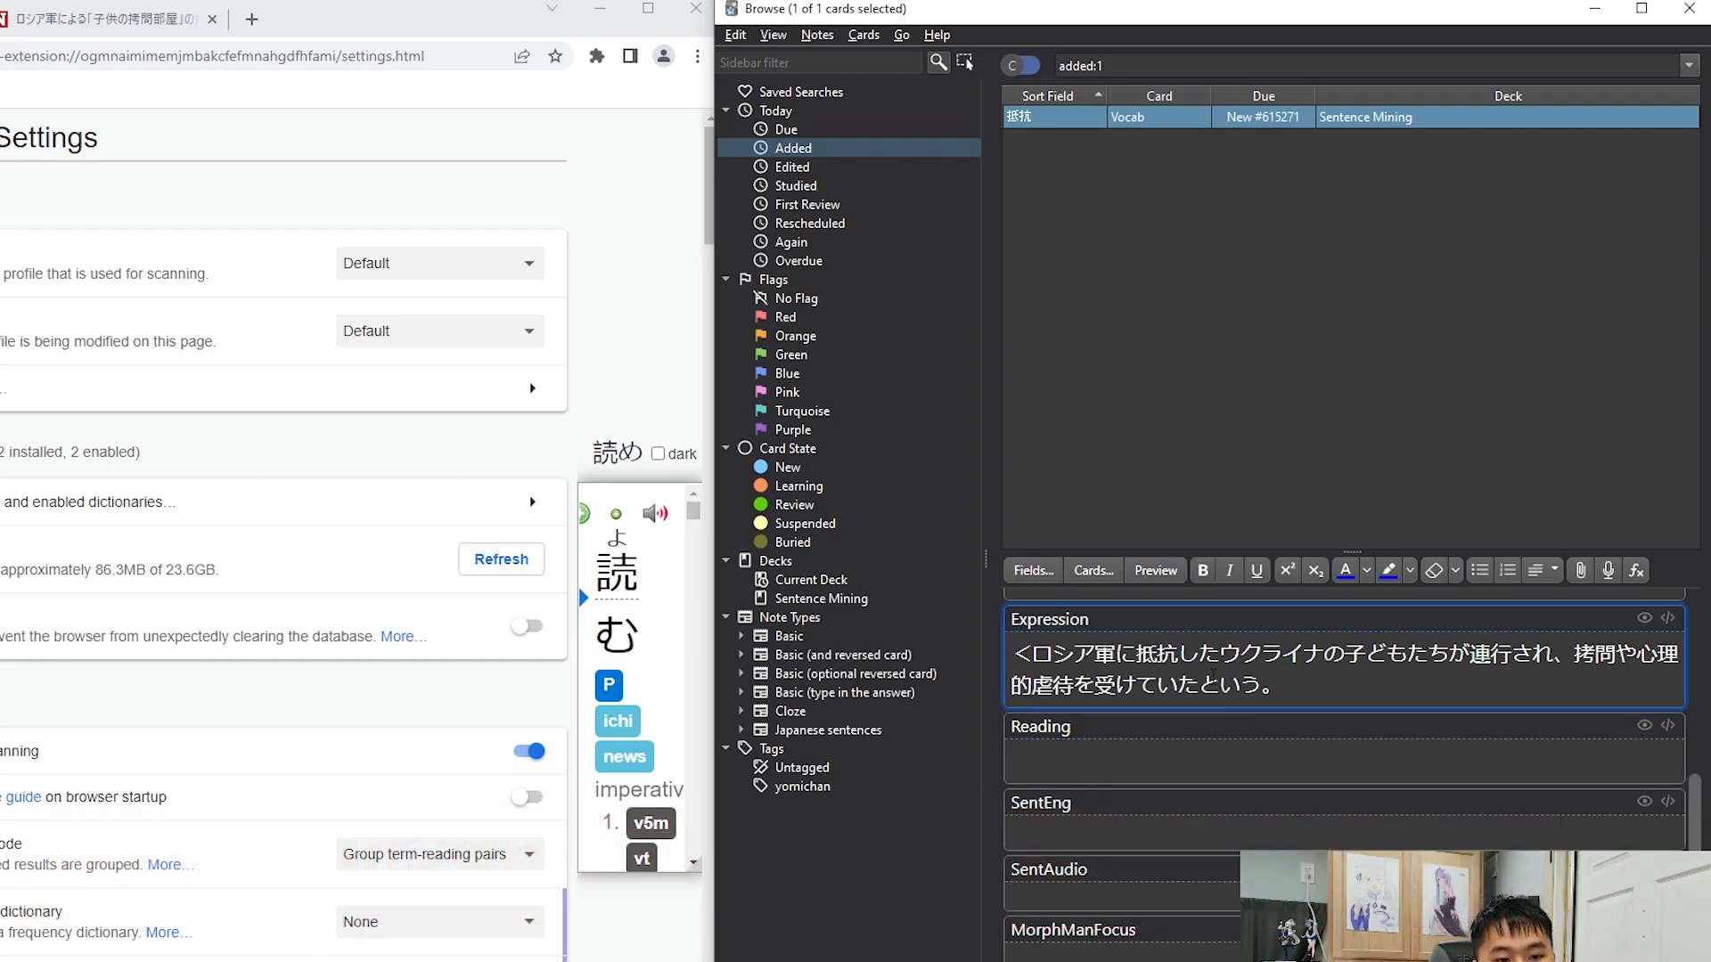
pyautogui.click(1207, 784)
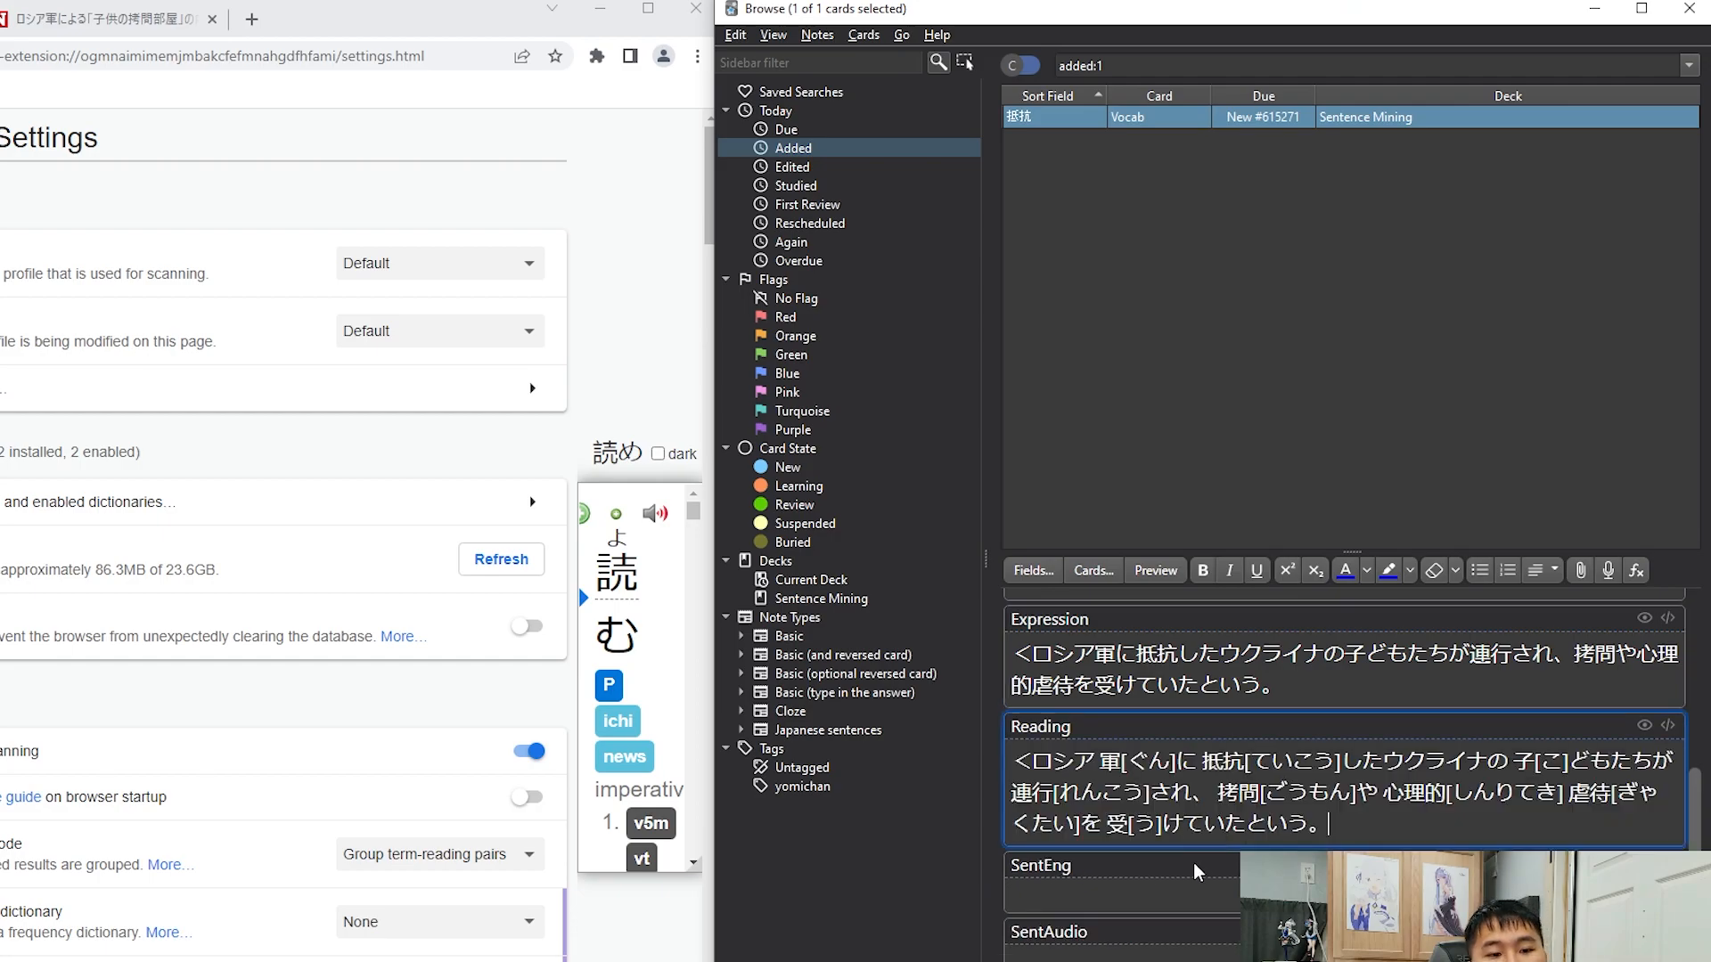
# Step: Examine the generated furigana for 抵抗 in the Reading field and review the note's other fields
pyautogui.moveTo(1334, 829); pyautogui.dragTo(947, 770)
pyautogui.click(1224, 765)
pyautogui.doubleClick(1258, 760)
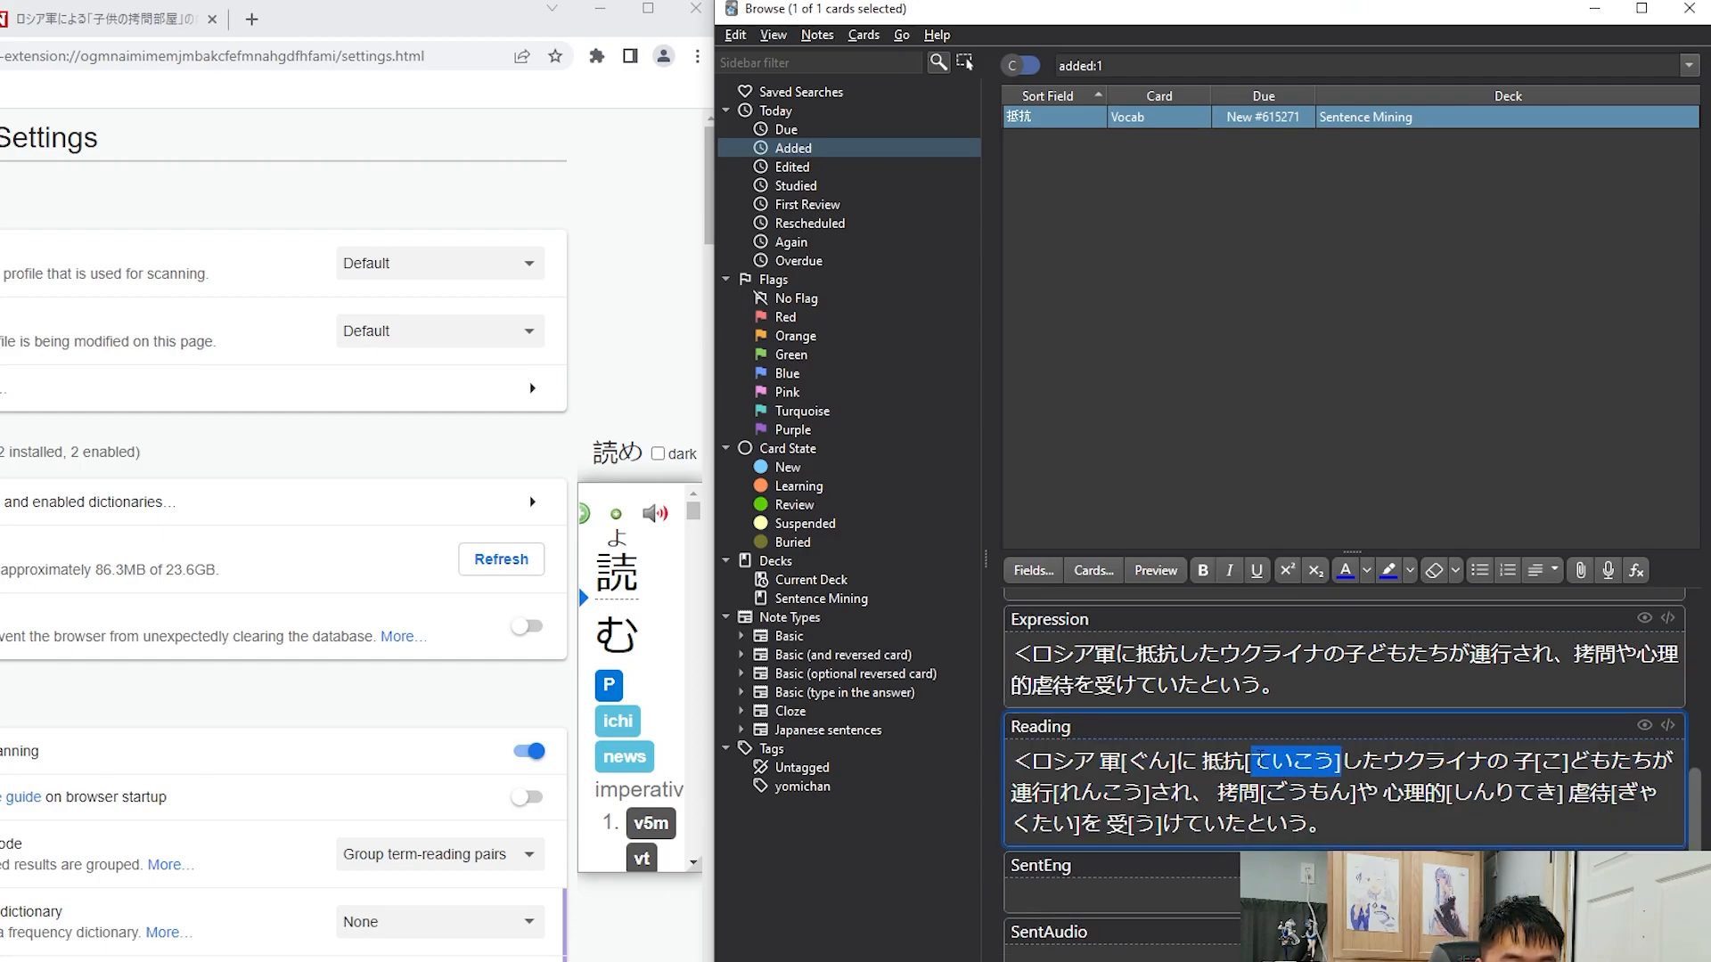
pyautogui.press('Right')
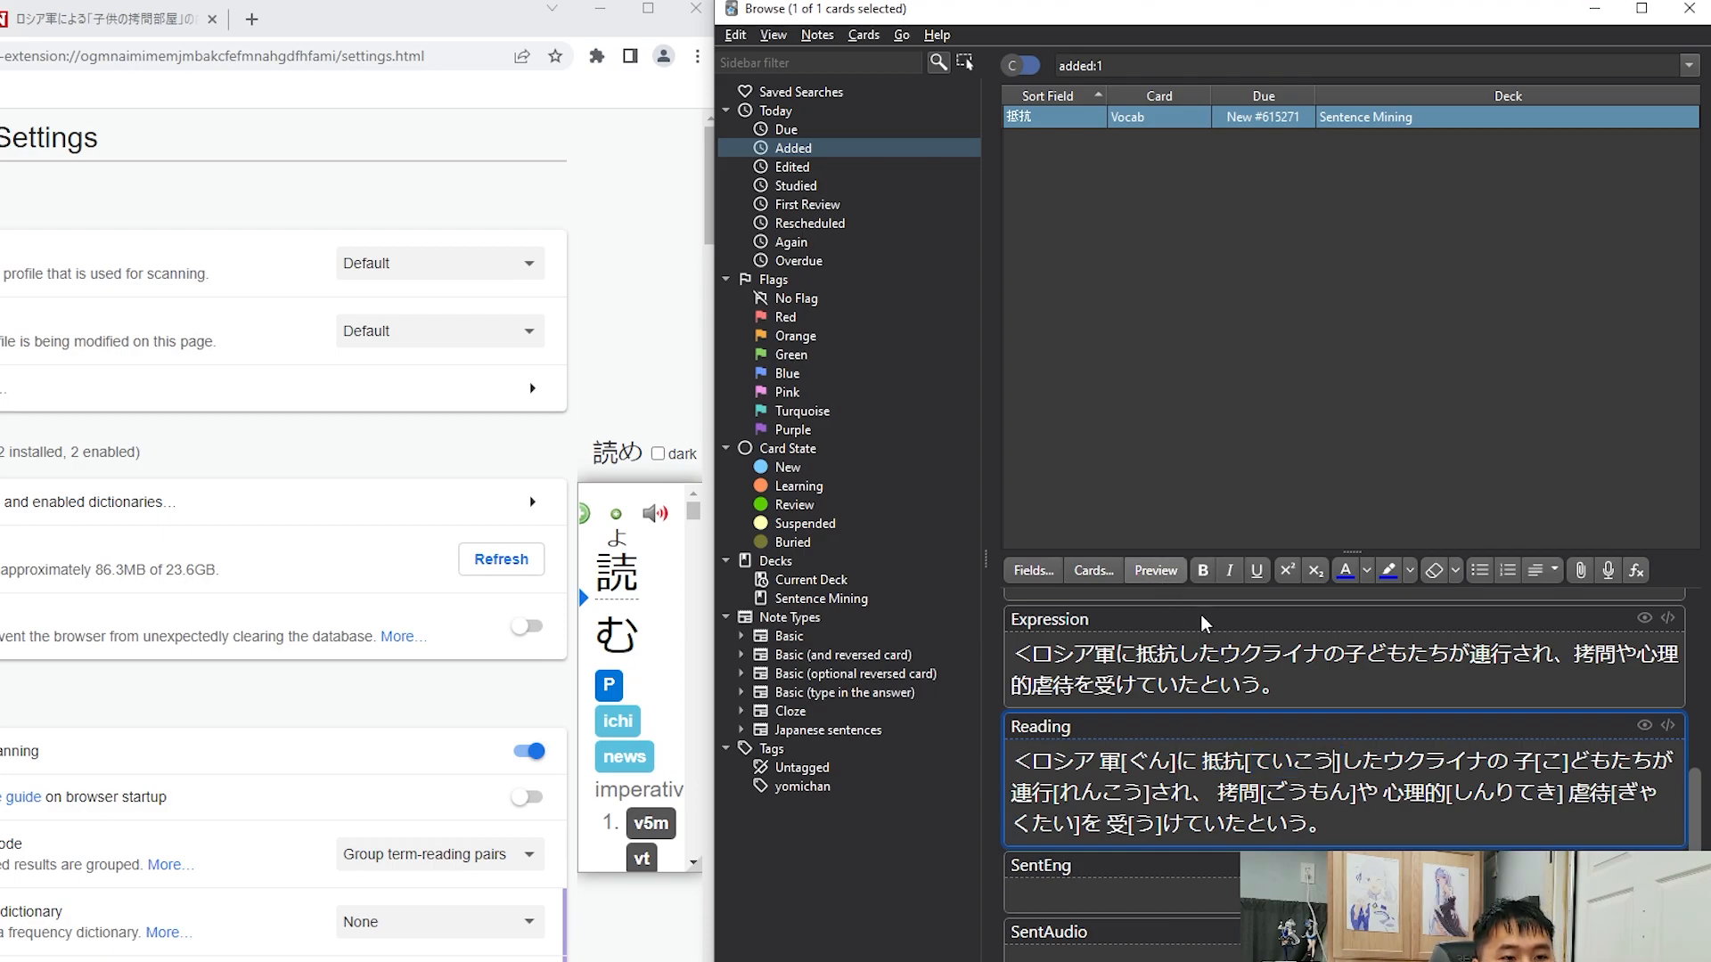
pyautogui.scroll(-4, 1248, 713)
pyautogui.scroll(2, 1304, 766)
pyautogui.scroll(-6, 1292, 776)
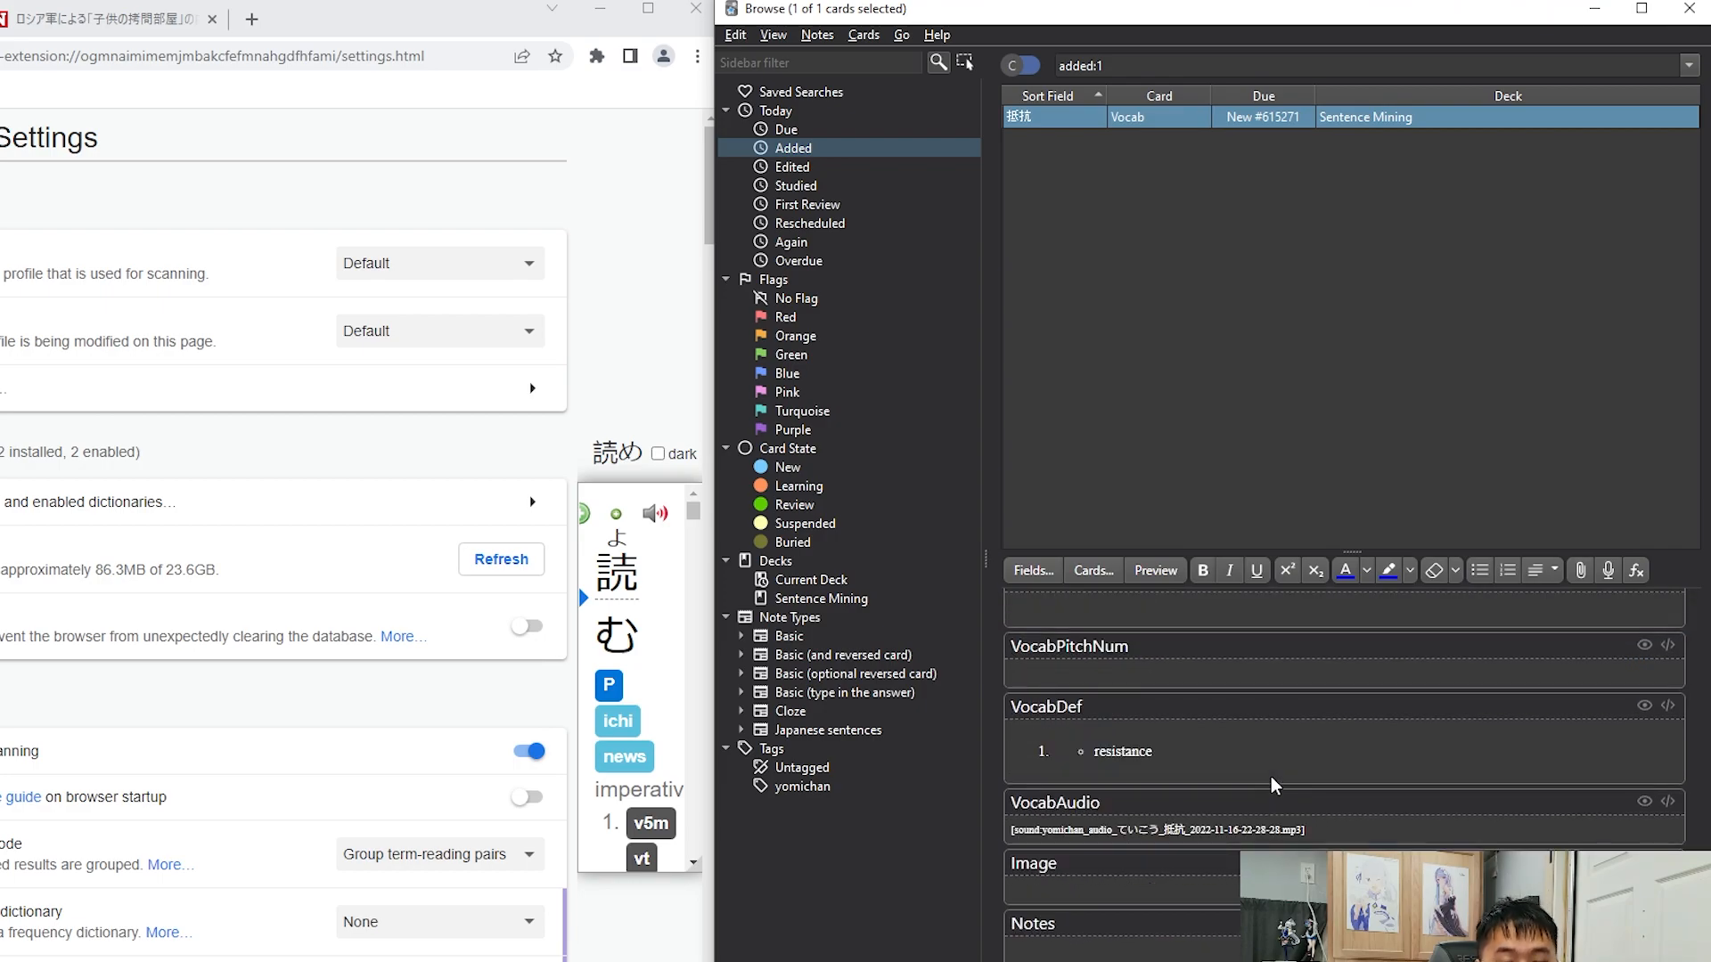
pyautogui.scroll(1, 1273, 776)
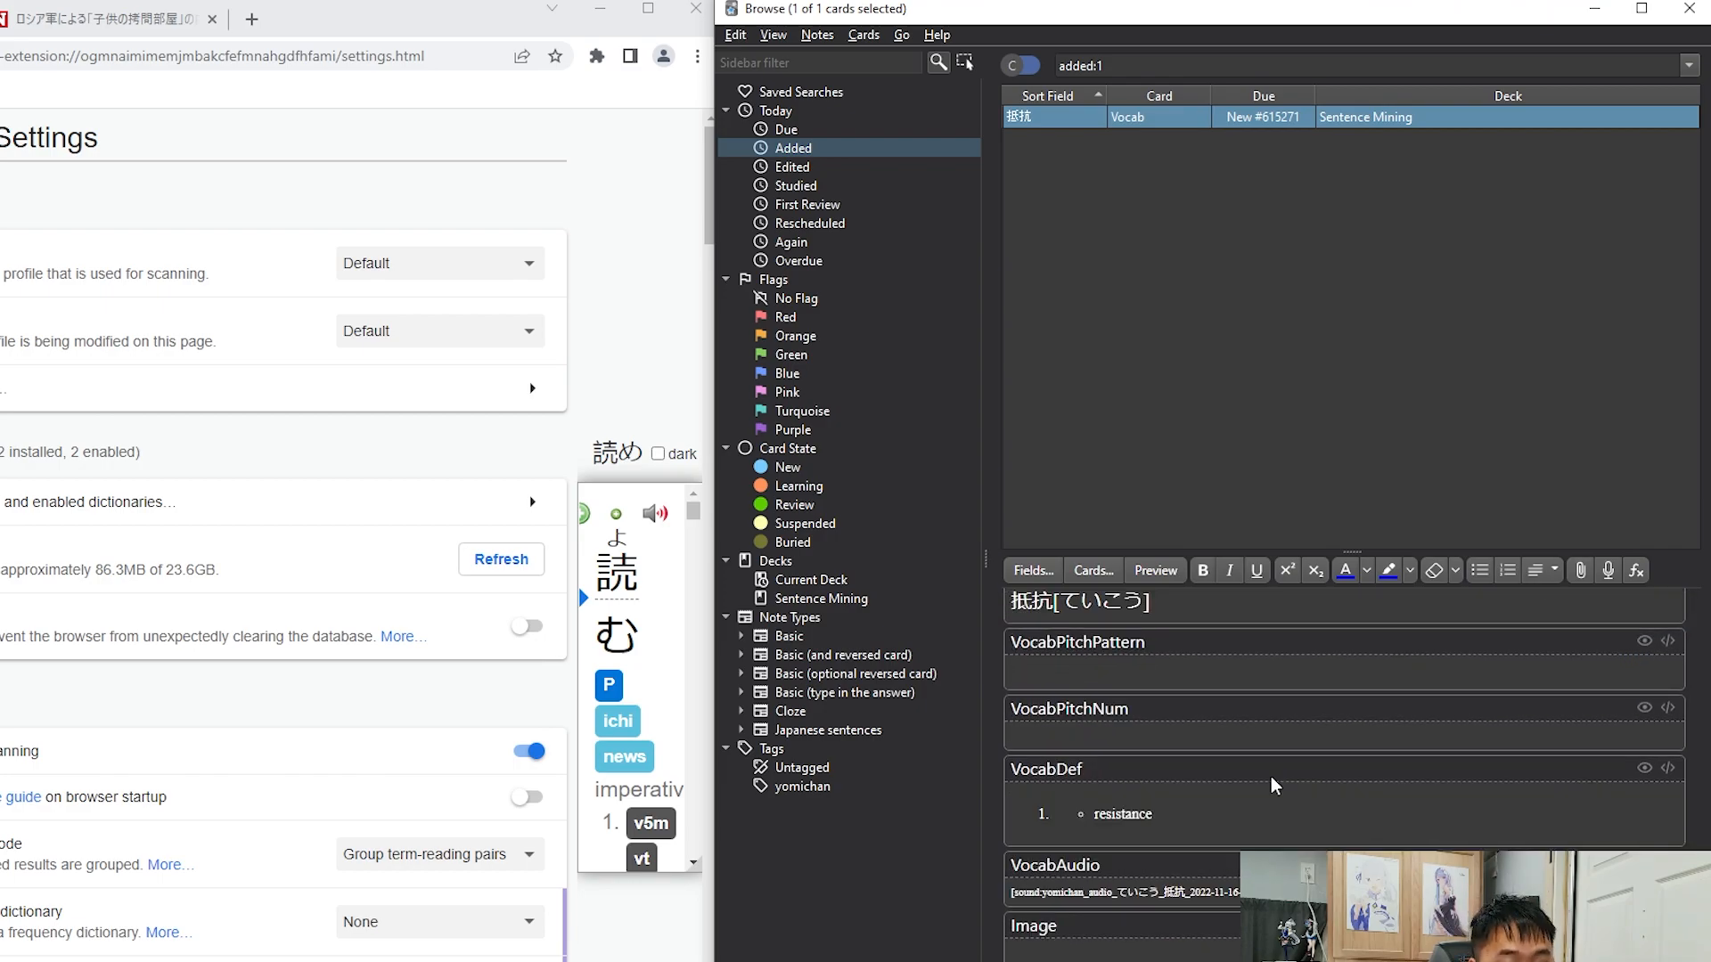
pyautogui.scroll(12, 1272, 784)
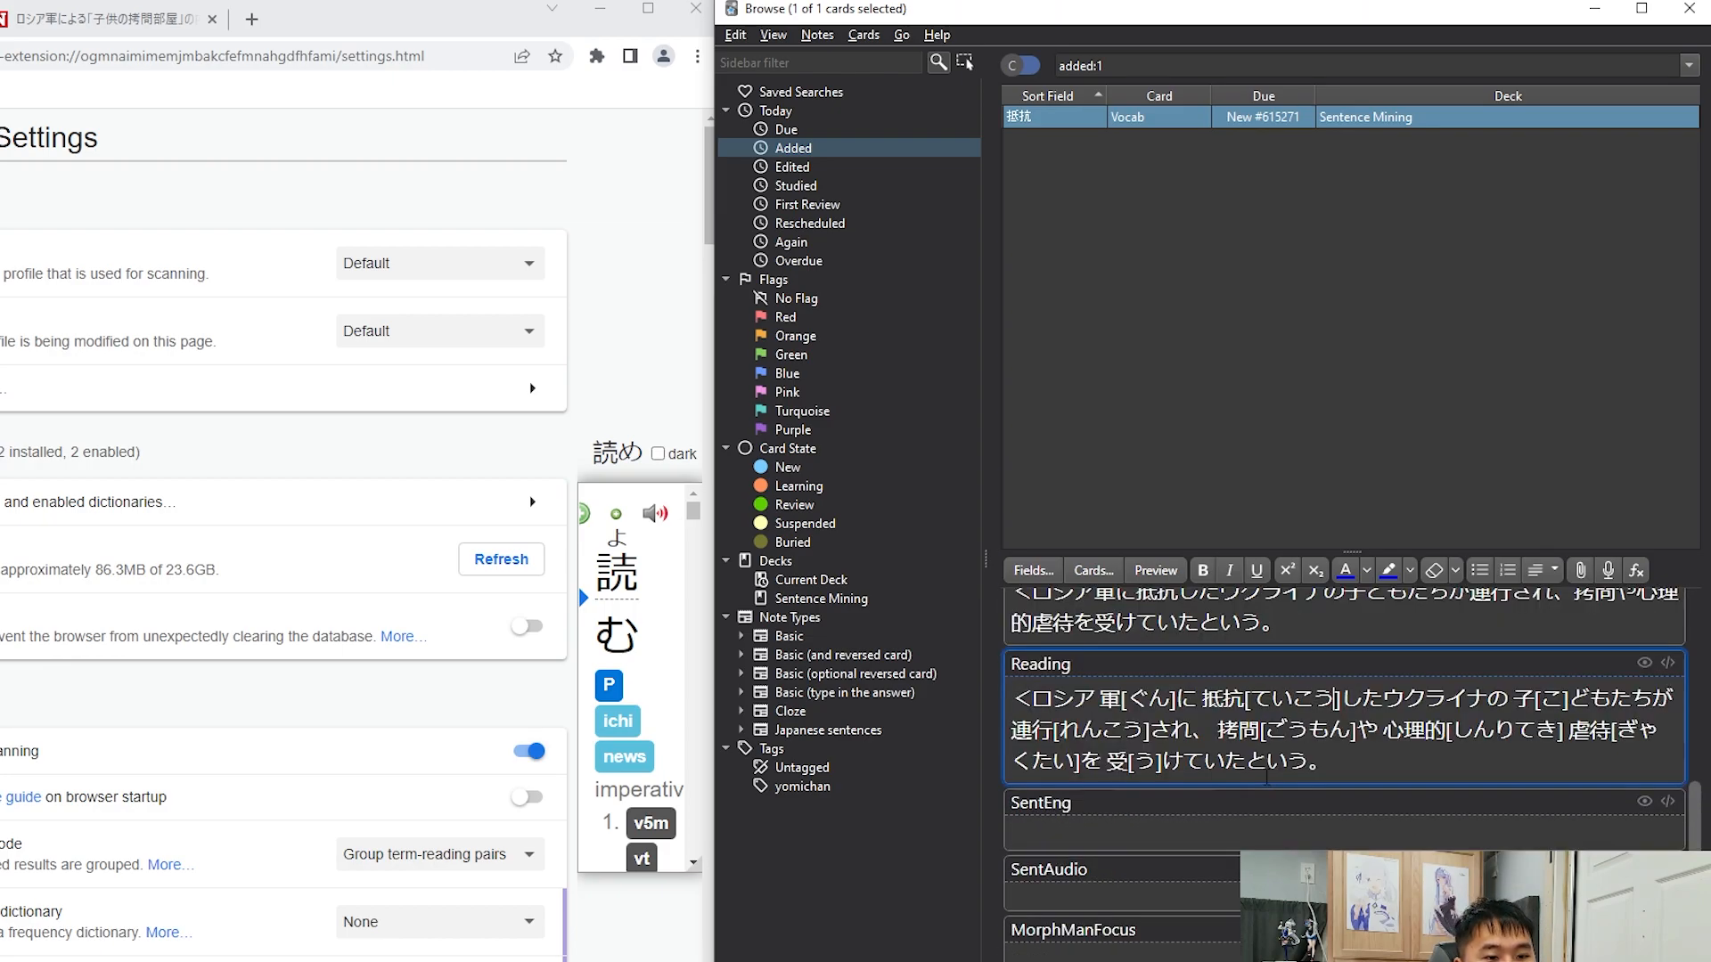
pyautogui.scroll(2, 1266, 774)
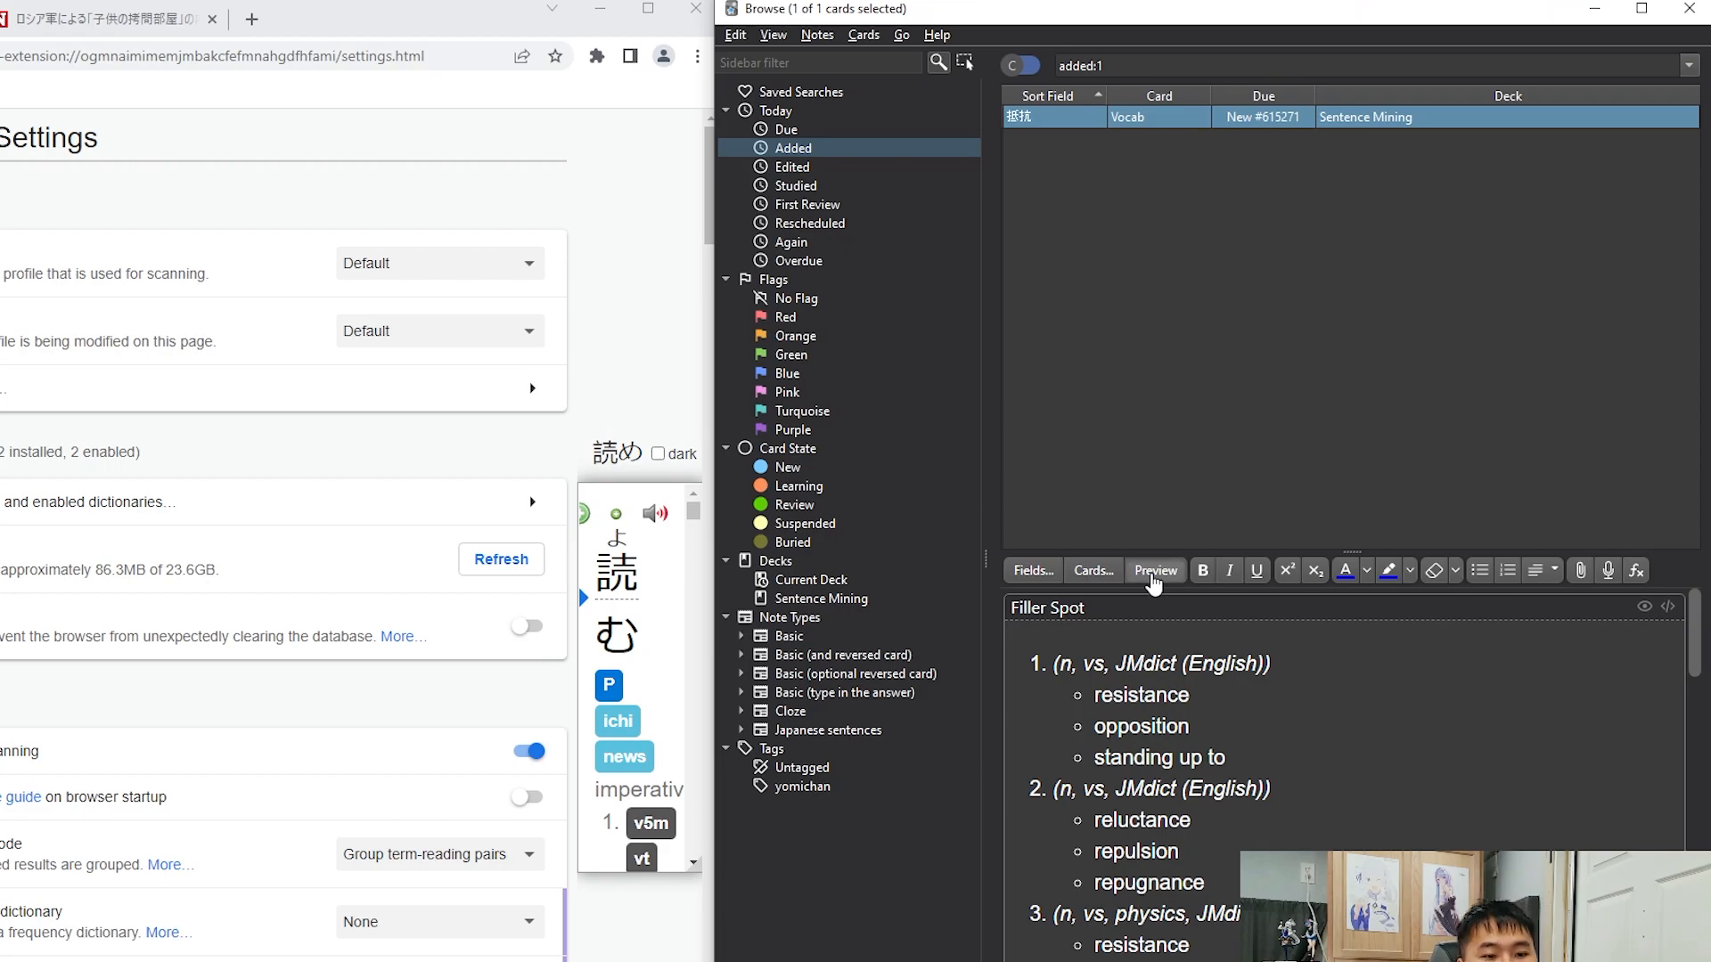
# Step: Preview the 抵抗 card in an enlarged preview window moved clear of the note editor
pyautogui.click(1154, 572)
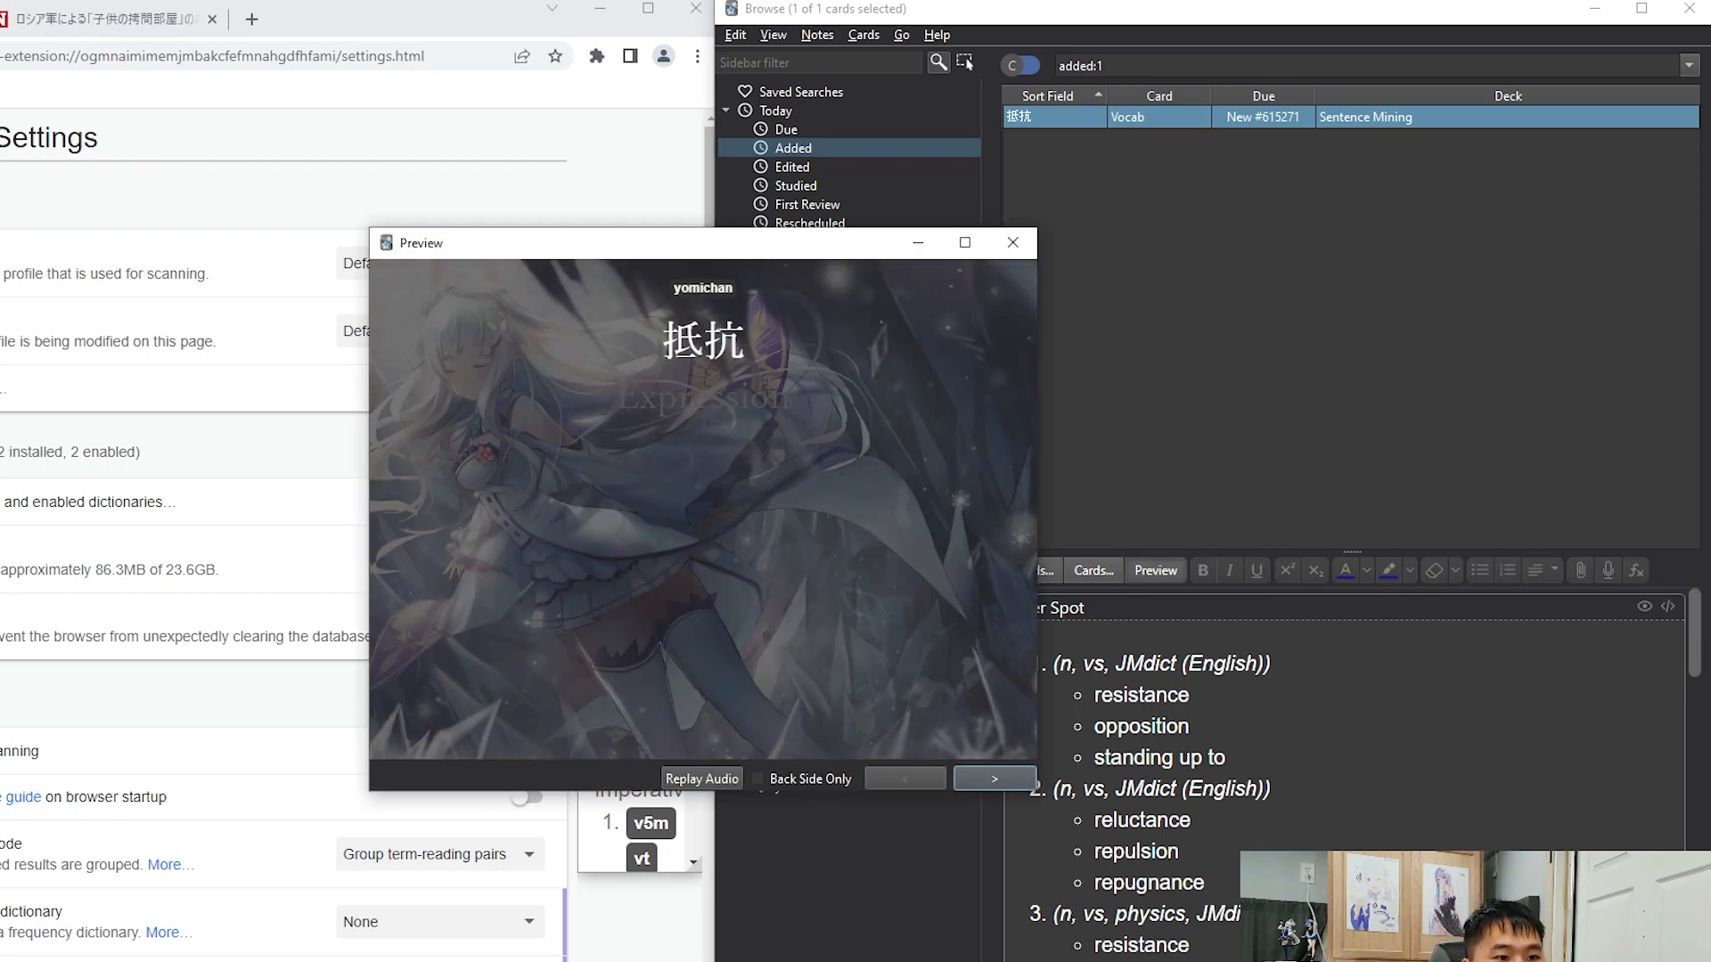
pyautogui.moveTo(1030, 670); pyautogui.dragTo(1203, 670)
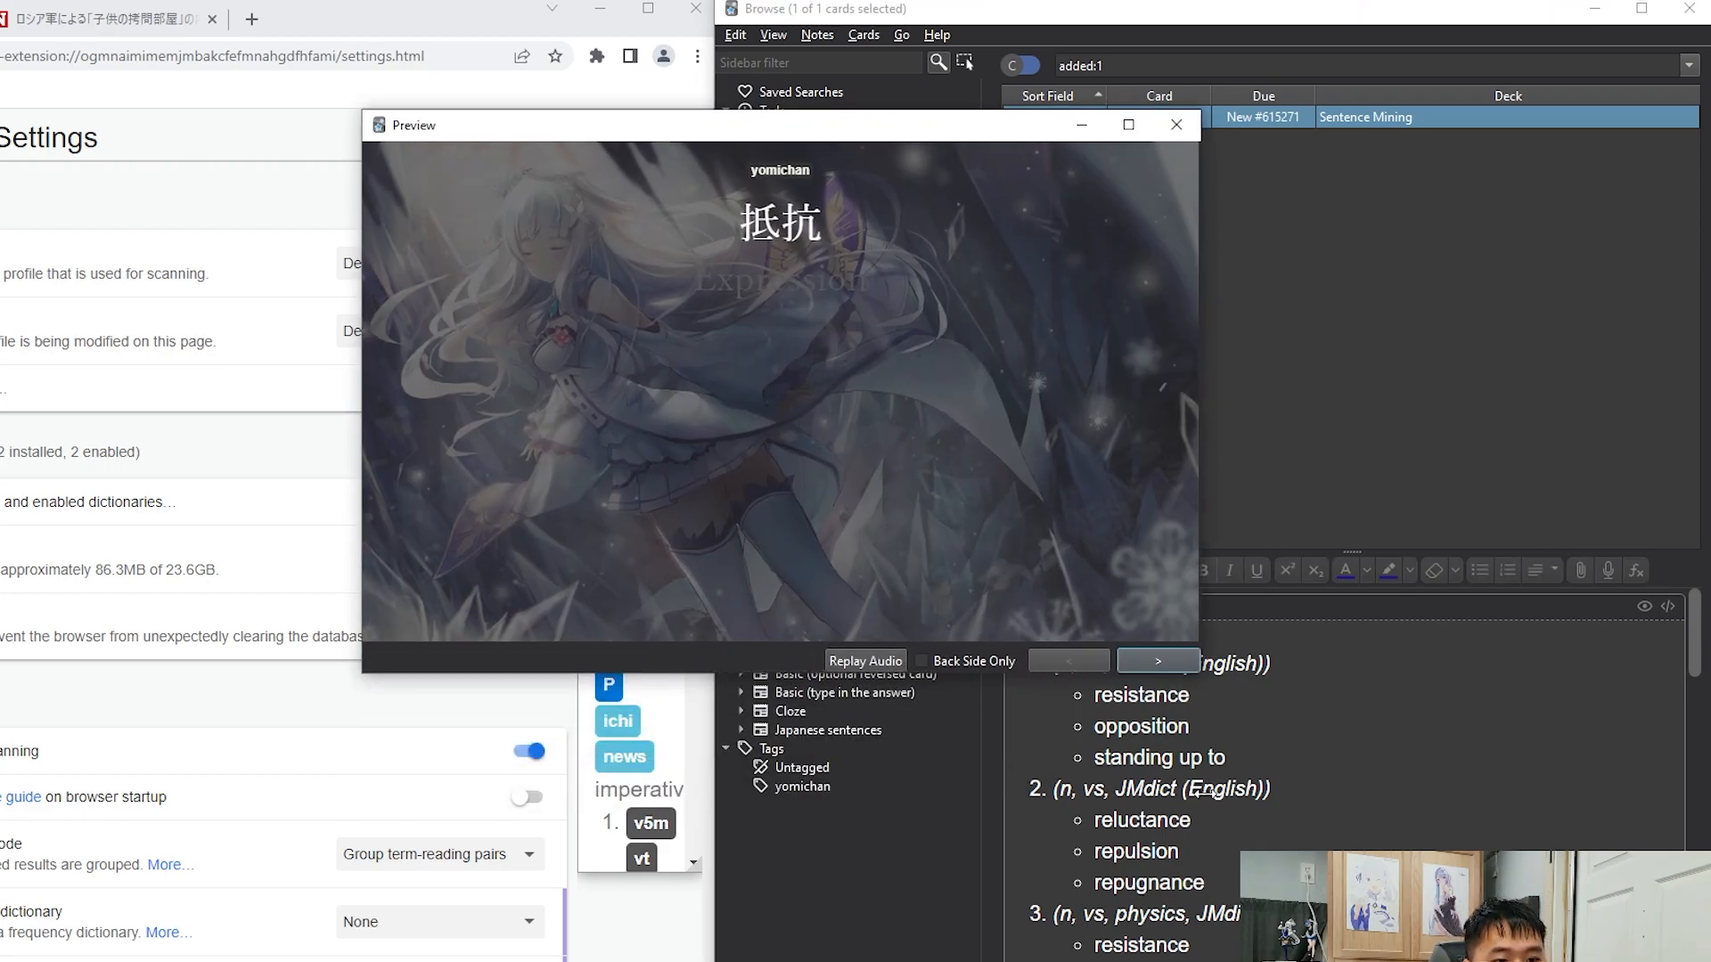
pyautogui.moveTo(816, 133); pyautogui.dragTo(647, 132)
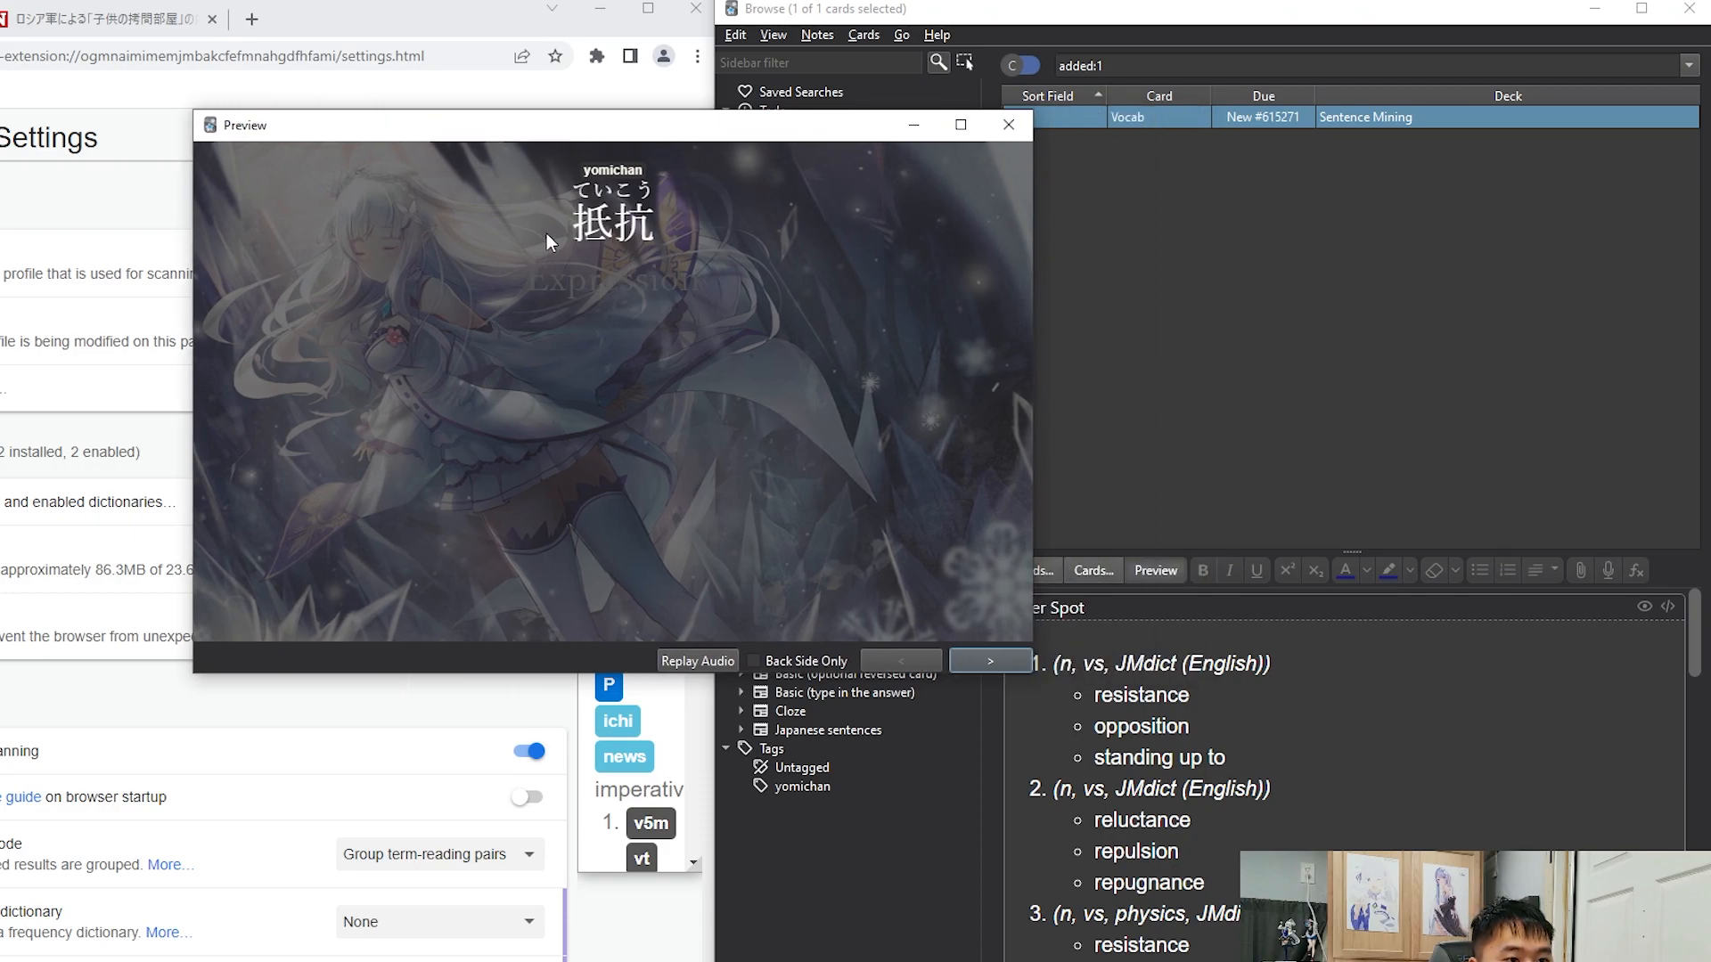
# Step: Examine the word's furigana on the front of the previewed card and reveal its hidden Expression sentence
pyautogui.moveTo(568, 228); pyautogui.dragTo(615, 228)
pyautogui.click(715, 216)
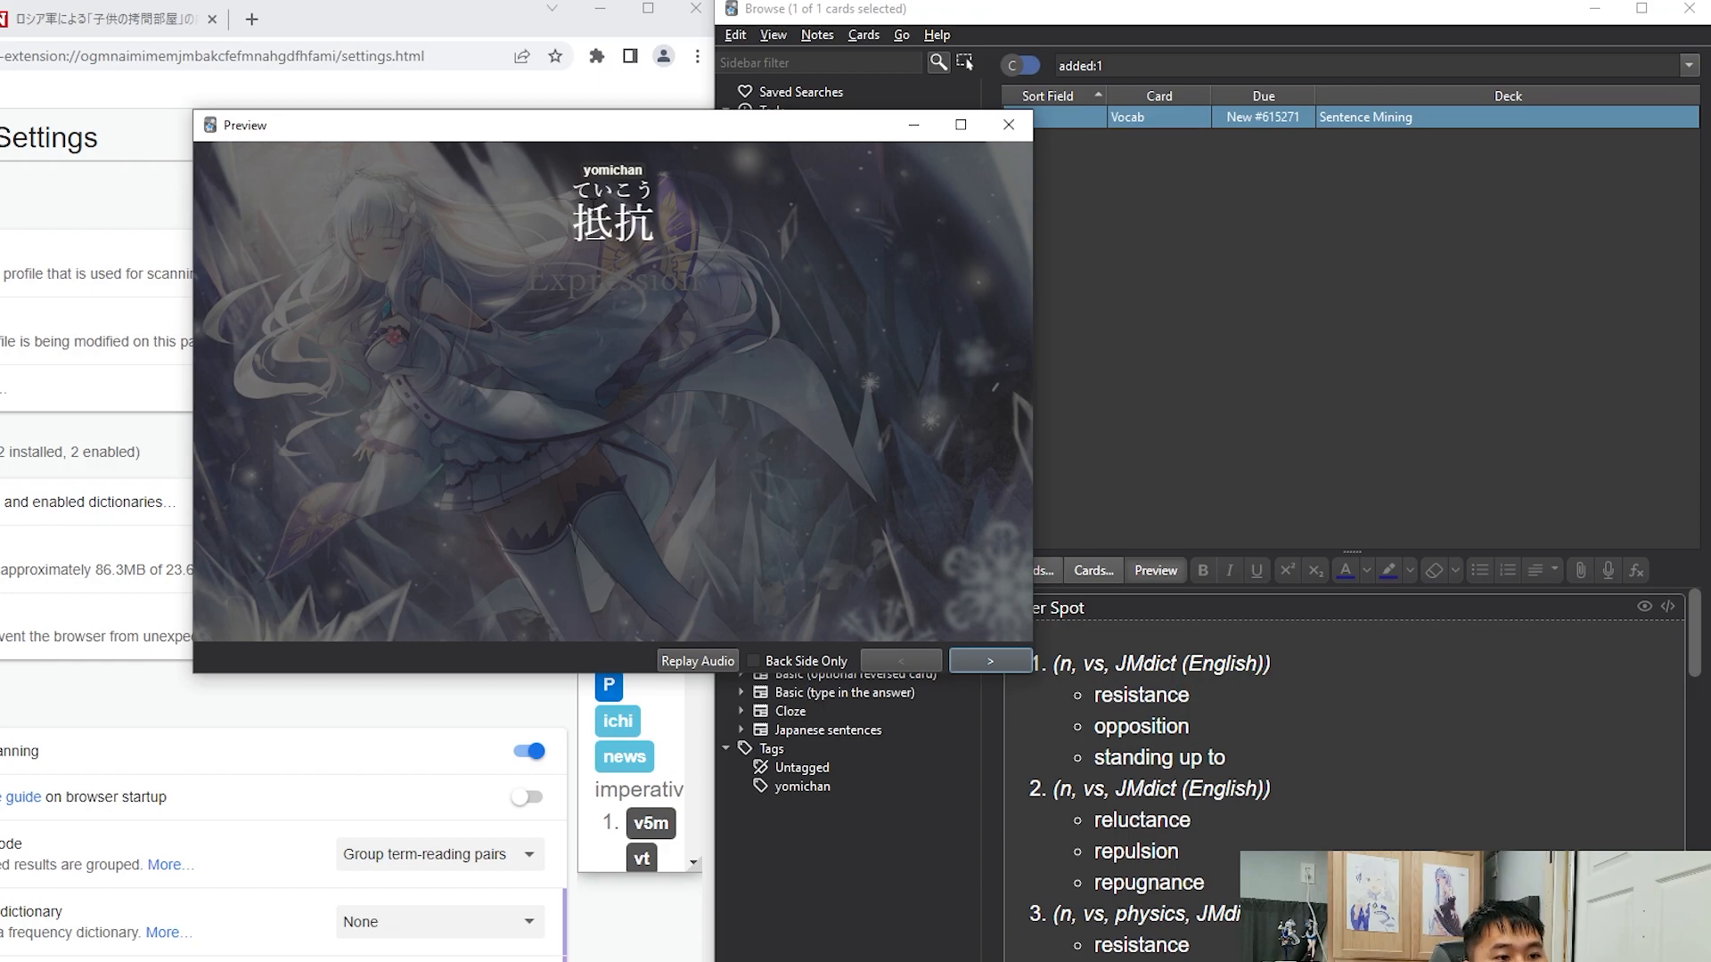
pyautogui.click(618, 282)
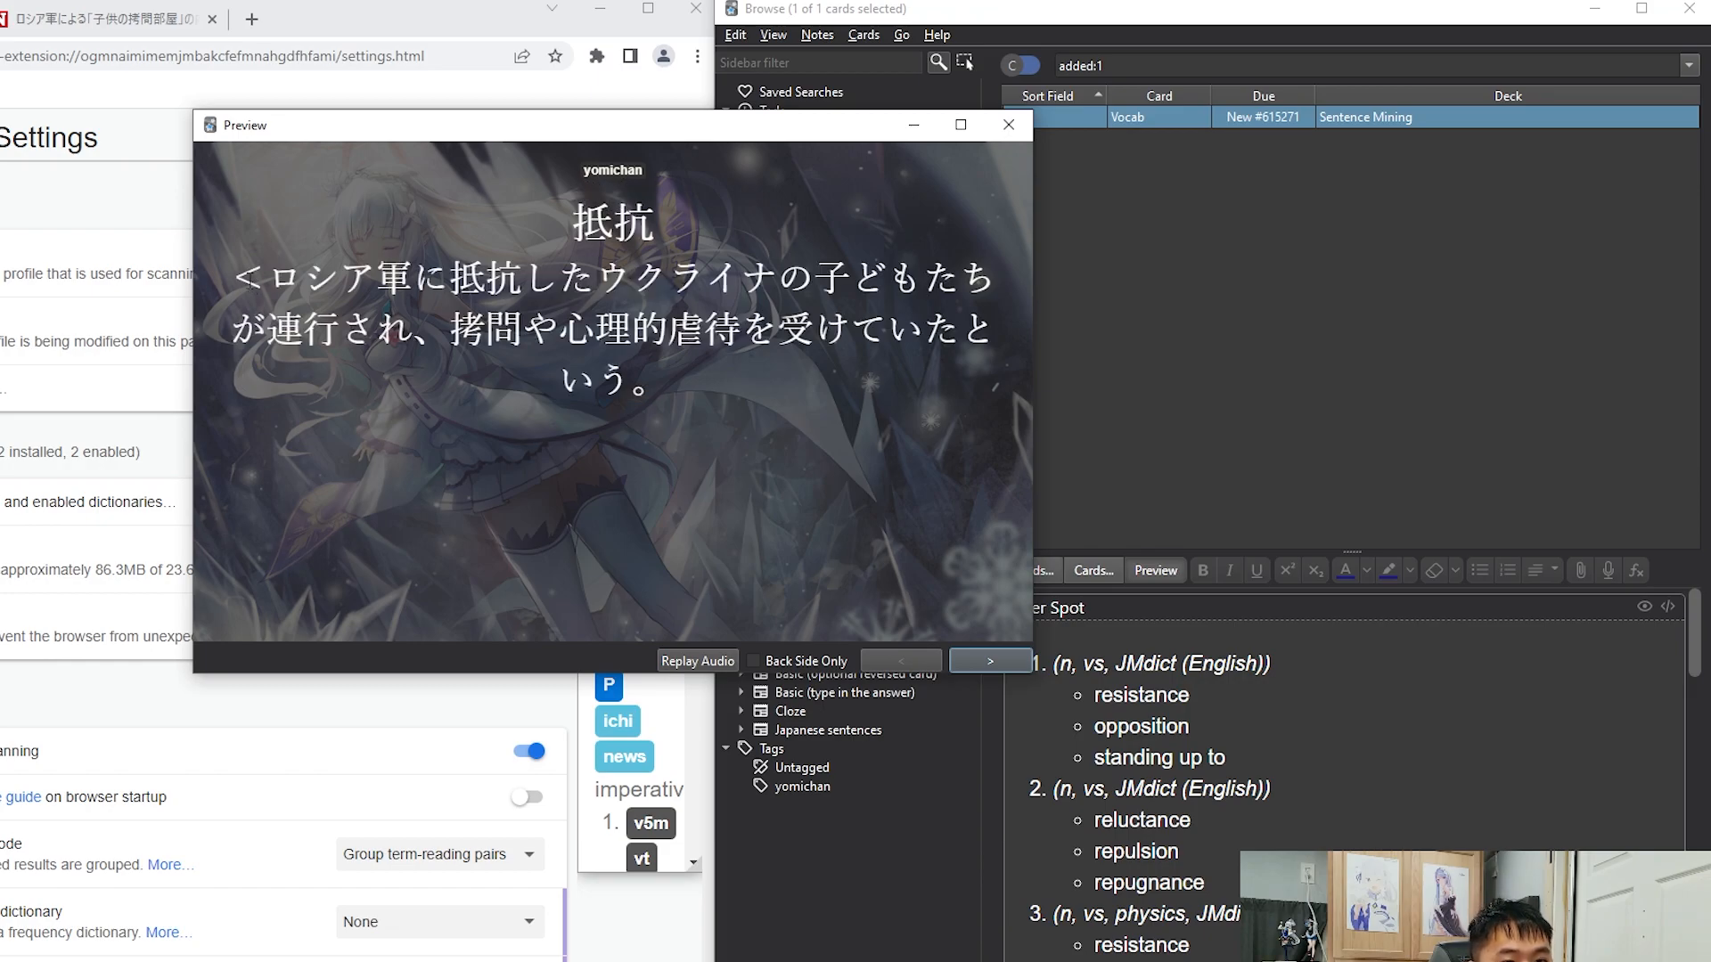
pyautogui.moveTo(272, 272); pyautogui.dragTo(701, 384)
pyautogui.click(751, 392)
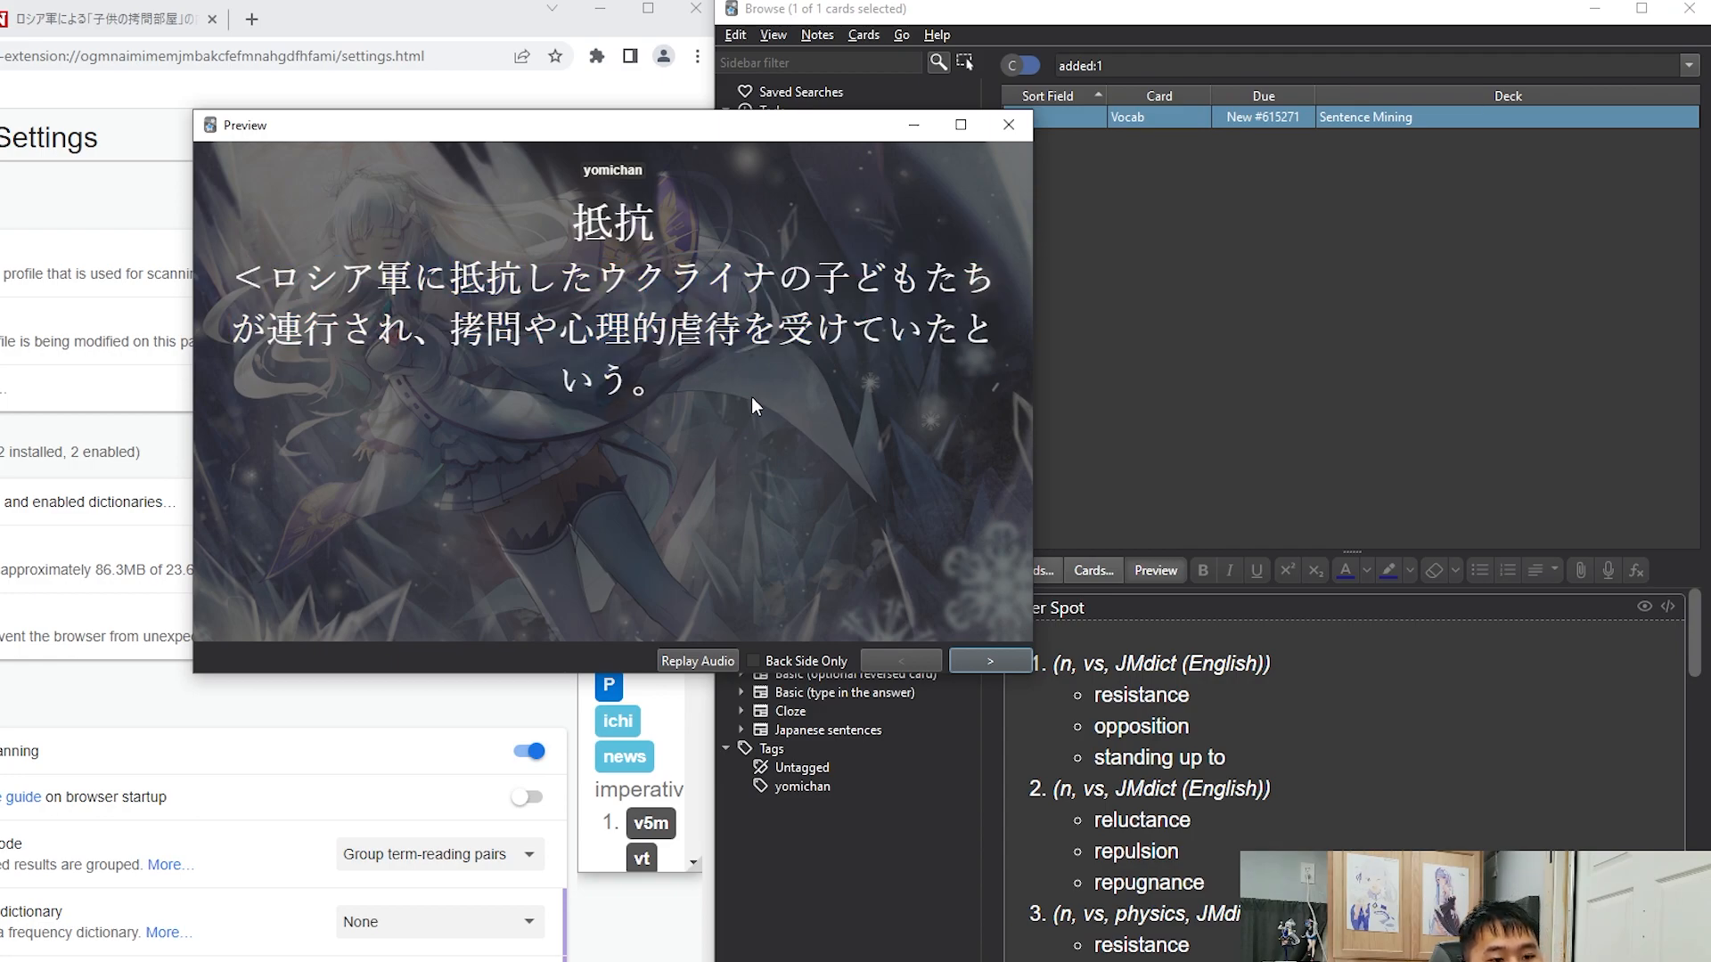
# Step: Show the back of the previewed card and examine how its definition text is aligned
pyautogui.click(990, 664)
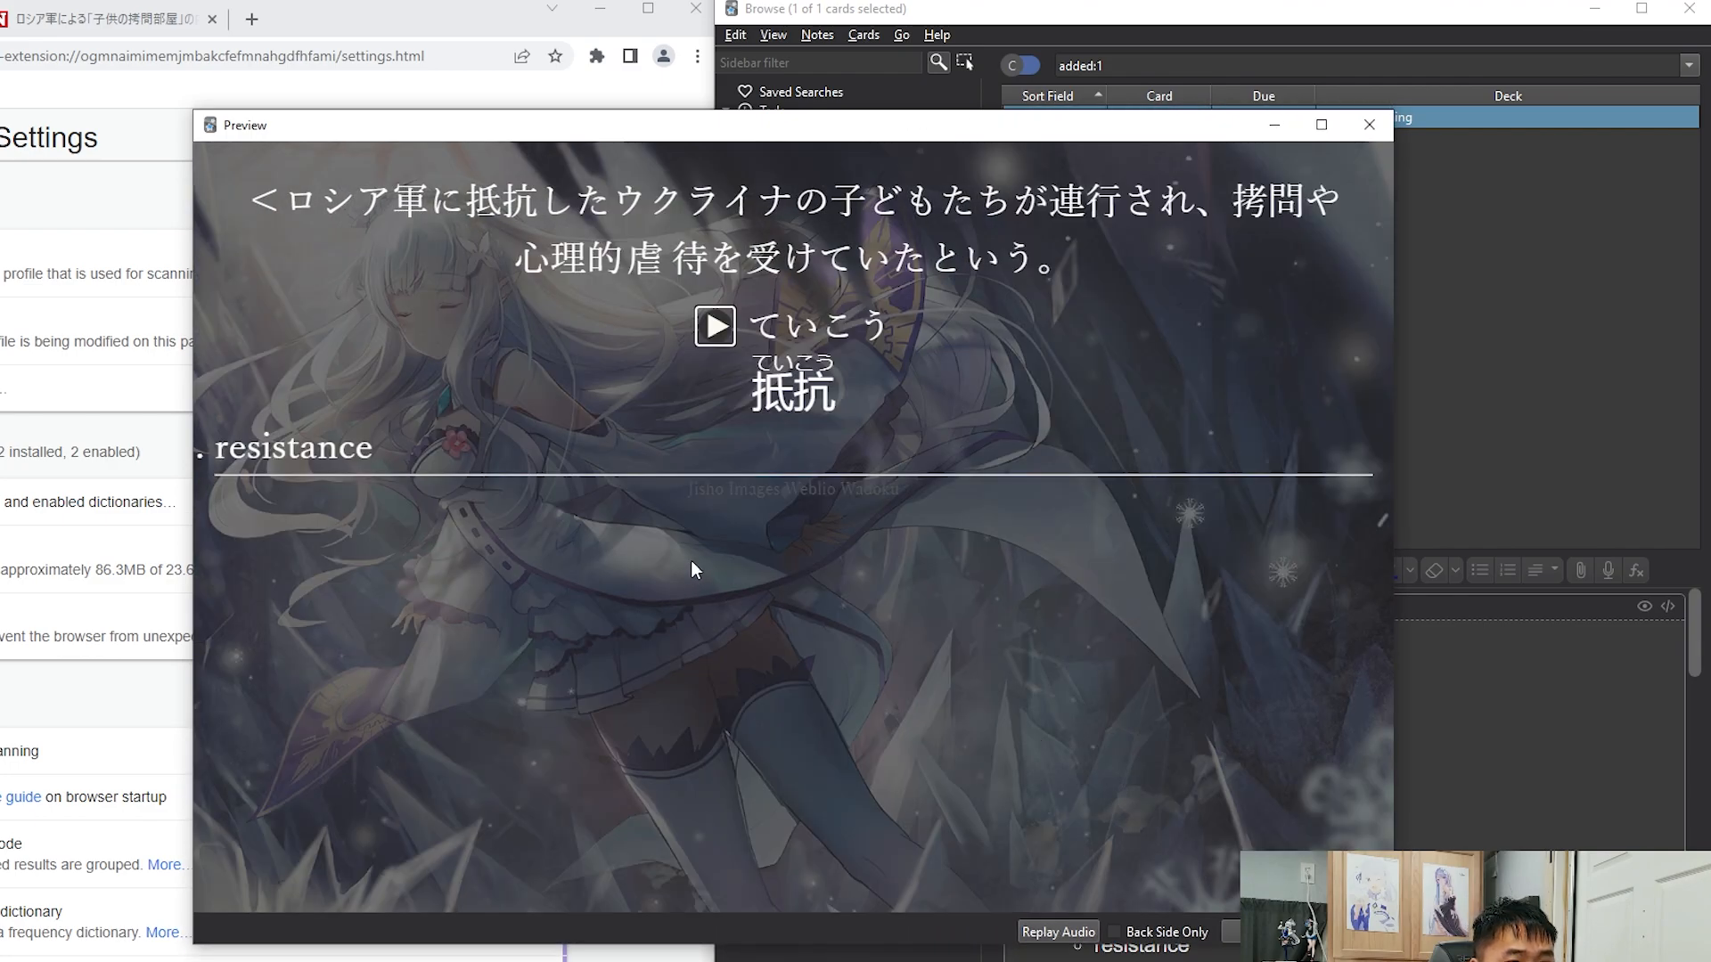
pyautogui.moveTo(224, 447); pyautogui.dragTo(249, 450)
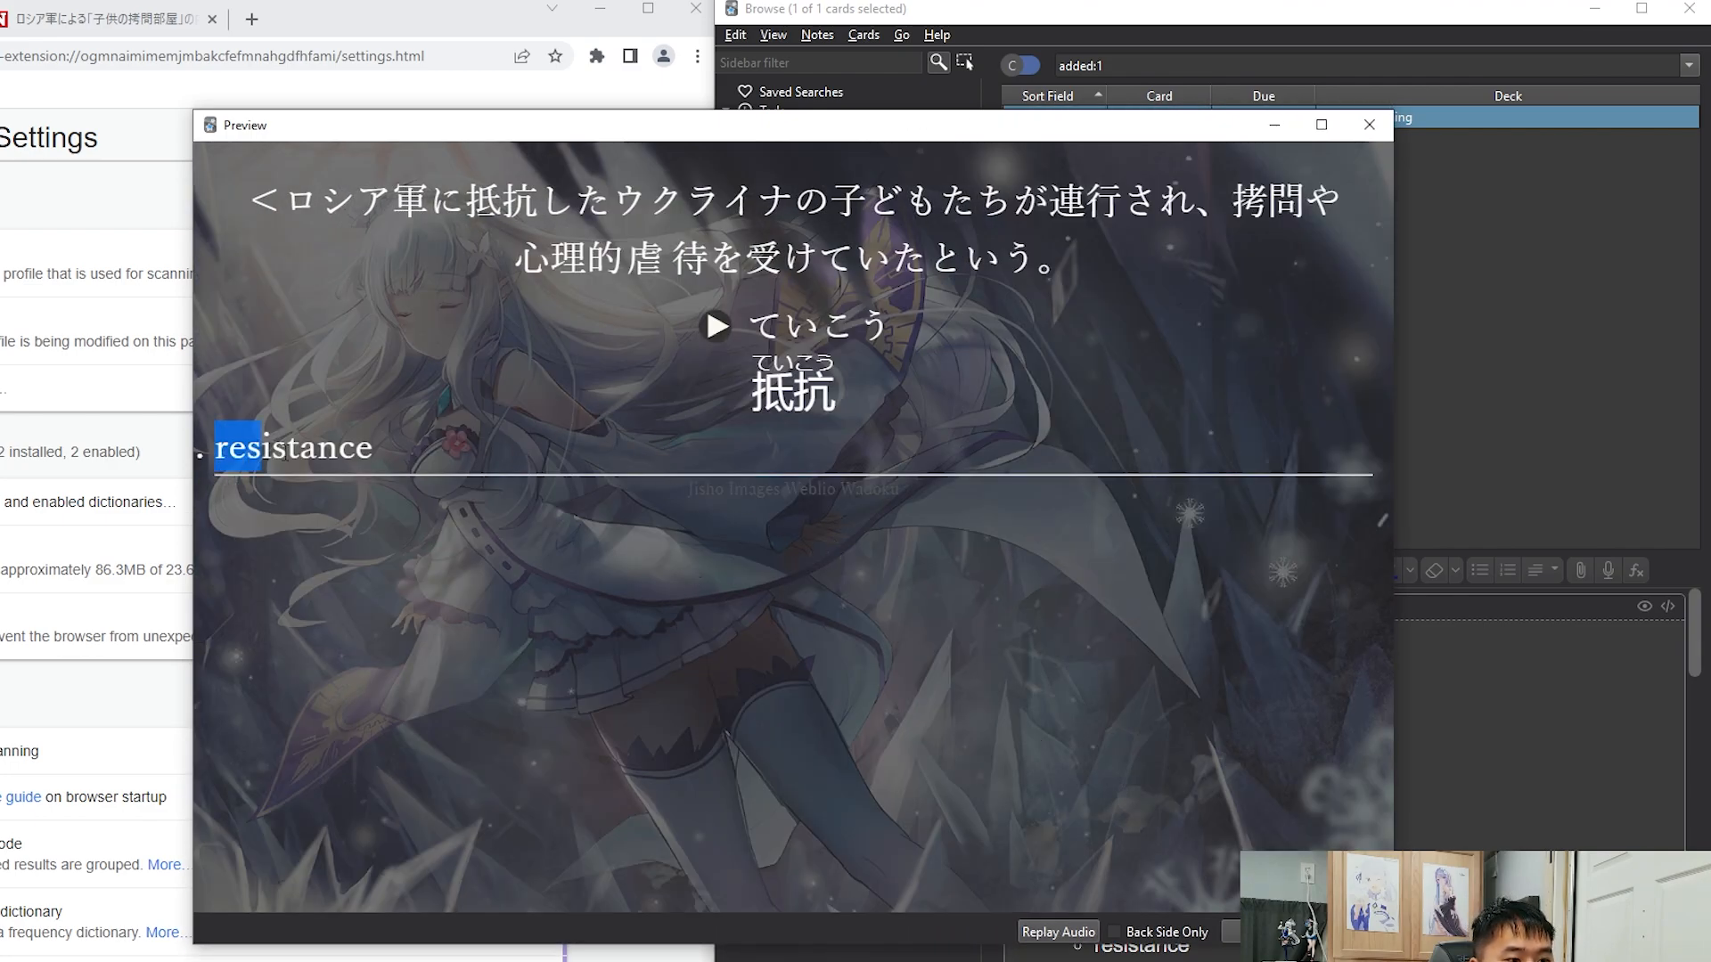
pyautogui.moveTo(393, 458); pyautogui.dragTo(201, 455)
pyautogui.click(521, 453)
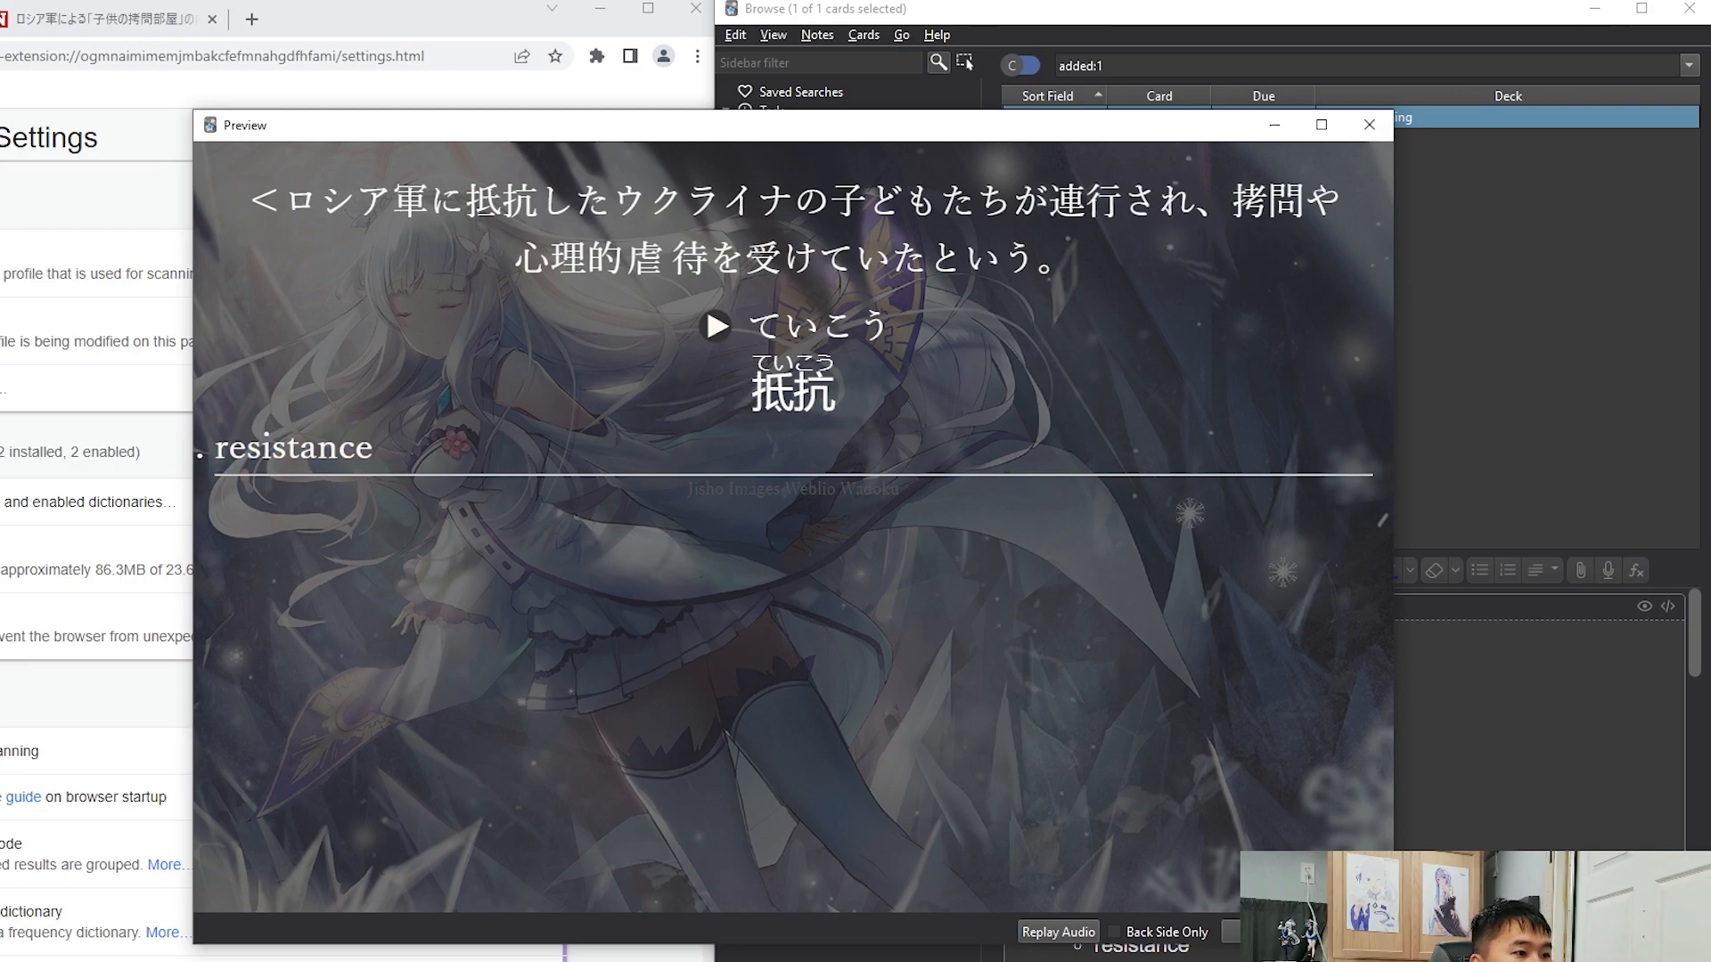
pyautogui.moveTo(865, 458); pyautogui.dragTo(714, 394)
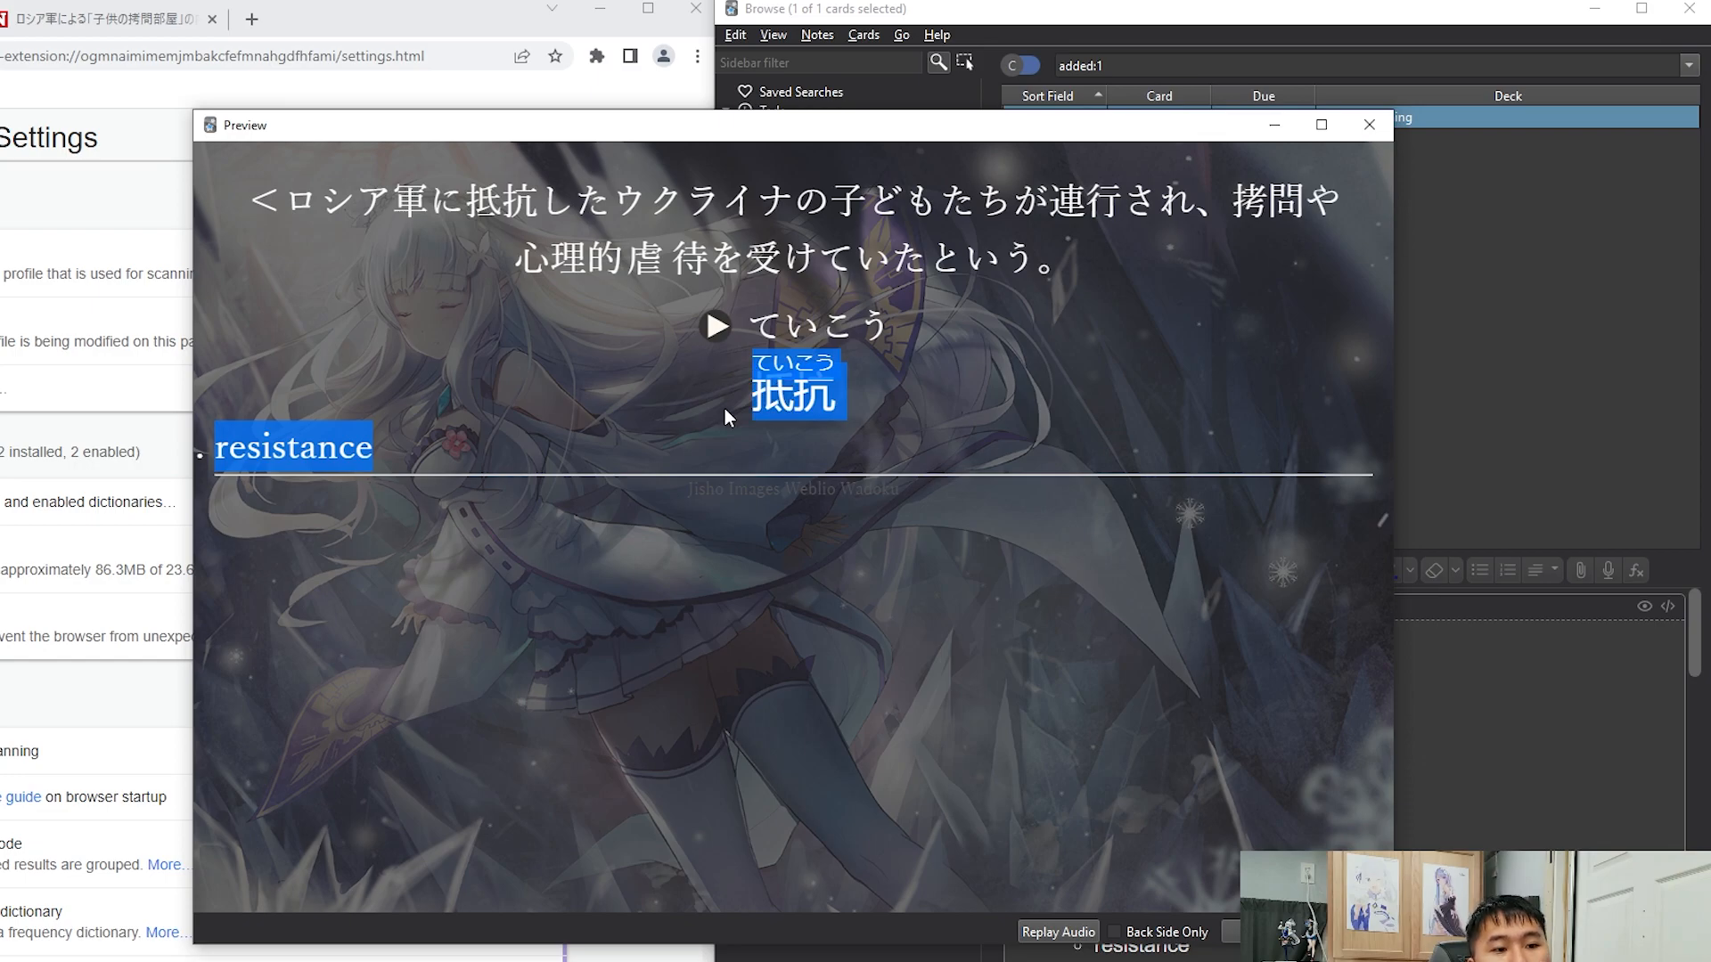
pyautogui.click(356, 438)
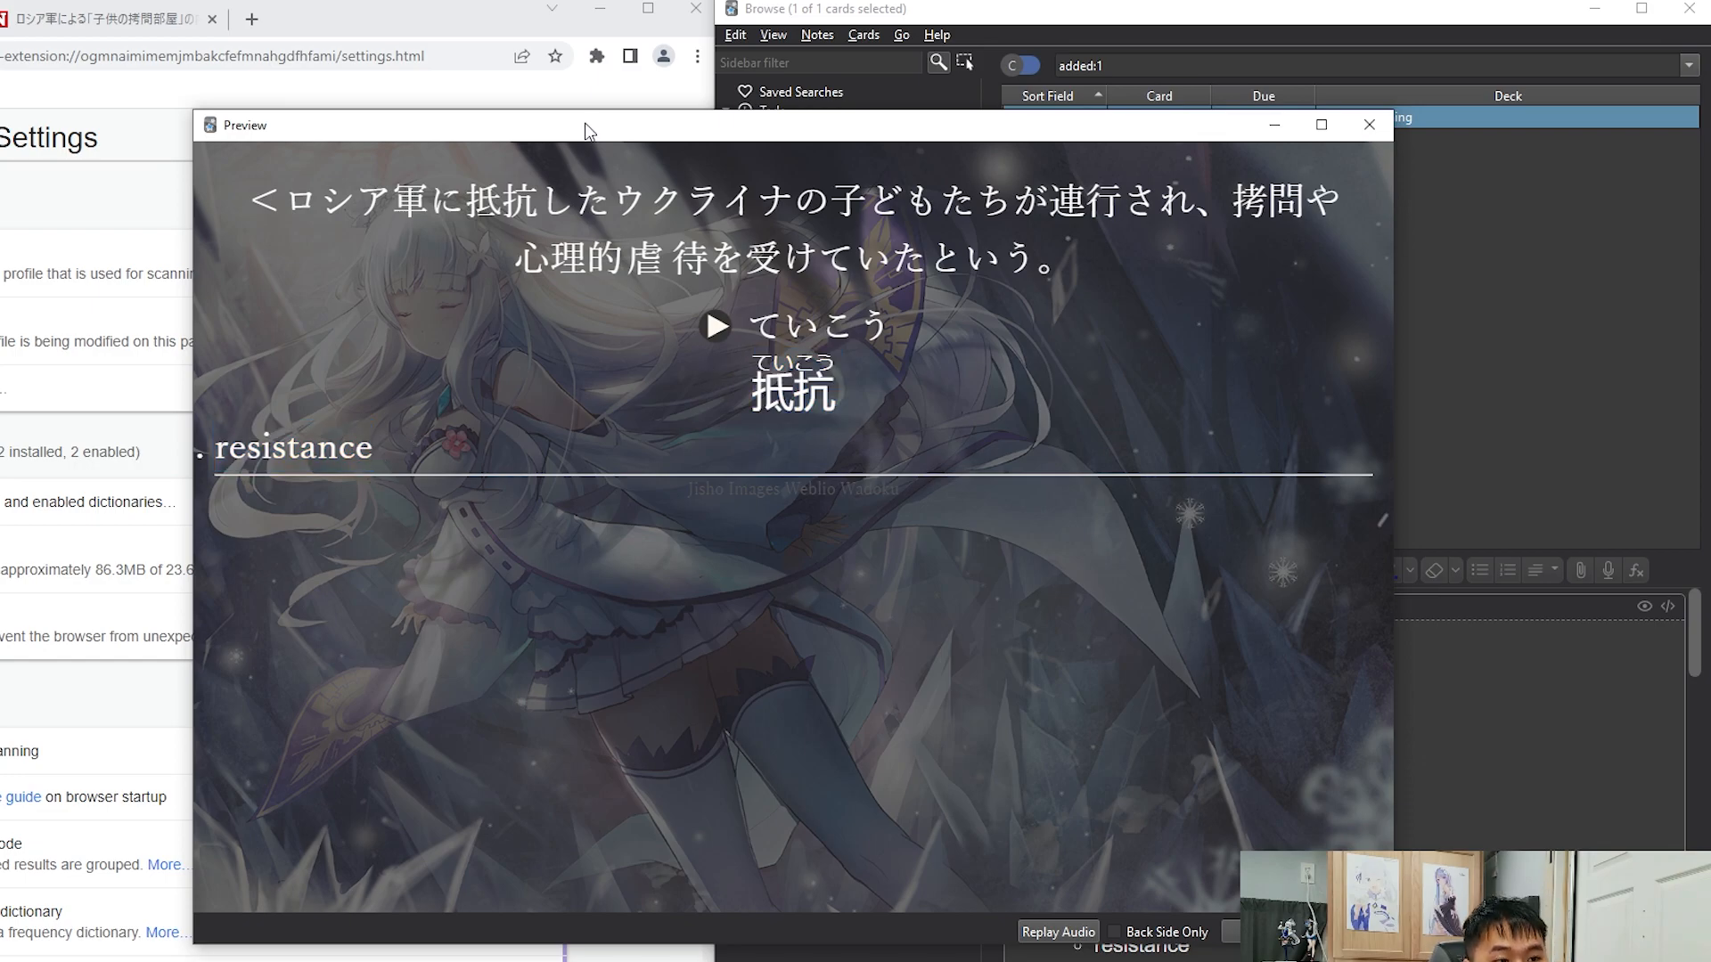
pyautogui.moveTo(535, 124); pyautogui.dragTo(800, 84)
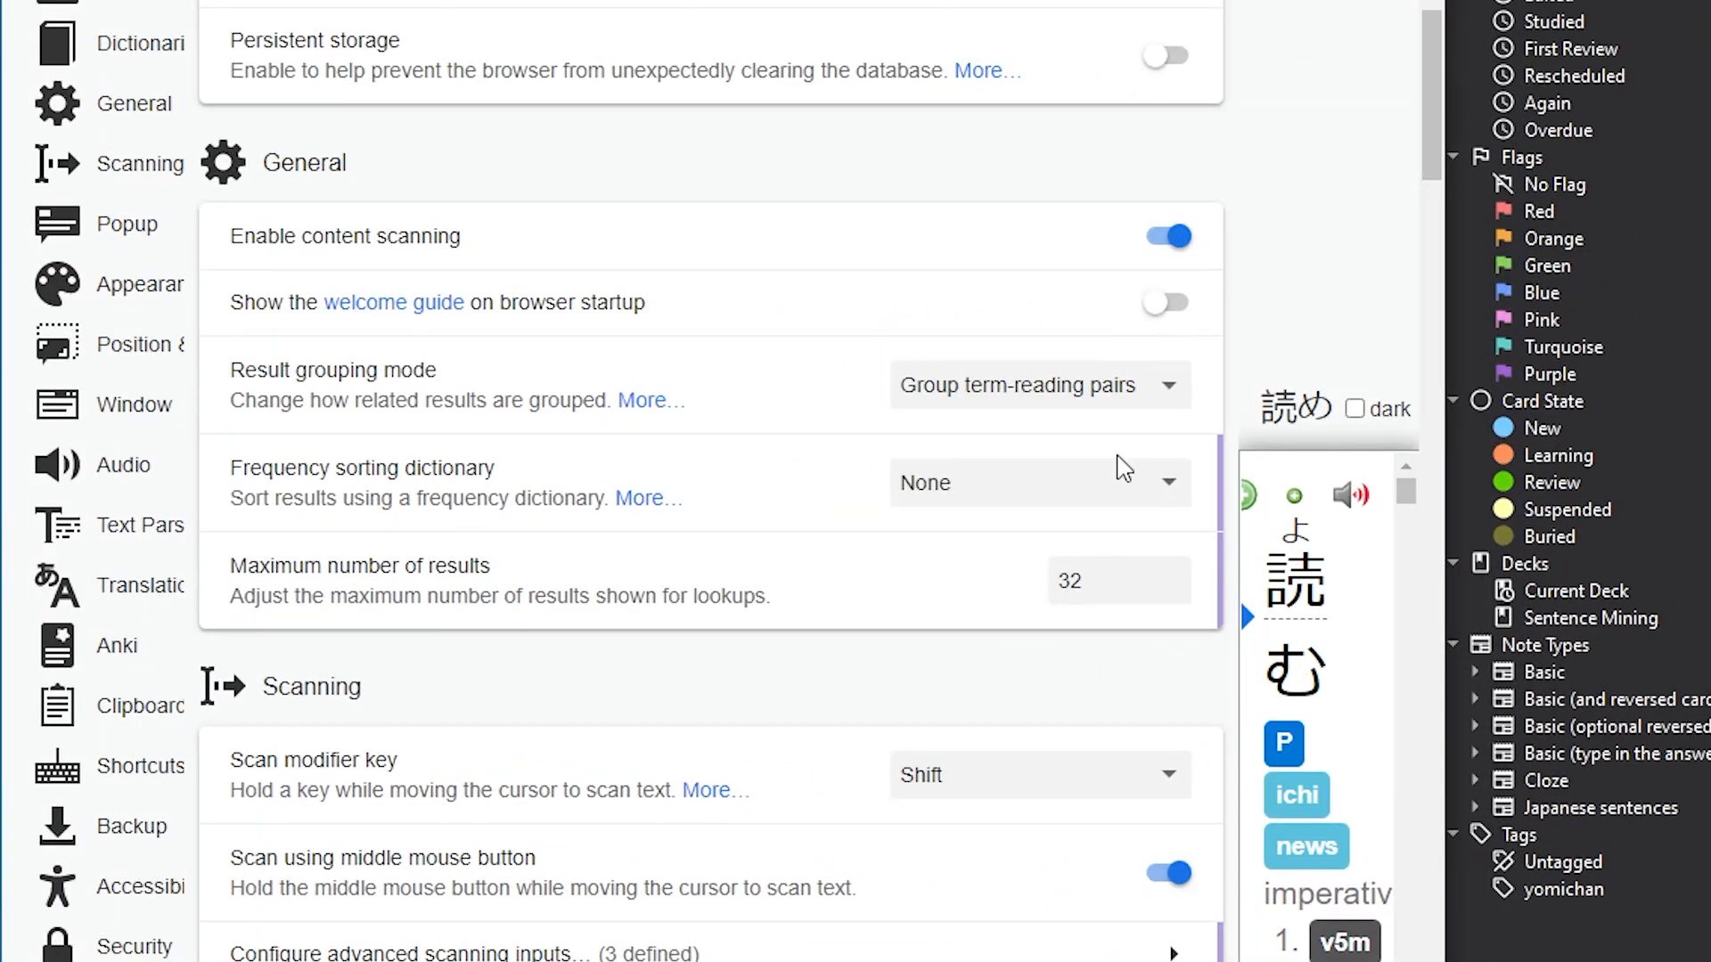
# Step: Open the Anki card templates in the Yomichan settings and look through the template code
pyautogui.scroll(-1, 490, 504)
pyautogui.scroll(-20, 998, 465)
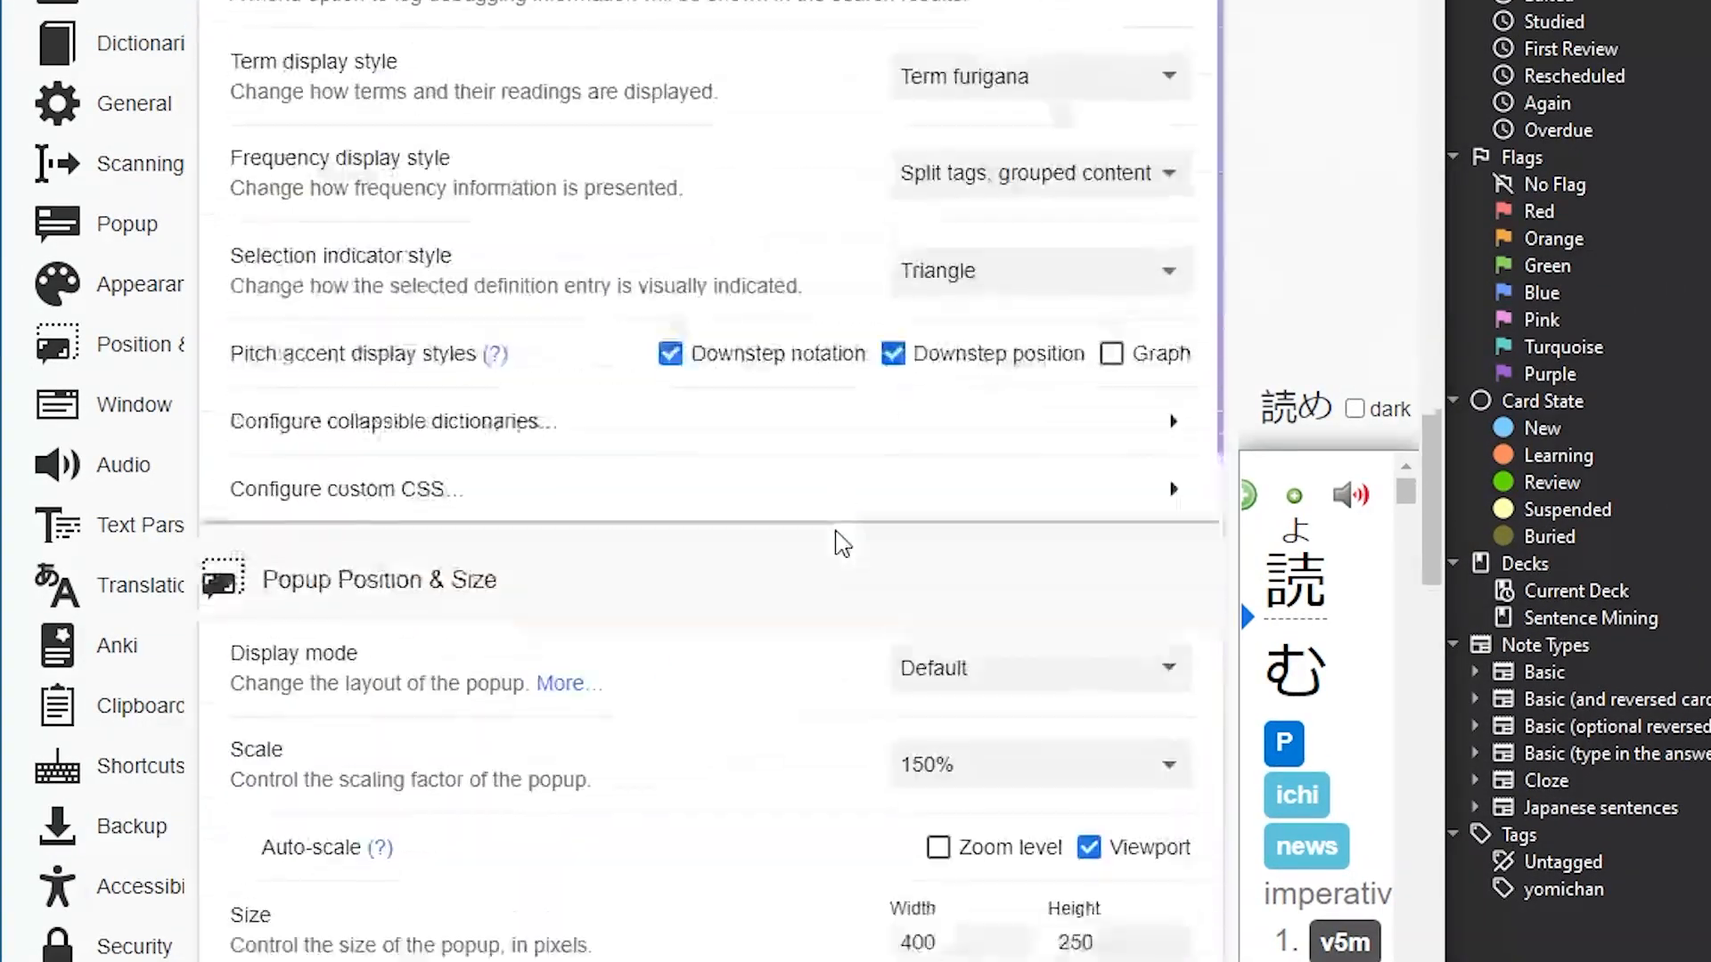
pyautogui.scroll(-20, 753, 560)
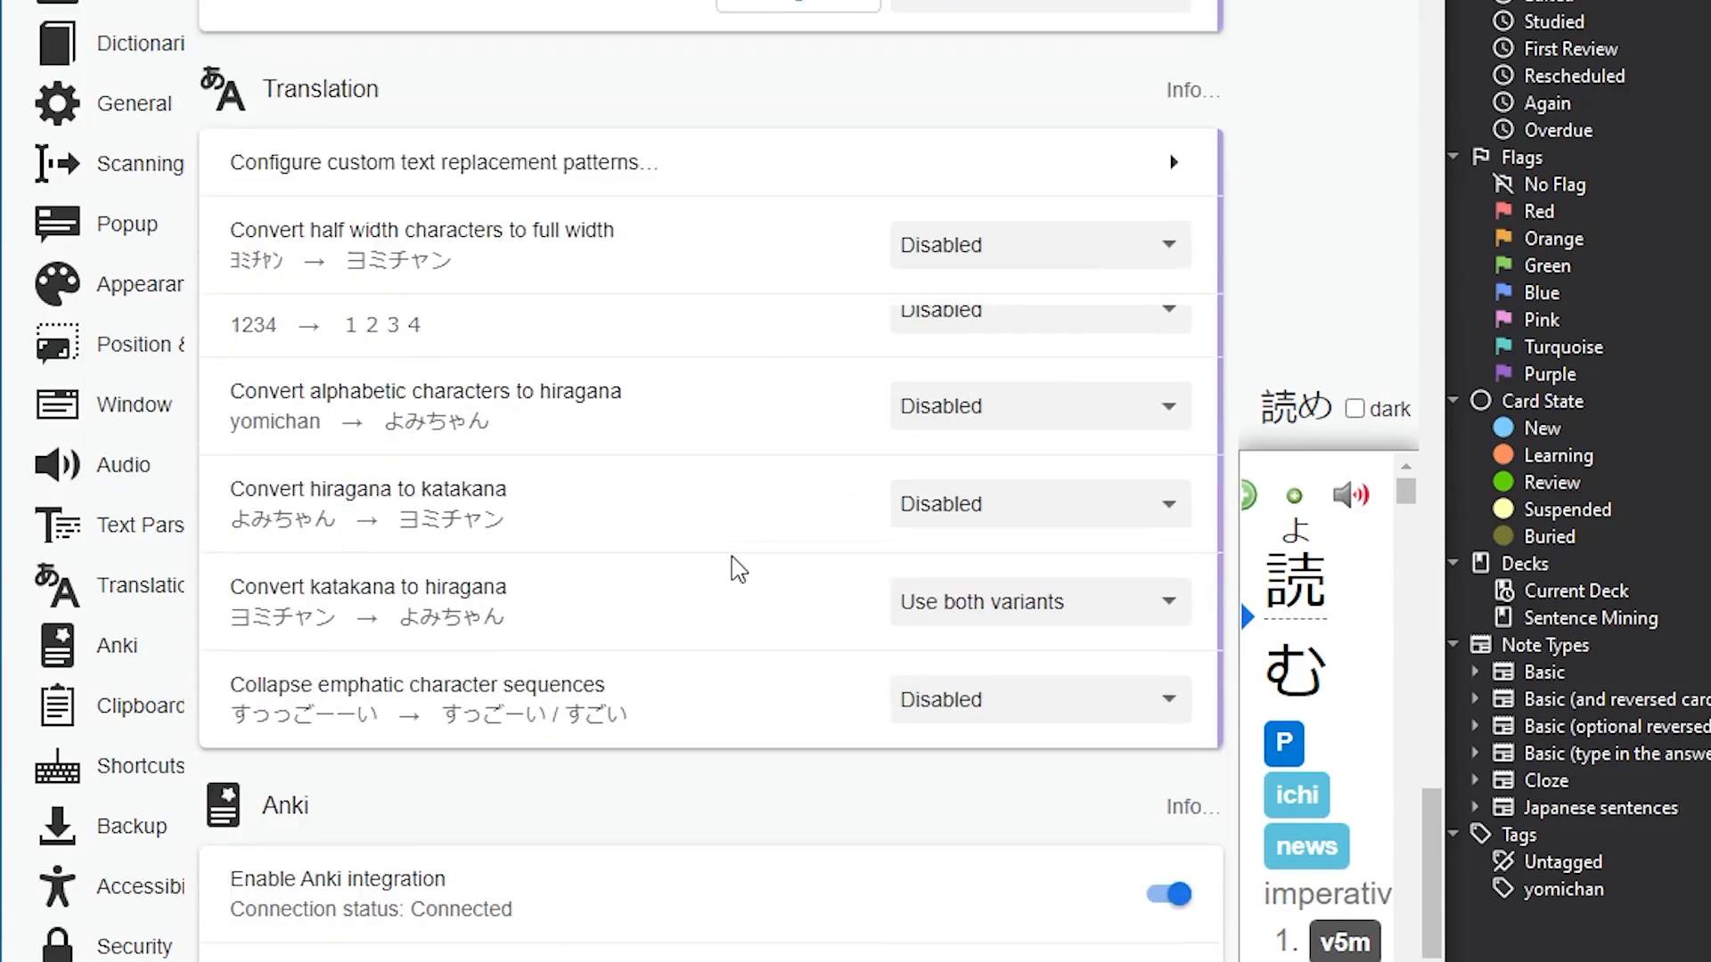
pyautogui.scroll(-15, 738, 571)
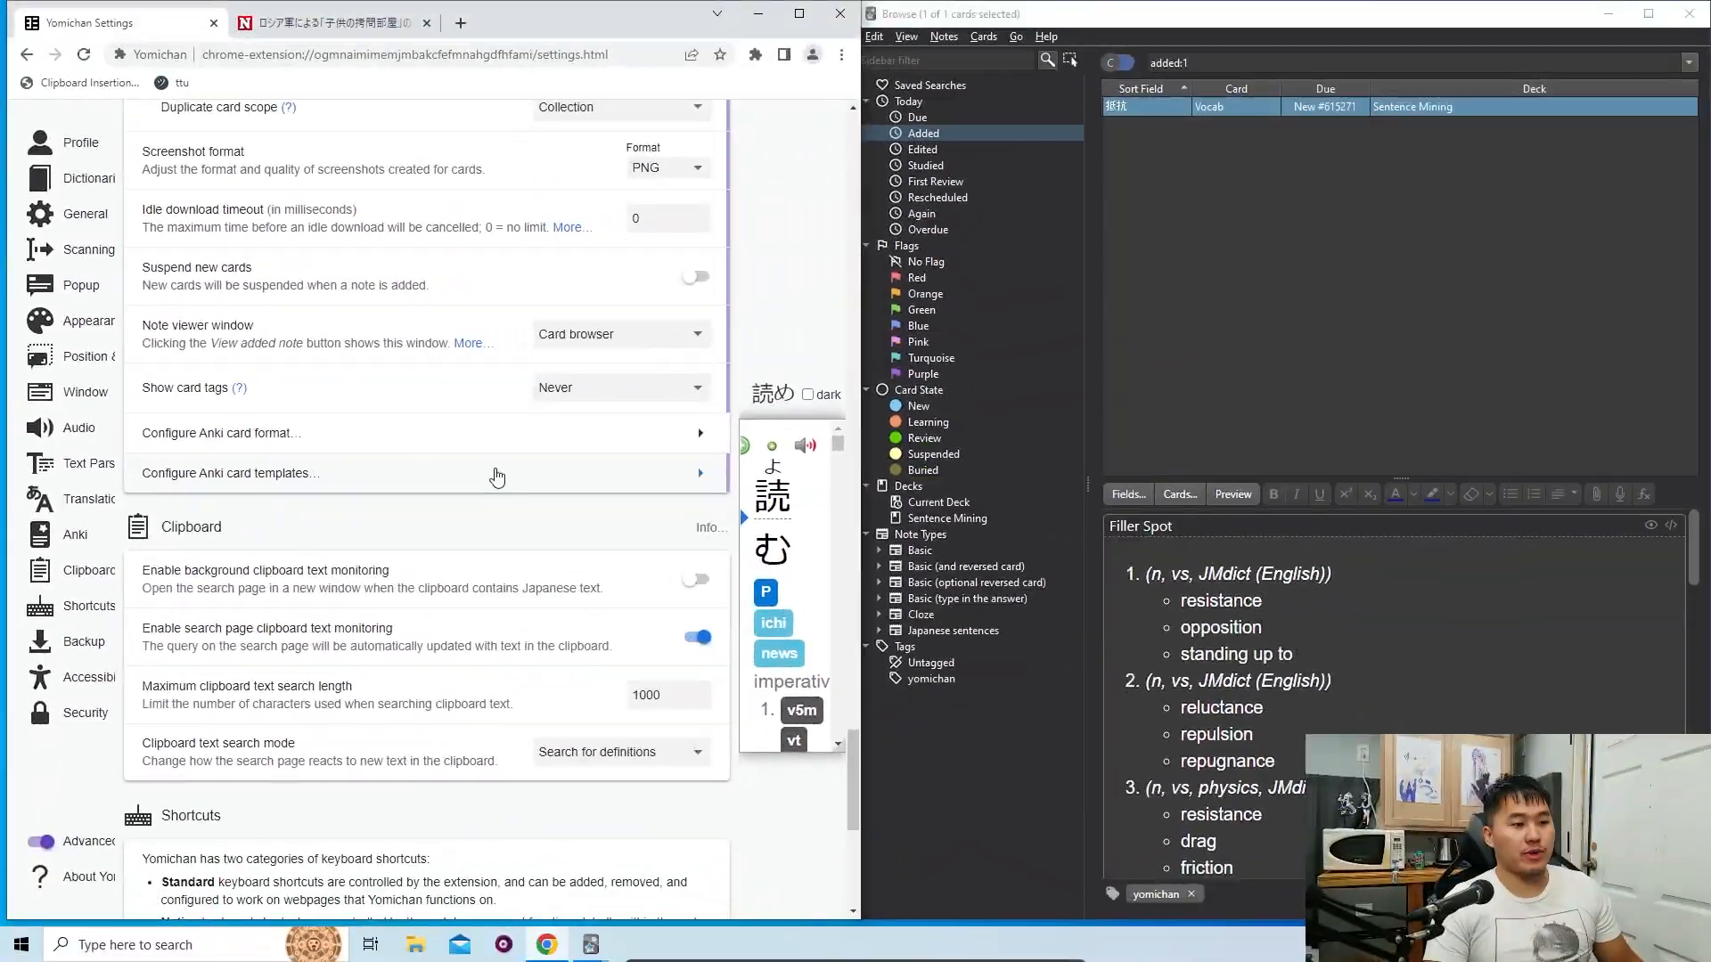
pyautogui.click(624, 542)
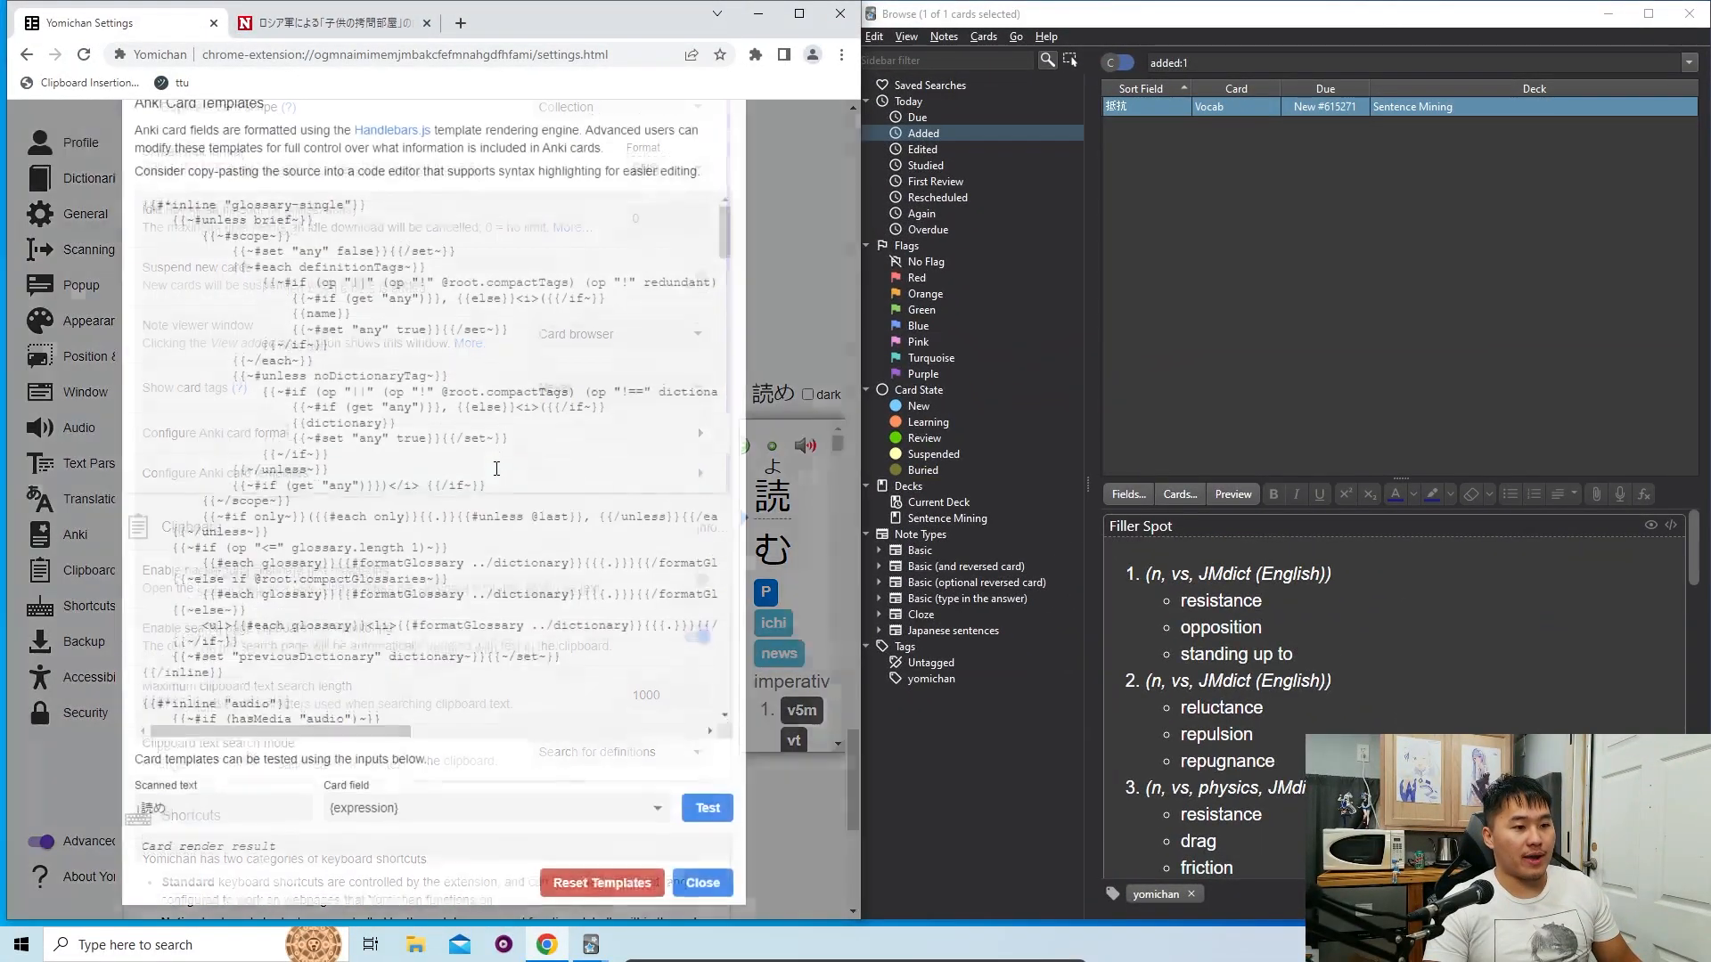
pyautogui.press('Escape')
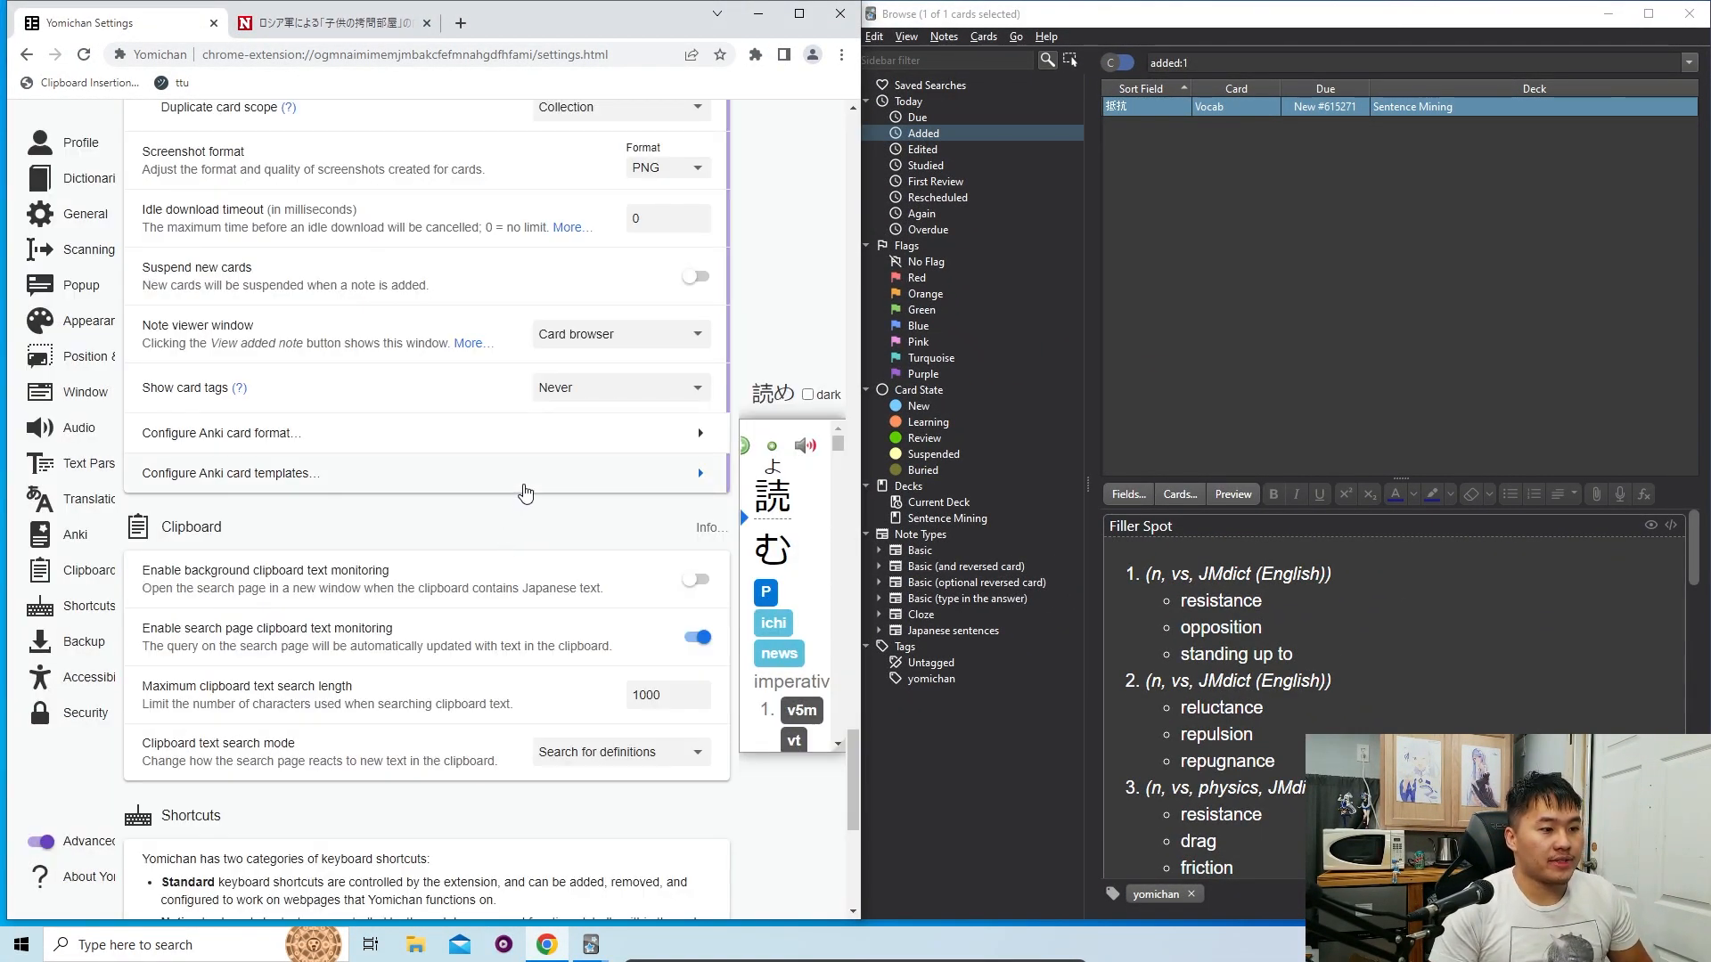
pyautogui.click(525, 494)
pyautogui.scroll(-12, 511, 571)
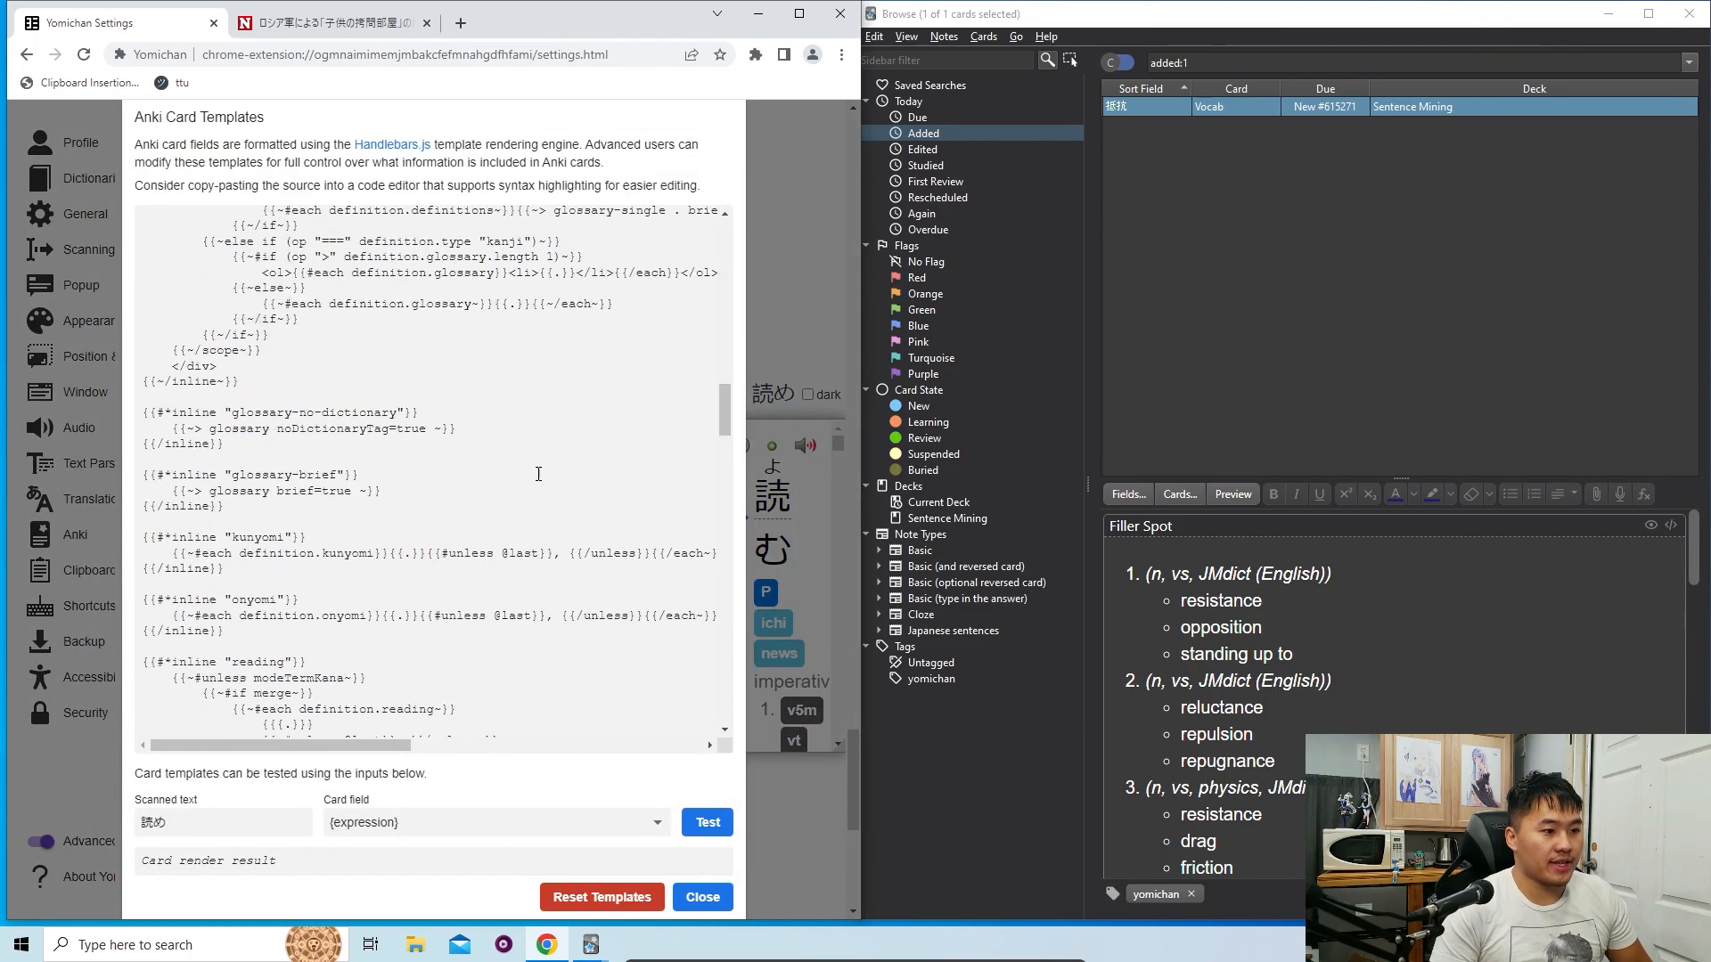
pyautogui.scroll(3, 526, 455)
pyautogui.click(528, 441)
pyautogui.scroll(5, 531, 428)
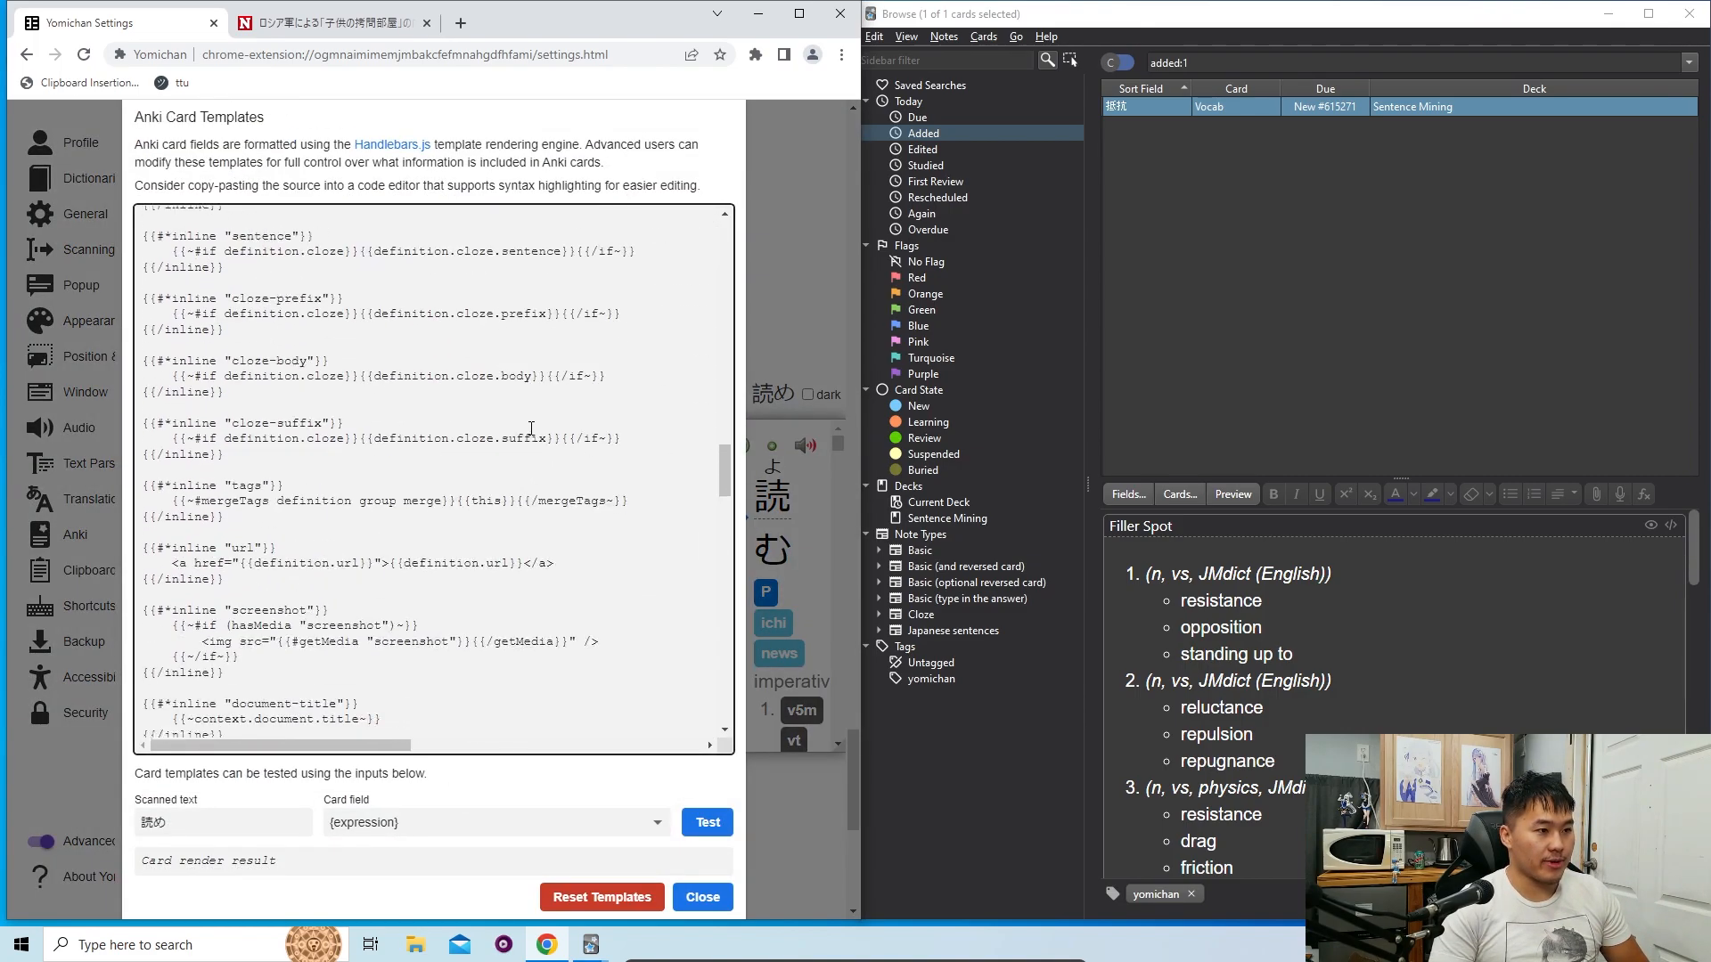
pyautogui.scroll(10, 531, 428)
# Step: Search the Anki card templates page for "left"
pyautogui.hotkey('ctrl', 'f')
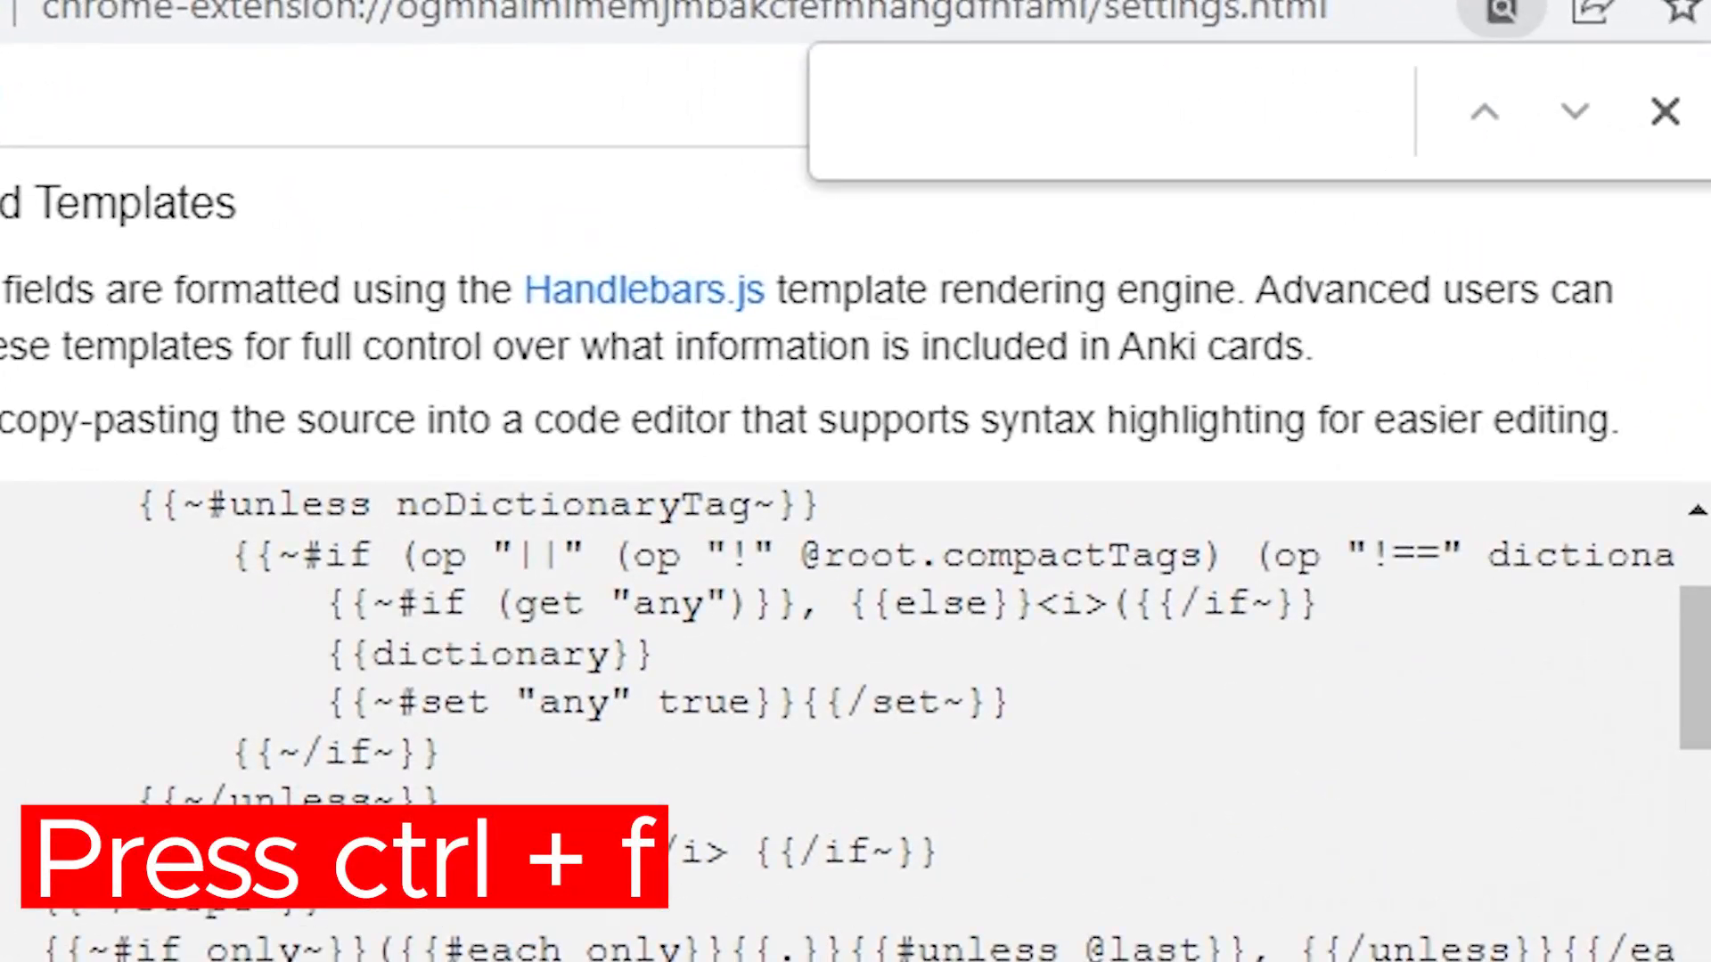
pyautogui.write('center')
pyautogui.press('BackSpace')
pyautogui.press('BackSpace')
pyautogui.press('BackSpace')
pyautogui.press('BackSpace')
pyautogui.press('BackSpace')
pyautogui.press('BackSpace')
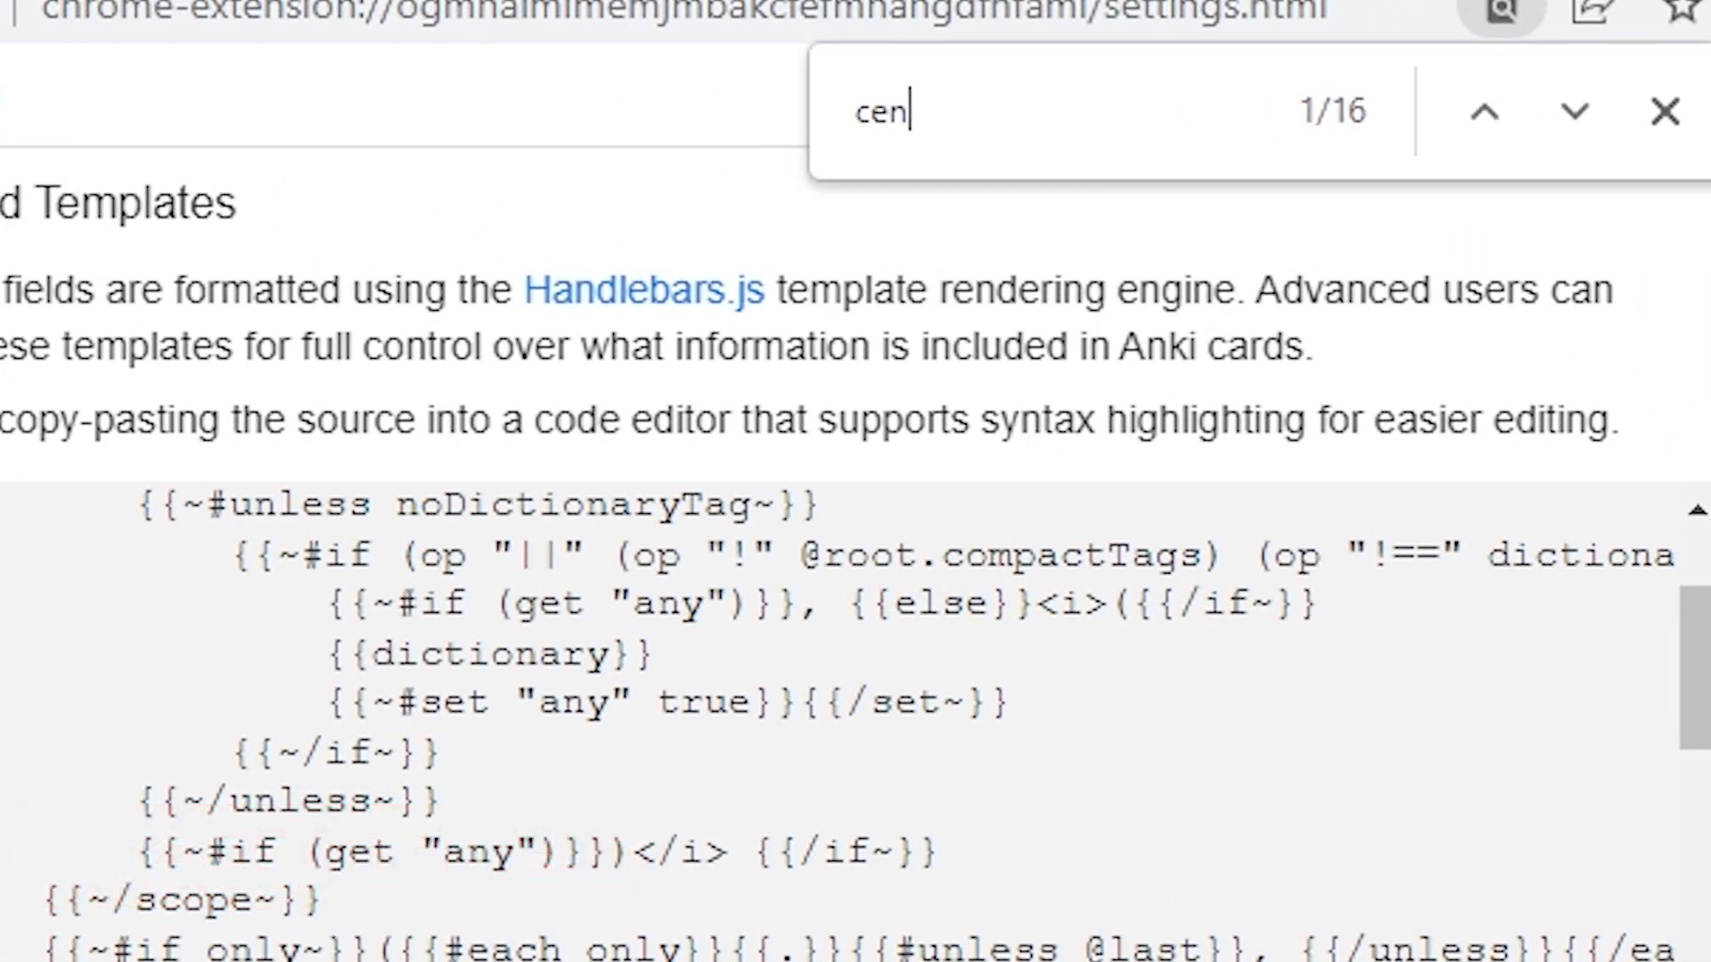
pyautogui.write('lke')
pyautogui.press('BackSpace')
pyautogui.press('BackSpace')
pyautogui.press('BackSpace')
pyautogui.write('ef')
pyautogui.press('BackSpace')
pyautogui.press('BackSpace')
pyautogui.write('left')
# Step: Step through the "left" matches to the text-align style in the "glossary" inline template
pyautogui.click(1500, 113)
pyautogui.click(1501, 113)
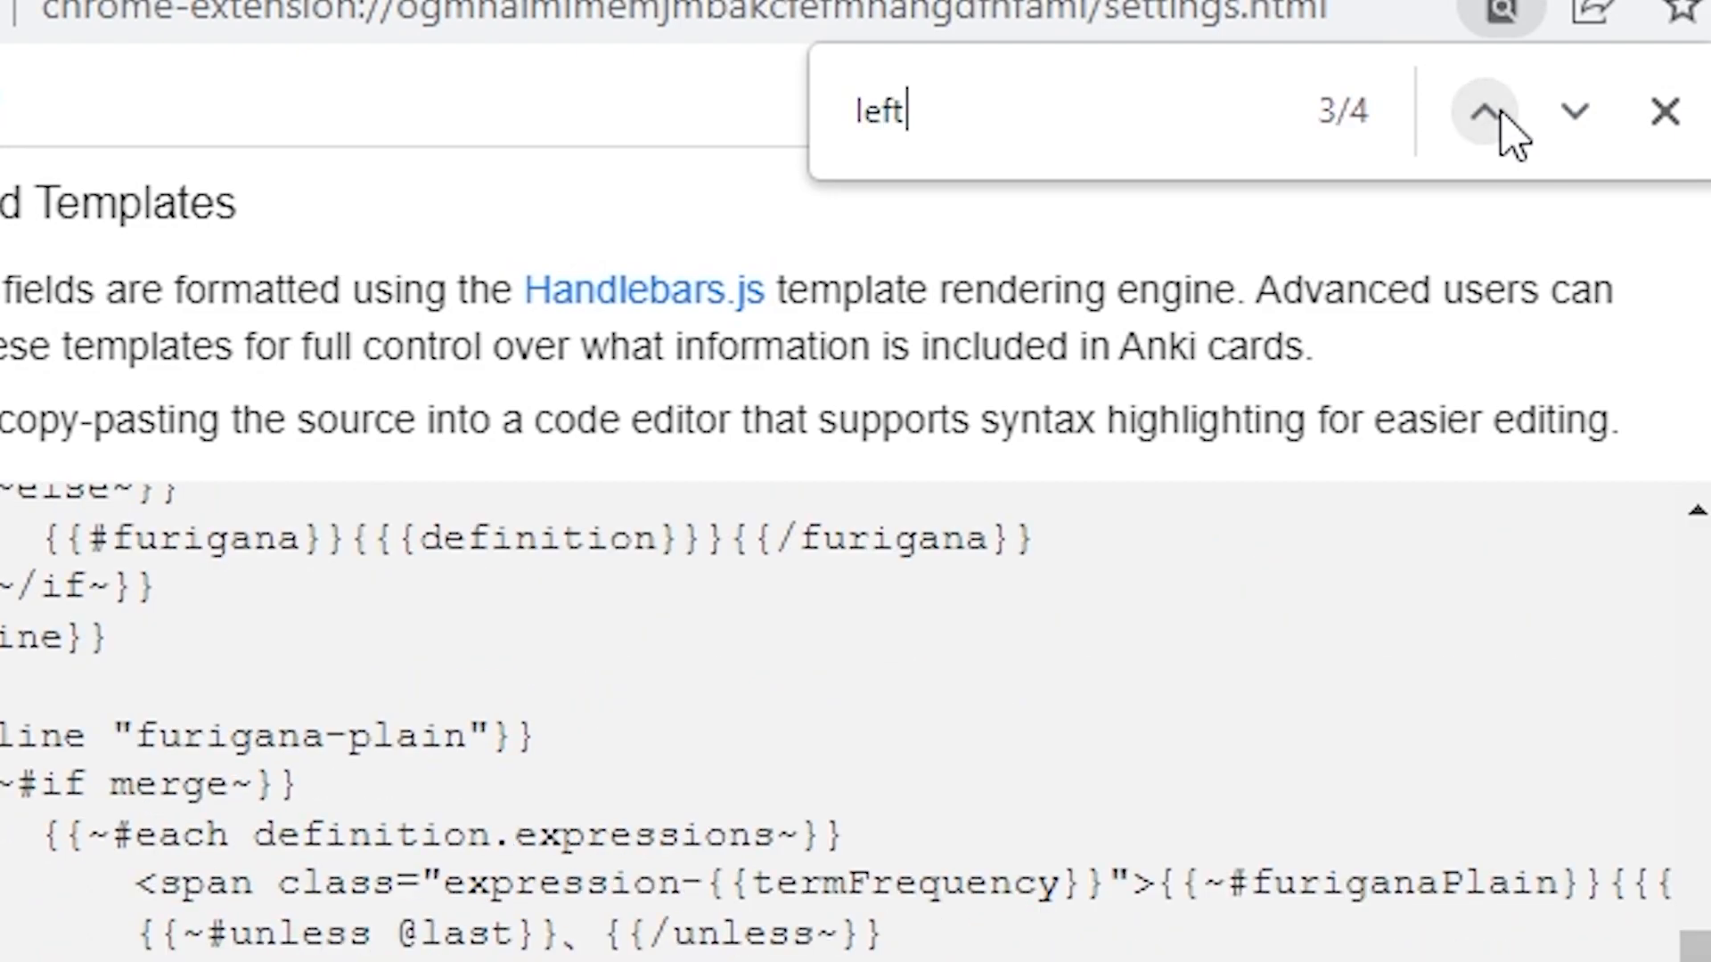
pyautogui.click(1500, 114)
pyautogui.click(1500, 113)
pyautogui.click(1574, 111)
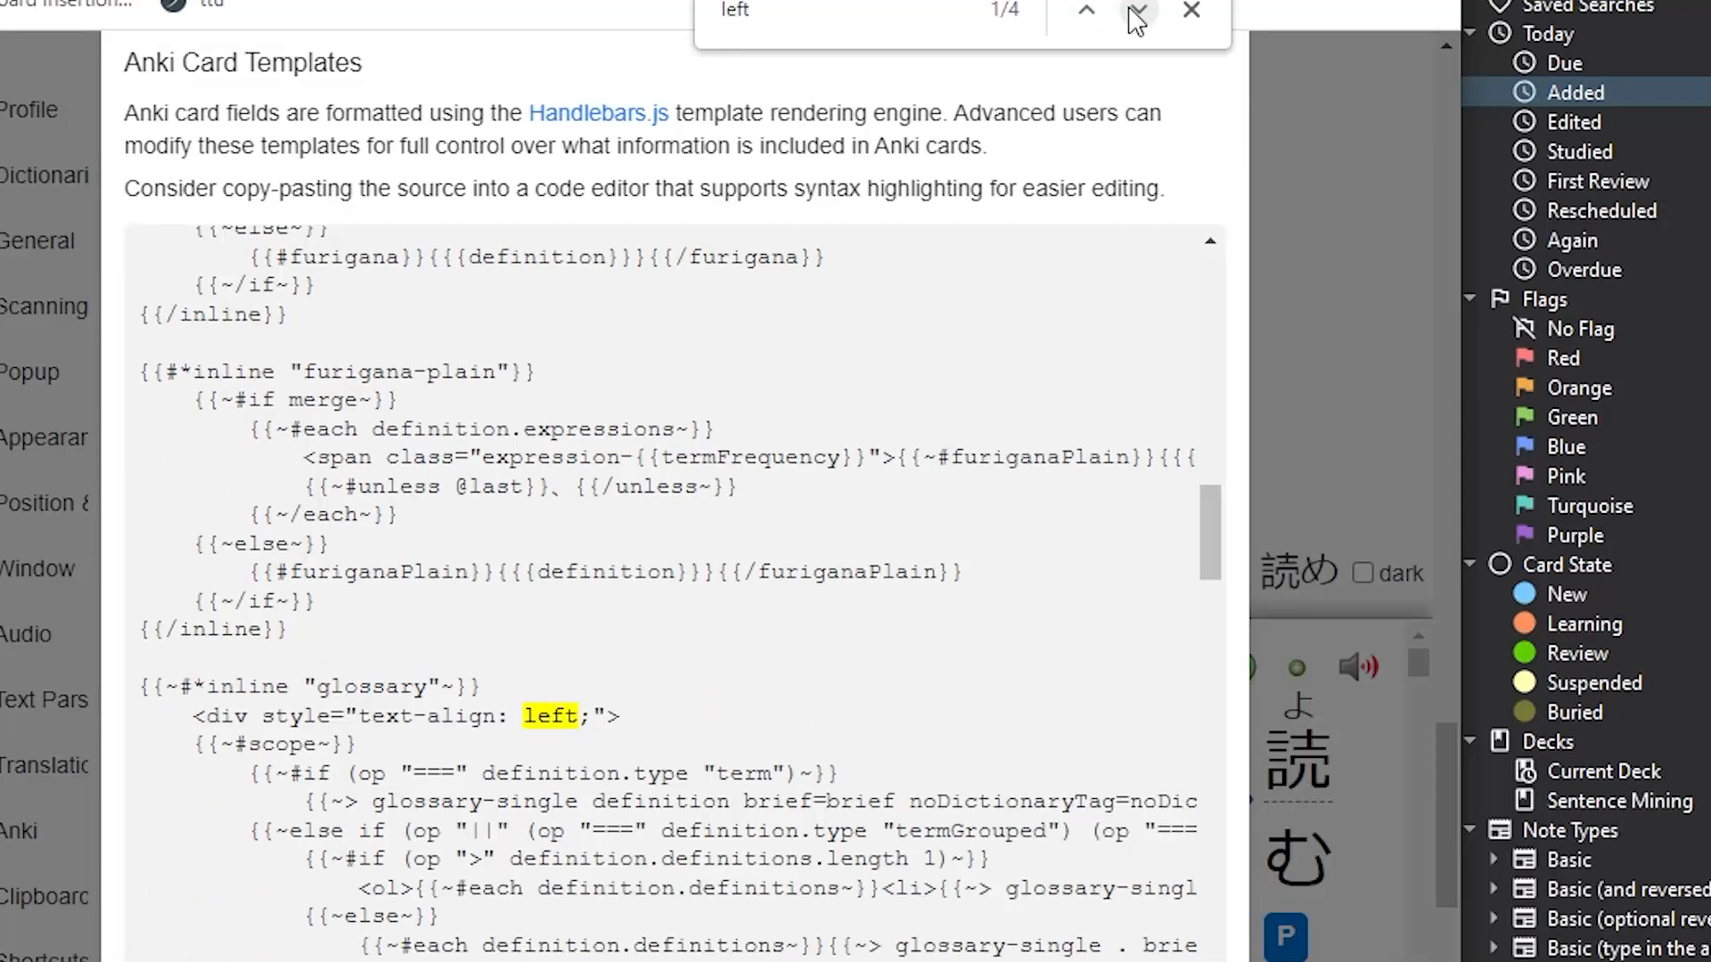
pyautogui.click(1099, 10)
# Step: Set the text-align value of the div in the "glossary" inline template to center
pyautogui.click(594, 661)
pyautogui.click(582, 715)
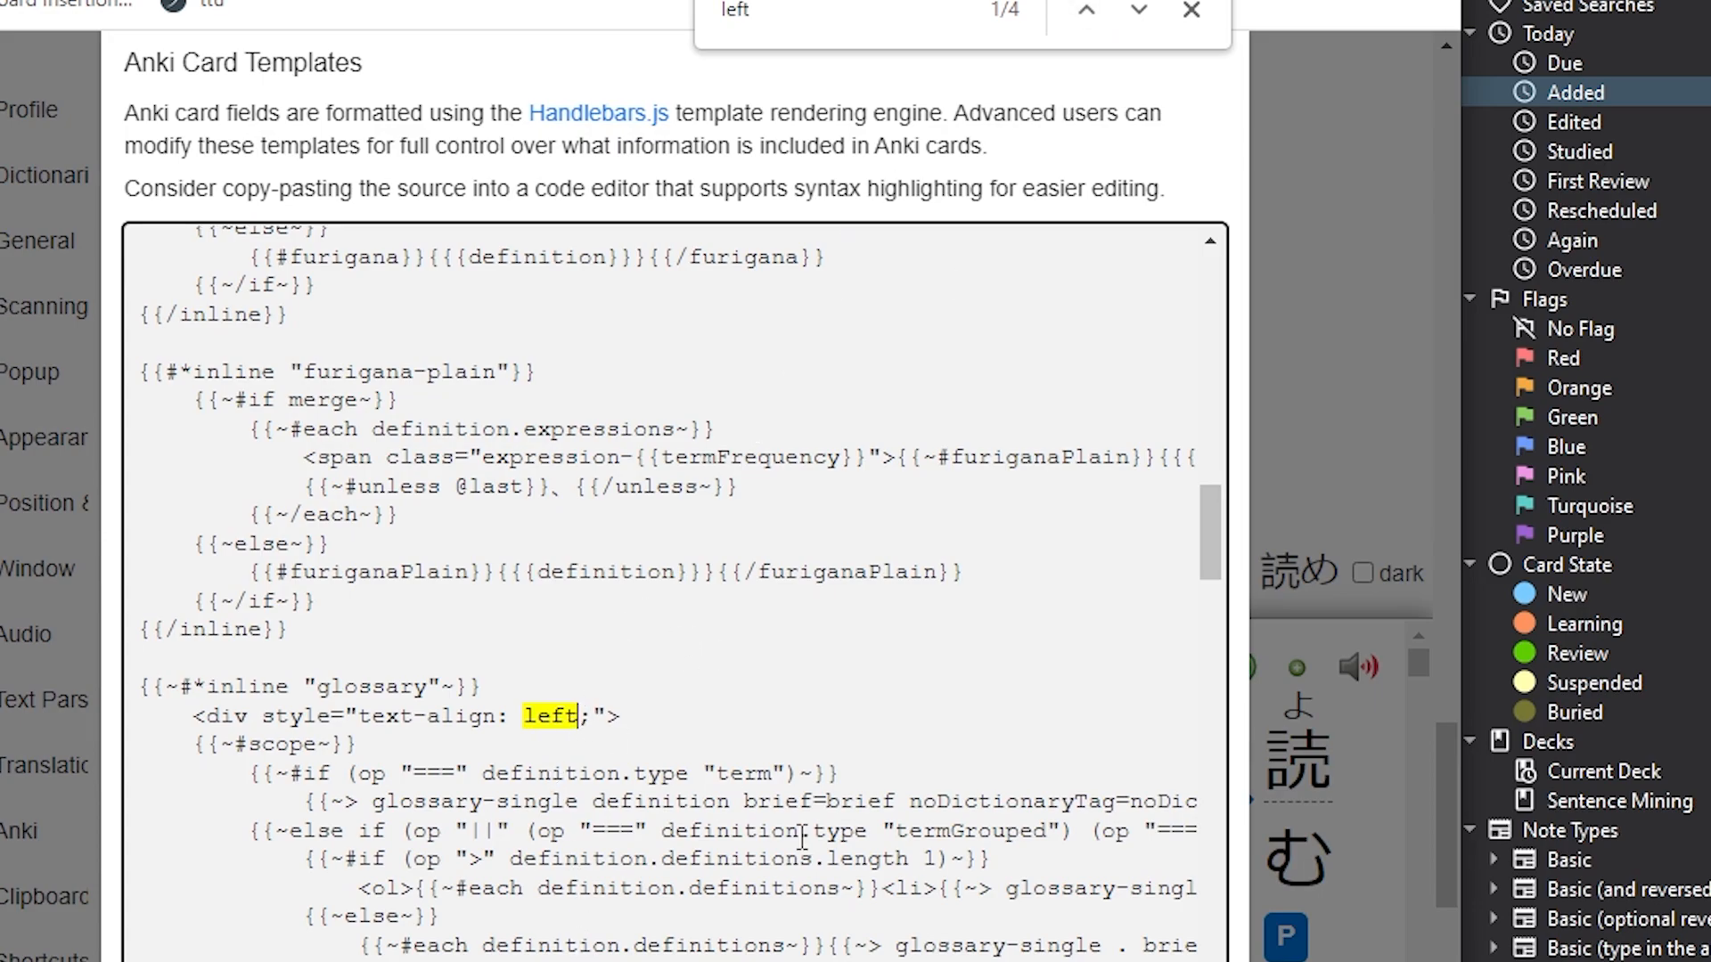
pyautogui.press('BackSpace')
pyautogui.press('BackSpace')
pyautogui.press('BackSpace')
pyautogui.press('BackSpace')
pyautogui.write('center')
pyautogui.click(783, 718)
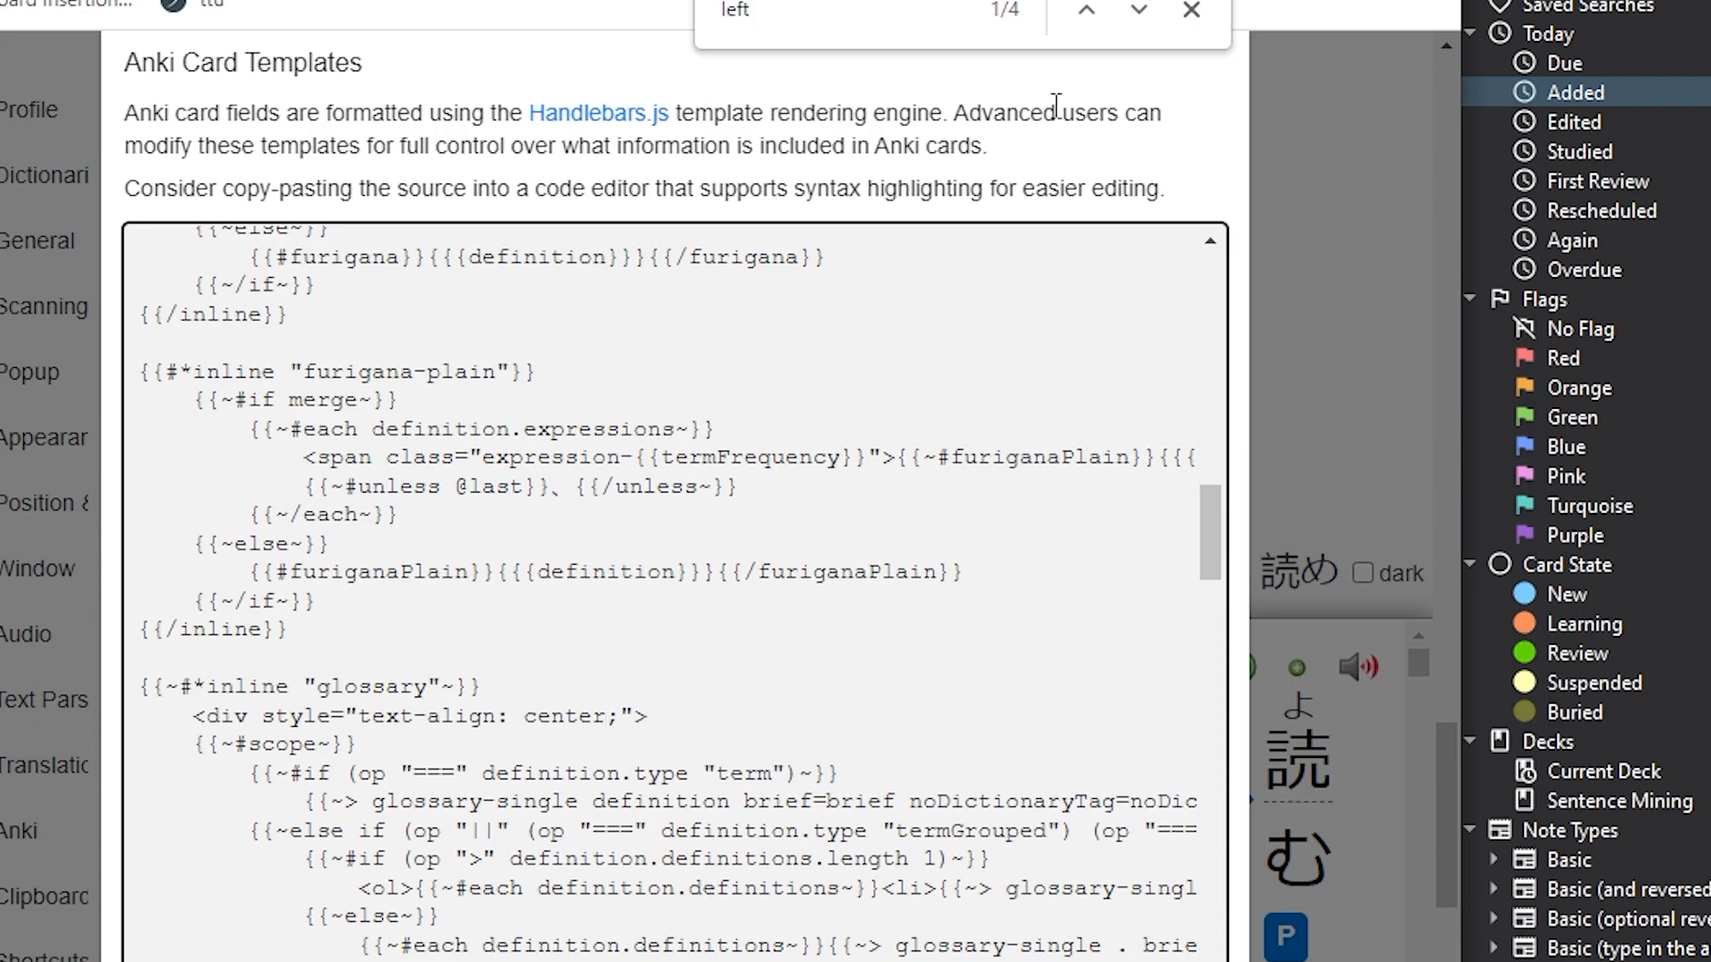
# Step: Check the next "left" match, then search the templates for "center" to return to the edited glossary line
pyautogui.click(1140, 11)
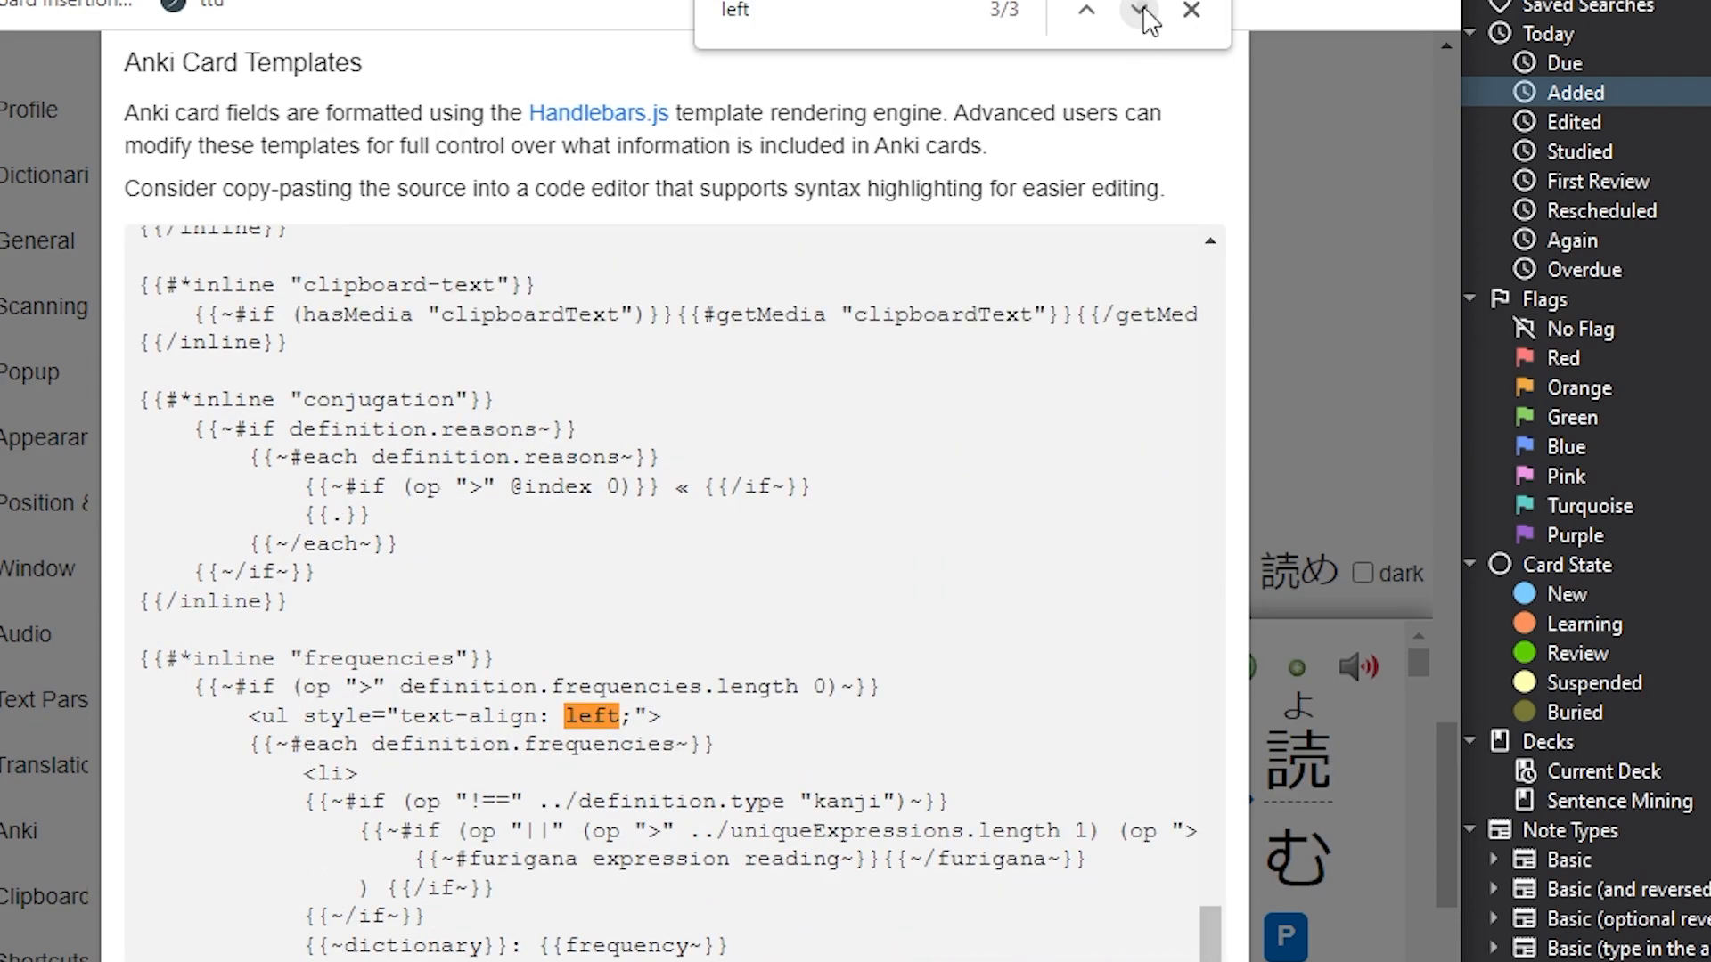
pyautogui.scroll(-10, 962, 624)
pyautogui.scroll(20, 963, 624)
pyautogui.hotkey('ctrl', 'f')
pyautogui.write('center')
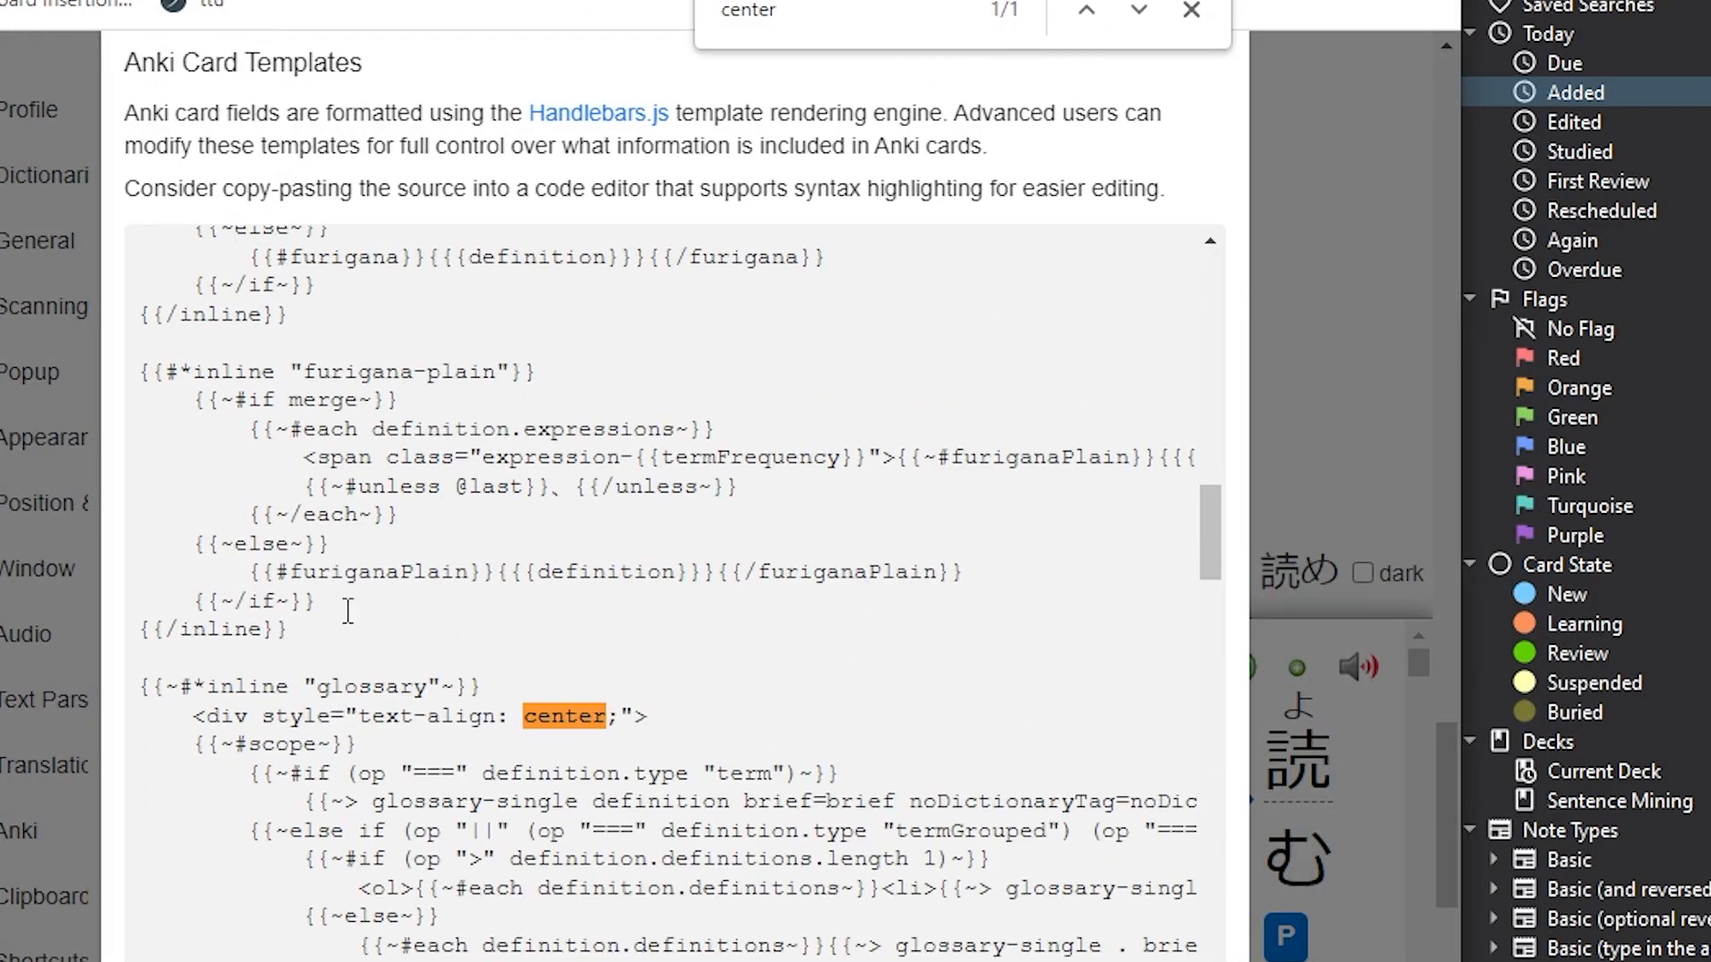
pyautogui.click(771, 799)
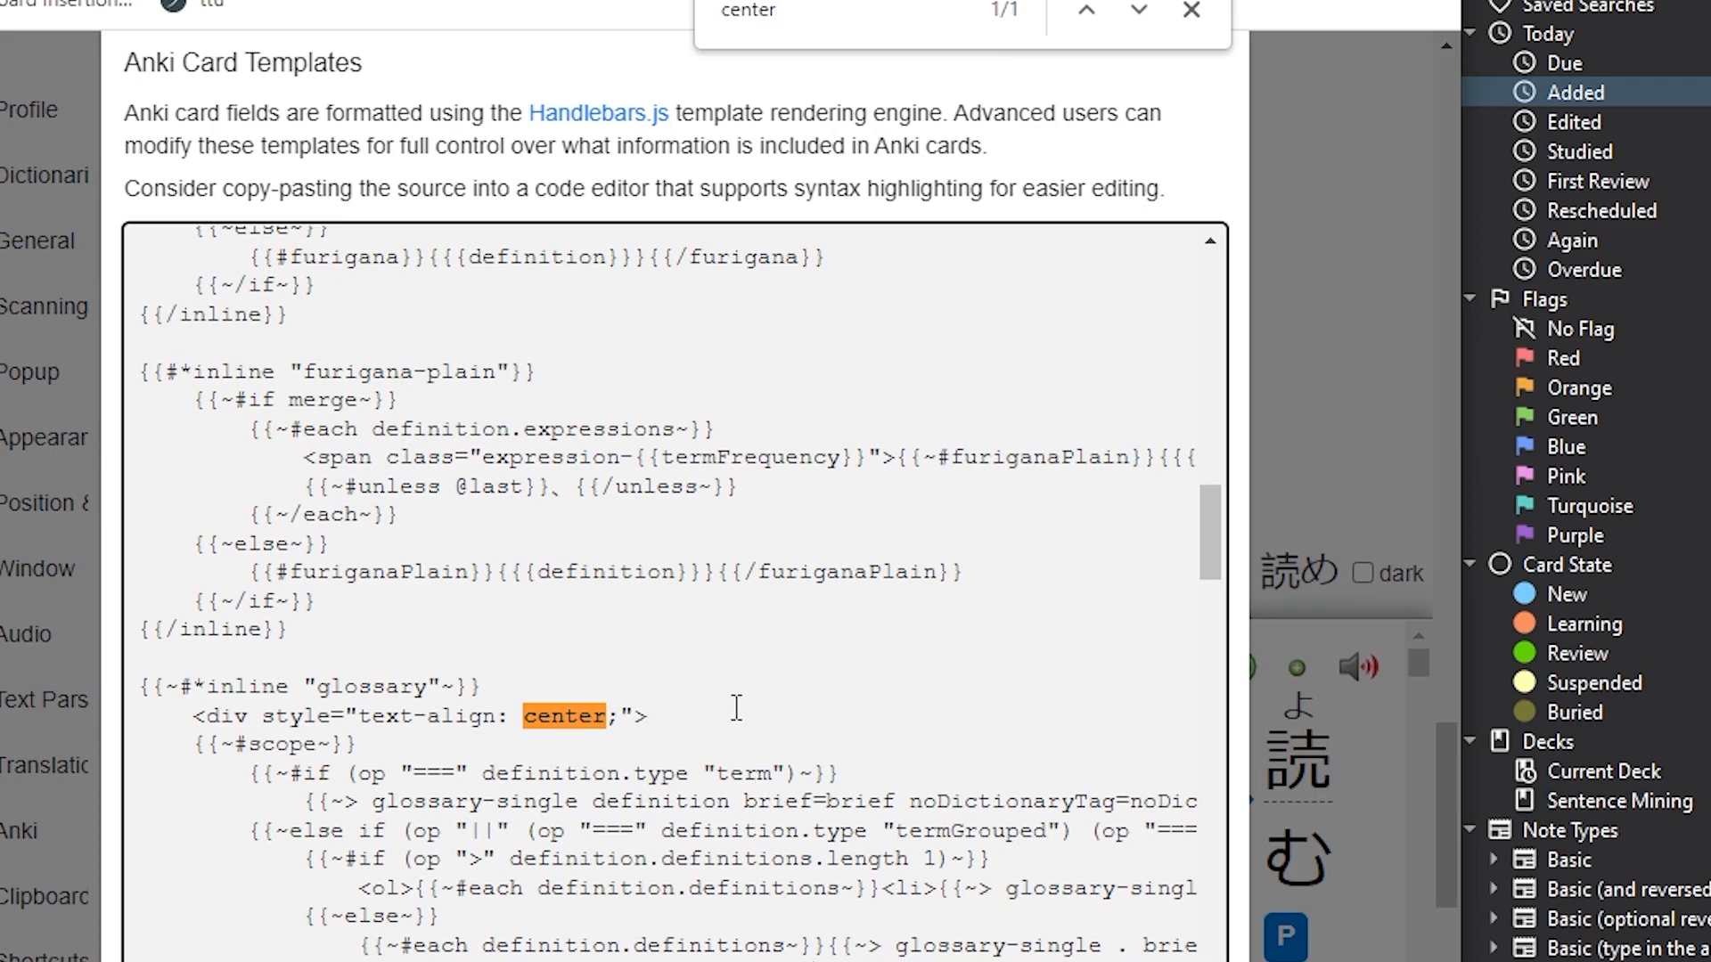
pyautogui.press('Escape')
# Step: Review the "glossary" inline heading and its text-align value, then close the Anki card templates
pyautogui.moveTo(501, 688); pyautogui.dragTo(101, 691)
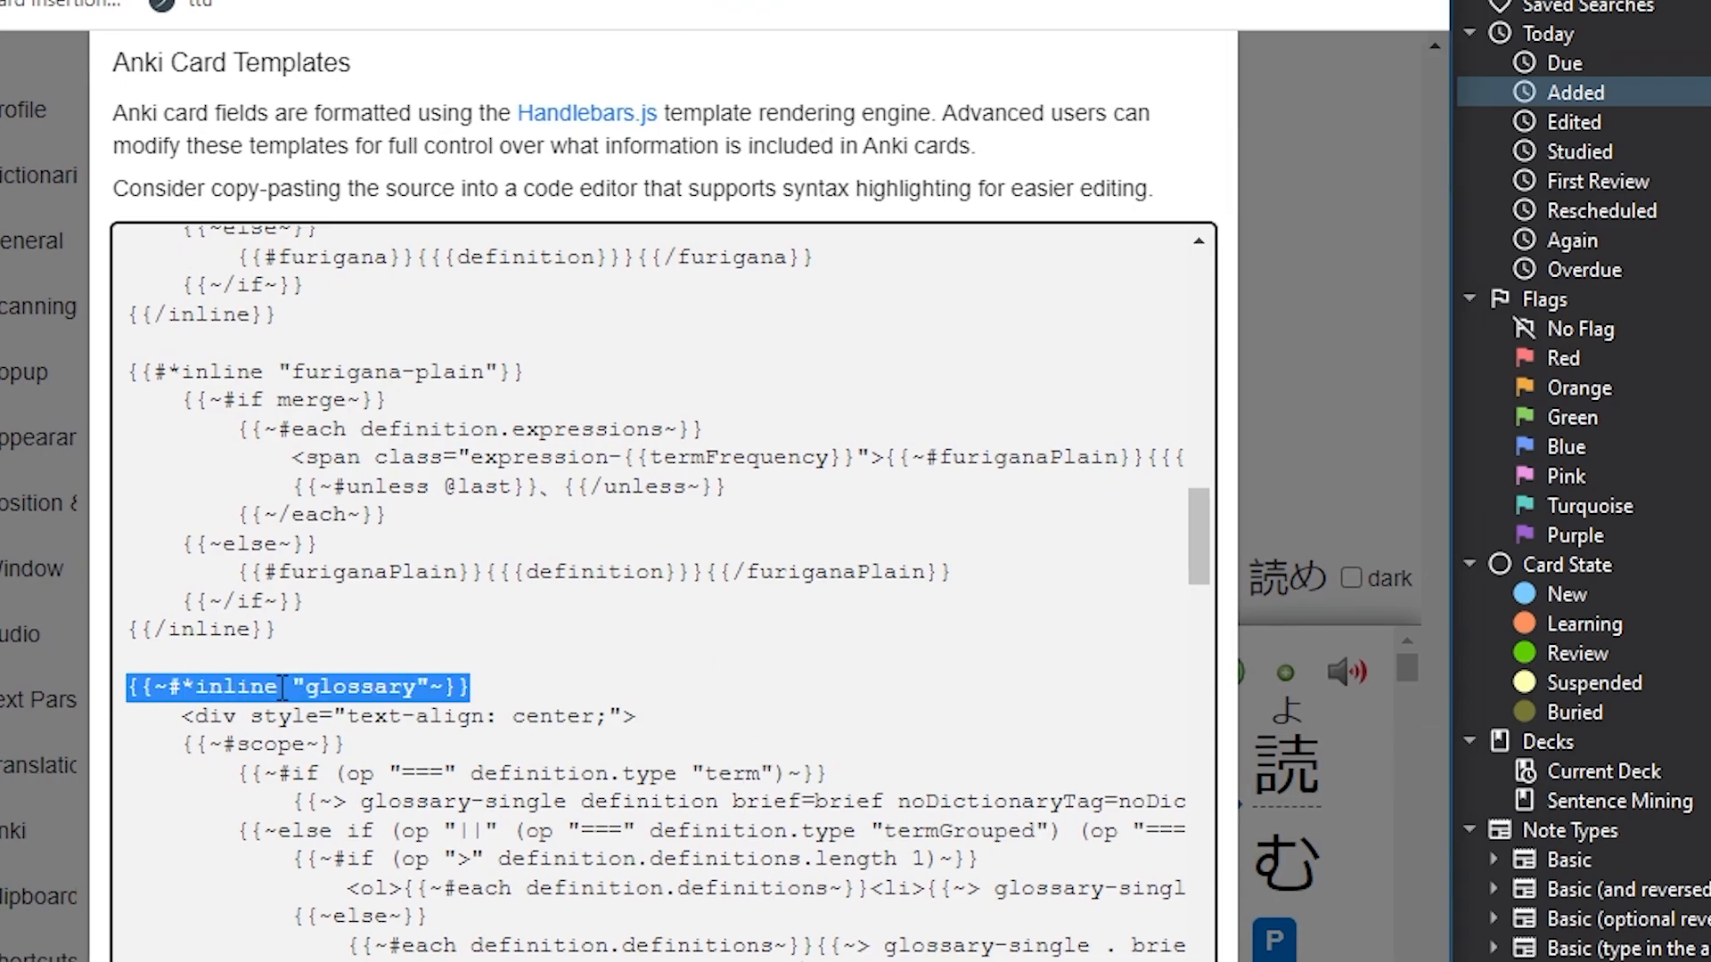
pyautogui.click(531, 723)
pyautogui.moveTo(511, 717); pyautogui.dragTo(615, 717)
pyautogui.click(507, 691)
pyautogui.moveTo(507, 691); pyautogui.dragTo(107, 690)
pyautogui.click(323, 688)
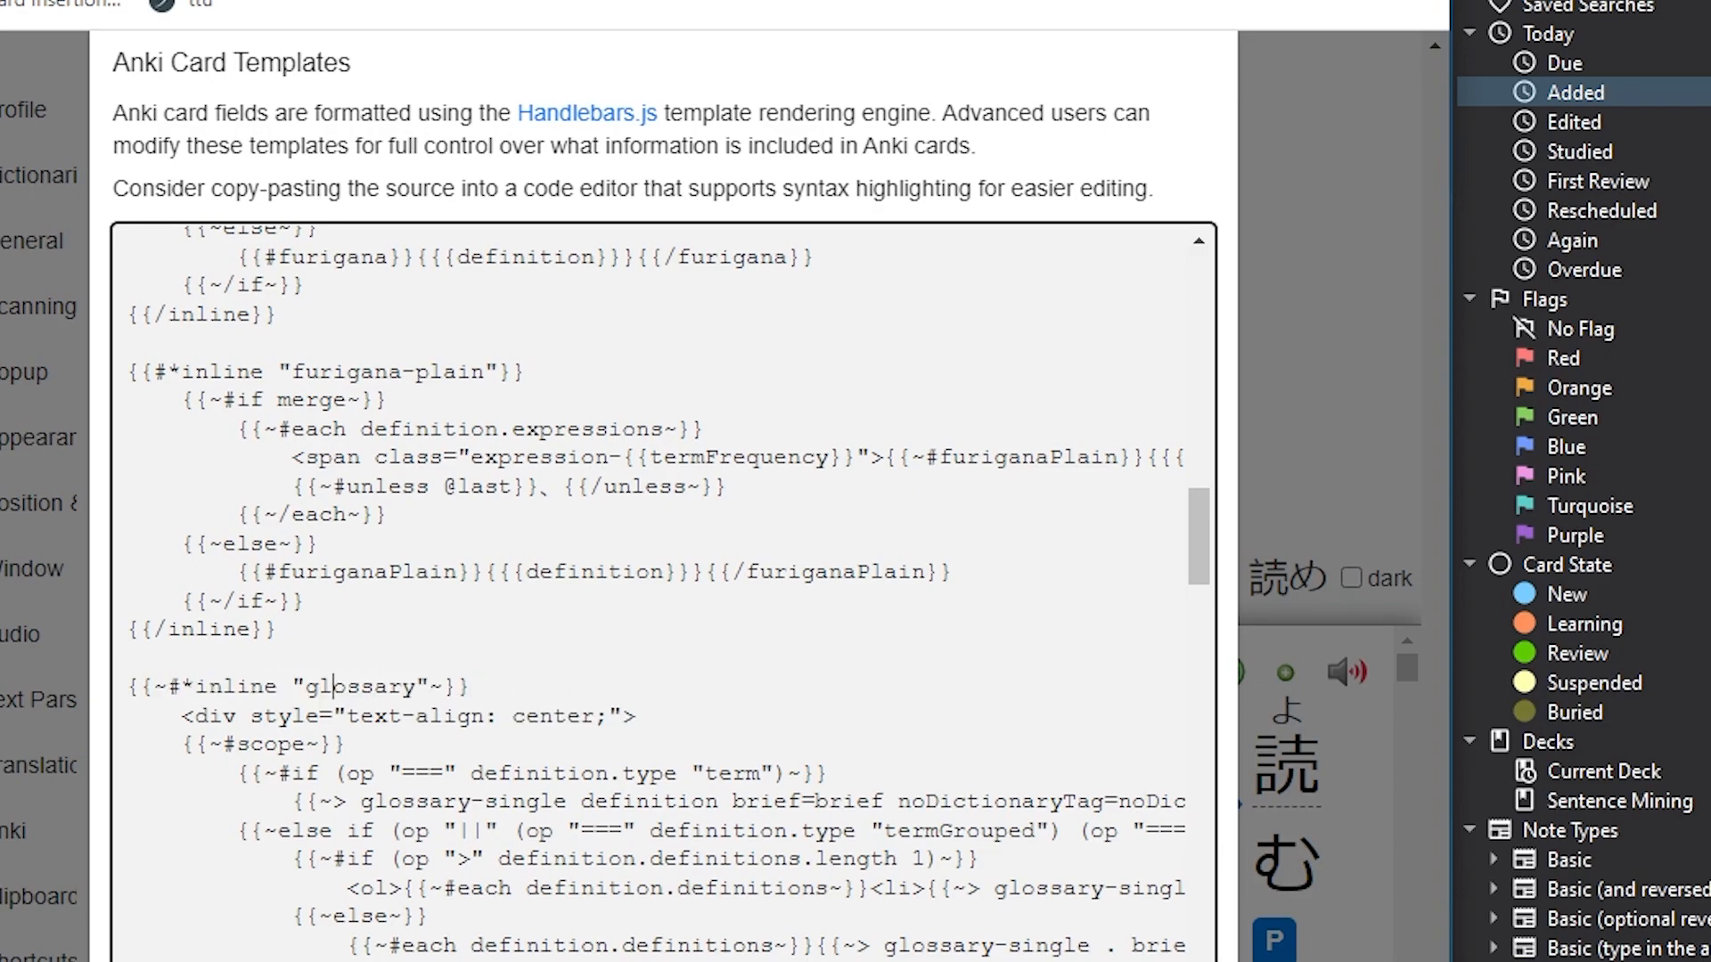
pyautogui.click(701, 898)
# Step: Set the result grouping mode in Yomichan's General settings to No grouping
pyautogui.scroll(8, 543, 606)
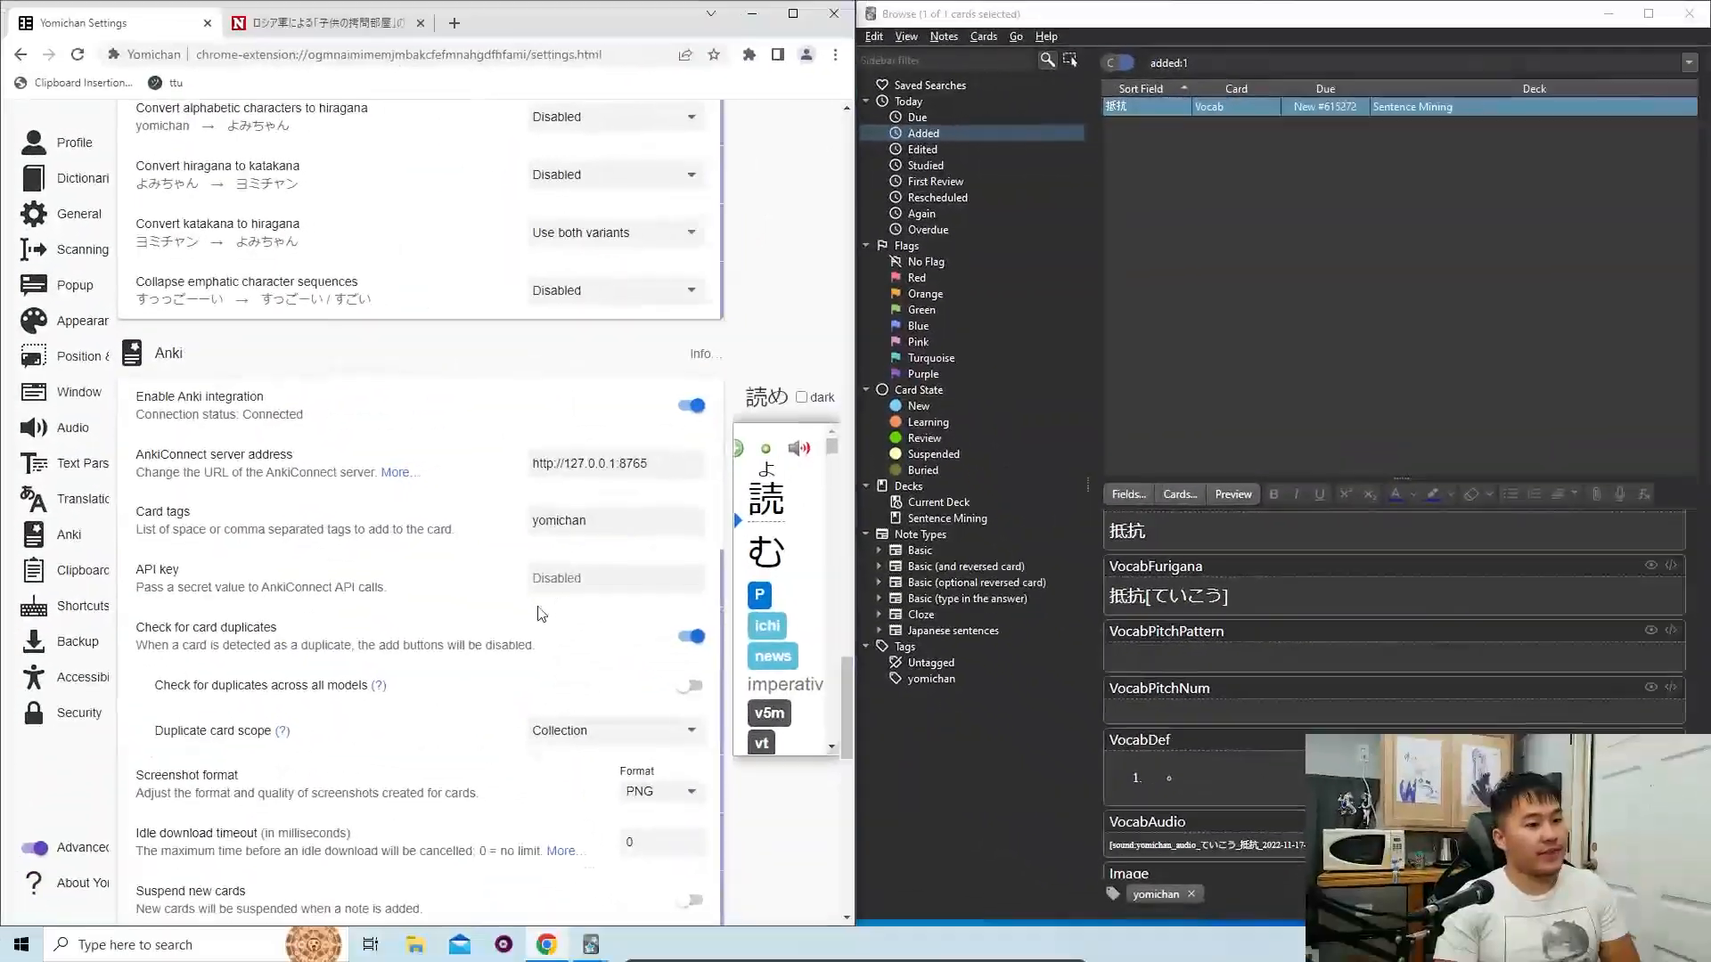
pyautogui.scroll(15, 489, 598)
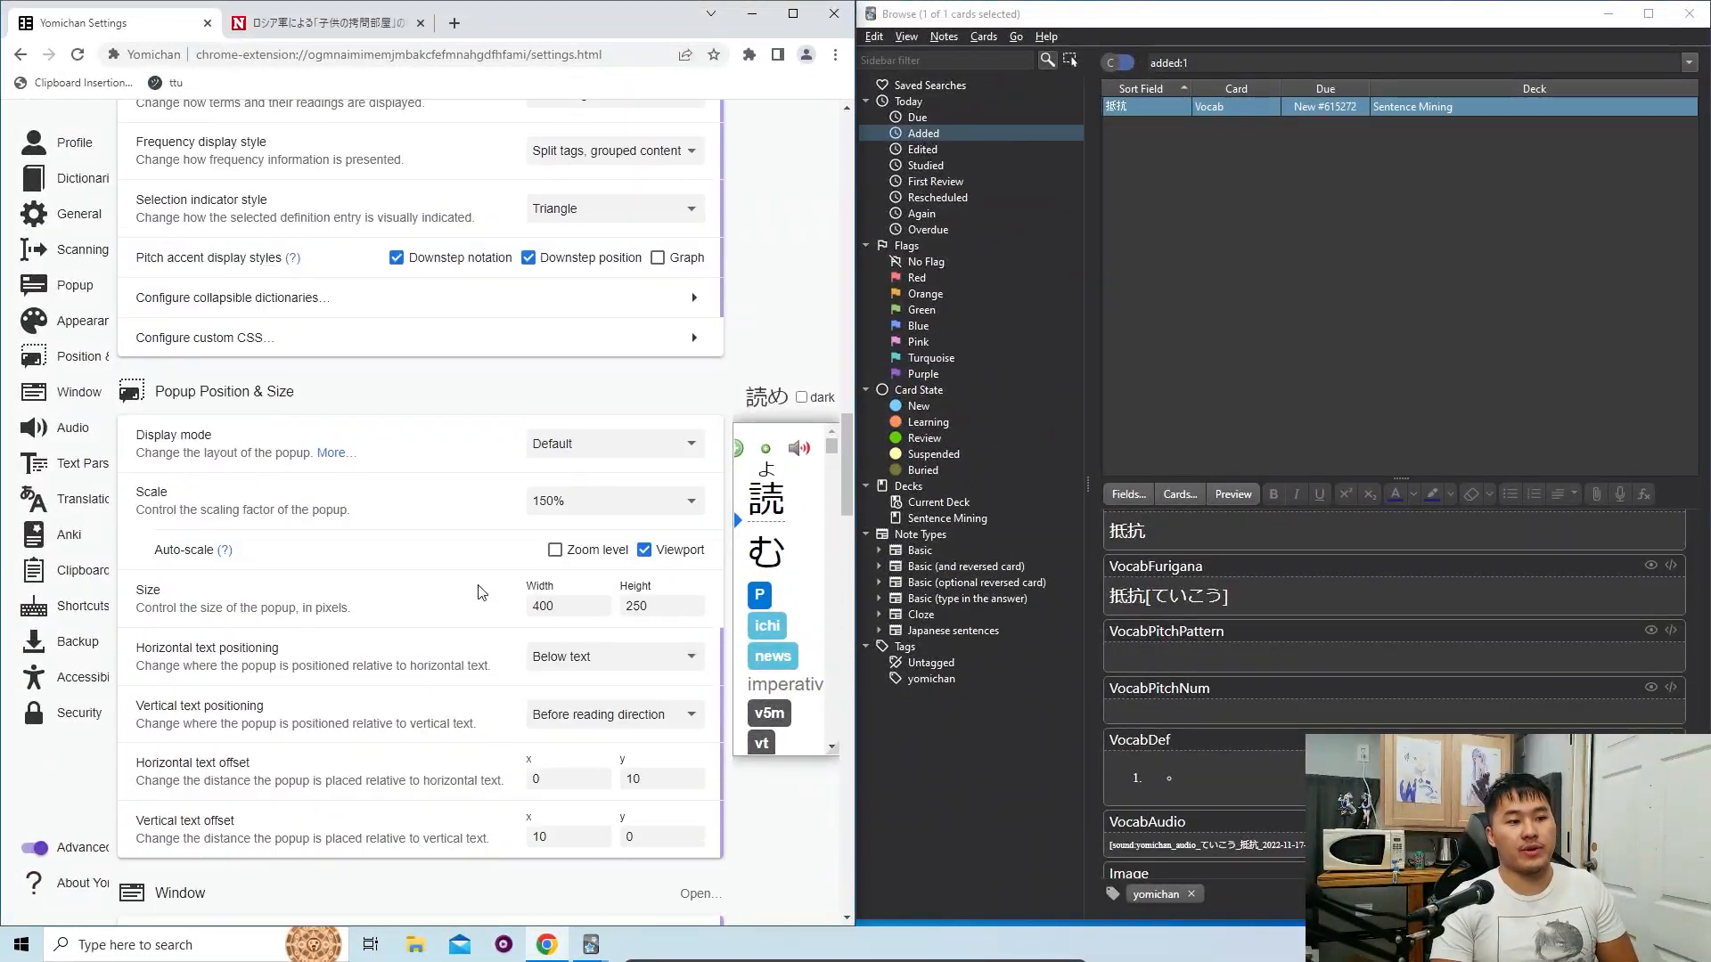
pyautogui.scroll(15, 482, 590)
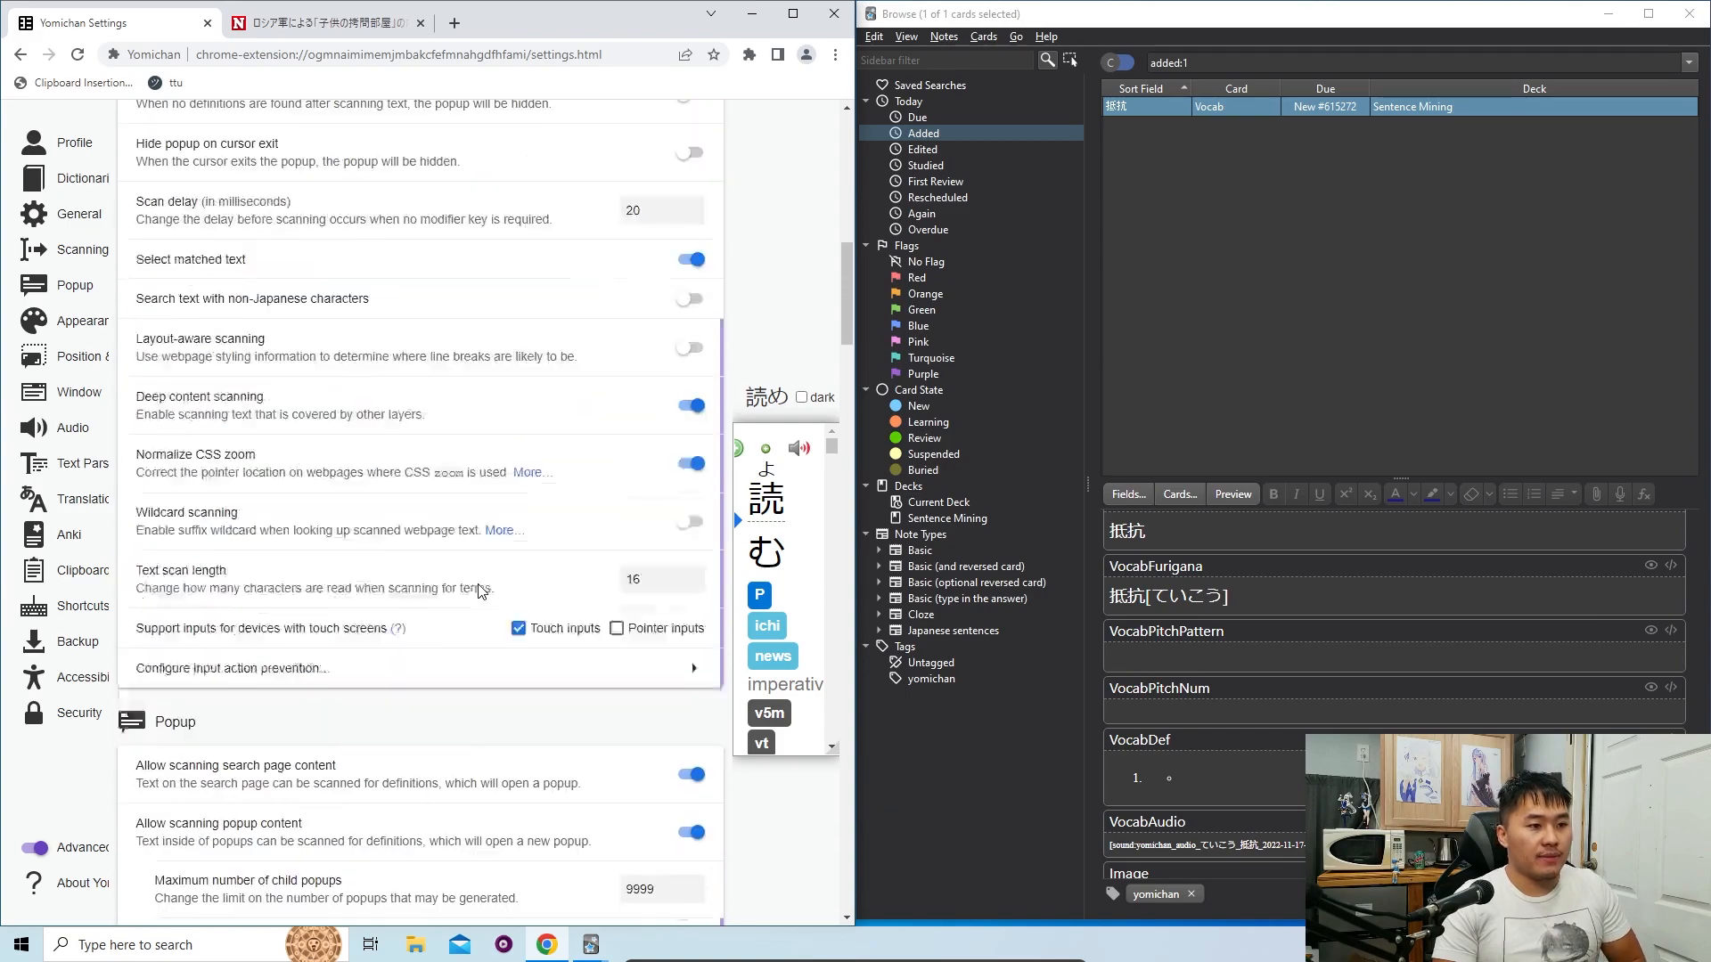
pyautogui.scroll(7, 482, 592)
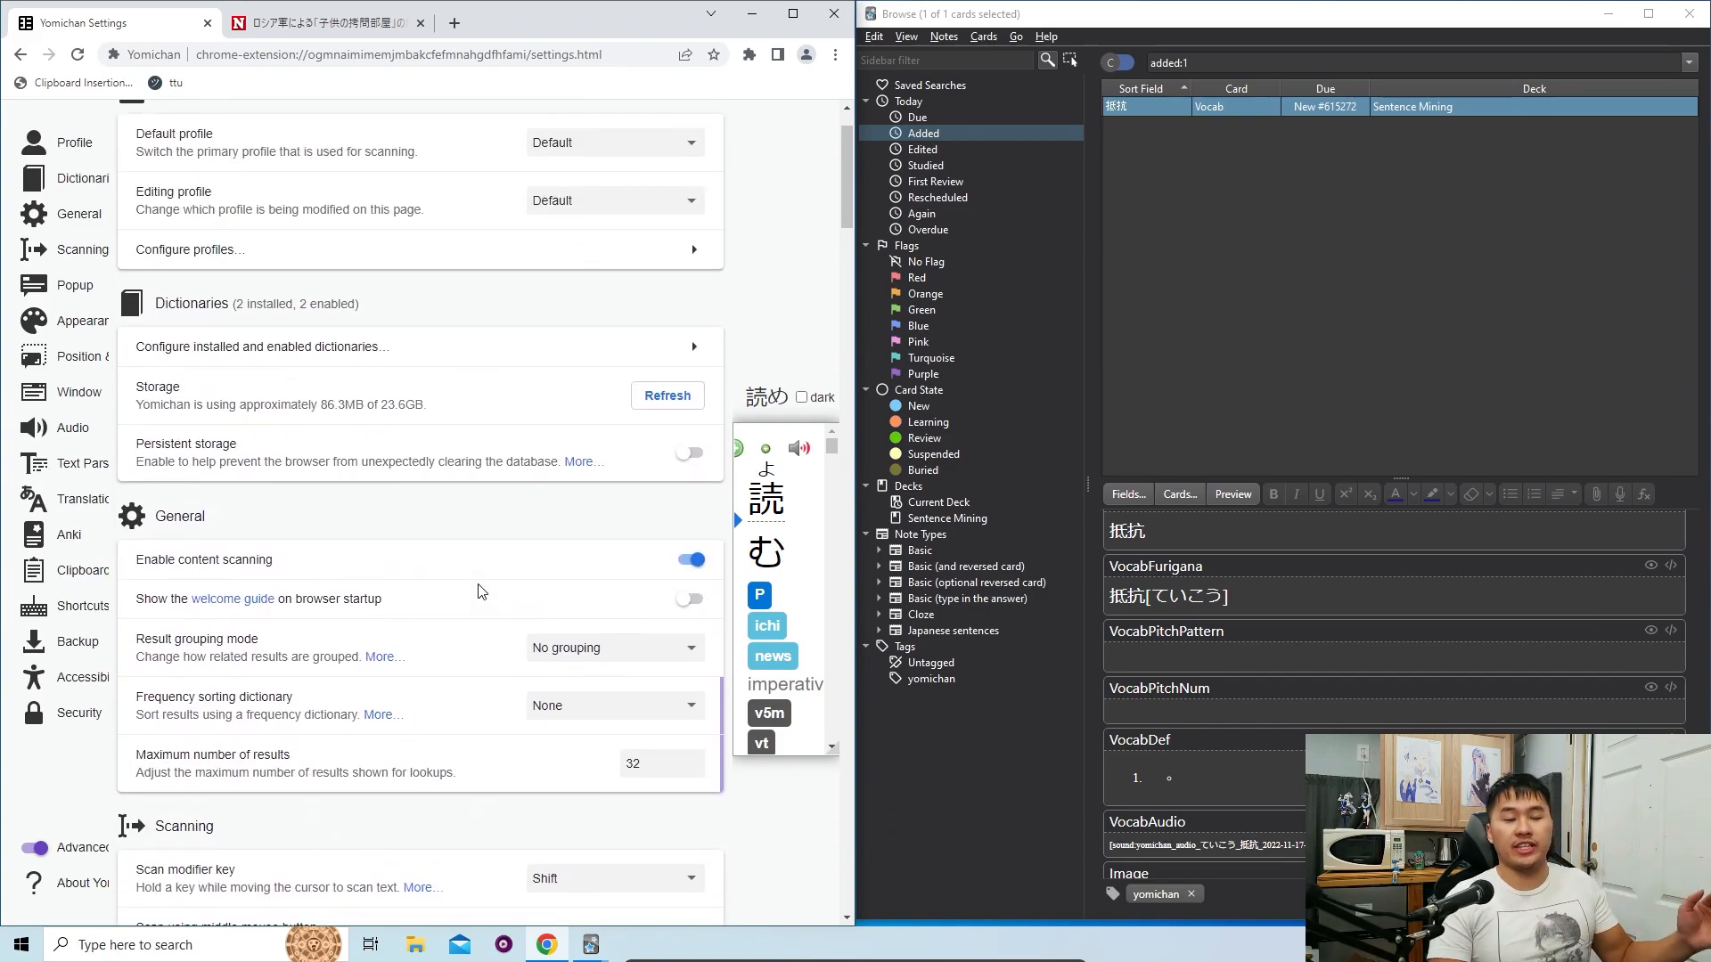
pyautogui.scroll(-4, 481, 592)
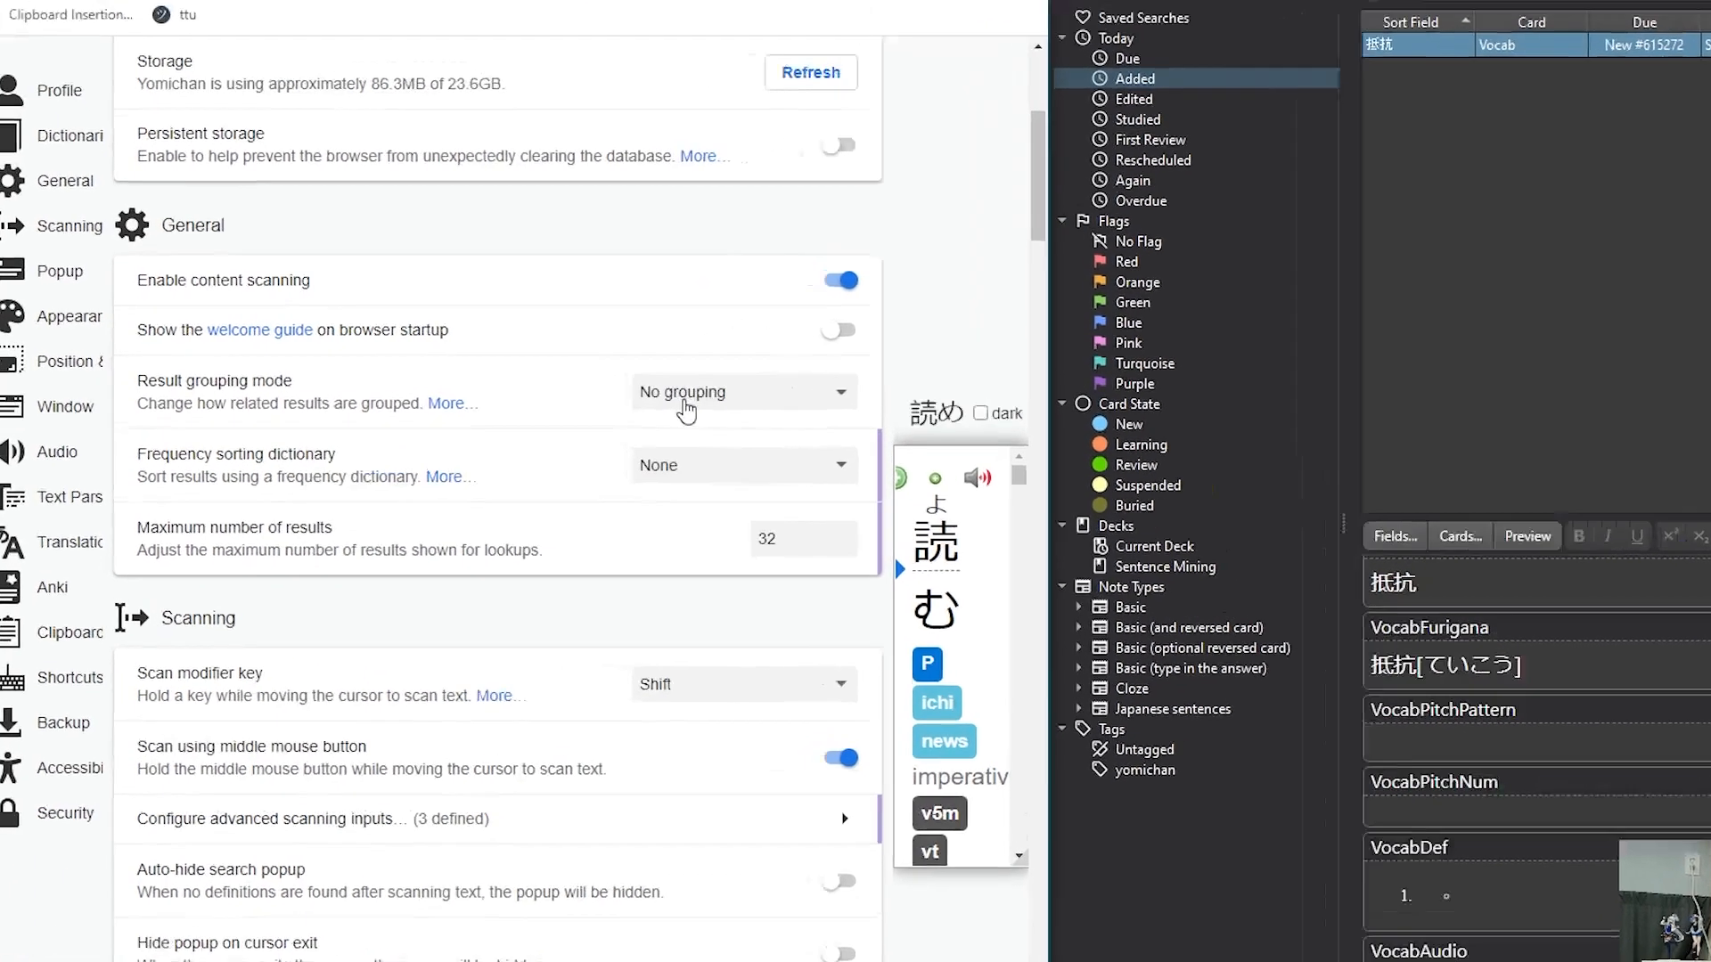
pyautogui.click(684, 403)
pyautogui.click(726, 443)
pyautogui.click(727, 398)
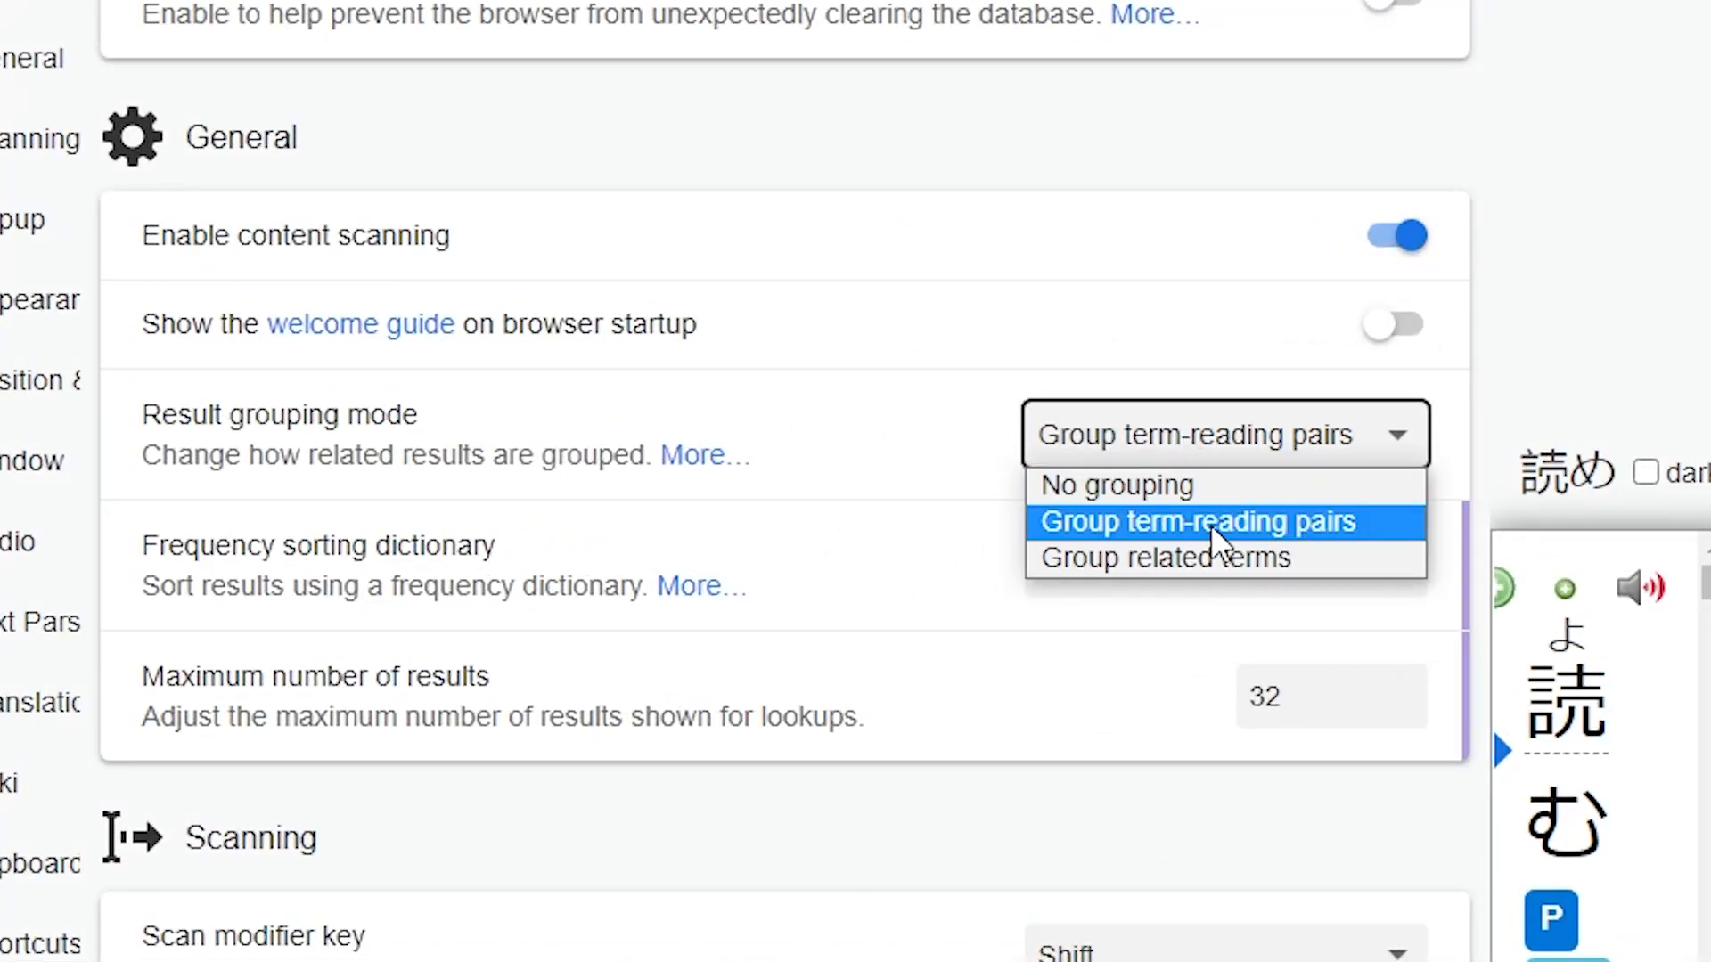
pyautogui.click(1133, 485)
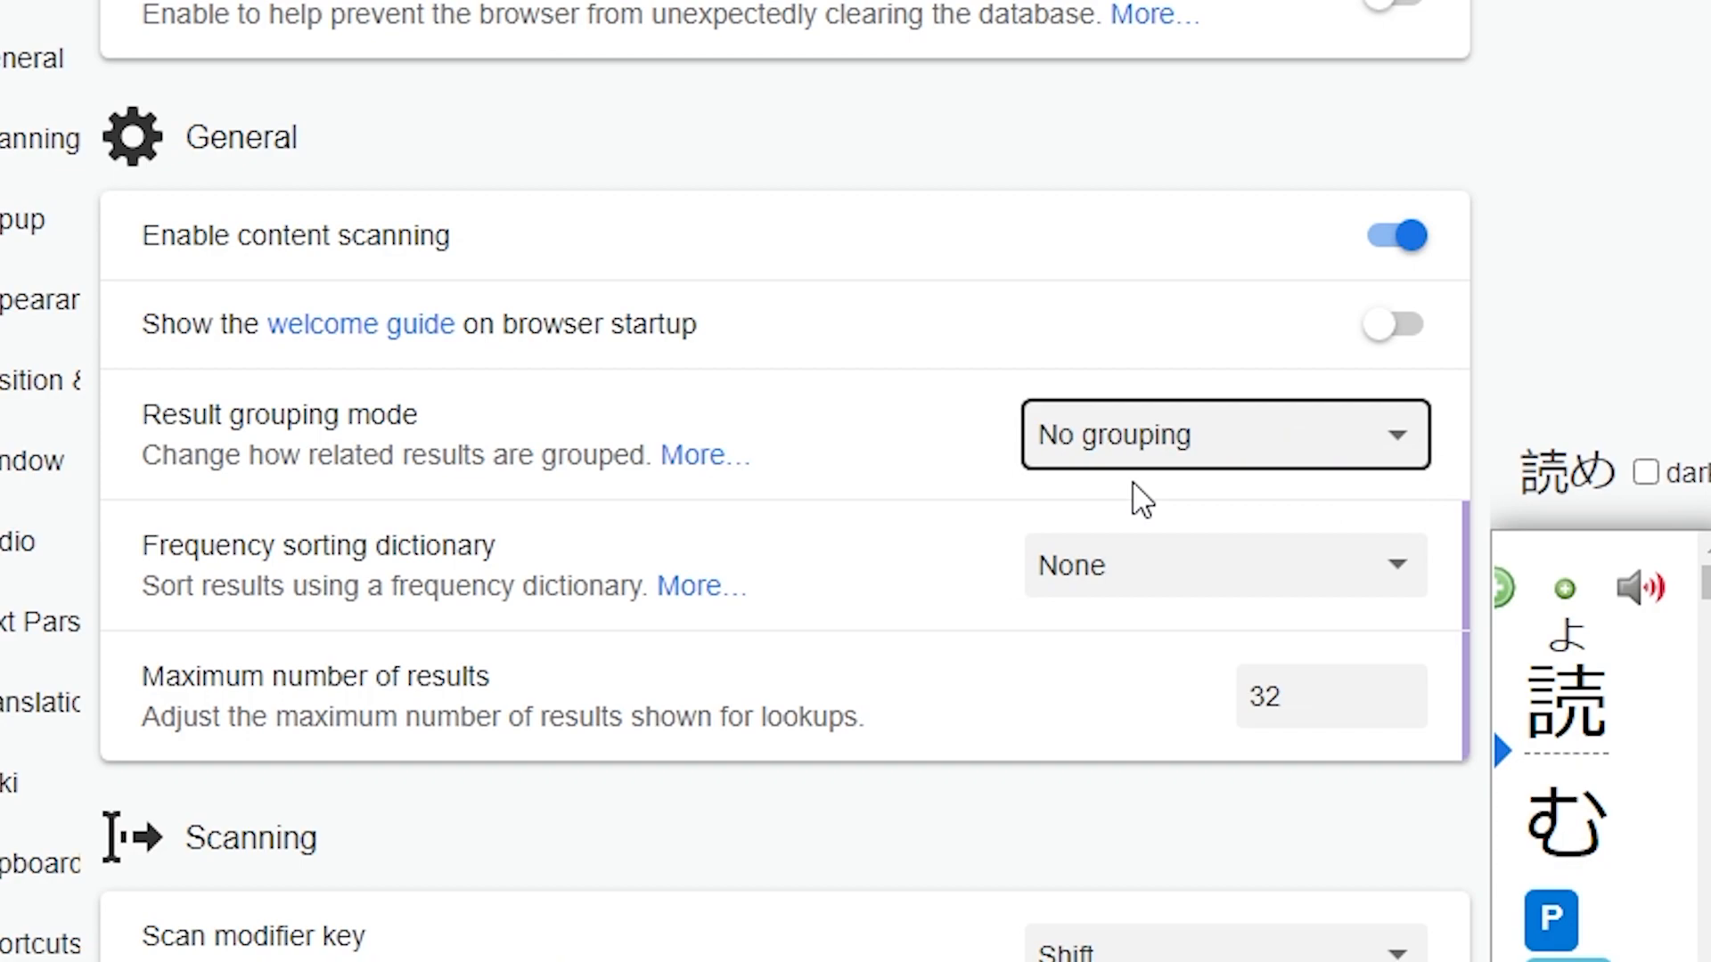
pyautogui.click(1515, 307)
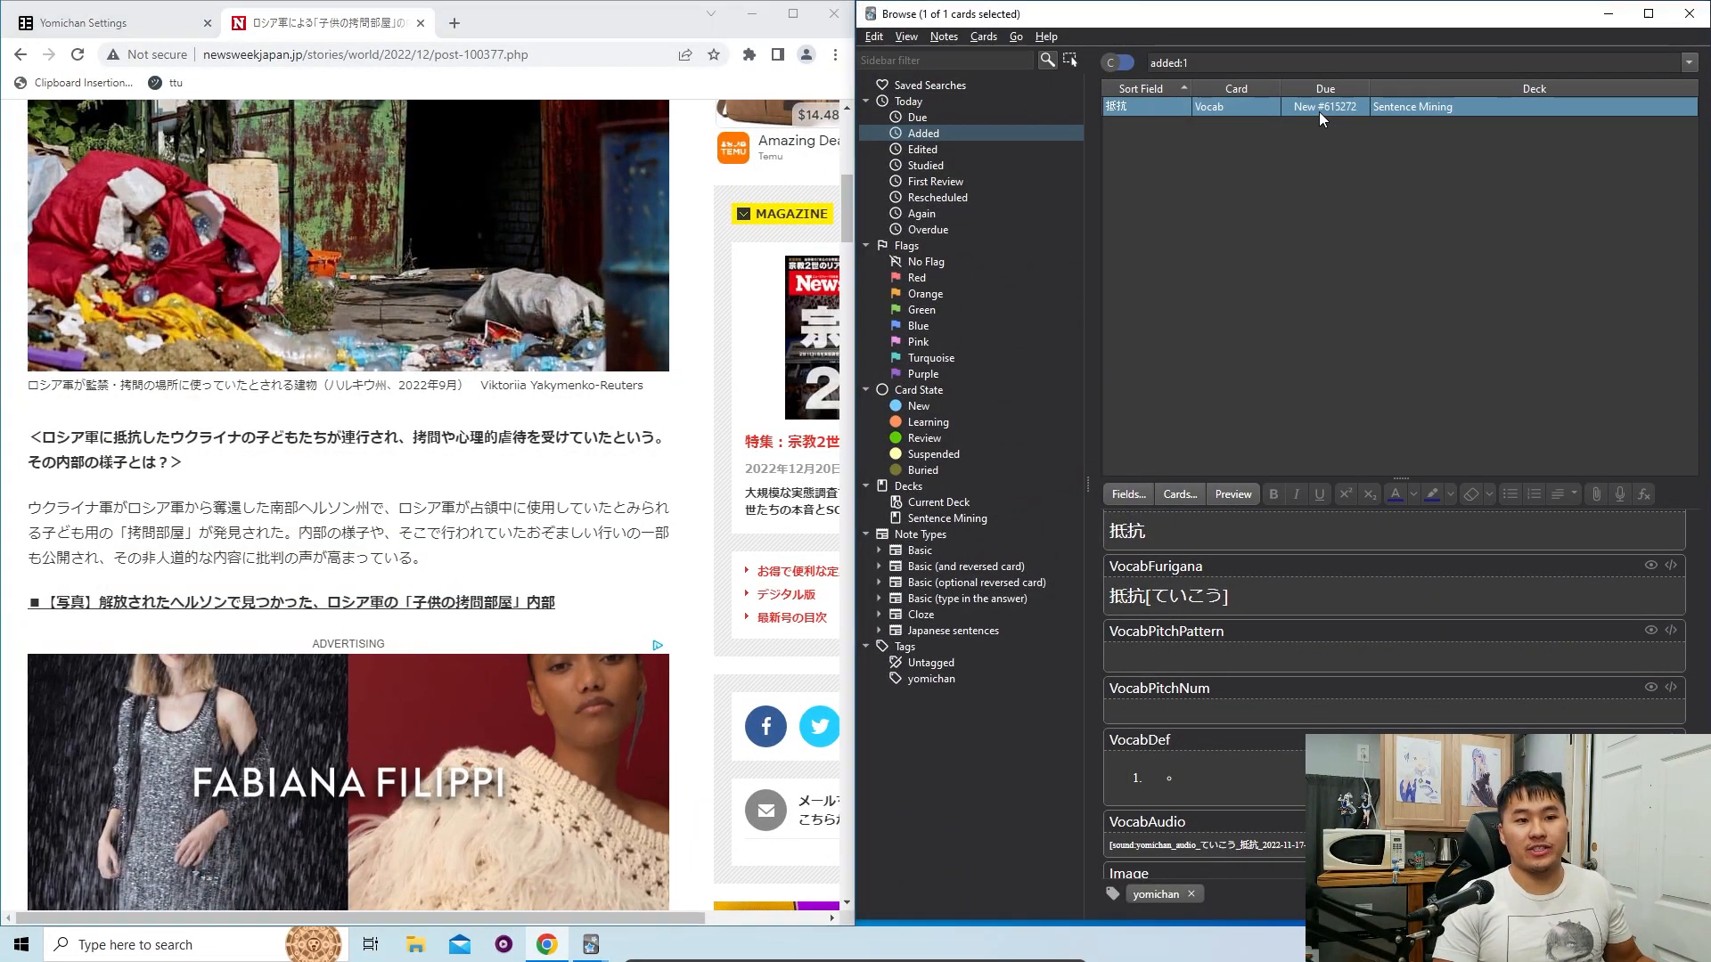
# Step: Delete the existing 抵抗 note from the Sentence Mining deck
pyautogui.rightClick(1318, 111)
pyautogui.click(1221, 121)
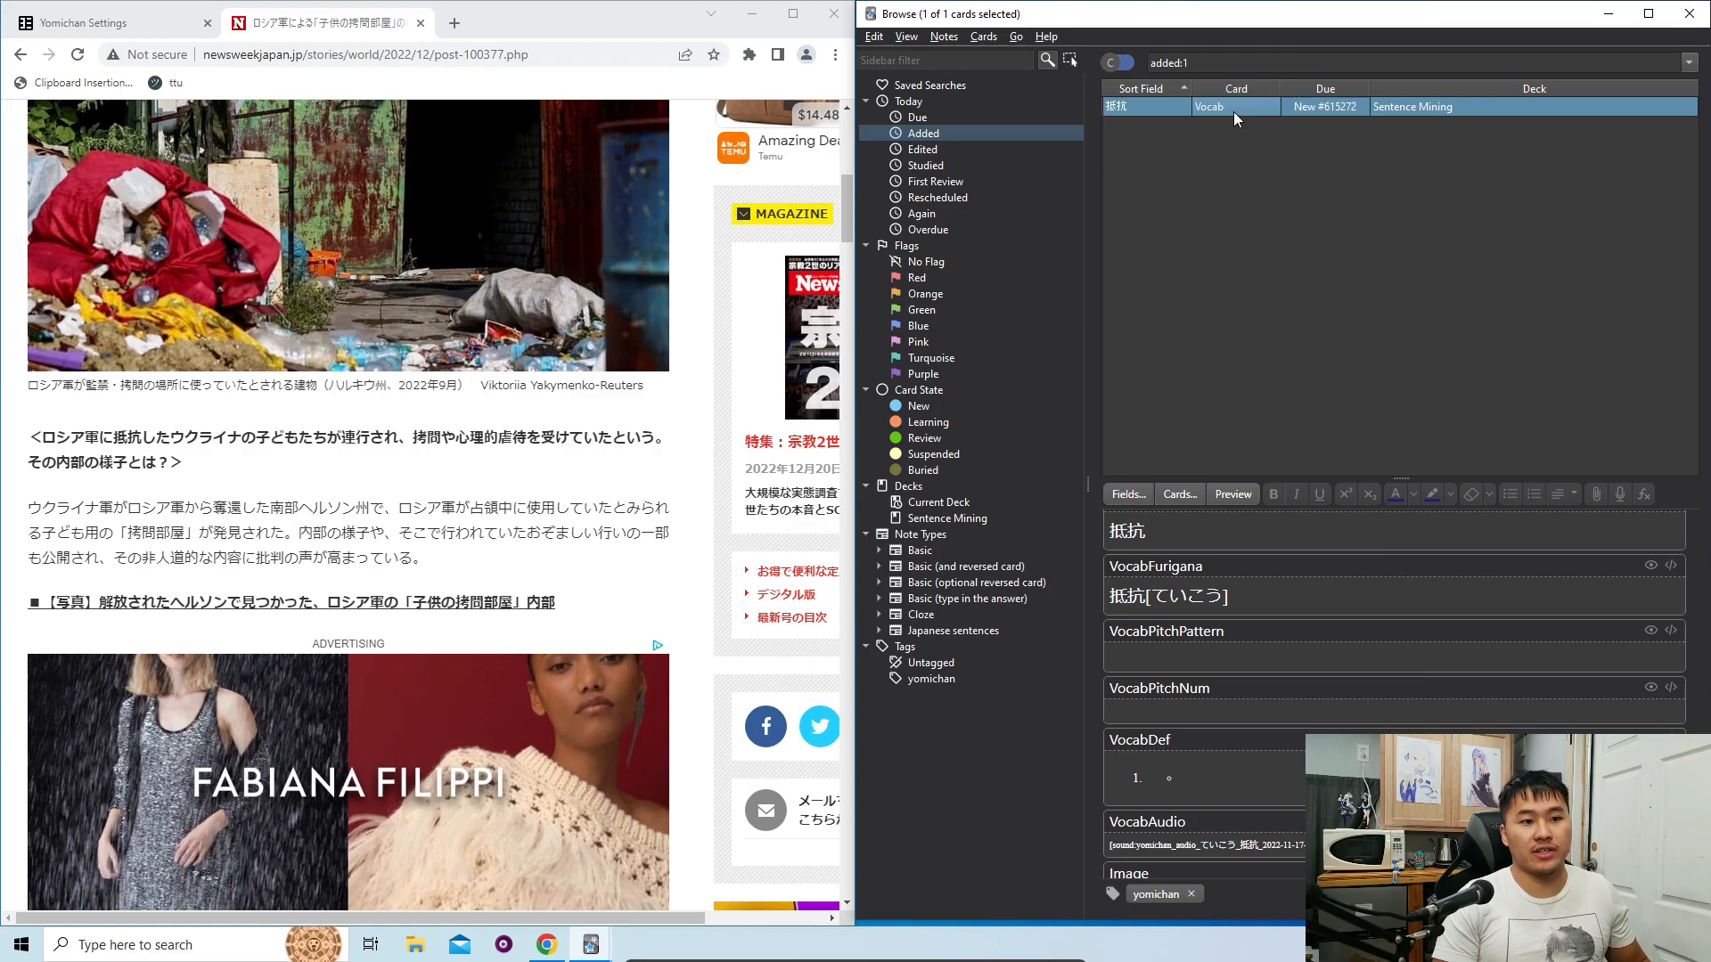
pyautogui.rightClick(1243, 110)
pyautogui.moveTo(1443, 278)
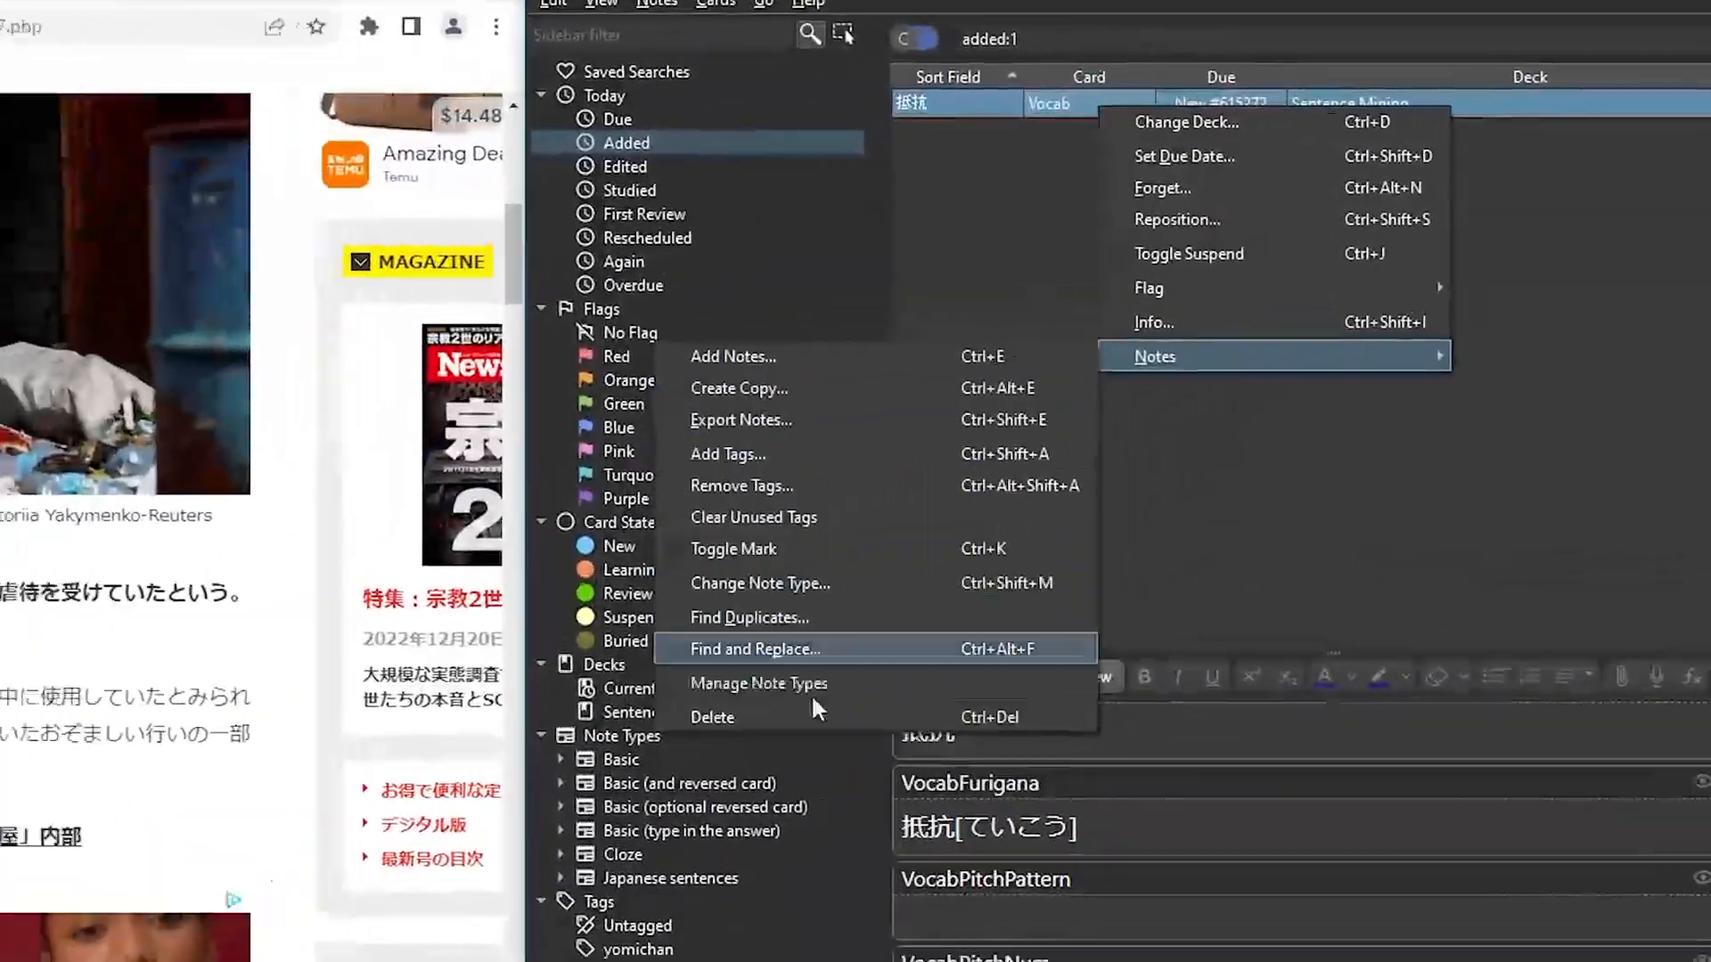
pyautogui.click(1041, 522)
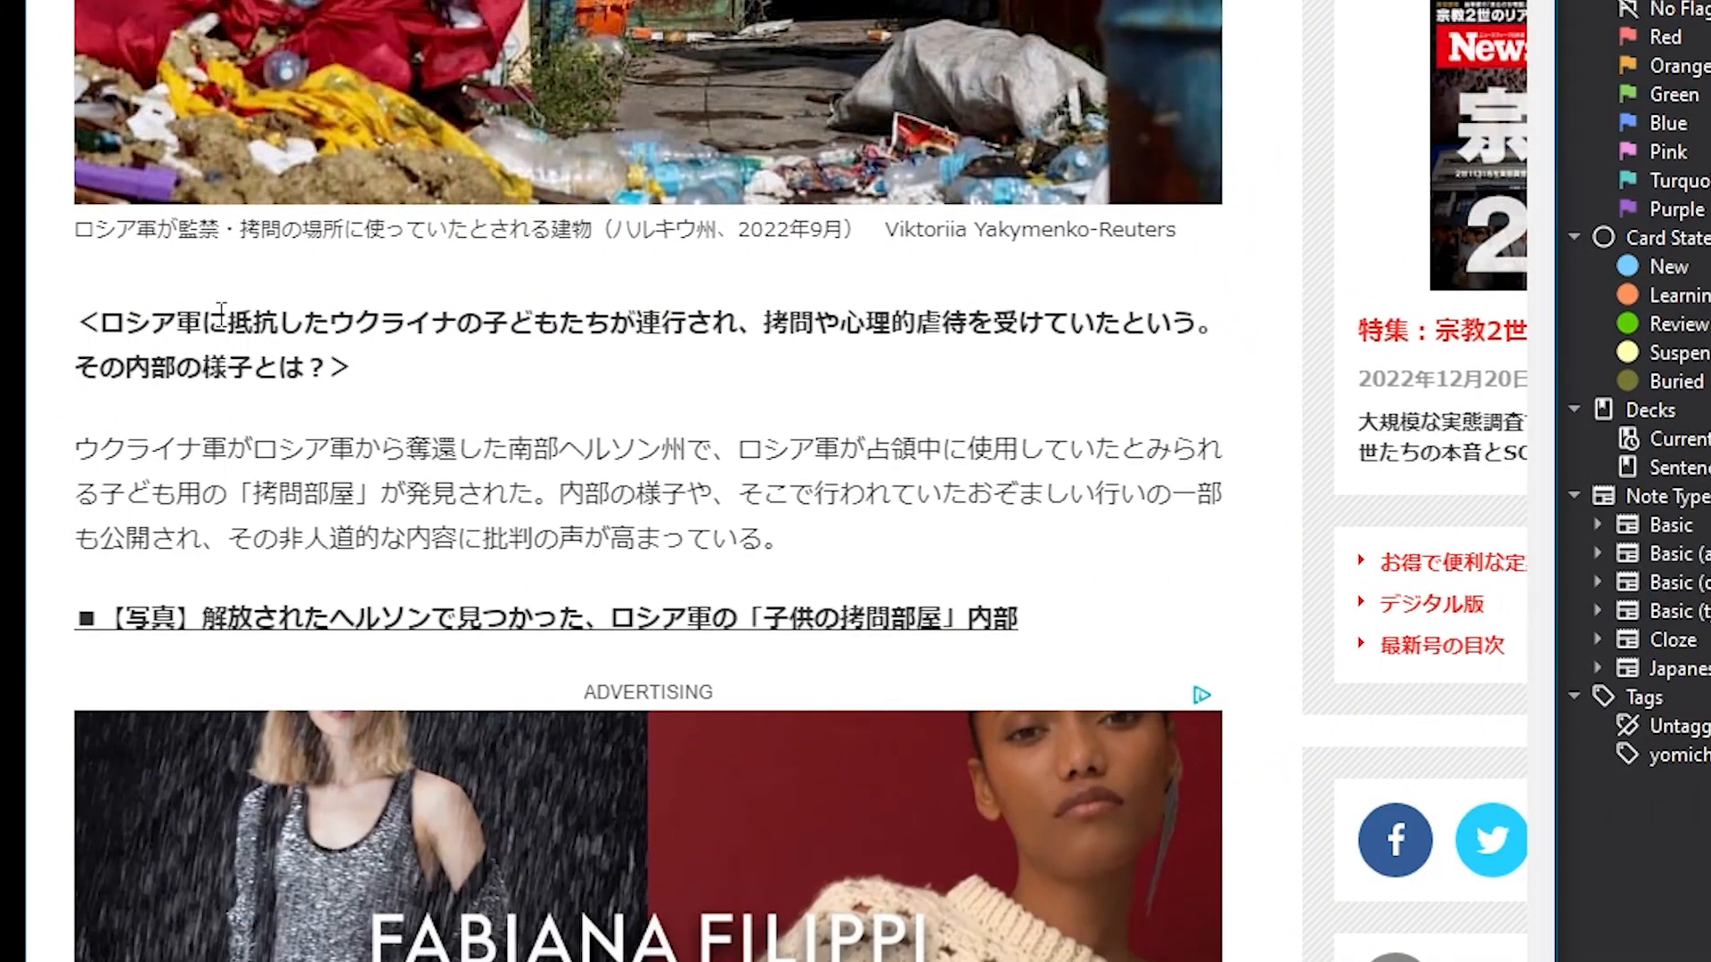
# Step: Look up 抵抗 in the news article, add its "resistance" entry to Anki, and select the new card among today's added cards
pyautogui.moveTo(239, 319)
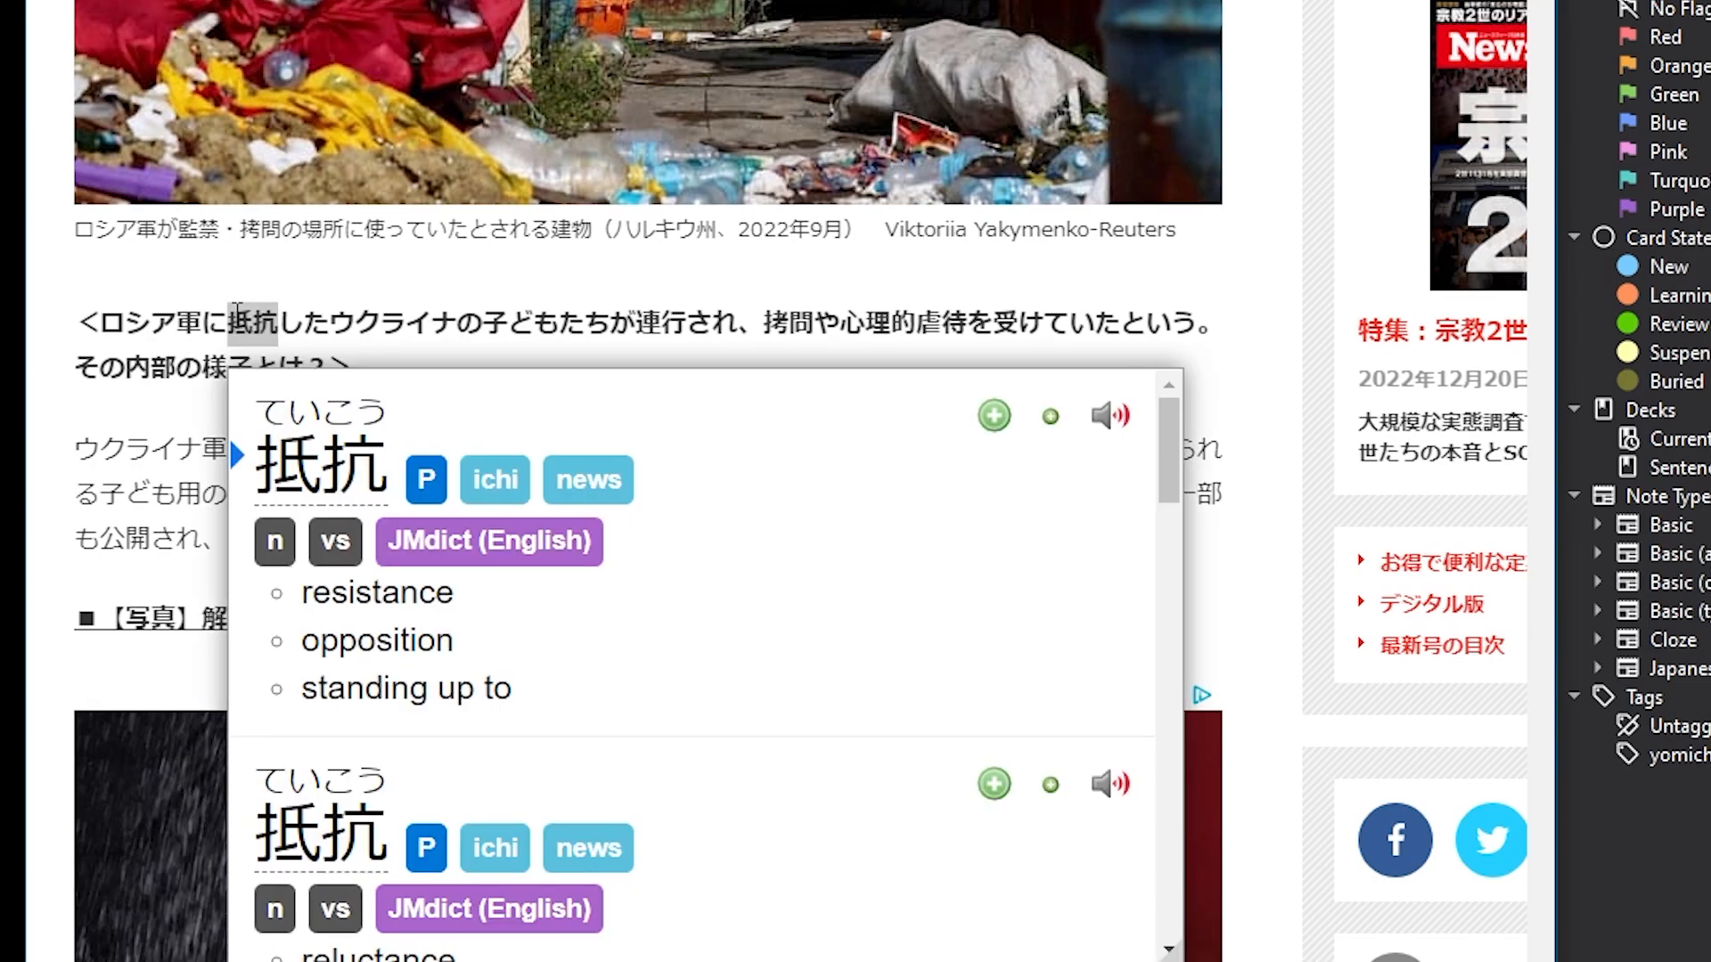
pyautogui.click(994, 415)
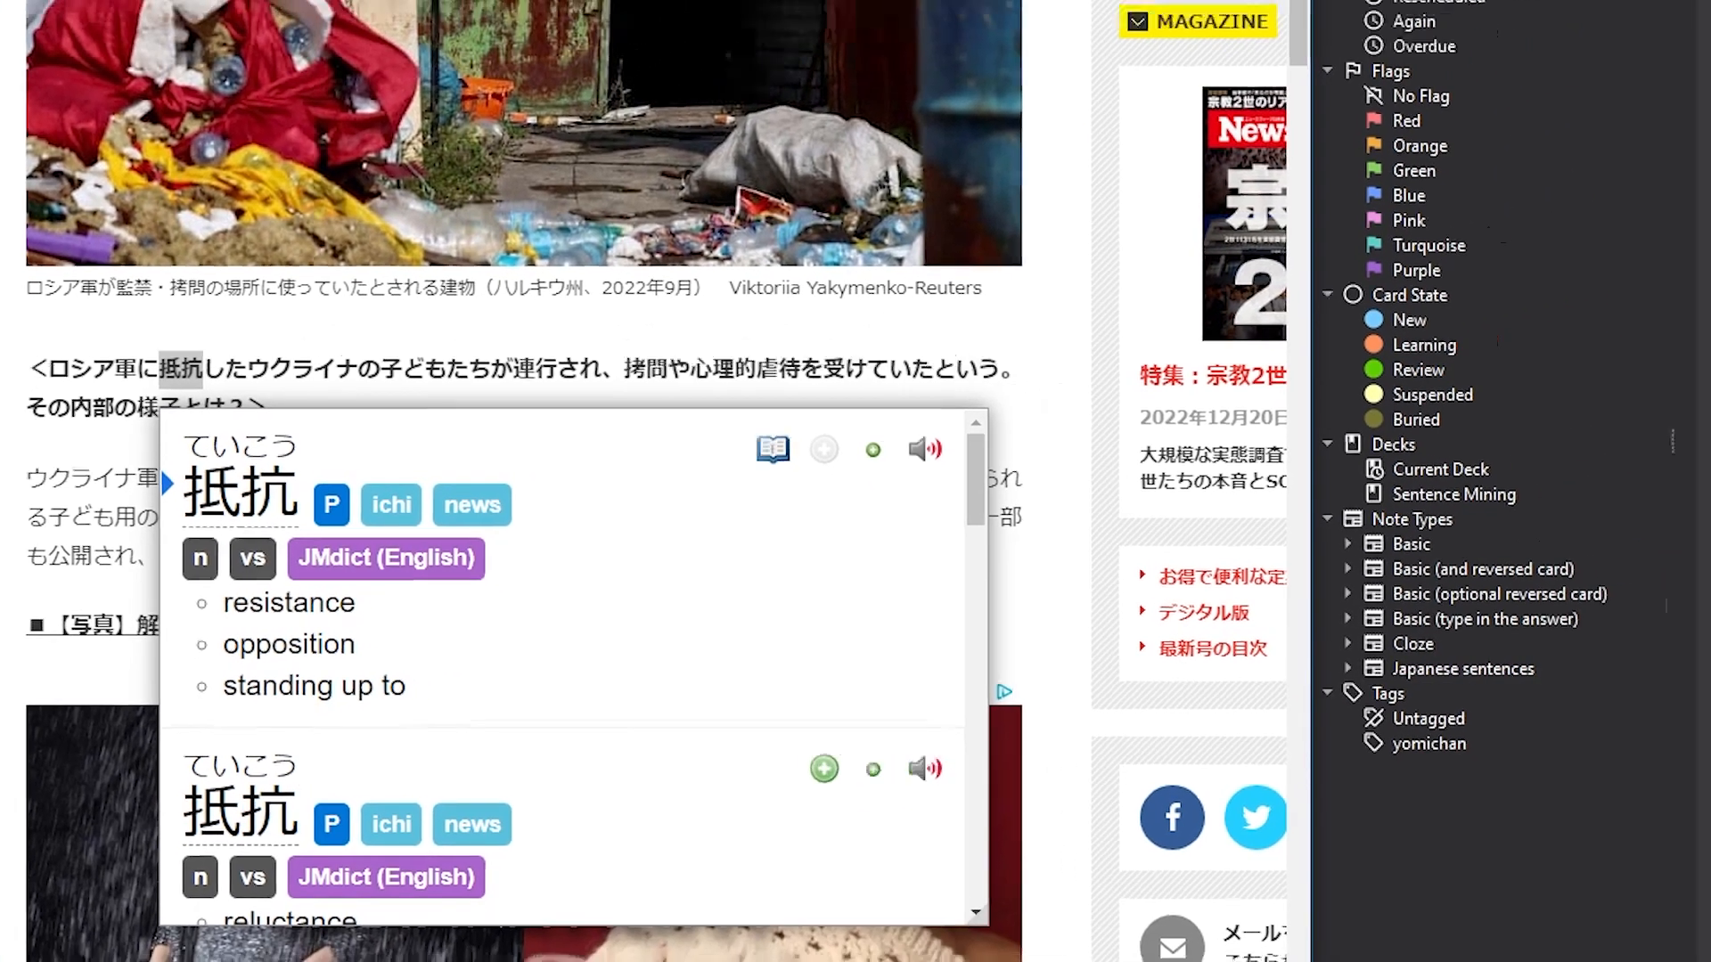
pyautogui.click(949, 140)
pyautogui.click(1137, 116)
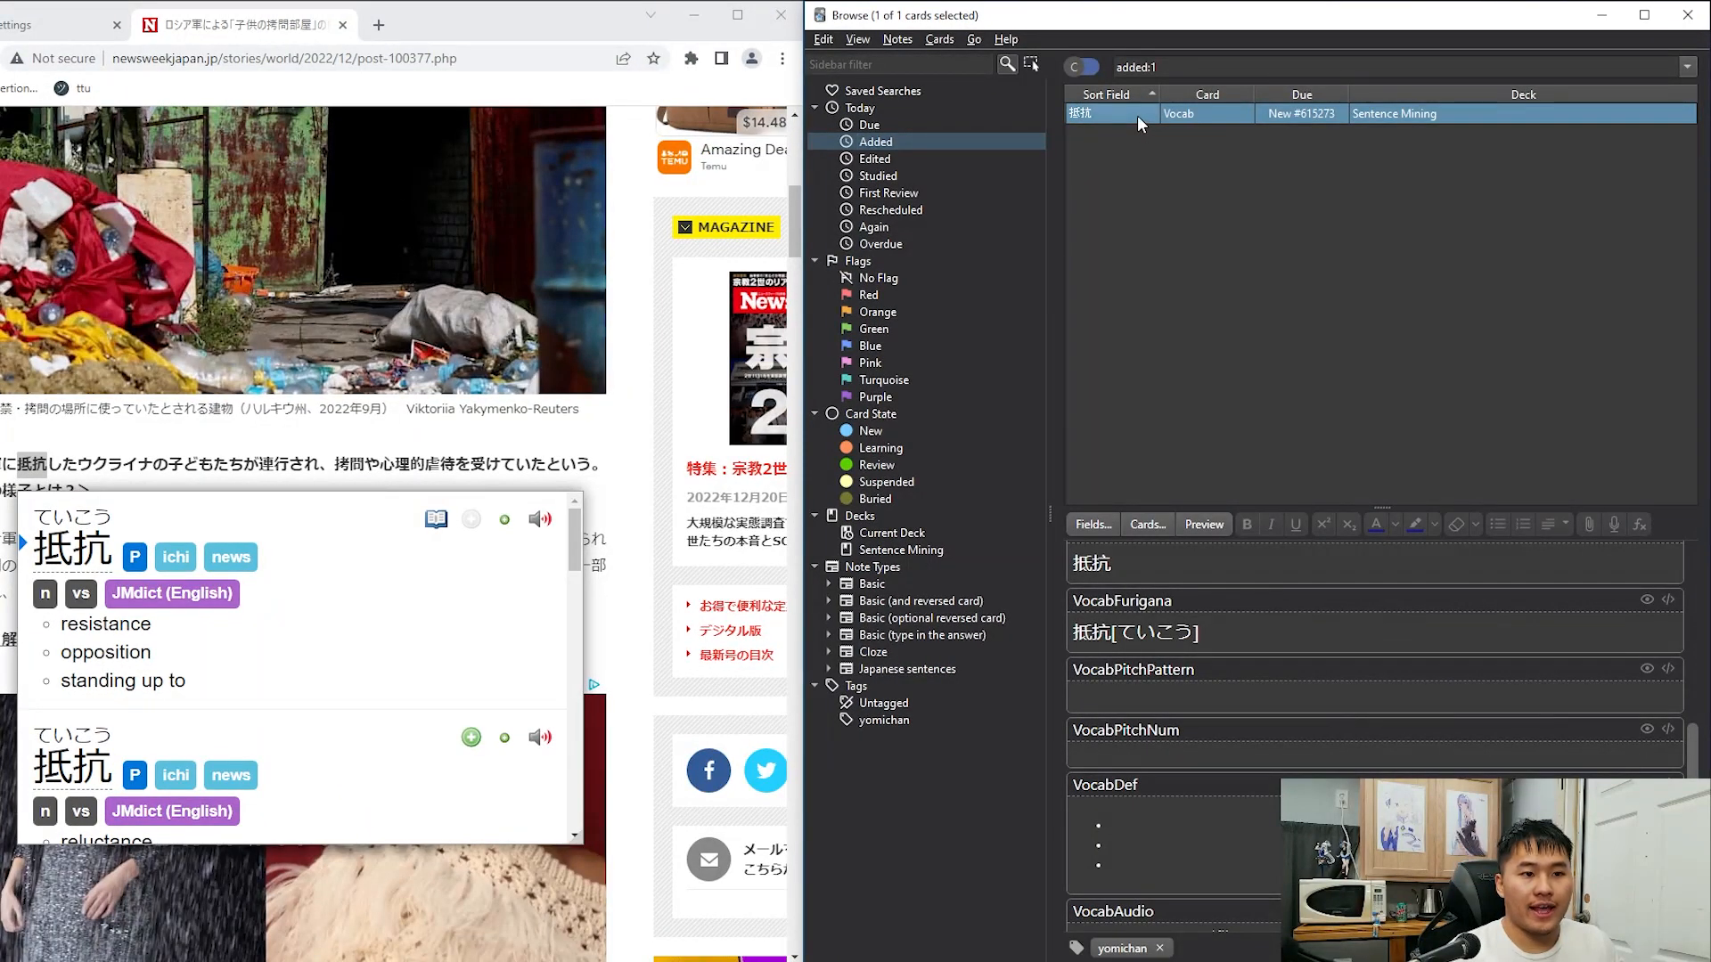
# Step: Remove "opposition" and "standing up to" from the VocabDef field of the 抵抗 note, keeping only "resistance"
pyautogui.scroll(6, 1221, 633)
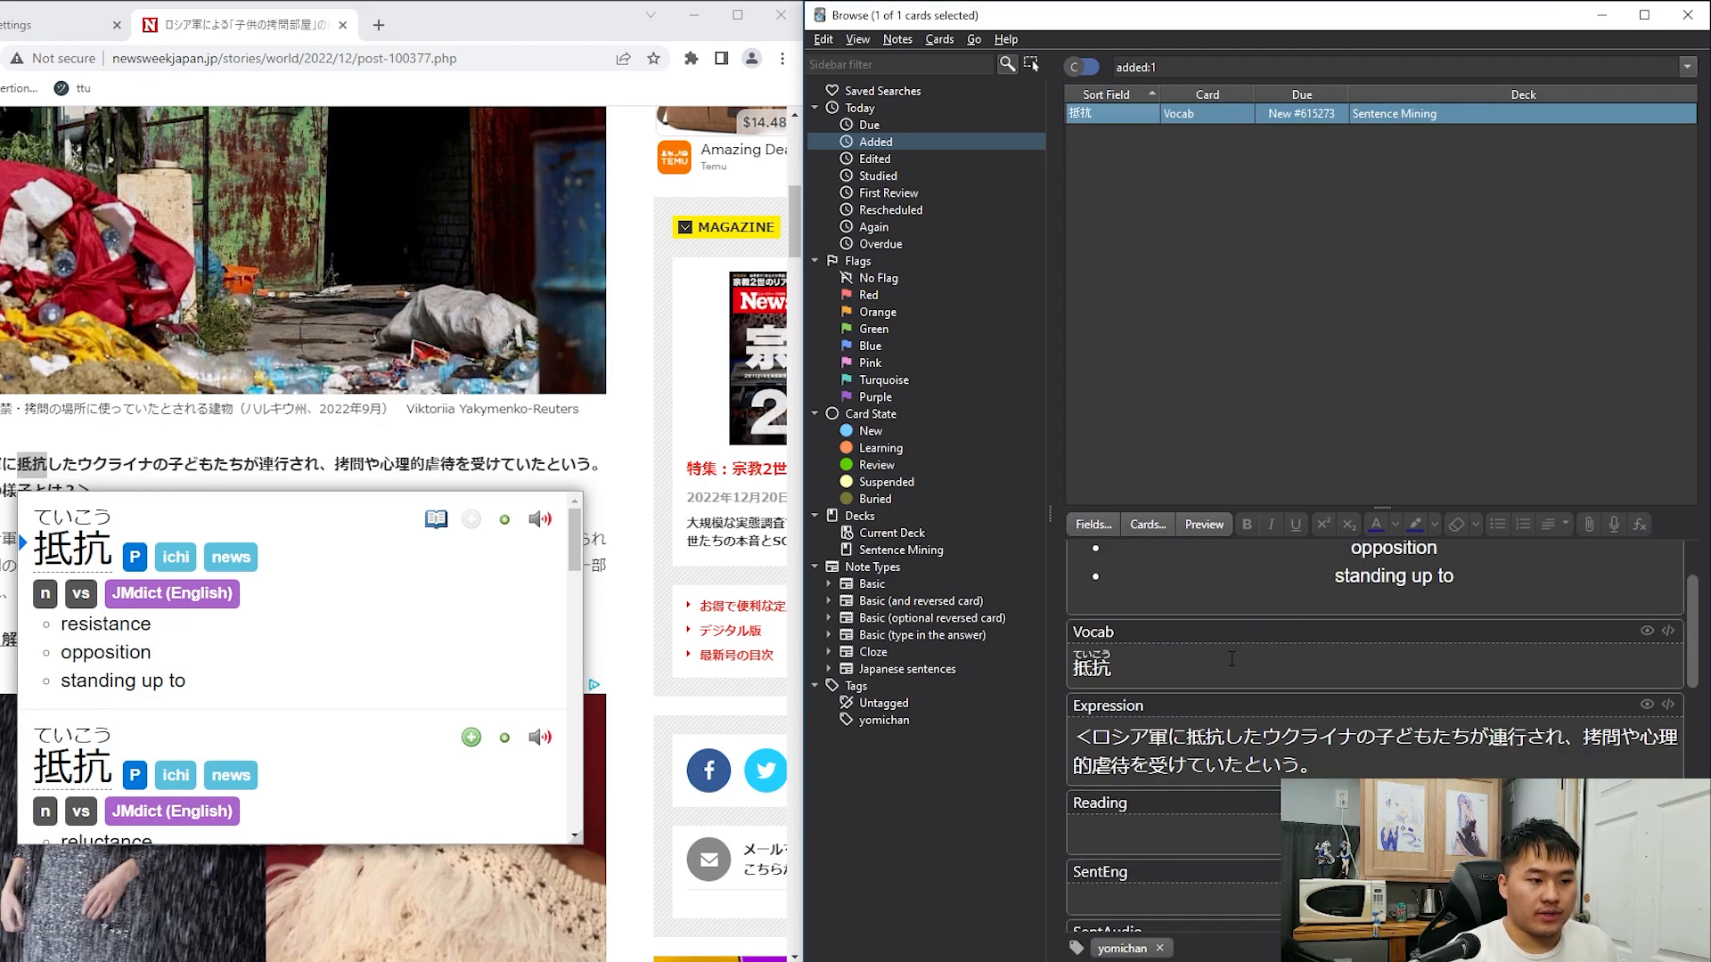
pyautogui.scroll(1, 1230, 660)
pyautogui.scroll(-3, 1231, 659)
pyautogui.click(1206, 657)
pyautogui.click(1265, 714)
pyautogui.scroll(-8, 1255, 731)
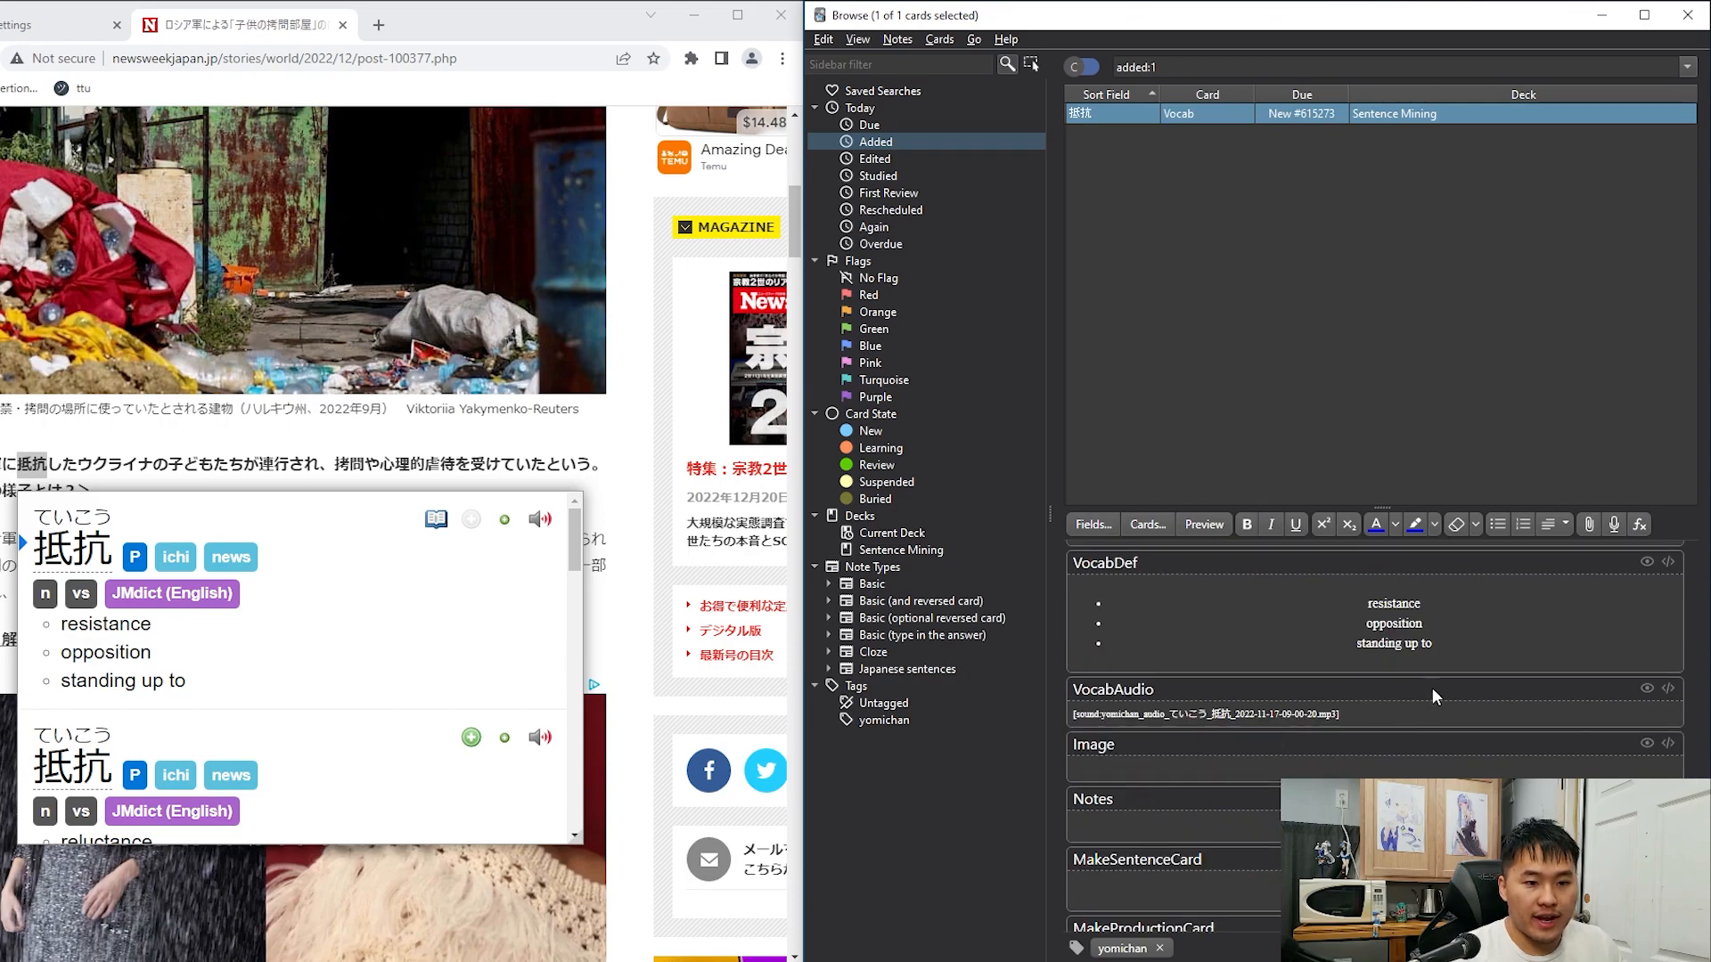
pyautogui.scroll(1, 1431, 690)
pyautogui.moveTo(1446, 703); pyautogui.dragTo(1348, 680)
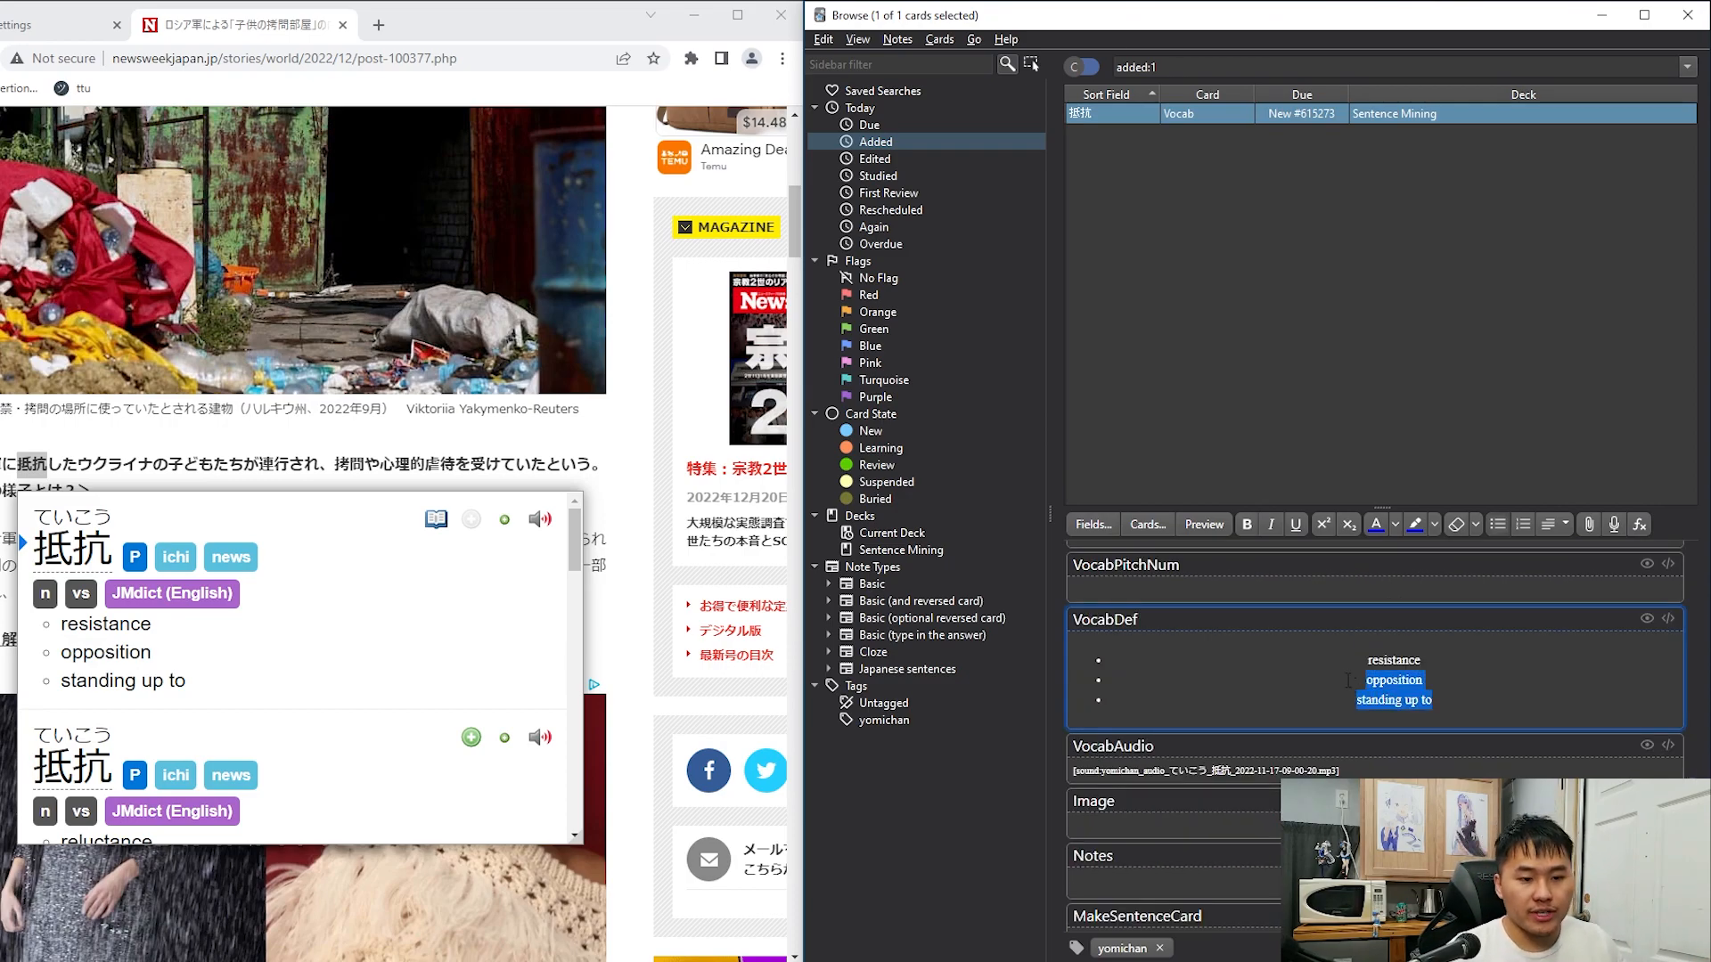
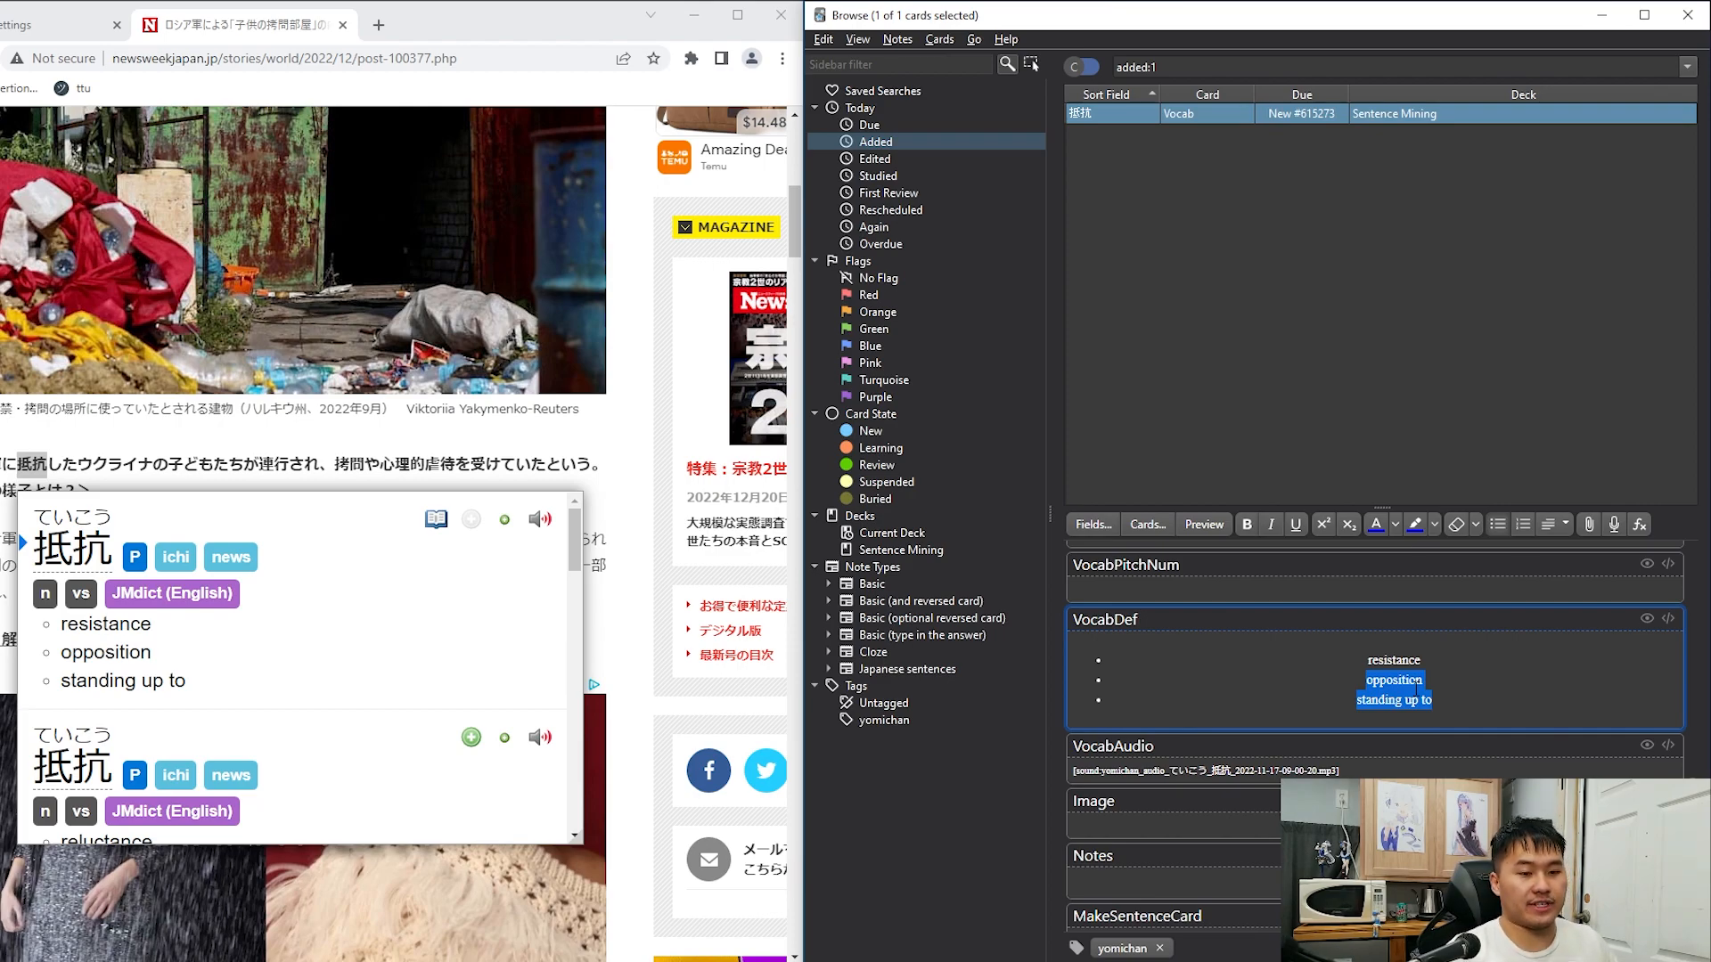
pyautogui.press('BackSpace')
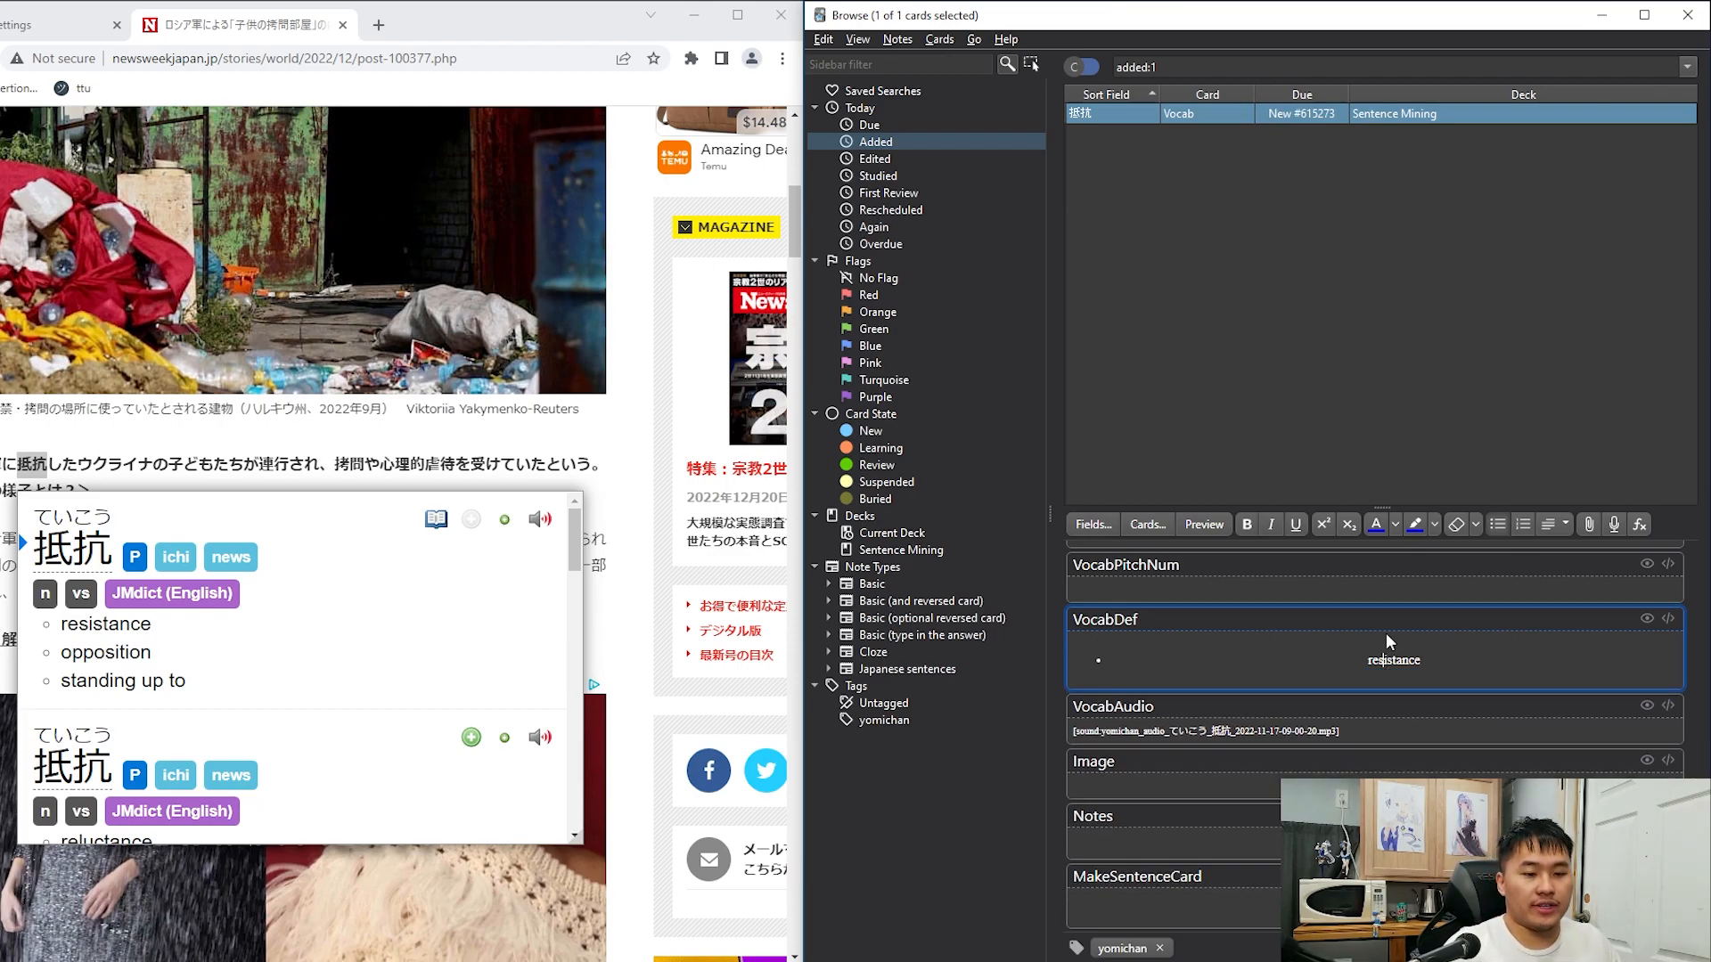
# Step: Preview the 抵抗 Vocab card and reveal its answer side
pyautogui.scroll(2, 1381, 630)
pyautogui.scroll(4, 1272, 612)
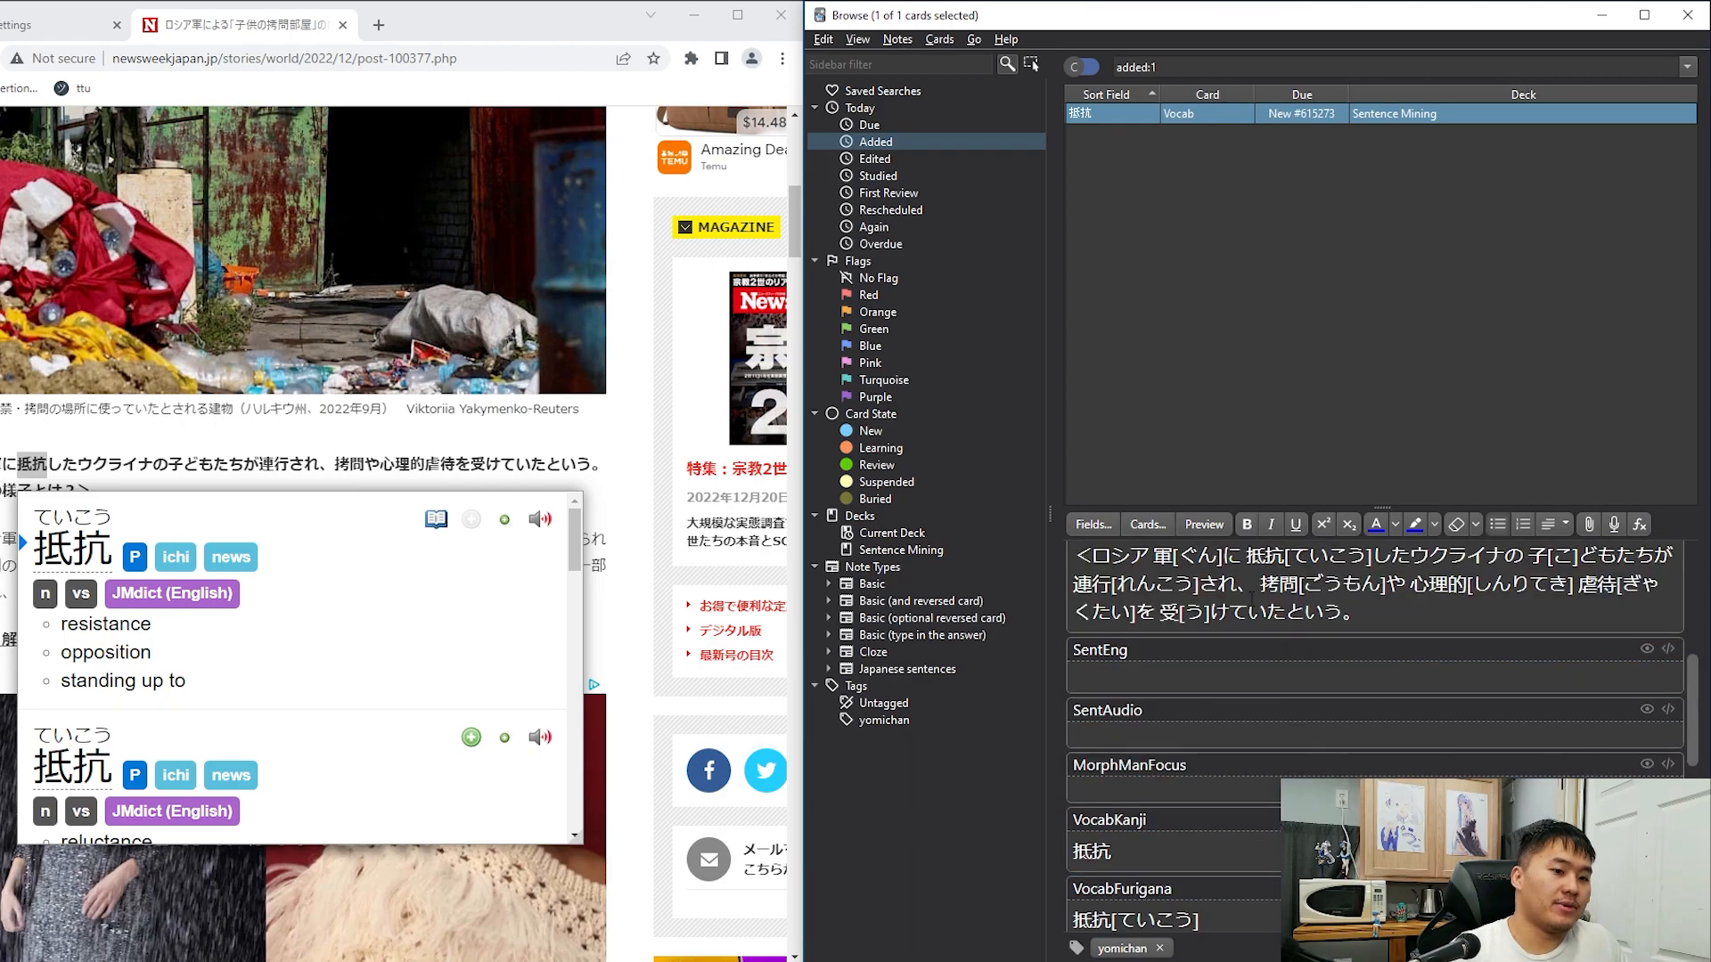
pyautogui.scroll(-3, 1250, 597)
pyautogui.click(1206, 526)
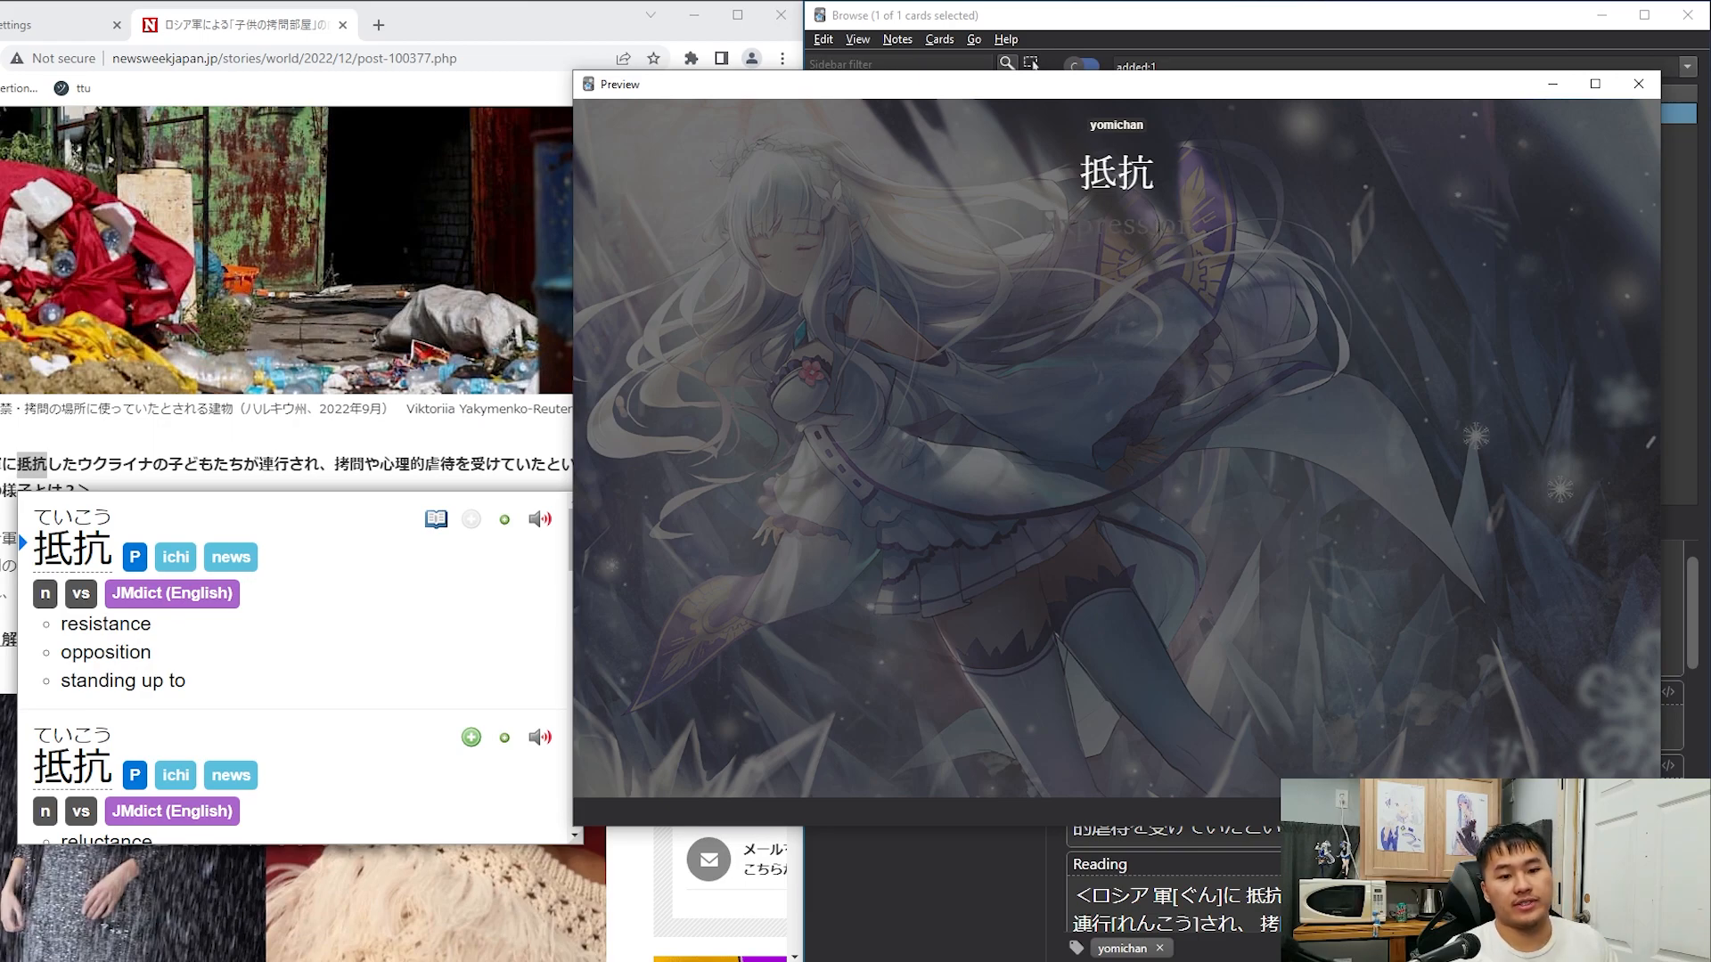
pyautogui.click(1622, 812)
pyautogui.moveTo(1195, 371); pyautogui.dragTo(720, 154)
pyautogui.click(1551, 167)
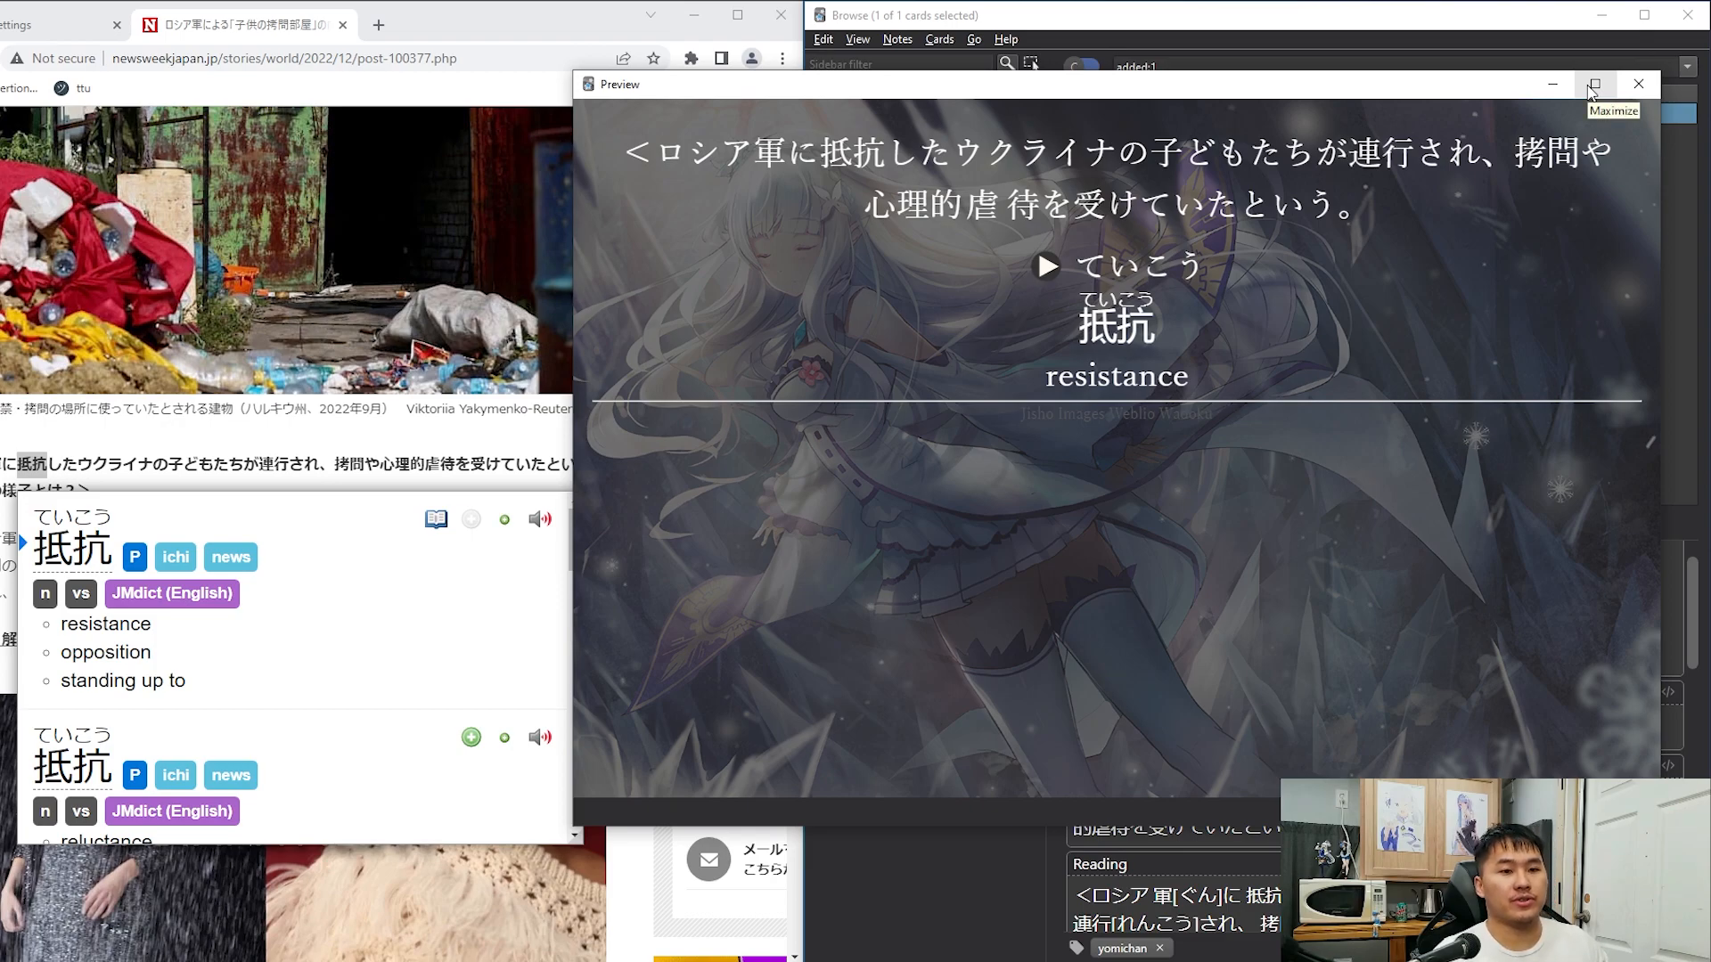
# Step: View the card's answer side in a maximized preview, restore the window size, and close the preview
pyautogui.click(1593, 85)
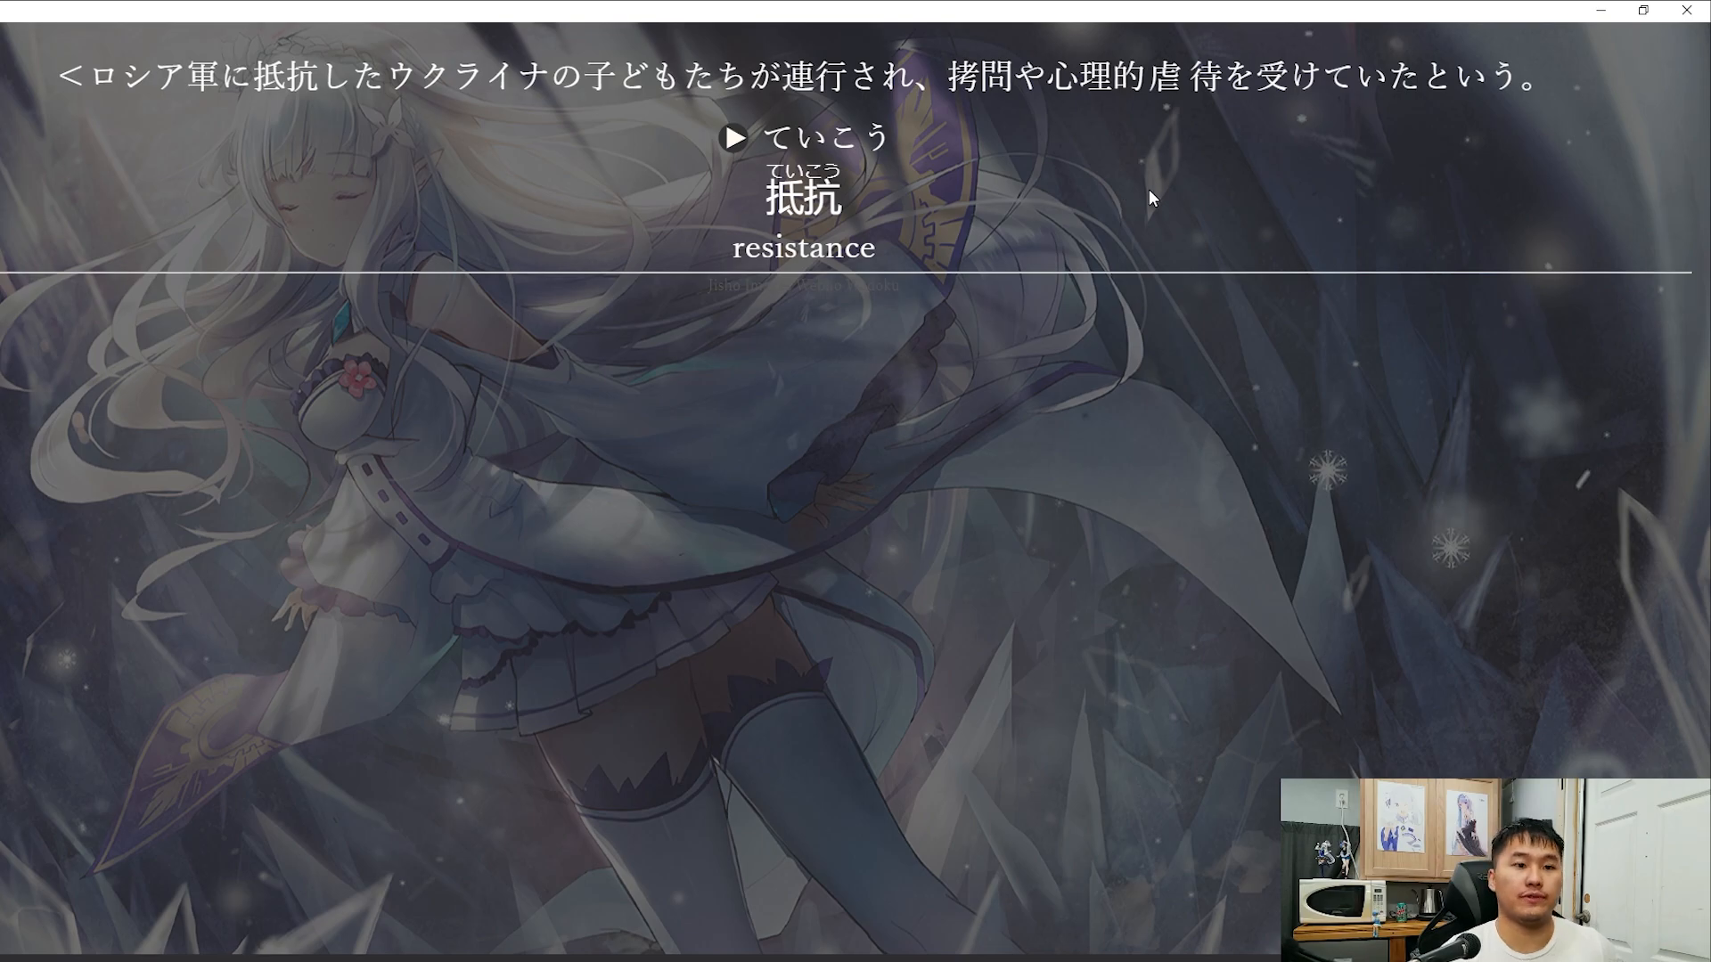
pyautogui.click(1644, 10)
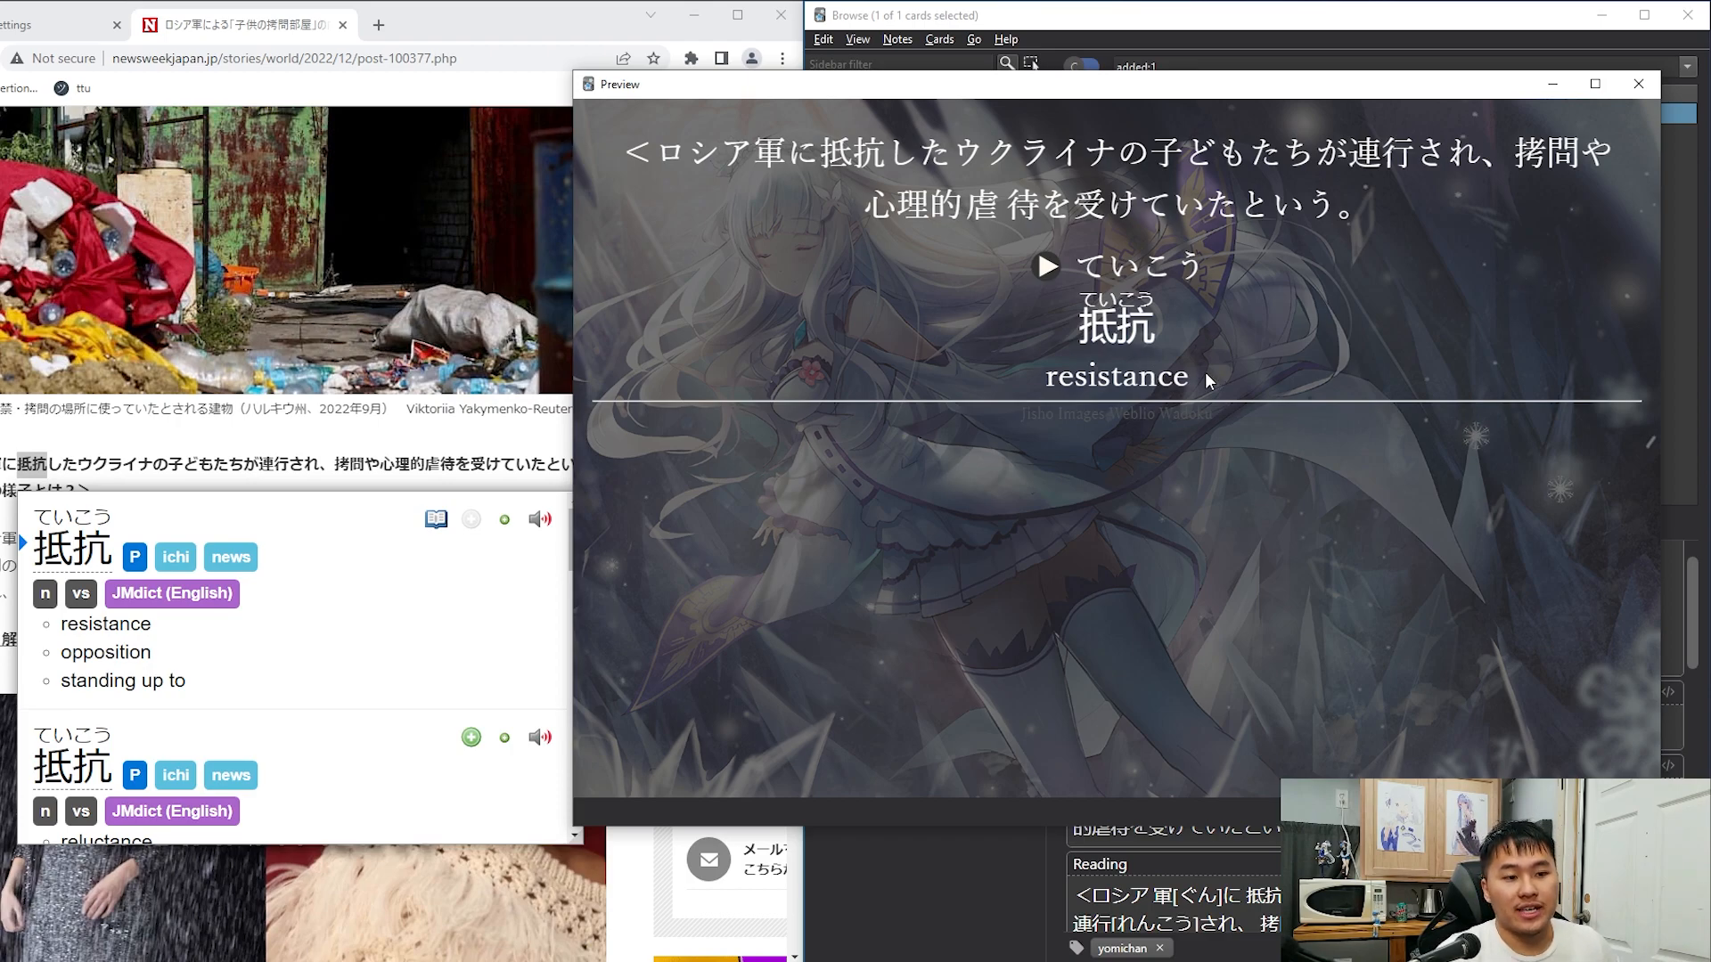
pyautogui.click(1638, 84)
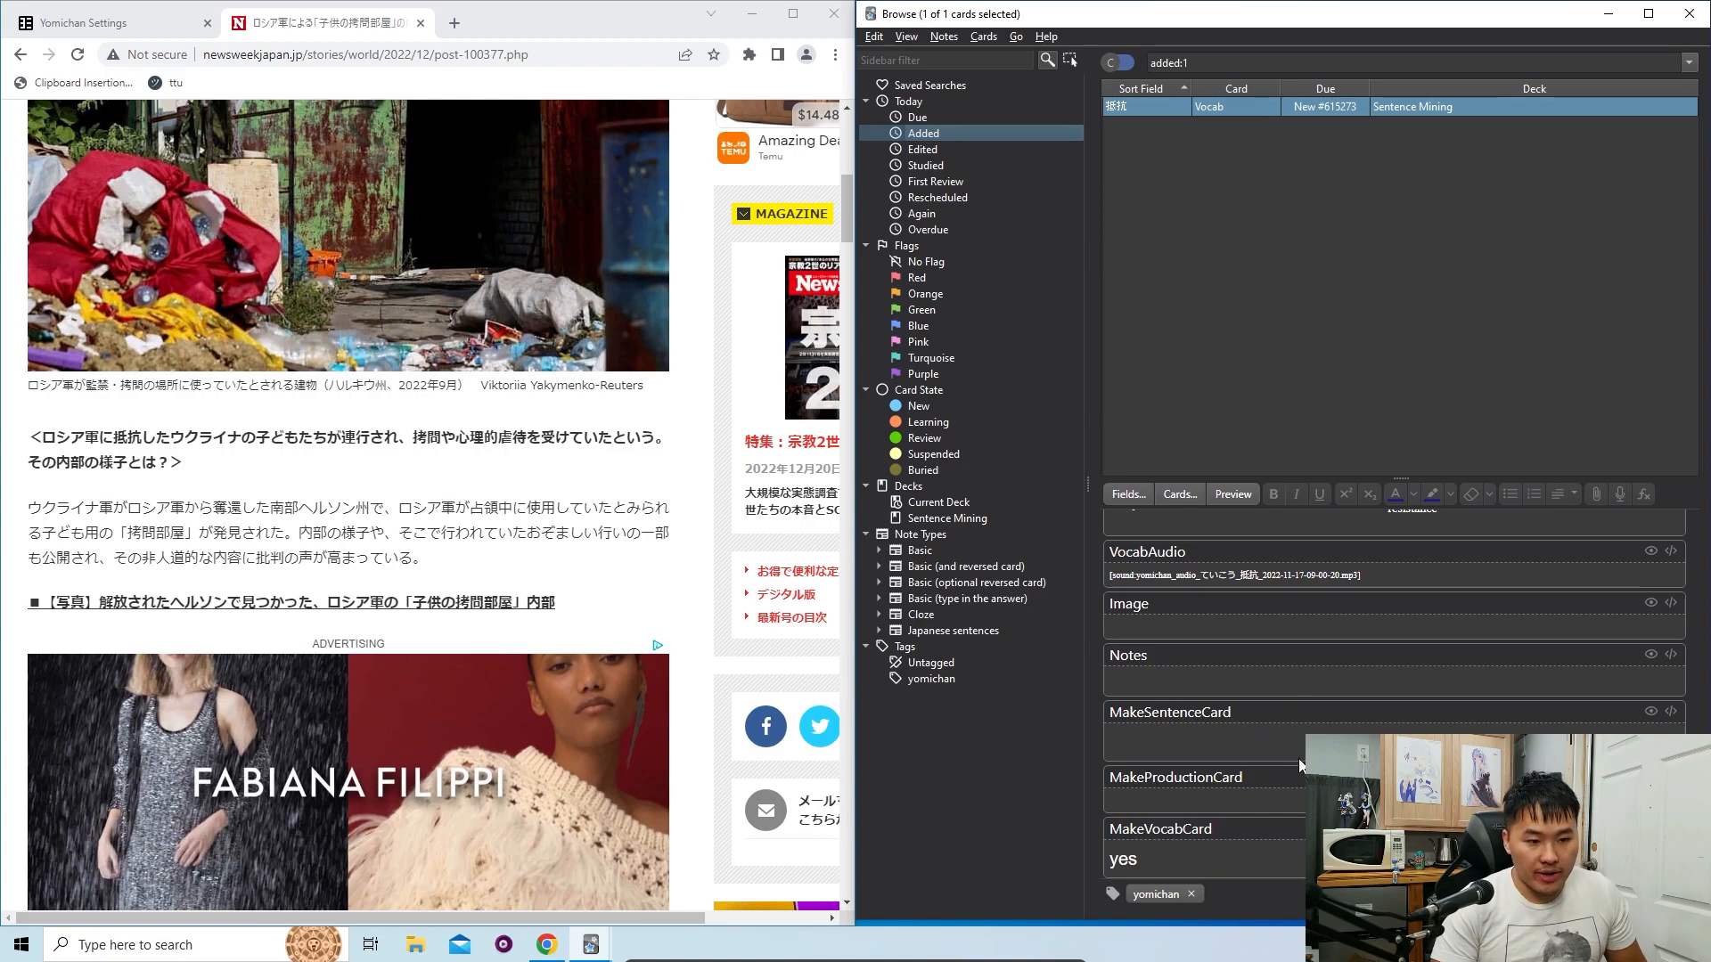
# Step: Enter "yes" in the MakeSentenceCard field of the 抵抗 note
pyautogui.click(1279, 793)
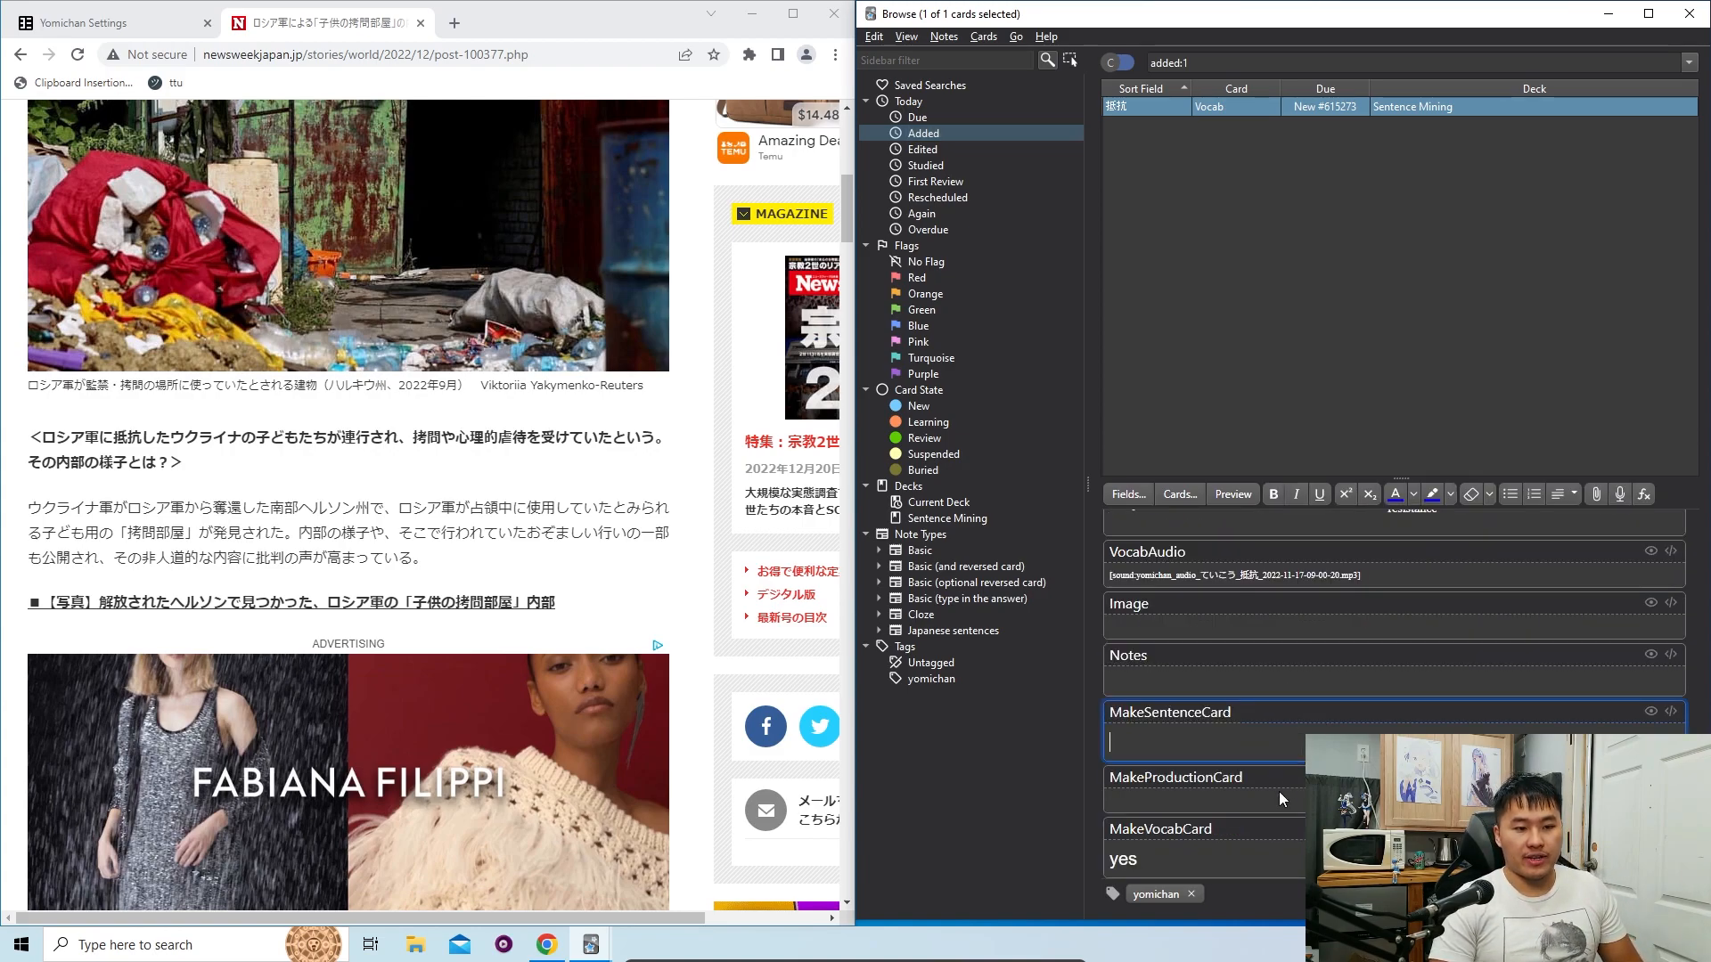
pyautogui.click(1289, 752)
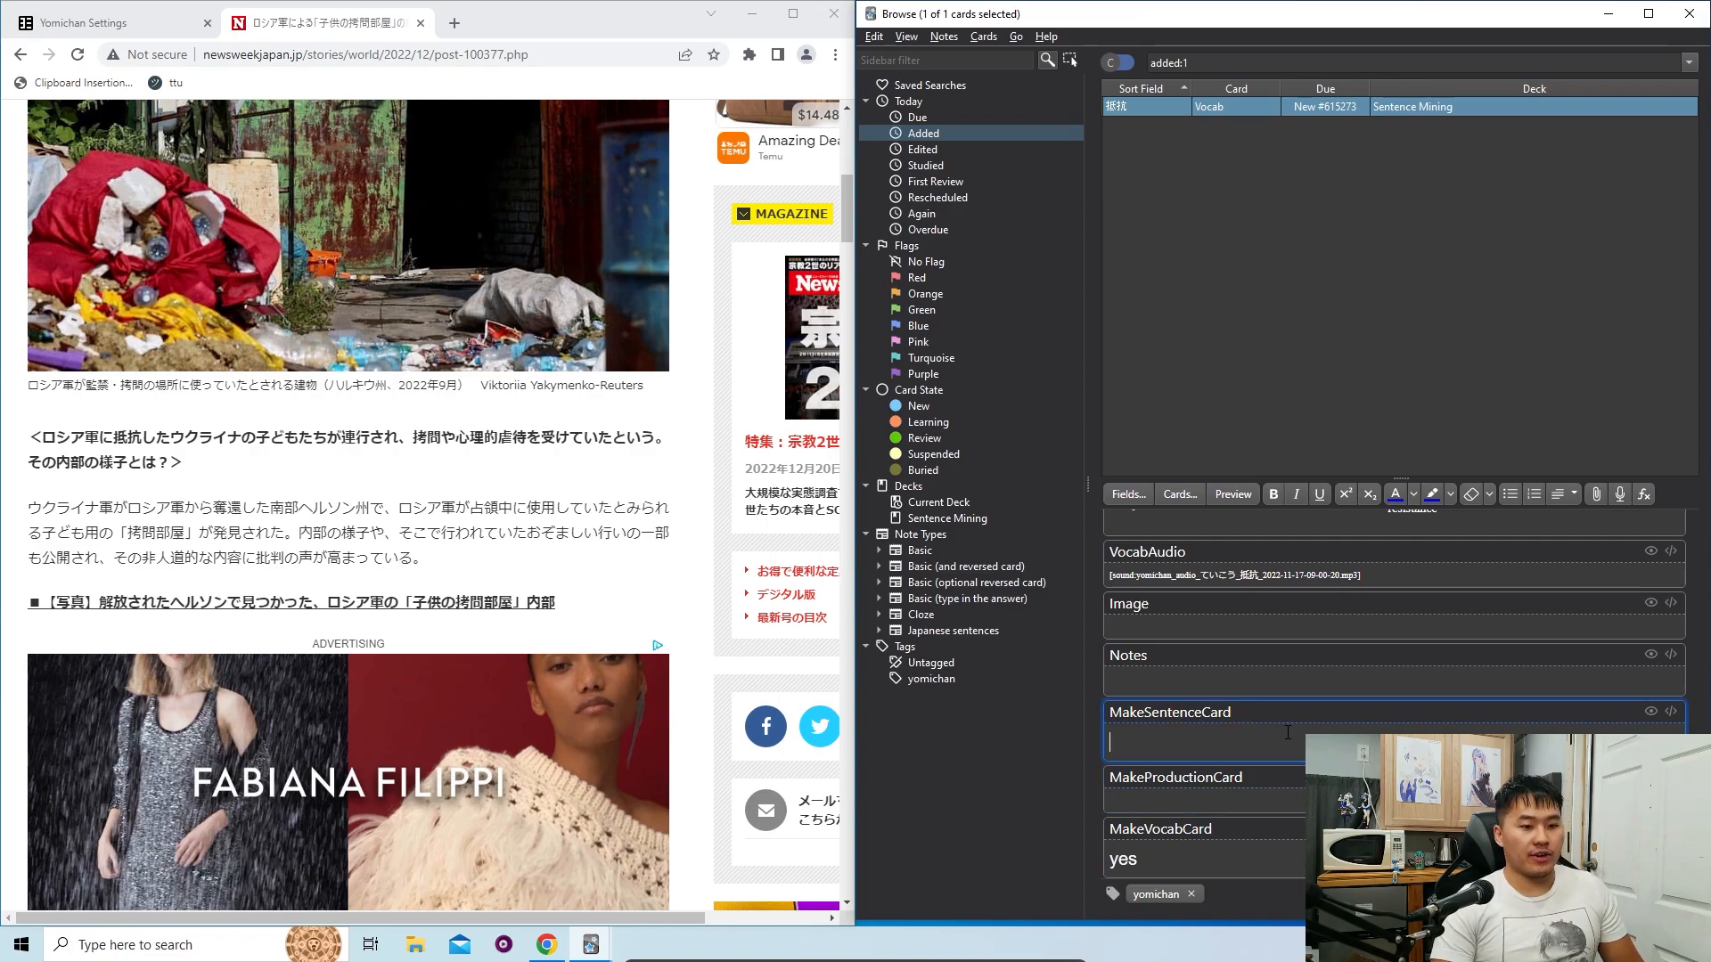
pyautogui.click(1264, 795)
pyautogui.click(1282, 735)
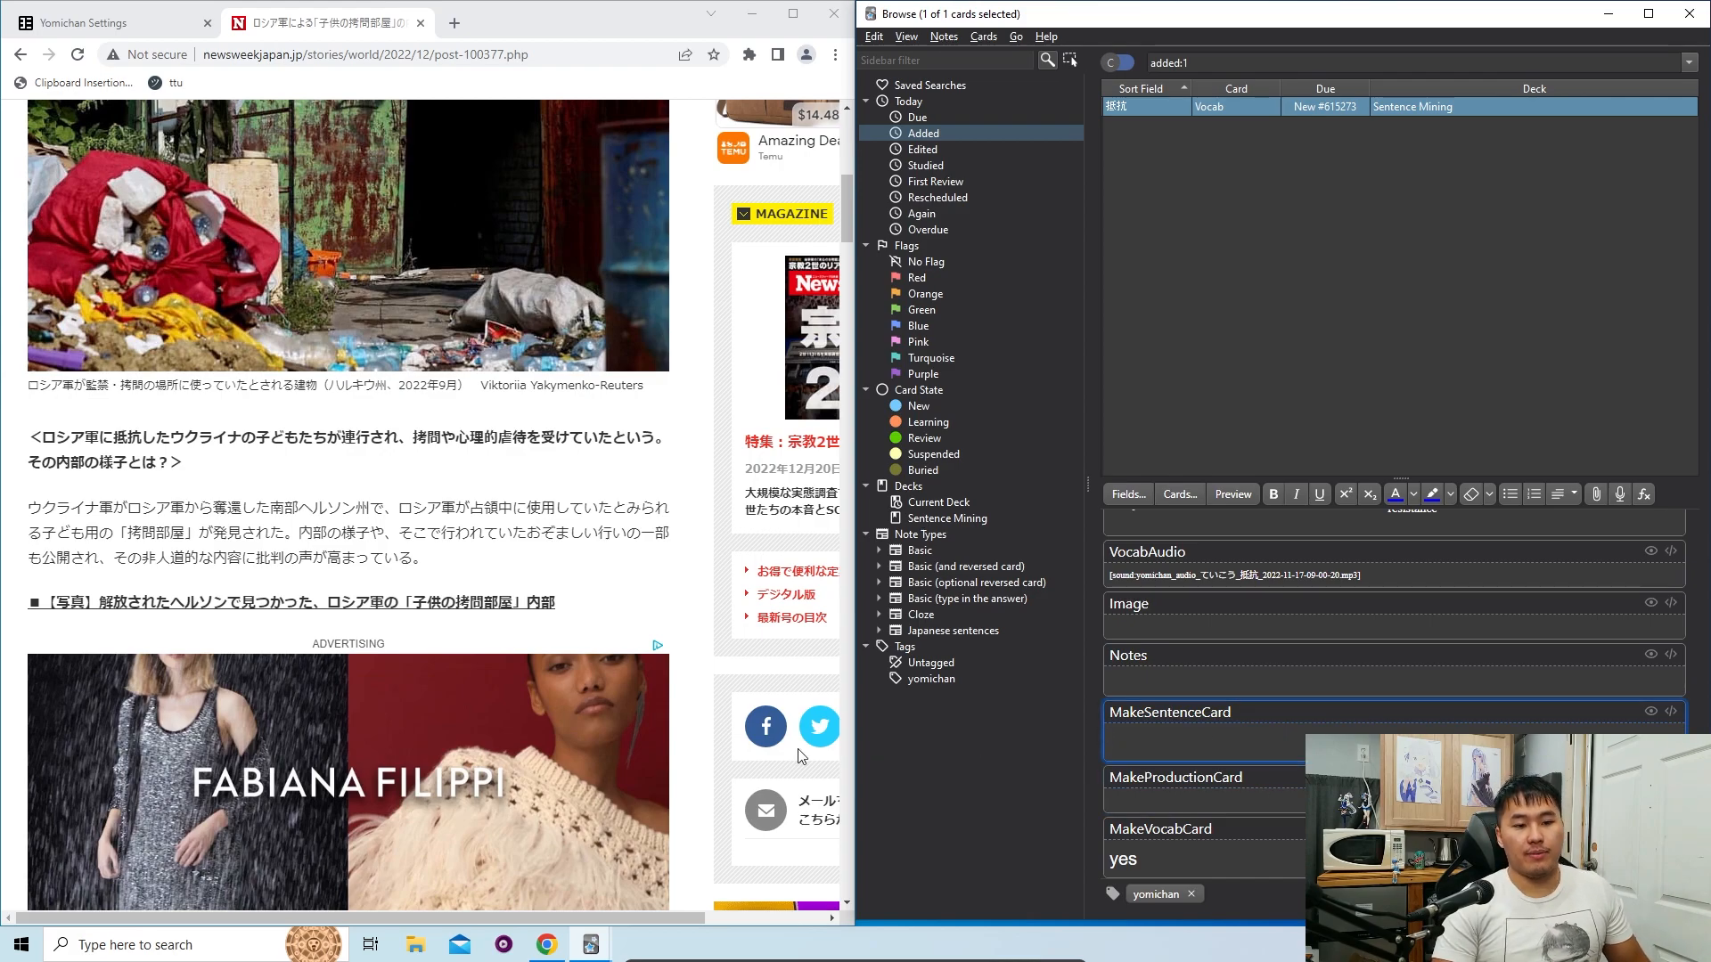
pyautogui.click(1209, 853)
pyautogui.click(1224, 741)
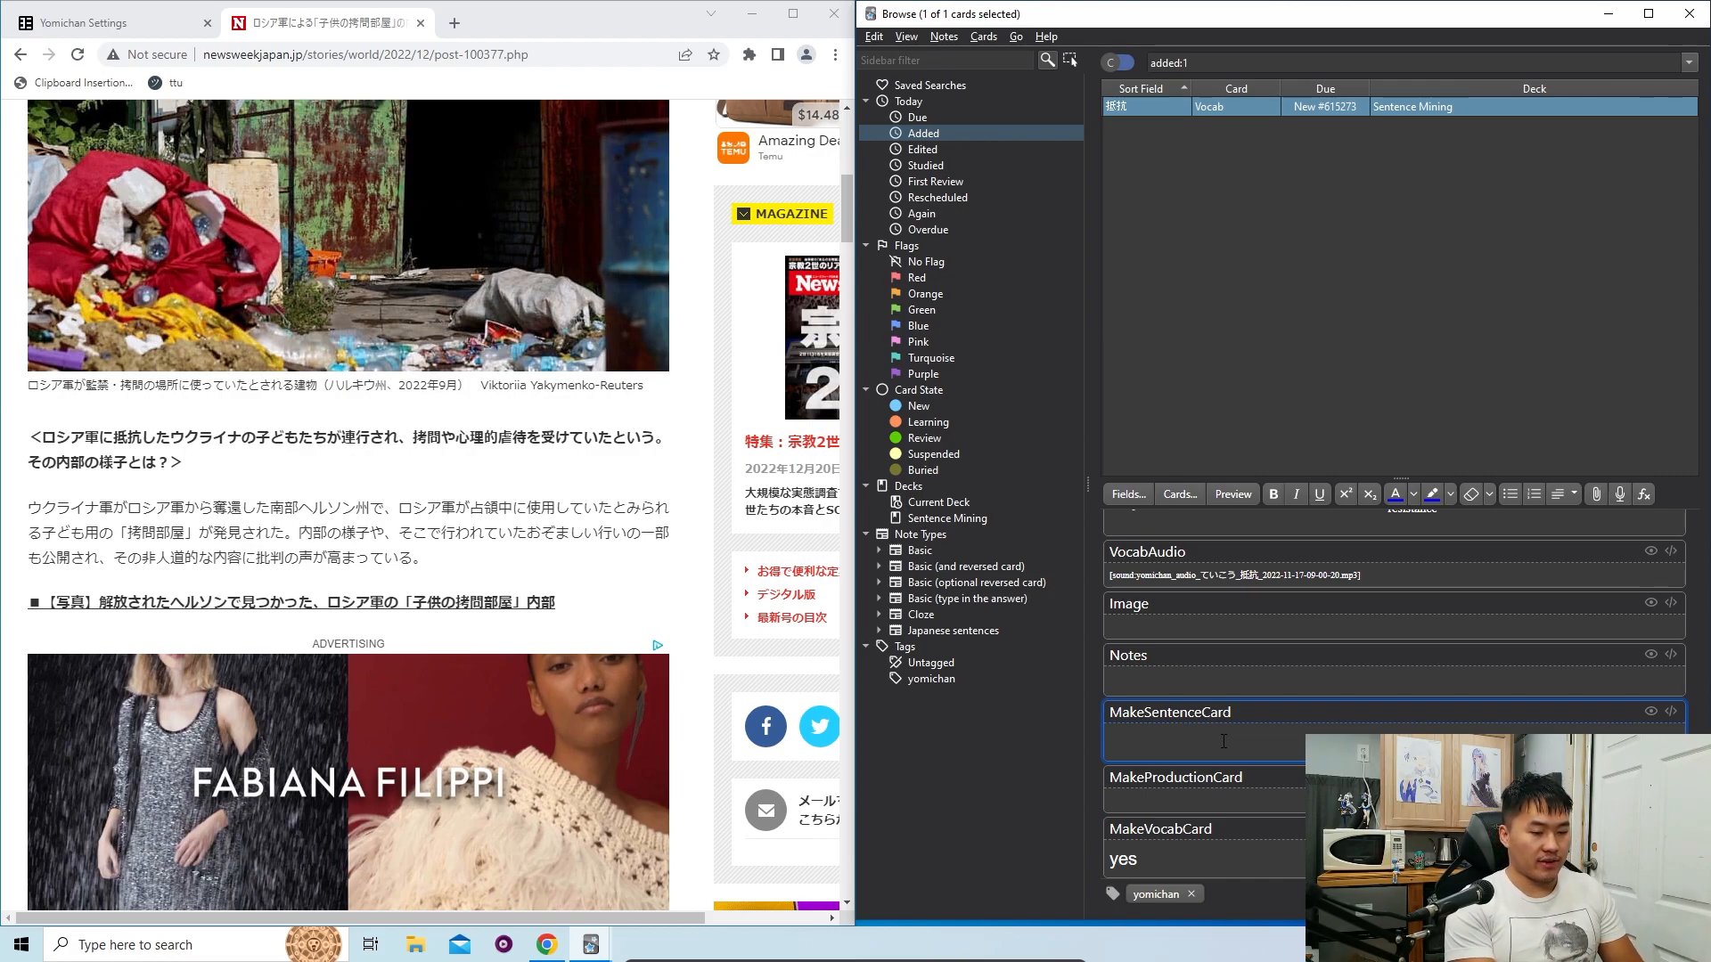
pyautogui.write('yes')
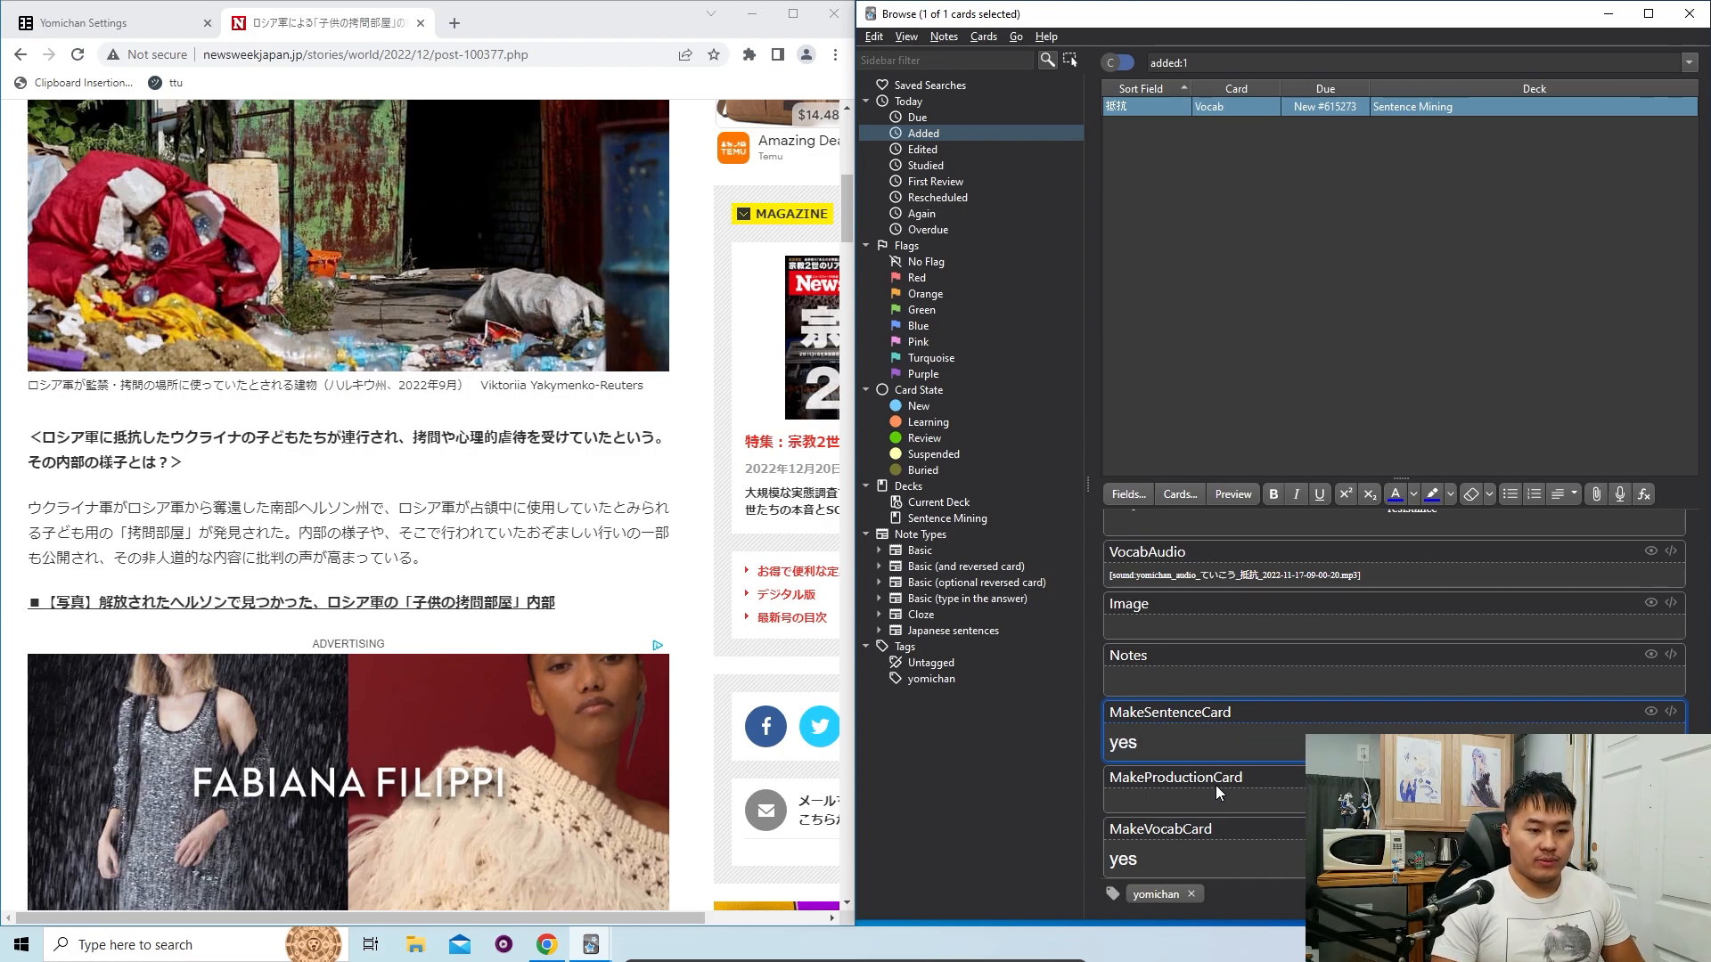
# Step: Clear the "yes" from the note's MakeVocabCard field
pyautogui.click(1189, 855)
pyautogui.press('BackSpace')
pyautogui.press('BackSpace')
pyautogui.press('BackSpace')
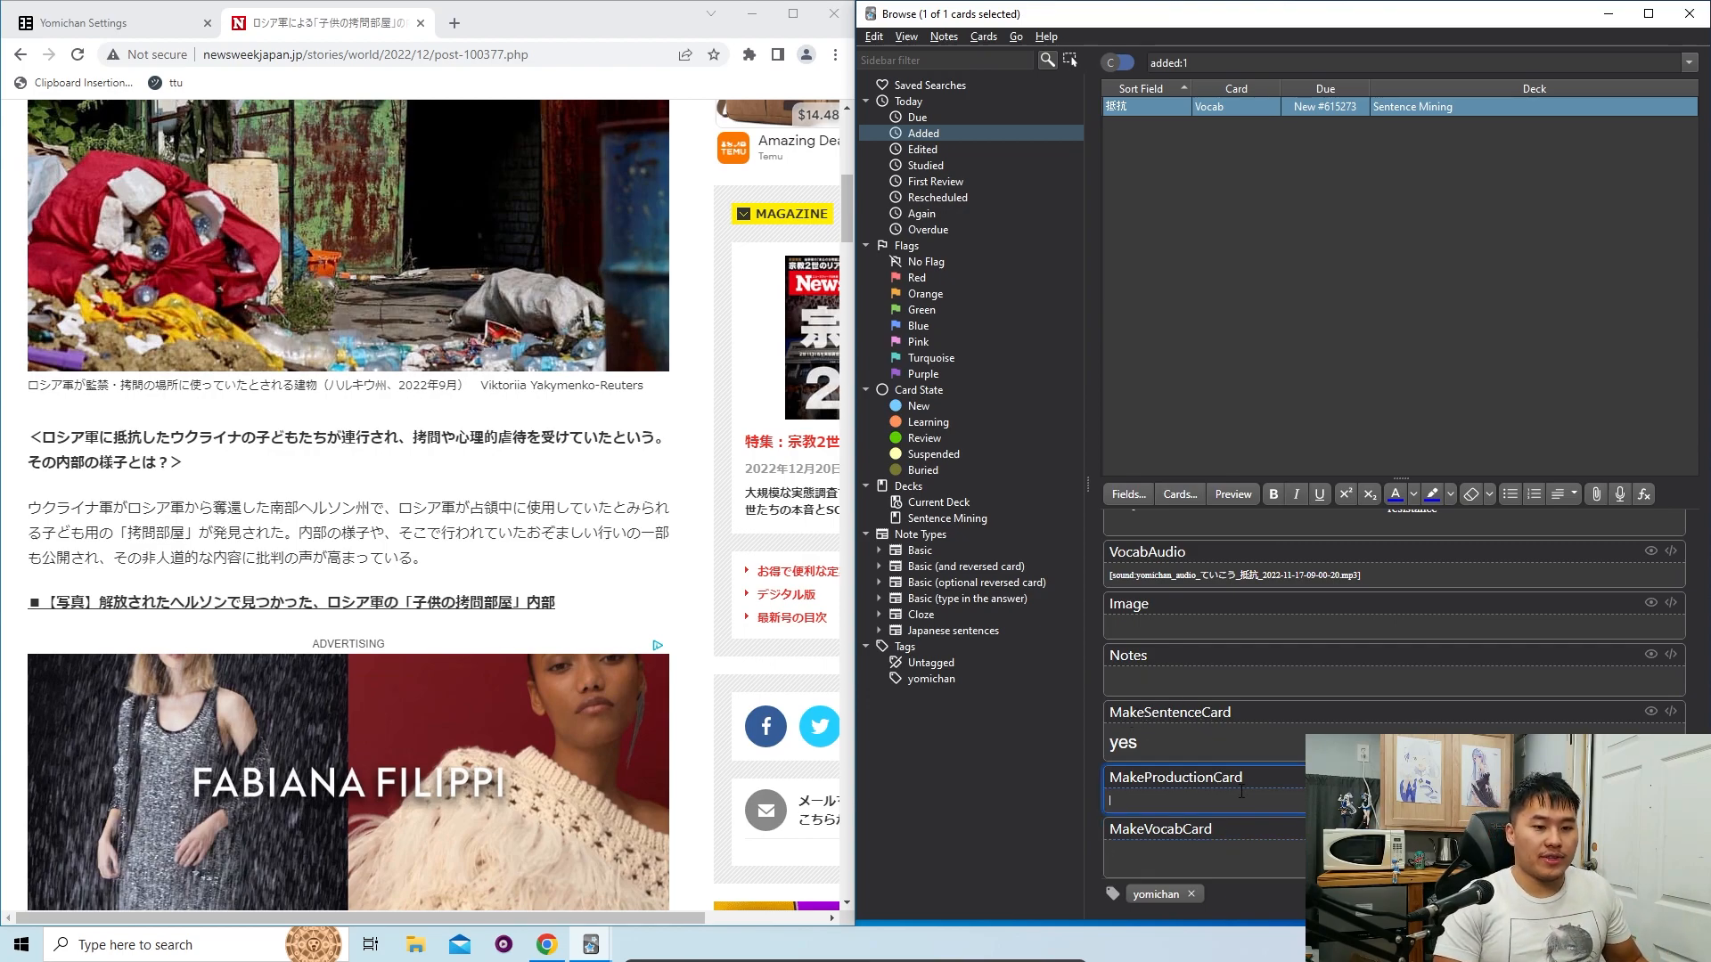
pyautogui.click(1262, 747)
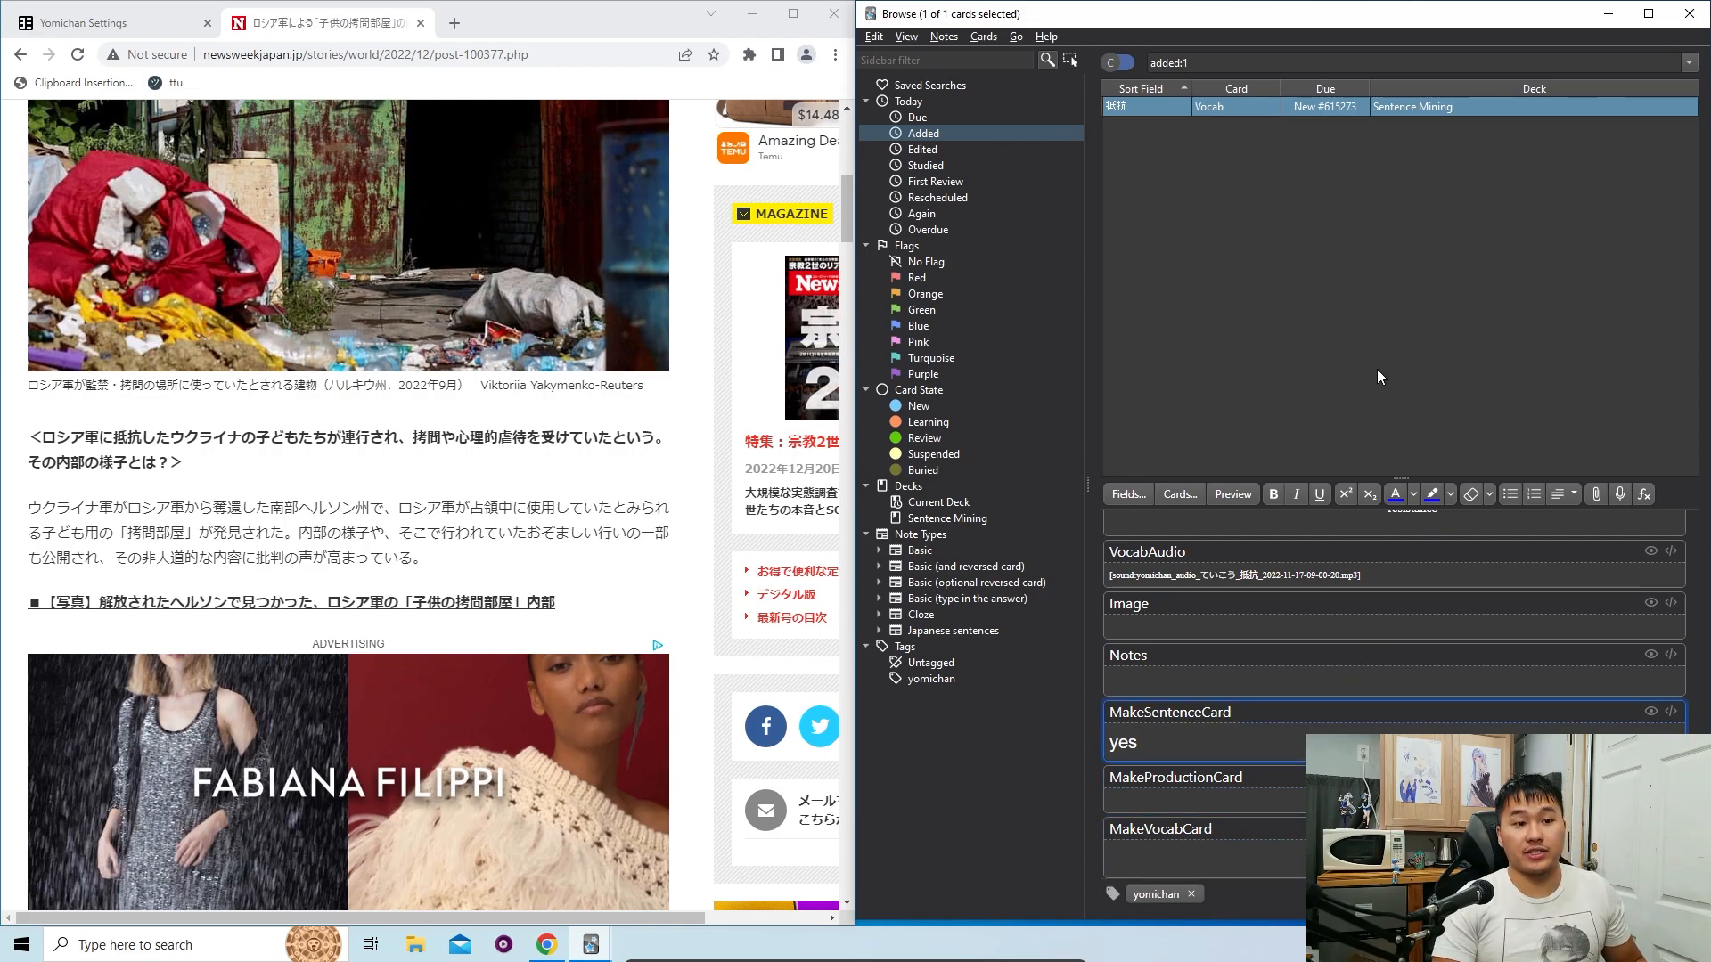
pyautogui.moveTo(1198, 743); pyautogui.dragTo(1064, 751)
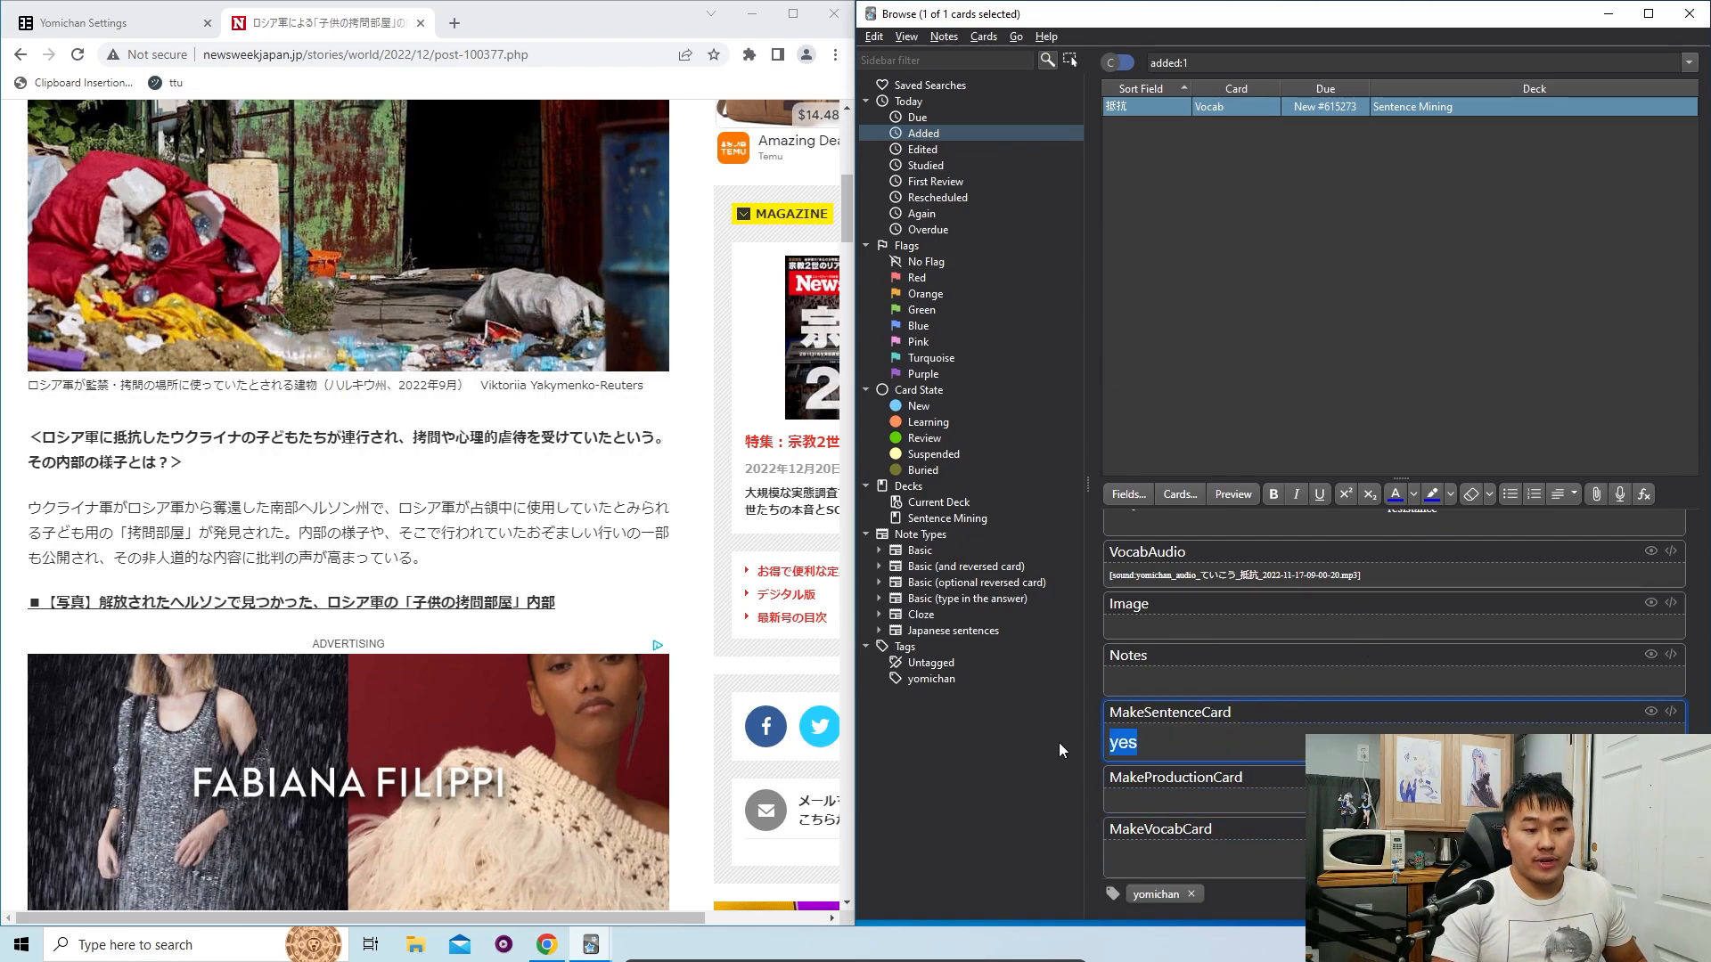
pyautogui.click(1293, 749)
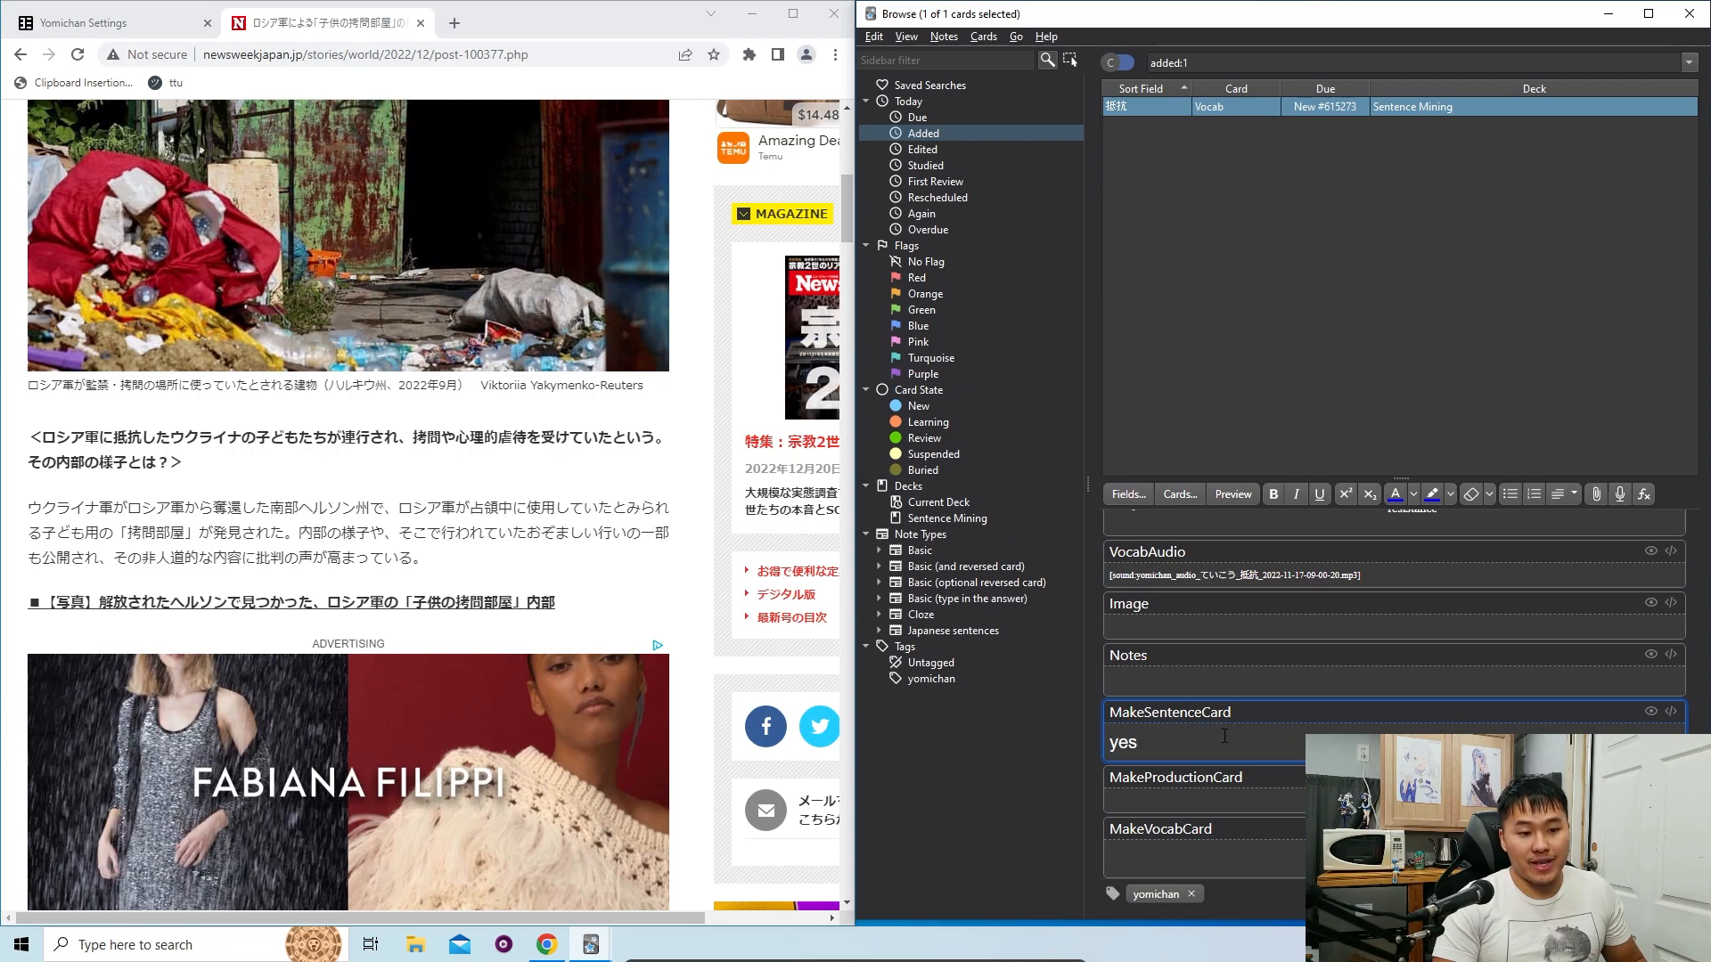
pyautogui.click(1211, 851)
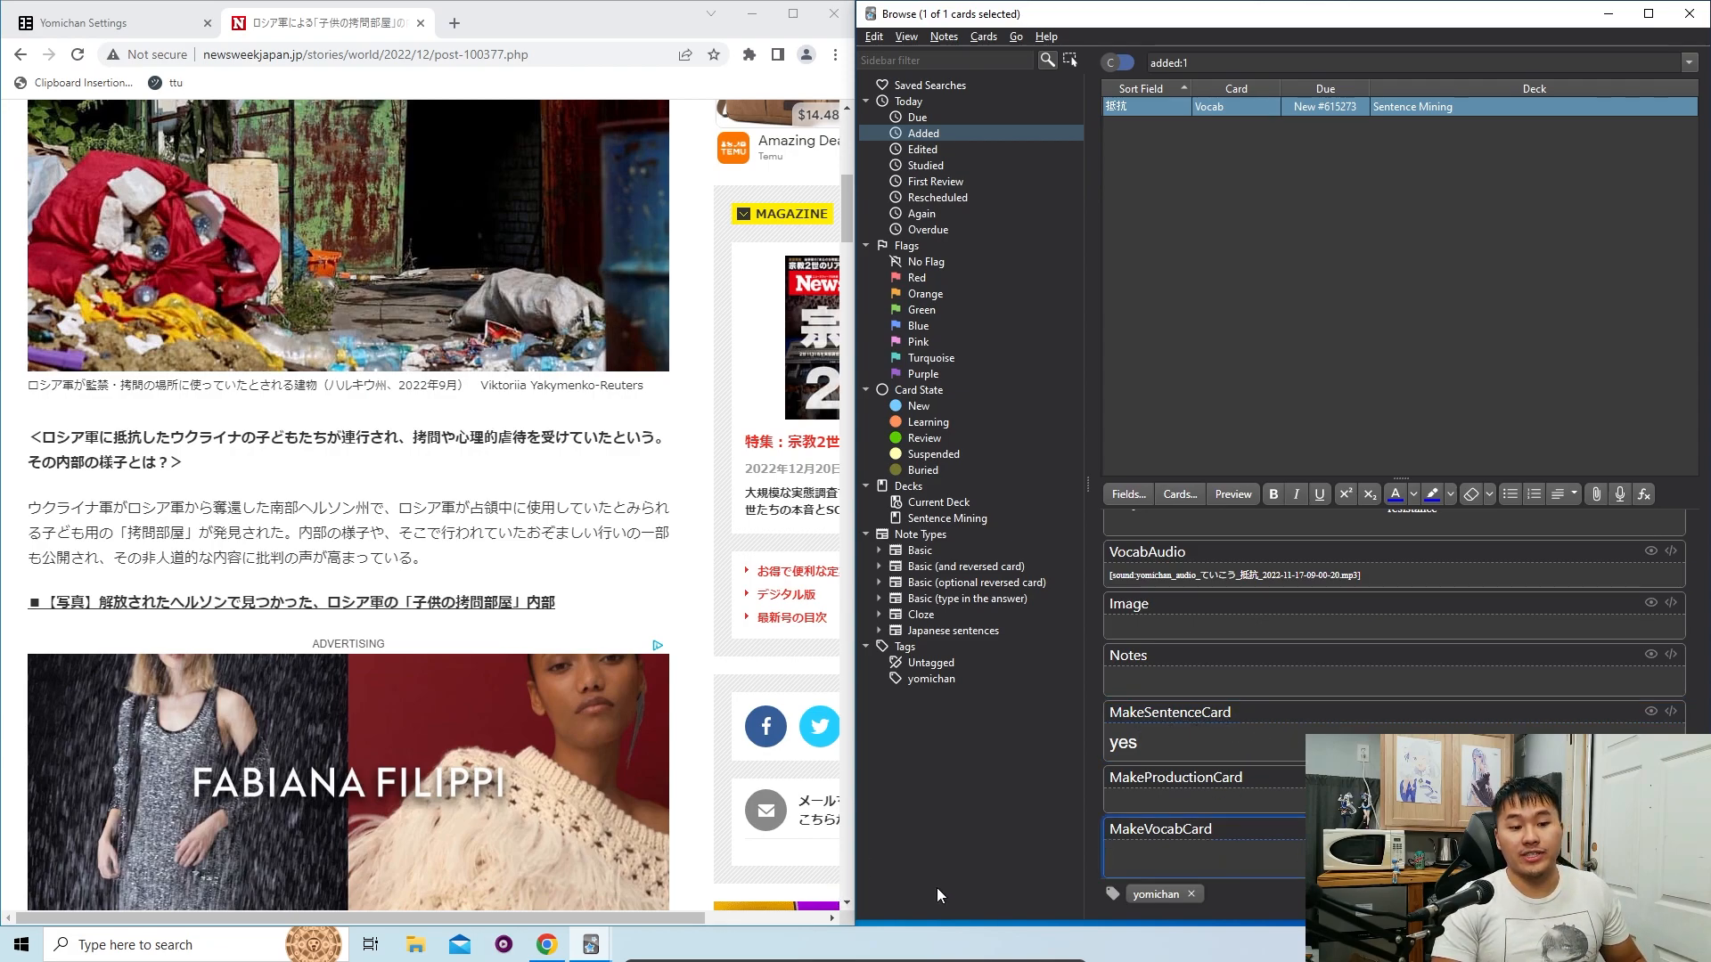
# Step: Refresh the list of cards added today and compare the Vocab and Sentence cards of the 抵抗 note
pyautogui.click(946, 134)
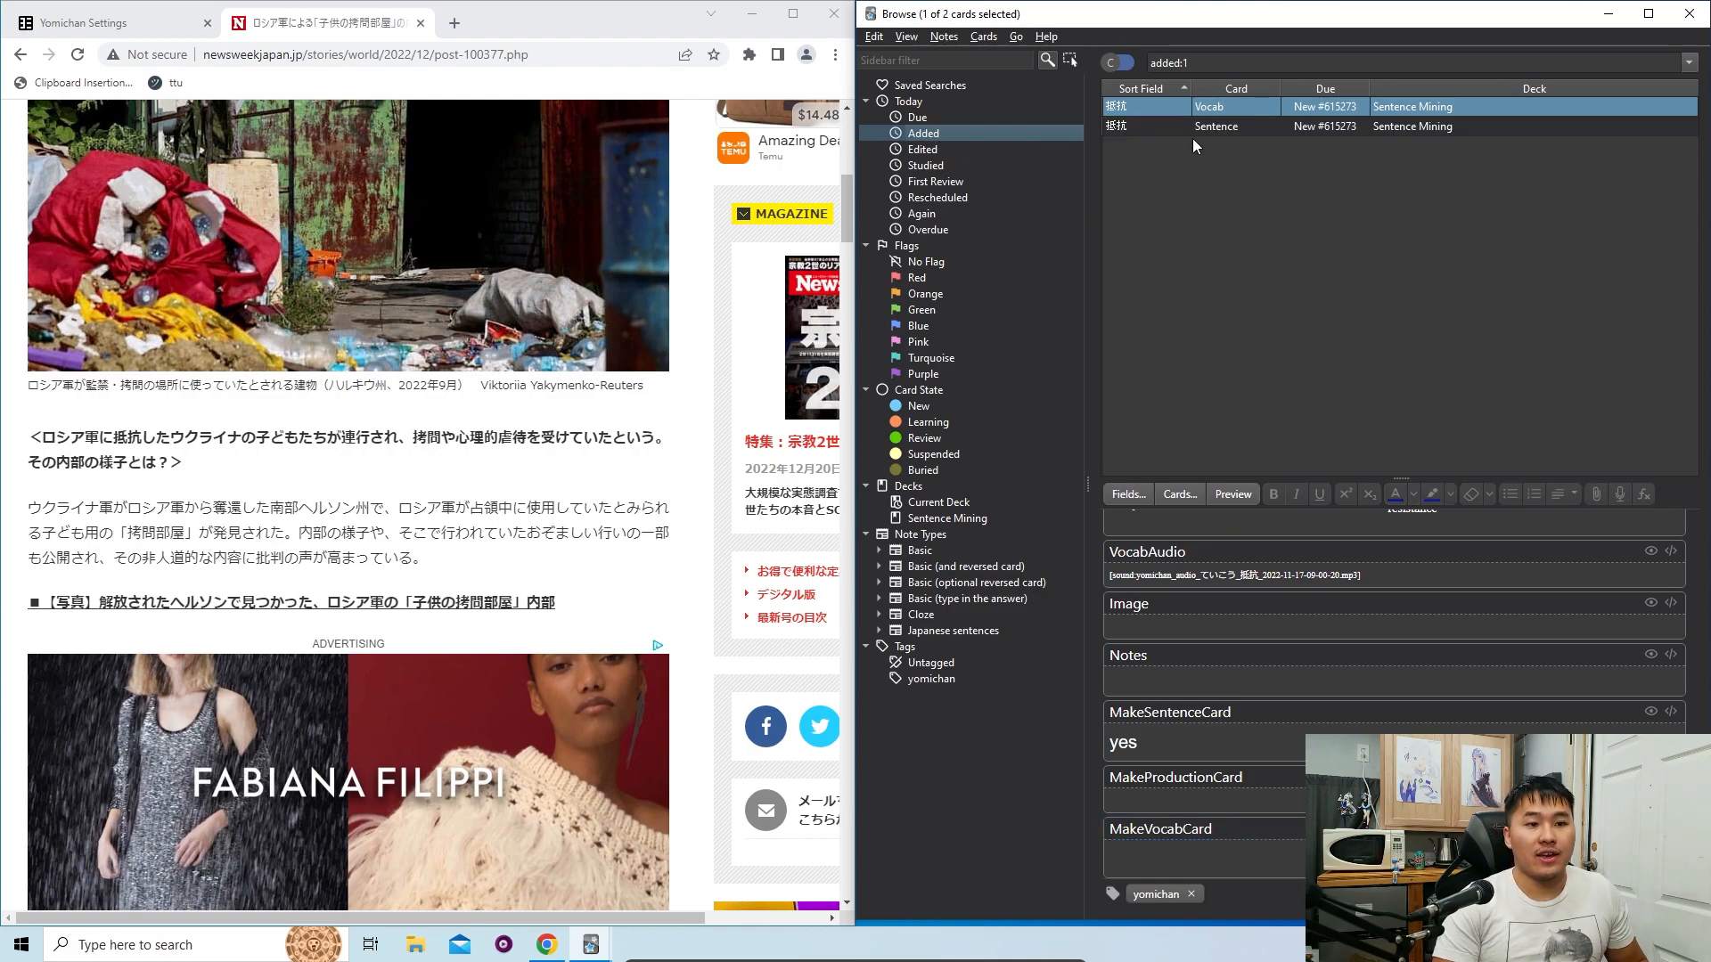
pyautogui.click(1223, 109)
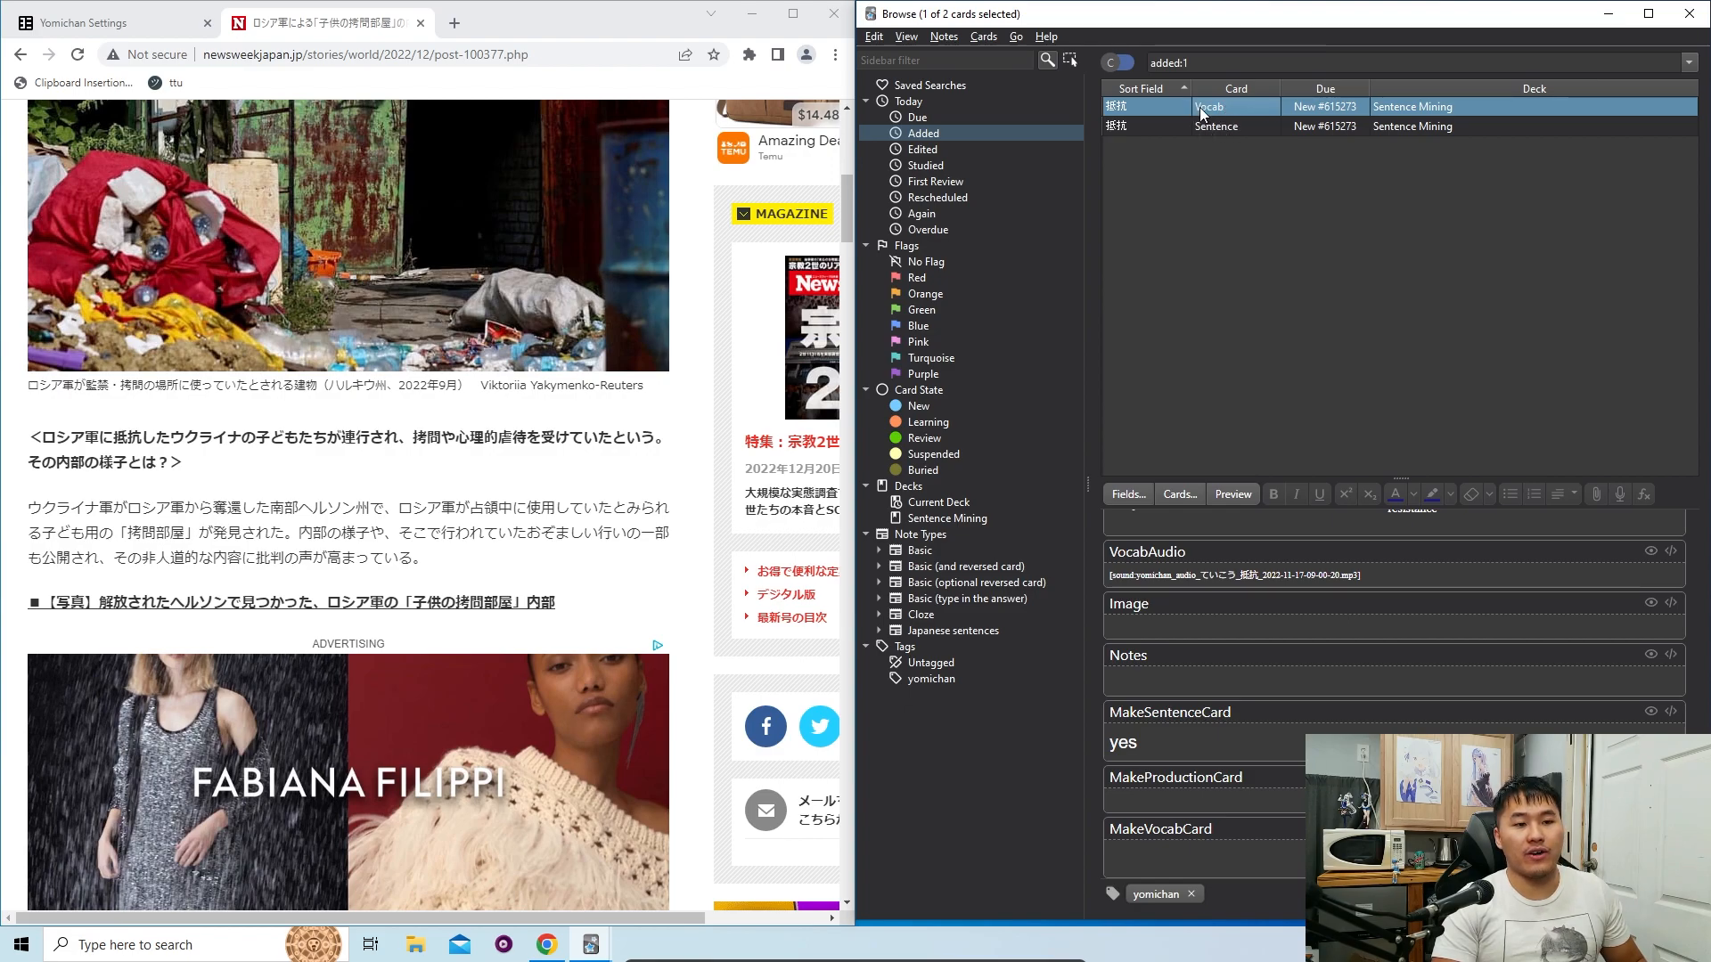
pyautogui.click(1220, 127)
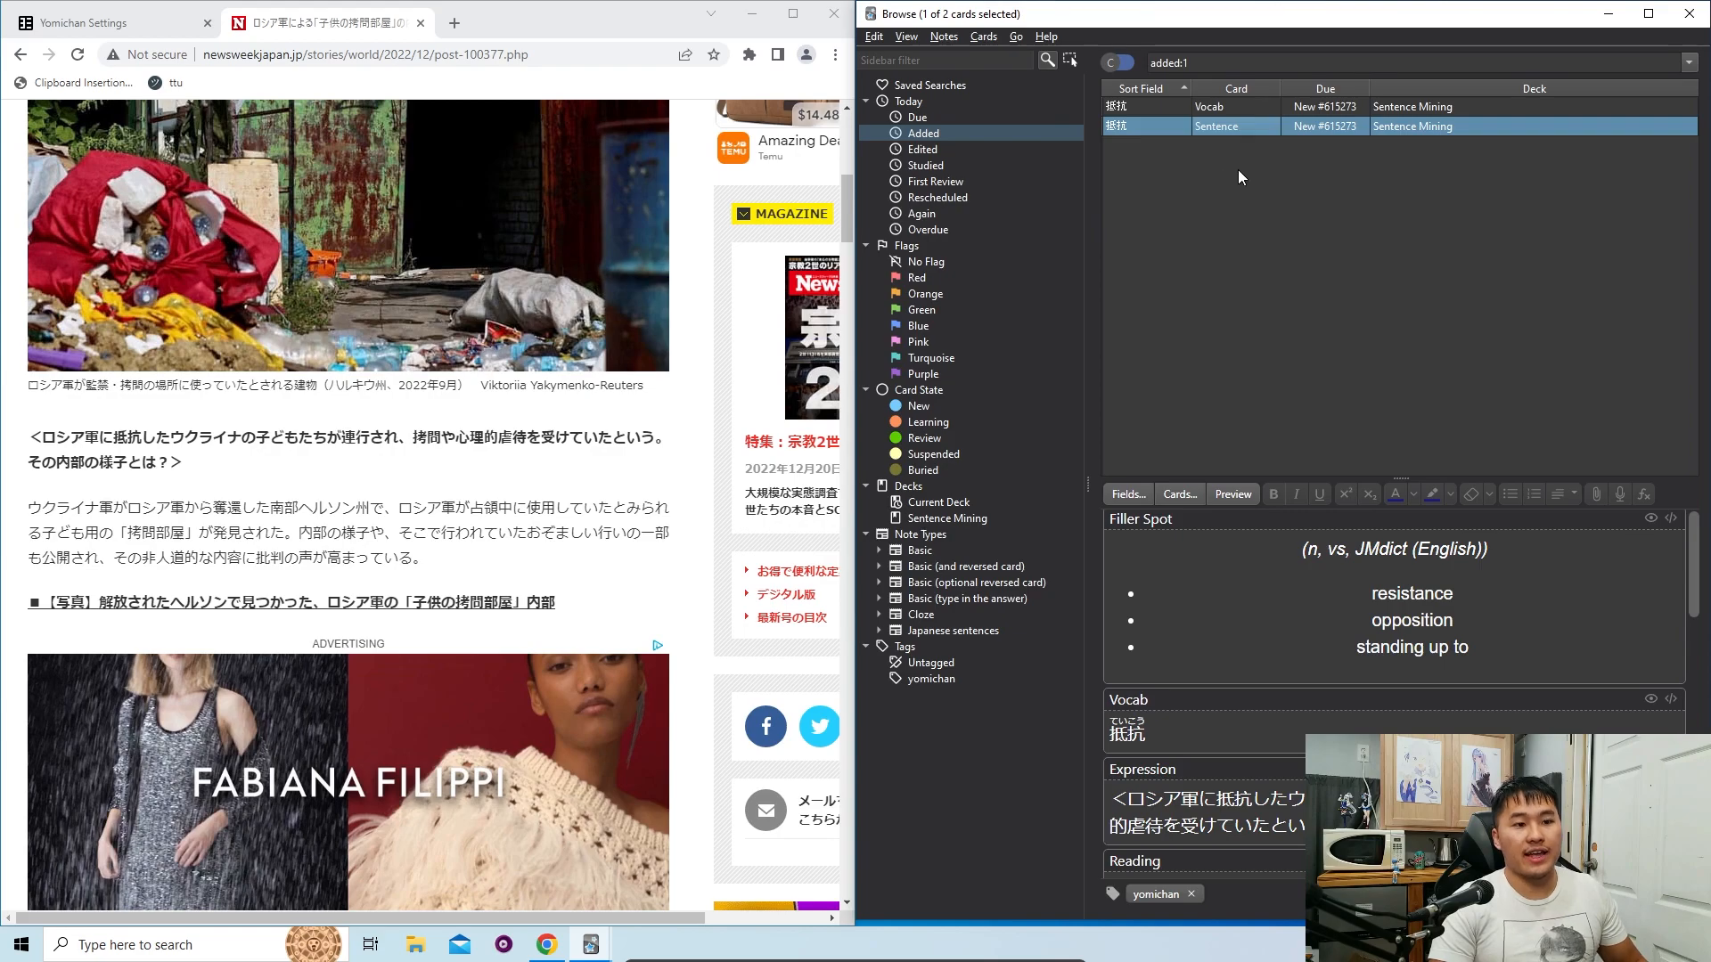
pyautogui.click(1232, 111)
pyautogui.click(1243, 127)
pyautogui.click(1238, 111)
pyautogui.click(1239, 127)
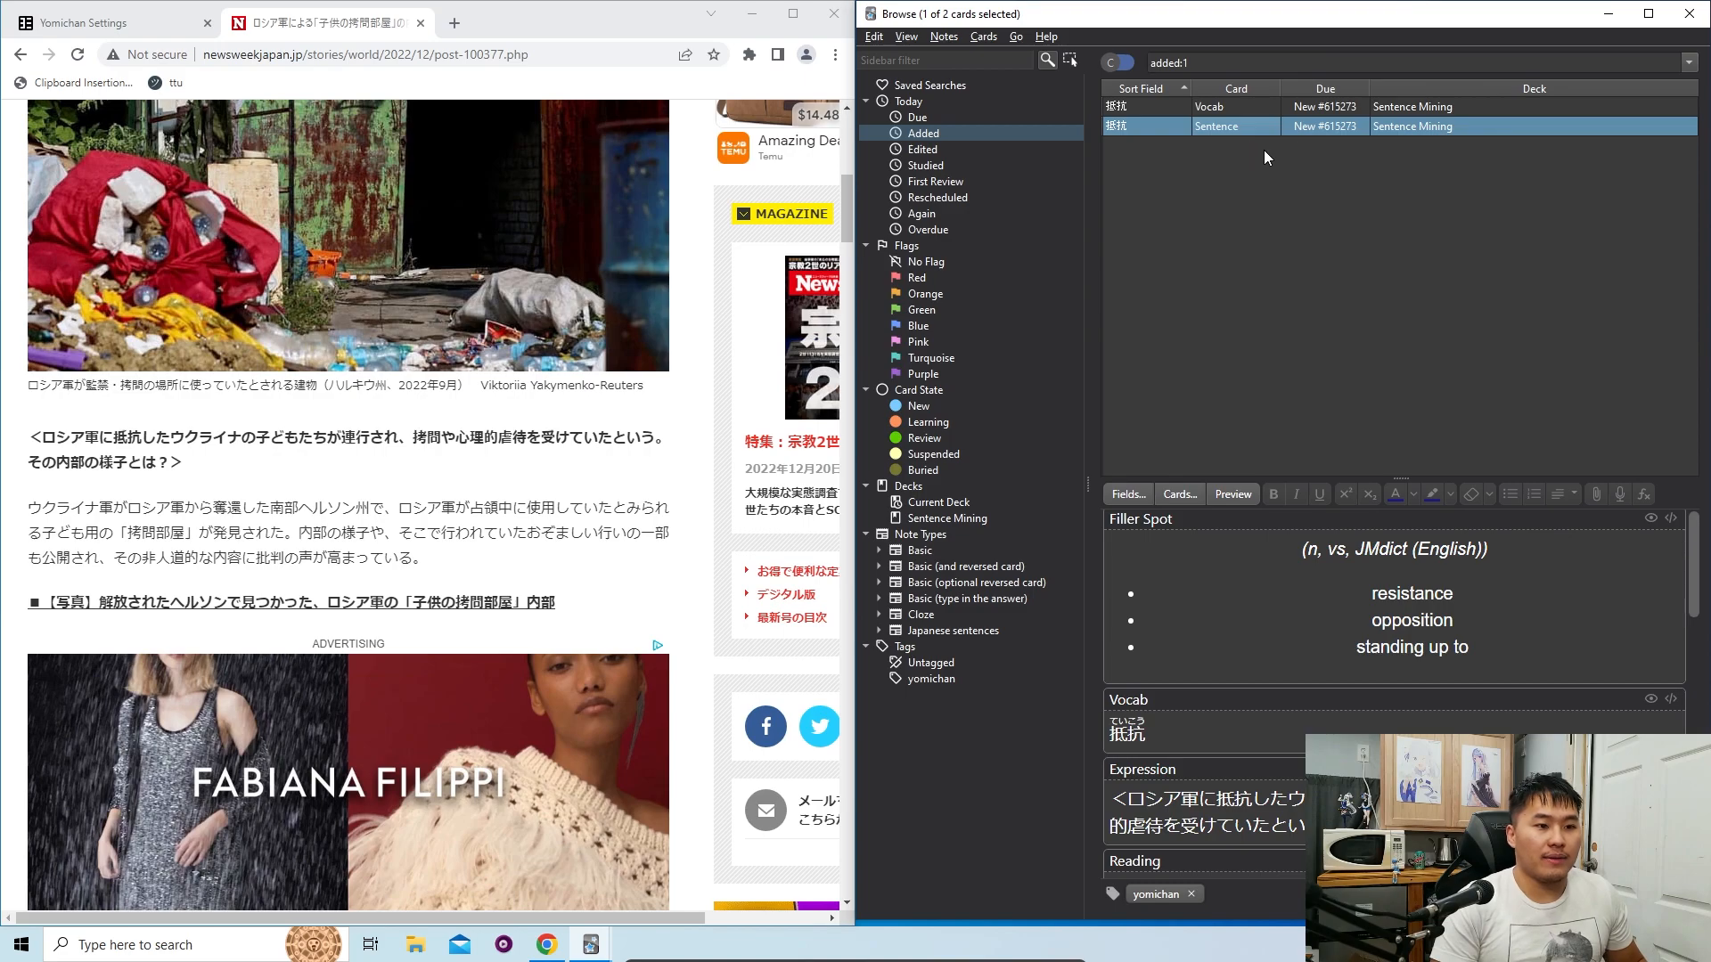
pyautogui.click(1249, 109)
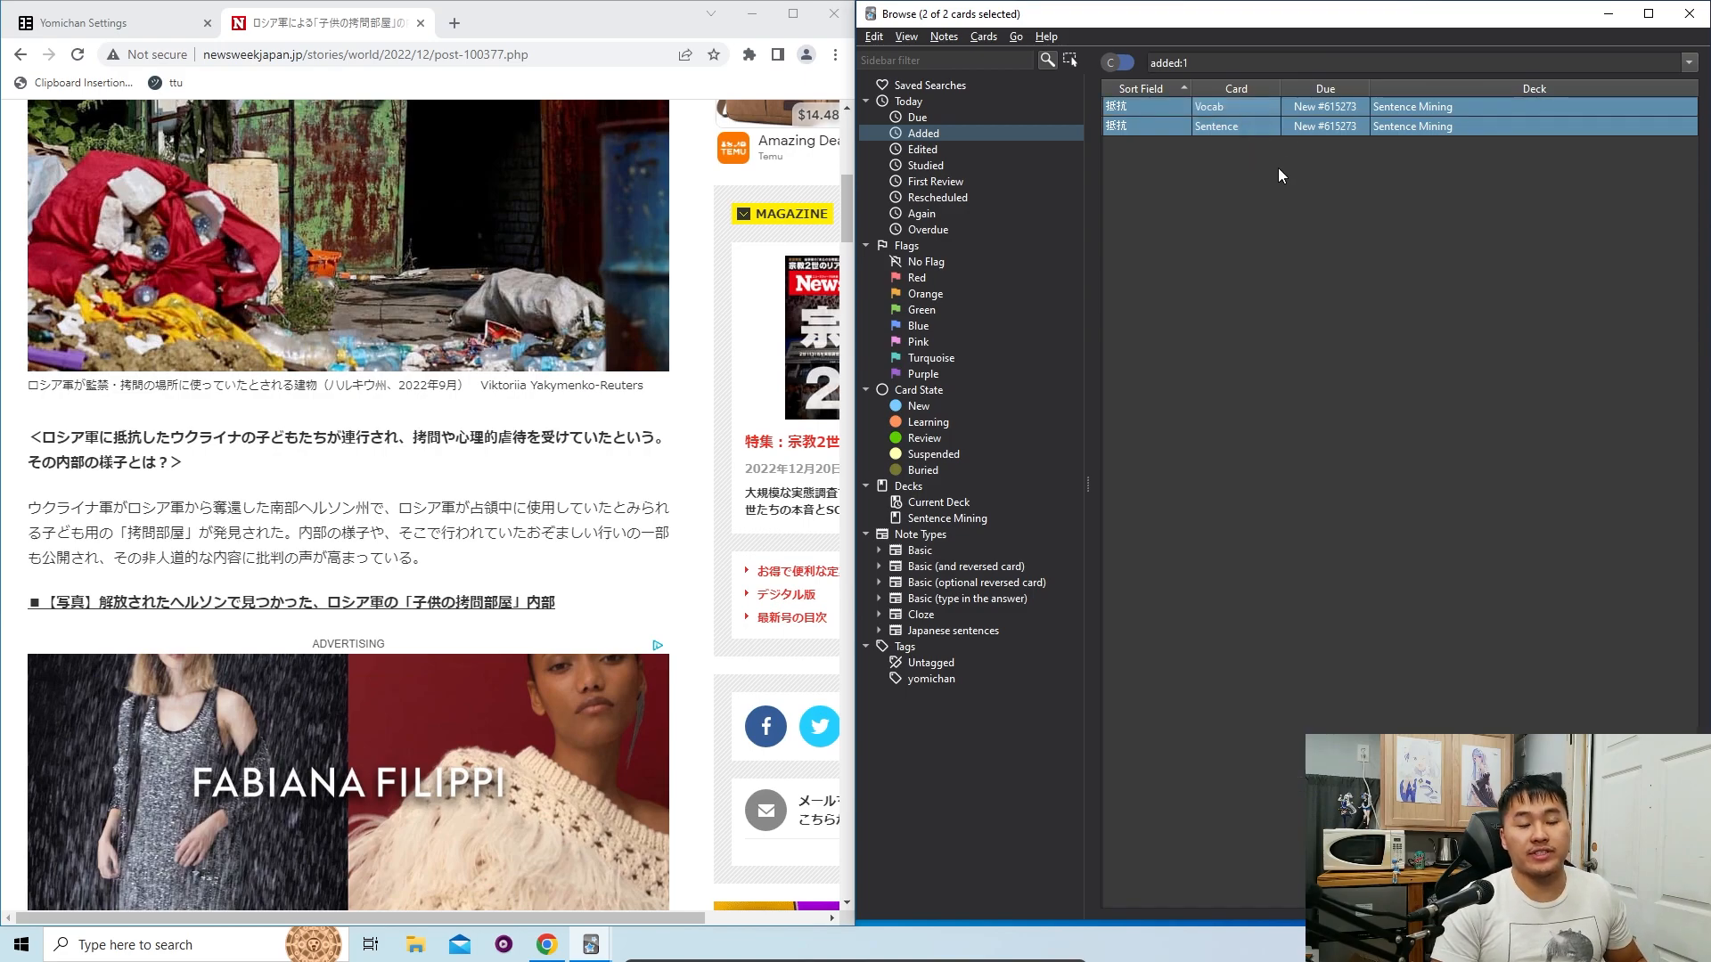
pyautogui.click(1253, 121)
pyautogui.click(1253, 110)
# Step: Delete the 抵抗 note through its Sentence card and undo the deletion
pyautogui.click(1255, 122)
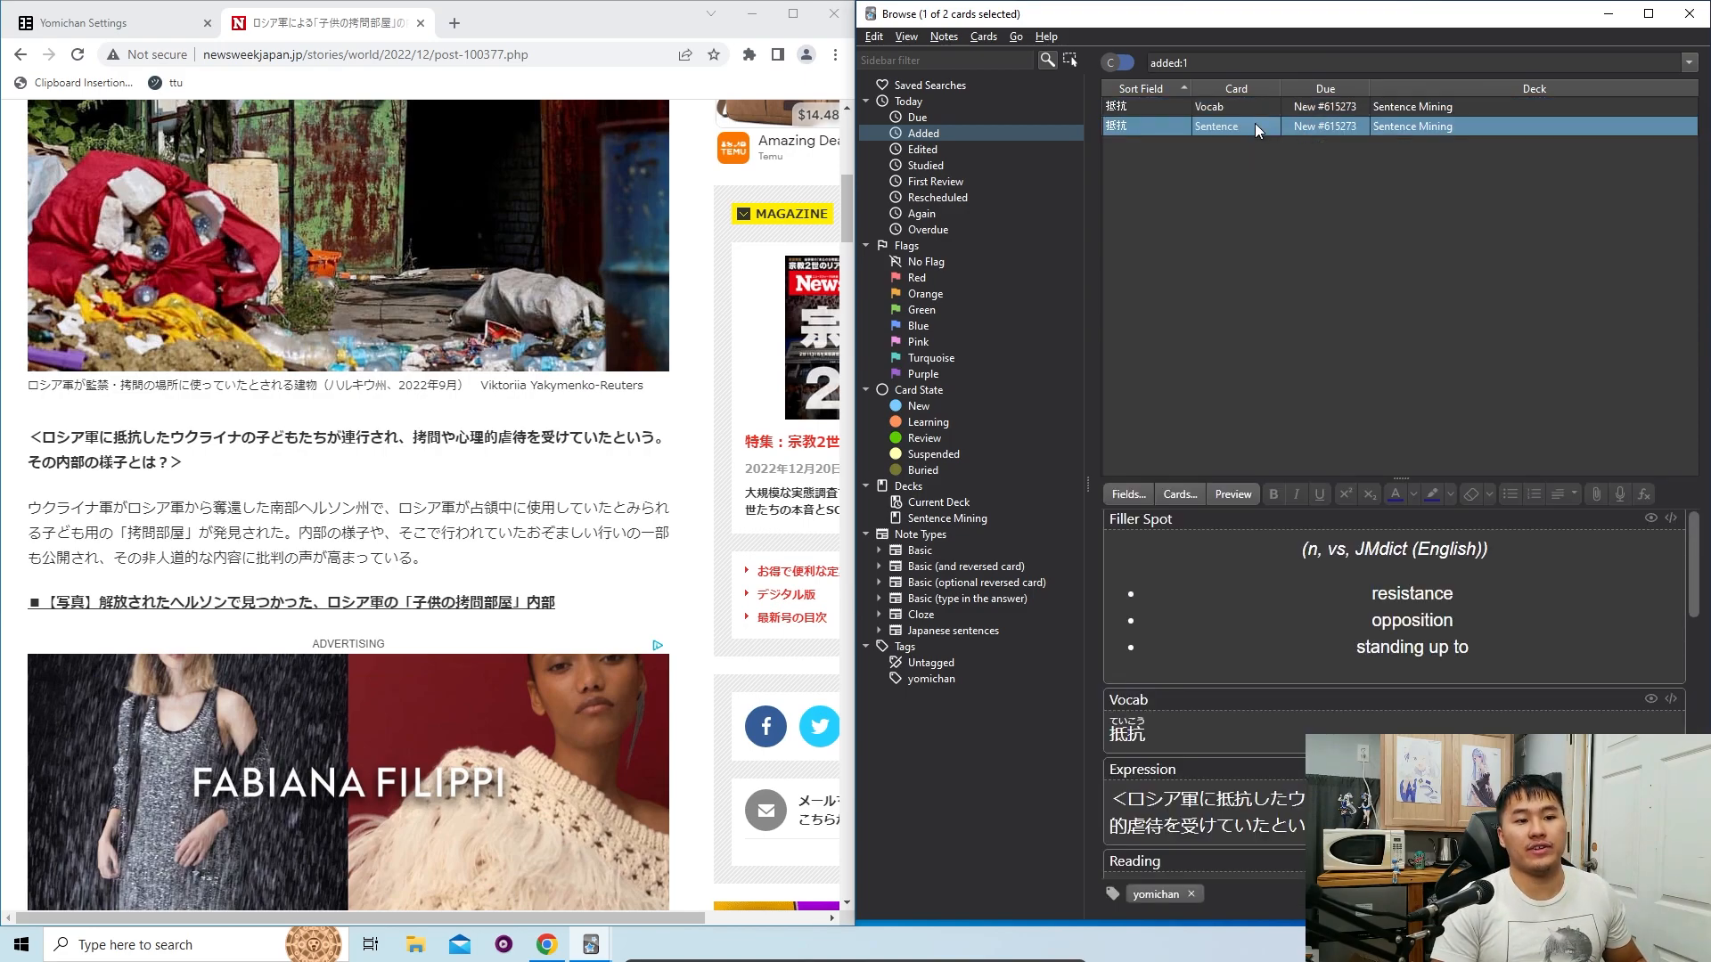
pyautogui.rightClick(1255, 123)
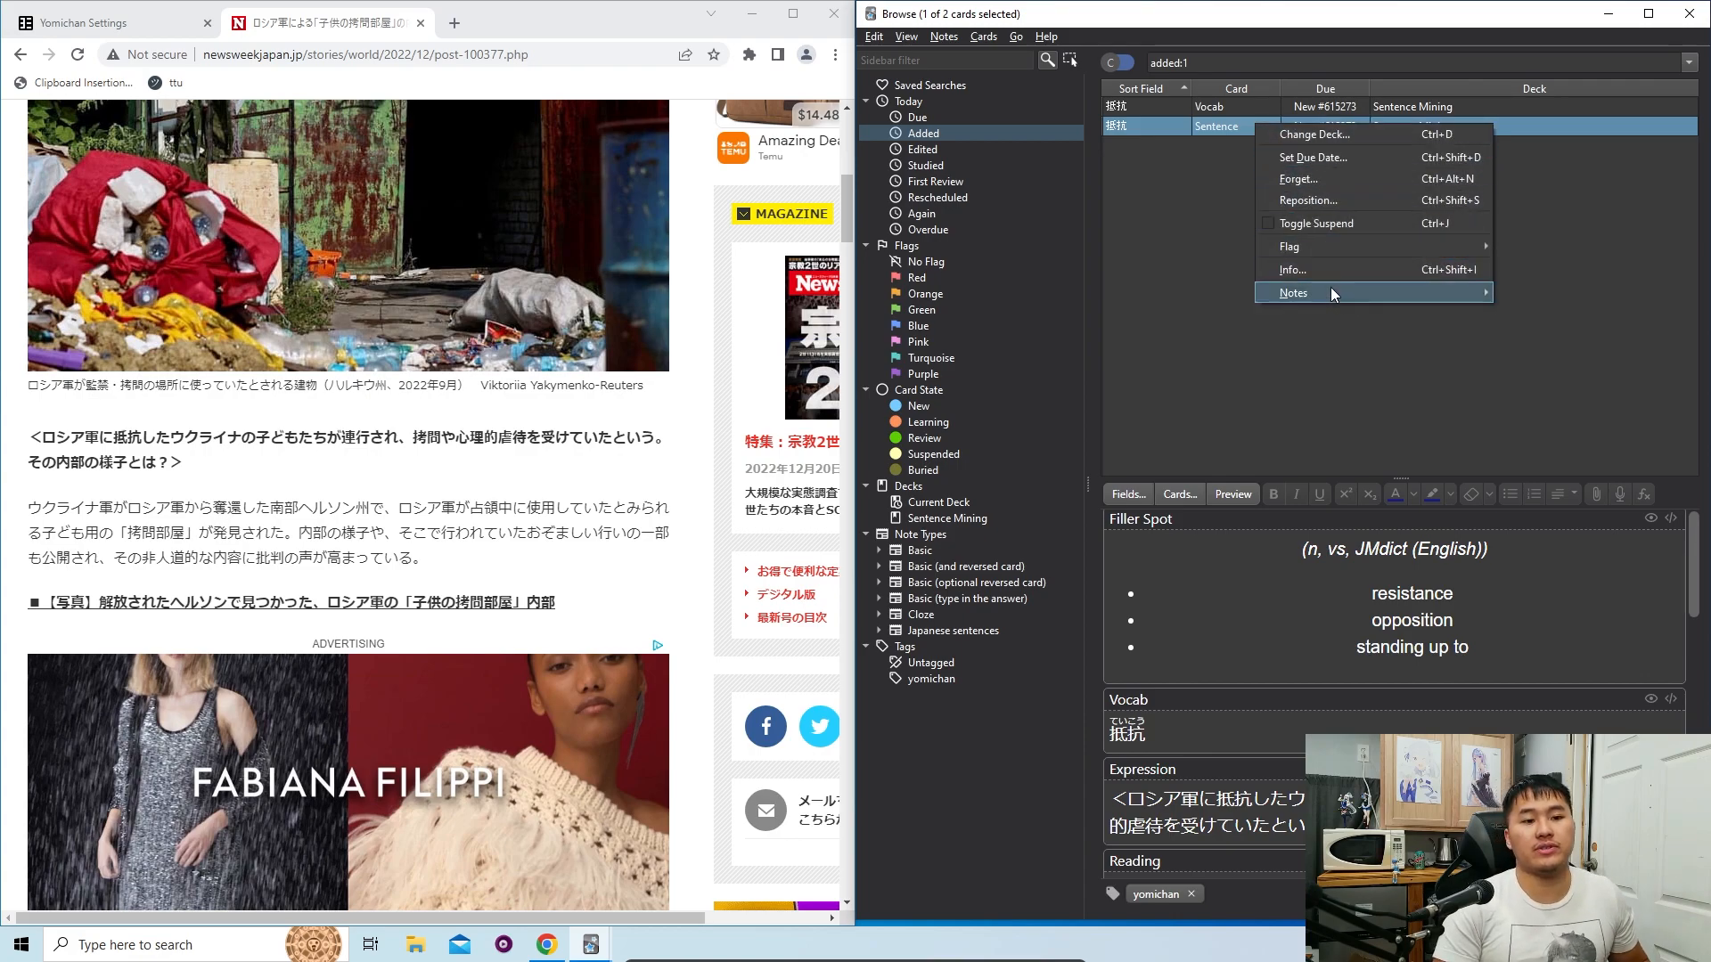
pyautogui.moveTo(1330, 291)
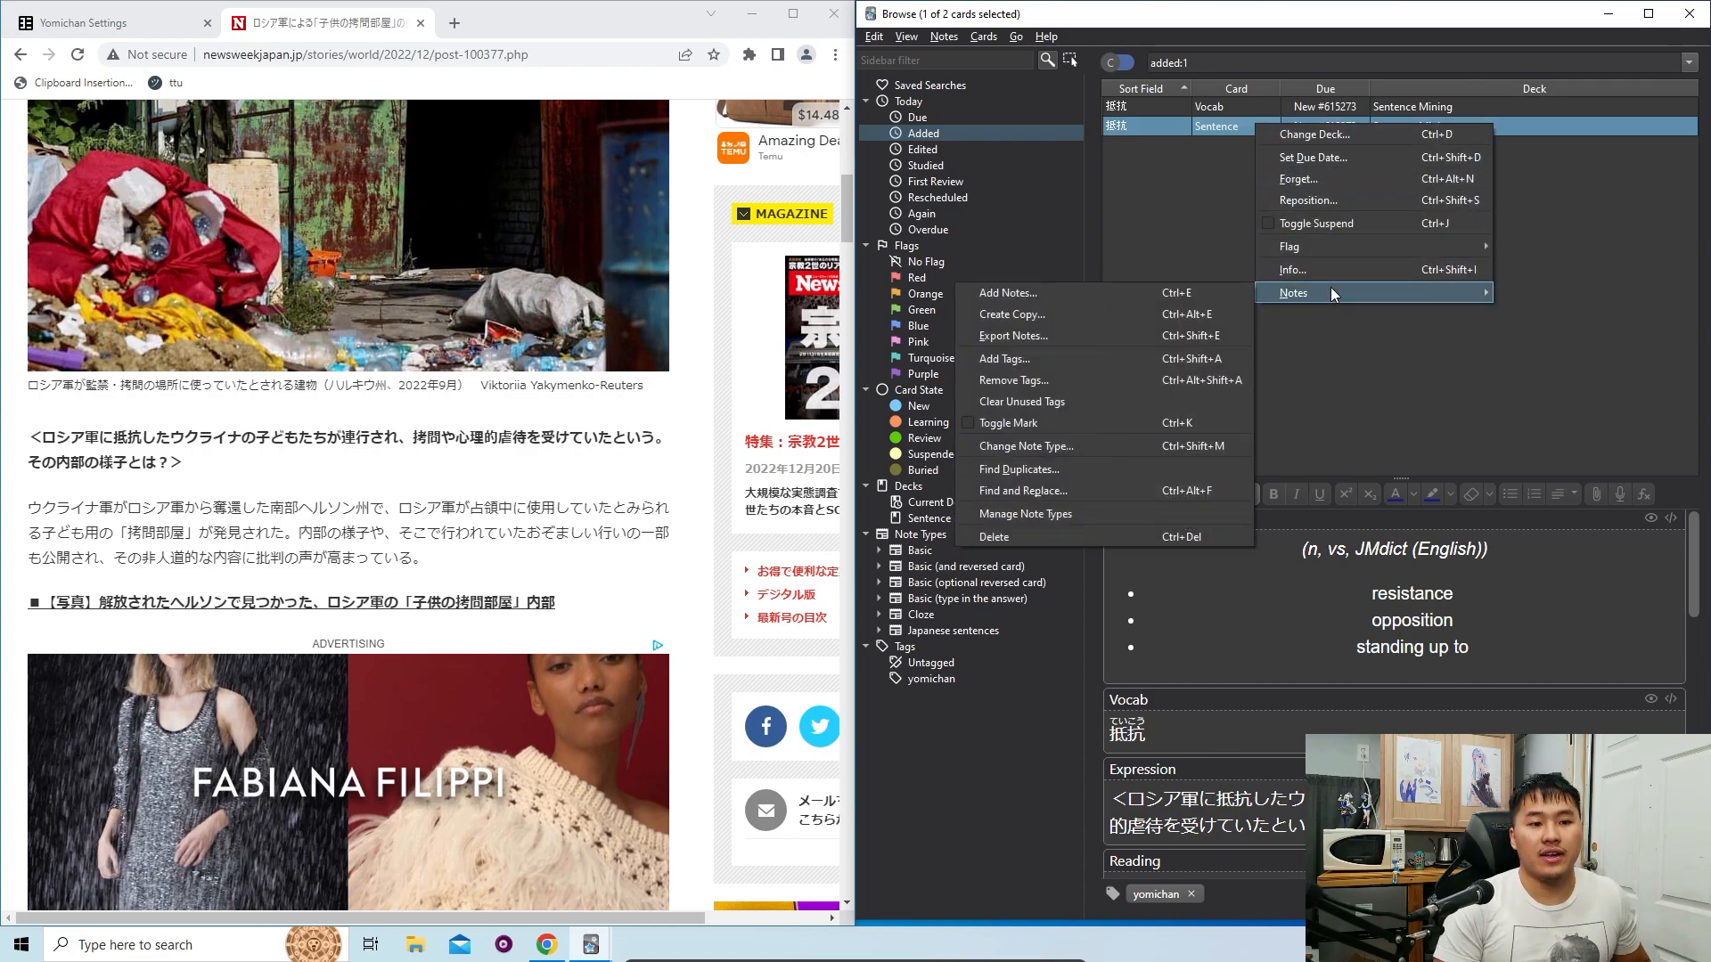
pyautogui.click(1082, 538)
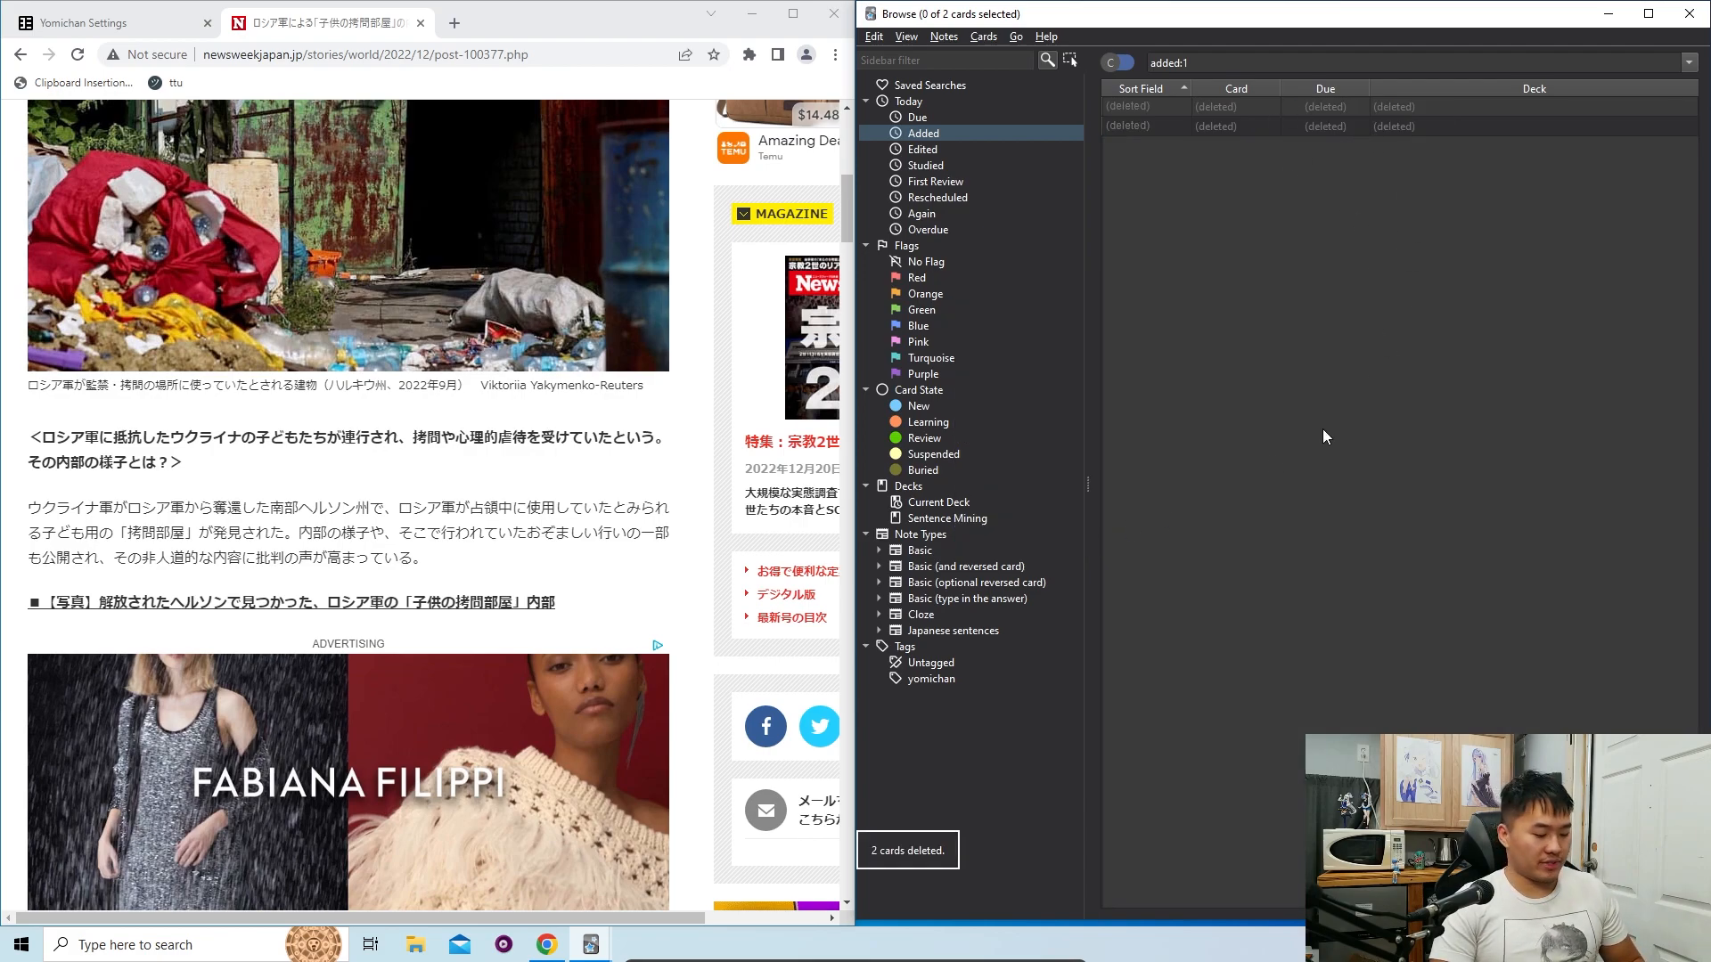
pyautogui.hotkey('ctrl', 'z')
pyautogui.click(1264, 132)
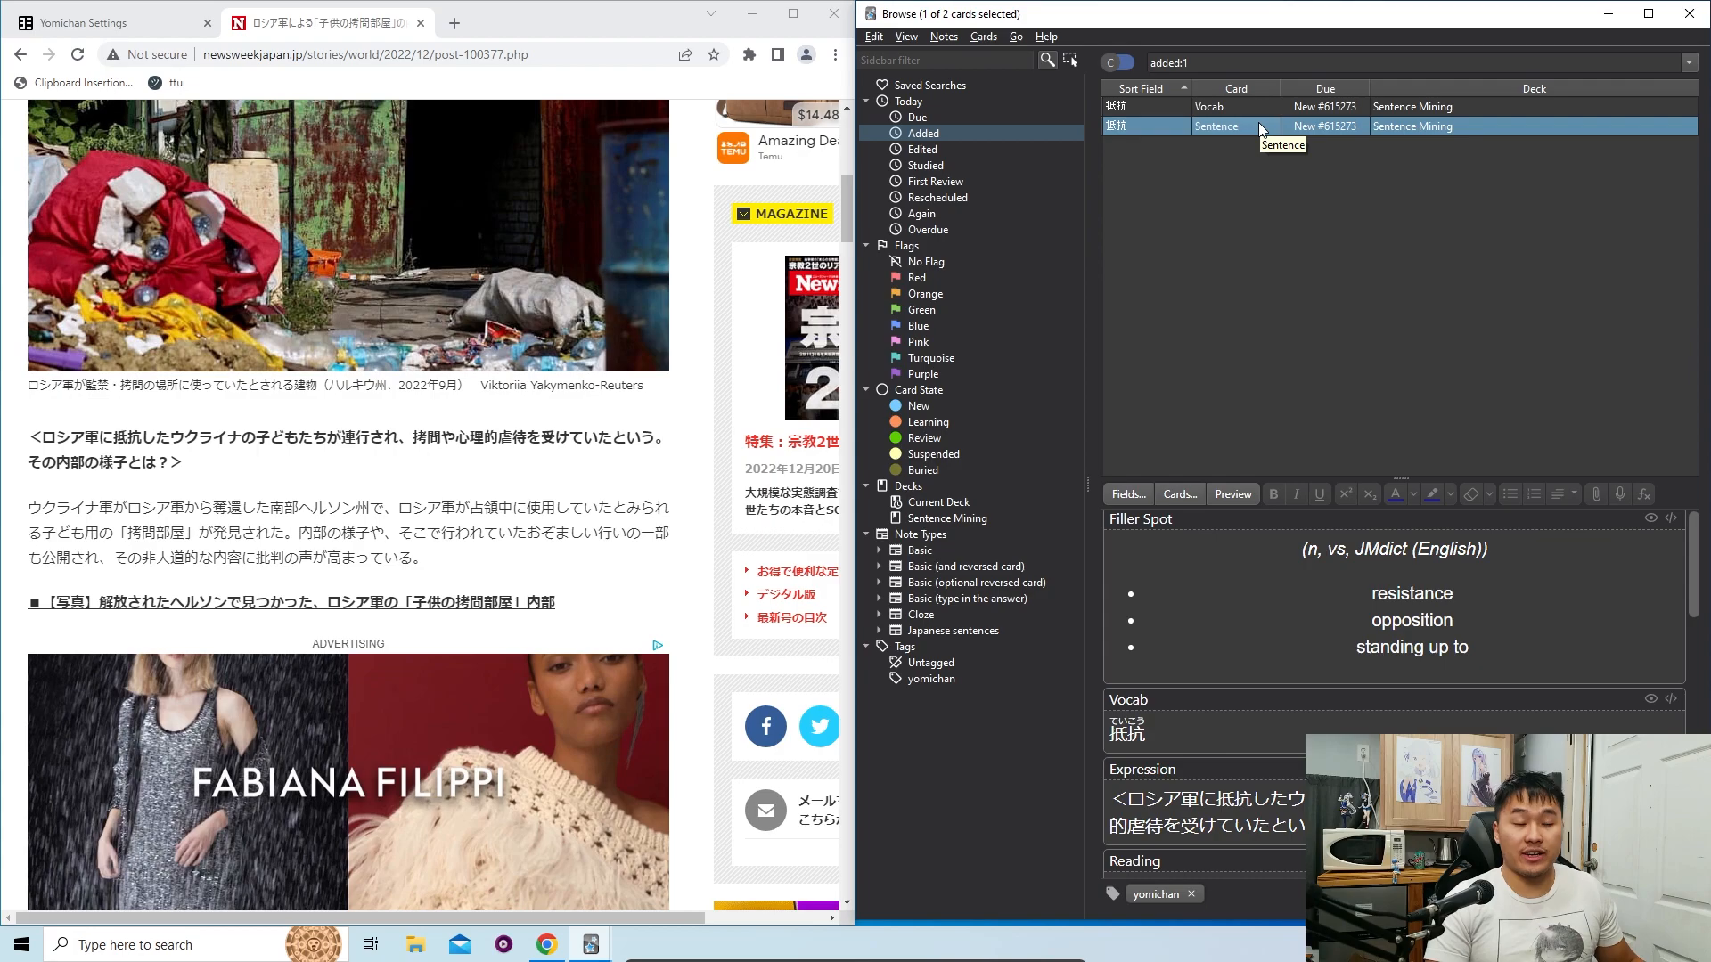
pyautogui.rightClick(1243, 126)
pyautogui.moveTo(1306, 295)
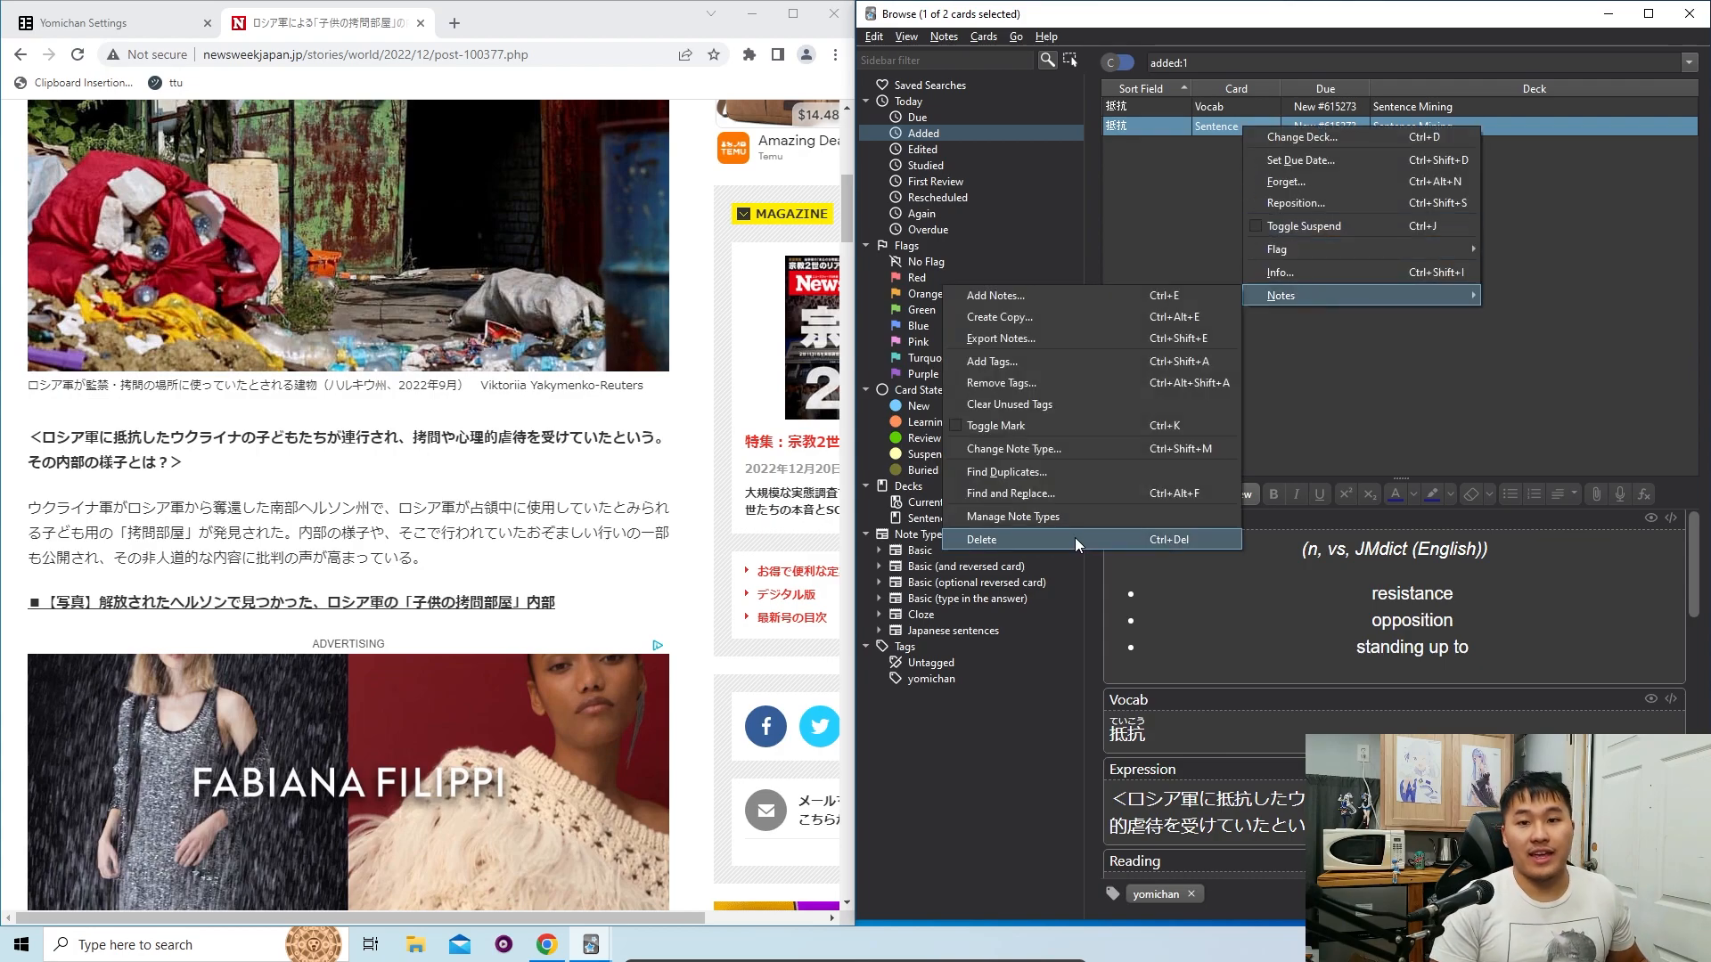
pyautogui.click(1470, 376)
# Step: Preview the front and answer sides of the 抵抗 note's Sentence card, inspect the stroke-order word, and close the preview
pyautogui.click(1246, 115)
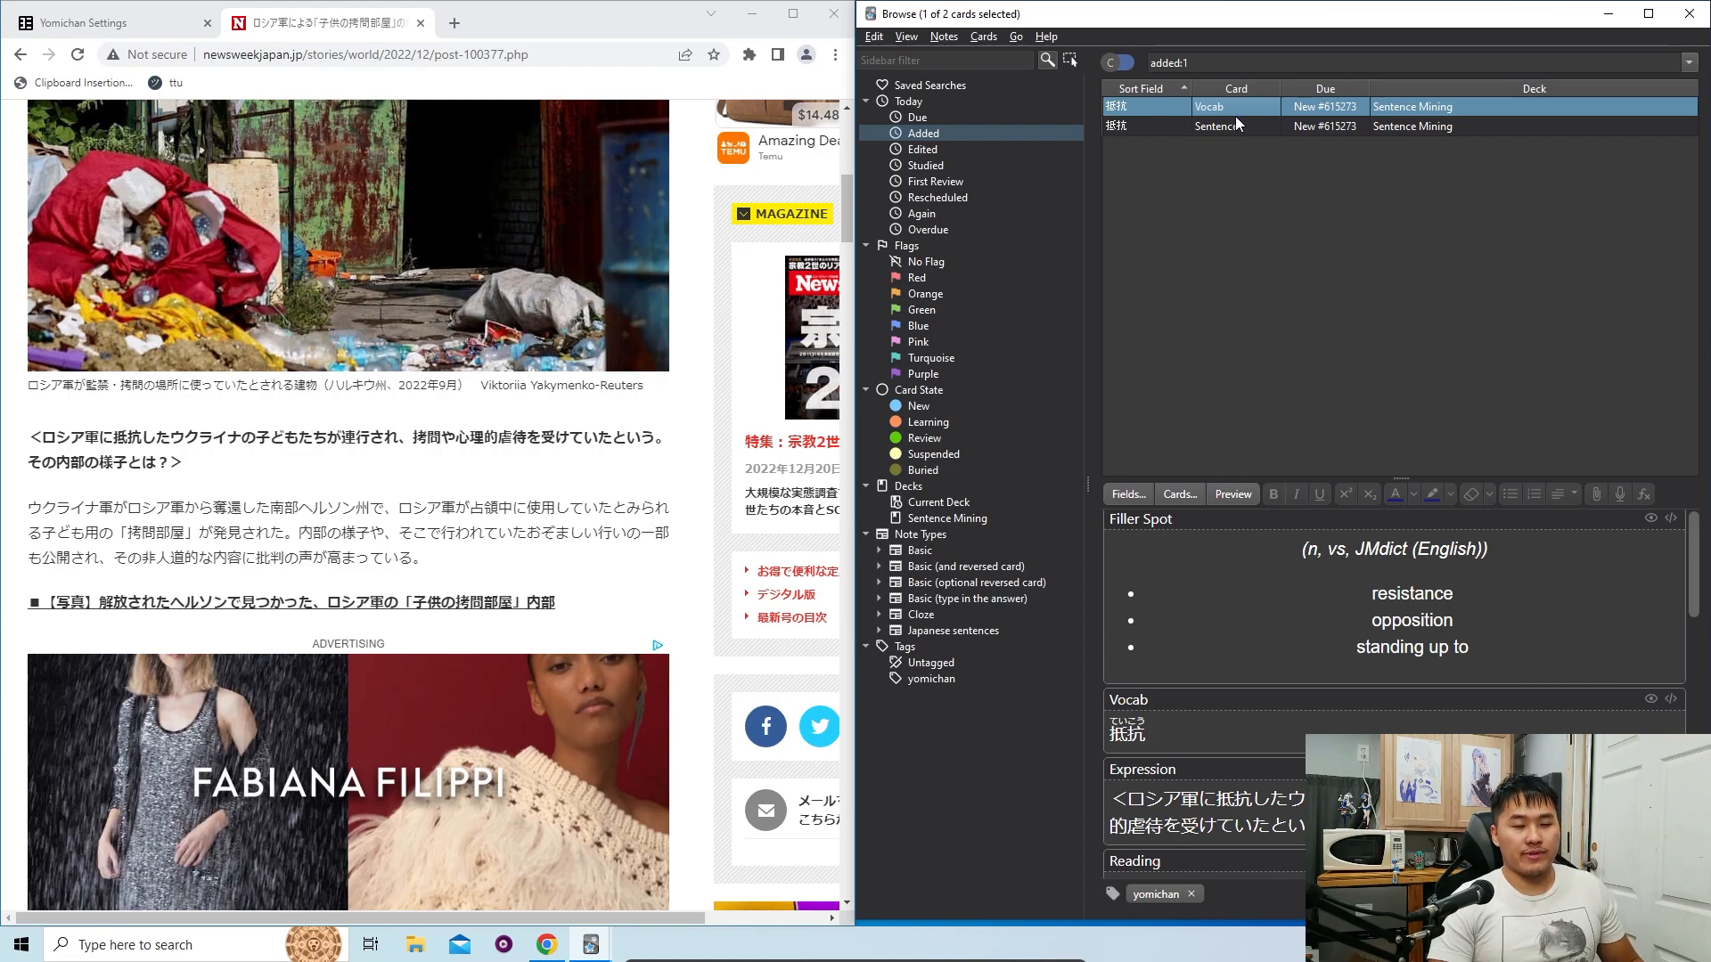
pyautogui.press('Down')
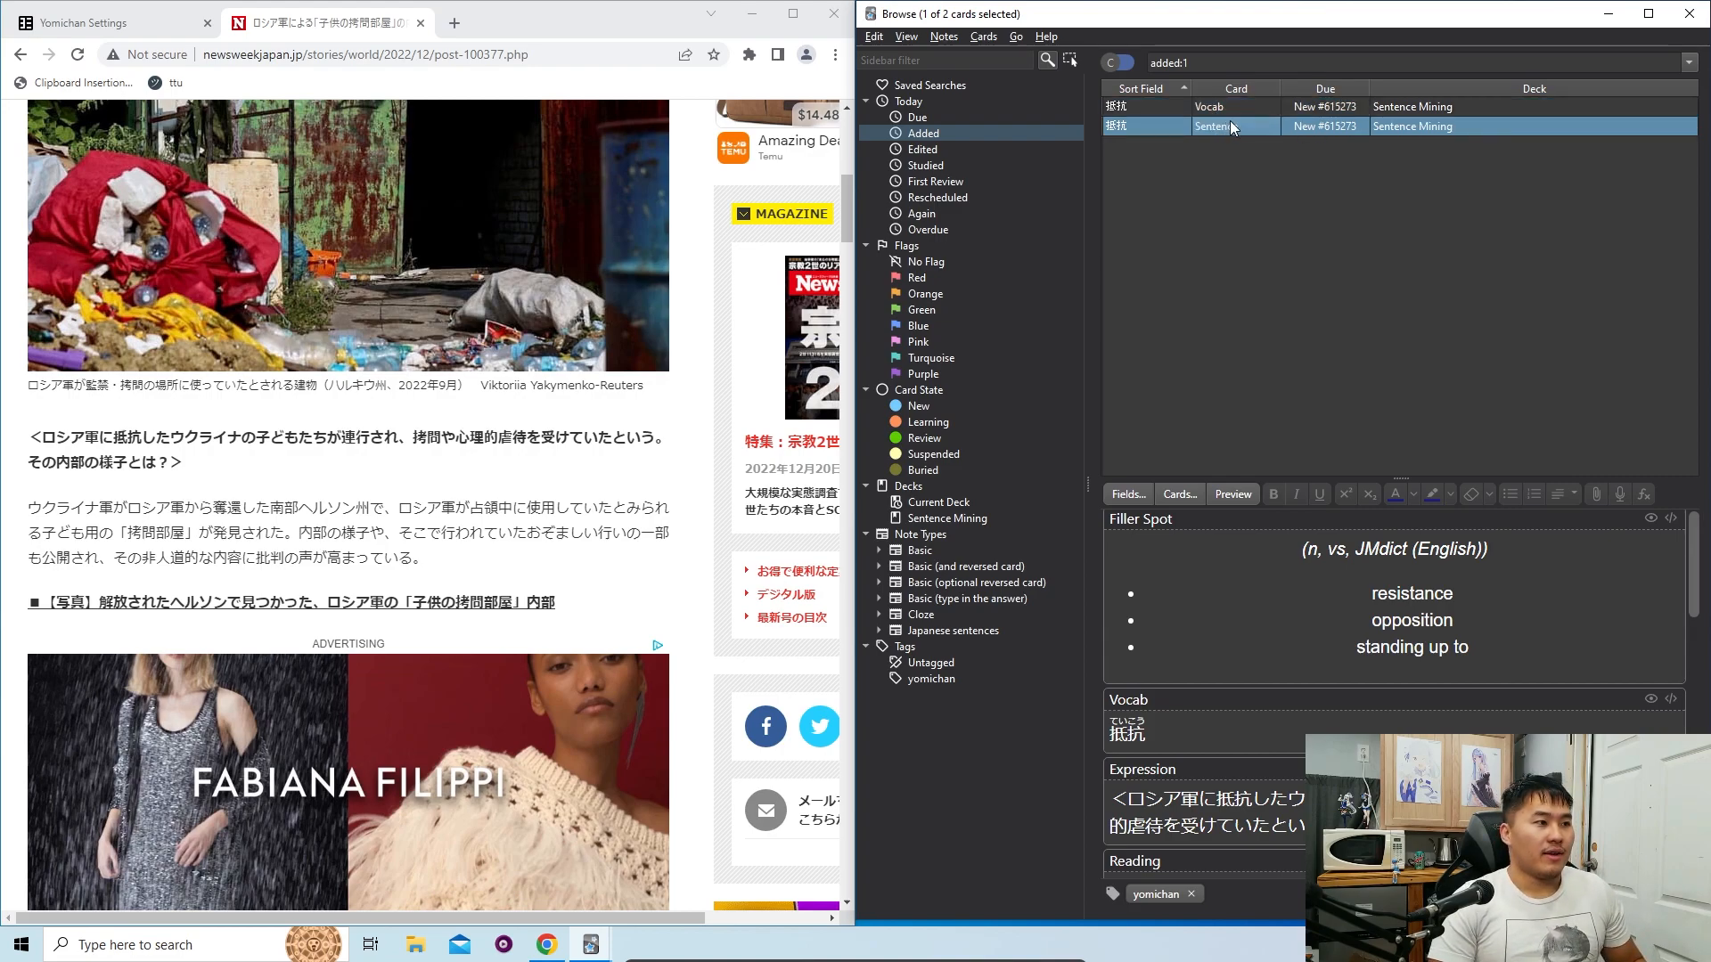
pyautogui.click(1260, 105)
pyautogui.click(1258, 129)
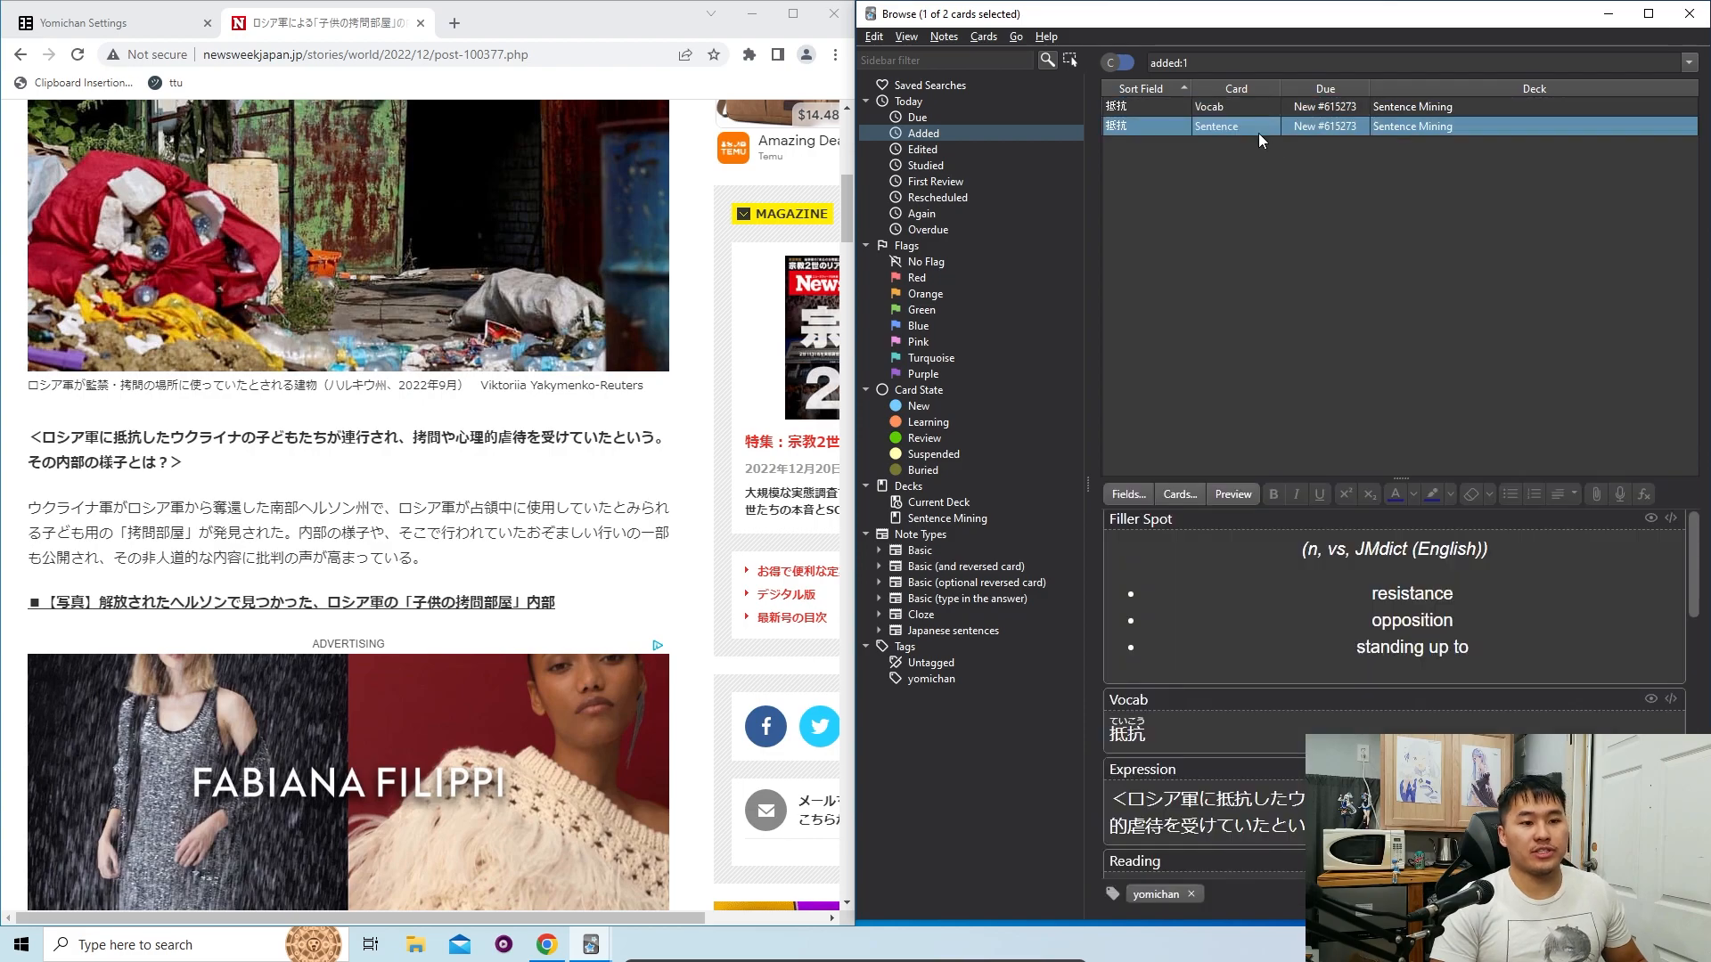
pyautogui.click(1231, 494)
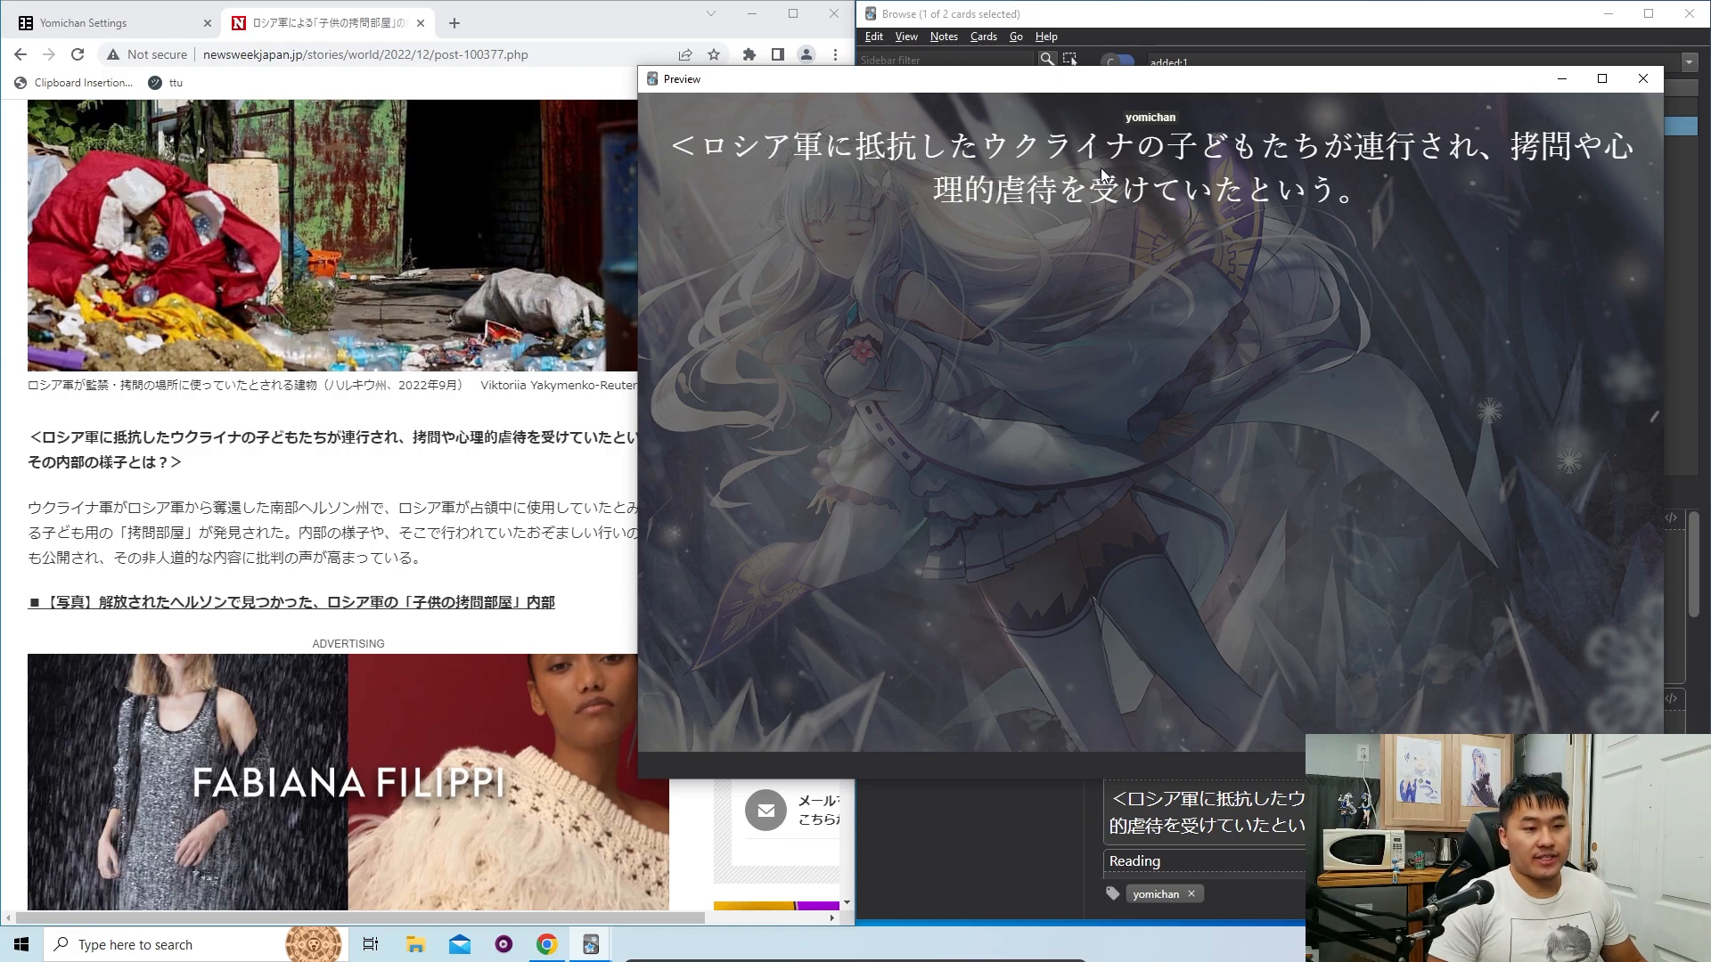
pyautogui.press('Right')
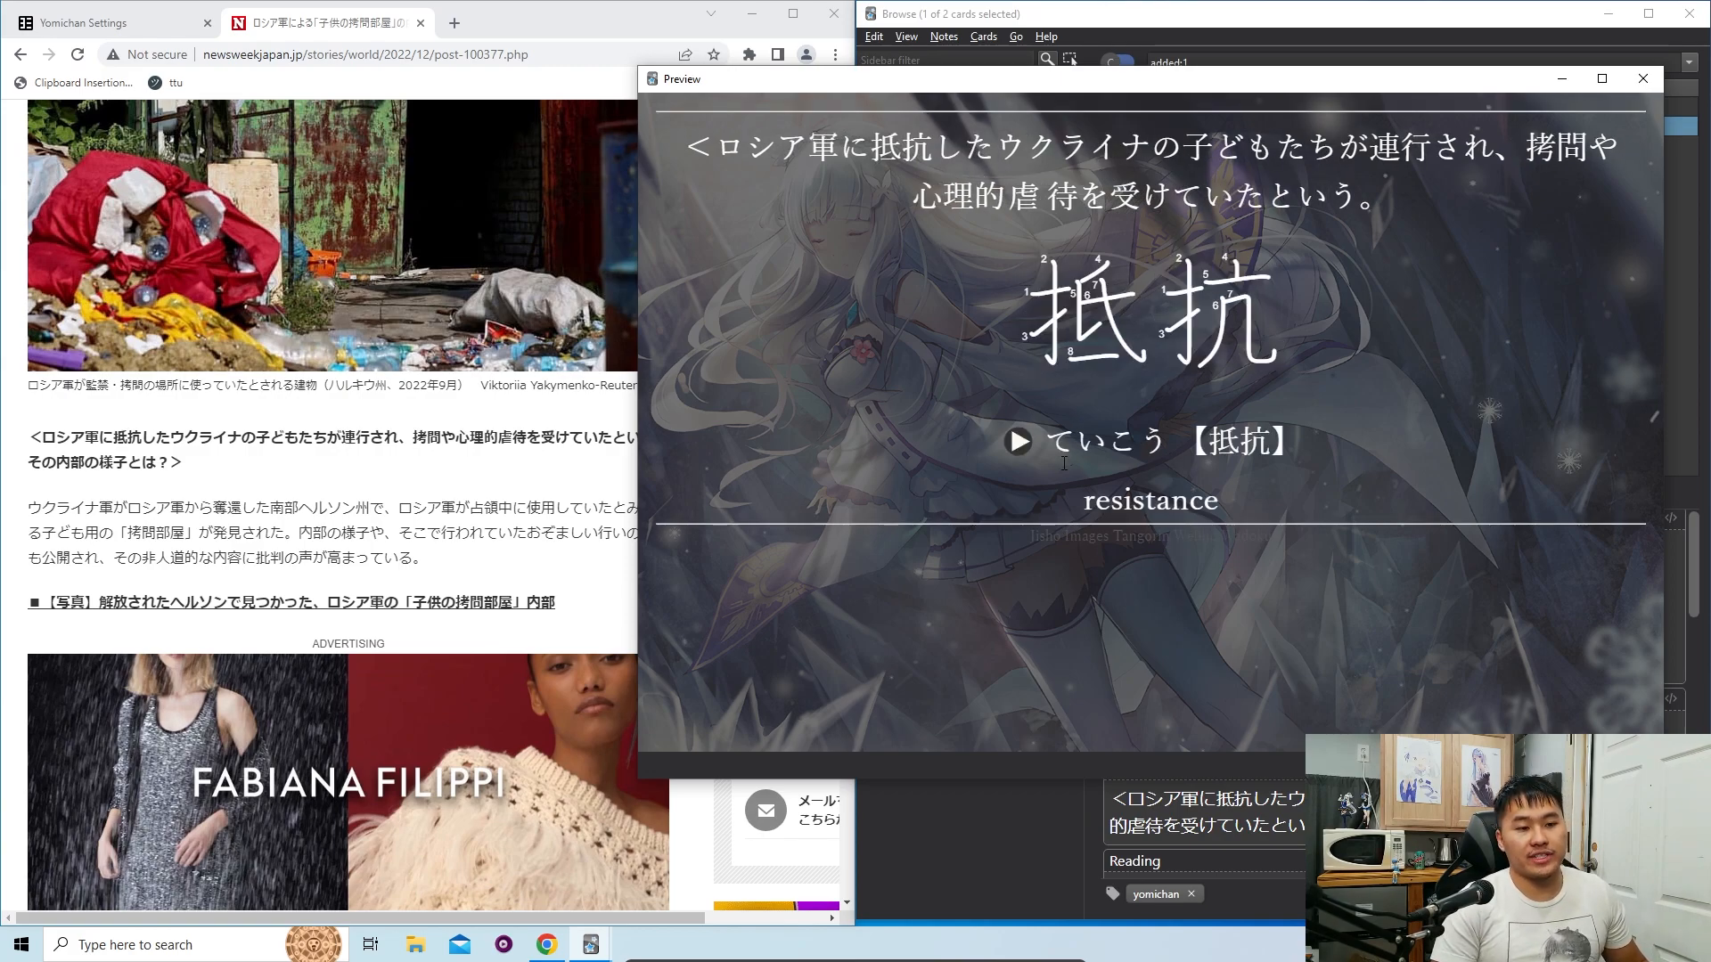
pyautogui.moveTo(1223, 506); pyautogui.dragTo(1047, 441)
pyautogui.click(1054, 300)
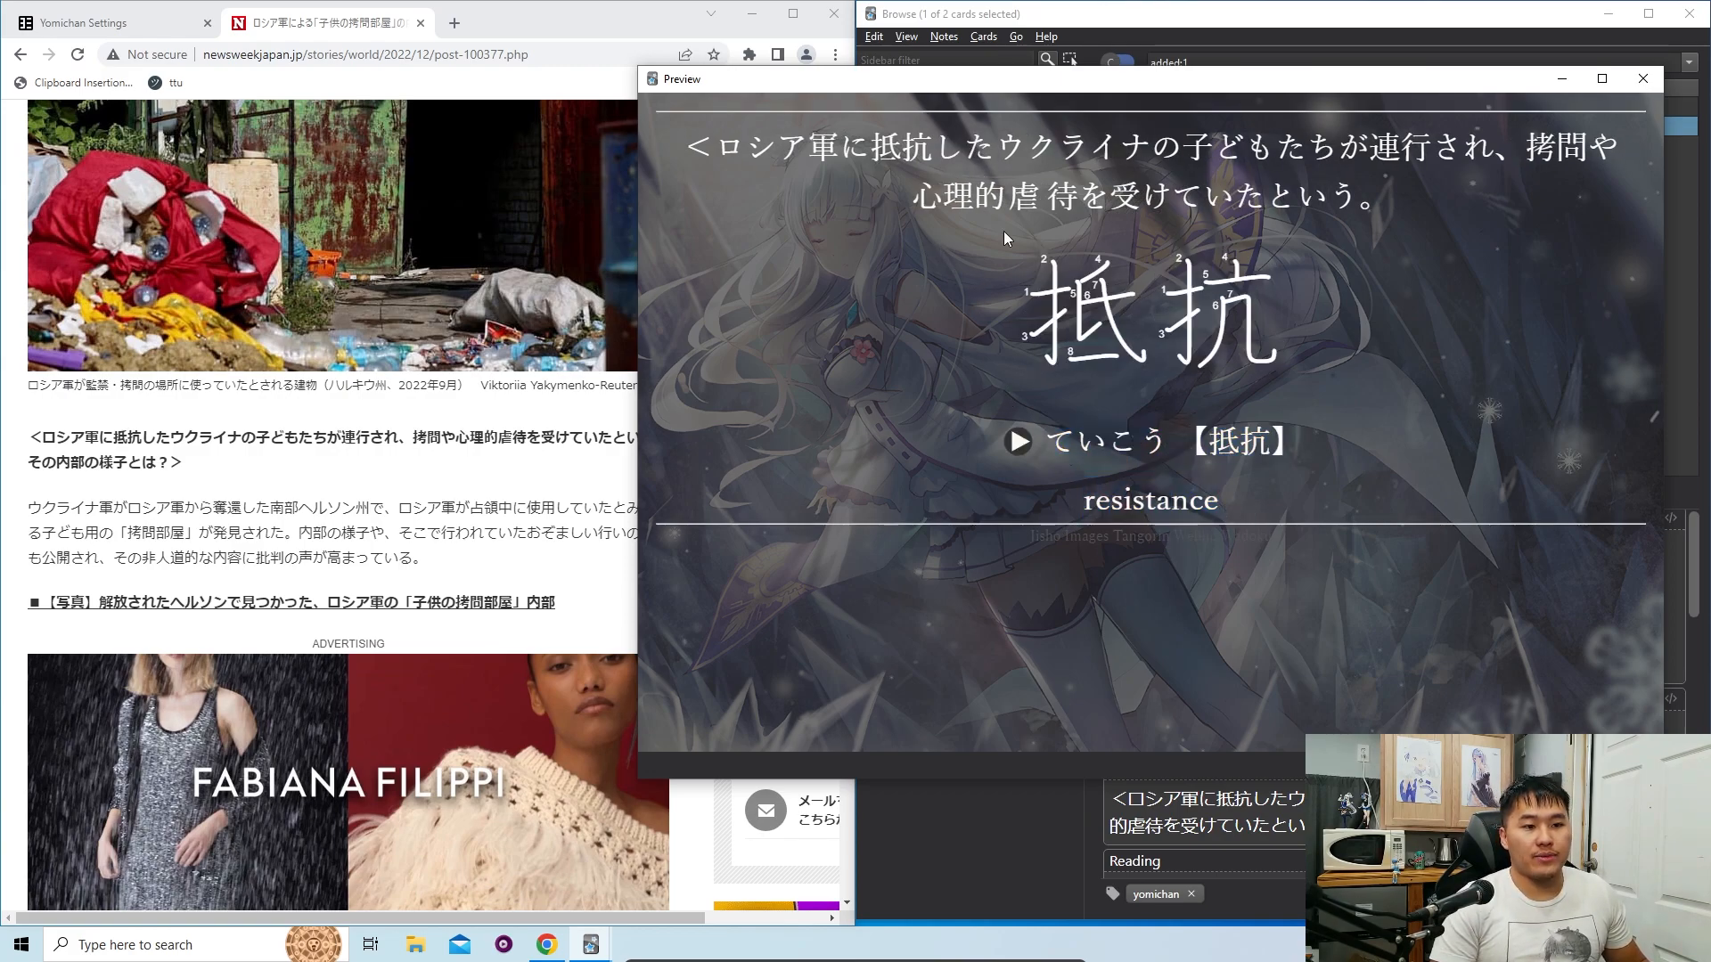
pyautogui.doubleClick(1054, 299)
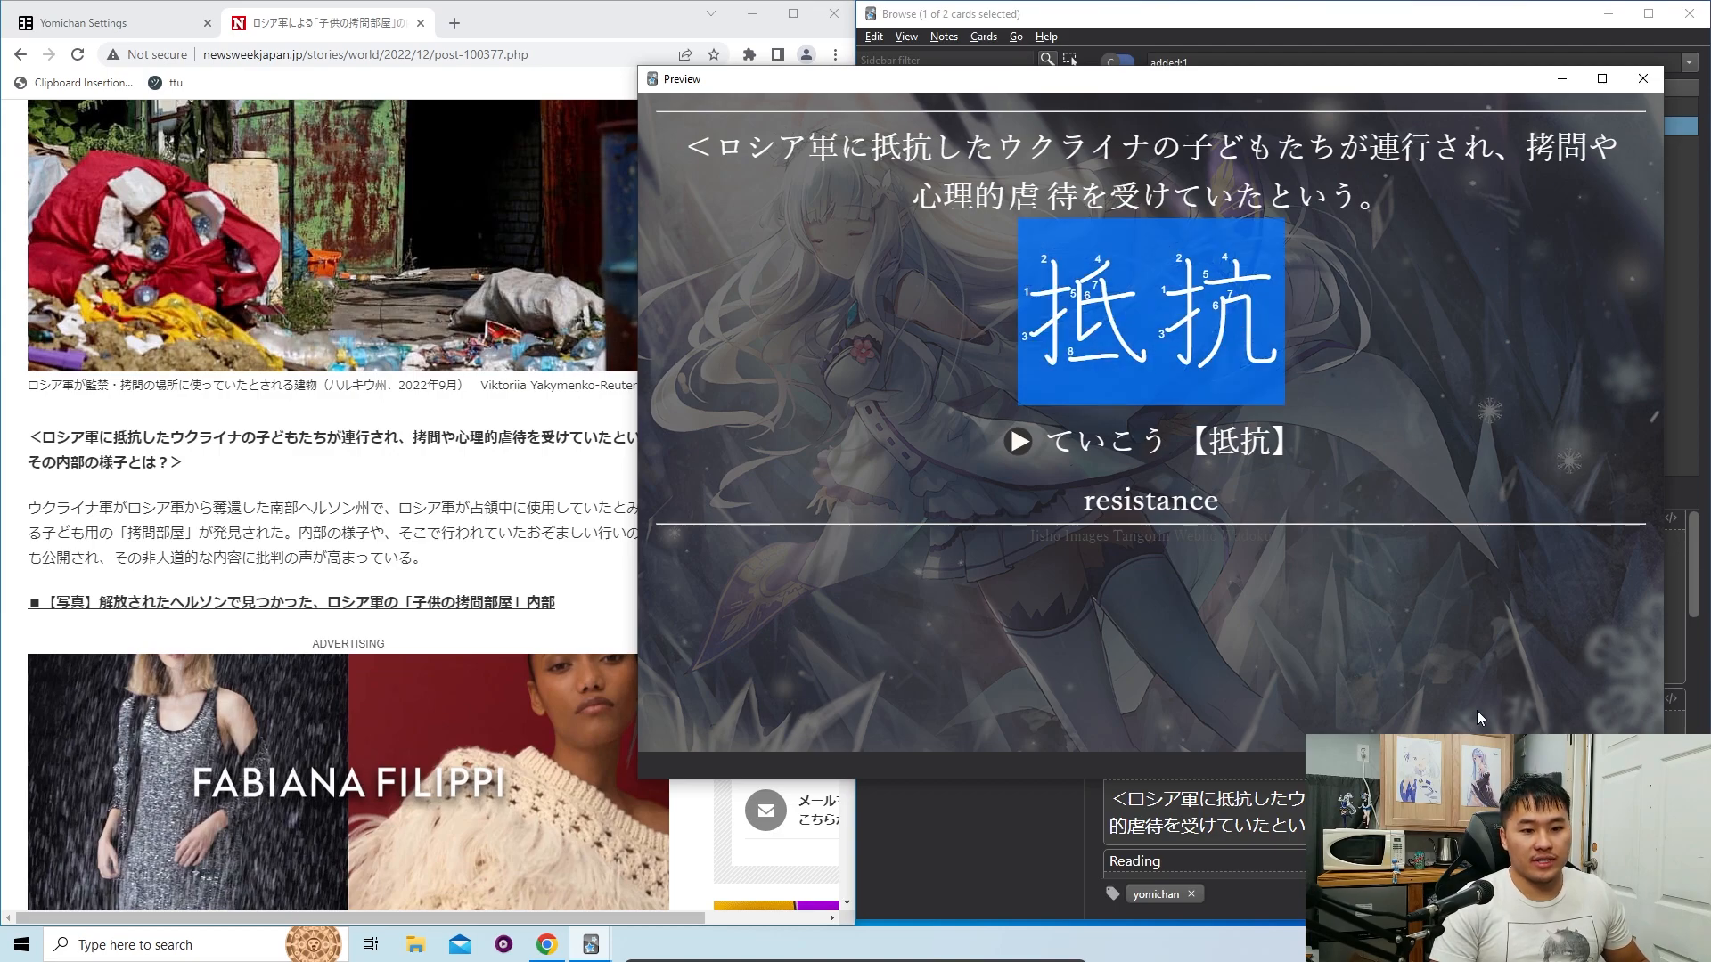
pyautogui.click(1642, 78)
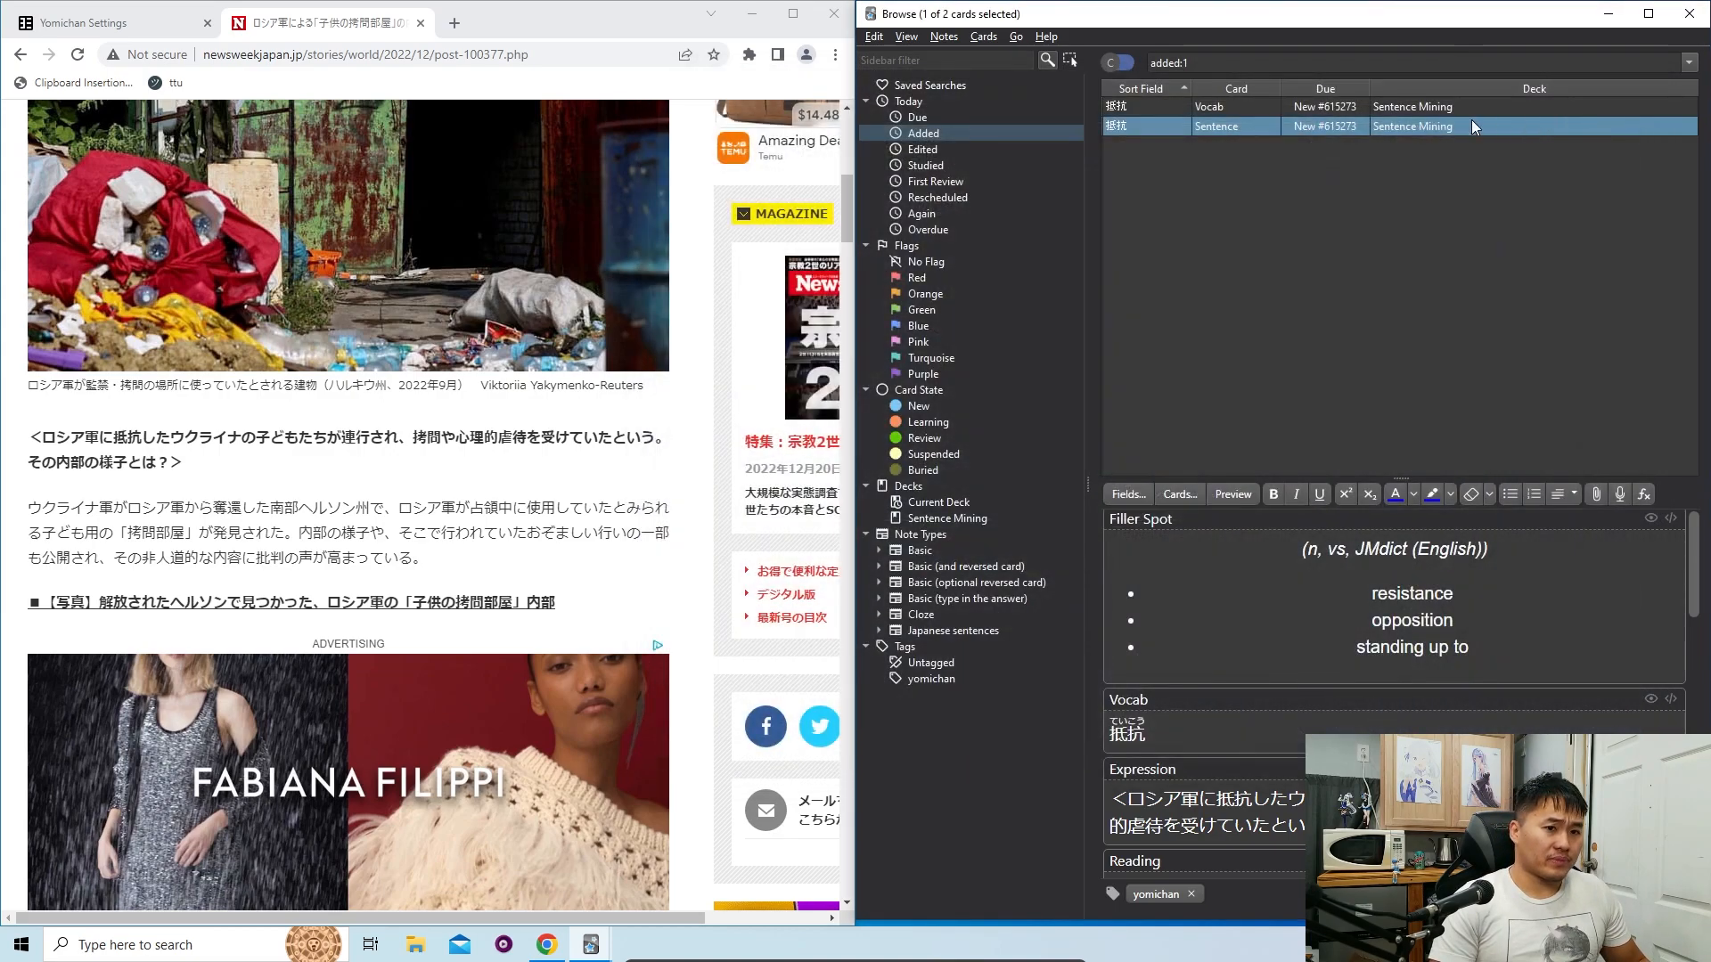
# Step: Preview the front of the 抵抗 note's Vocab card and close the preview
pyautogui.click(1251, 111)
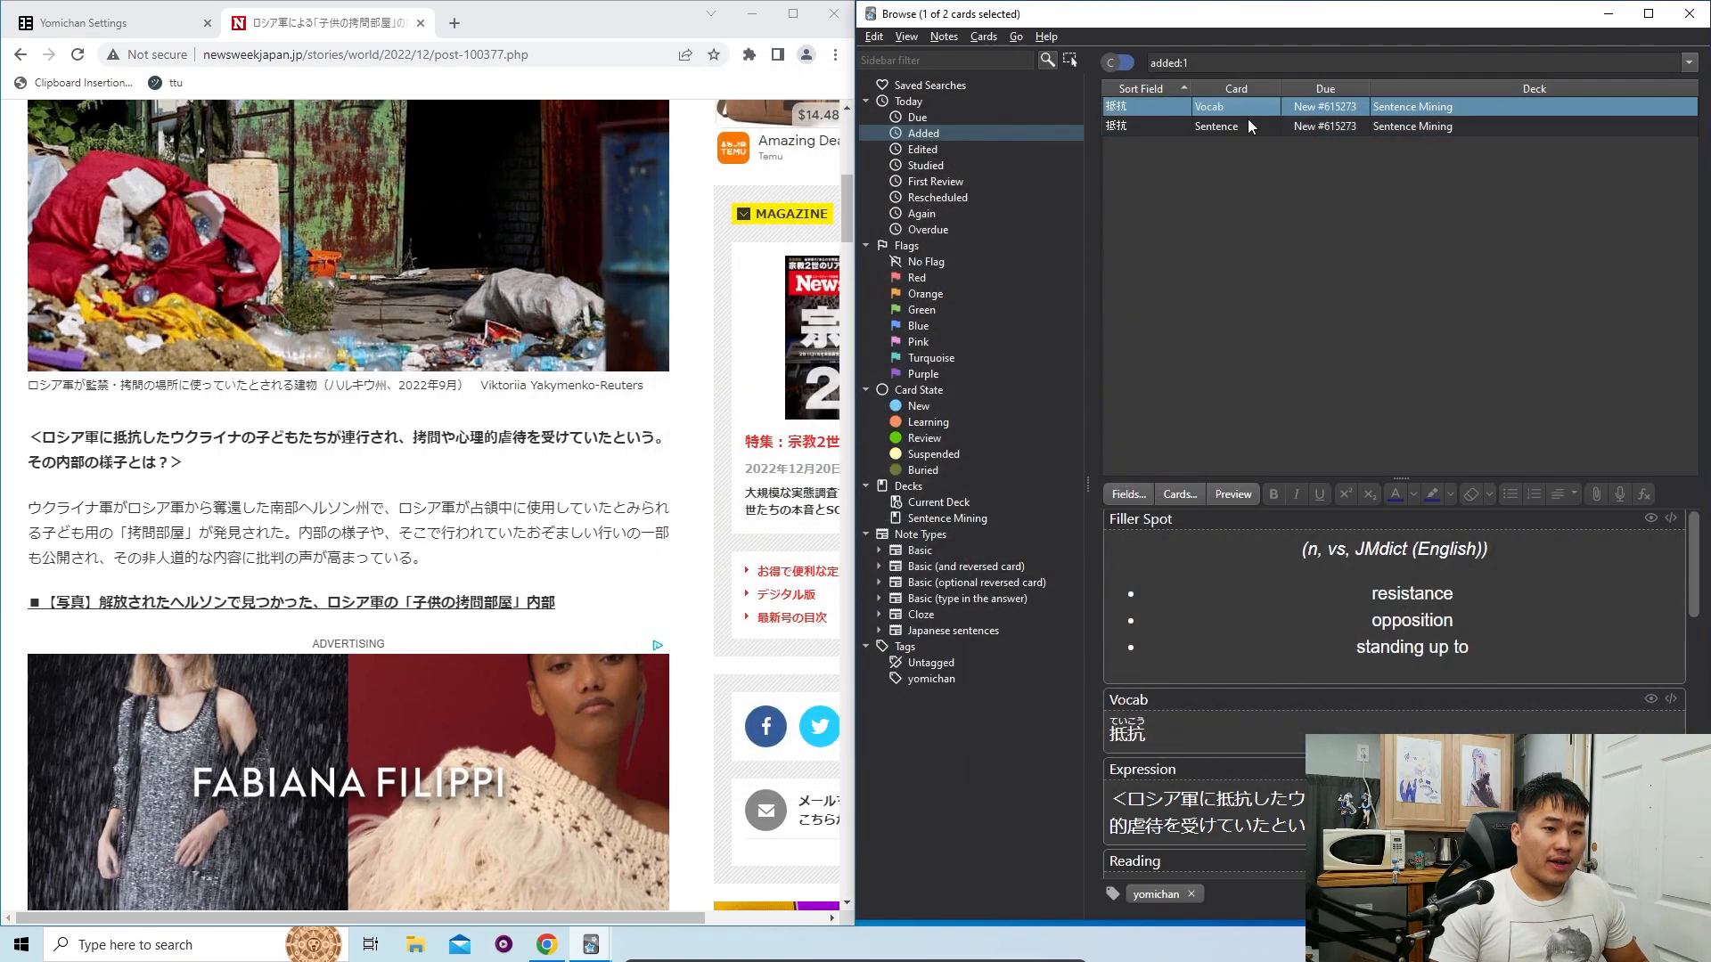
pyautogui.click(1232, 495)
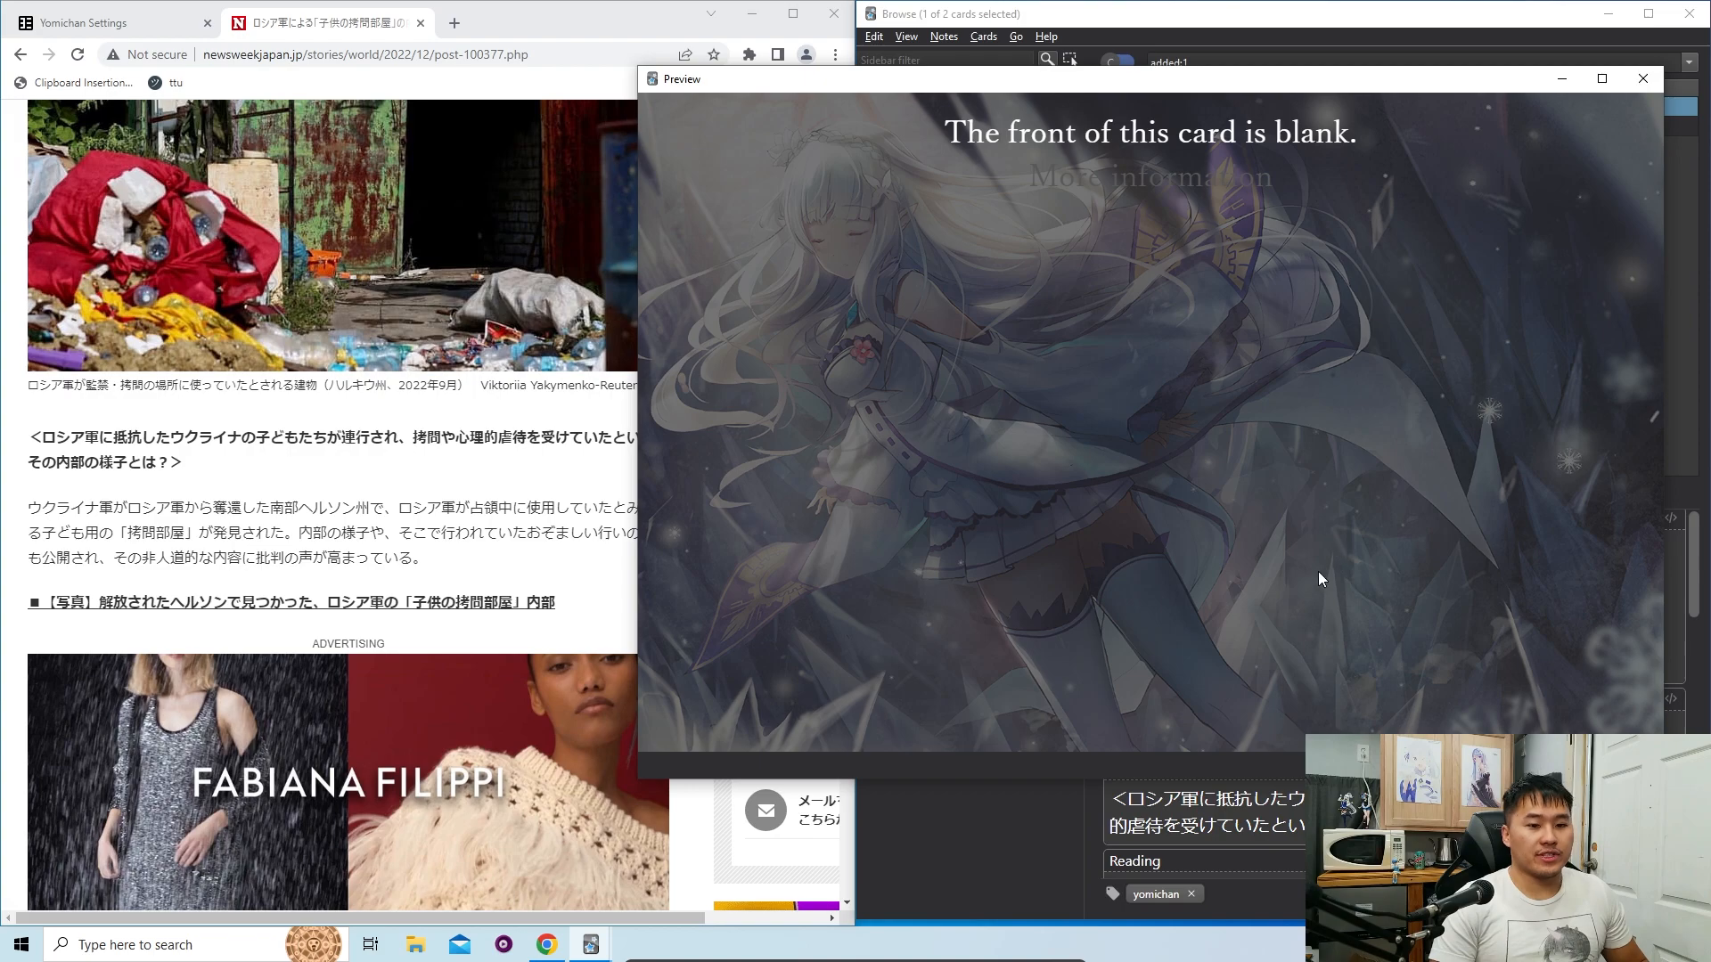
pyautogui.click(1643, 79)
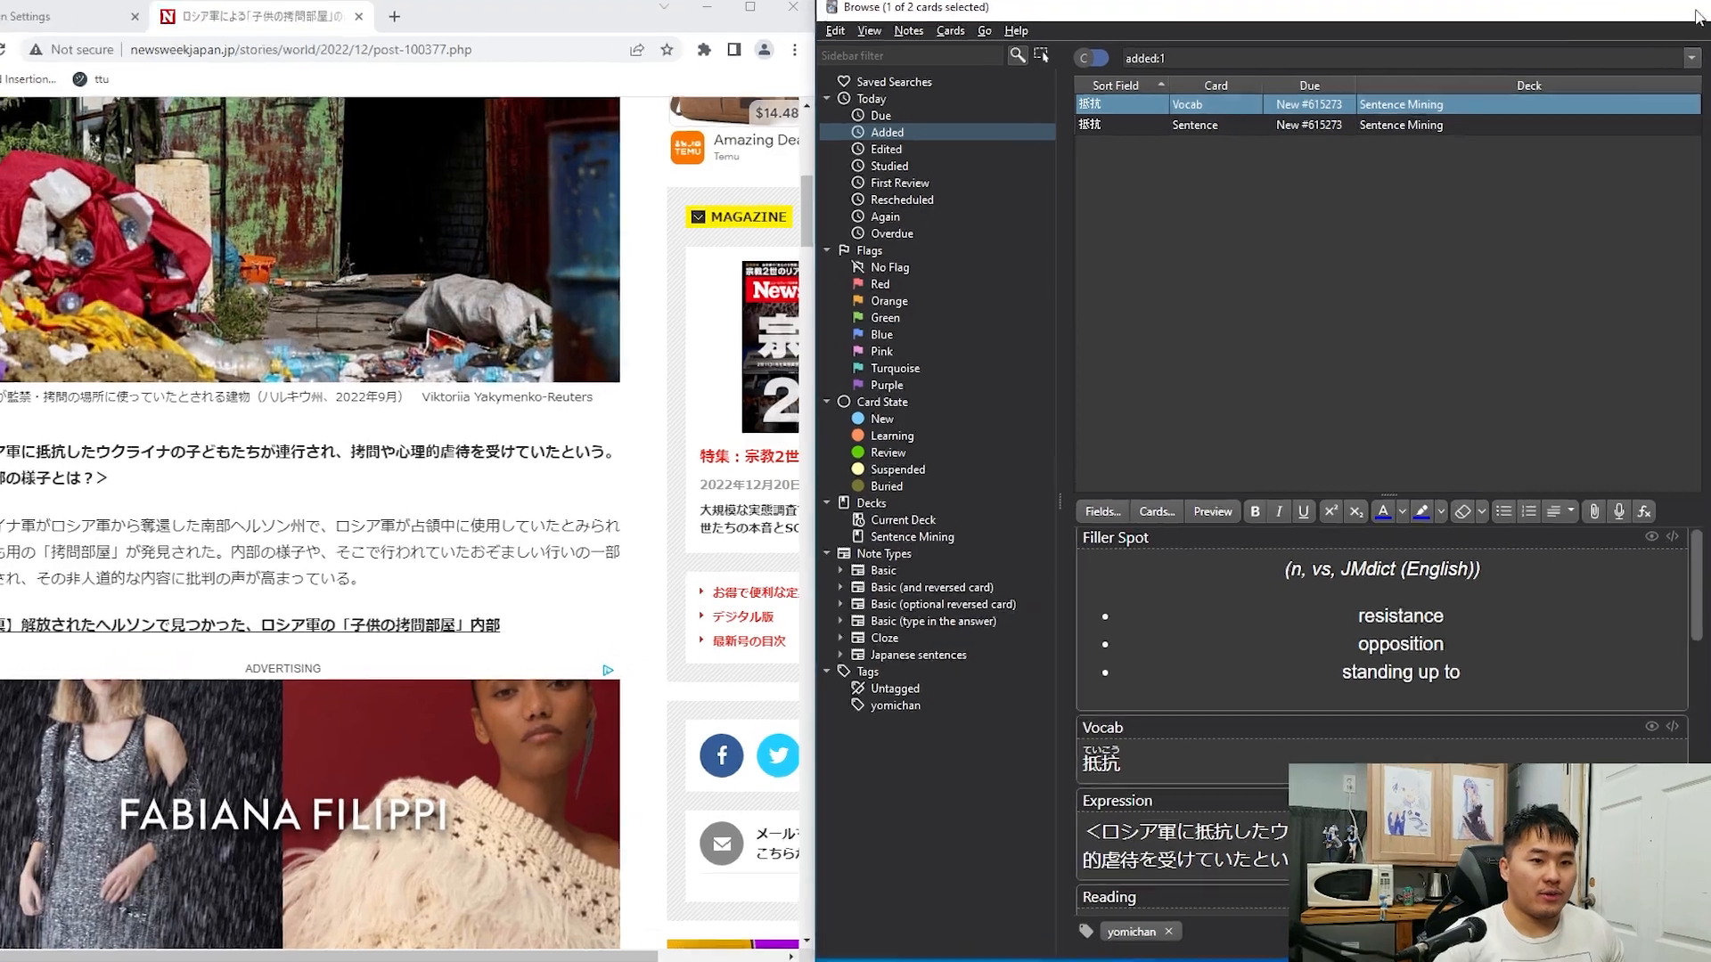
# Step: Close the card browser, check for empty cards, and delete the empty Vocab card while keeping notes with no valid cards
pyautogui.click(1686, 15)
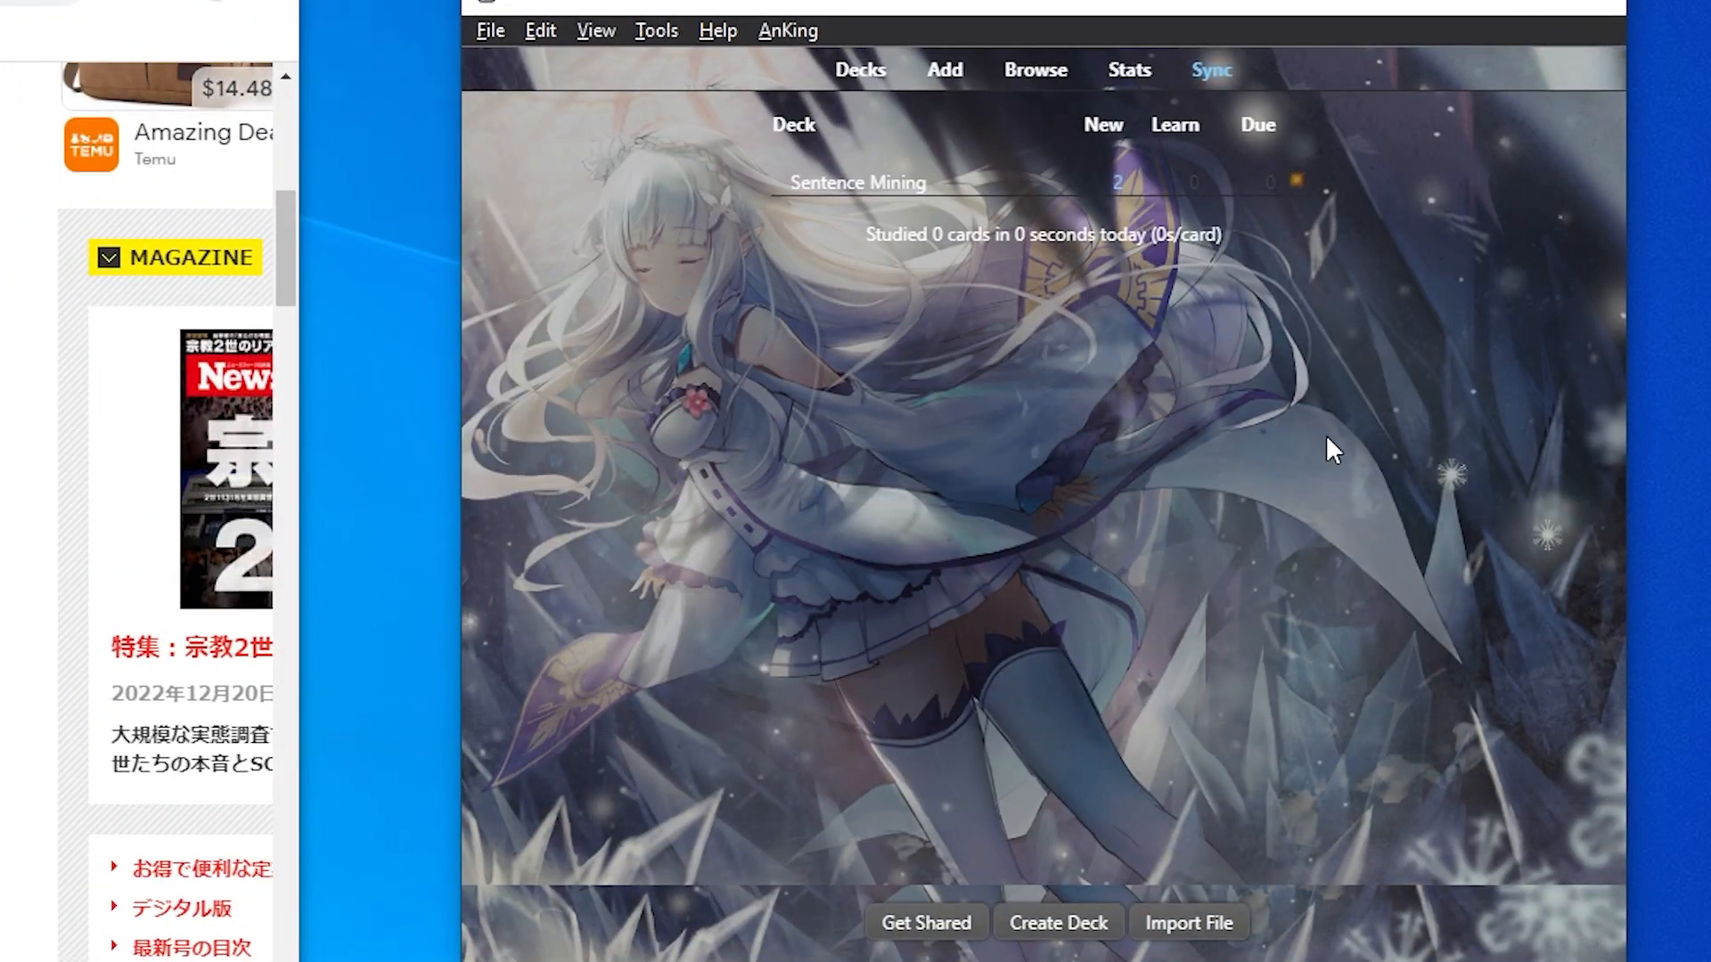
pyautogui.click(489, 32)
pyautogui.click(489, 30)
pyautogui.click(656, 30)
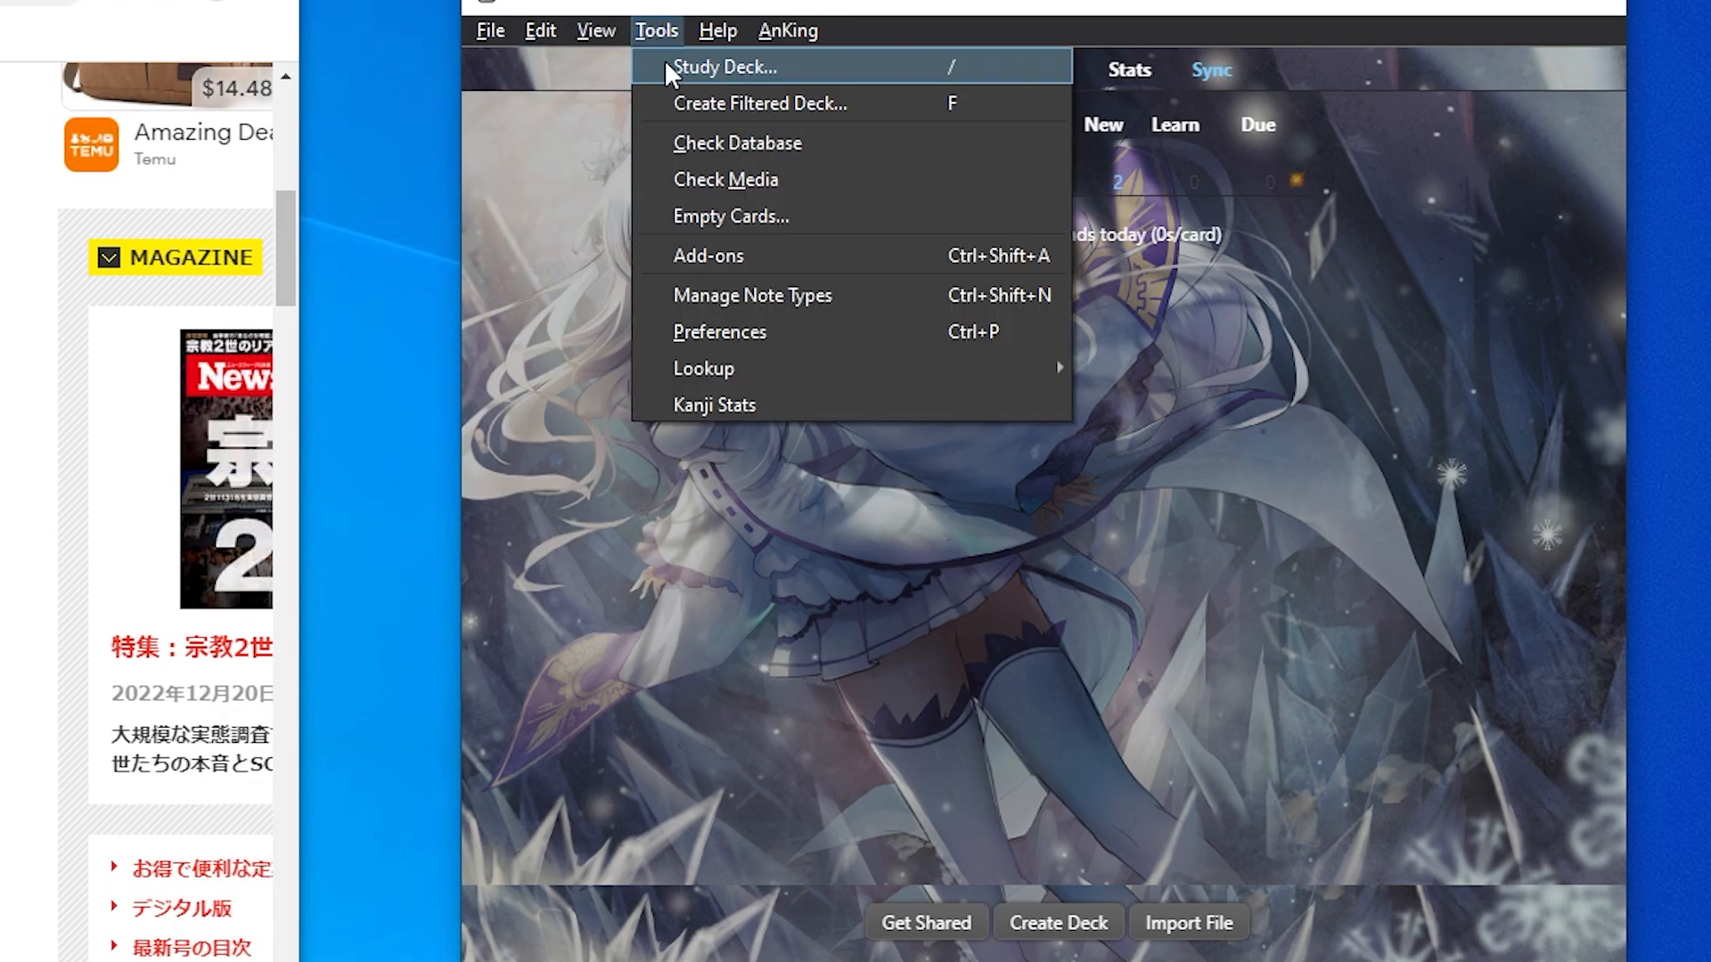
pyautogui.click(729, 217)
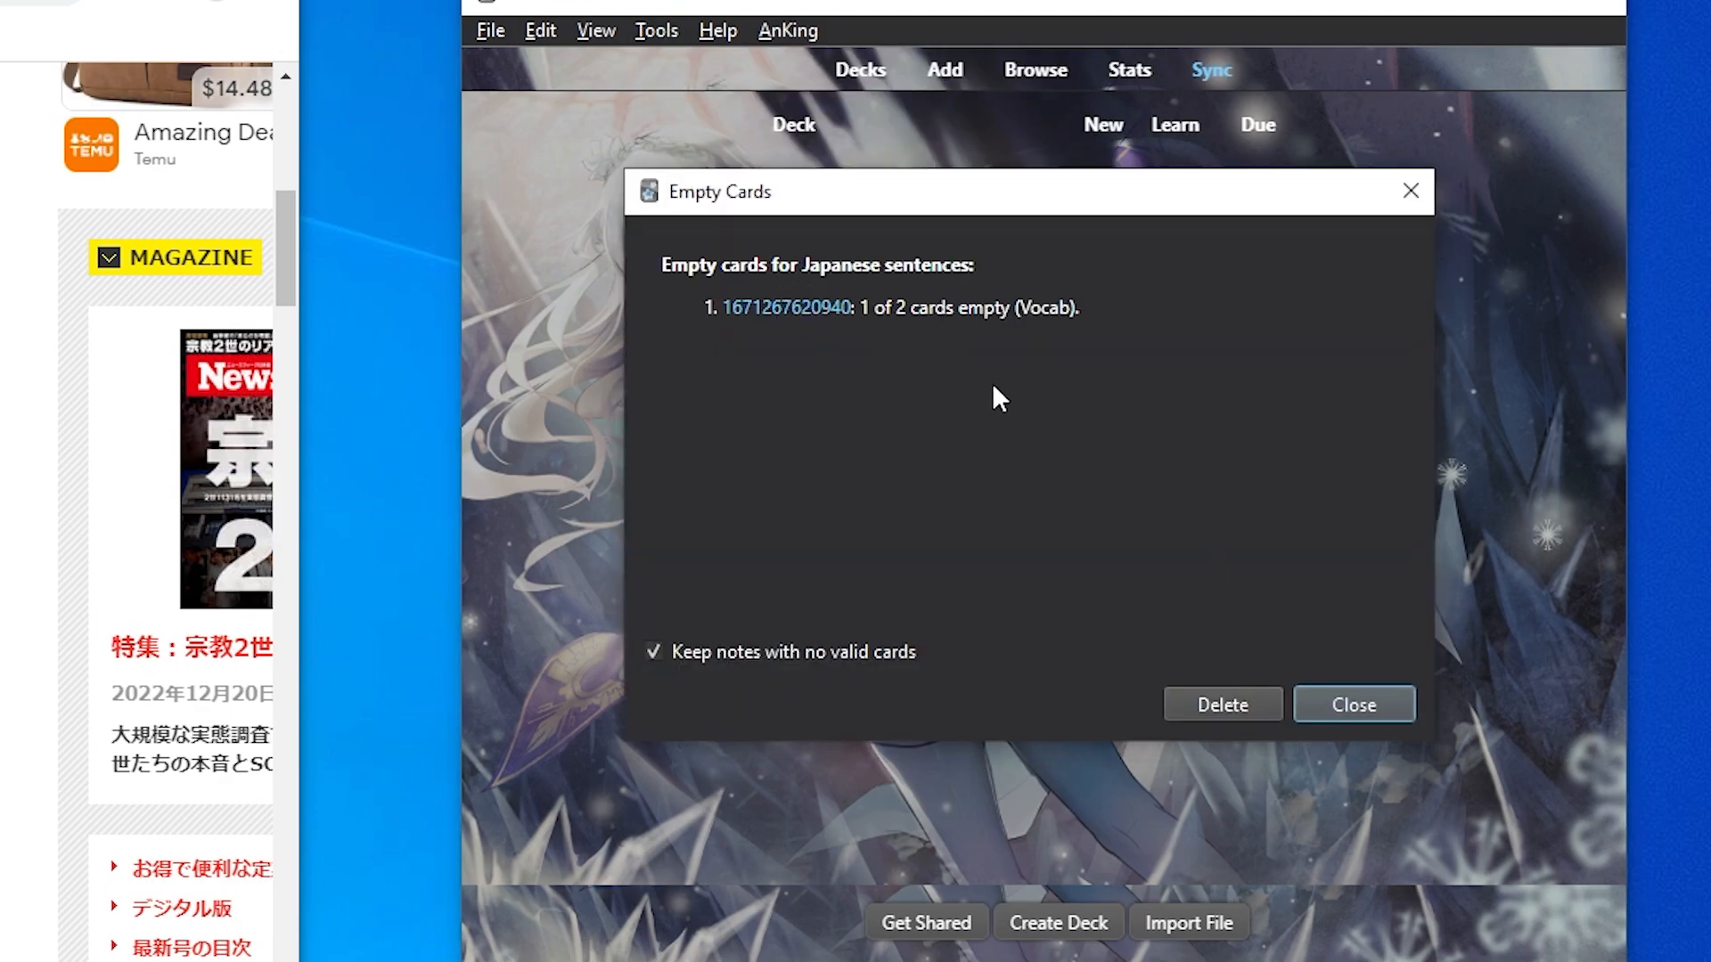
pyautogui.moveTo(1081, 308); pyautogui.dragTo(874, 308)
pyautogui.click(1135, 505)
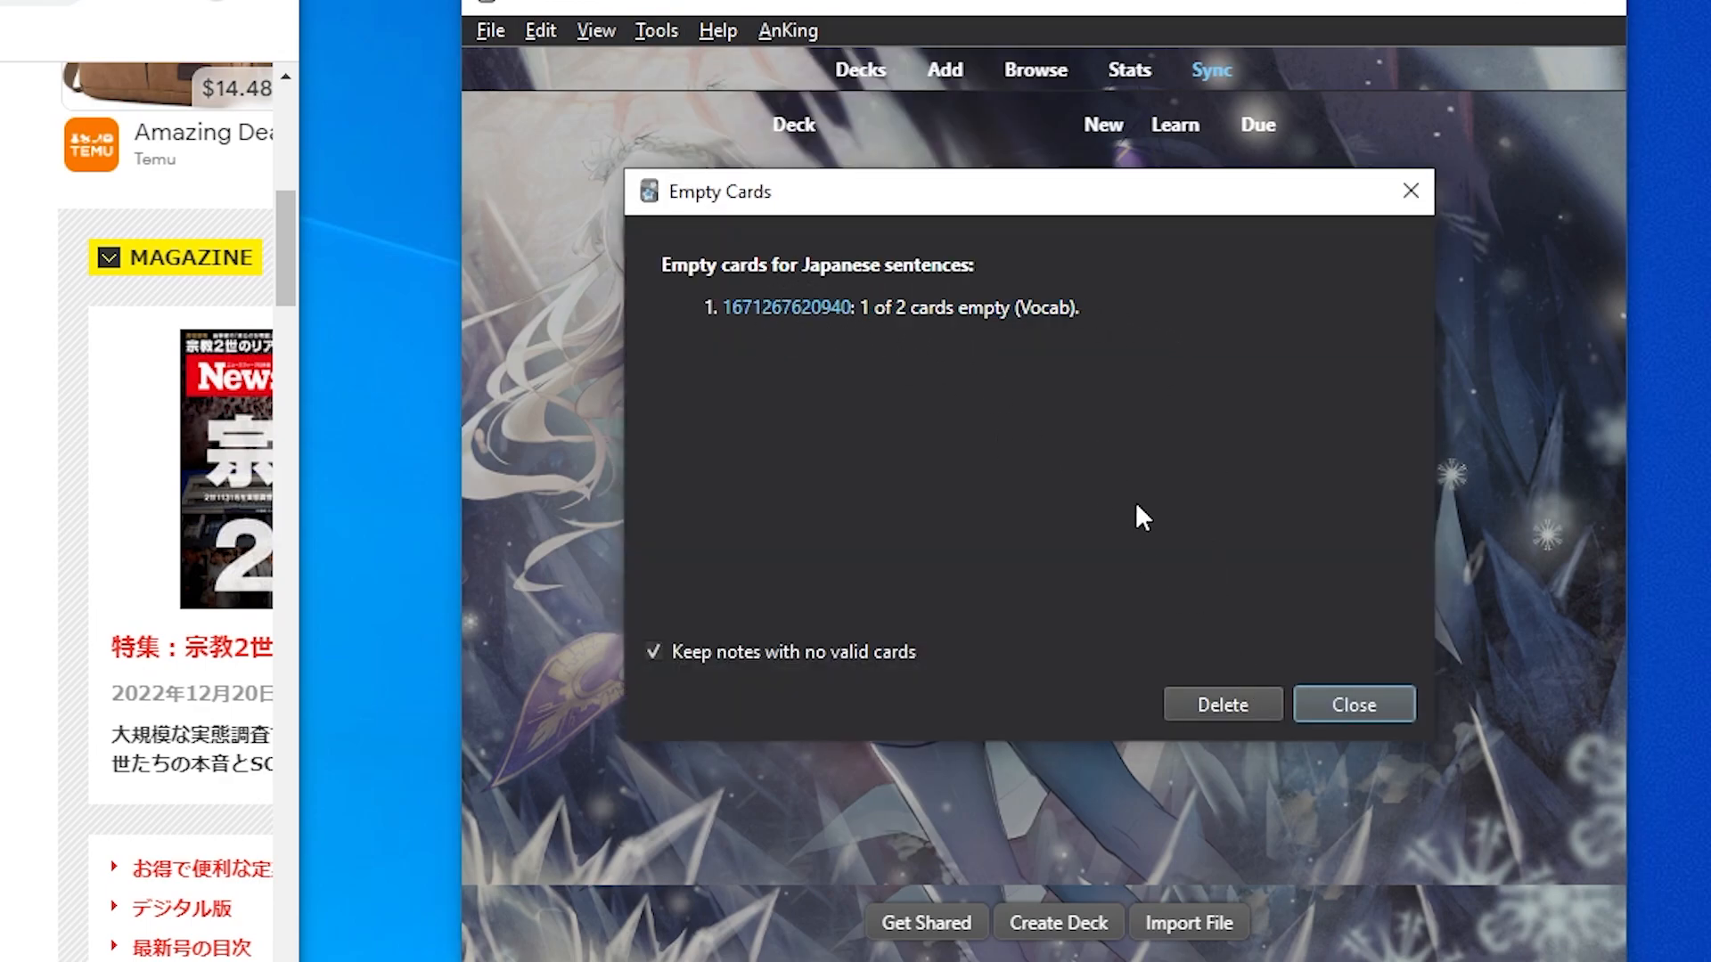
pyautogui.click(1231, 707)
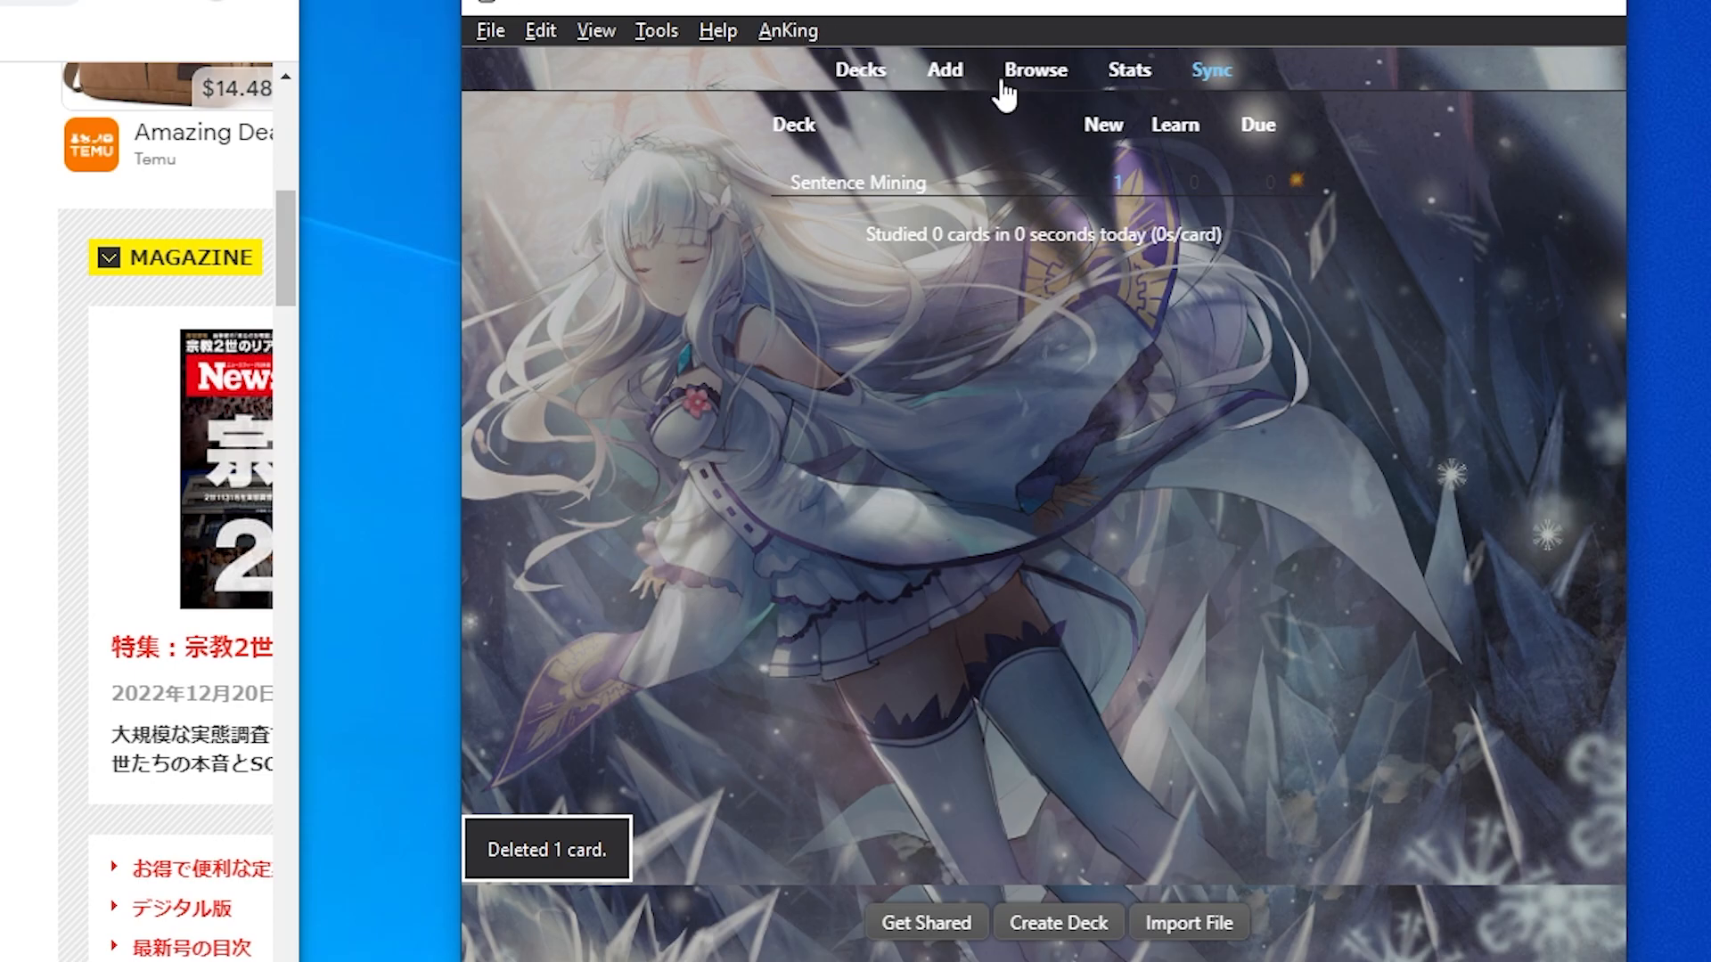
# Step: Reopen the card browser and list the cards added today, followed by those in the Sentence Mining deck
pyautogui.click(1034, 71)
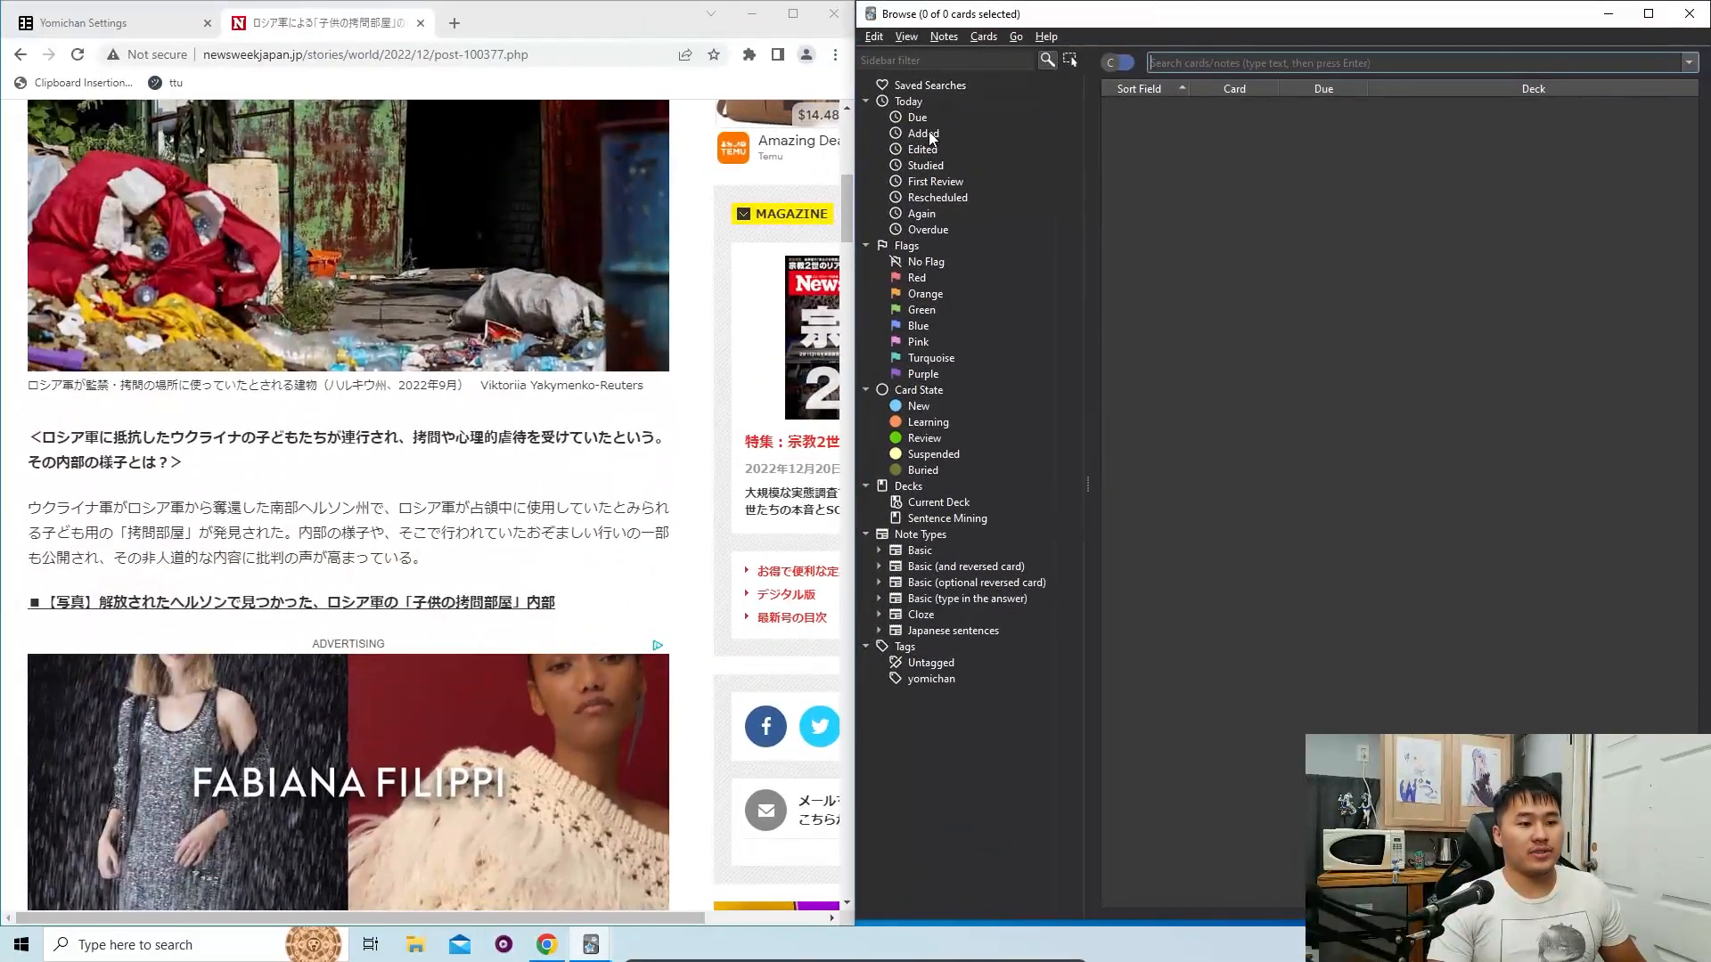
pyautogui.click(415, 120)
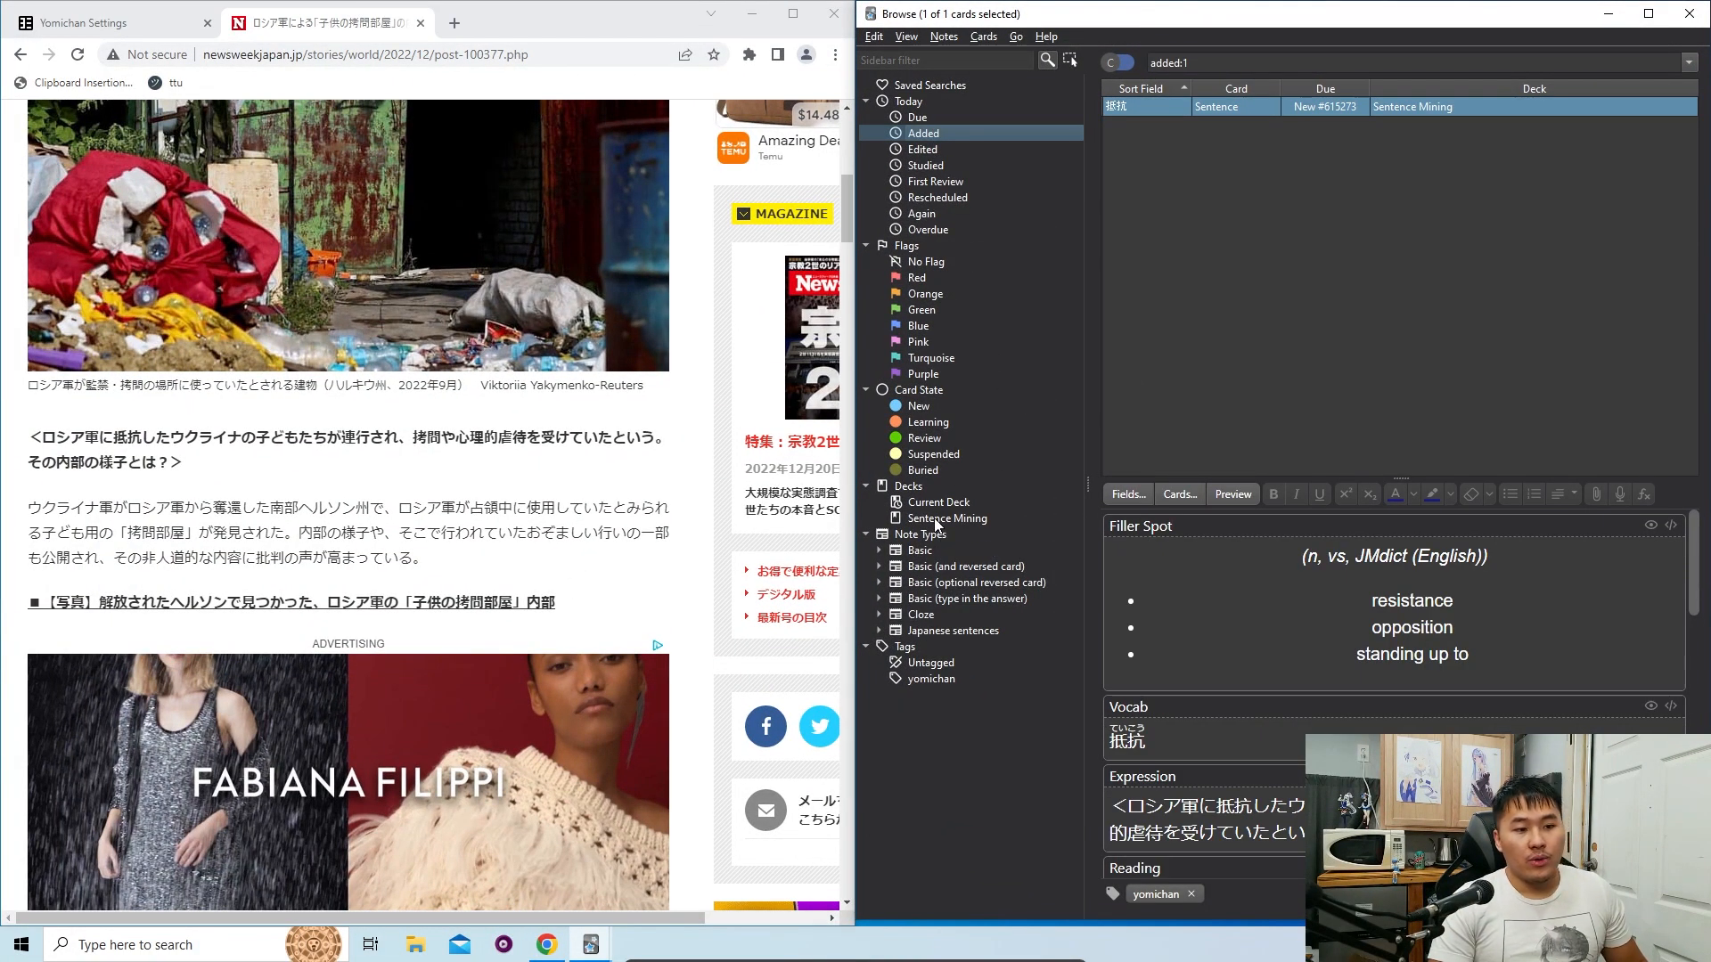
pyautogui.click(909, 487)
pyautogui.click(932, 520)
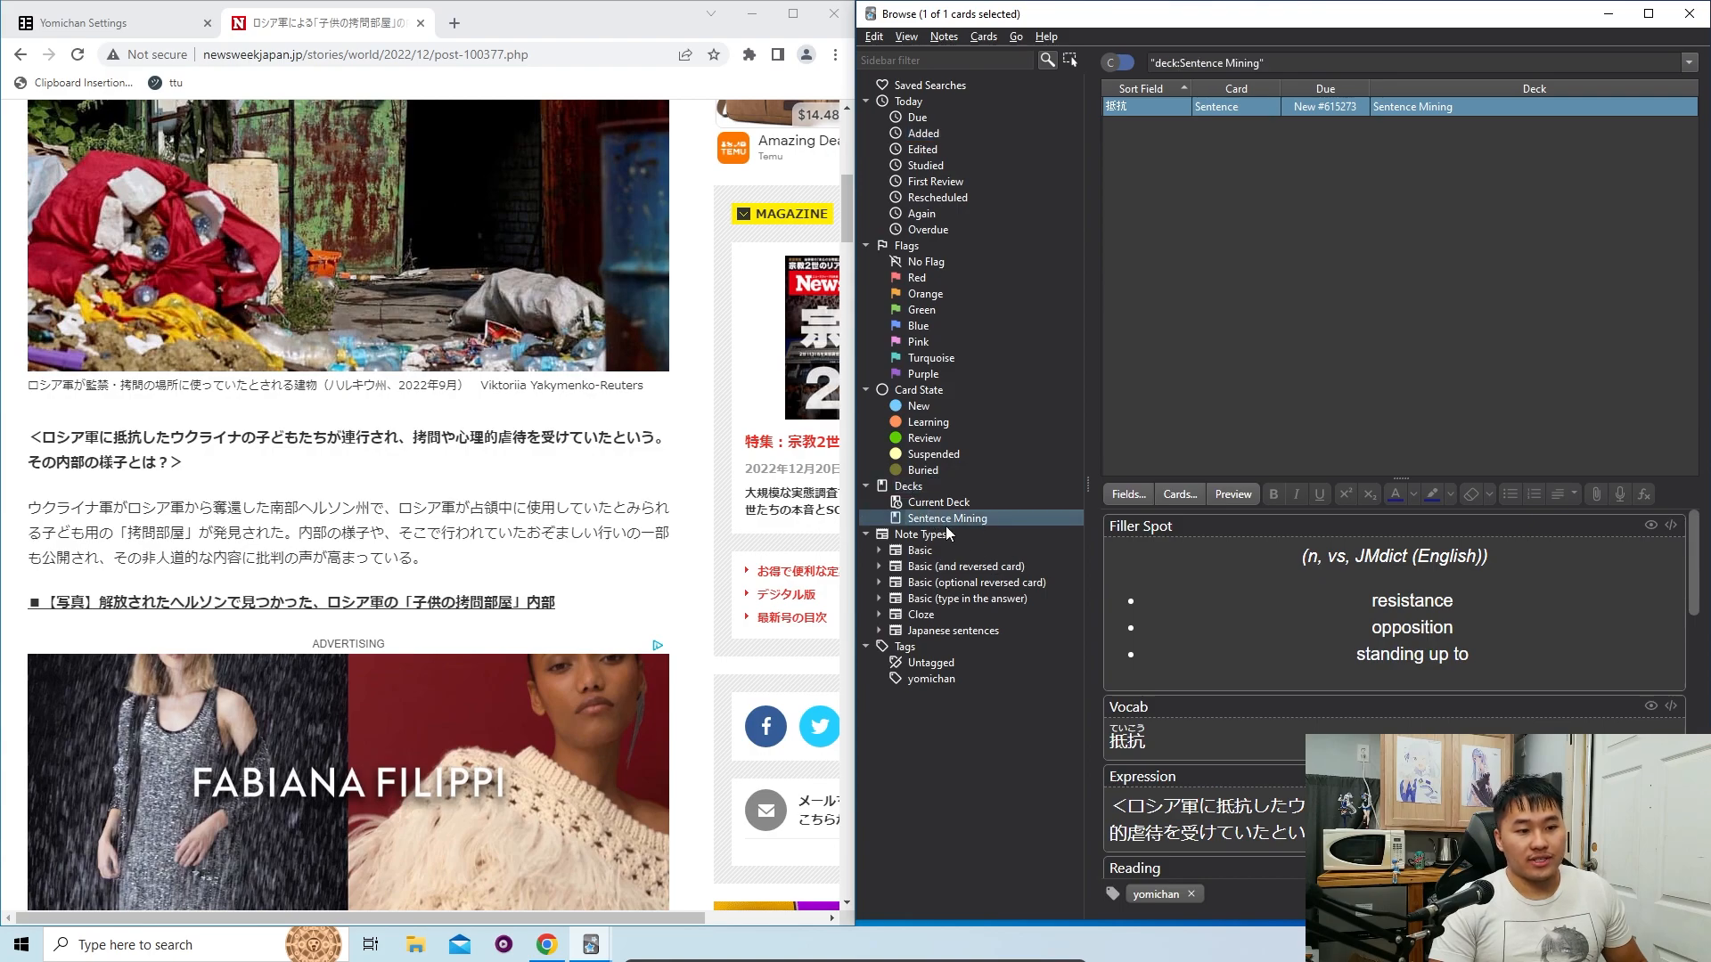
# Step: Enter "yes" in the 抵抗 note's MakeVocabCard field and clear its MakeSentenceCard field
pyautogui.click(1278, 110)
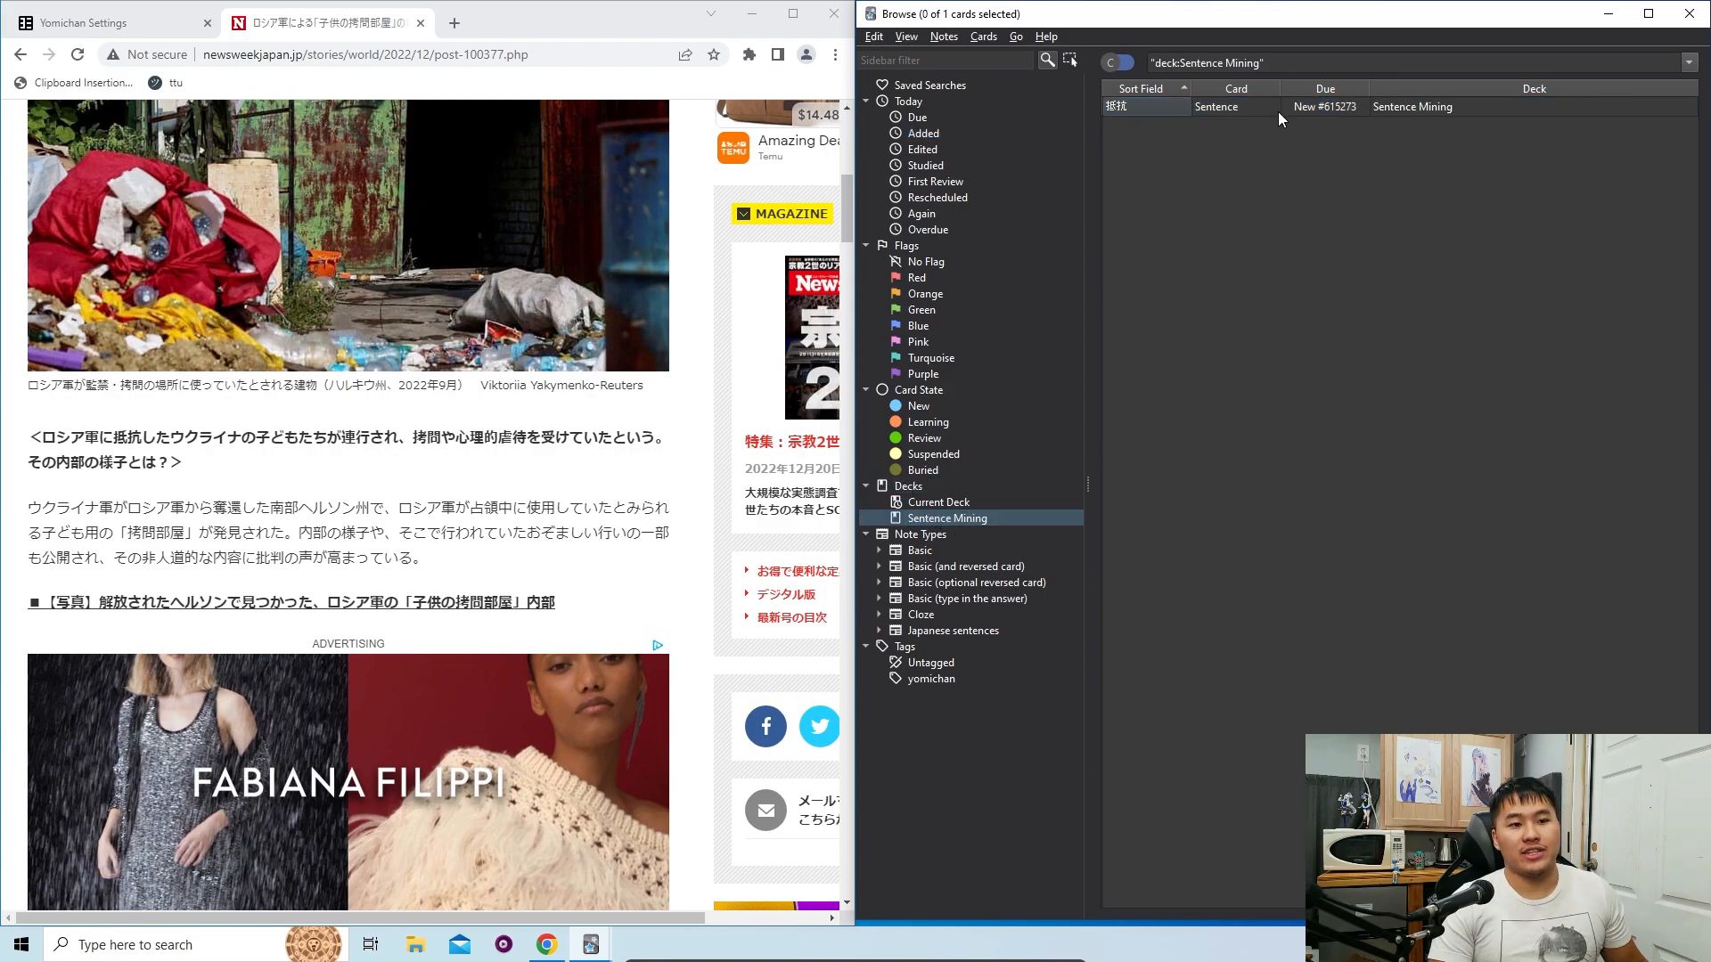
pyautogui.scroll(-10, 1361, 671)
pyautogui.scroll(-1, 1361, 670)
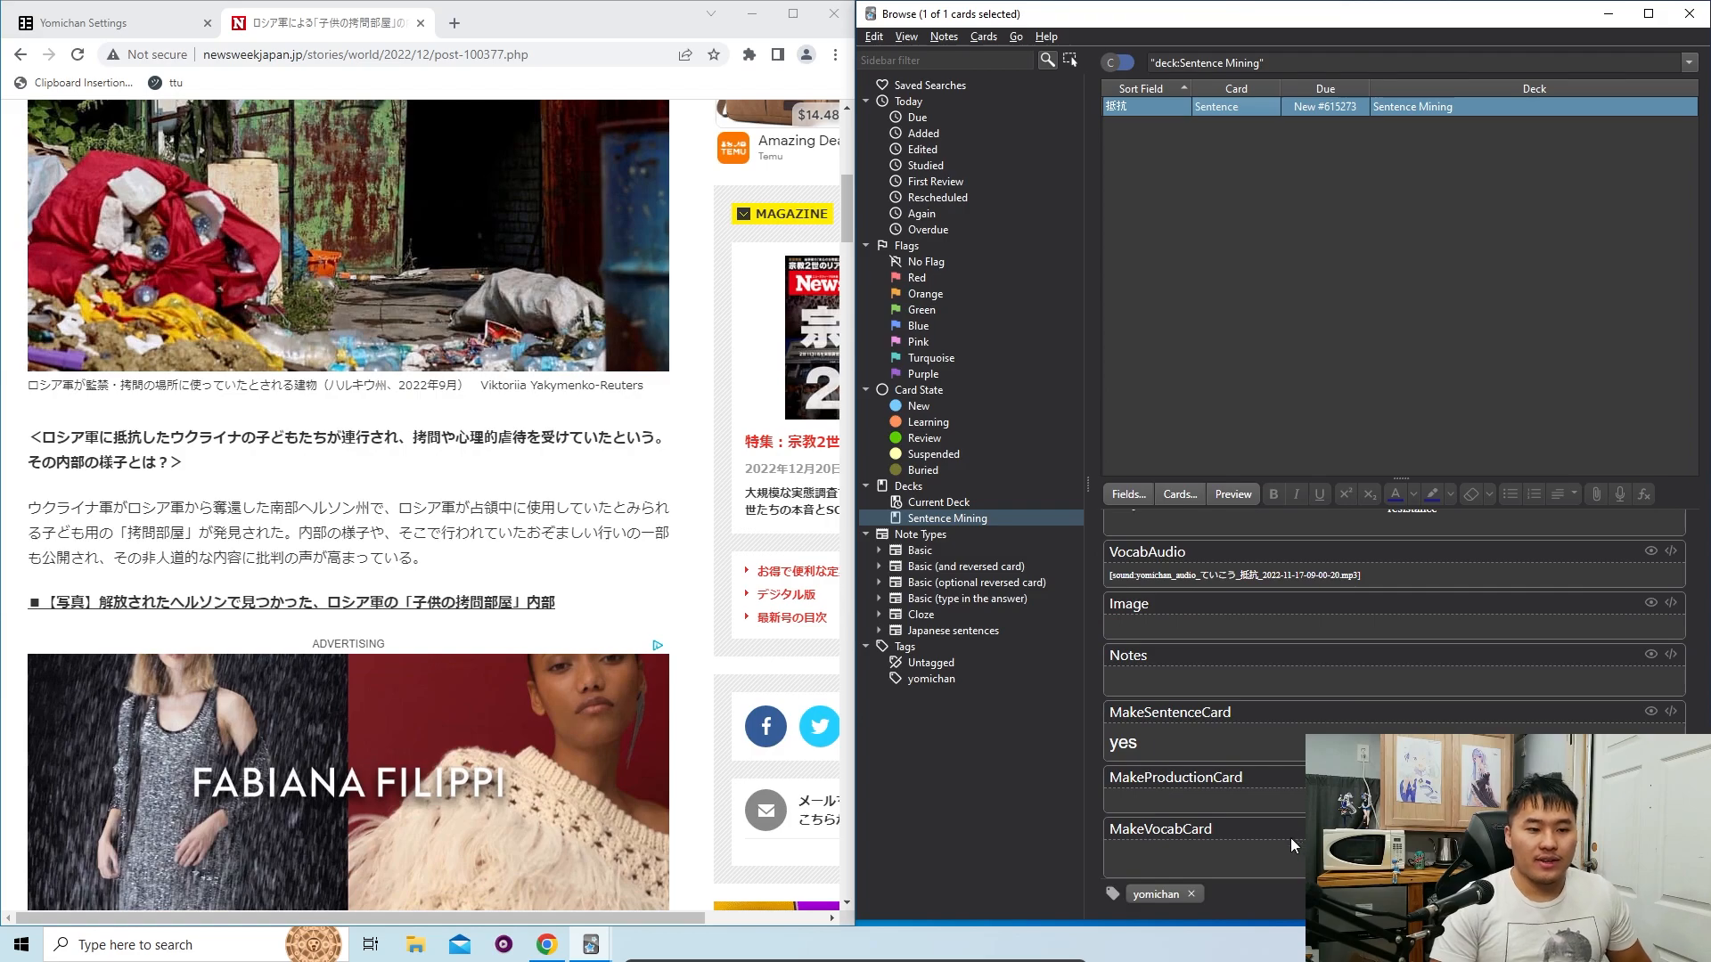
pyautogui.click(1286, 864)
pyautogui.write('yes')
pyautogui.click(1141, 724)
pyautogui.hotkey('ctrl', 'a')
pyautogui.press('BackSpace')
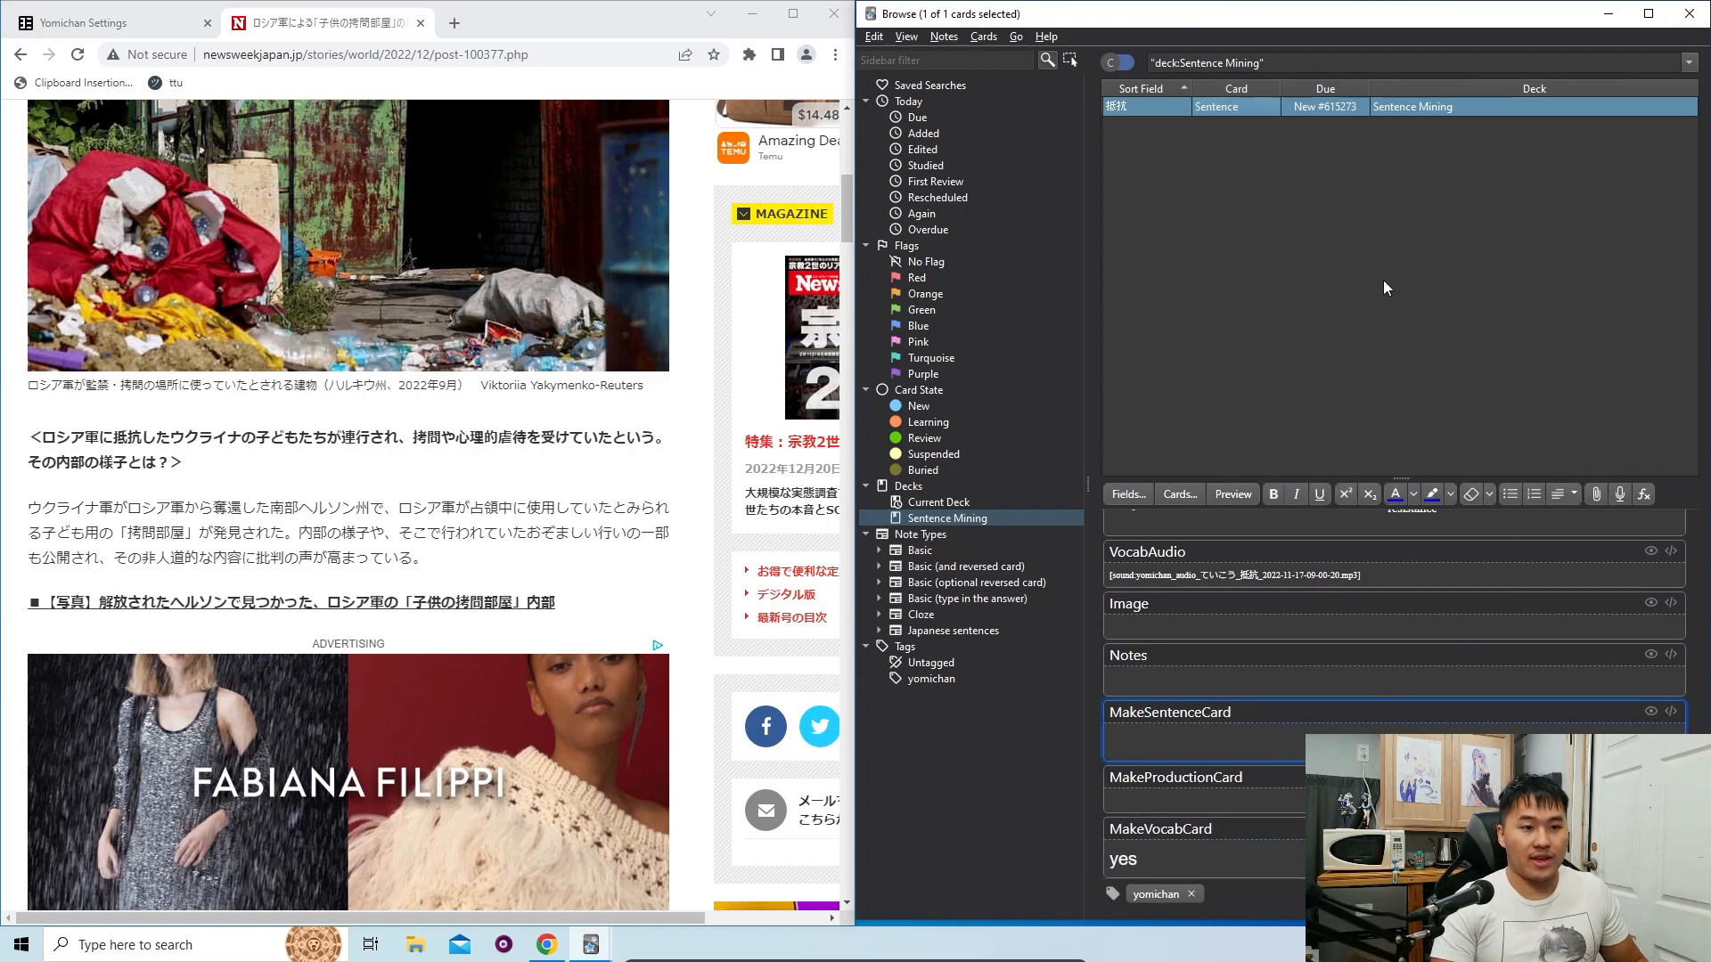
# Step: Refresh the list of cards added today, compare both 抵抗 cards, and preview the Sentence card's front before closing the preview
pyautogui.click(1246, 156)
pyautogui.click(924, 134)
pyautogui.click(1204, 124)
pyautogui.click(1217, 107)
pyautogui.click(1223, 126)
pyautogui.click(1233, 494)
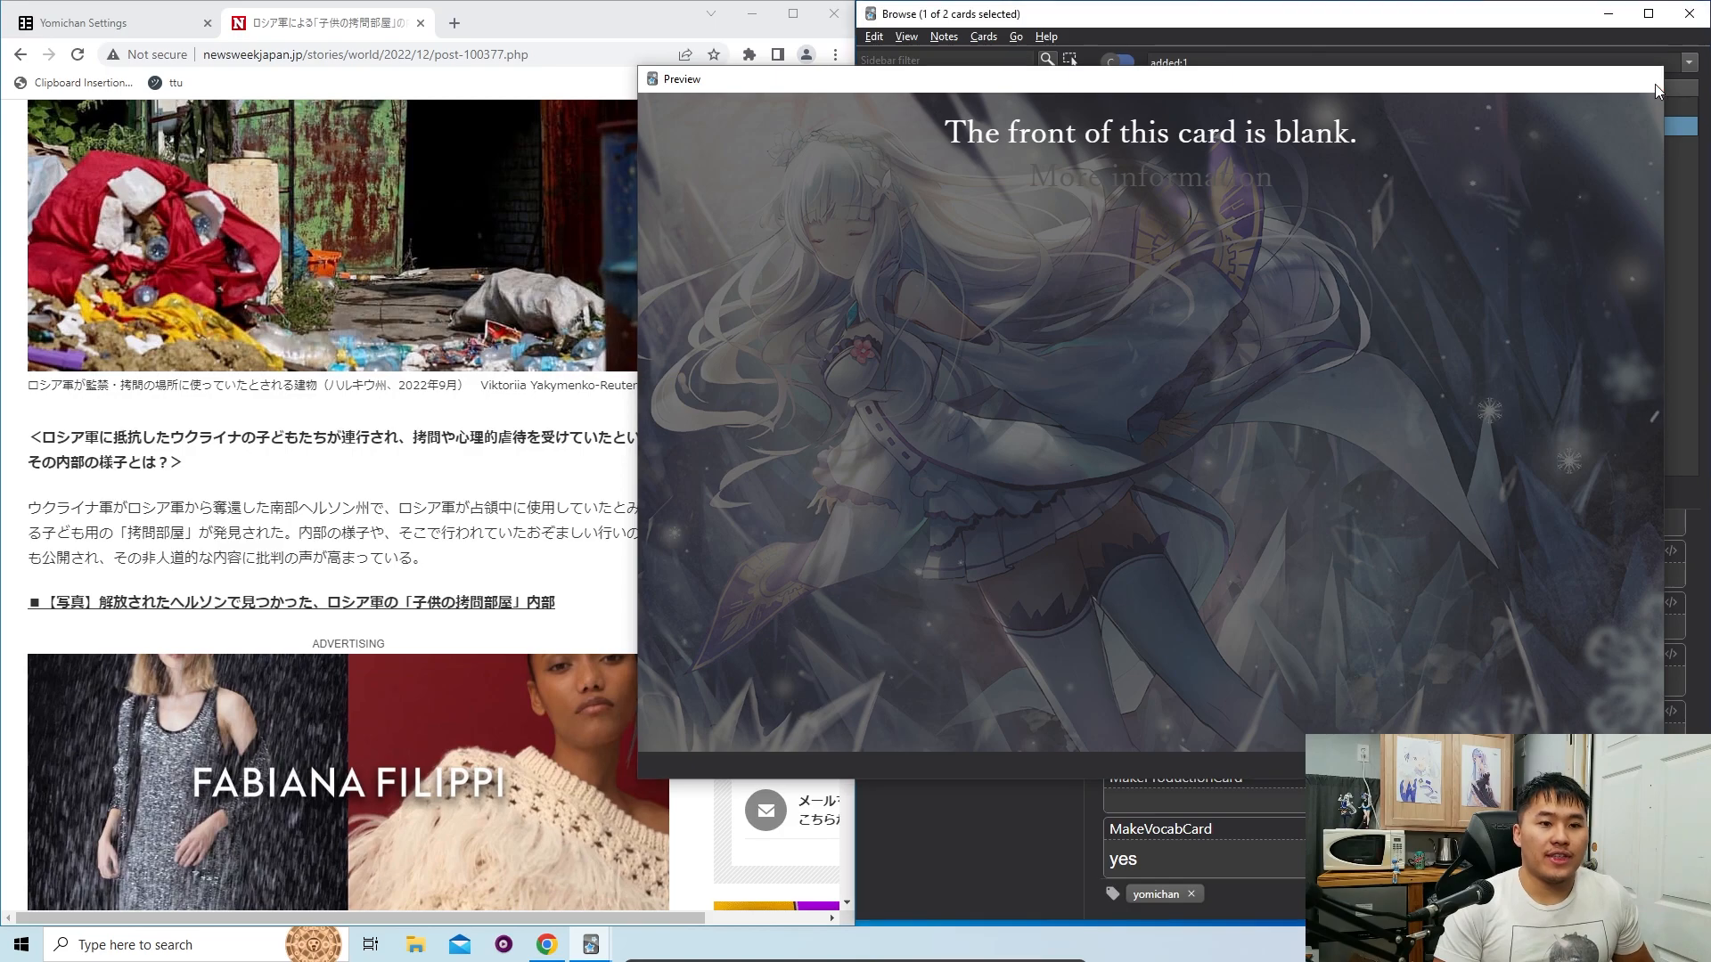
pyautogui.click(1653, 84)
# Step: Close the card browser and delete the empty Sentence card using the Empty Cards check
pyautogui.press('Escape')
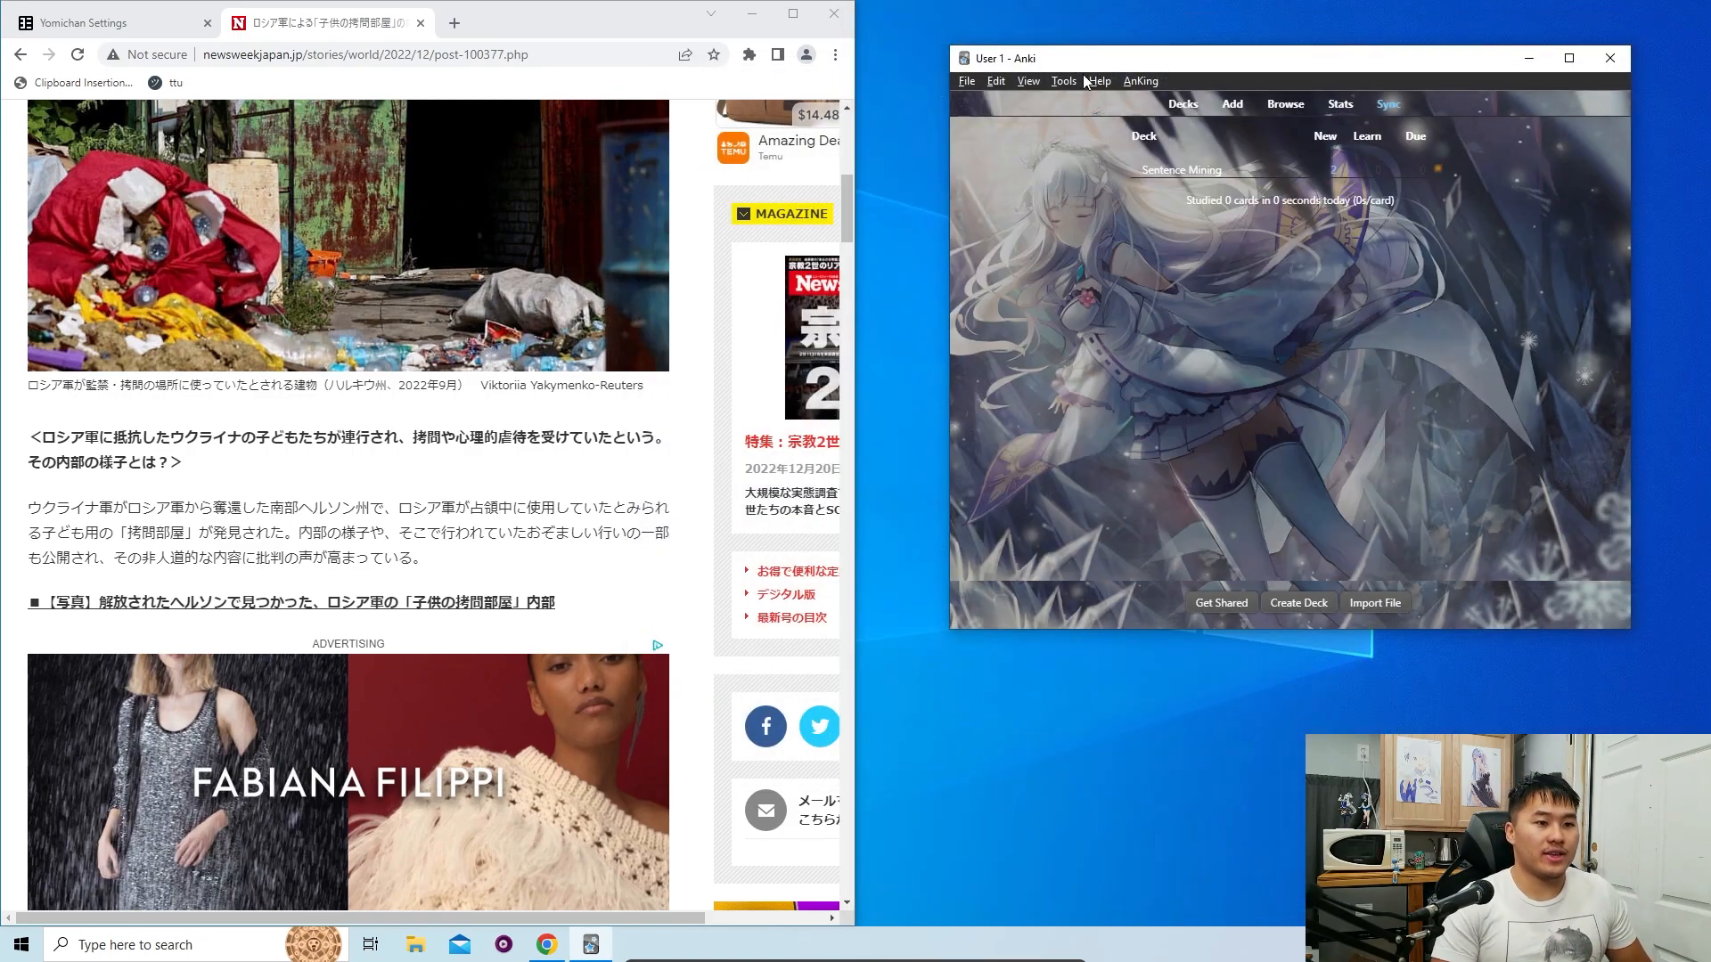
pyautogui.click(1064, 81)
pyautogui.click(1098, 189)
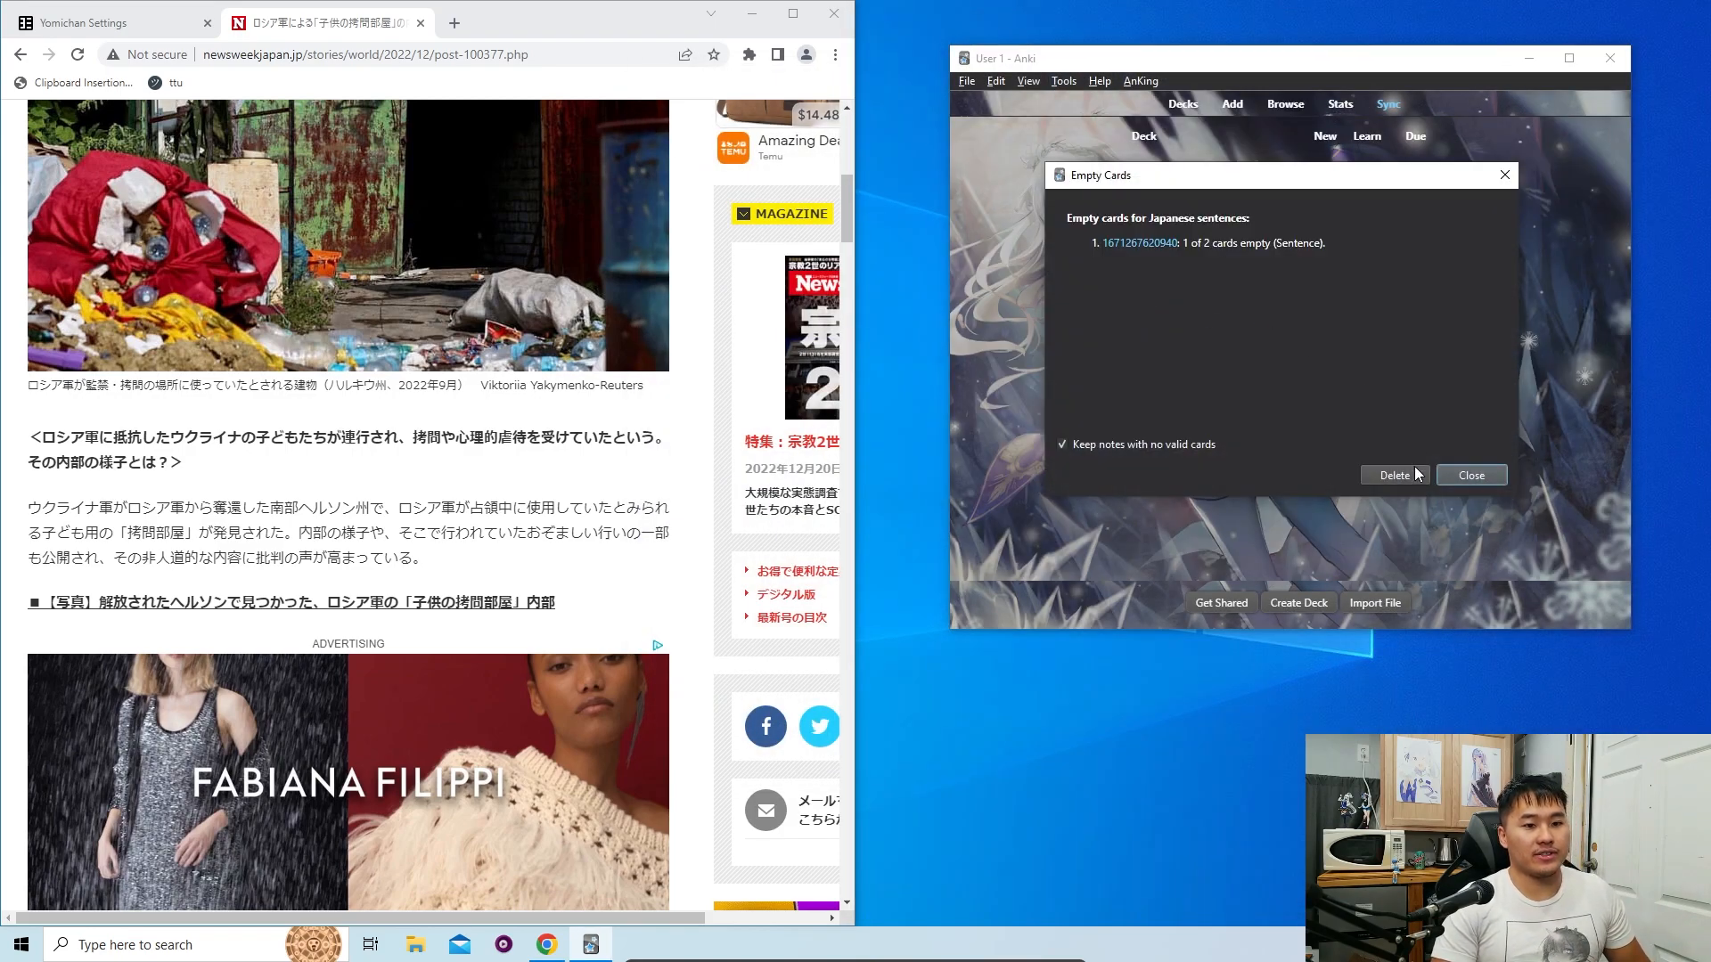
pyautogui.click(1401, 477)
# Step: Reopen the card browser on the Sentence Mining deck and review the fields of the 抵抗 note's Vocab card
pyautogui.click(1291, 105)
pyautogui.click(947, 517)
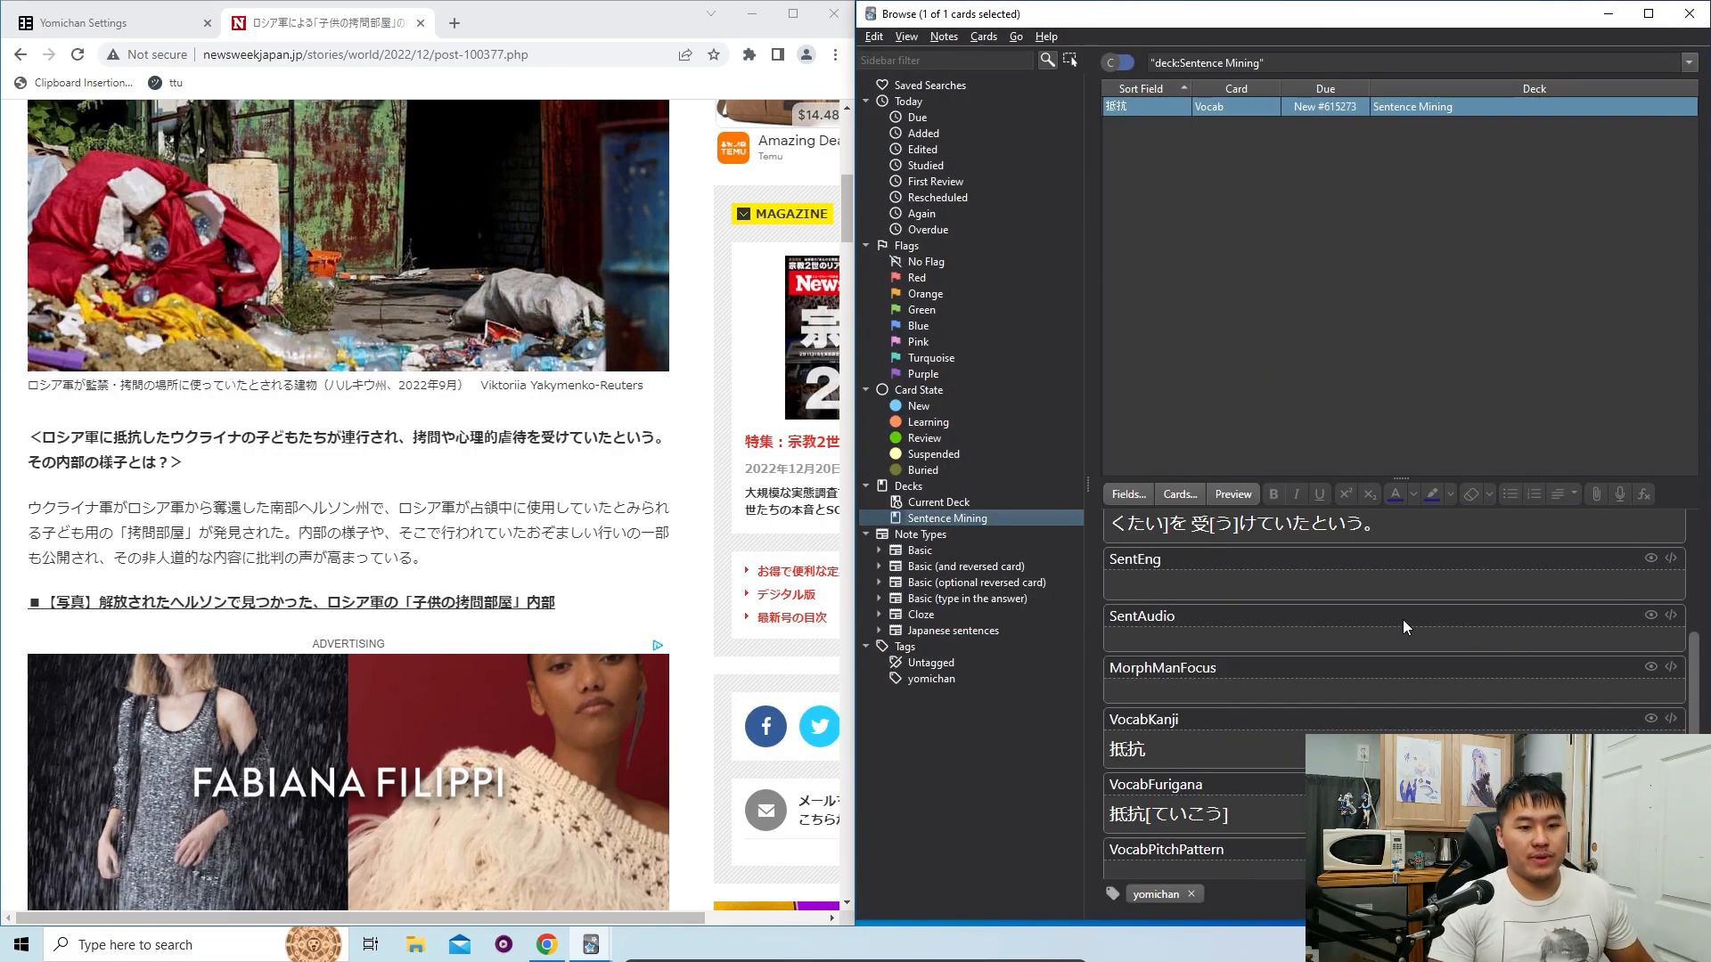
pyautogui.scroll(-5, 1403, 618)
pyautogui.scroll(3, 1318, 730)
pyautogui.scroll(-3, 1276, 730)
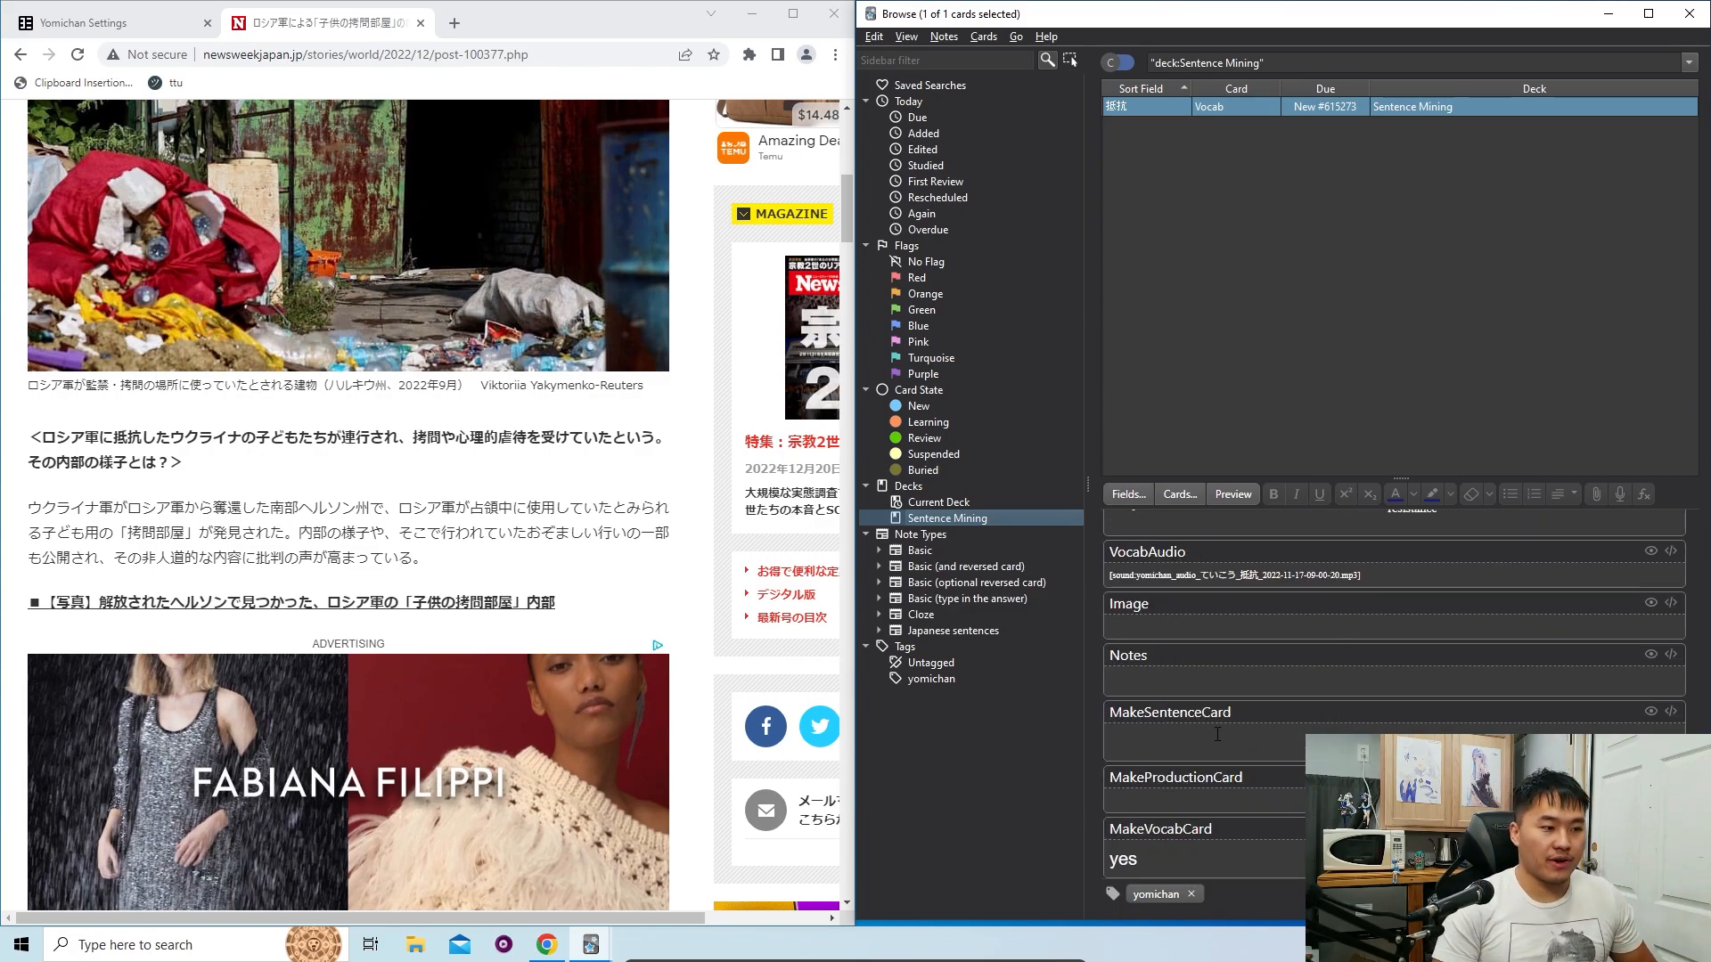
pyautogui.scroll(5, 1215, 741)
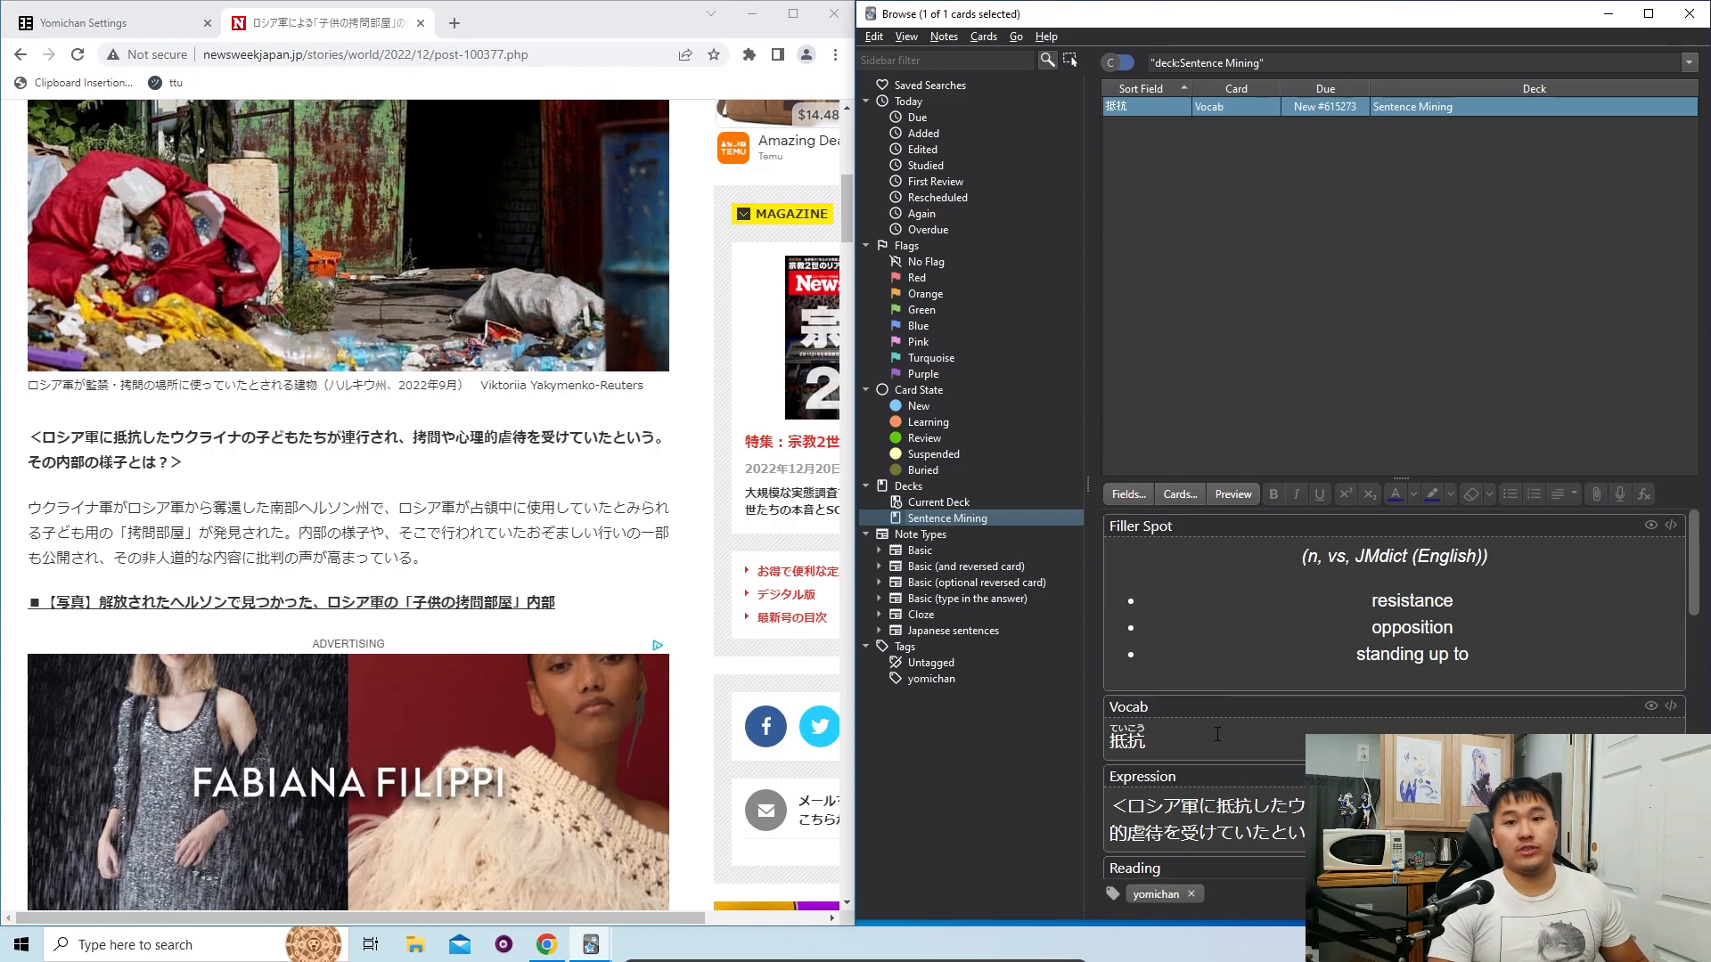